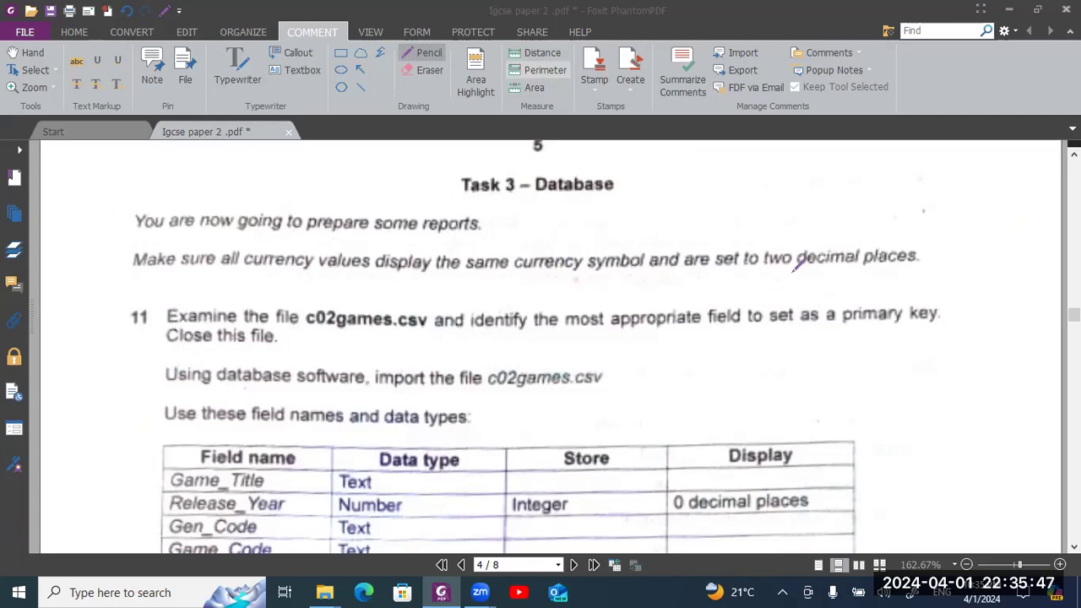
- Draw red pencil underlines under 'two decimal places' and 'same currency' in the Task 3 instructions
{"action": "left_click_drag", "start_coordinate": [765, 267], "coordinate": [914, 261]}
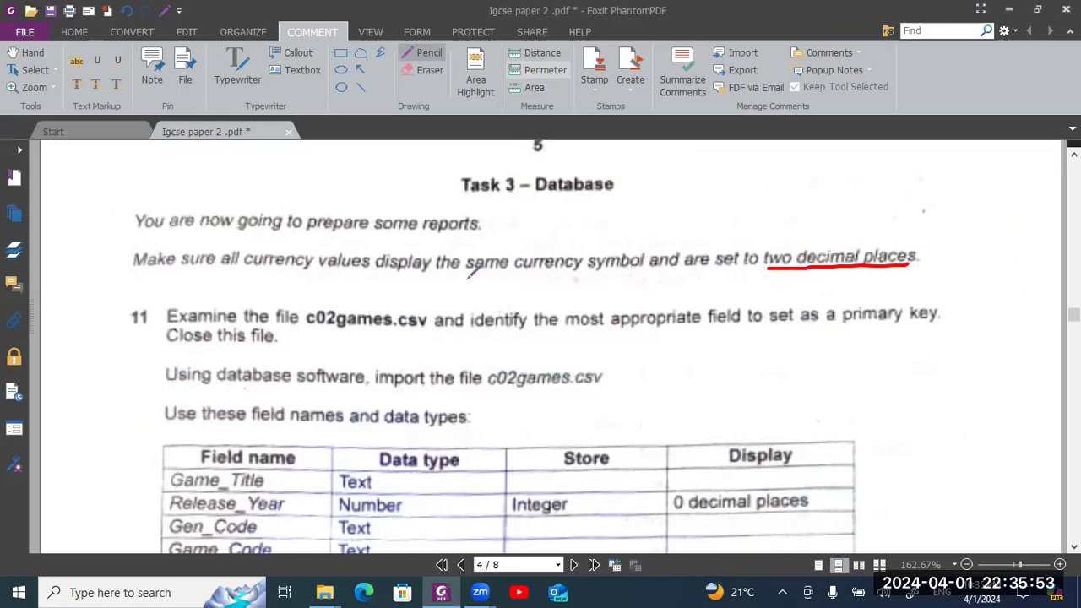
{"action": "left_click_drag", "start_coordinate": [467, 277], "coordinate": [568, 277]}
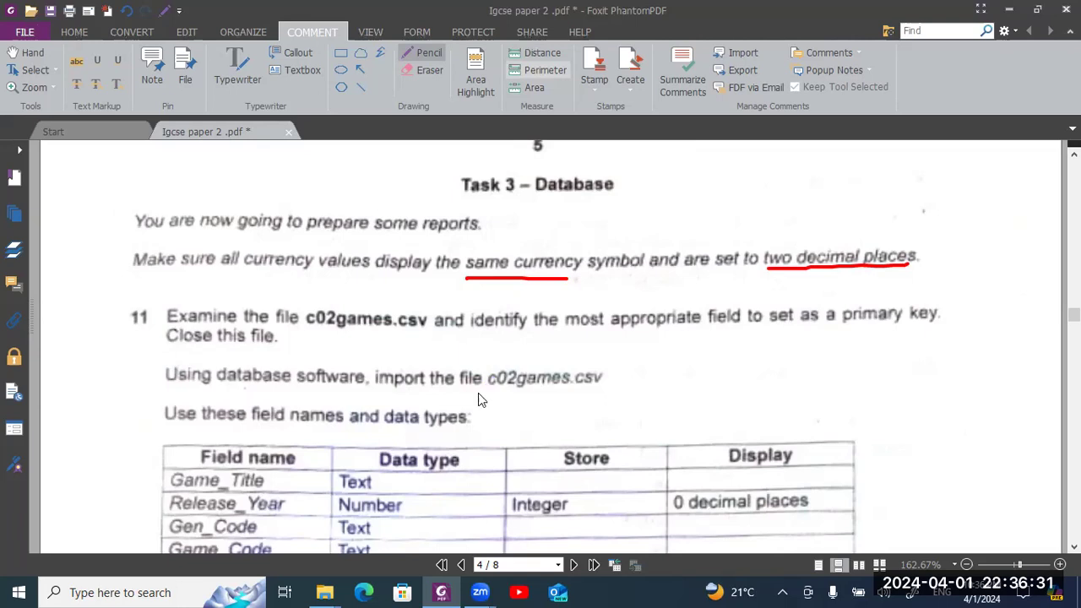
{"action": "key", "text": "alt+Tab"}
{"action": "key", "text": "alt+shift+Tab"}
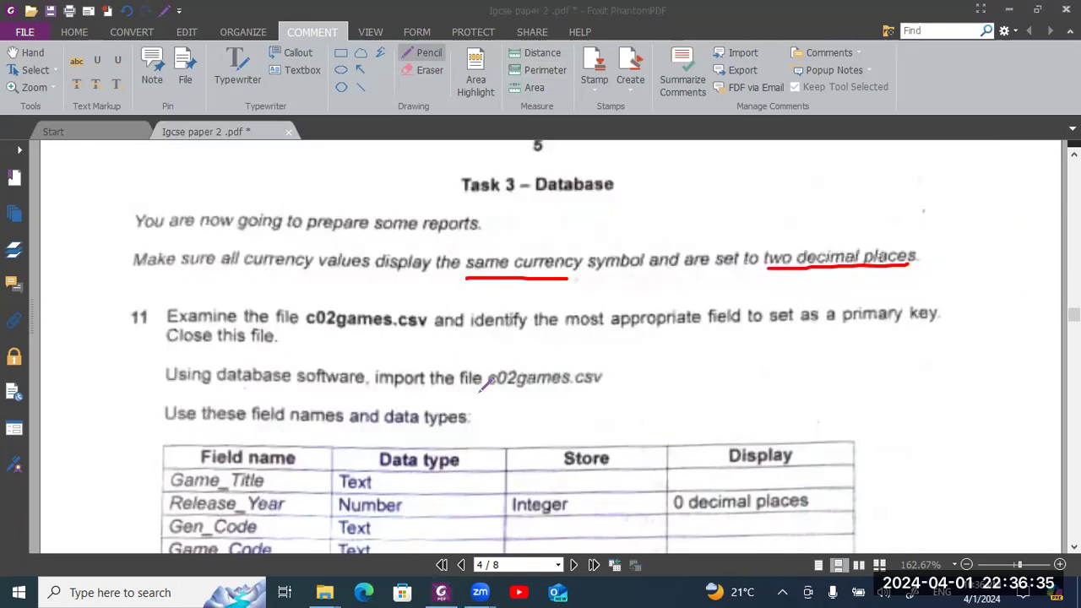
- Switch to the confidential source files folder and open c02games.csv
{"action": "key", "text": "alt+Tab"}
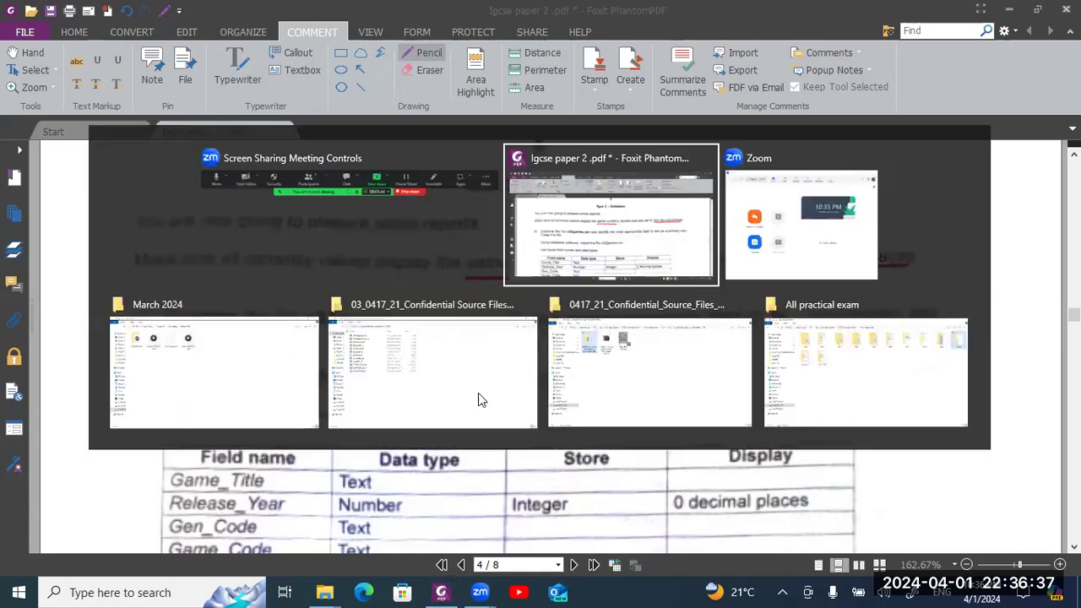
{"action": "key", "text": "alt+Tab"}
{"action": "key", "text": "alt+Tab"}
{"action": "key", "text": "alt+Tab"}
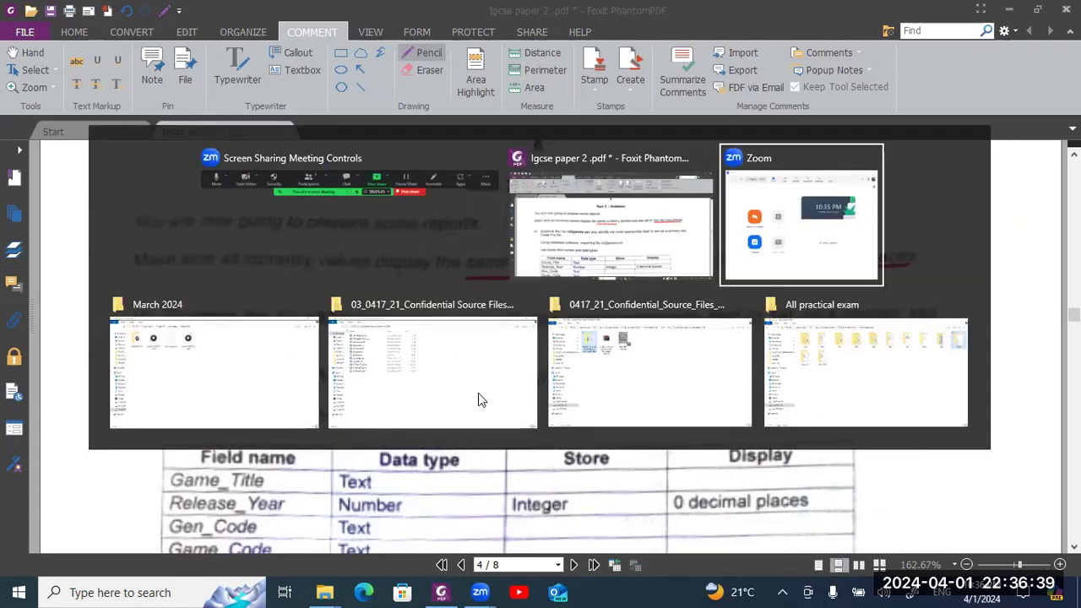
{"action": "left_click", "coordinate": [479, 394]}
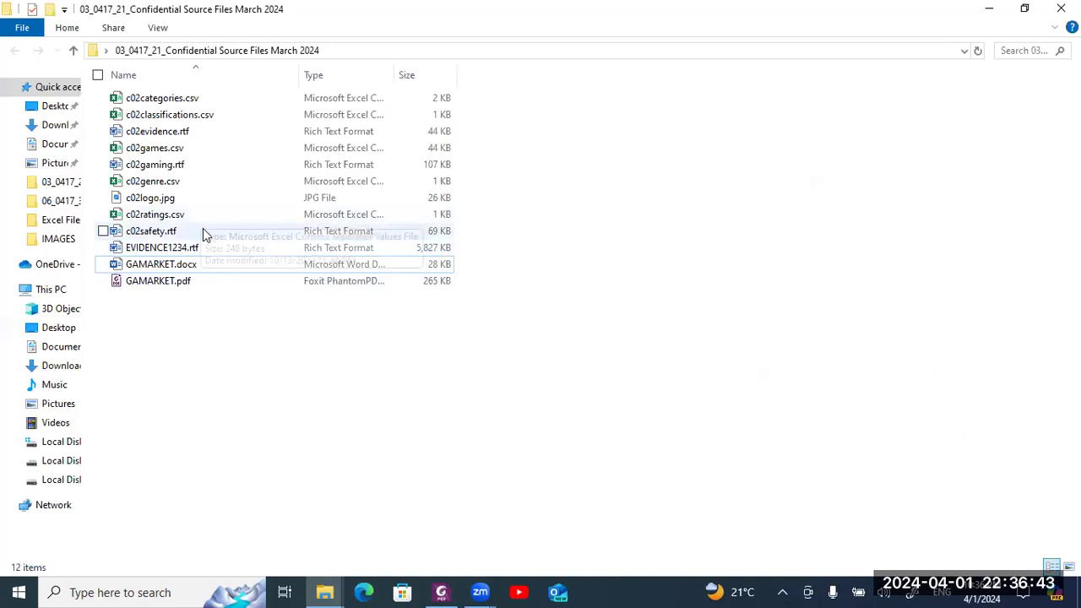
{"action": "double_click", "coordinate": [199, 148]}
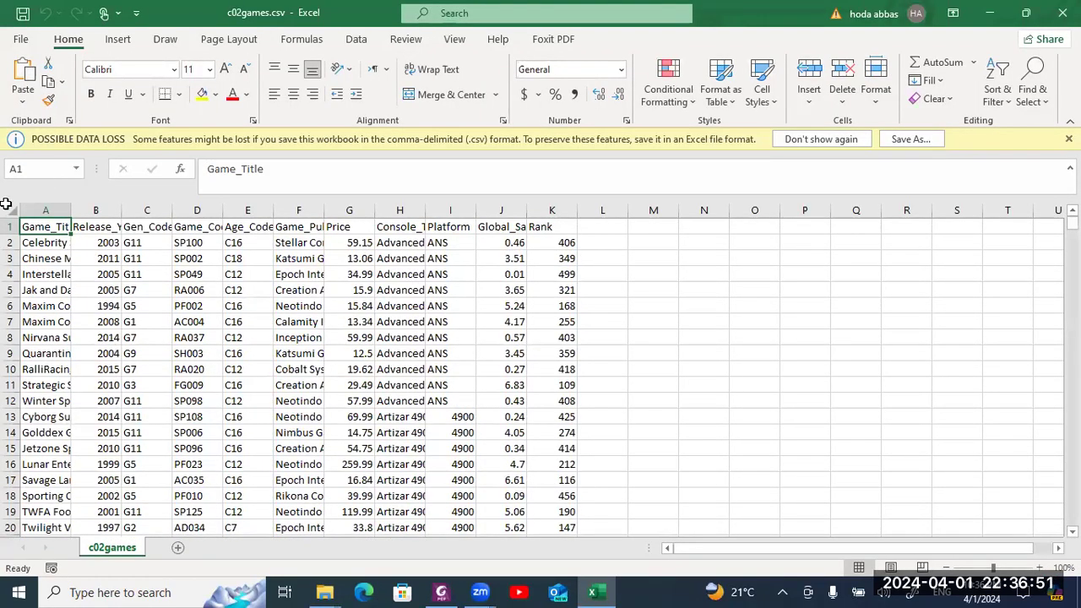
- AutoFit every column of the whole c02games sheet to its contents
{"action": "left_click", "coordinate": [10, 208]}
{"action": "double_click", "coordinate": [71, 210]}
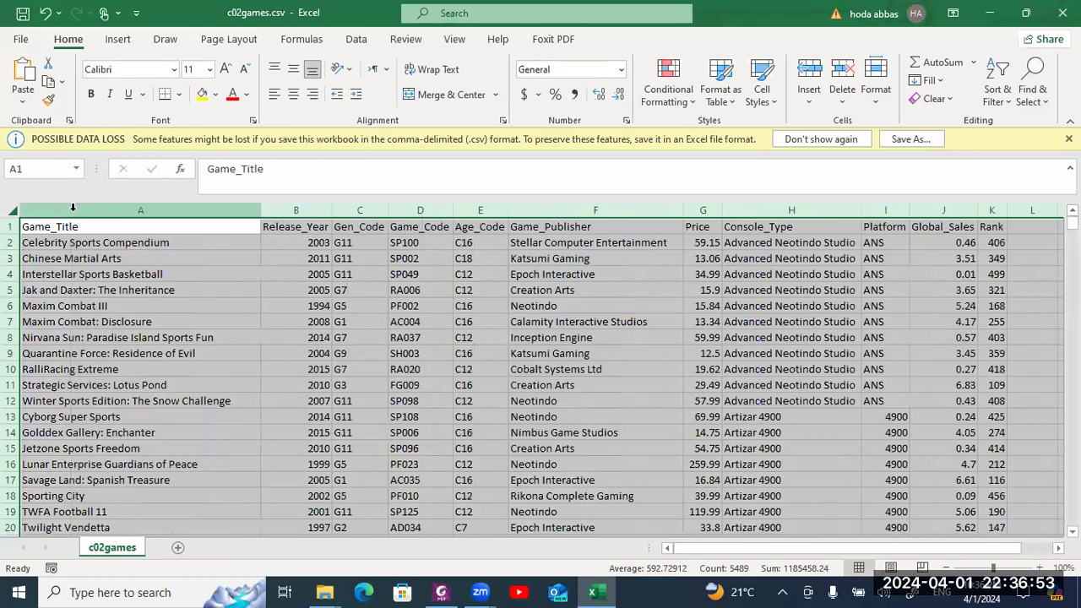
{"action": "left_click", "coordinate": [496, 223]}
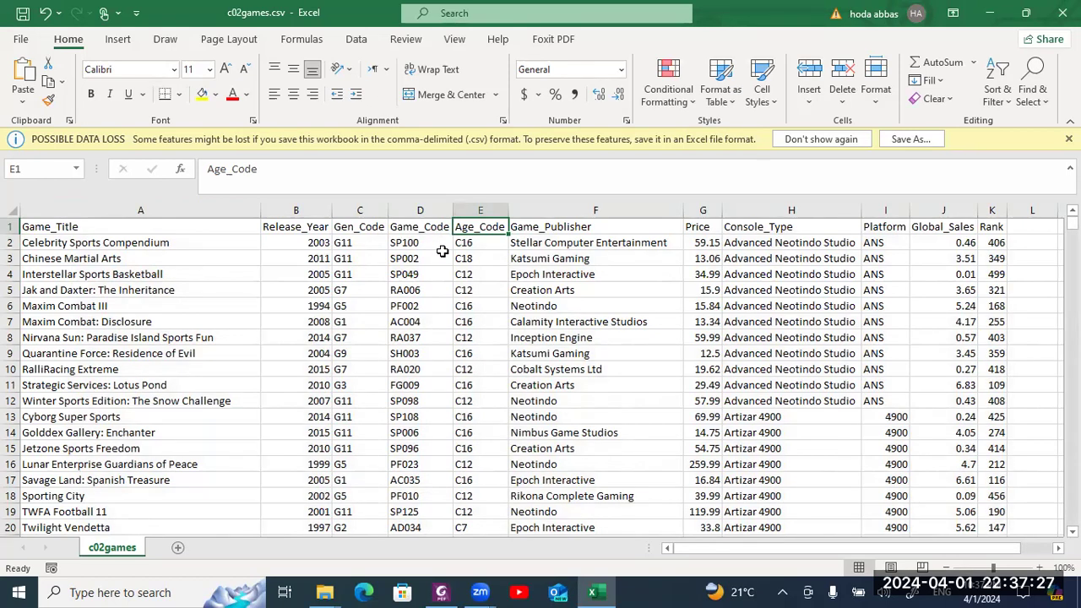
- Compare the Age_Code values and the repeated G11 Gen_Code values, ending on cell E3
{"action": "left_click_drag", "start_coordinate": [472, 270], "coordinate": [475, 284]}
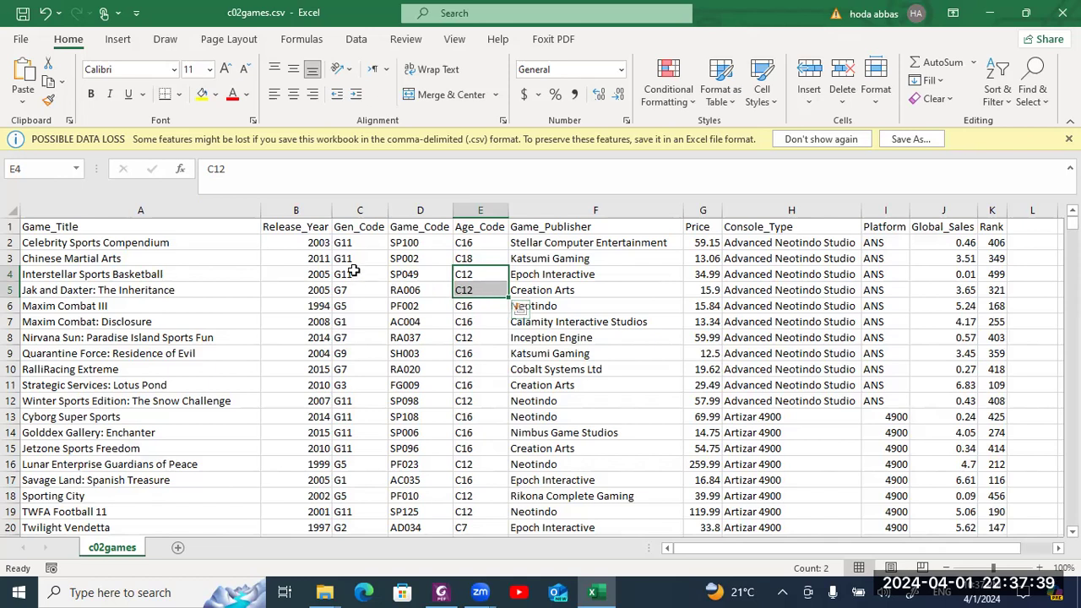
{"action": "left_click_drag", "start_coordinate": [354, 274], "coordinate": [354, 243]}
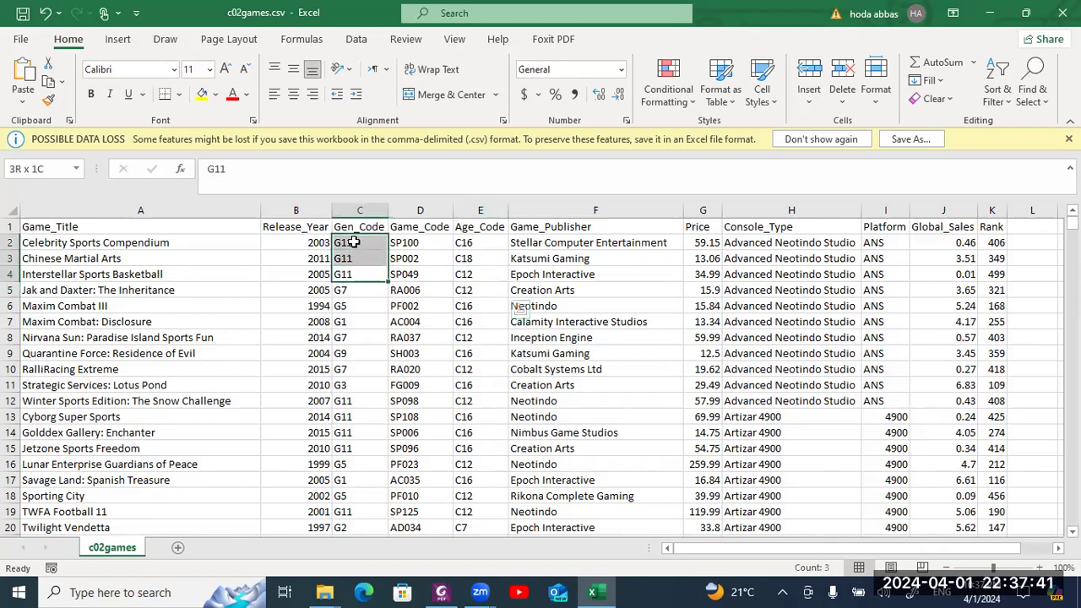
{"action": "key", "text": "ctrl+v"}
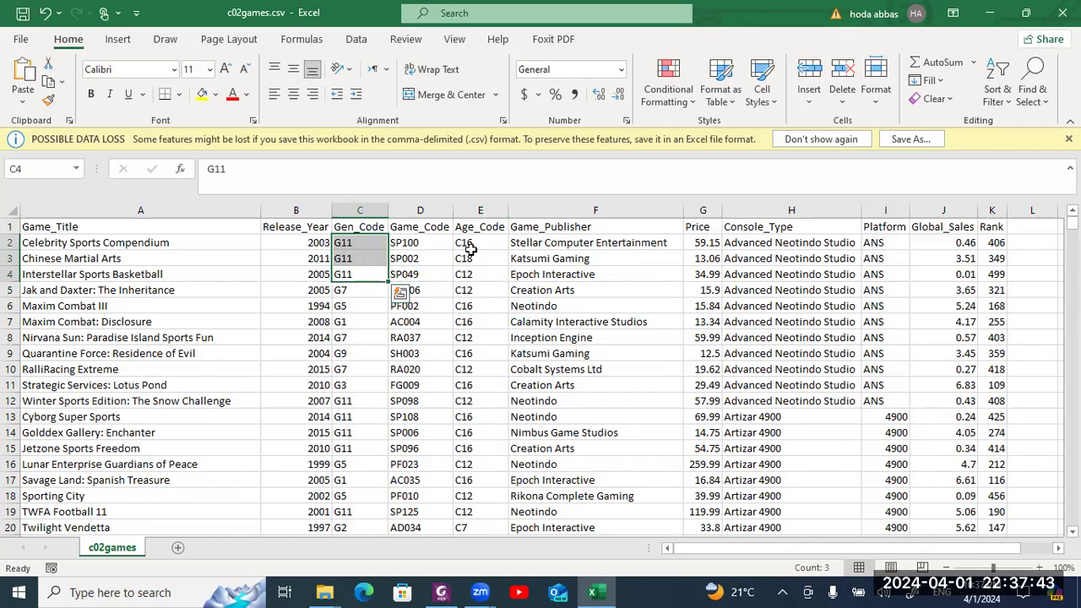
{"action": "left_click", "coordinate": [473, 259]}
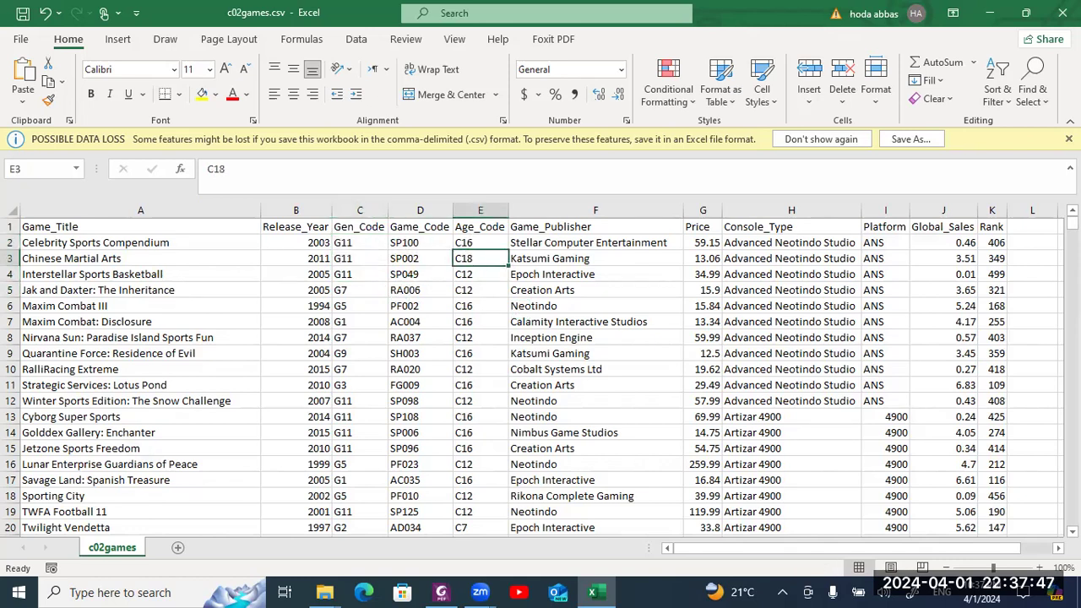
{"action": "mouse_move", "coordinate": [1072, 223]}
{"action": "left_mouse_down"}
{"action": "mouse_move", "coordinate": [1072, 259]}
{"action": "mouse_move", "coordinate": [1072, 222]}
{"action": "left_mouse_up"}
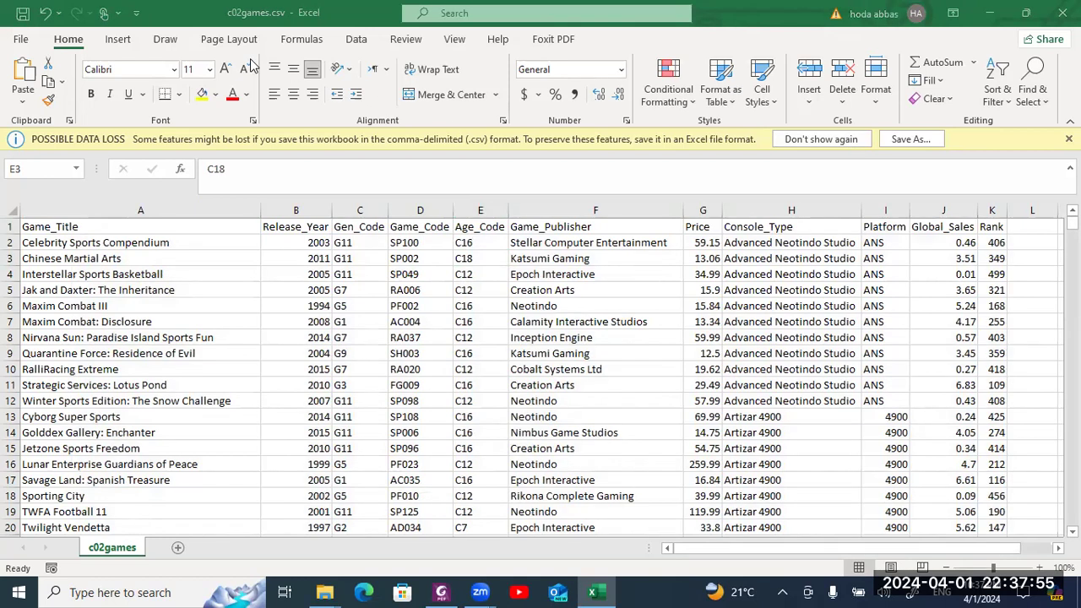
- Review the existing conditional formatting rules and close the list unchanged
{"action": "left_click", "coordinate": [688, 100]}
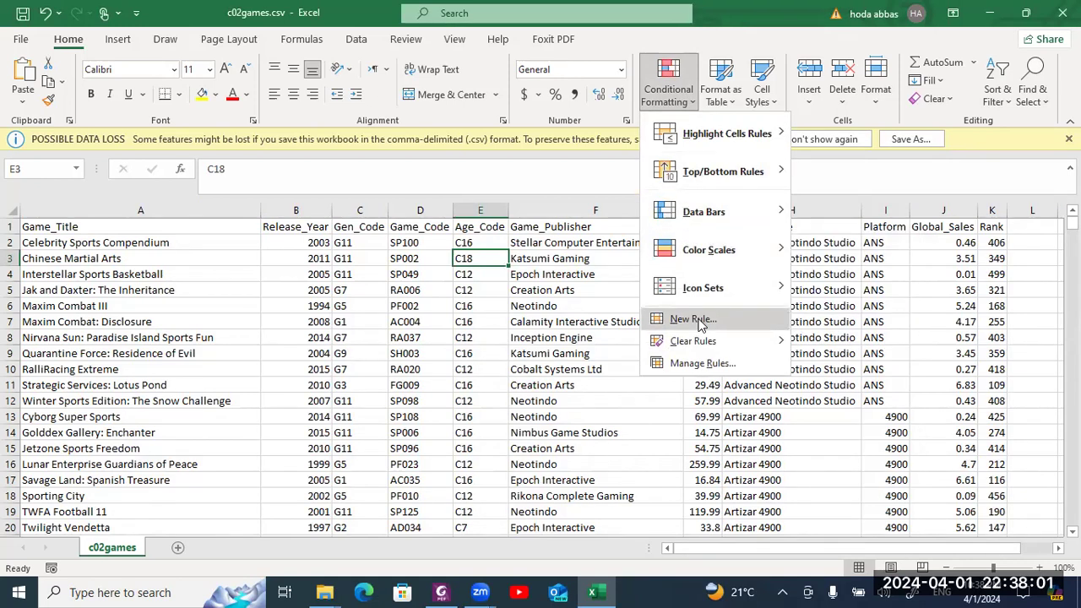
{"action": "left_click", "coordinate": [704, 364]}
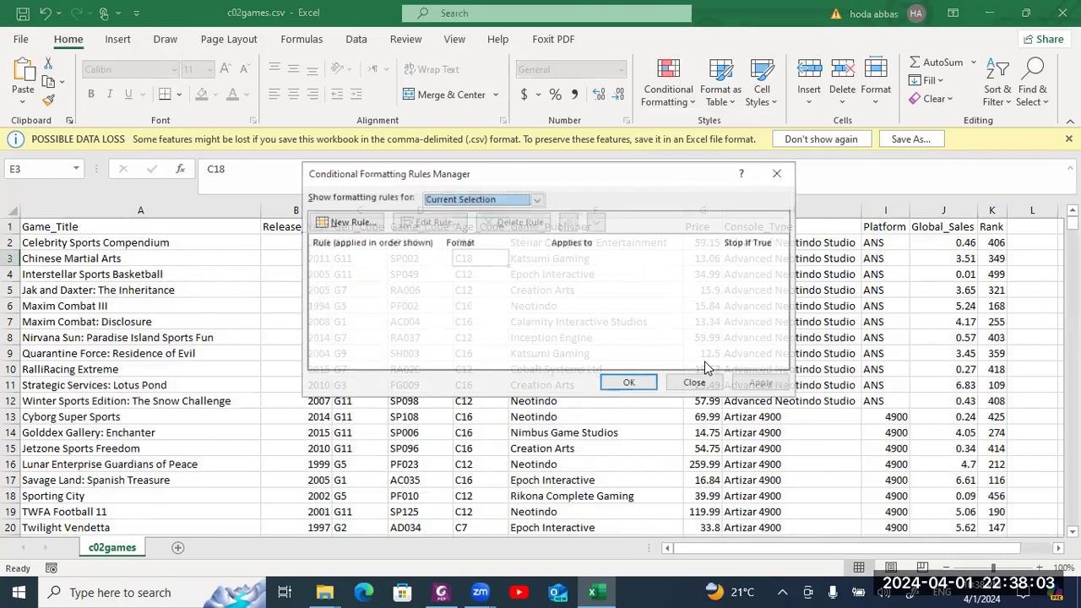
{"action": "left_click", "coordinate": [778, 175]}
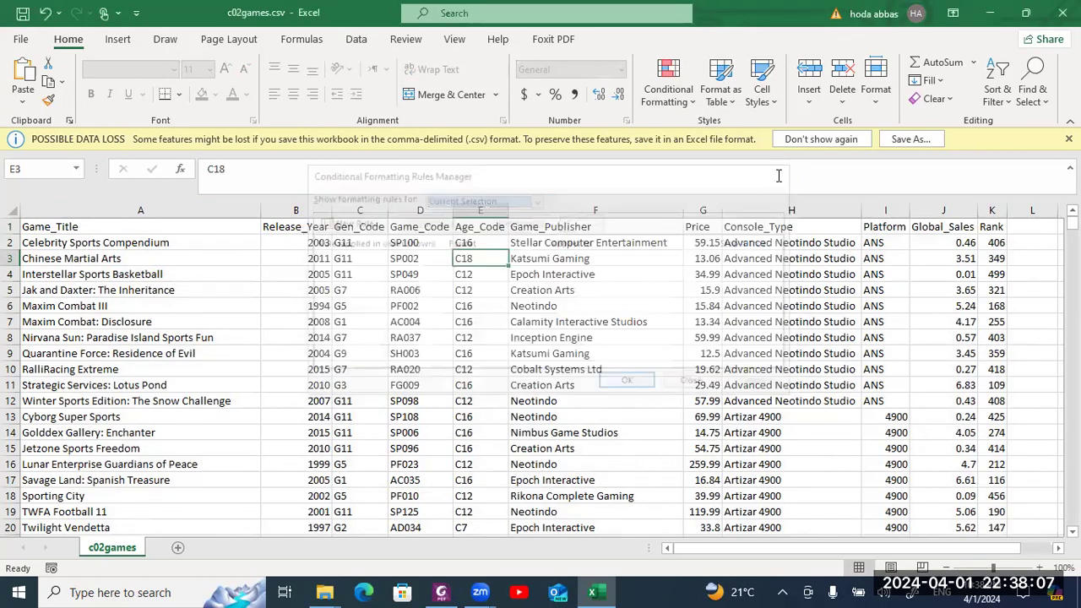
- Start a new conditional formatting rule that formats only duplicate values
{"action": "left_click", "coordinate": [691, 99]}
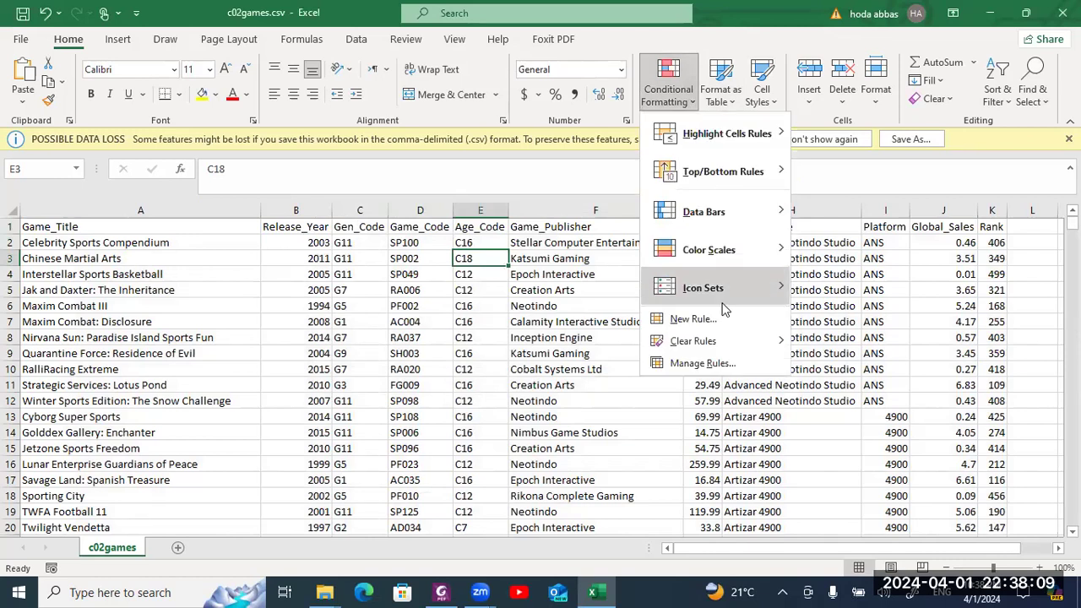
{"action": "left_click", "coordinate": [693, 319]}
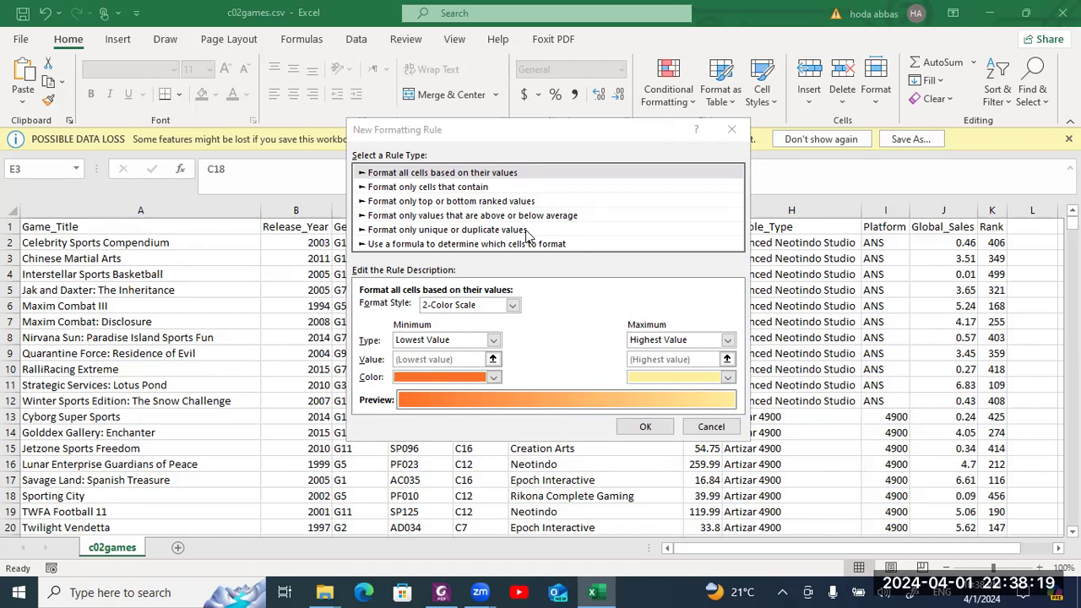
{"action": "left_click", "coordinate": [526, 229]}
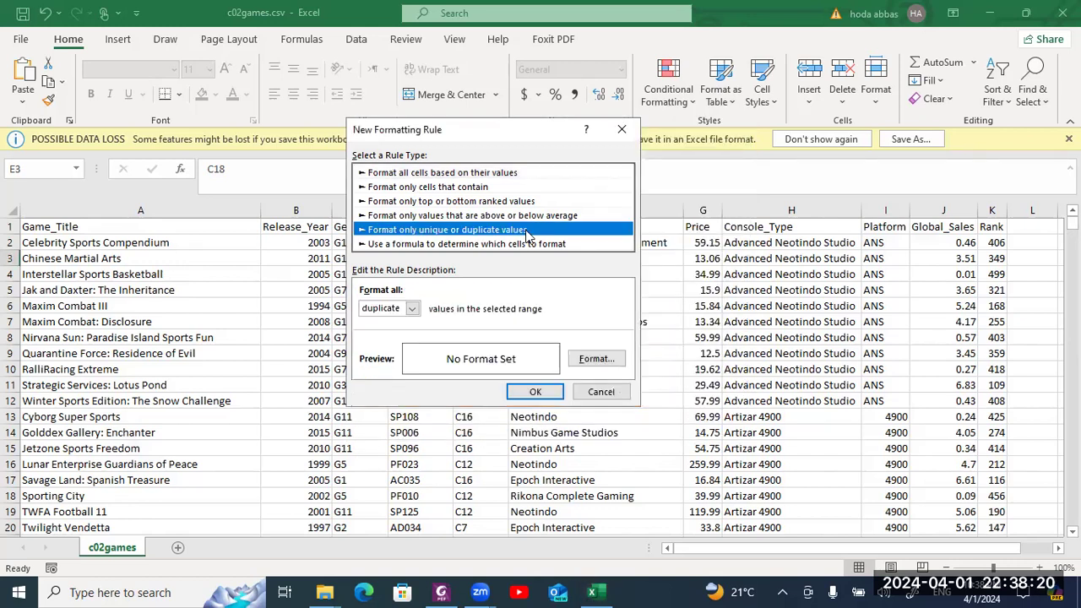
{"action": "left_click", "coordinate": [412, 310]}
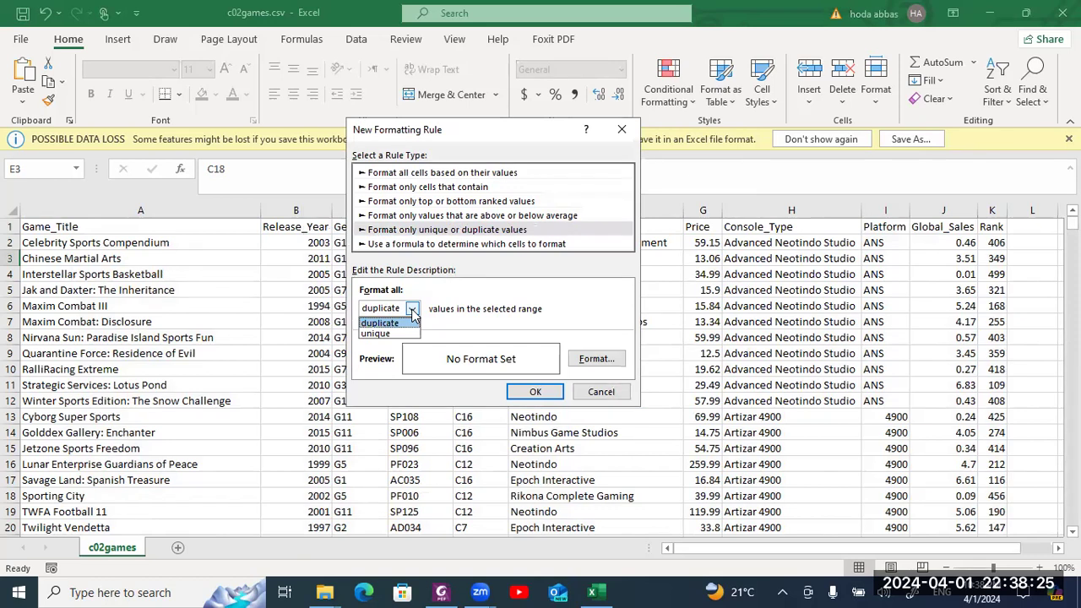
{"action": "left_click", "coordinate": [441, 290]}
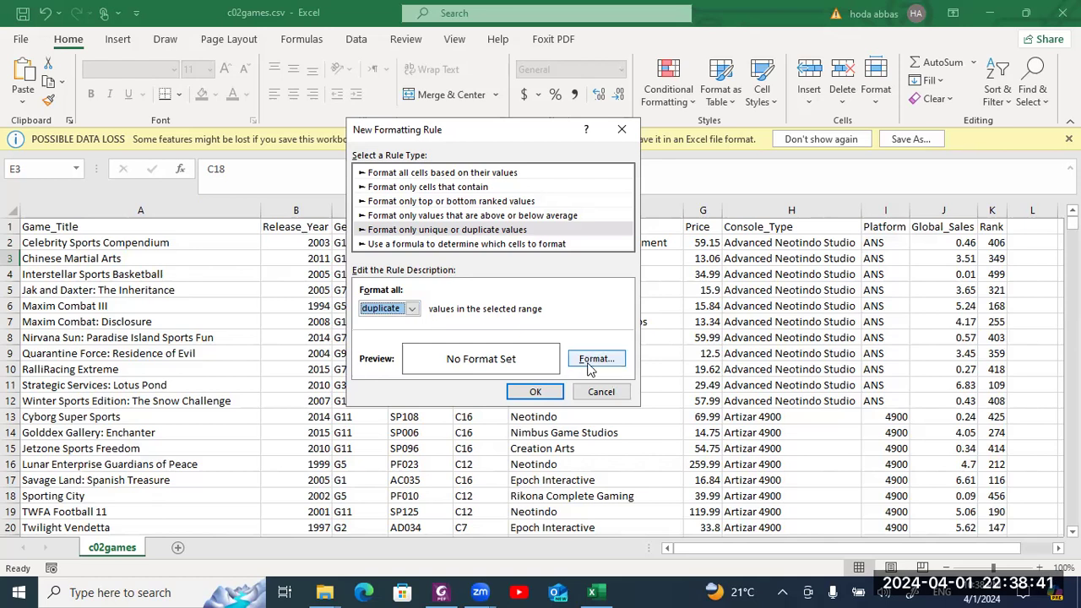
- Give the duplicates a light gold fill and finish the rule
{"action": "left_click", "coordinate": [588, 367]}
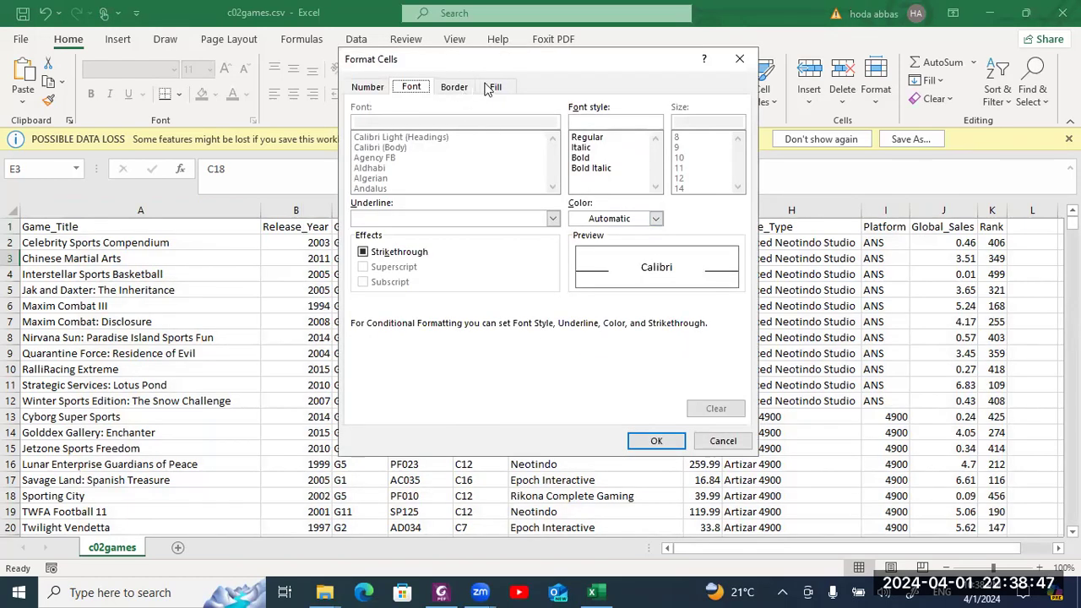
{"action": "left_click", "coordinate": [499, 89]}
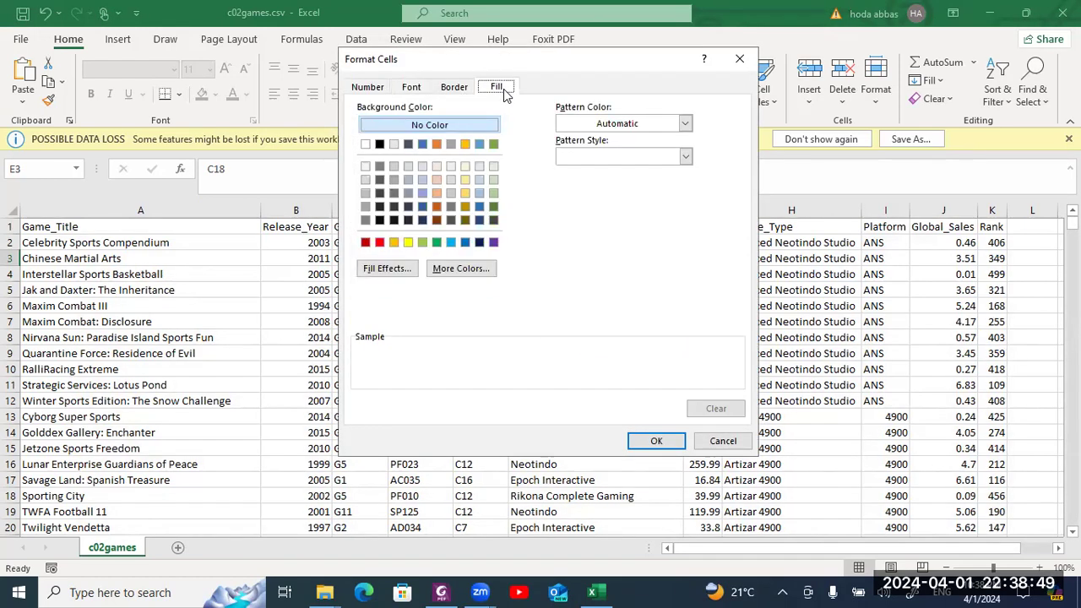
{"action": "left_click", "coordinate": [464, 193]}
{"action": "left_click", "coordinate": [639, 441]}
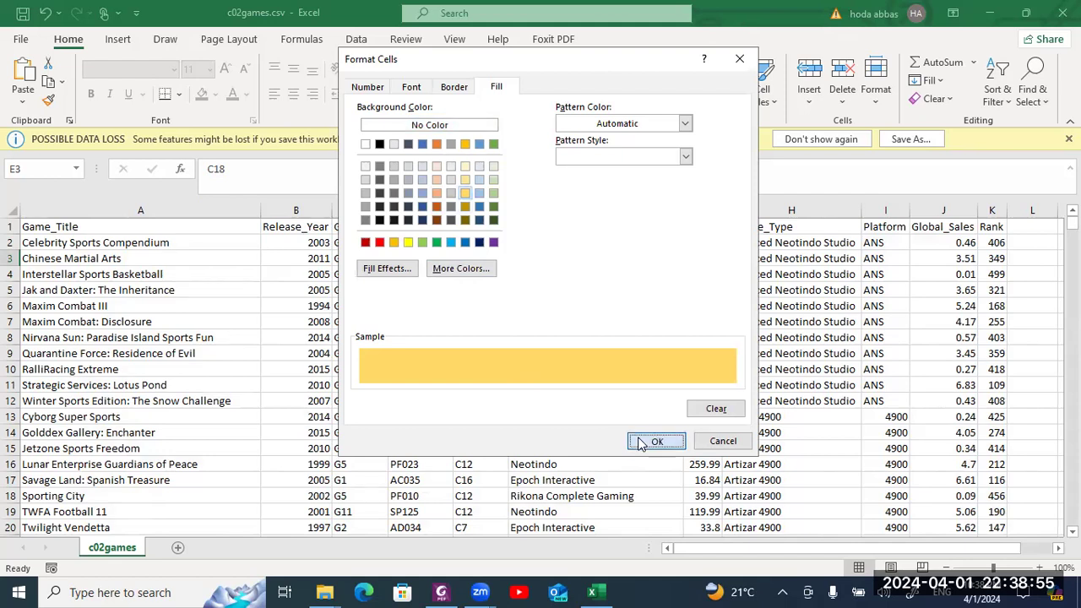
{"action": "left_click", "coordinate": [550, 393]}
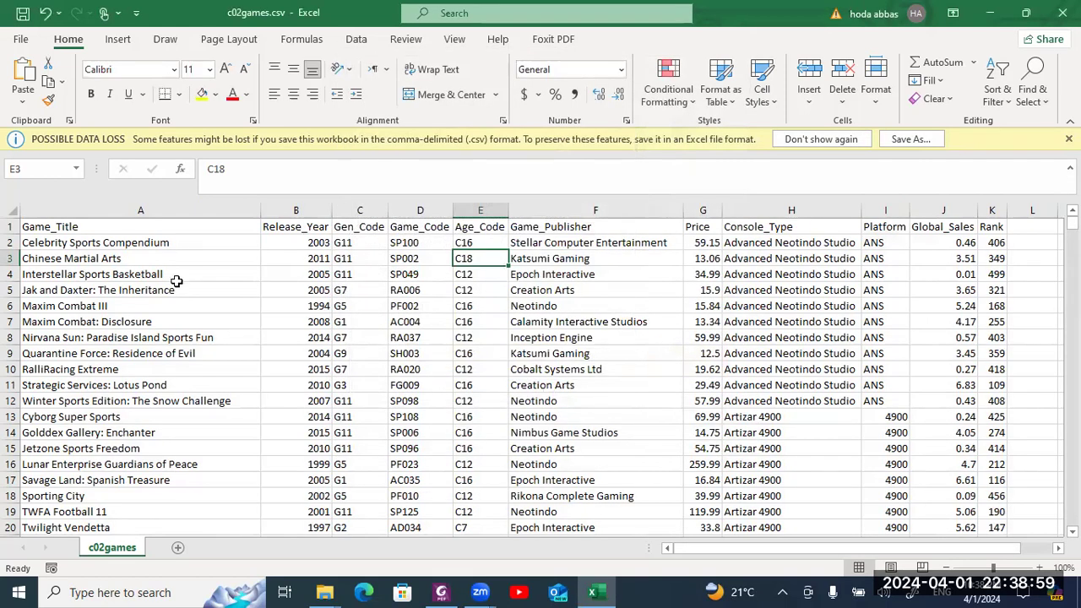
{"action": "left_click", "coordinate": [12, 213]}
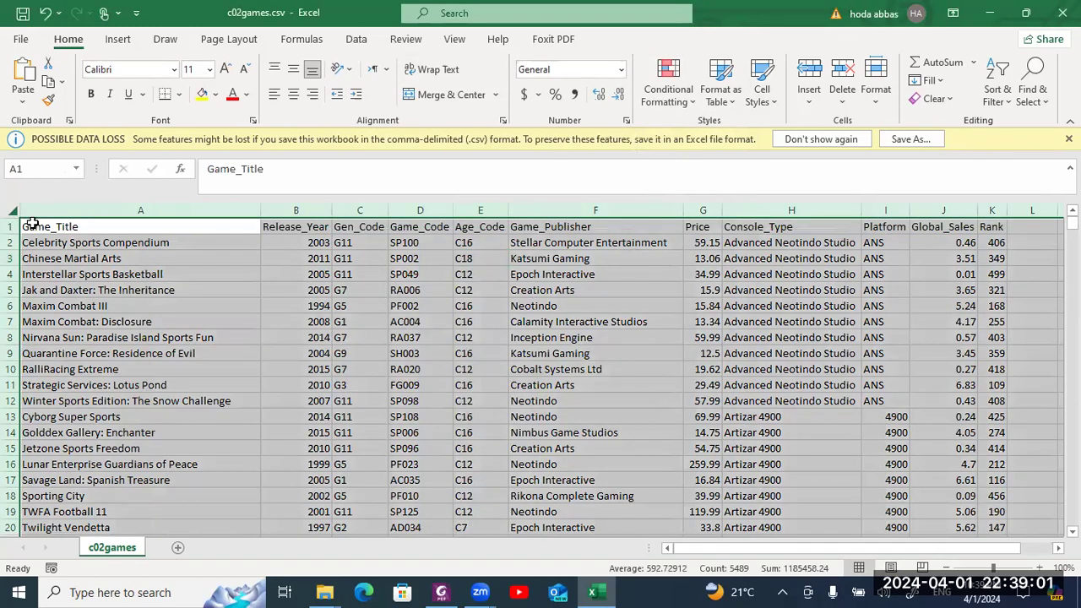
- Select the game records range to check for duplicates
{"action": "left_click", "coordinate": [51, 227]}
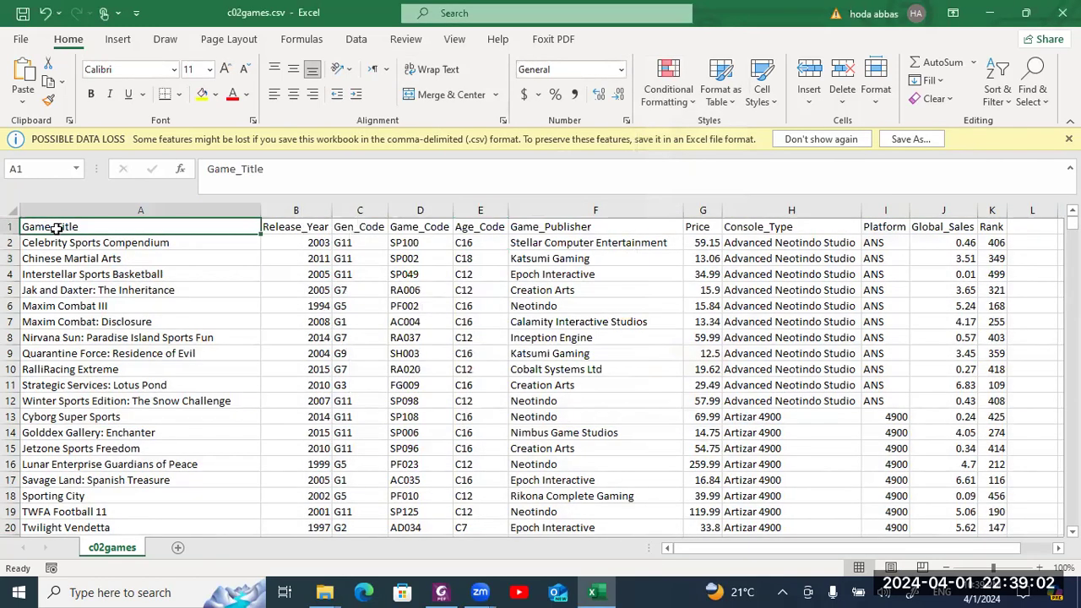
{"action": "left_click", "coordinate": [12, 213]}
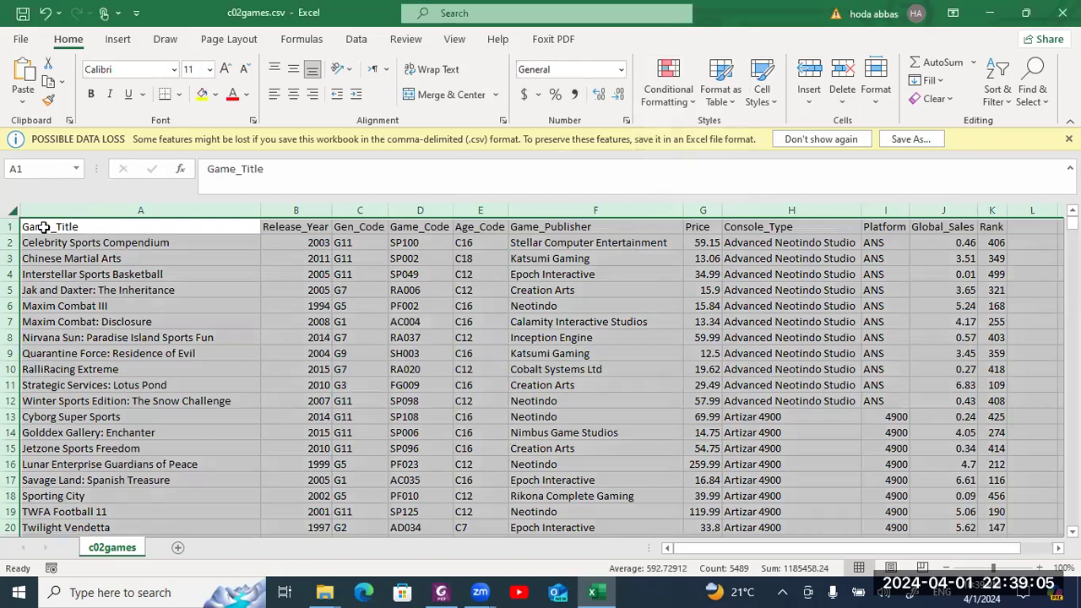
{"action": "left_click_drag", "start_coordinate": [44, 227], "coordinate": [752, 253]}
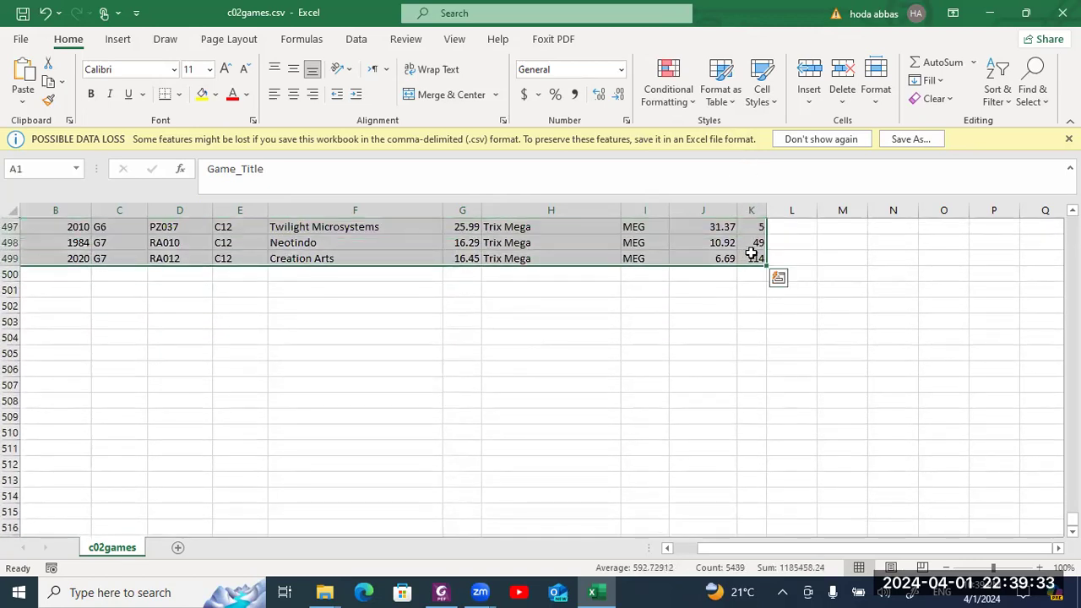
- Add a duplicate-values conditional formatting rule with a yellow fill
{"action": "left_click", "coordinate": [676, 100]}
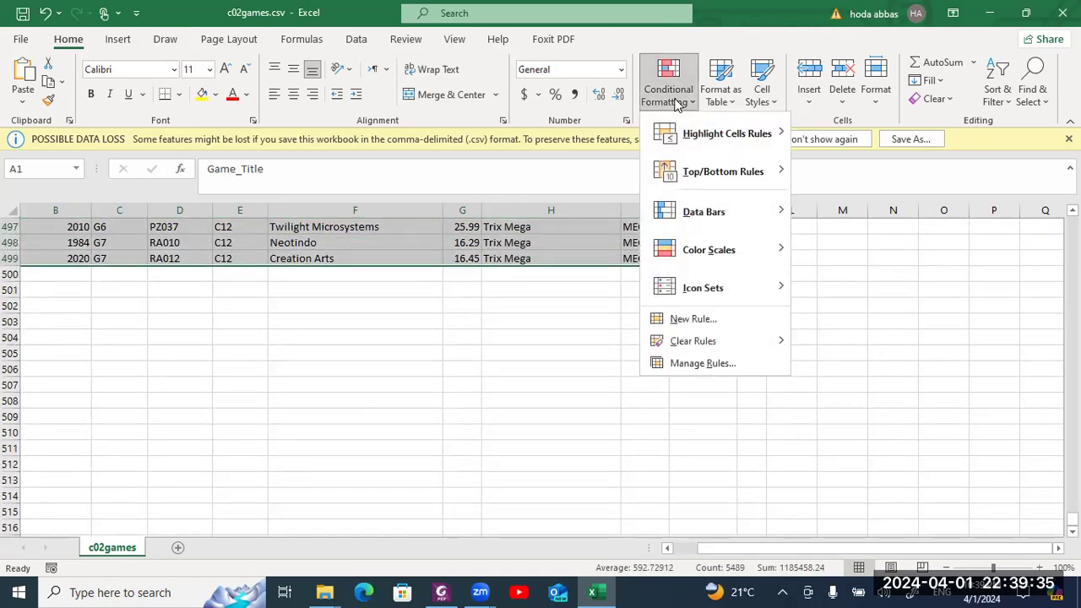
{"action": "left_click", "coordinate": [711, 320]}
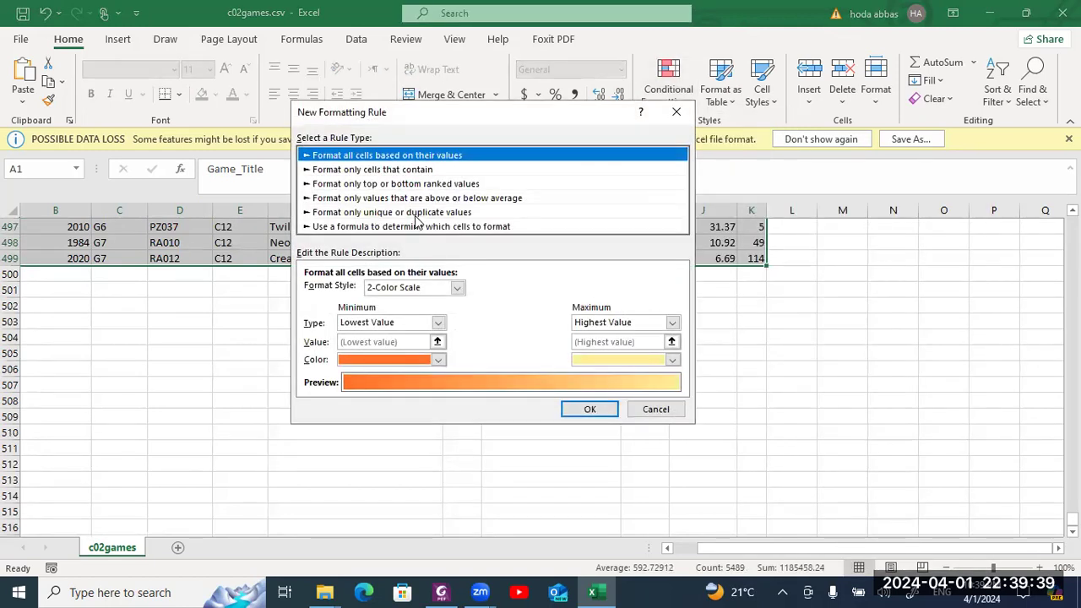
{"action": "left_click", "coordinate": [415, 215]}
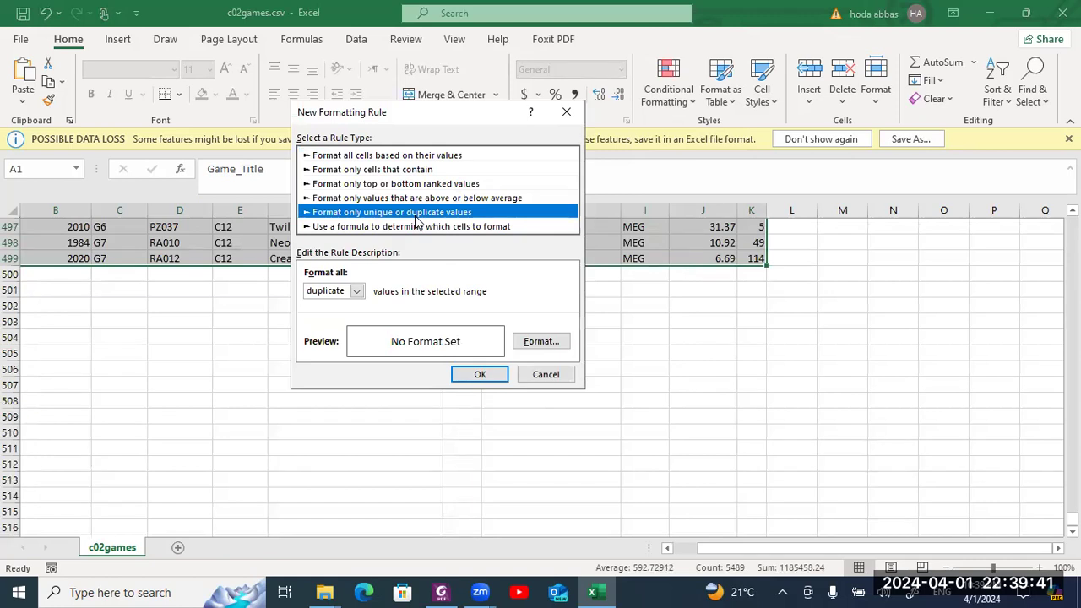
{"action": "left_click", "coordinate": [541, 342]}
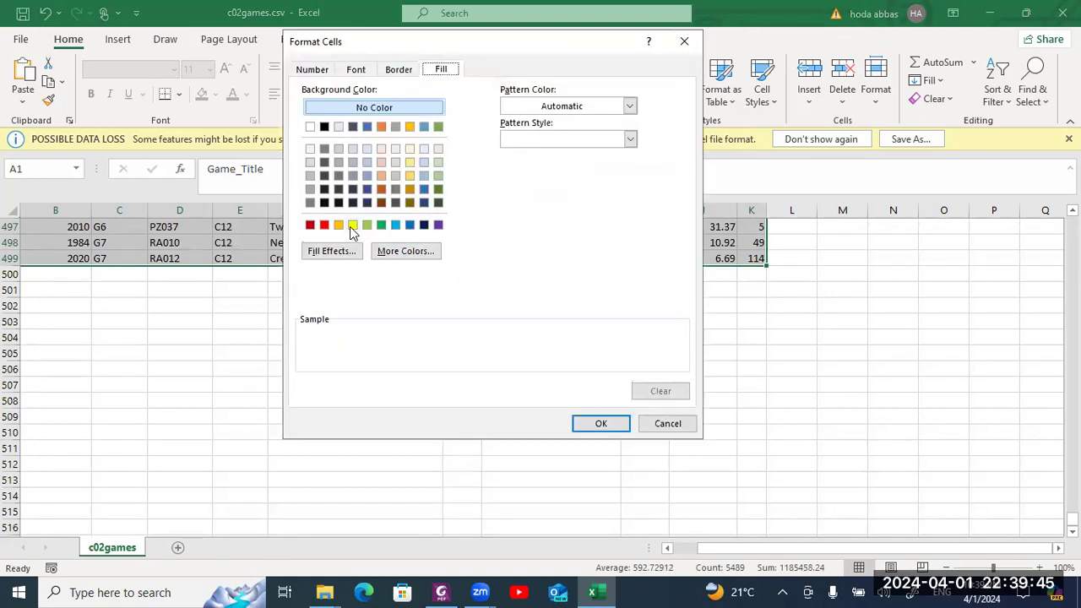
{"action": "left_click", "coordinate": [353, 225]}
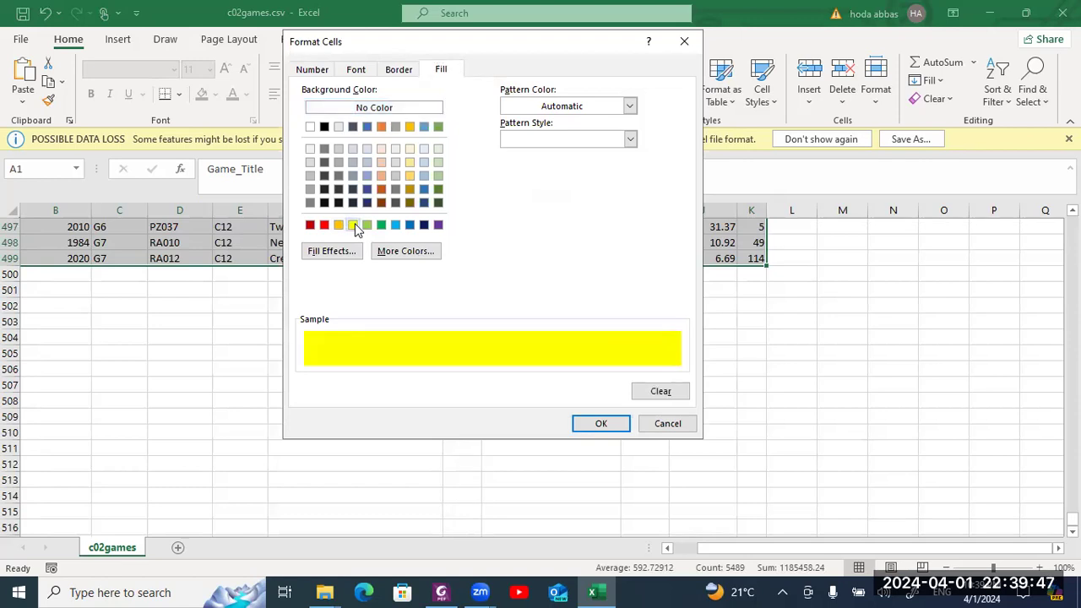
{"action": "left_click", "coordinate": [600, 423]}
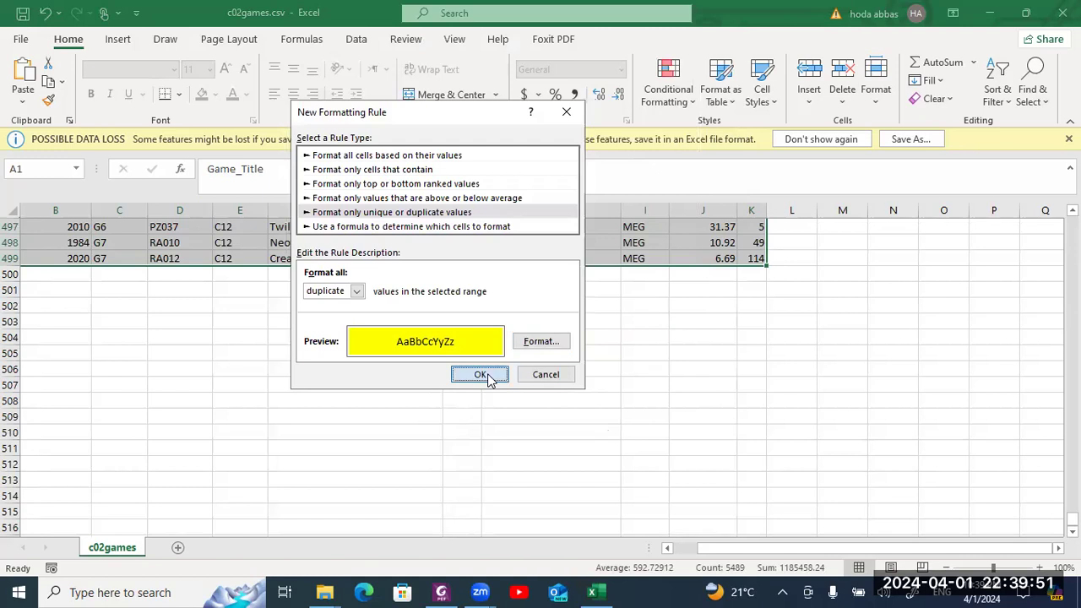
{"action": "left_click", "coordinate": [484, 376]}
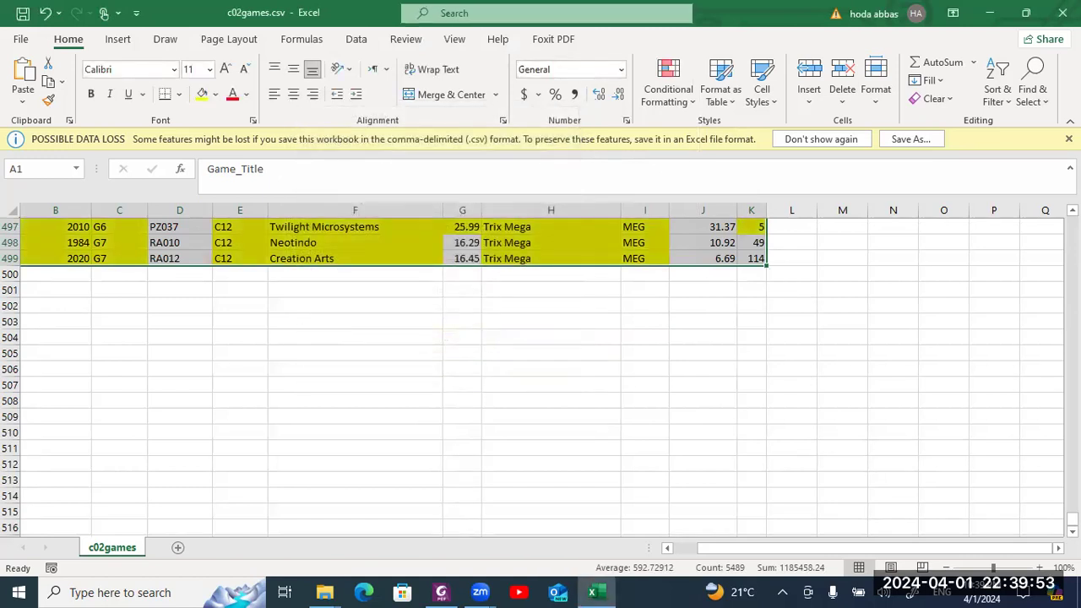
{"action": "left_click_drag", "start_coordinate": [1071, 520], "coordinate": [1071, 221]}
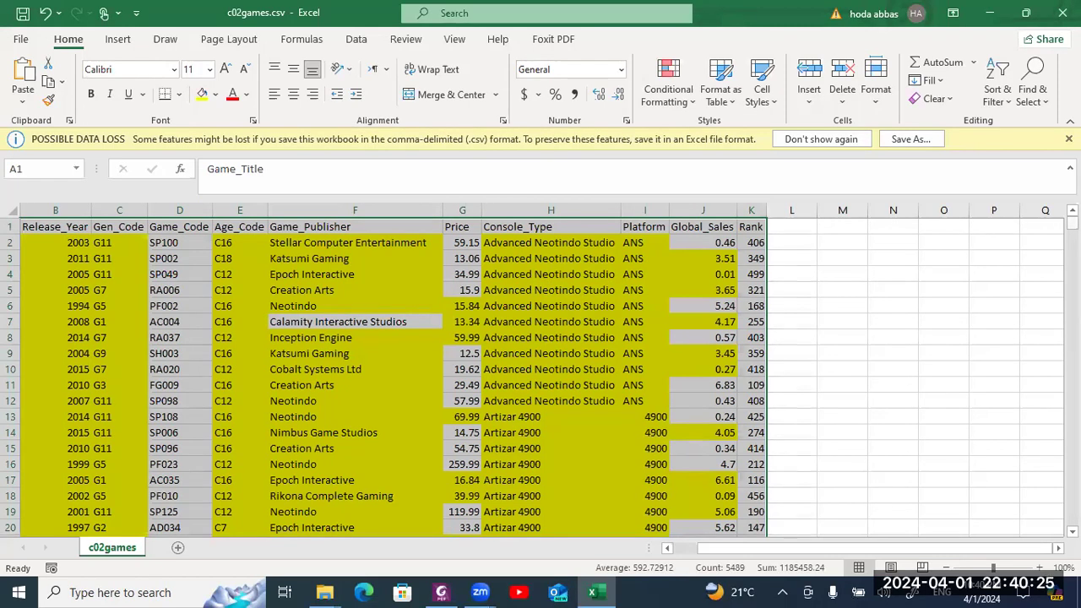
{"action": "left_click_drag", "start_coordinate": [1072, 221], "coordinate": [1072, 271]}
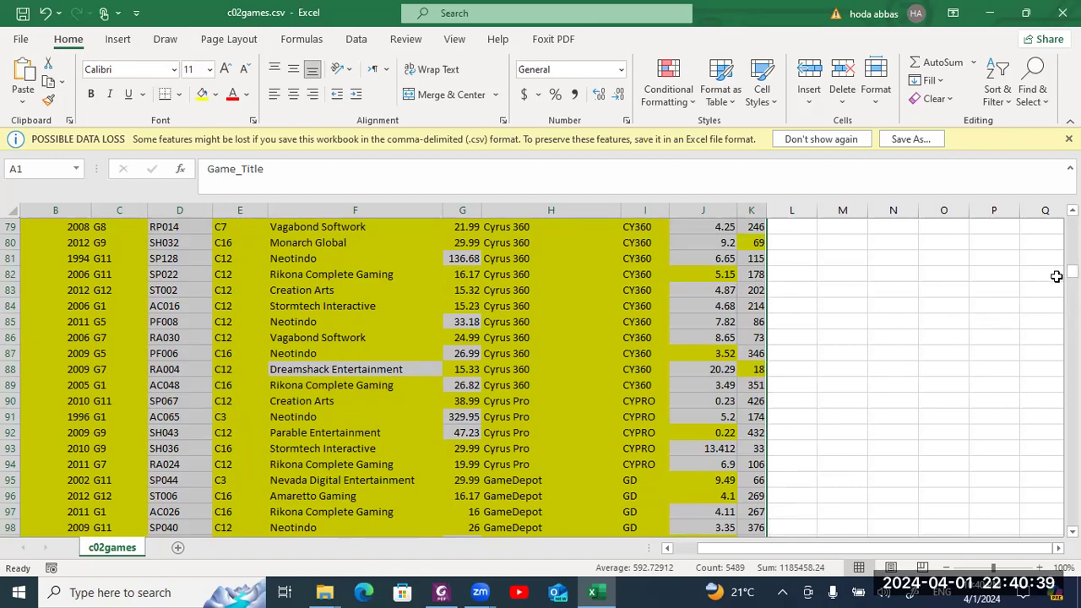
{"action": "left_click_drag", "start_coordinate": [1071, 270], "coordinate": [1071, 221]}
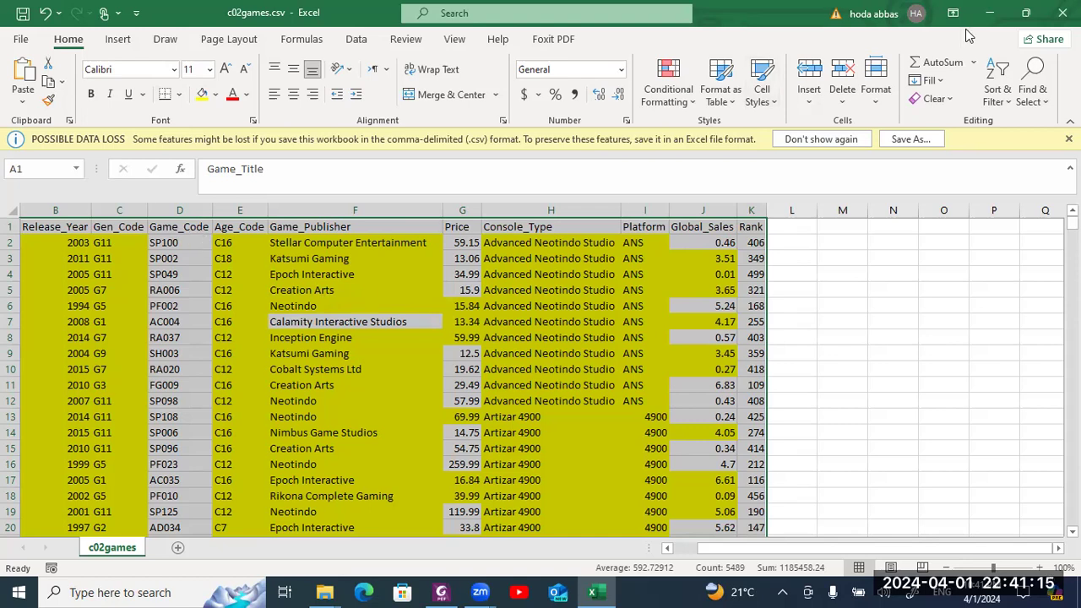
- Close c02games.csv in Excel, discarding the changes
{"action": "left_click", "coordinate": [1063, 13]}
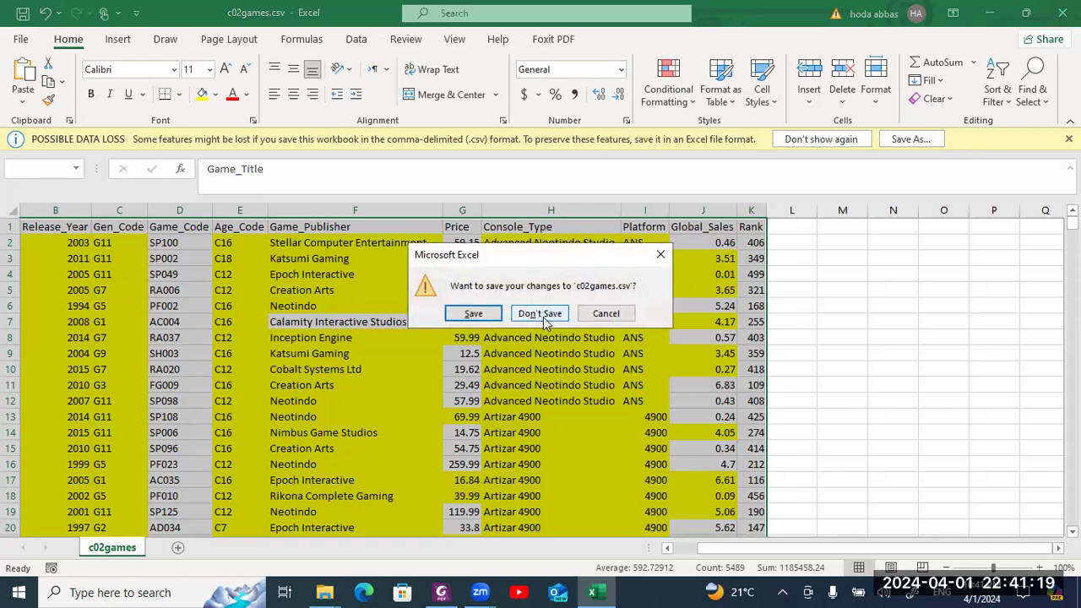
{"action": "left_click", "coordinate": [541, 314]}
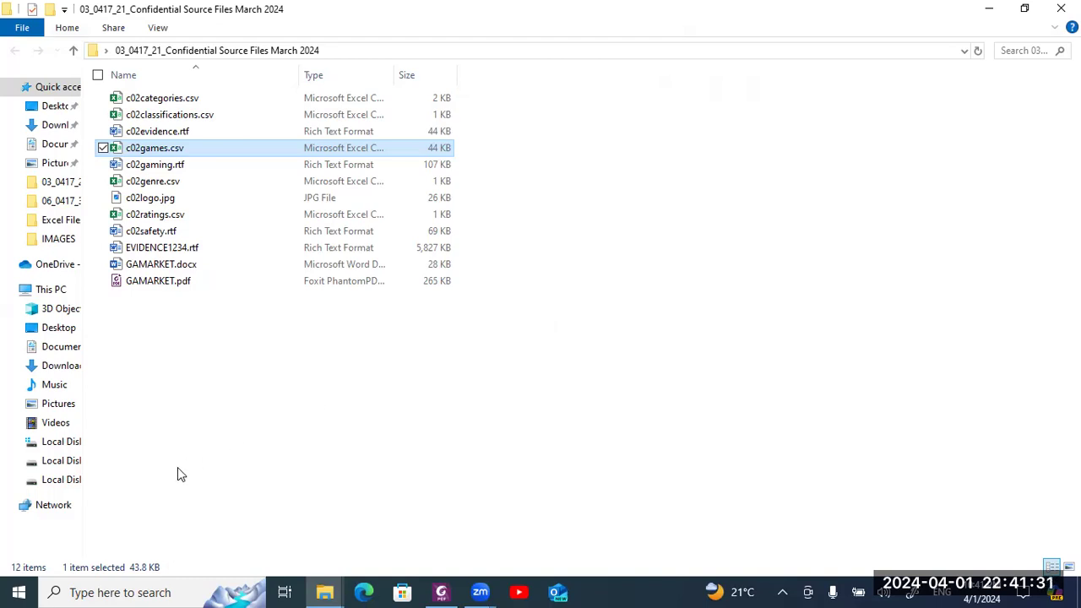
- Search Windows for 'Access' and launch Microsoft Access
{"action": "left_click", "coordinate": [167, 592]}
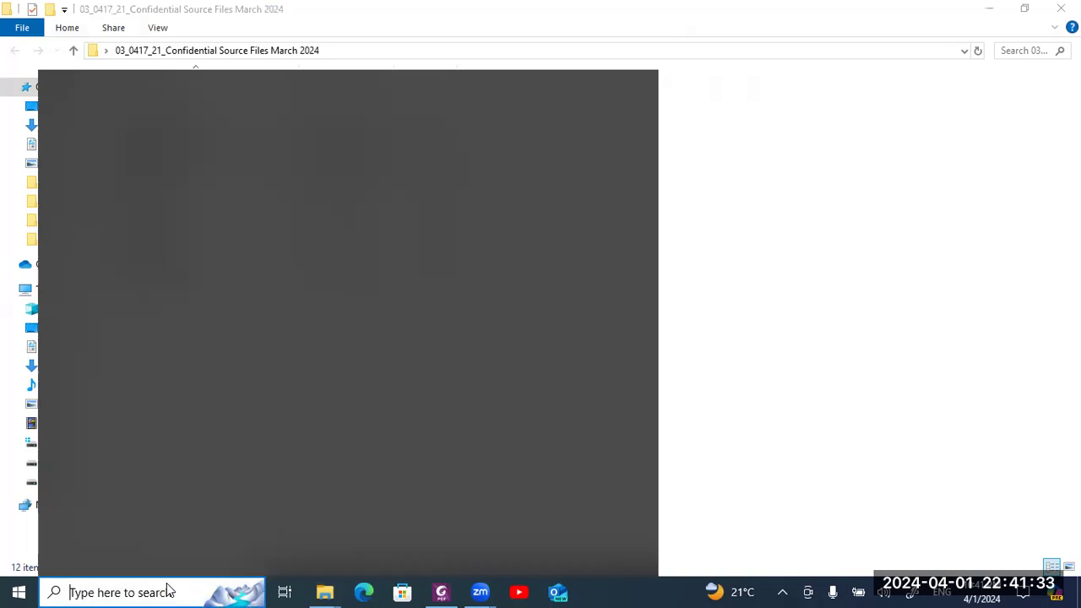
{"action": "type", "text": "a"}
{"action": "key", "text": "BackSpace"}
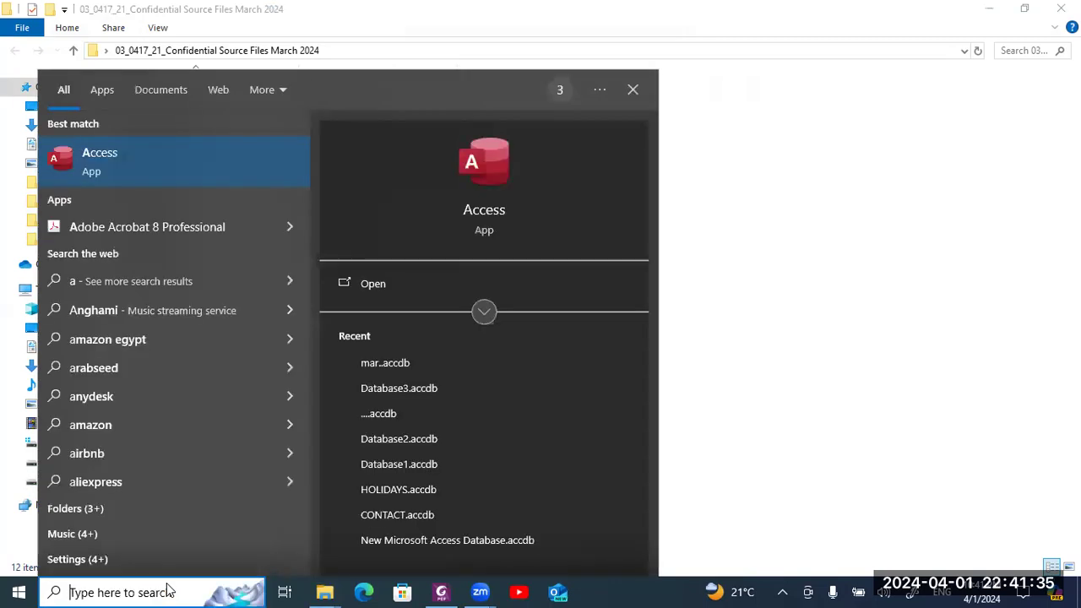
{"action": "type", "text": "Access"}
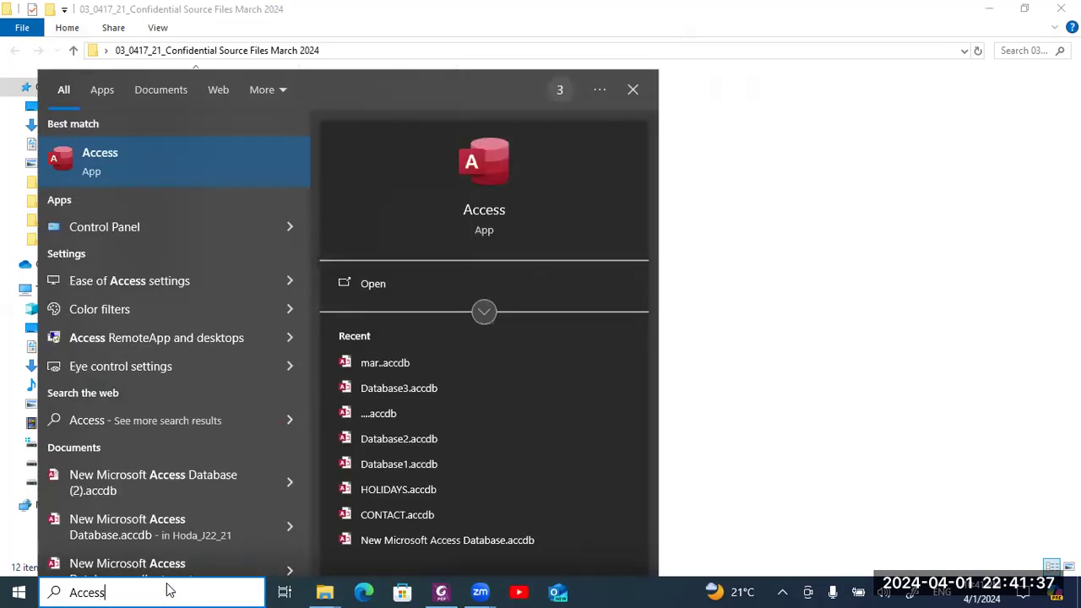
{"action": "key", "text": "Return"}
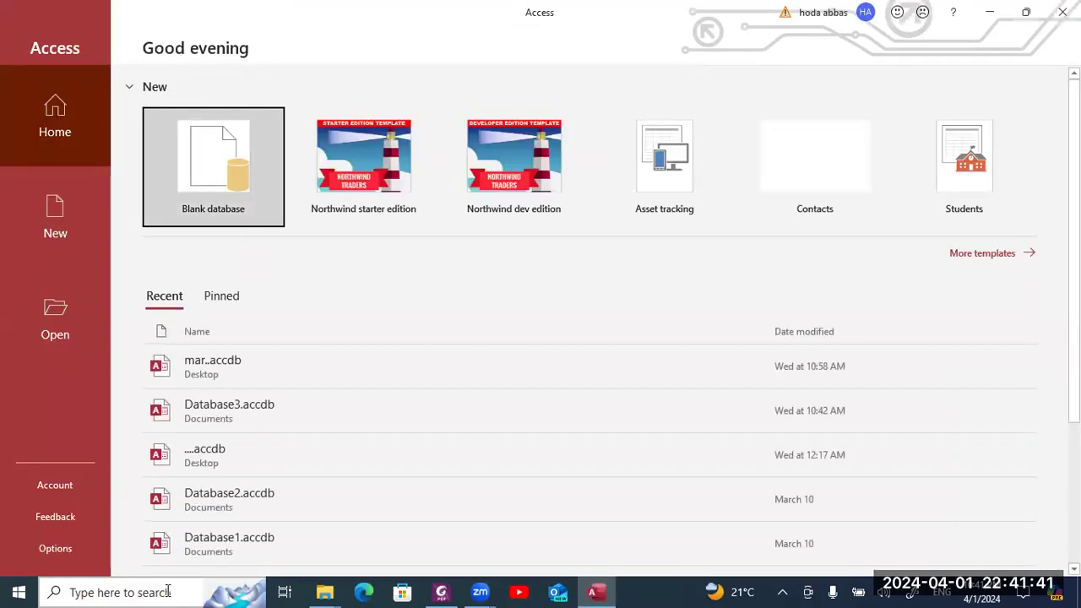
- Create a blank database named March2024 and close the default Table1
{"action": "key", "text": "Return"}
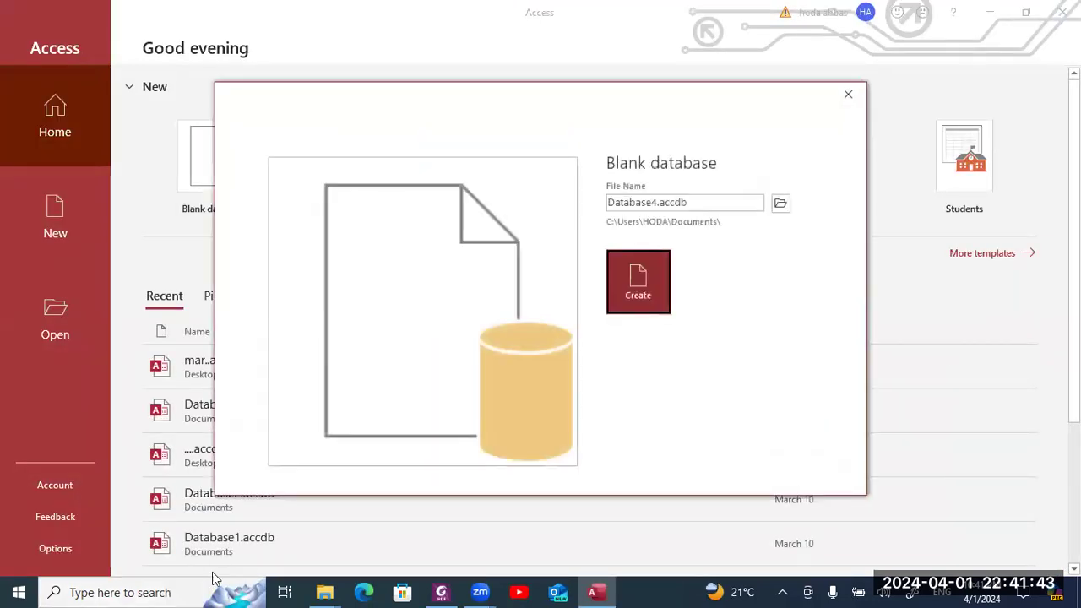
{"action": "double_click", "coordinate": [690, 202]}
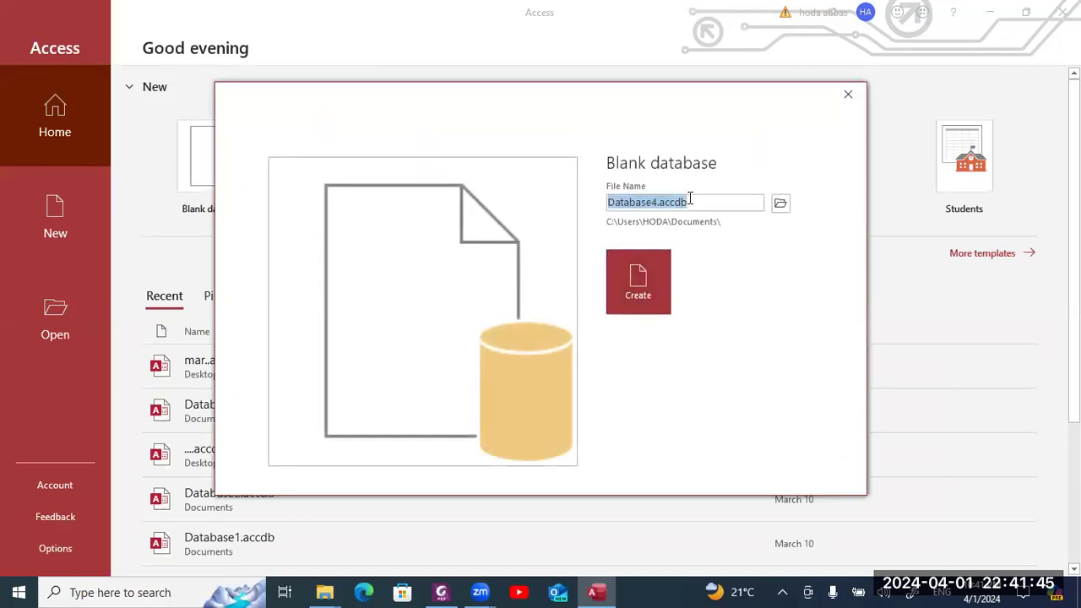
{"action": "type", "text": "March"}
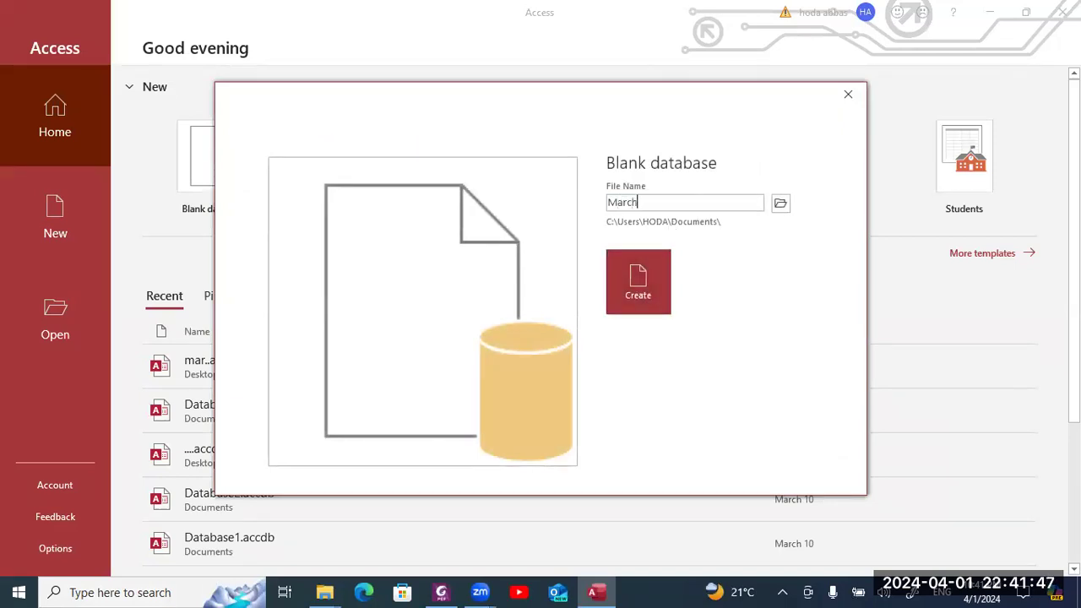
{"action": "type", "text": "2024"}
{"action": "key", "text": "Return"}
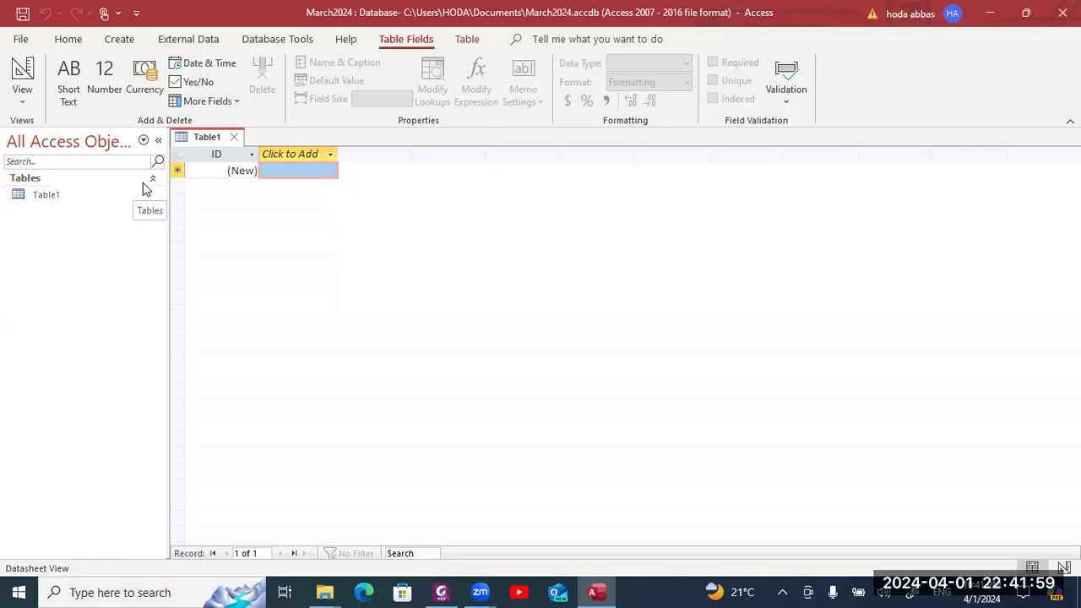
{"action": "left_click", "coordinate": [236, 138]}
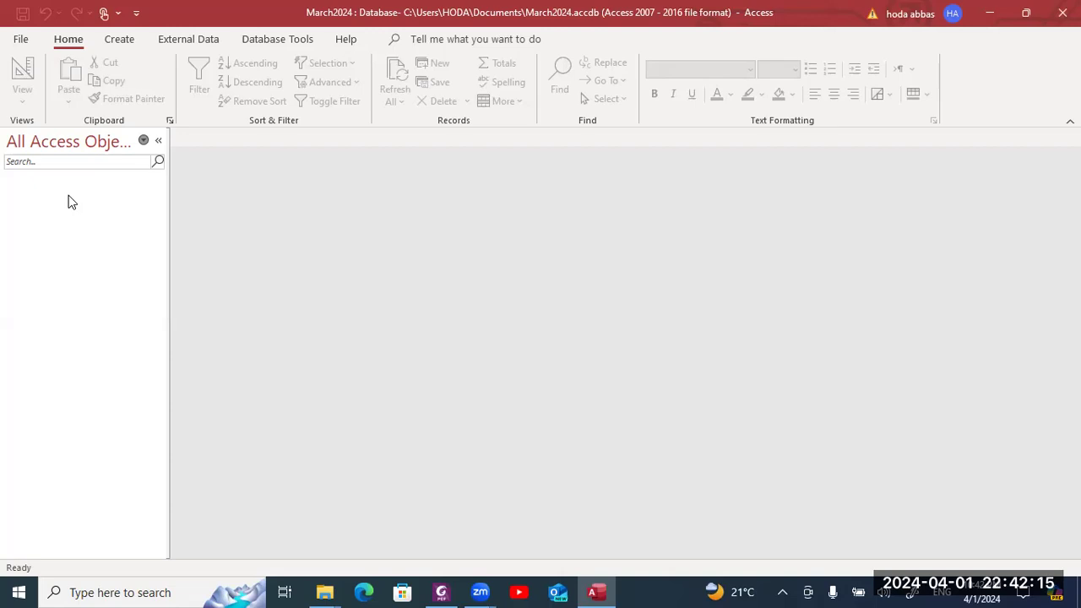
- Start a Text File import from External Data and browse for the source file
{"action": "left_click", "coordinate": [179, 42]}
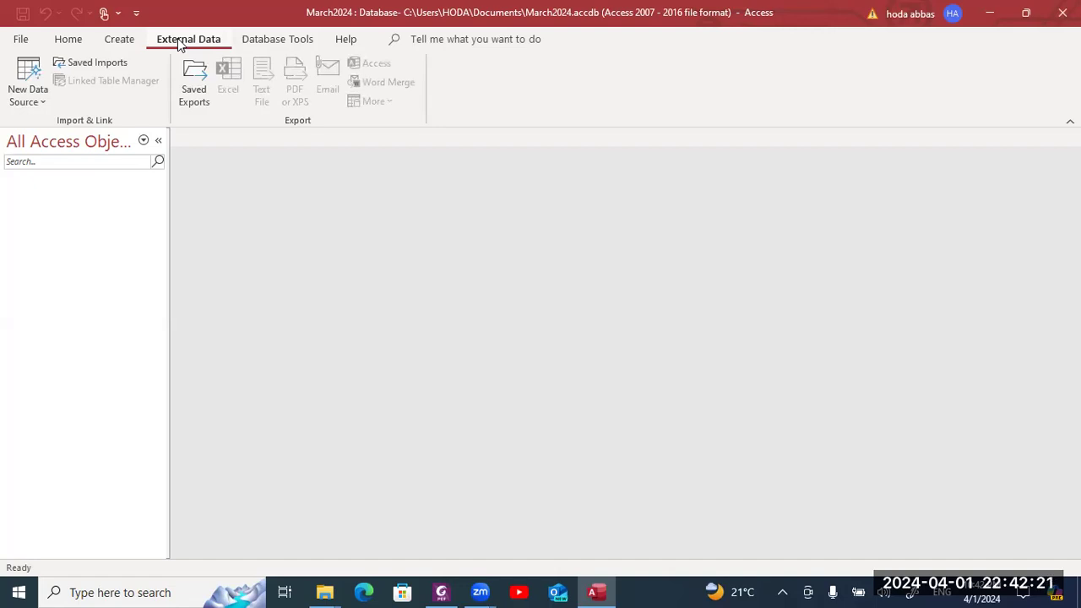
{"action": "key", "text": "alt+Tab"}
{"action": "key", "text": "alt+Tab"}
{"action": "key", "text": "alt+Tab"}
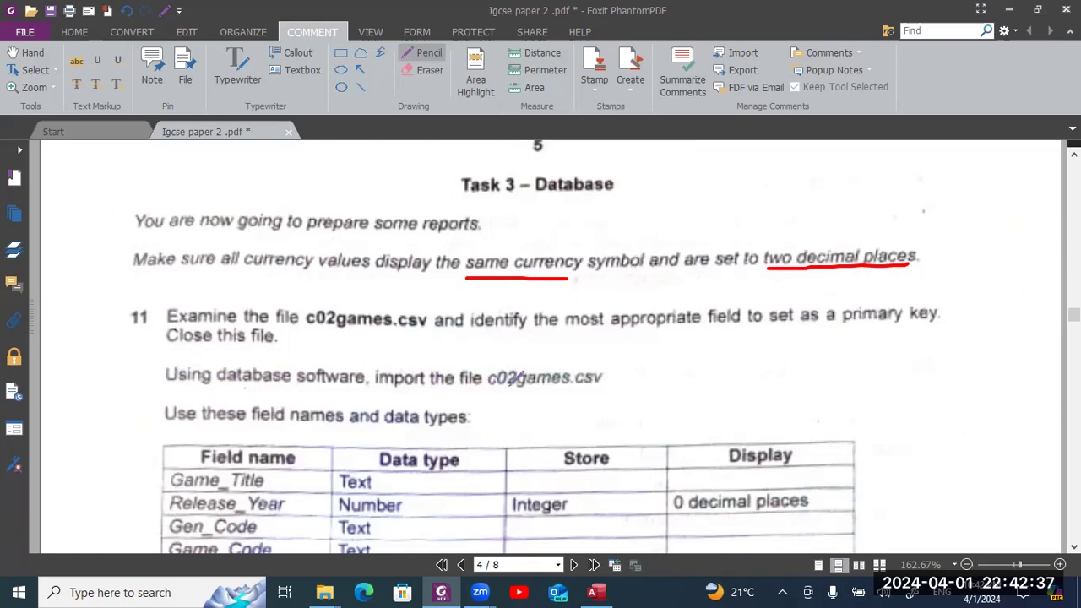
{"action": "key", "text": "alt+Tab"}
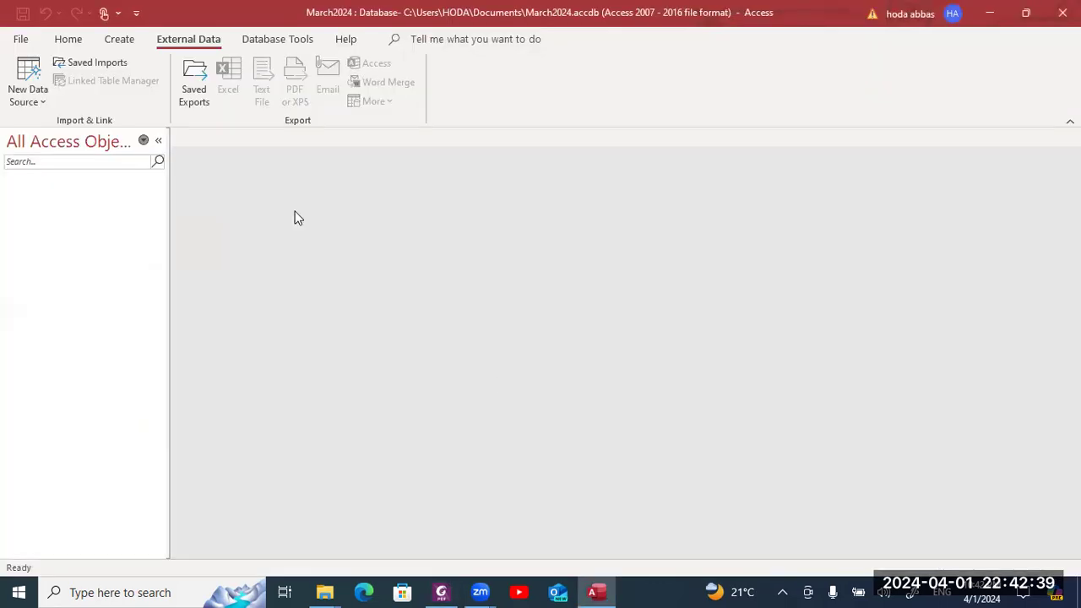
{"action": "left_click", "coordinate": [42, 101]}
{"action": "mouse_move", "coordinate": [59, 136]}
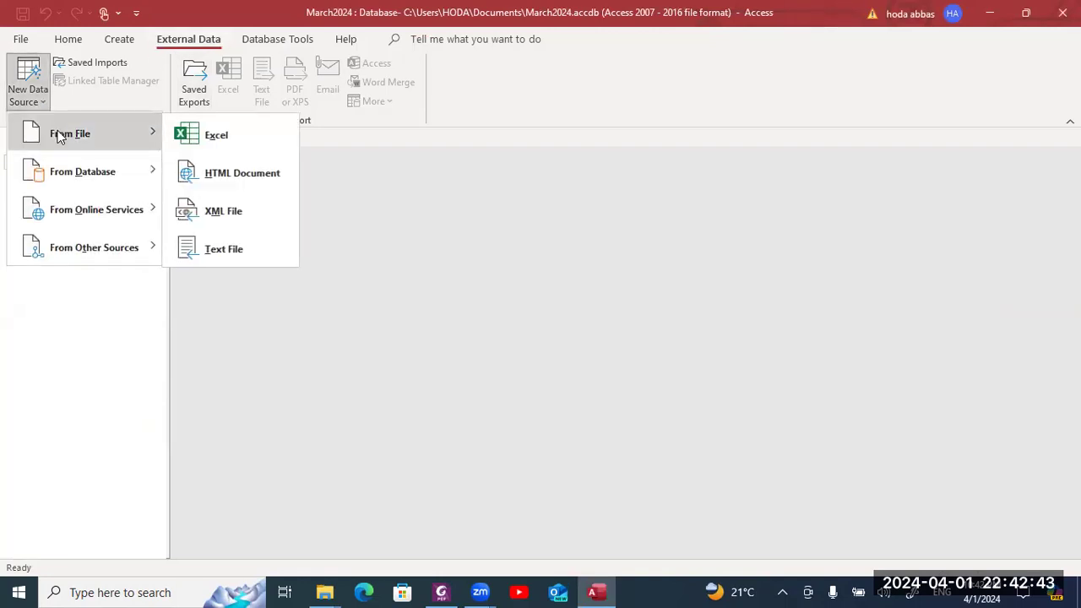
{"action": "left_click", "coordinate": [228, 244]}
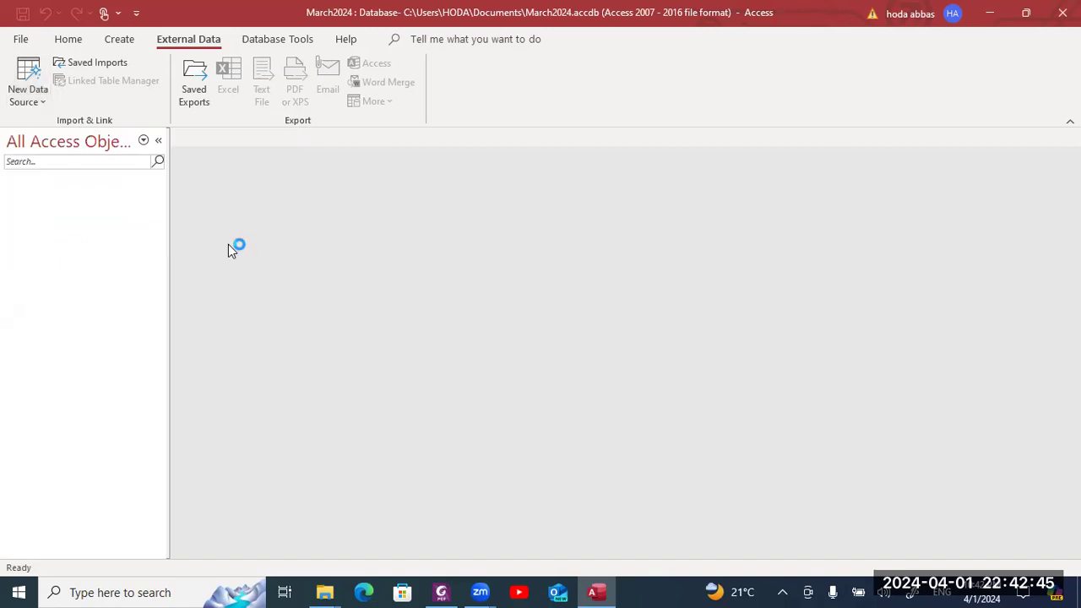
{"action": "left_click", "coordinate": [754, 189]}
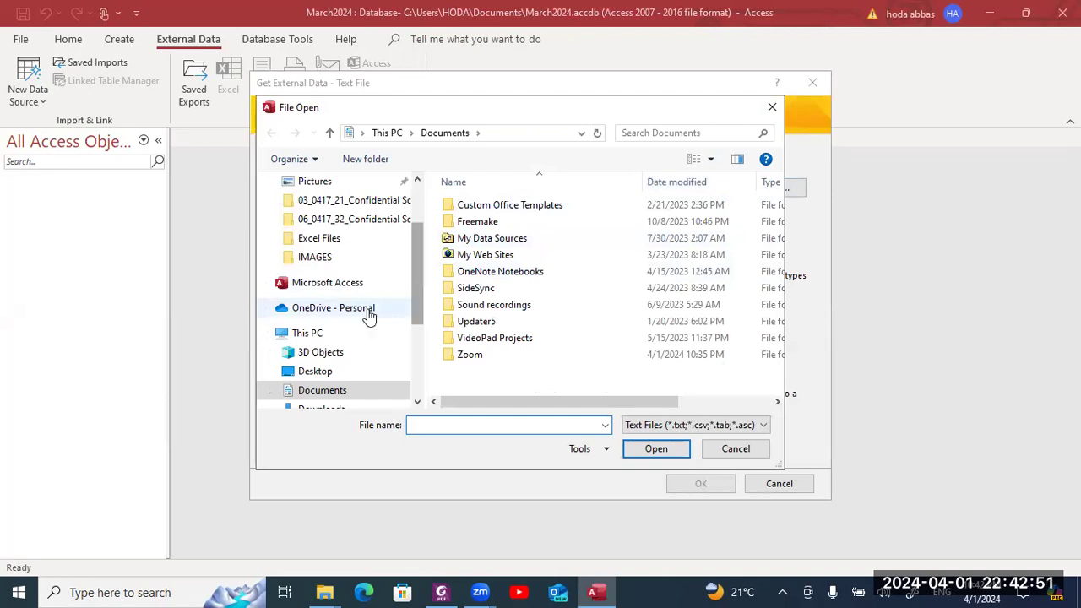
- Find c02games.csv by searching the Desktop for 2024 and import it into a new table
{"action": "left_click", "coordinate": [324, 372]}
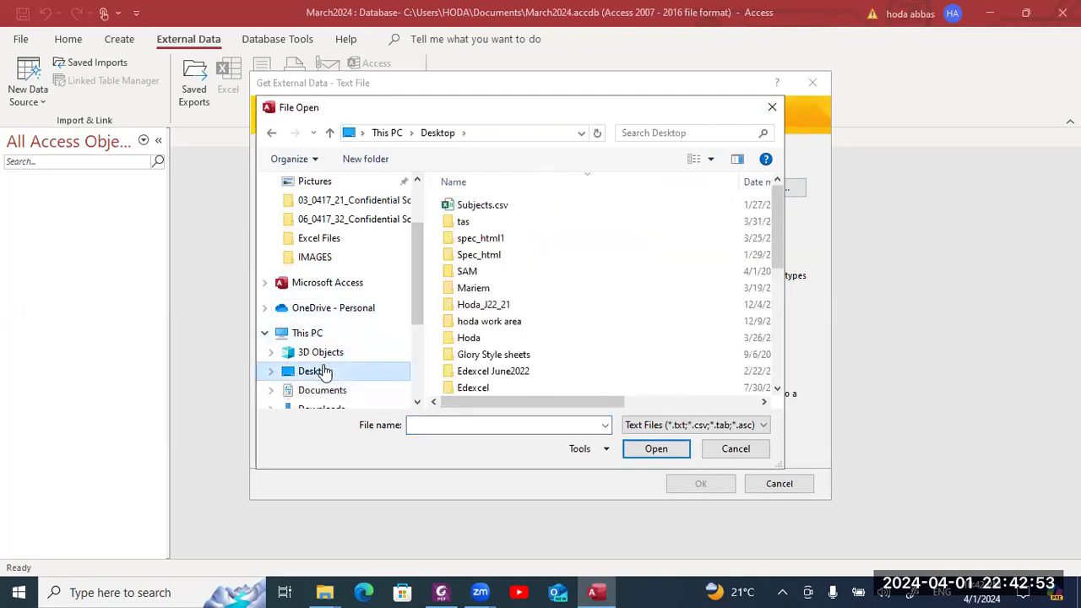
{"action": "left_click", "coordinate": [691, 128]}
{"action": "left_click", "coordinate": [661, 151]}
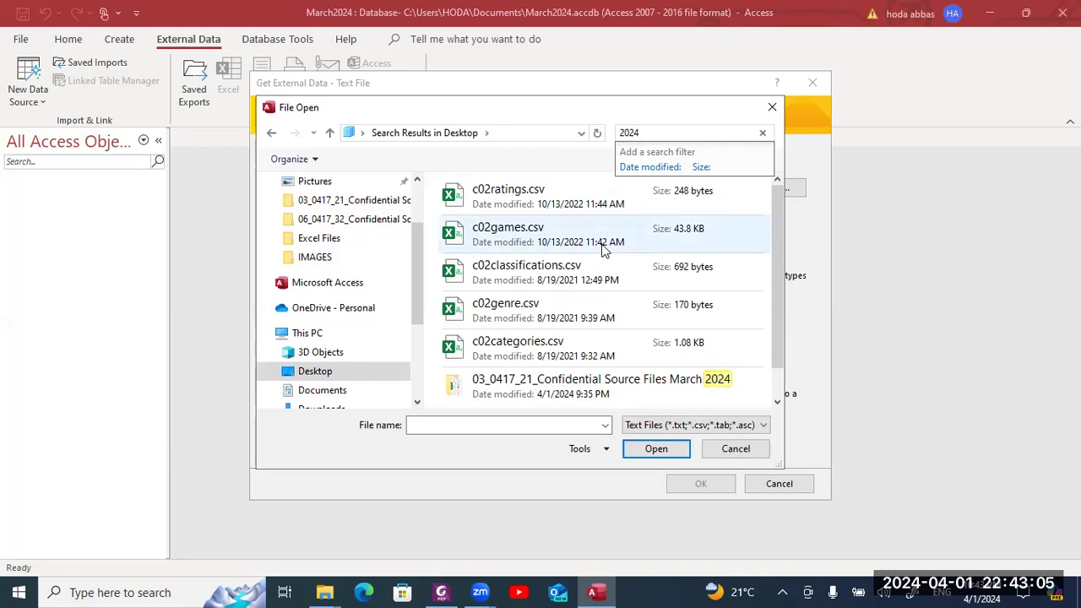
{"action": "double_click", "coordinate": [603, 248]}
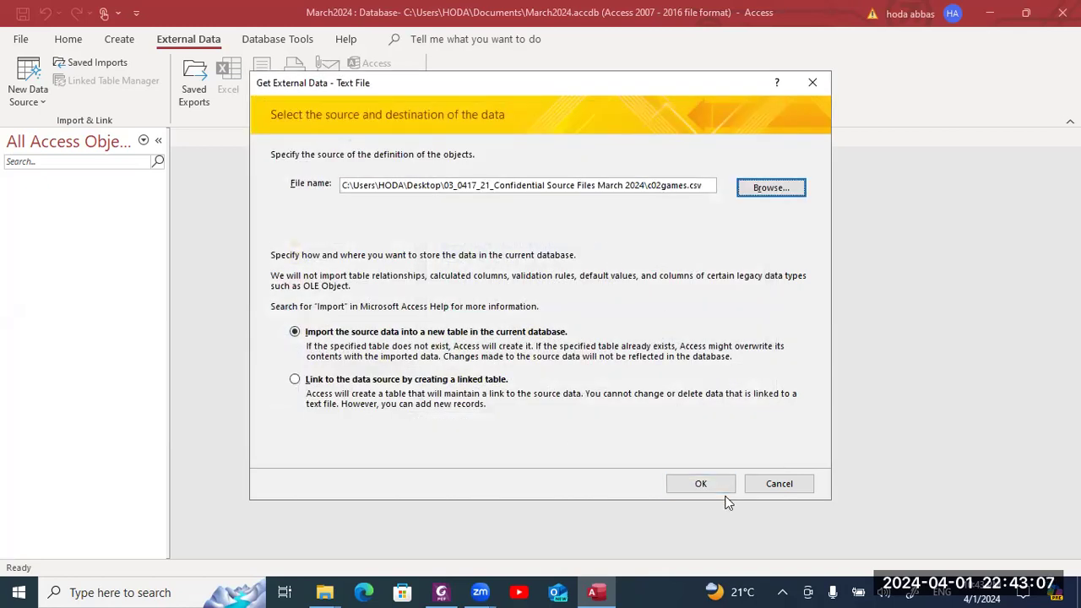
{"action": "left_click", "coordinate": [717, 486]}
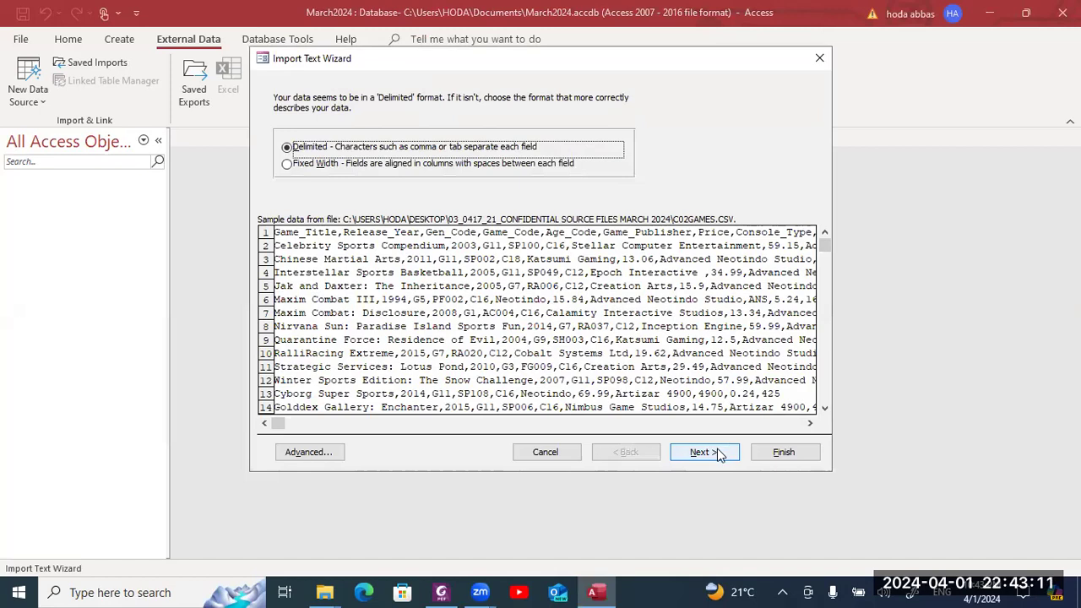
- Keep Comma as the c02games delimiter and treat the first row as field names
{"action": "left_click", "coordinate": [717, 451]}
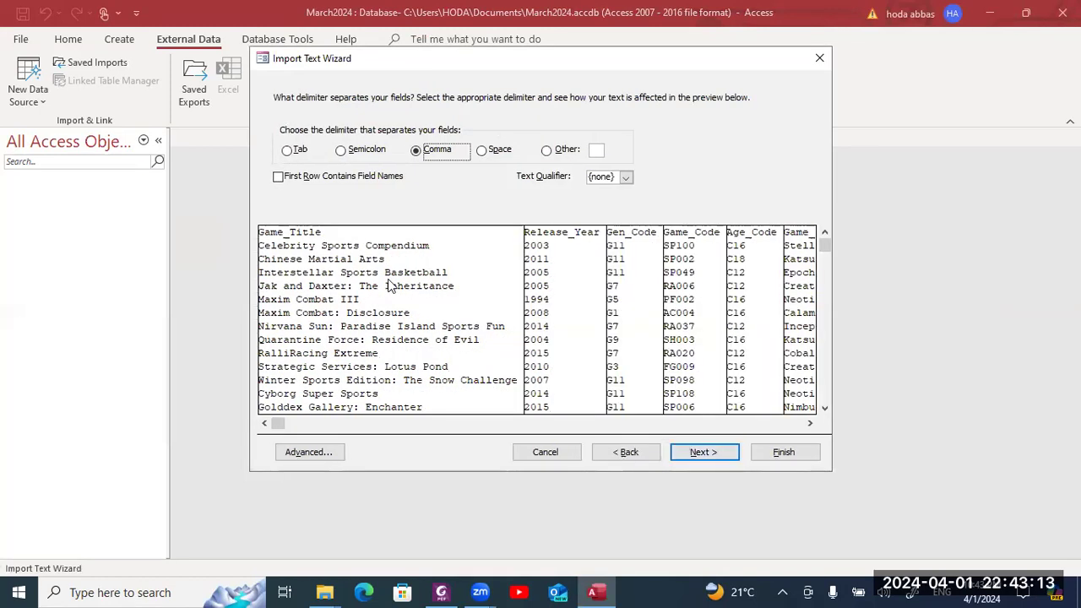
{"action": "left_click", "coordinate": [287, 177]}
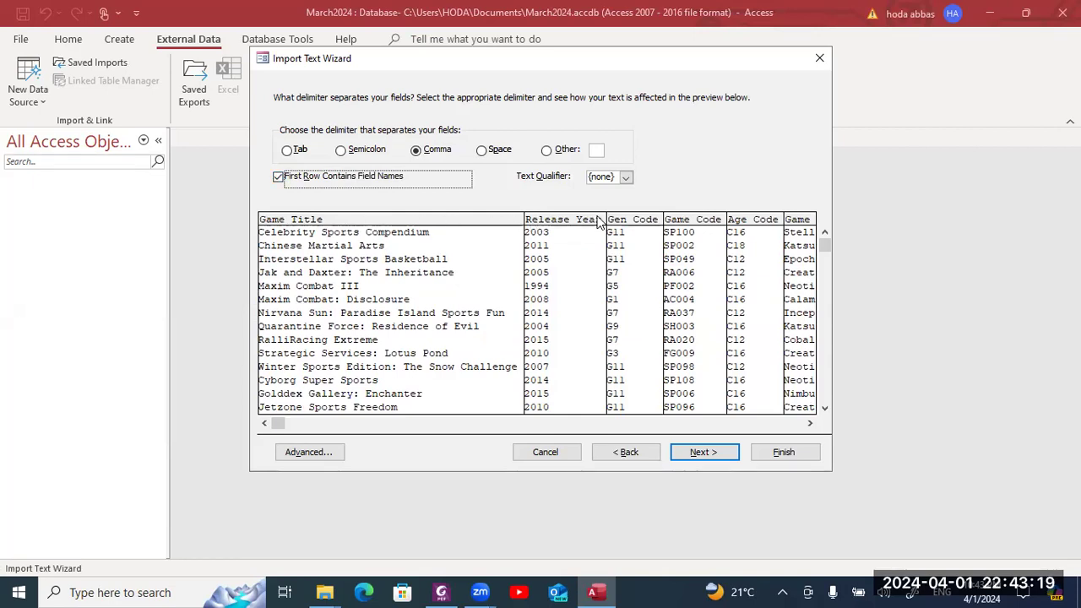
{"action": "left_click", "coordinate": [702, 456]}
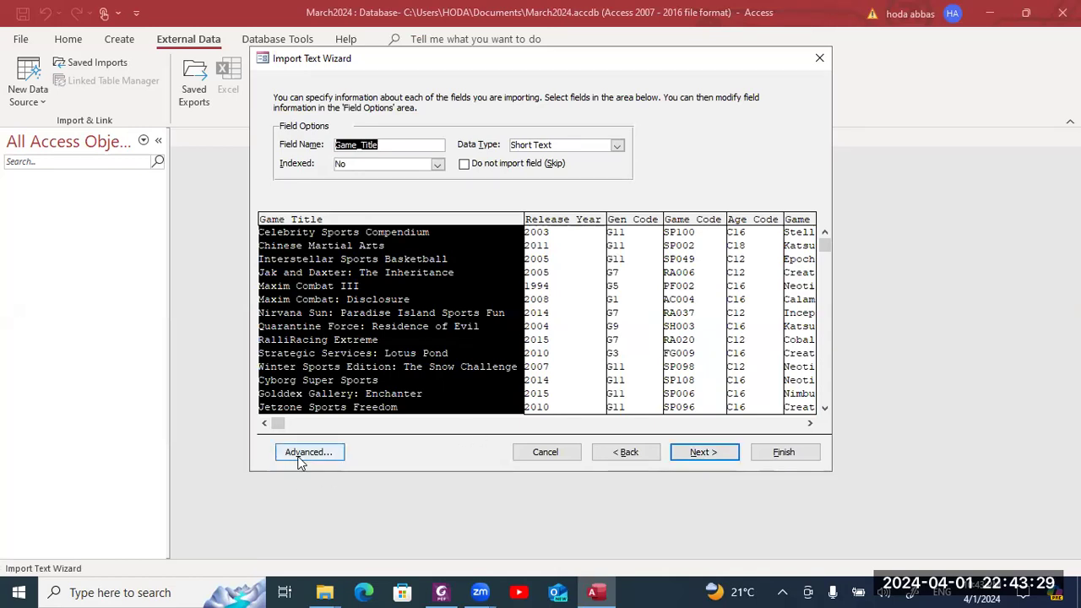
- Read the required field data types in the question paper's field table
{"action": "key", "text": "alt+Tab"}
{"action": "scroll", "coordinate": [304, 448], "scroll_direction": "down", "scroll_amount": 5}
{"action": "scroll", "coordinate": [306, 448], "scroll_direction": "down", "scroll_amount": 2}
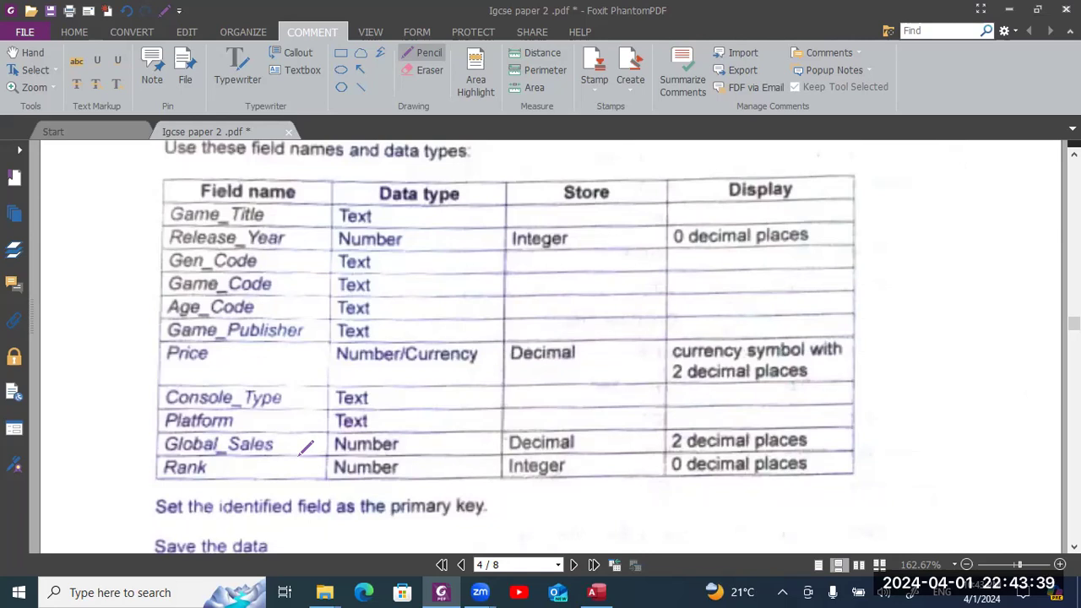
{"action": "key", "text": "alt+Tab"}
- Open the Advanced import specification and compare its field types with the PDF table
{"action": "left_click", "coordinate": [299, 454]}
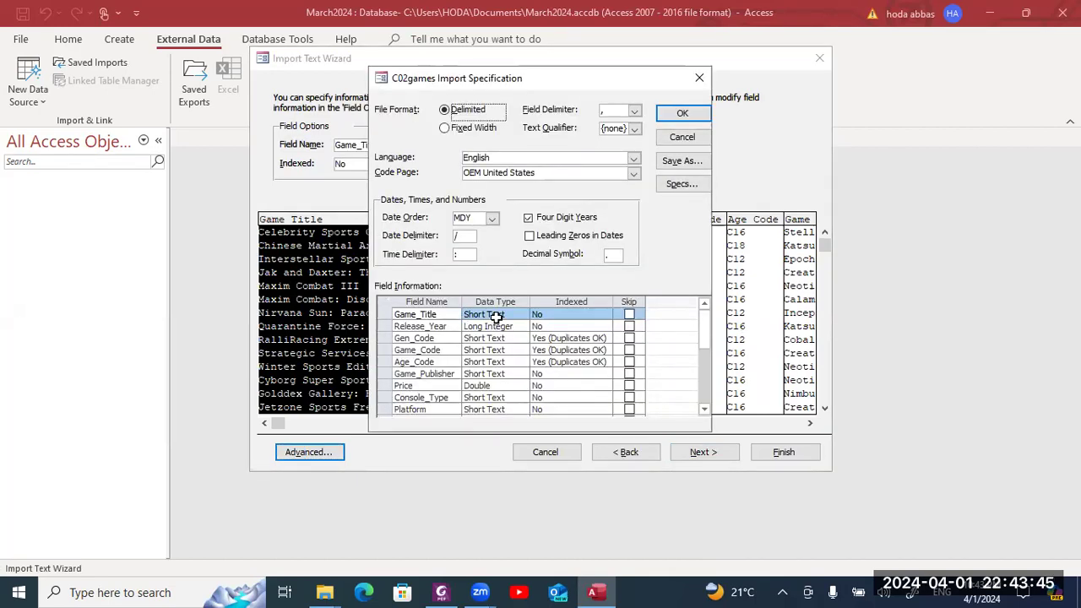
{"action": "key", "text": "alt+Tab"}
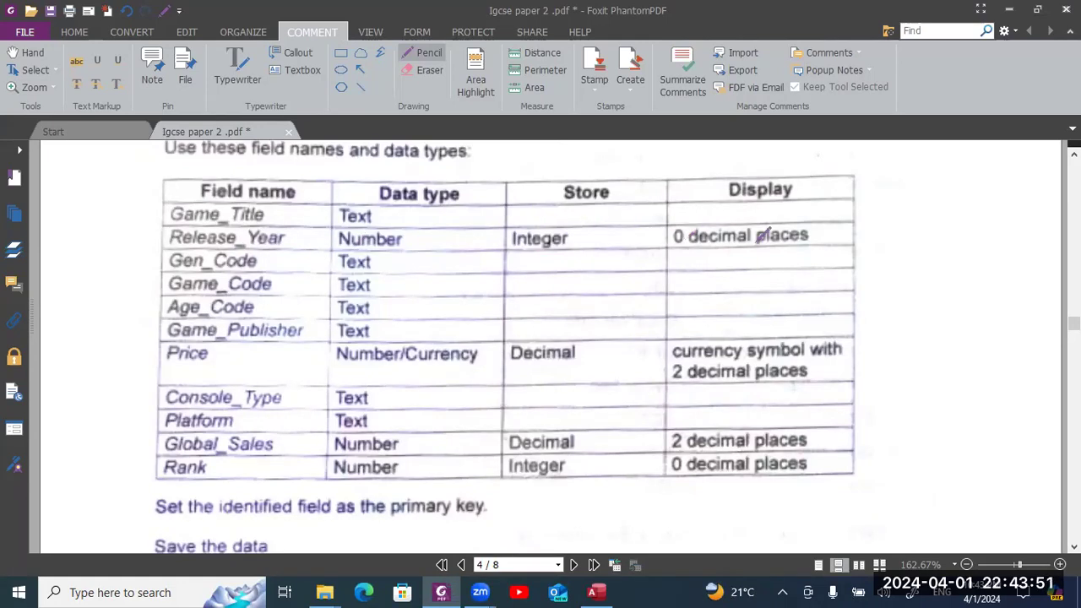
{"action": "key", "text": "alt+Tab"}
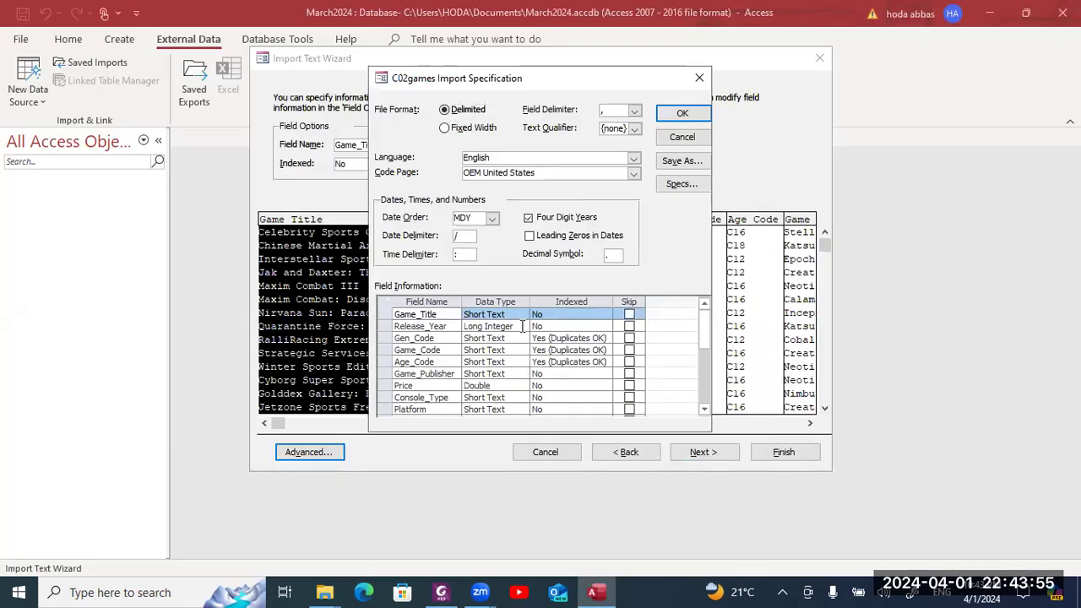
{"action": "key", "text": "alt+Tab"}
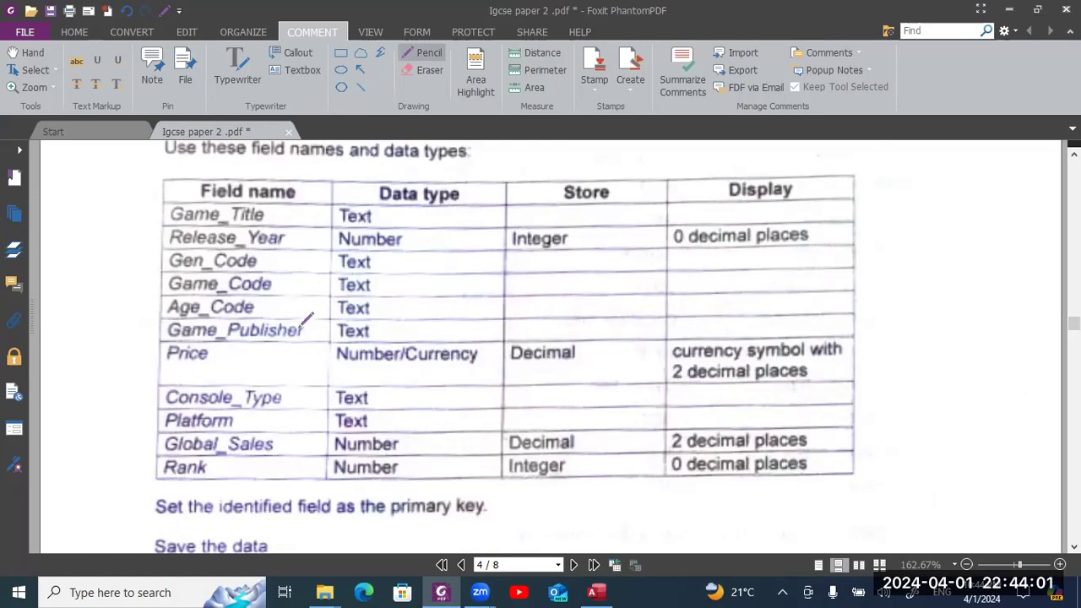
{"action": "key", "text": "alt+Tab"}
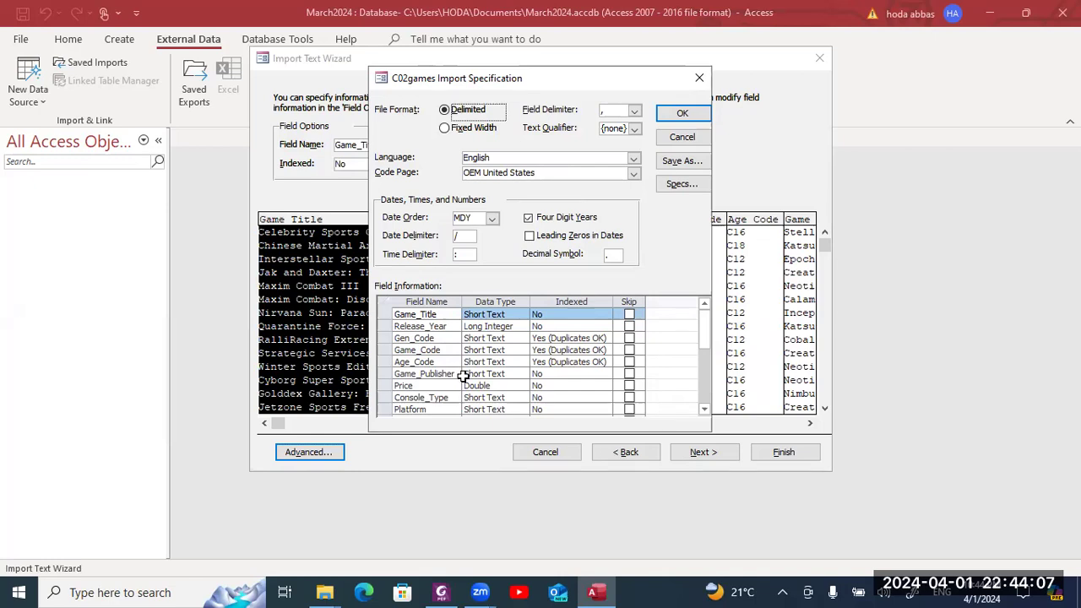
{"action": "key", "text": "alt+Tab"}
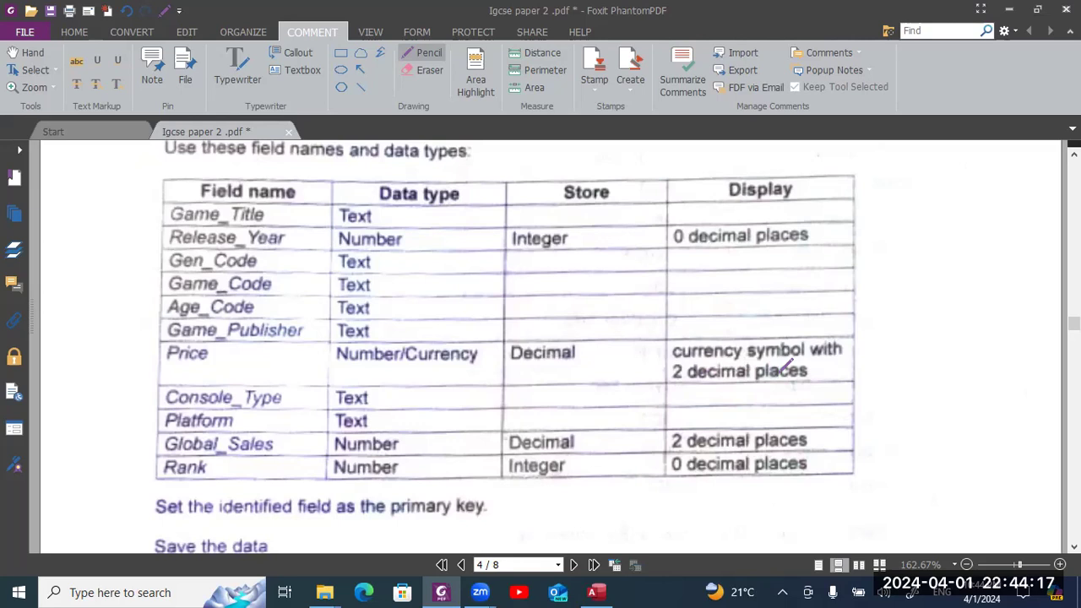
{"action": "key", "text": "alt+Tab"}
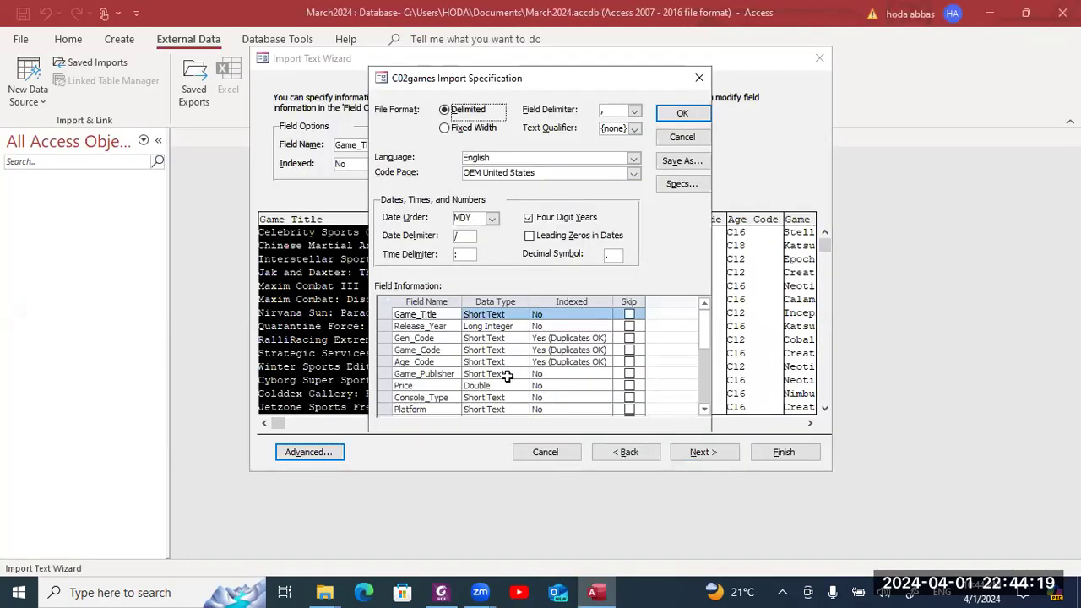
{"action": "left_click", "coordinate": [523, 385]}
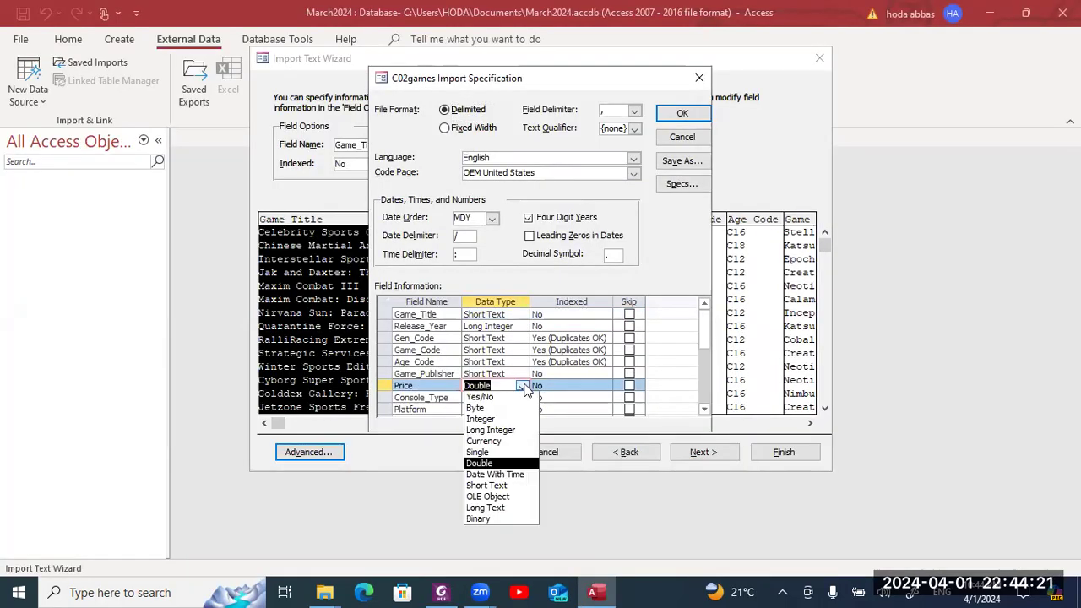
- Change Price's data type from Double to Currency and check it against the PDF
{"action": "left_click", "coordinate": [507, 440]}
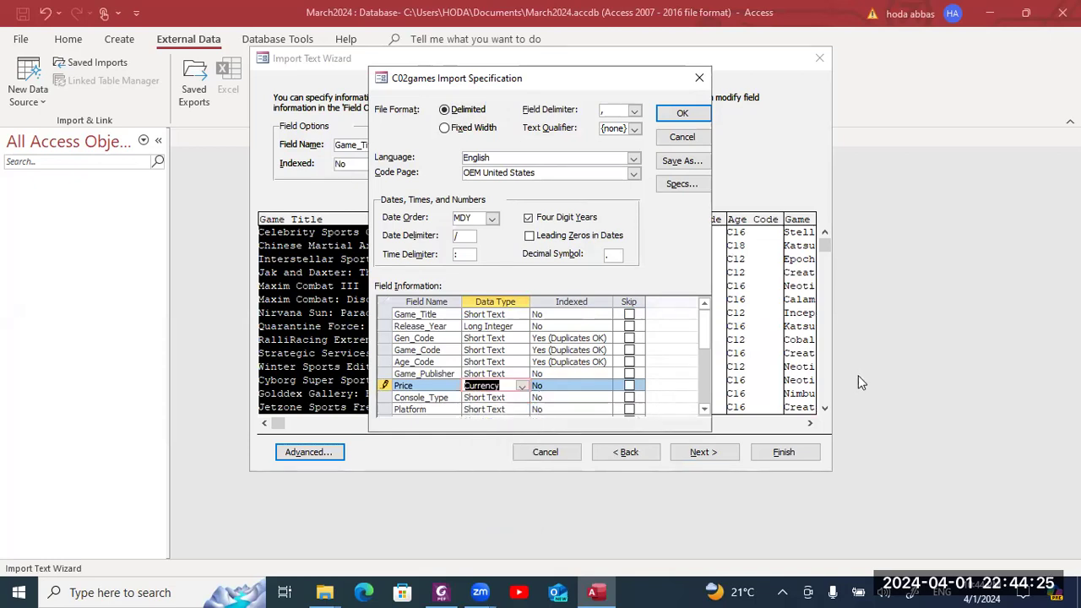
{"action": "key", "text": "alt+Tab"}
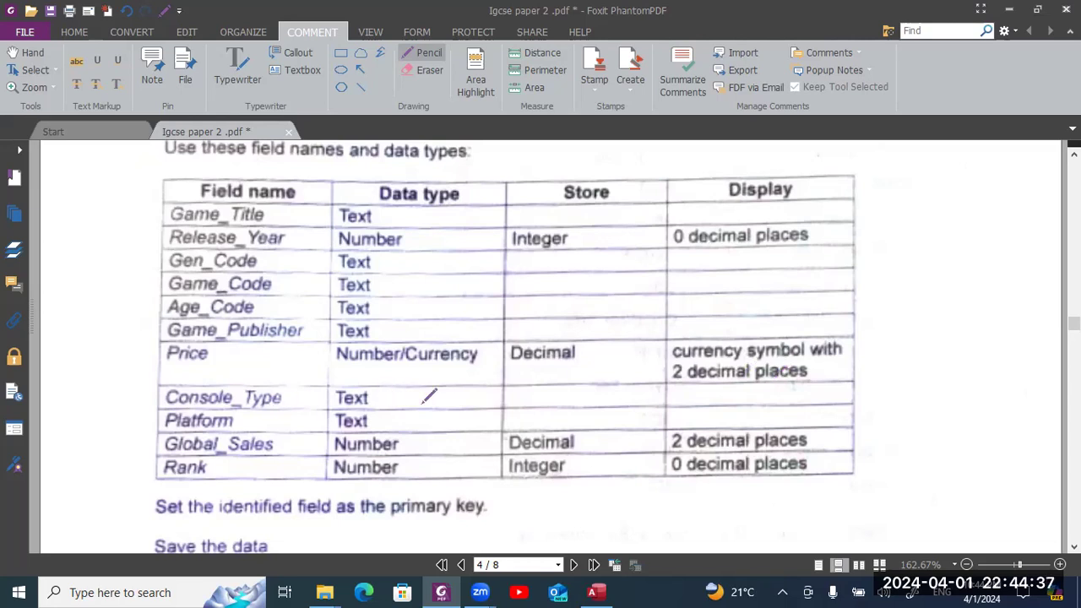
{"action": "key", "text": "alt+Tab"}
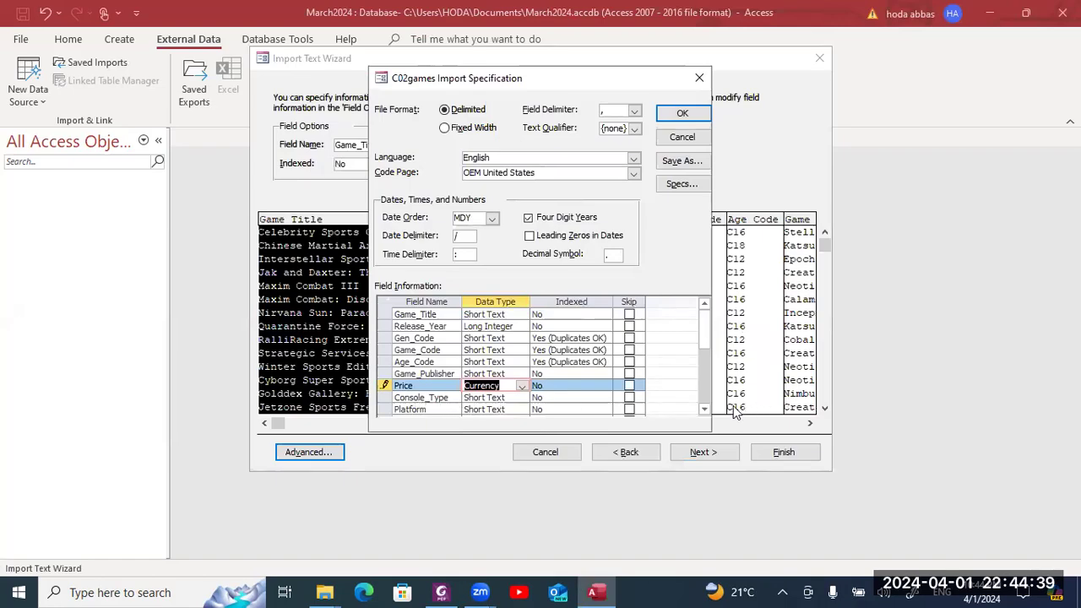
{"action": "left_click", "coordinate": [704, 409]}
{"action": "left_click", "coordinate": [704, 409]}
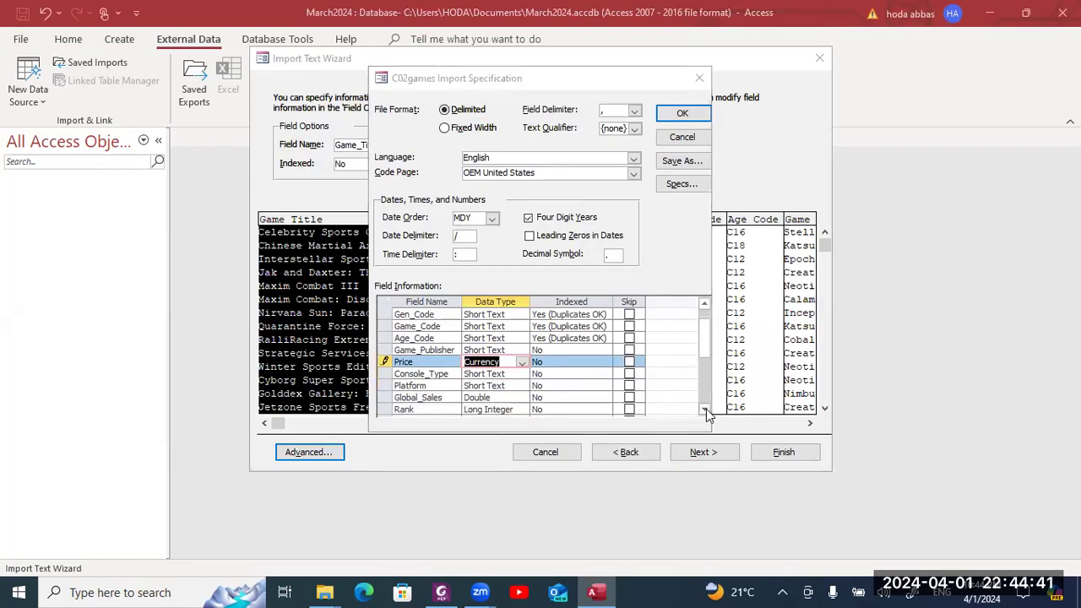
- Verify the Global_Sales and Rank data types against the PDF, then confirm the specification
{"action": "key", "text": "alt+Tab"}
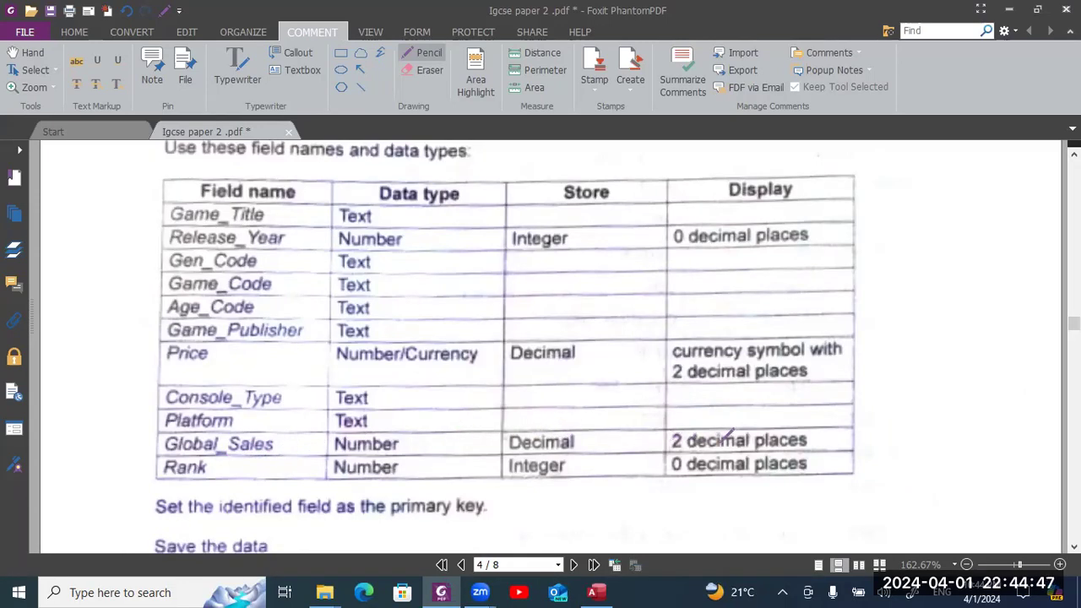
{"action": "key", "text": "alt+Tab"}
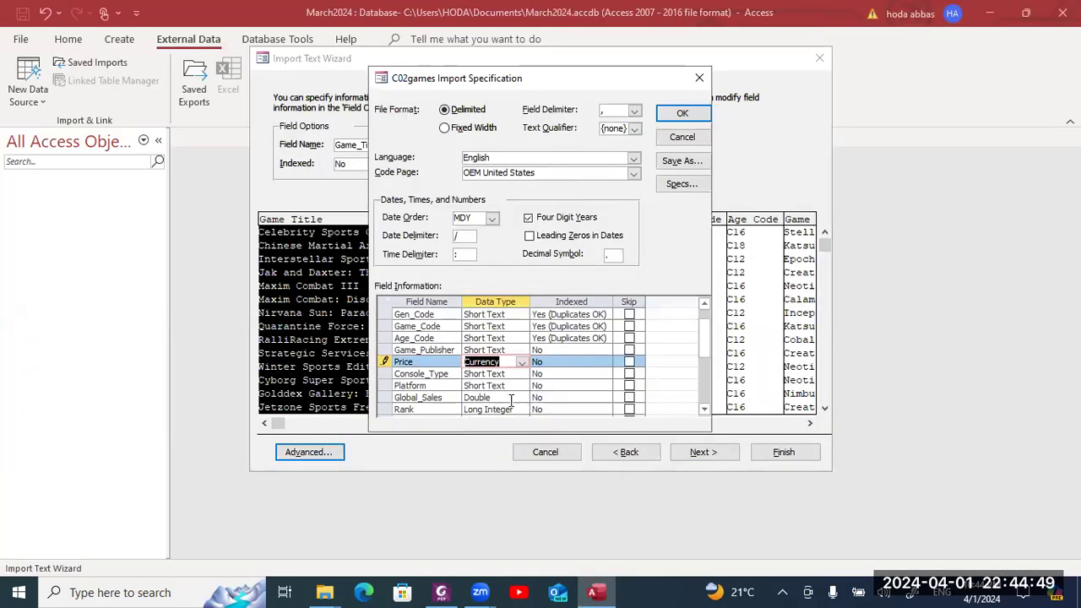
{"action": "left_click", "coordinate": [510, 398]}
{"action": "left_click", "coordinate": [514, 410]}
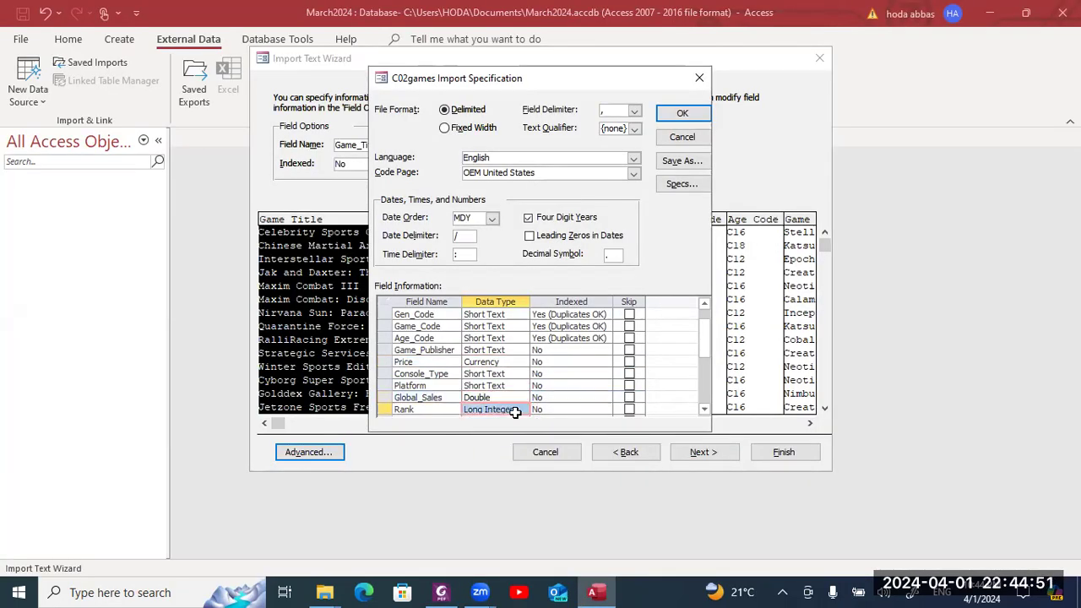
{"action": "key", "text": "alt+Tab"}
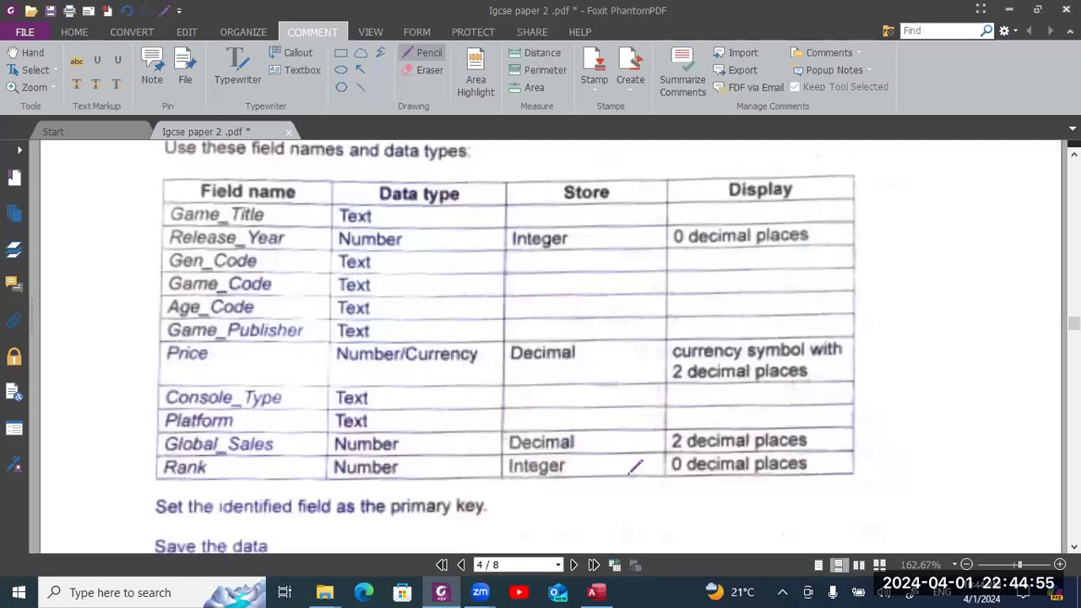
{"action": "key", "text": "alt+Tab"}
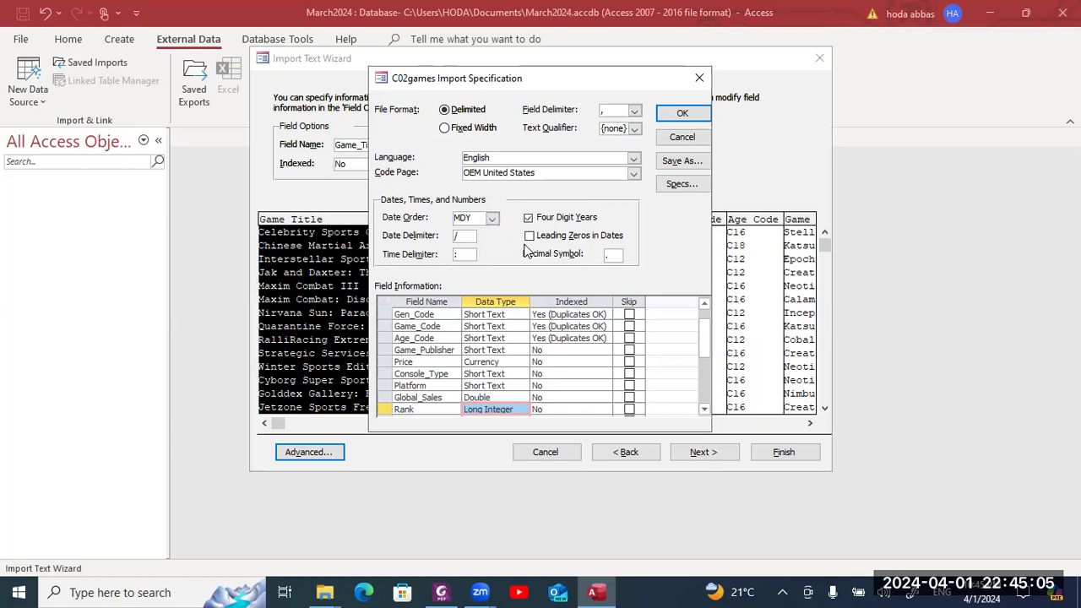
{"action": "left_click", "coordinate": [683, 112]}
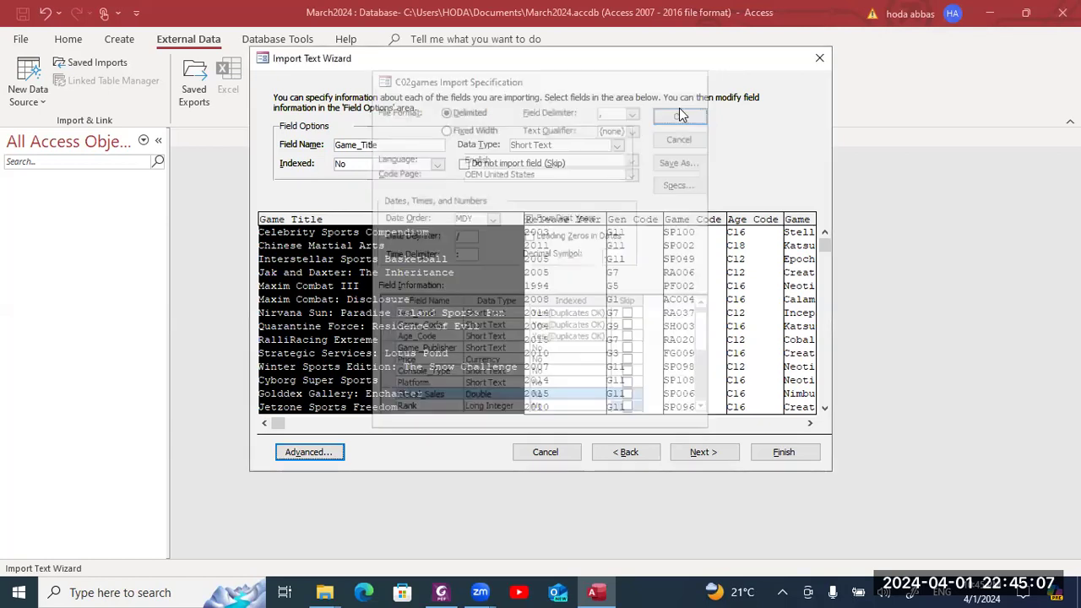
- Make Game_Code the primary key and finish importing C02games without saving import steps
{"action": "left_click", "coordinate": [733, 454]}
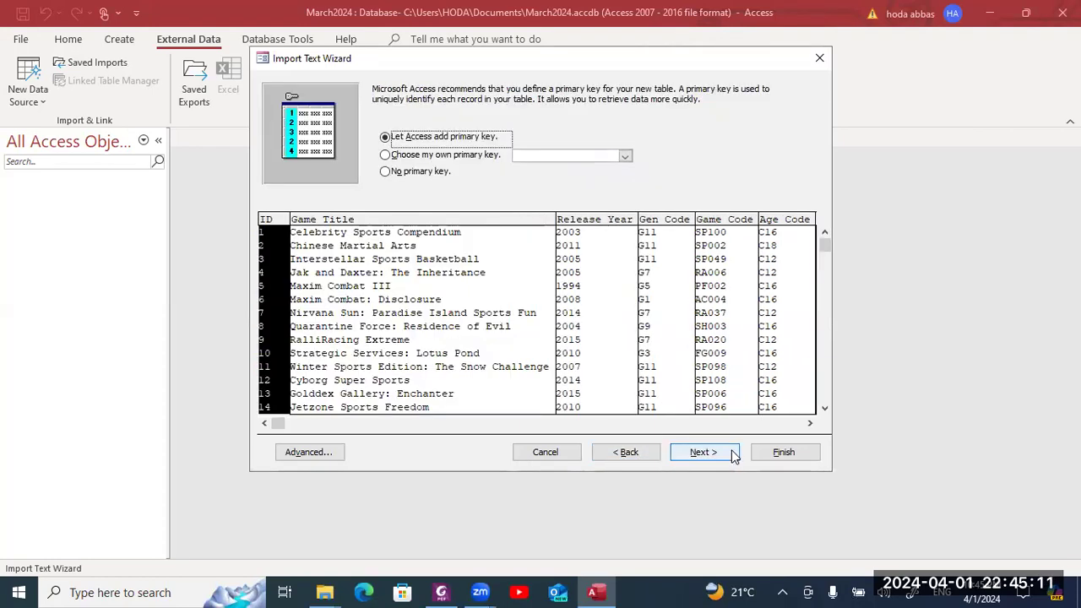
{"action": "left_click", "coordinate": [440, 157]}
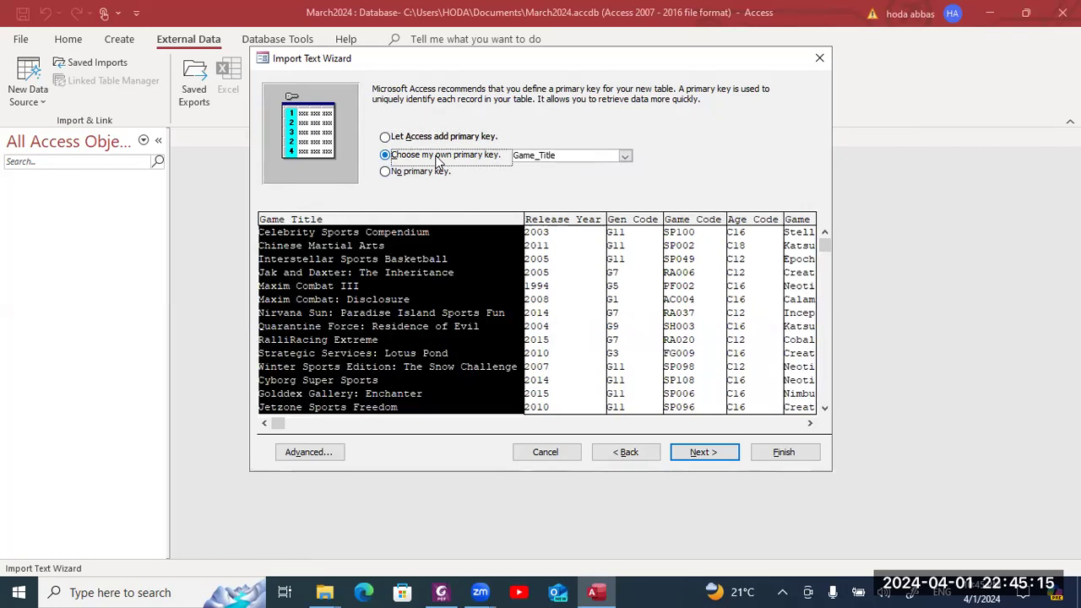
{"action": "left_click", "coordinate": [680, 233]}
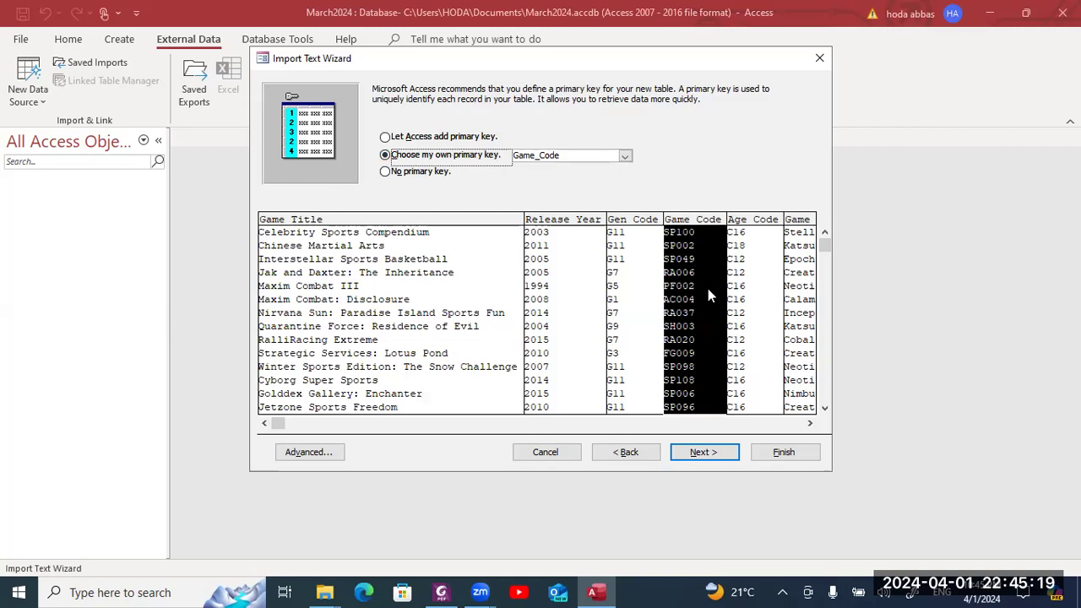
{"action": "left_click", "coordinate": [719, 452]}
{"action": "left_click", "coordinate": [762, 455]}
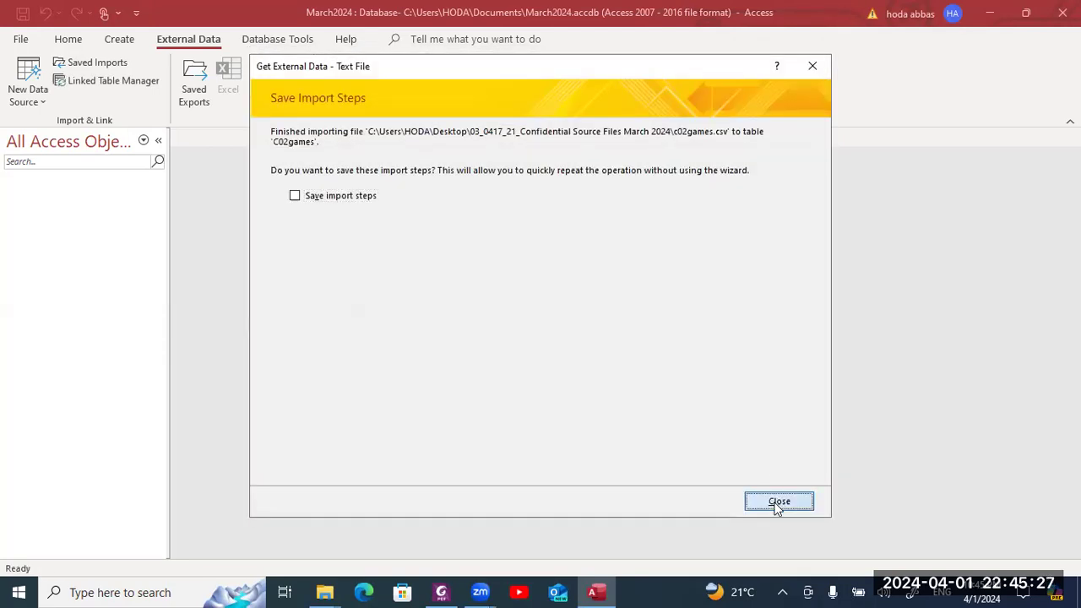
{"action": "left_click", "coordinate": [778, 504]}
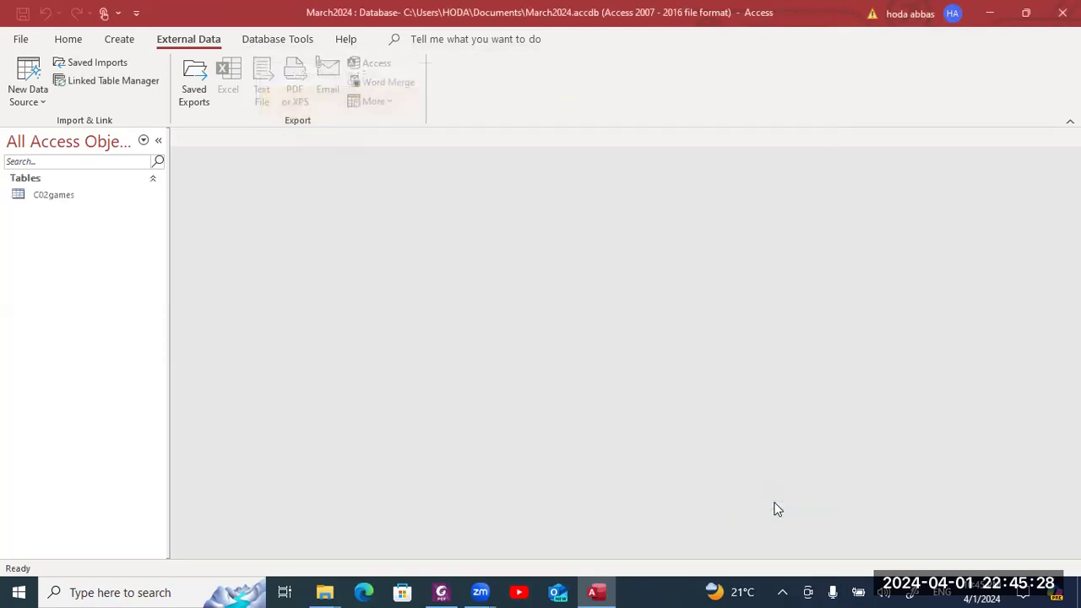
- Check the 498 imported C02games records, close the table, and return to the PDF
{"action": "double_click", "coordinate": [76, 195]}
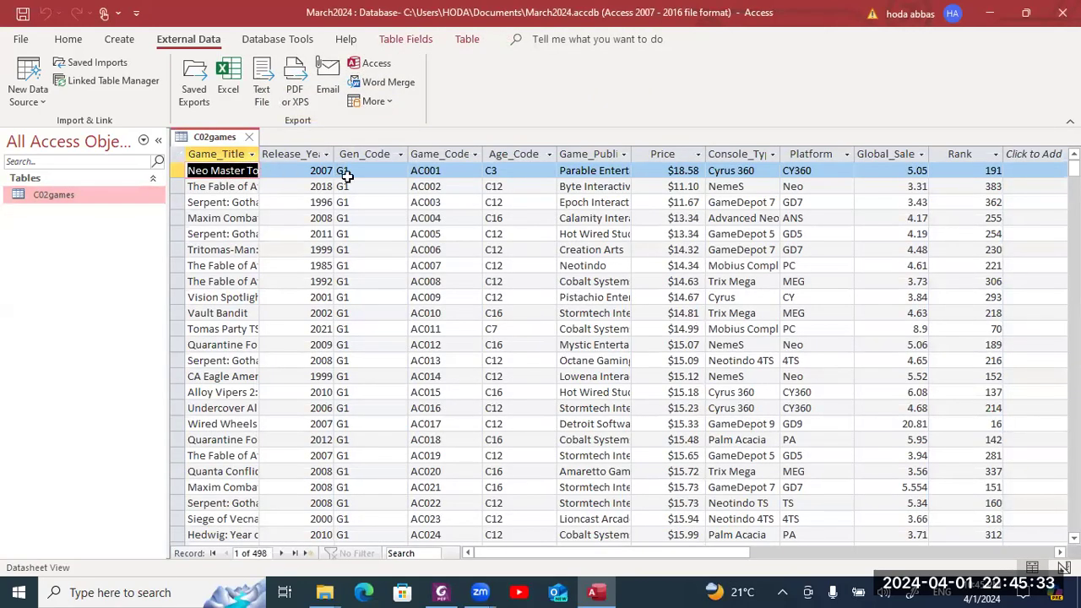
{"action": "left_click", "coordinate": [250, 138]}
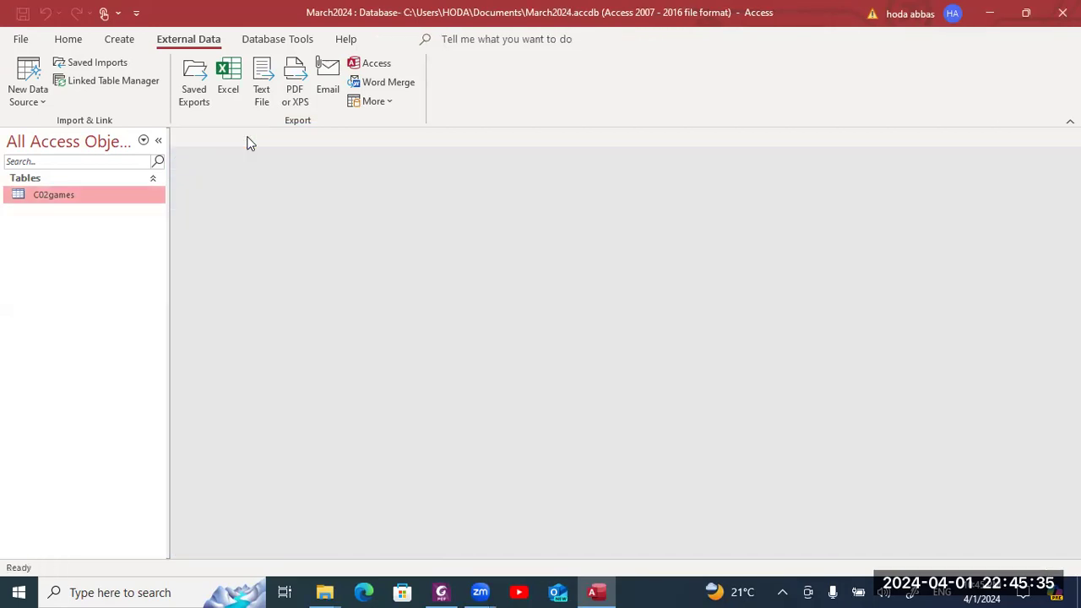
{"action": "key", "text": "alt+Tab"}
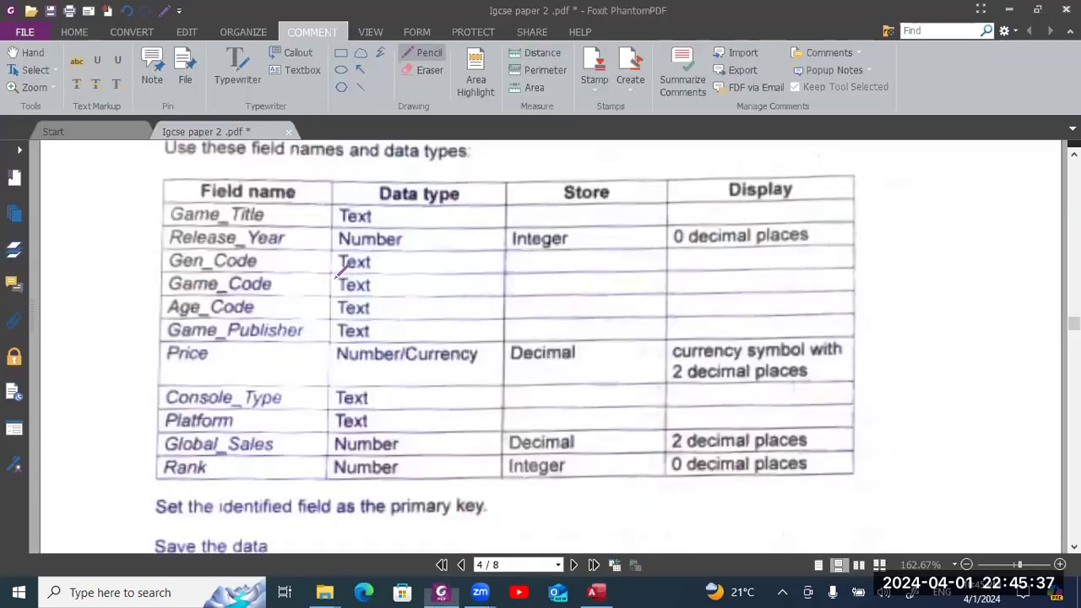
{"action": "scroll", "coordinate": [337, 267], "scroll_direction": "down", "scroll_amount": 3}
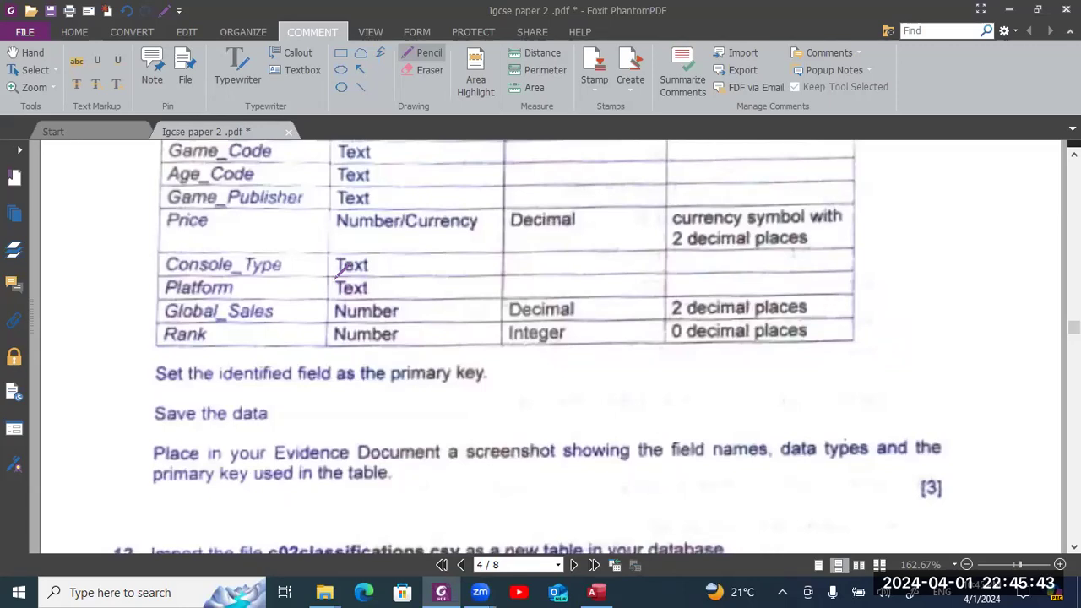
- Scan the PDF field table for each field's data type and decimal places, then return to Access
{"action": "scroll", "coordinate": [338, 268], "scroll_direction": "down", "scroll_amount": 2}
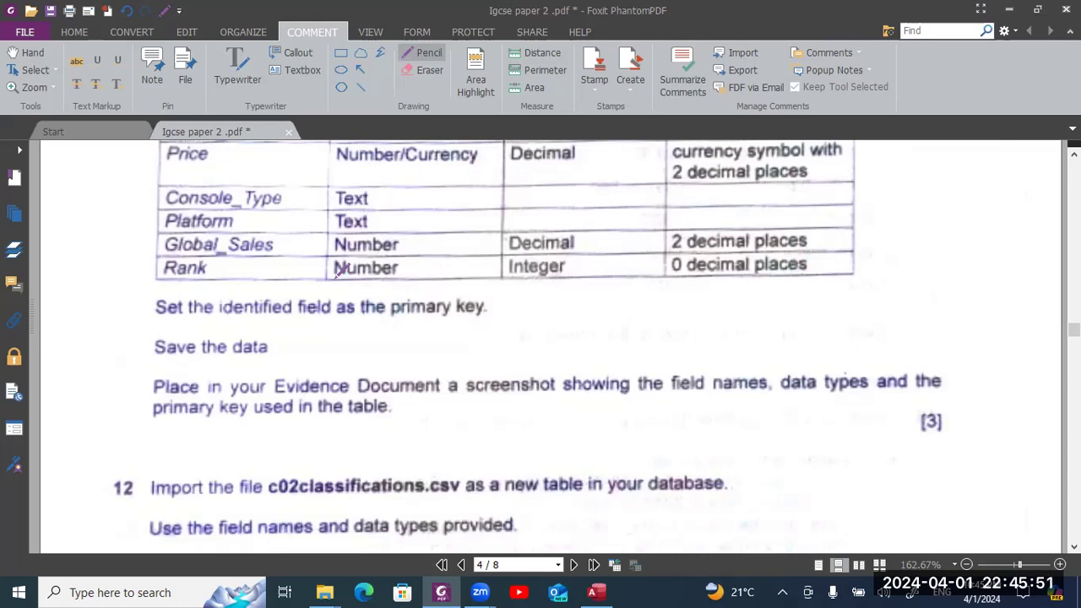
{"action": "scroll", "coordinate": [335, 267], "scroll_direction": "up", "scroll_amount": 3}
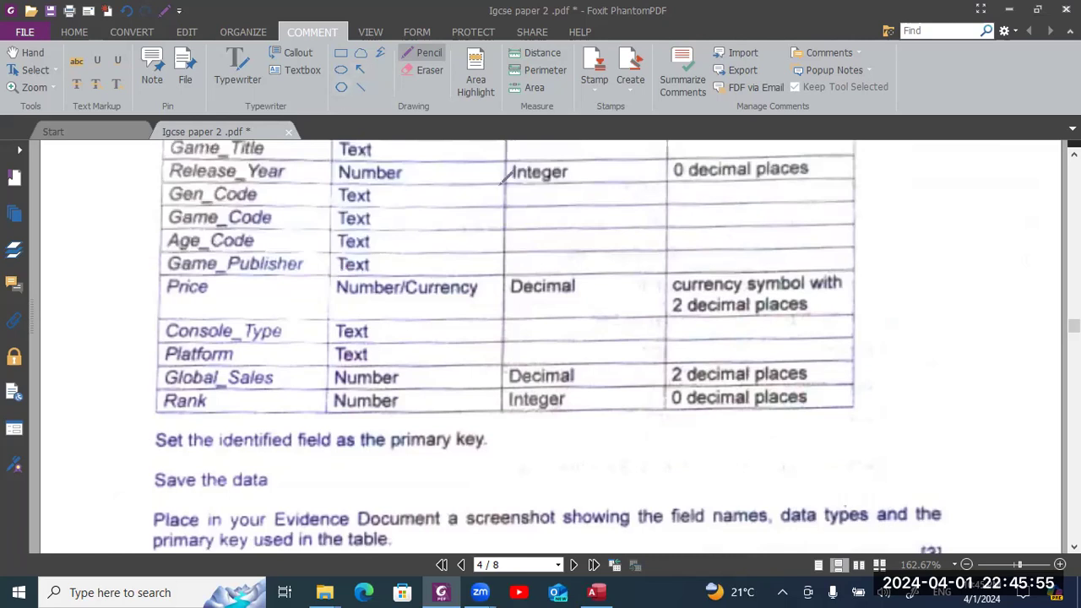
{"action": "key", "text": "alt+Tab"}
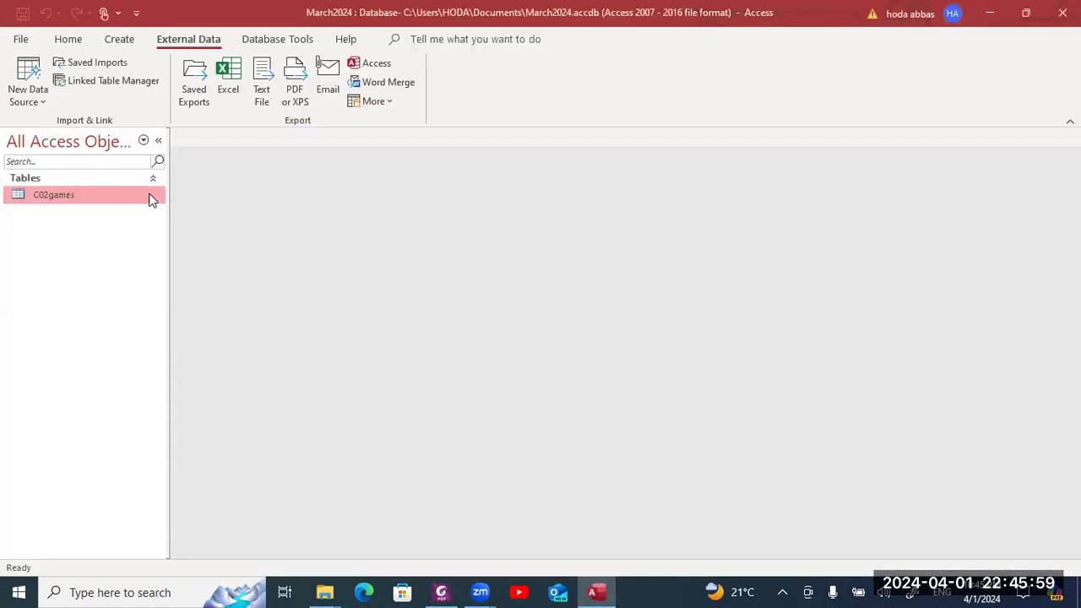
- Open C02games in Design View and set Rank's Decimal Places to 0
{"action": "right_click", "coordinate": [150, 198]}
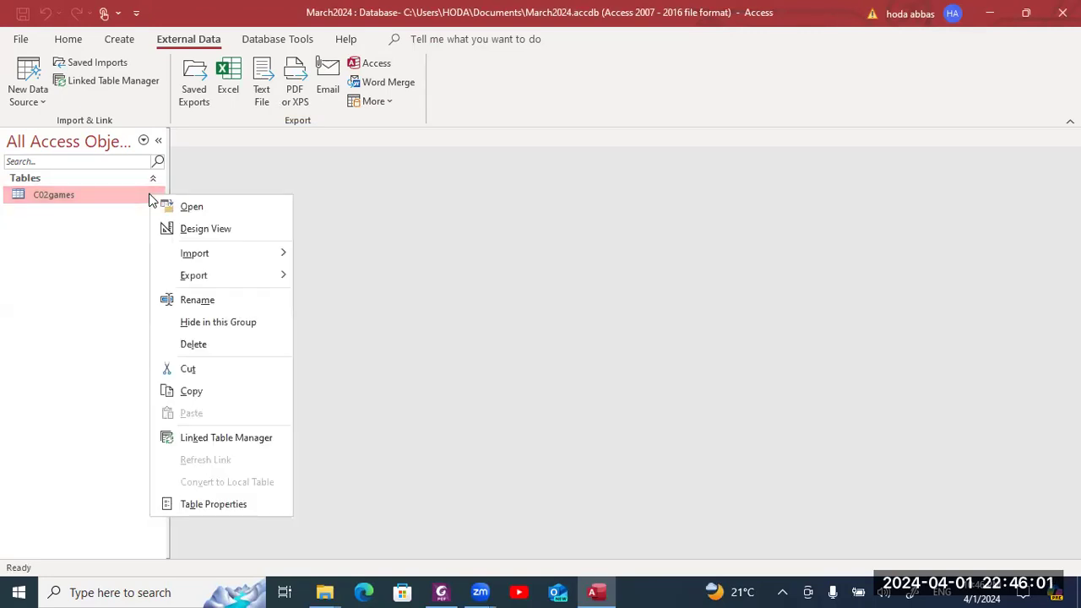
{"action": "left_click", "coordinate": [197, 229]}
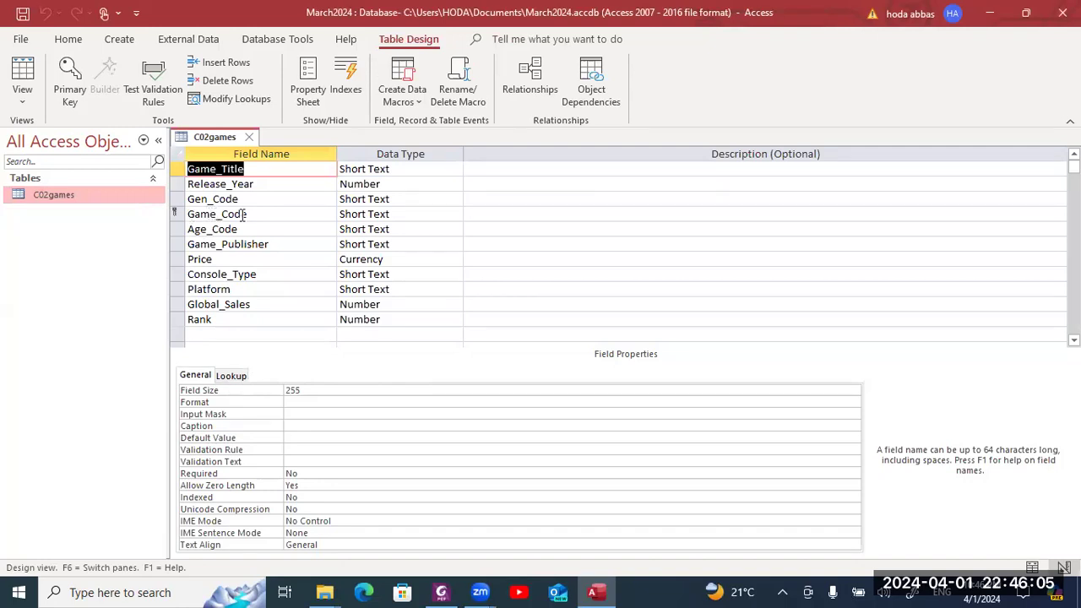
{"action": "left_click", "coordinate": [394, 320]}
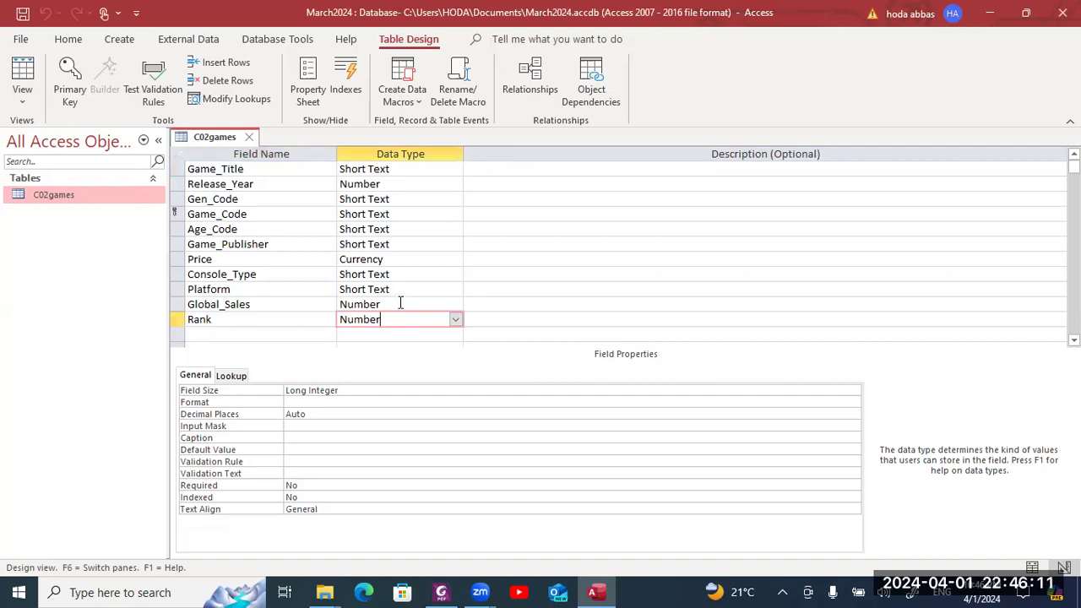
{"action": "left_click", "coordinate": [363, 414]}
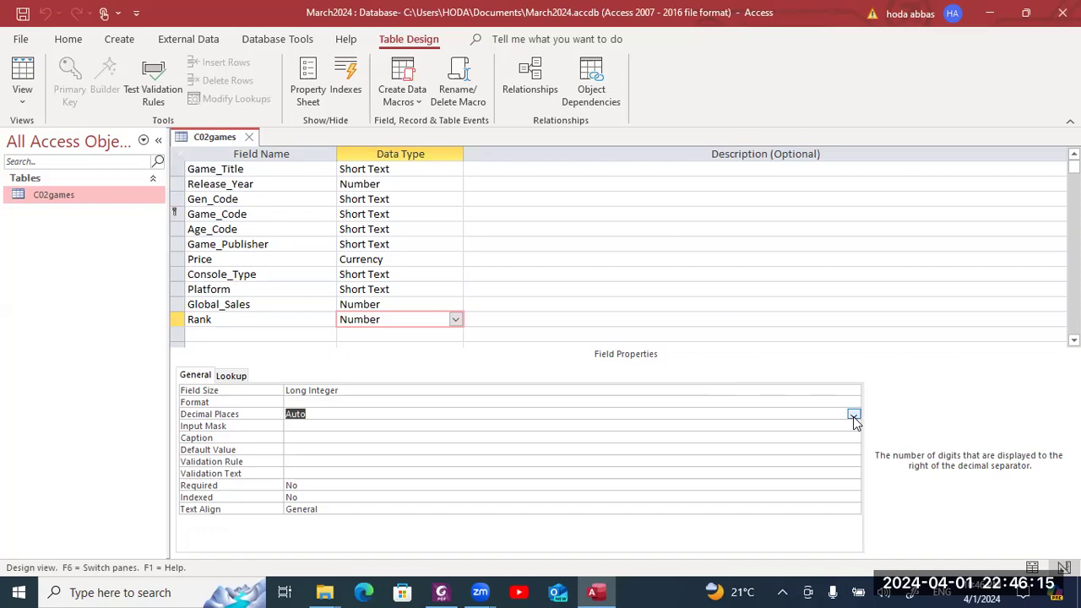
{"action": "left_click", "coordinate": [853, 415]}
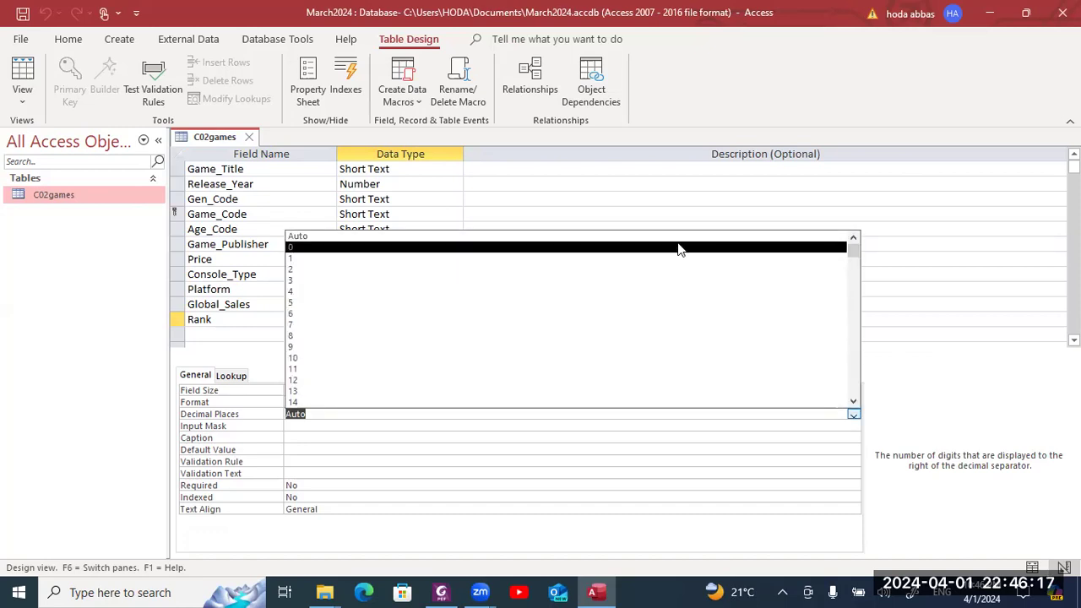
{"action": "left_click", "coordinate": [680, 247]}
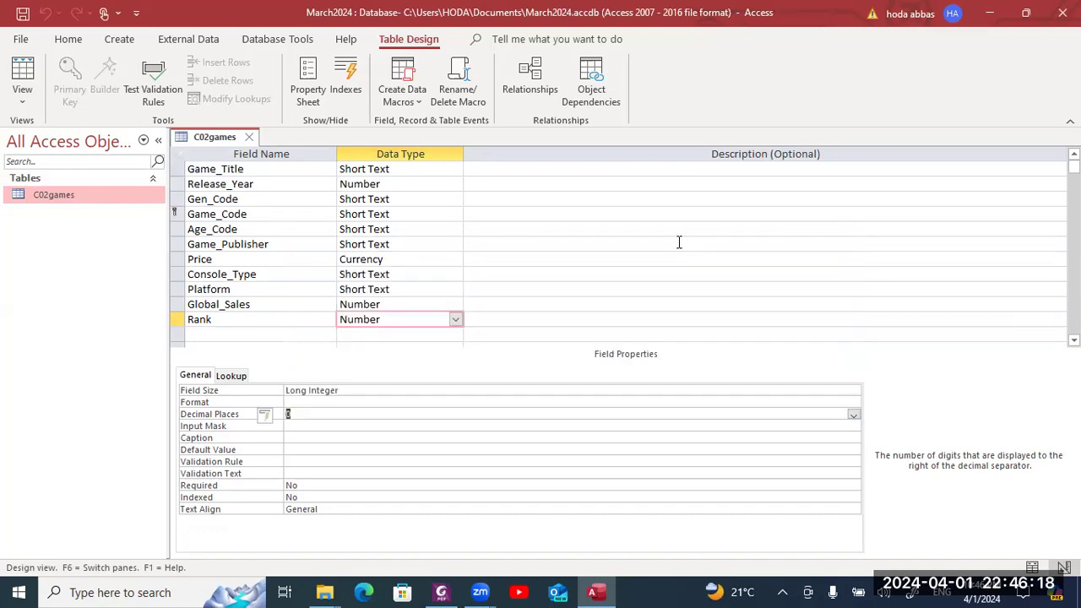
- Set Global_Sales's Decimal Places to 2
{"action": "left_click", "coordinate": [450, 302]}
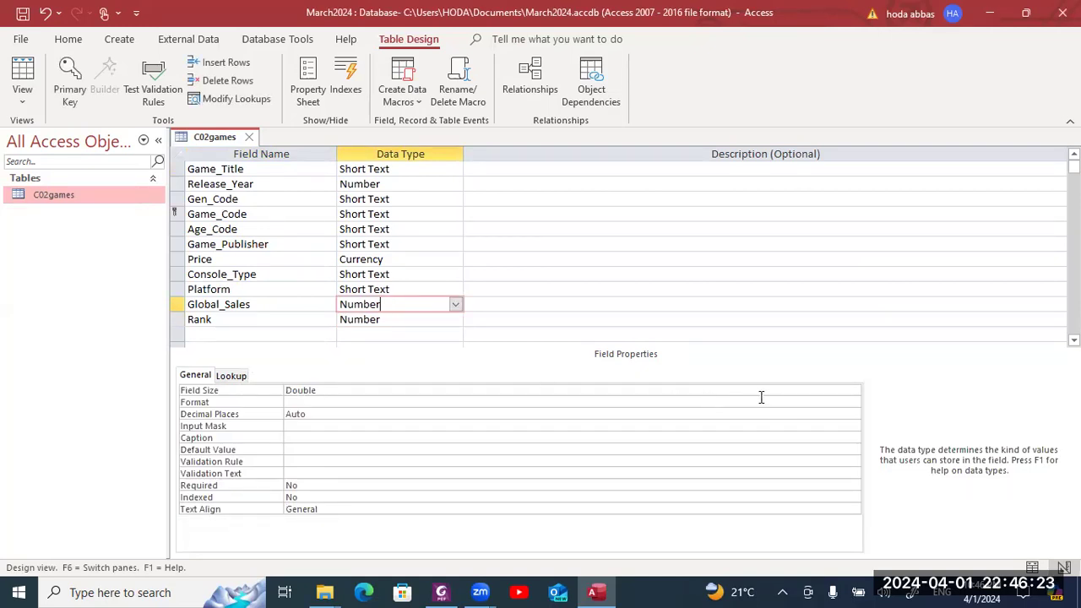
{"action": "left_click", "coordinate": [782, 413]}
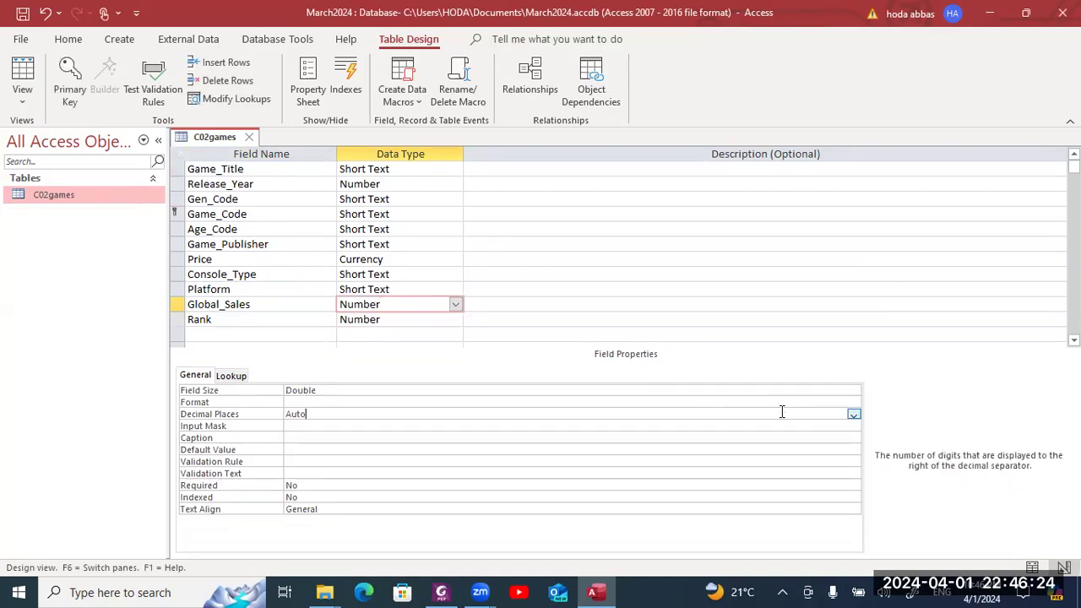
{"action": "left_click", "coordinate": [854, 413]}
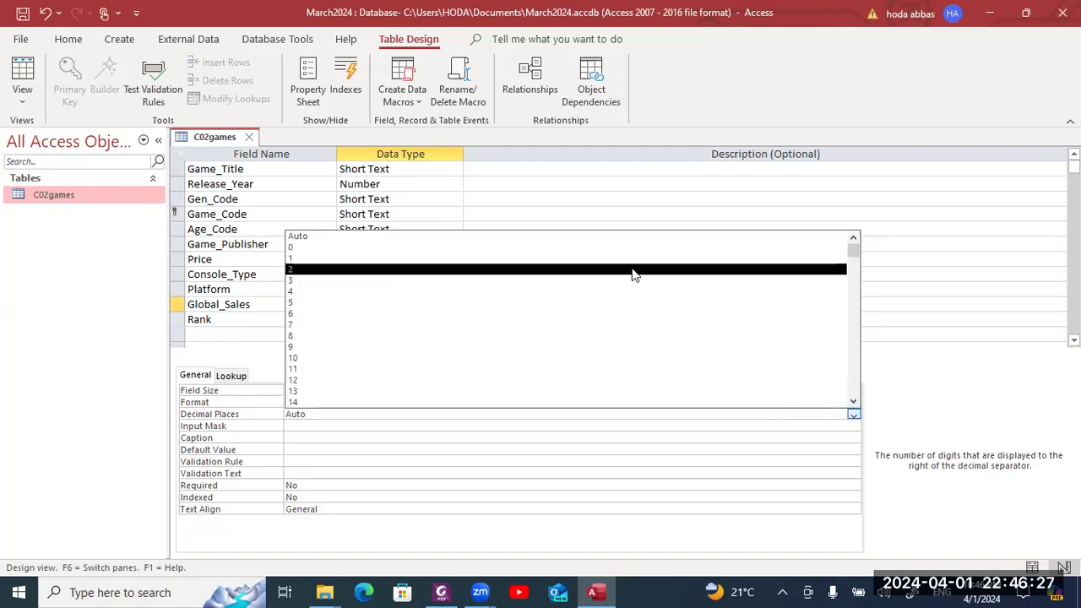
{"action": "left_click", "coordinate": [633, 271]}
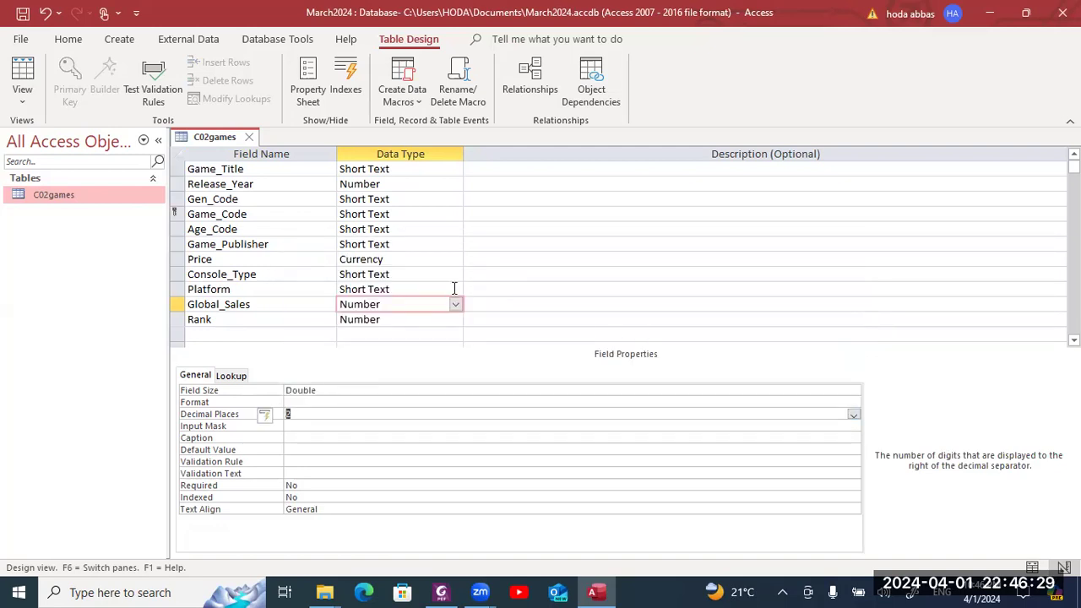
{"action": "left_click", "coordinate": [392, 259]}
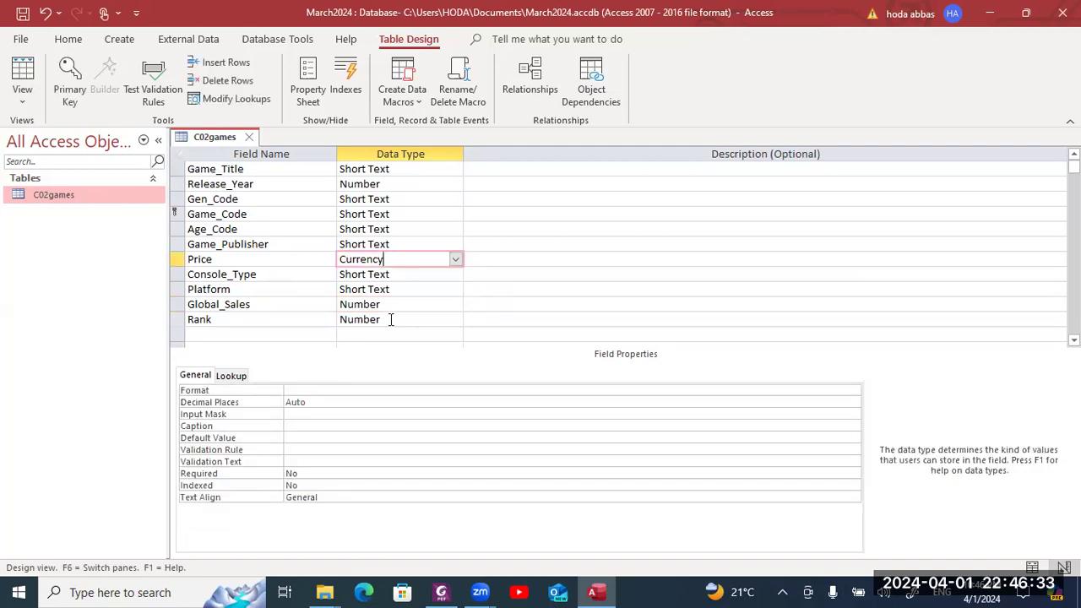
- Check Price's requirement in the PDF and set its Format to Currency
{"action": "key", "text": "alt+Tab"}
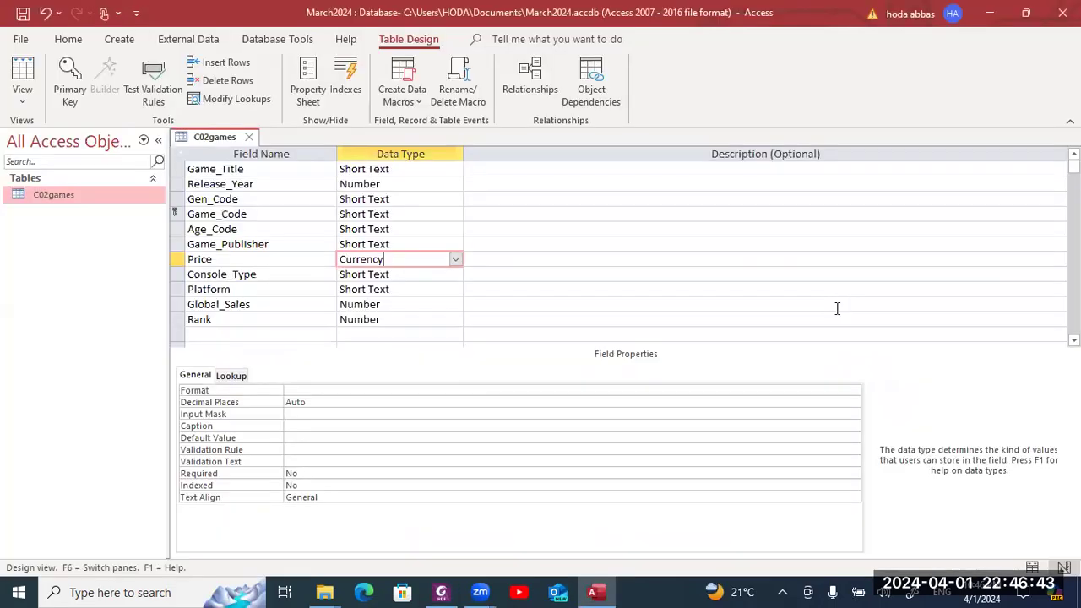
{"action": "key", "text": "alt+Tab"}
{"action": "left_click", "coordinate": [435, 392]}
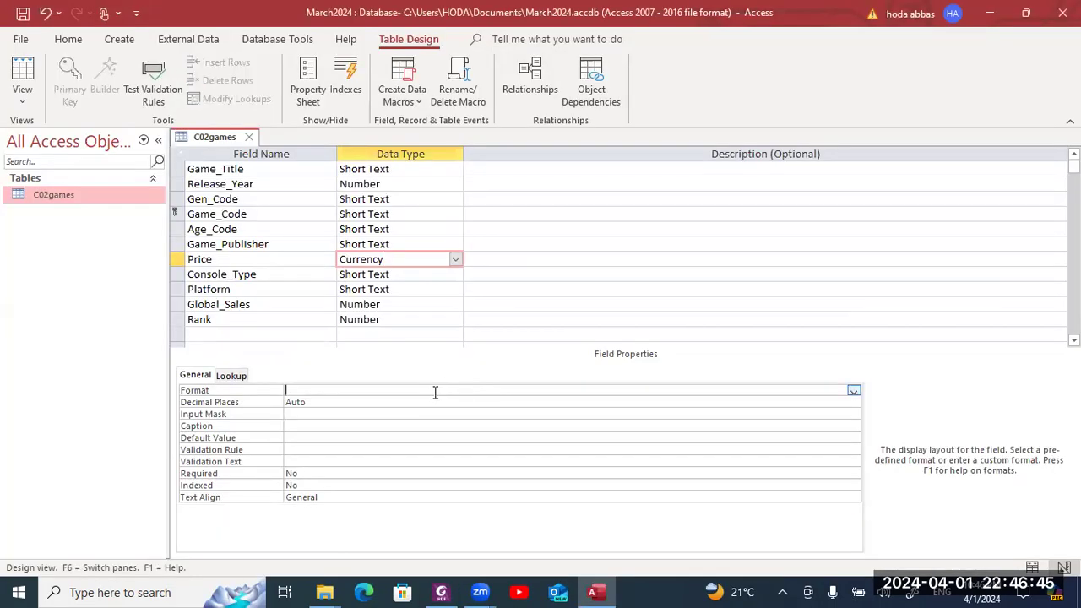
{"action": "left_click", "coordinate": [853, 392]}
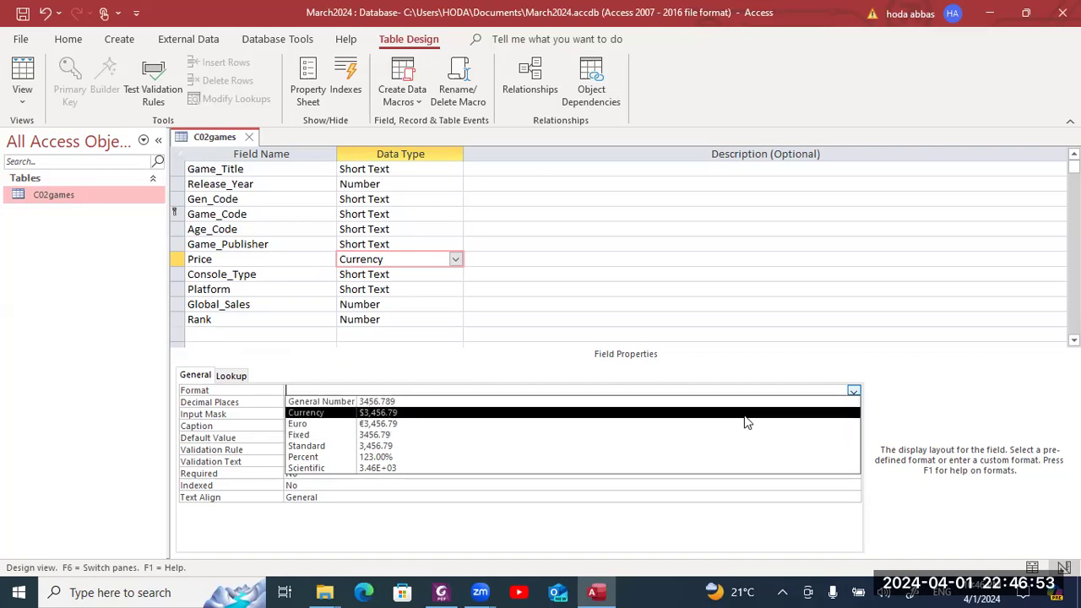
{"action": "left_click", "coordinate": [747, 413]}
- Set Price's Decimal Places to 2 and recheck the question paper's requirements
{"action": "left_click", "coordinate": [734, 403]}
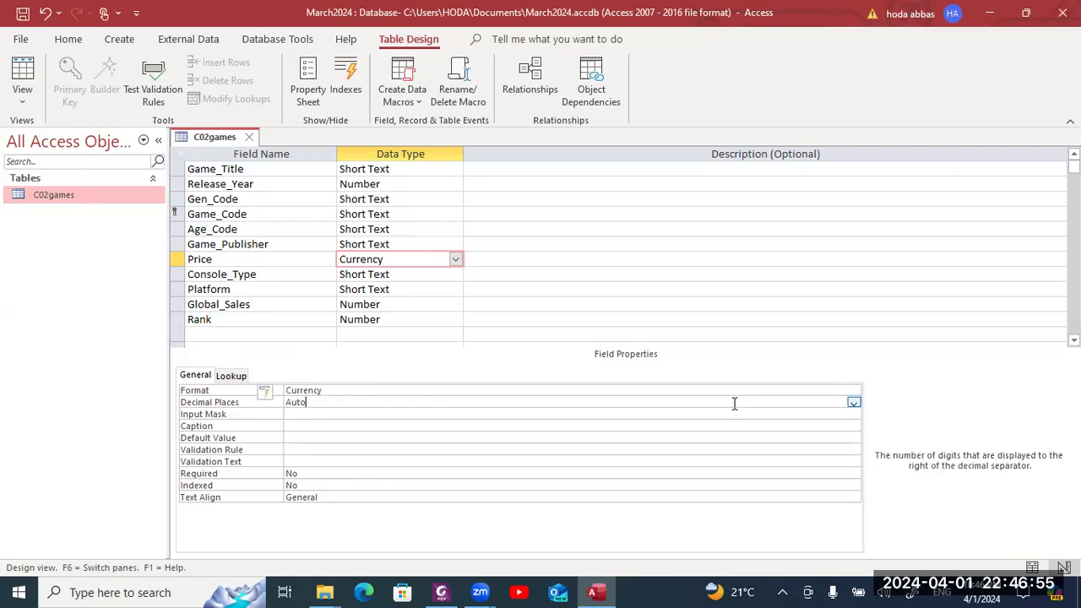
{"action": "left_click", "coordinate": [853, 403]}
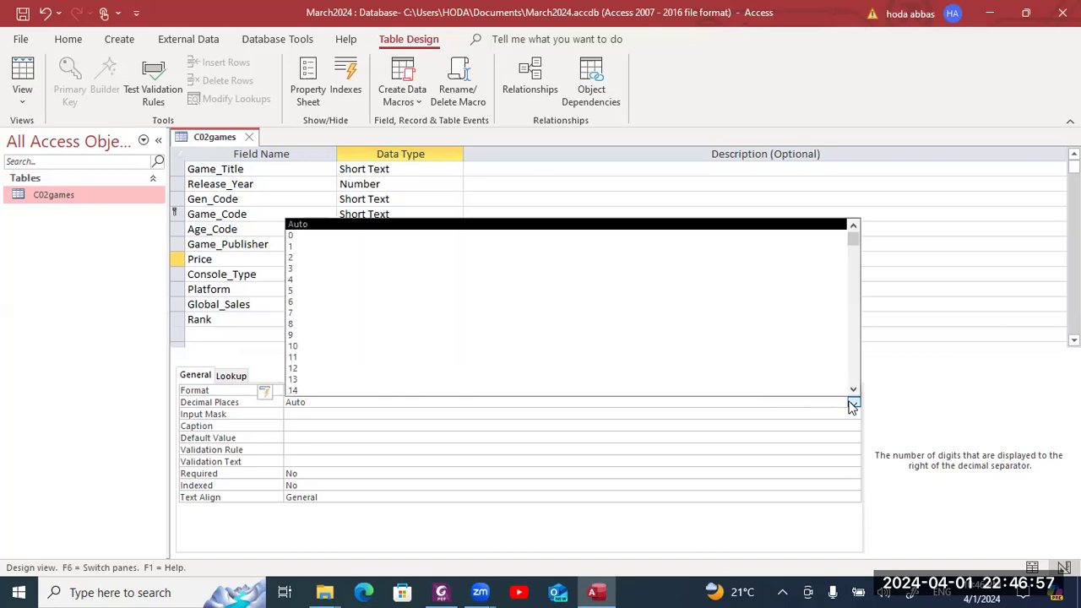
{"action": "left_click", "coordinate": [777, 257]}
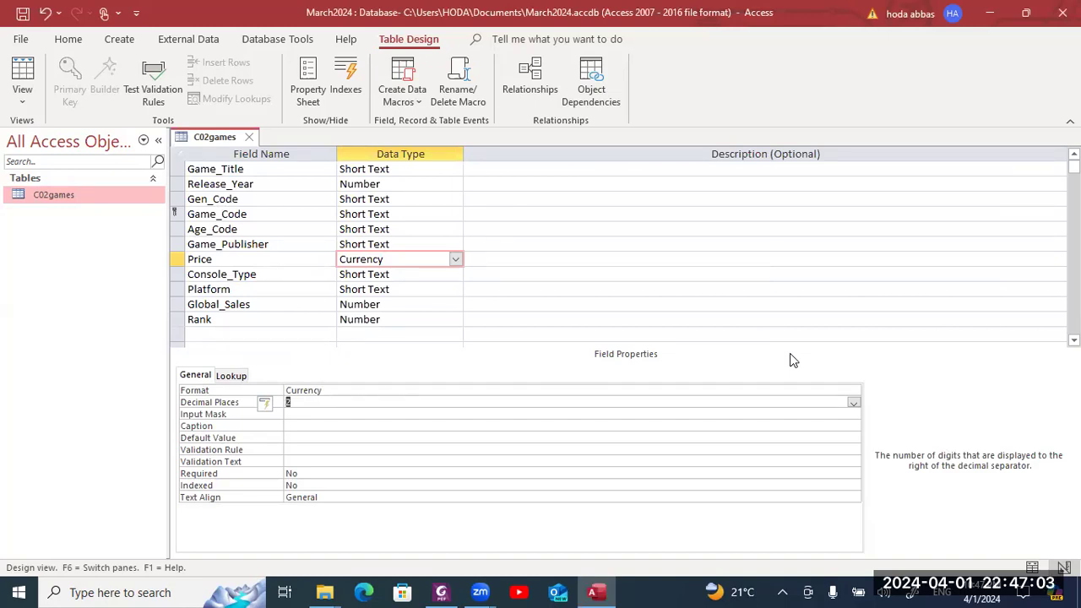
{"action": "key", "text": "alt+Tab"}
{"action": "scroll", "coordinate": [796, 346], "scroll_direction": "up", "scroll_amount": 2}
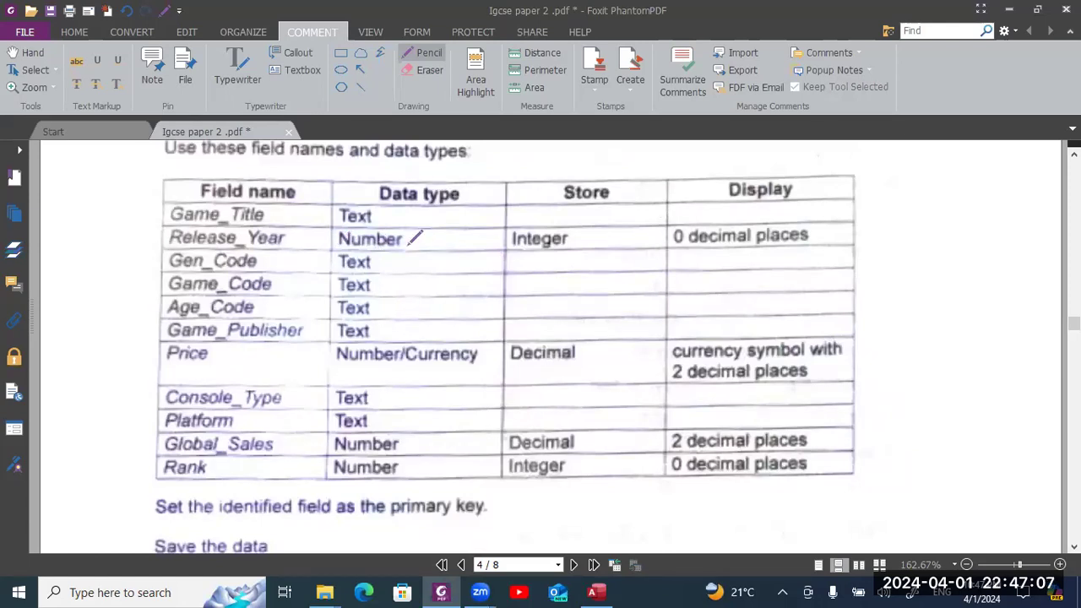
{"action": "key", "text": "alt+Tab"}
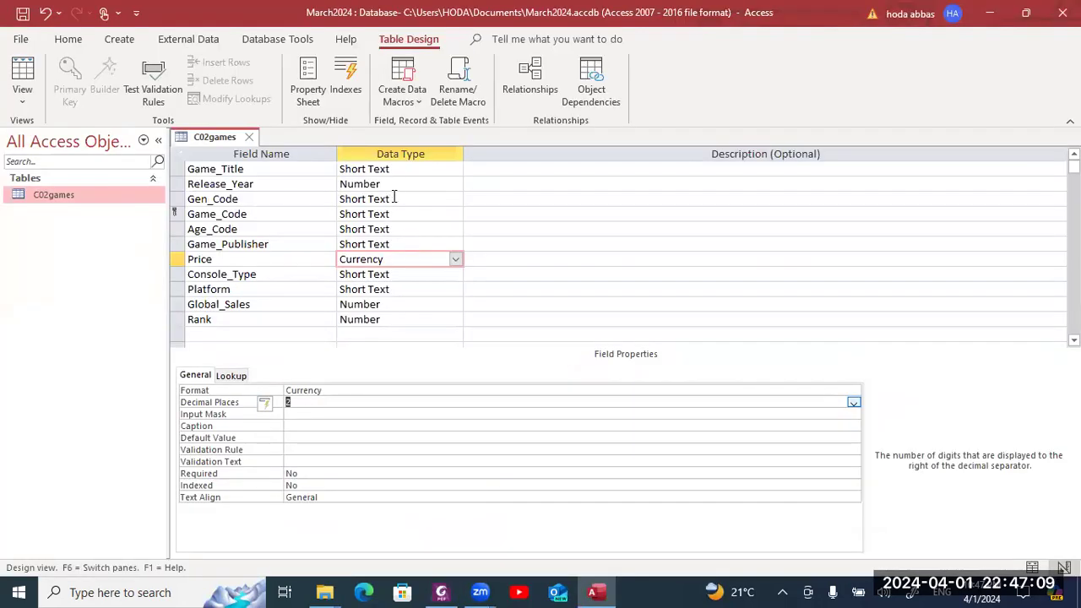
- Set Release_Year's Decimal Places to 0 and commit the change
{"action": "left_click", "coordinate": [401, 186]}
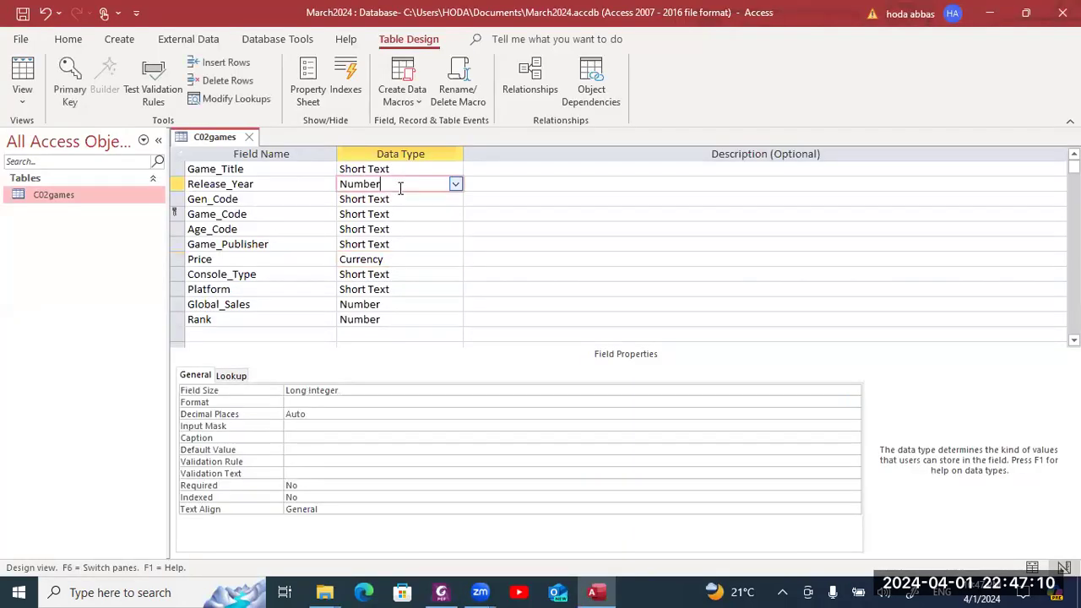
{"action": "left_click", "coordinate": [397, 412]}
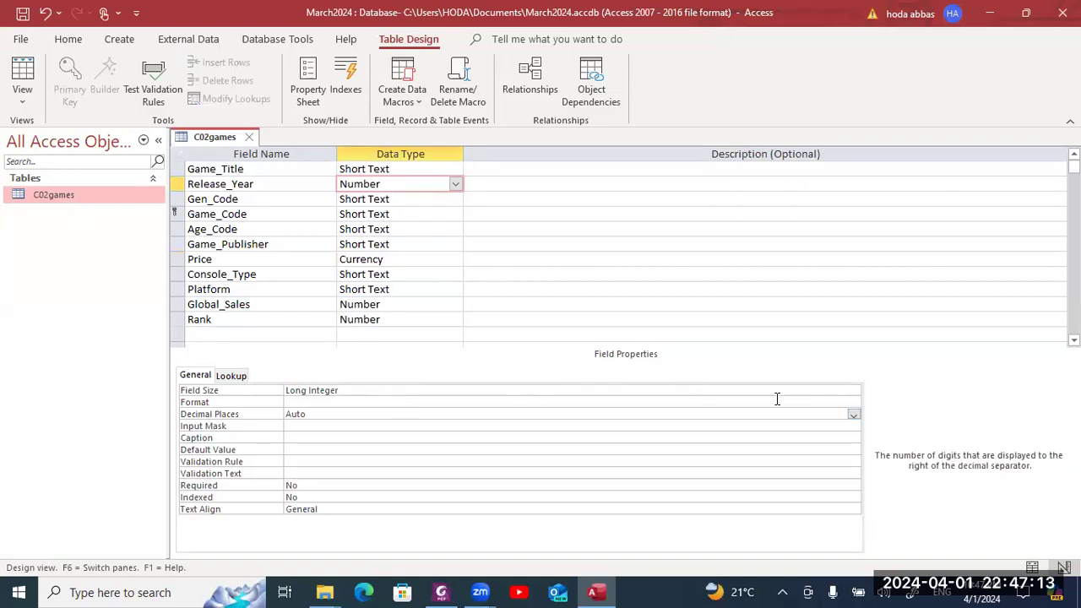
{"action": "left_click", "coordinate": [854, 415]}
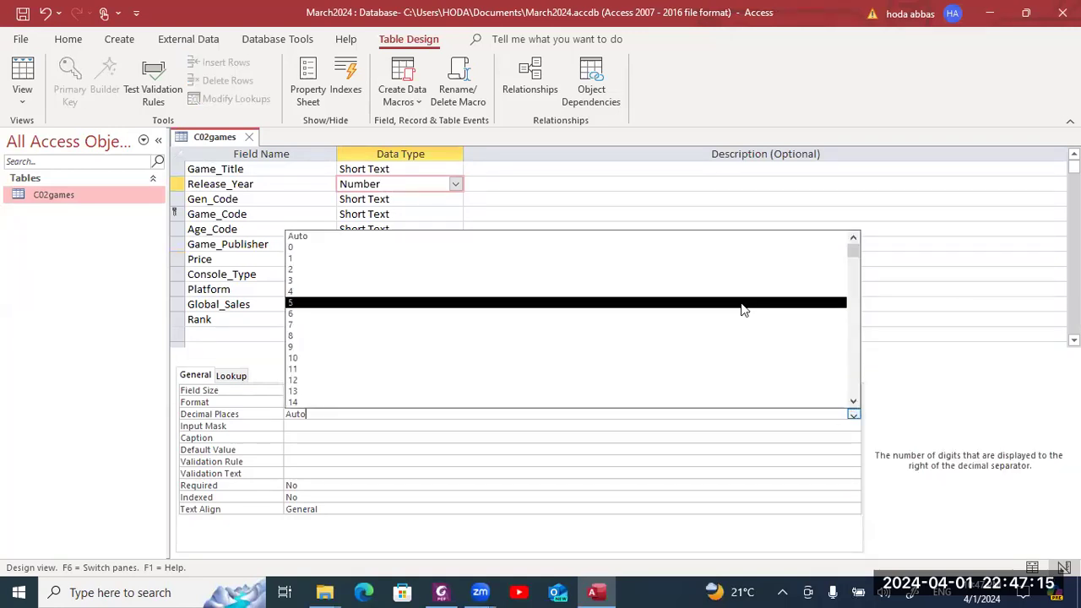
{"action": "left_click", "coordinate": [712, 248]}
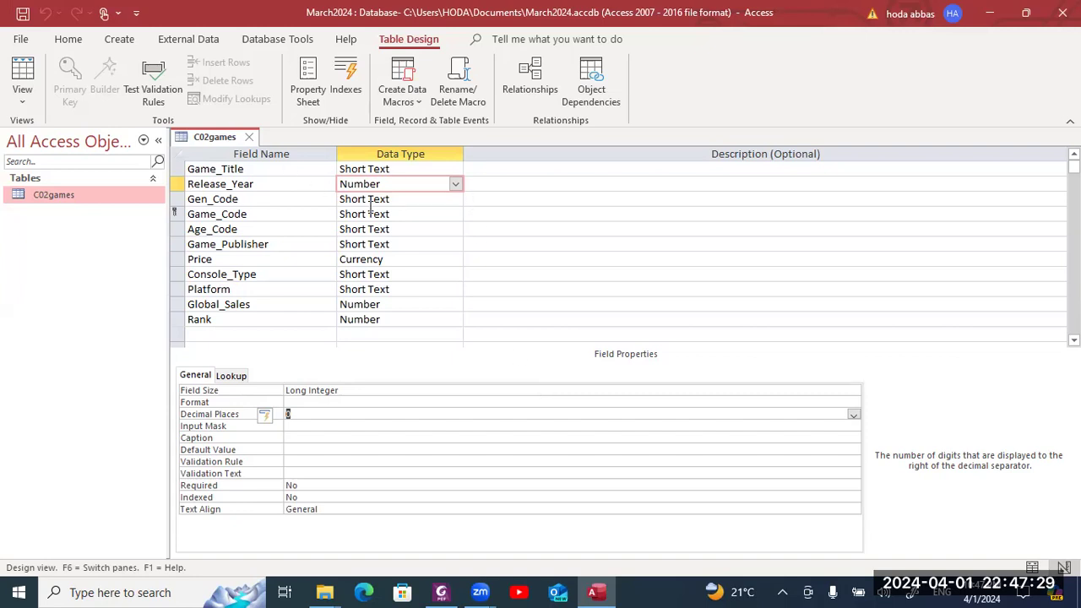
{"action": "key", "text": "super+shift+s"}
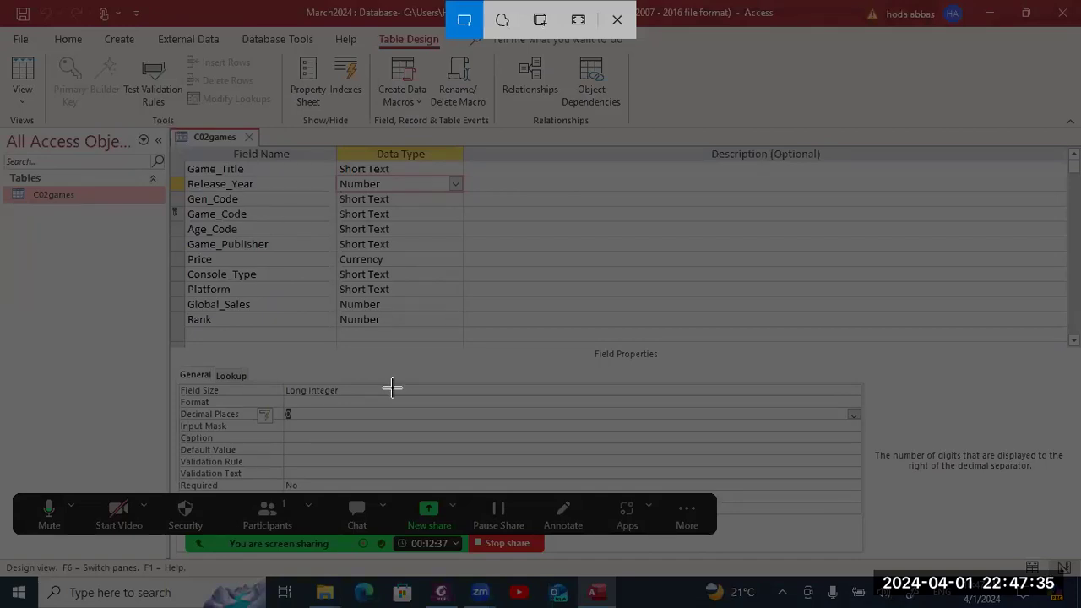
{"action": "key", "text": "Escape"}
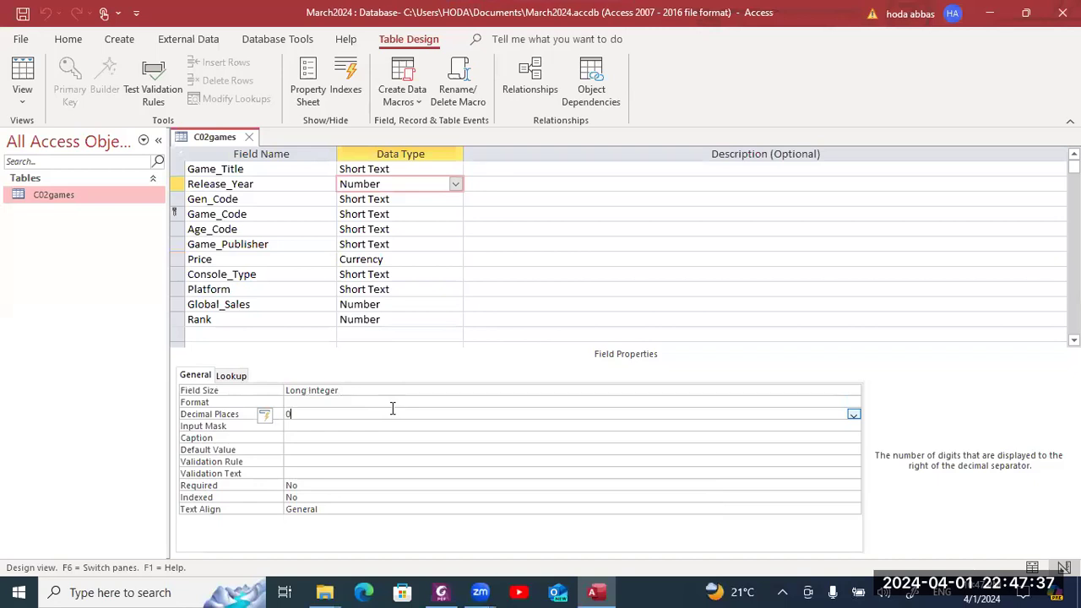
{"action": "left_click", "coordinate": [392, 438]}
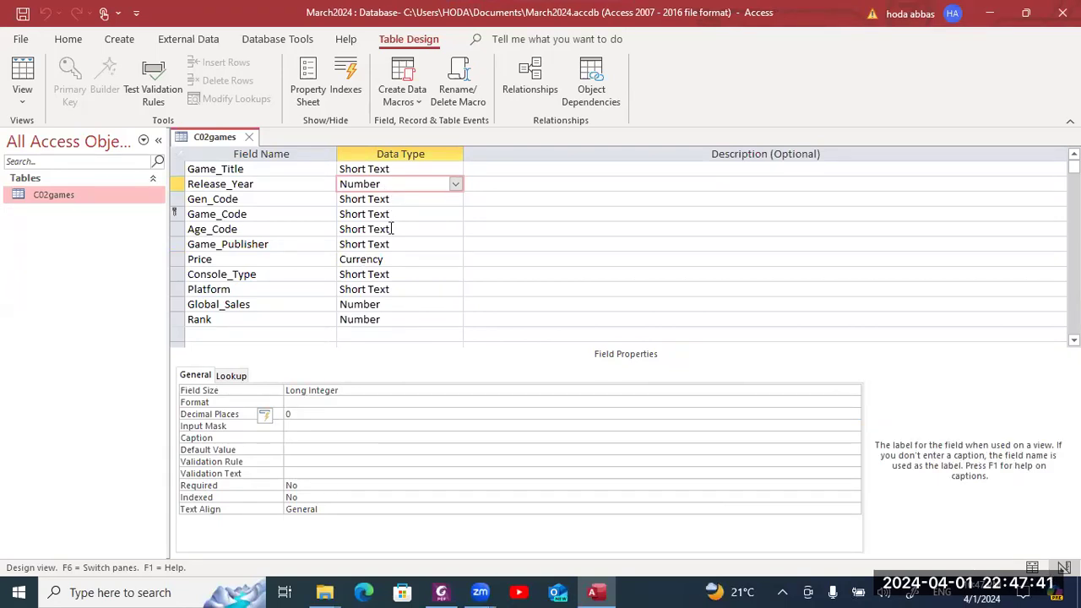
- Scroll the exam paper down to question 12, then return to the C02games design
{"action": "key", "text": "alt+Tab"}
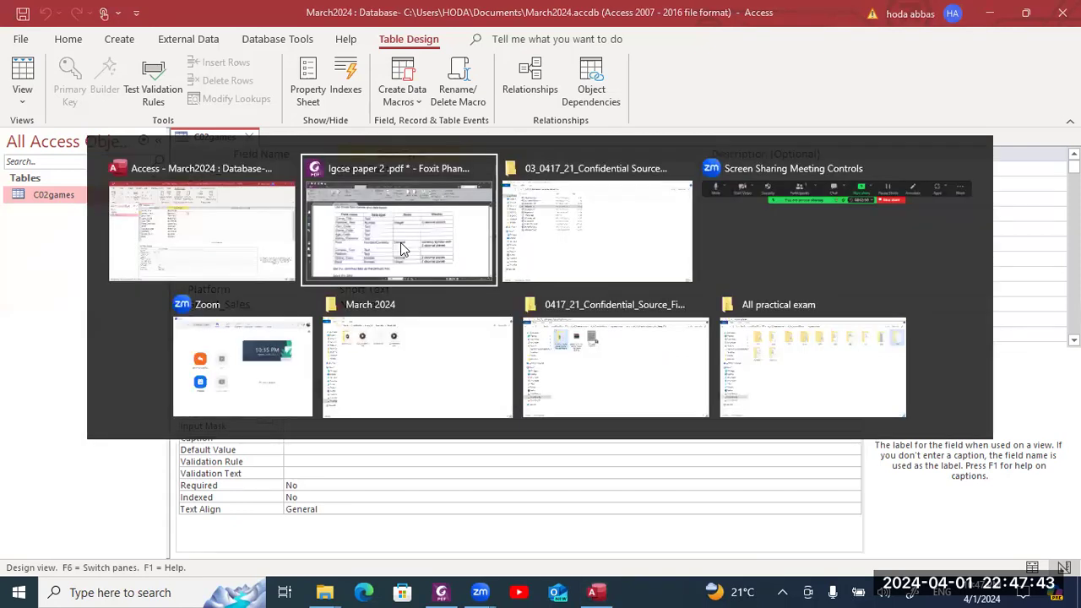
{"action": "scroll", "coordinate": [403, 237], "scroll_direction": "down", "scroll_amount": 3}
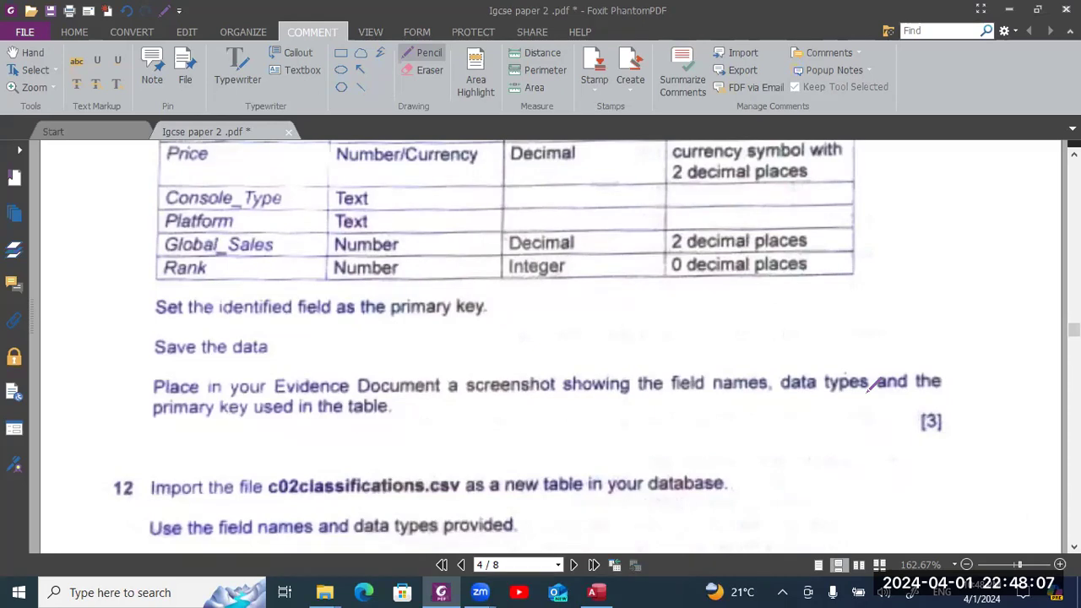
{"action": "key", "text": "alt+Tab"}
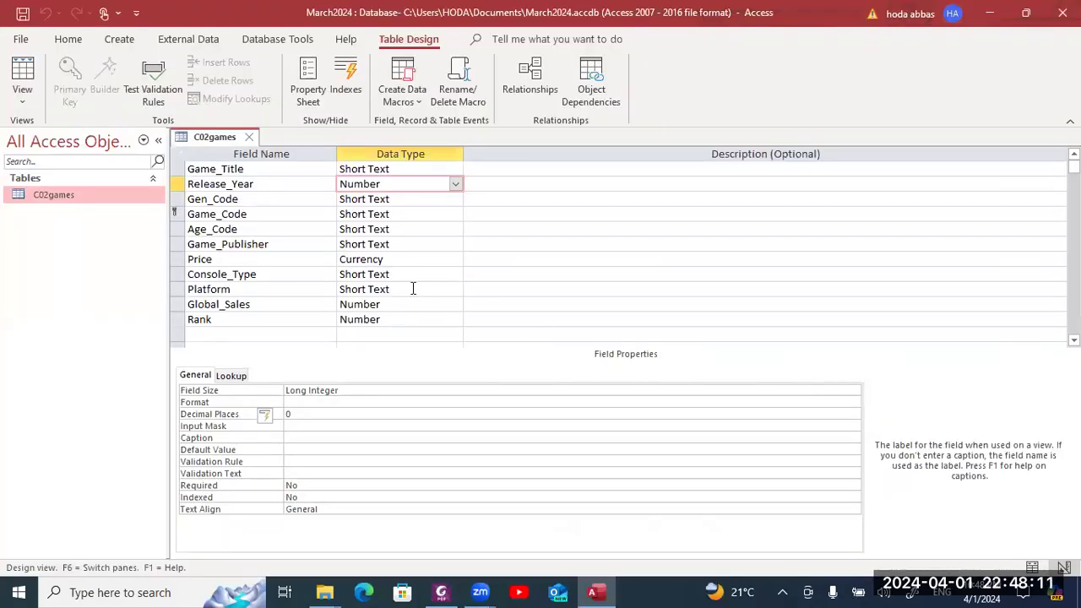
- Confirm Rank is Long Integer with 0 decimals and Global_Sales Double with 2, then snip the design
{"action": "left_click", "coordinate": [416, 304]}
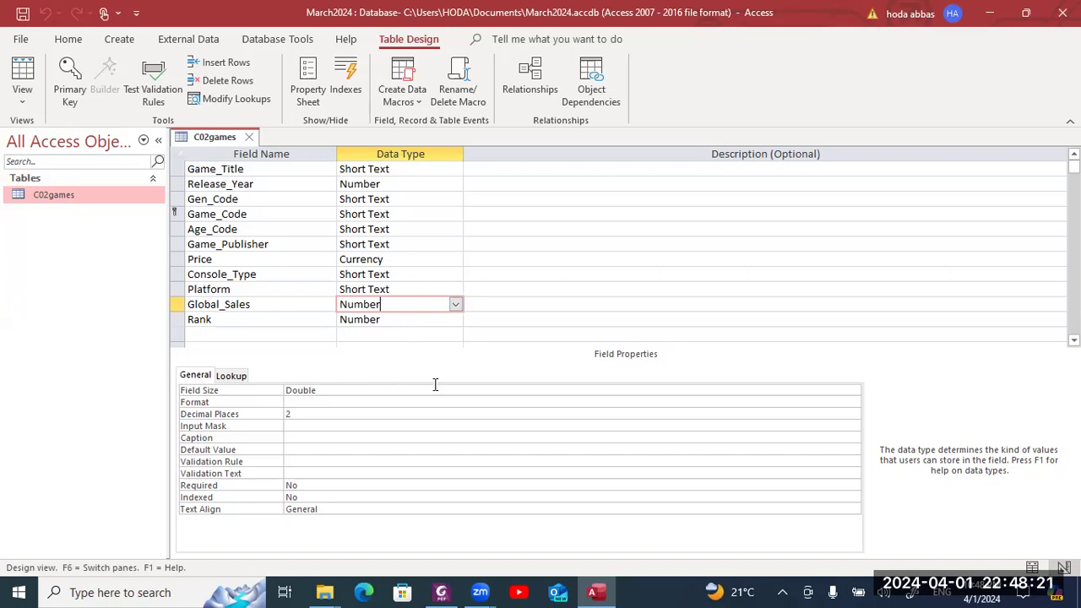
{"action": "left_click", "coordinate": [417, 319]}
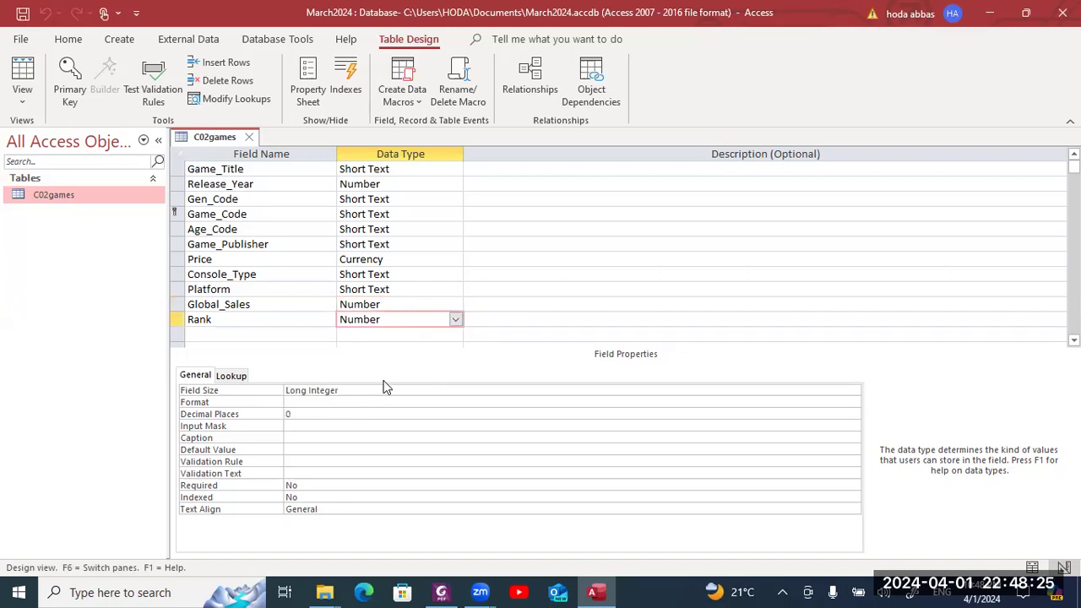
{"action": "left_click", "coordinate": [400, 302]}
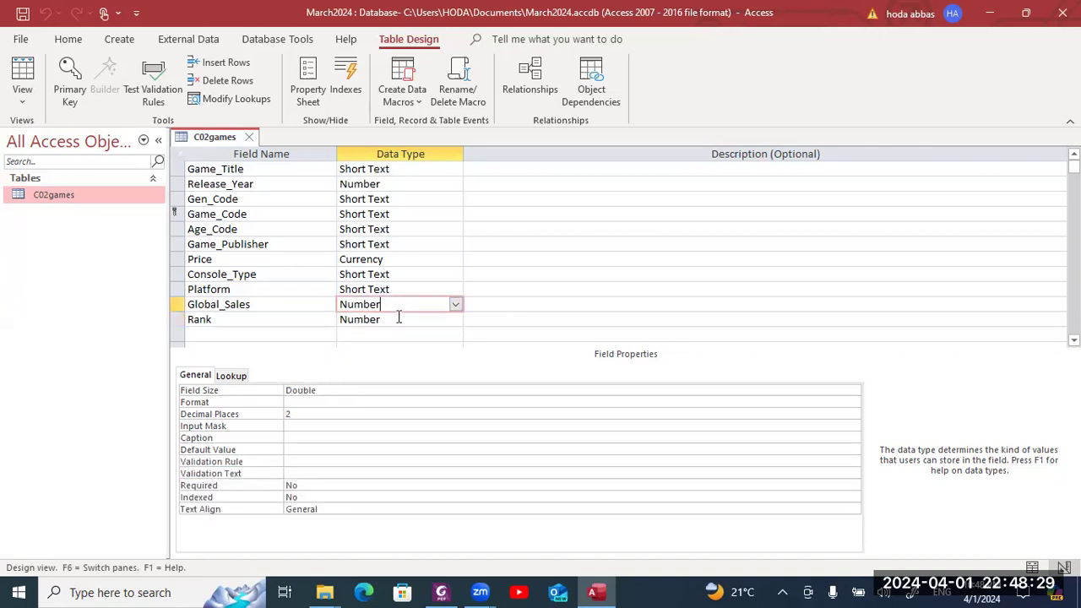
{"action": "left_click", "coordinate": [399, 319]}
{"action": "key", "text": "super+shift+s"}
{"action": "left_click_drag", "start_coordinate": [164, 125], "coordinate": [490, 422]}
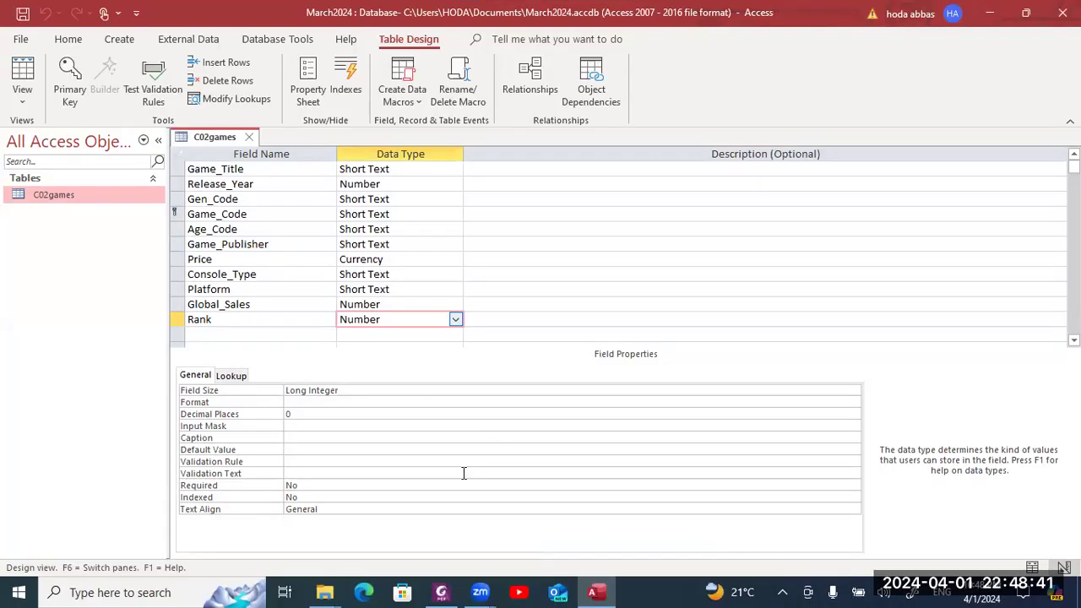
- Open EVIDENCE1234.rtf from the confidential source files folder window
{"action": "mouse_move", "coordinate": [328, 592]}
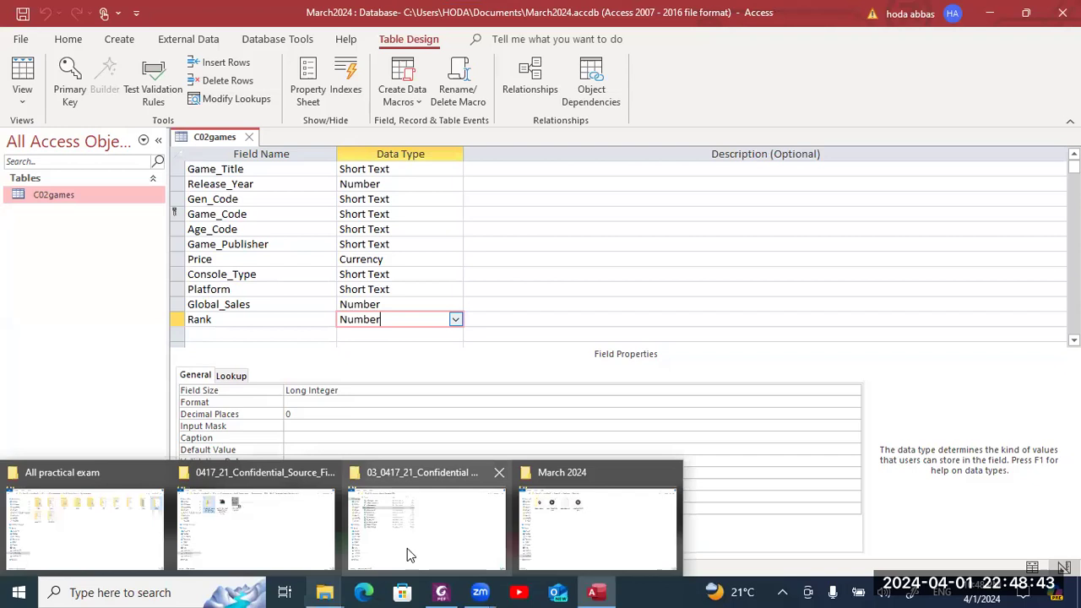
{"action": "left_click", "coordinate": [407, 555]}
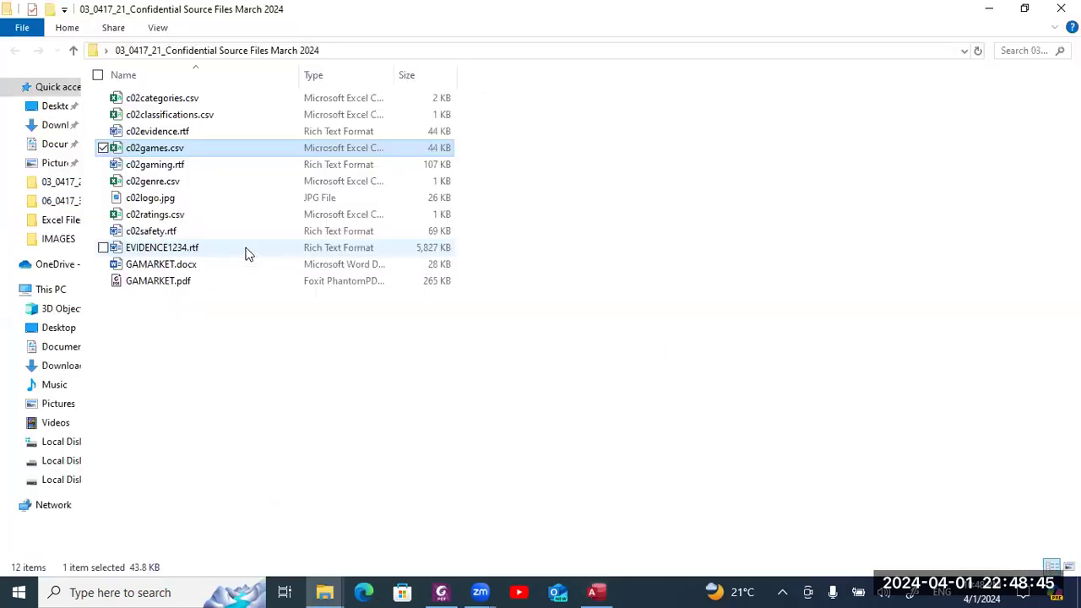
{"action": "double_click", "coordinate": [247, 250]}
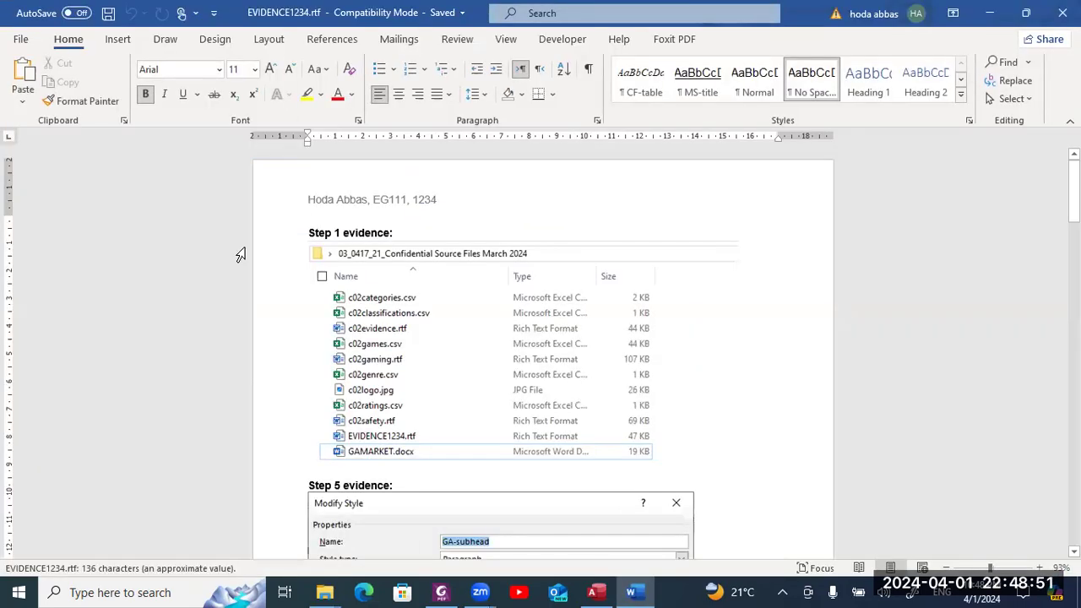
- Paste the C02games table design screenshot under the Step 11 evidence heading
{"action": "key", "text": "ctrl+End"}
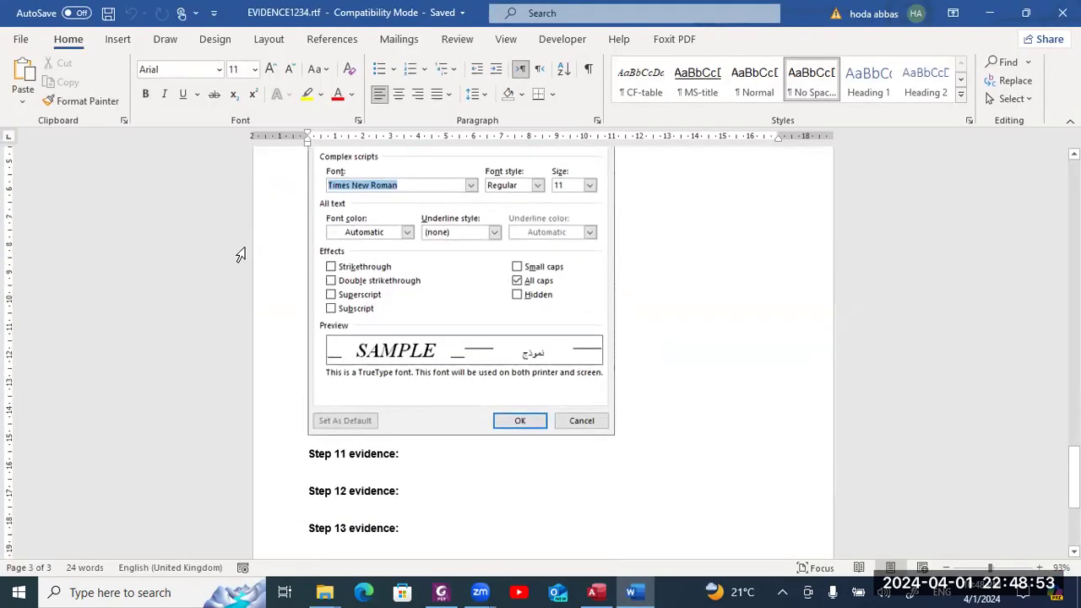
{"action": "left_click", "coordinate": [308, 516]}
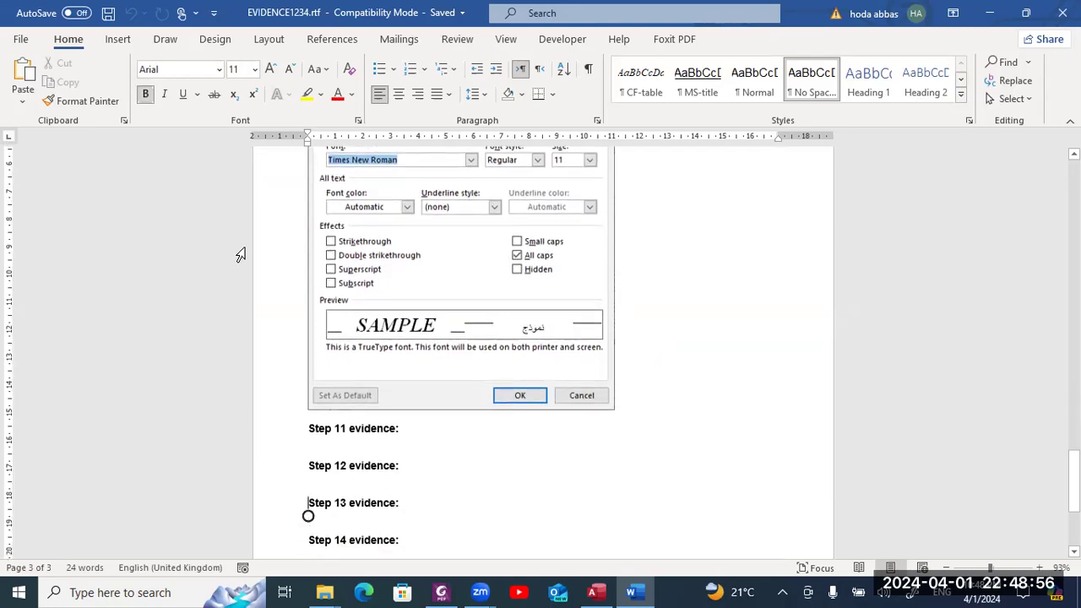
{"action": "left_click", "coordinate": [330, 446]}
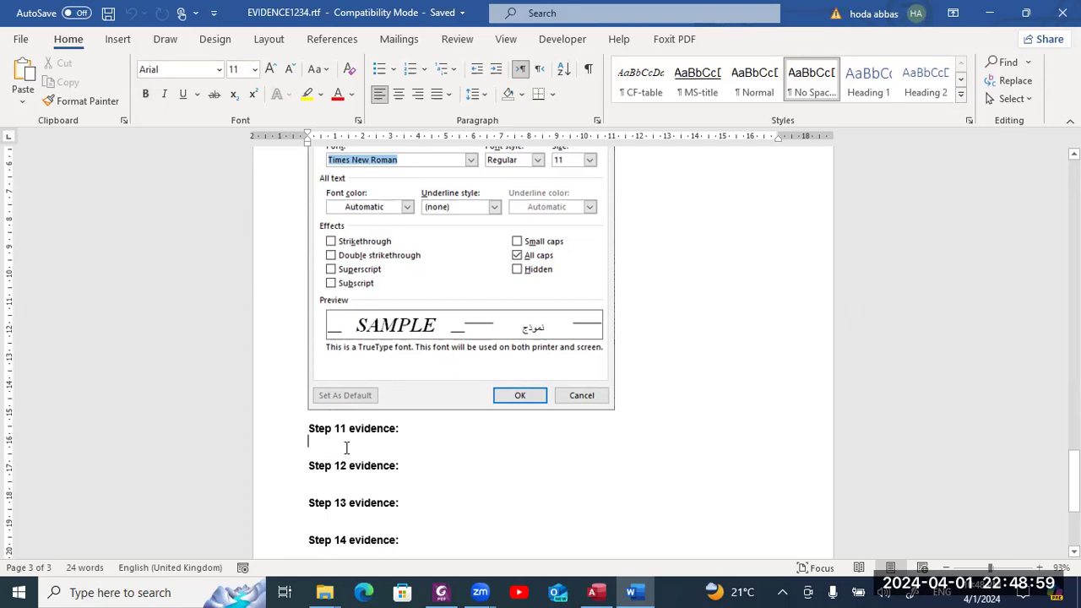
{"action": "key", "text": "ctrl+v"}
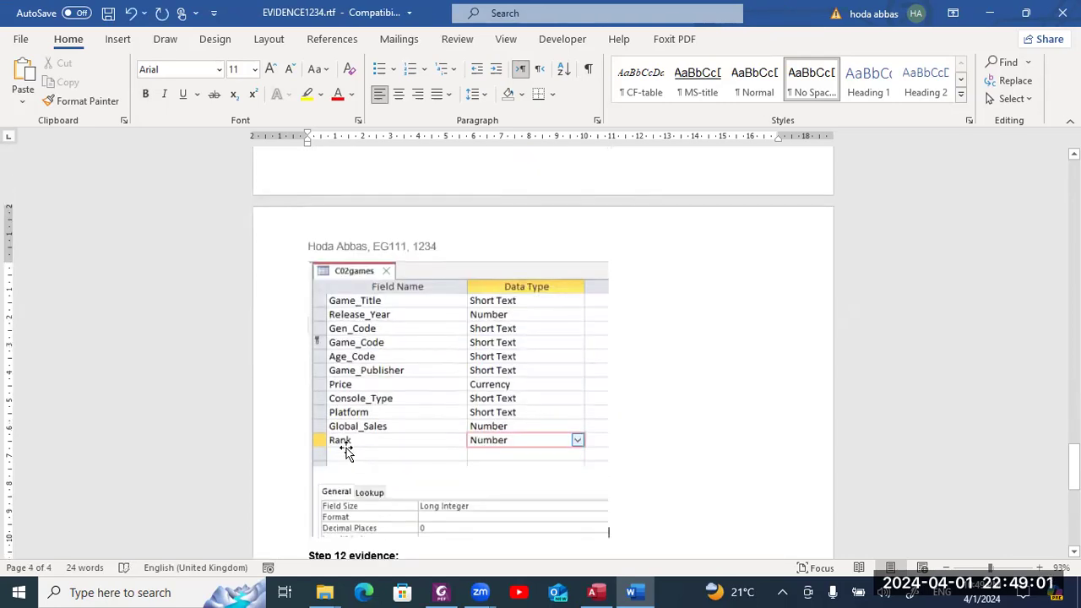
{"action": "key", "text": "ctrl+z"}
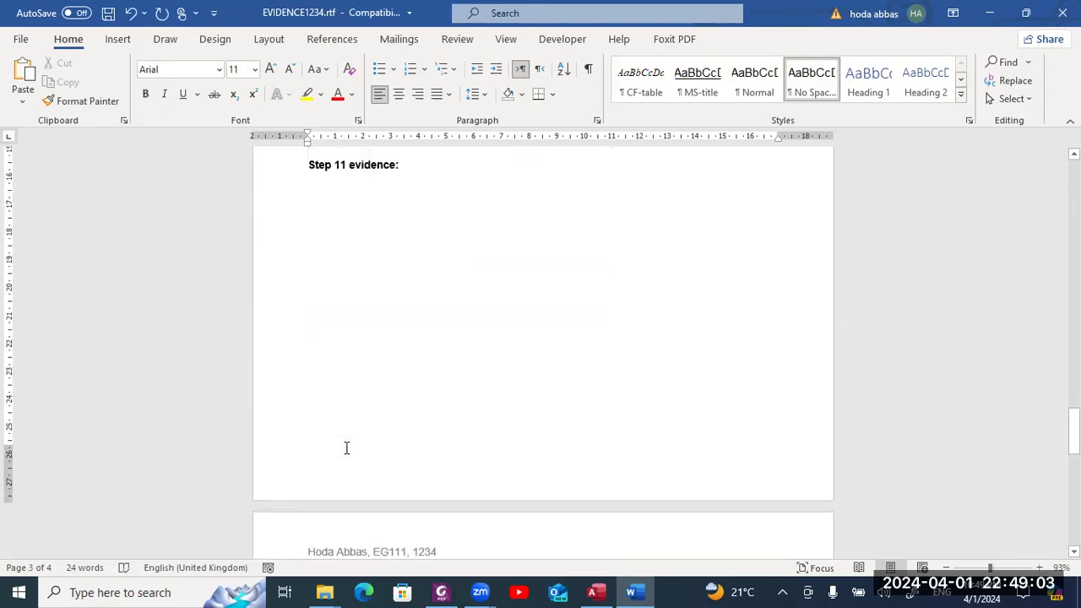
{"action": "key", "text": "ctrl+v"}
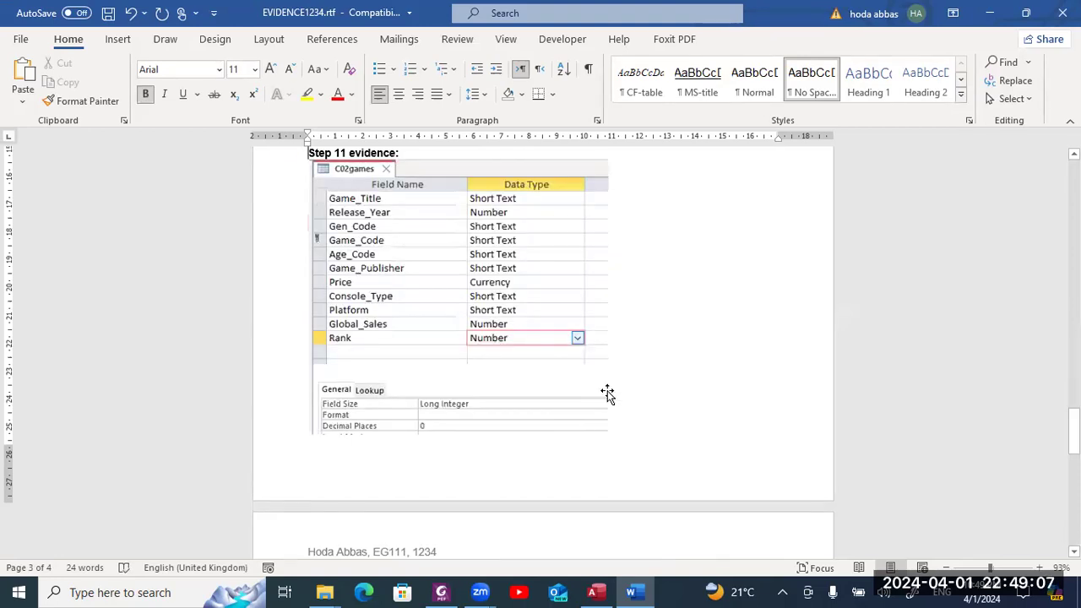
- Insert a page break so Step 11 evidence starts on a new page
{"action": "key", "text": "ctrl+Return"}
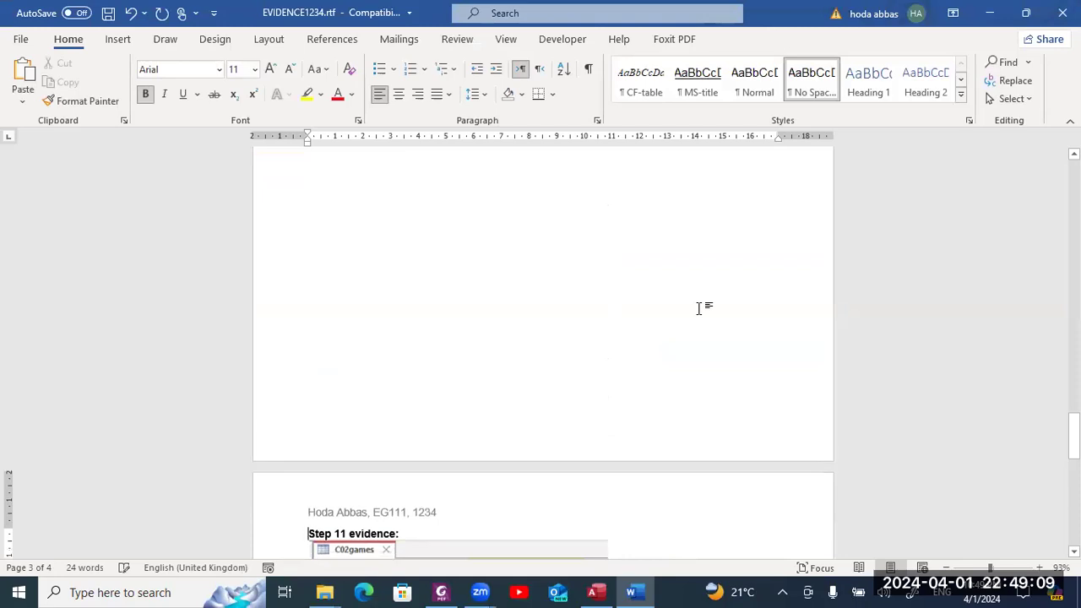
{"action": "scroll", "coordinate": [699, 308], "scroll_direction": "down", "scroll_amount": 1}
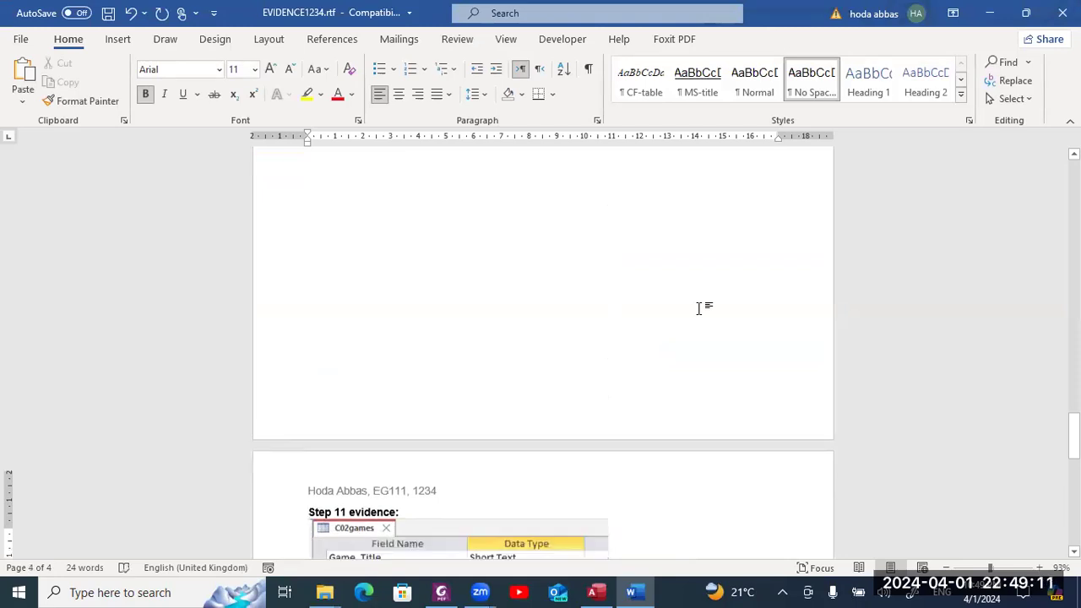
{"action": "scroll", "coordinate": [699, 309], "scroll_direction": "down", "scroll_amount": 5}
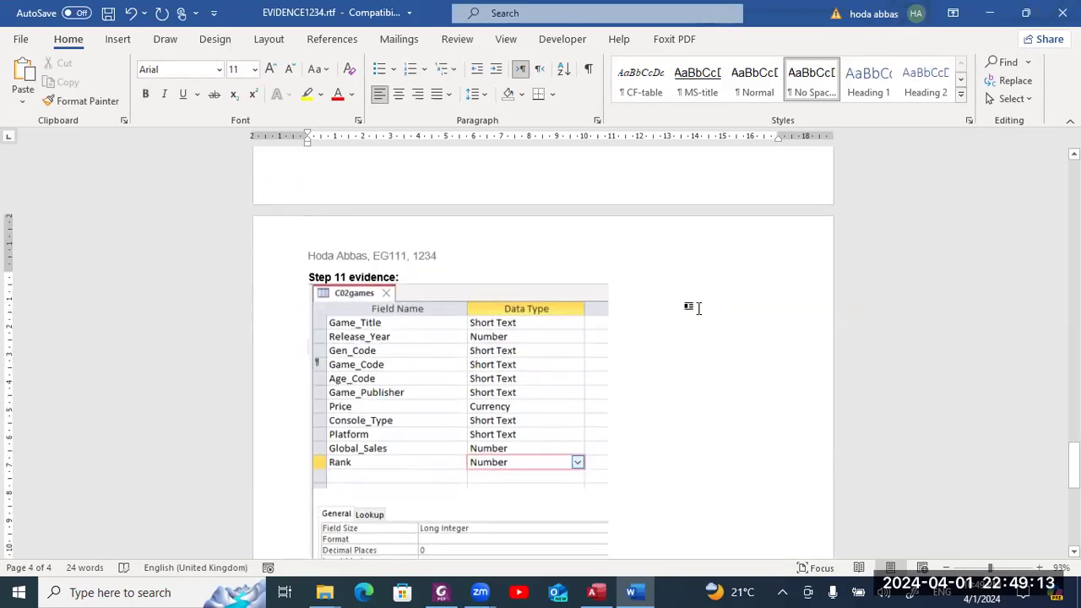
{"action": "scroll", "coordinate": [699, 308], "scroll_direction": "down", "scroll_amount": 2}
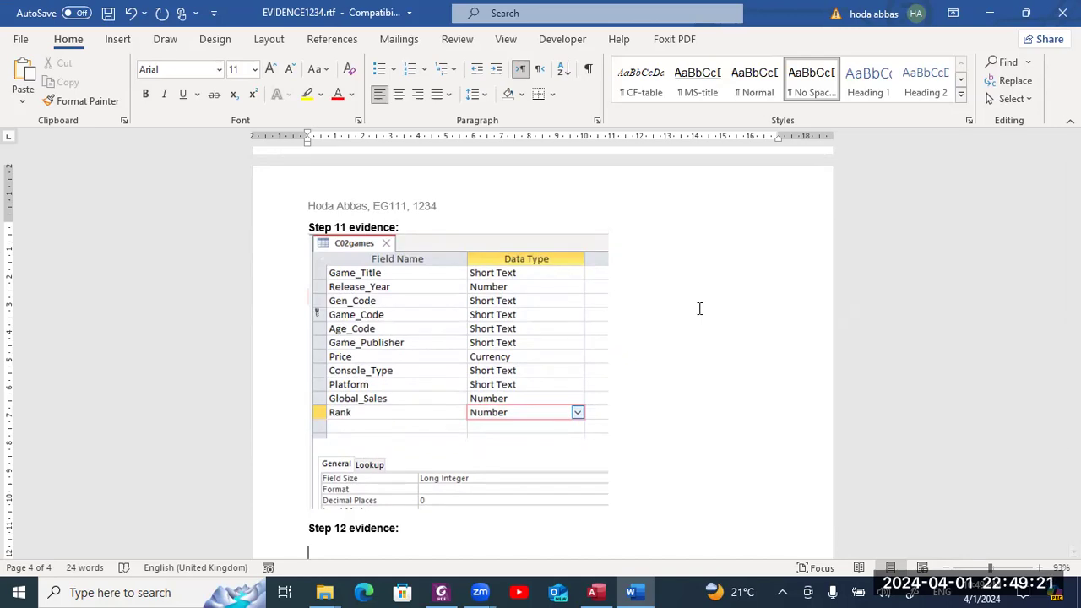
- Switch to the exam paper in Foxit PhantomPDF and scroll to questions 12 and 13
{"action": "key", "text": "alt+Tab"}
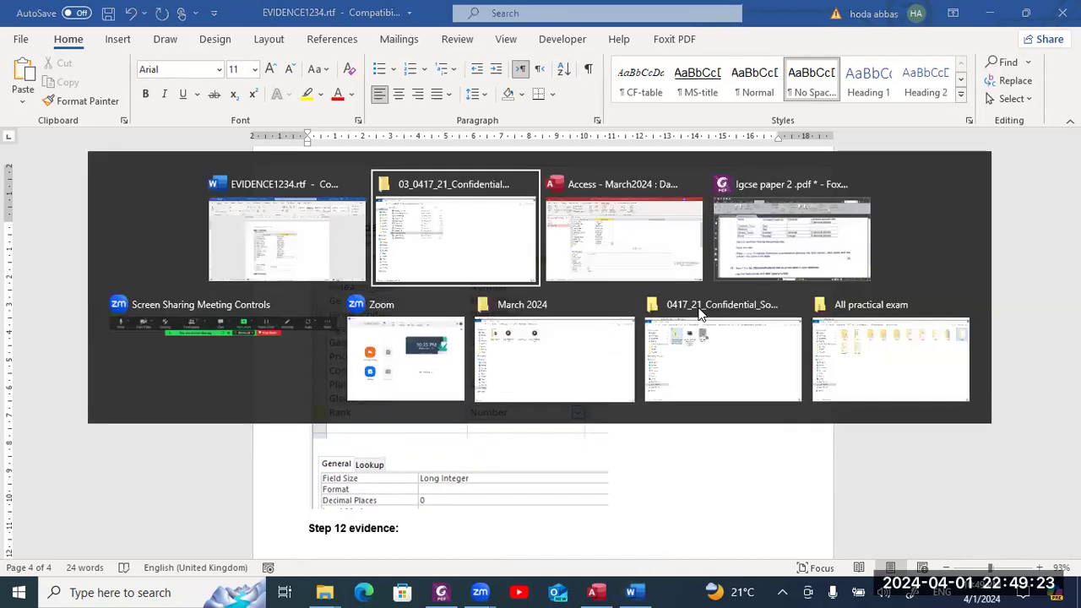
{"action": "key", "text": "Tab"}
{"action": "key", "text": "Tab"}
{"action": "scroll", "coordinate": [705, 300], "scroll_direction": "down", "scroll_amount": 3}
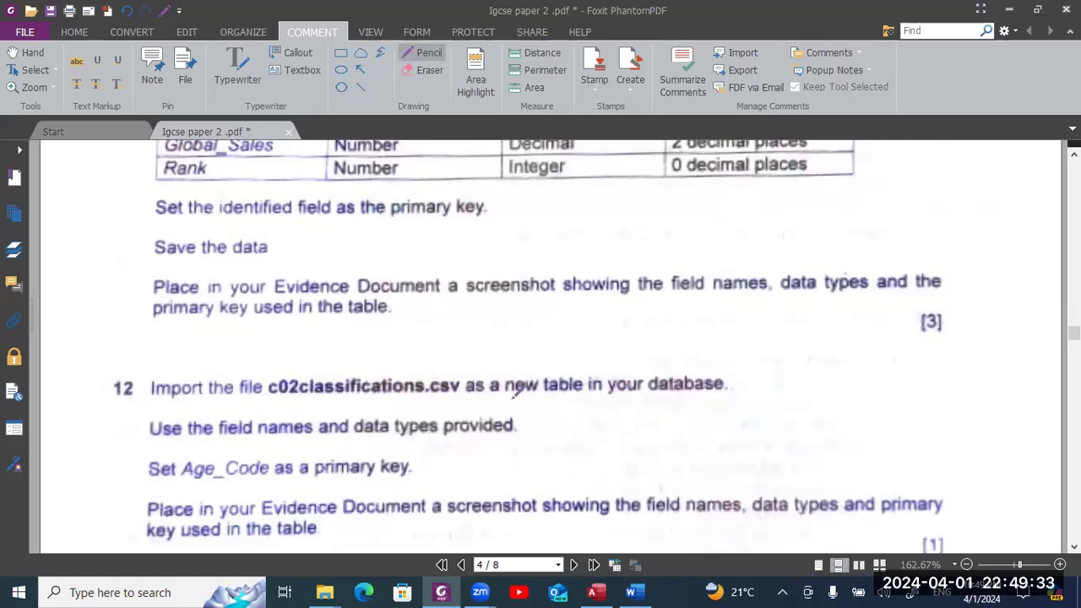
{"action": "scroll", "coordinate": [629, 380], "scroll_direction": "down", "scroll_amount": 2}
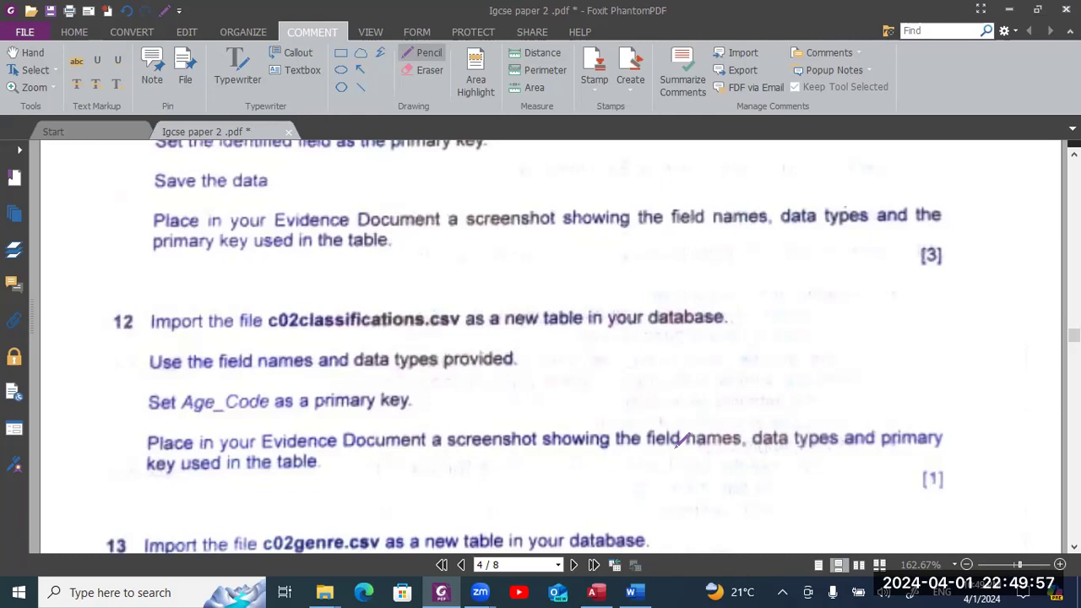
- Close the C02games design and select c02classifications.csv as a Text File source for a new table
{"action": "left_click", "coordinate": [594, 592]}
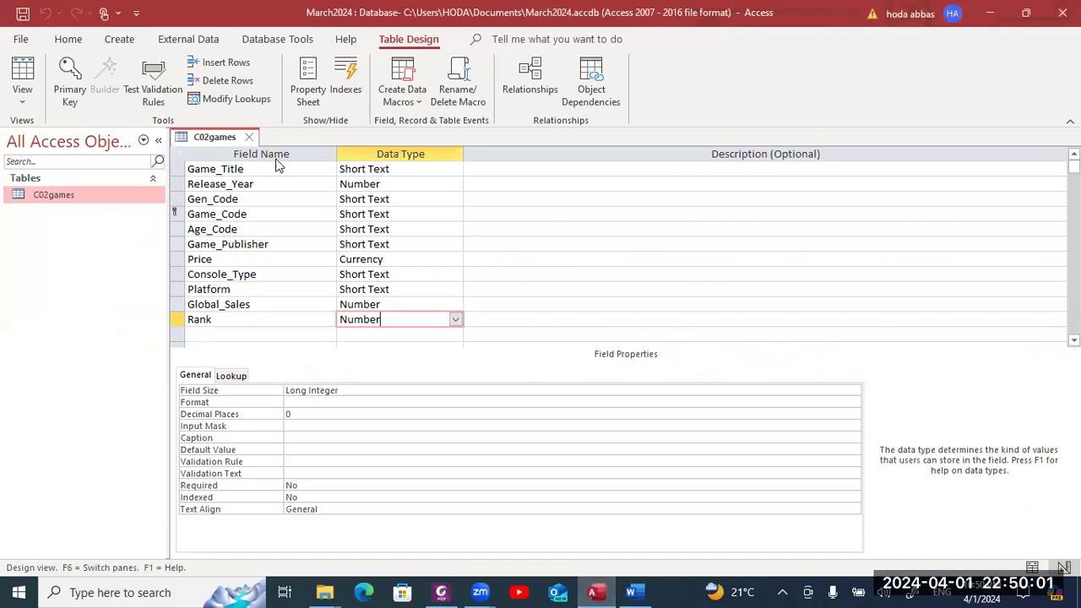
{"action": "left_click", "coordinate": [249, 138]}
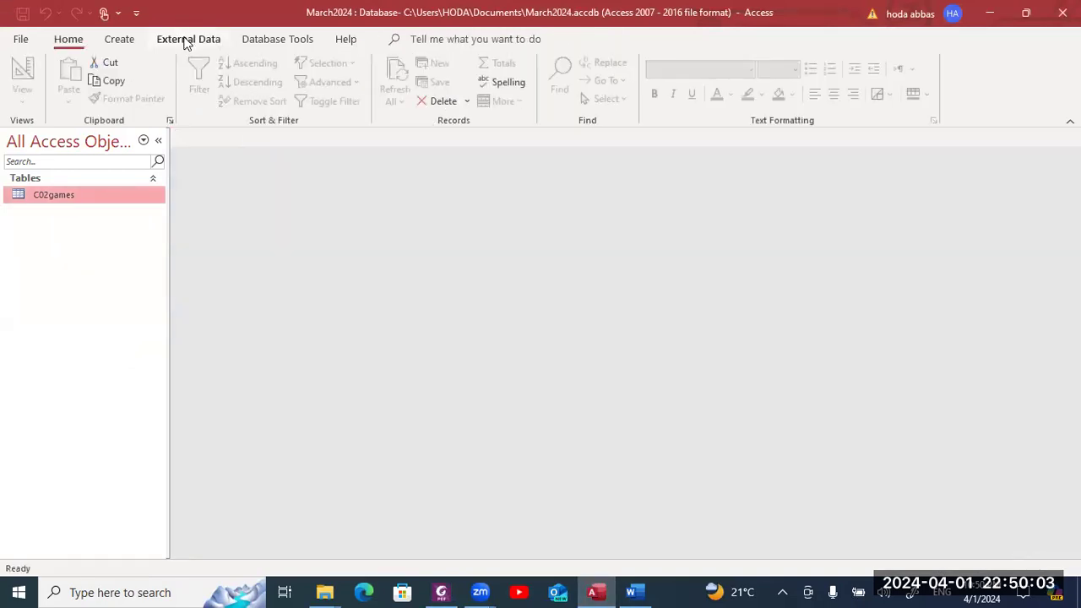
{"action": "left_click", "coordinate": [186, 39]}
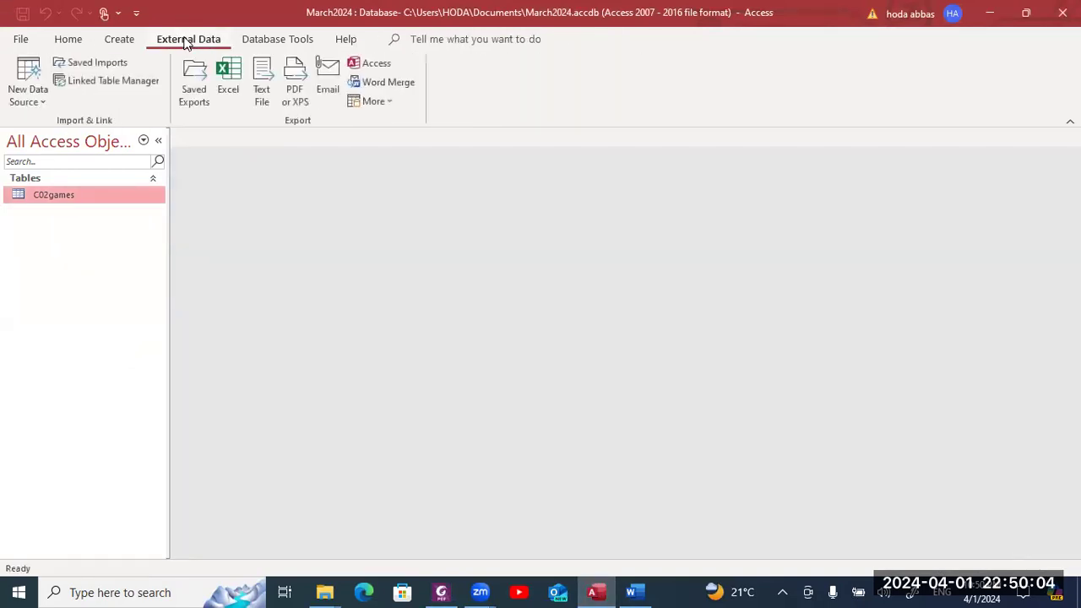
{"action": "left_click", "coordinate": [44, 102]}
{"action": "mouse_move", "coordinate": [61, 138]}
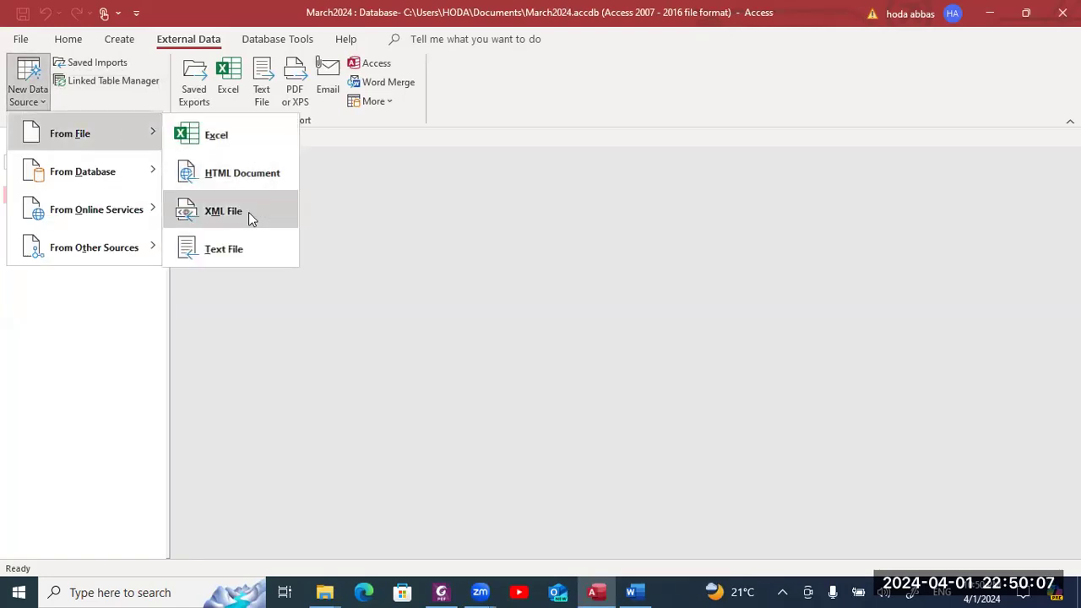
{"action": "left_click", "coordinate": [239, 246]}
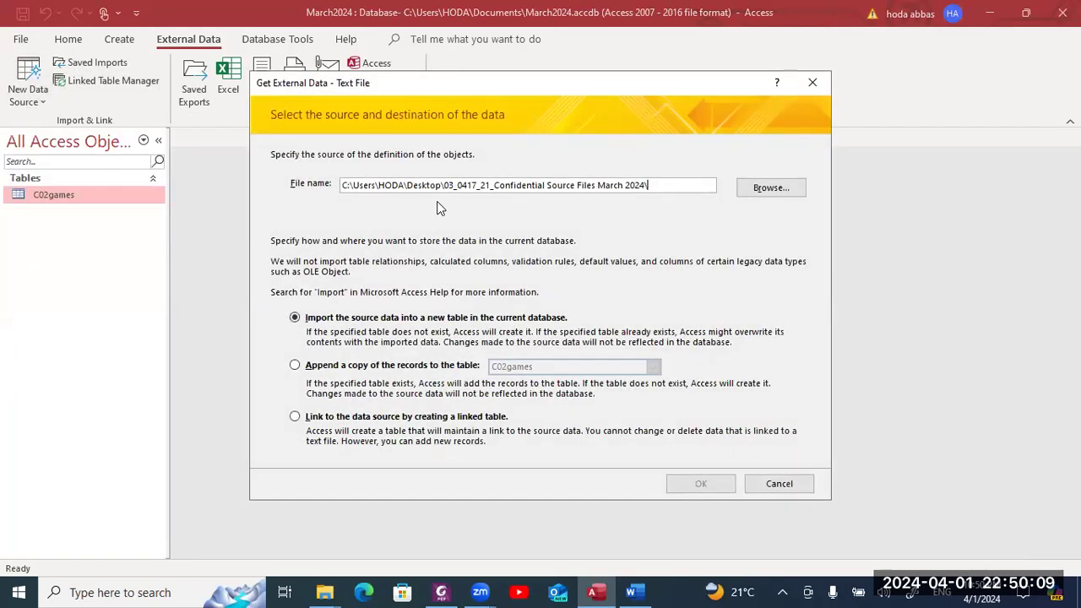
{"action": "left_click", "coordinate": [741, 190]}
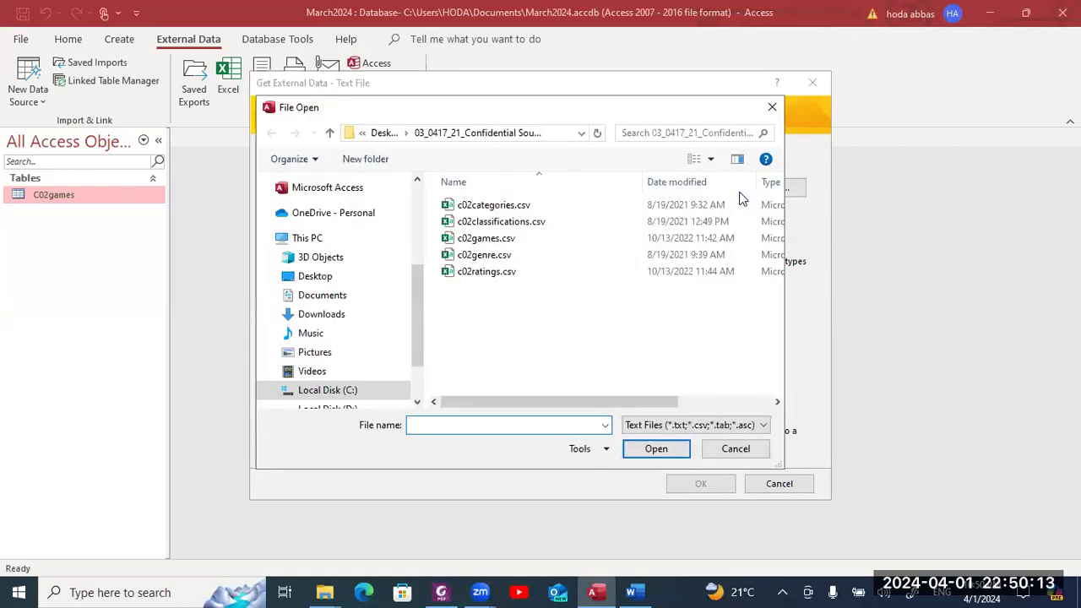
{"action": "left_click", "coordinate": [643, 224]}
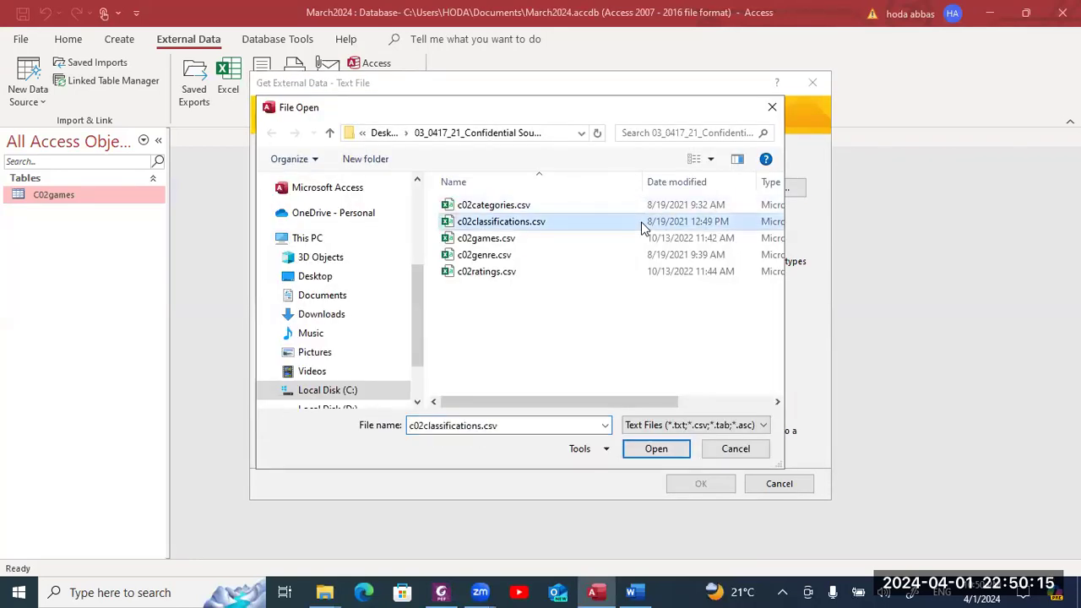
{"action": "left_click", "coordinate": [668, 454]}
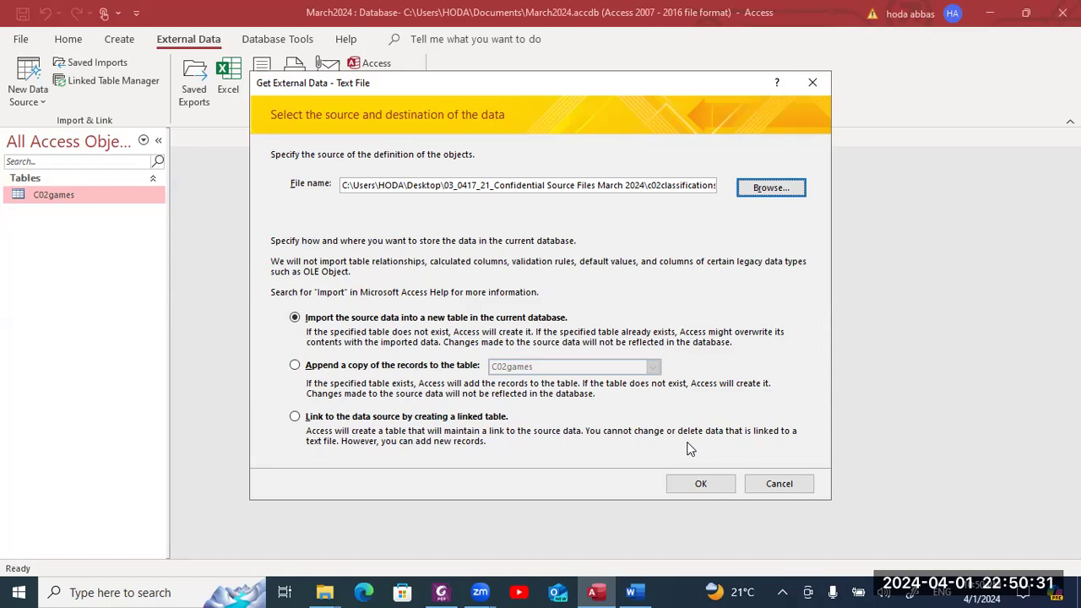
- Accept the delimited format and take field names from the first row
{"action": "left_click", "coordinate": [701, 485]}
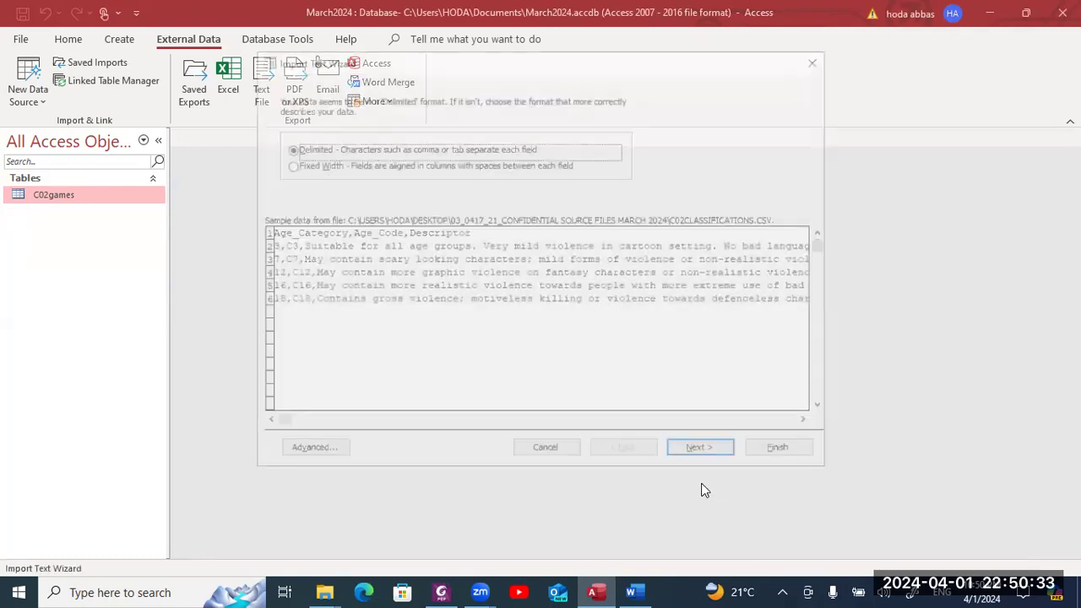
{"action": "left_click", "coordinate": [702, 452]}
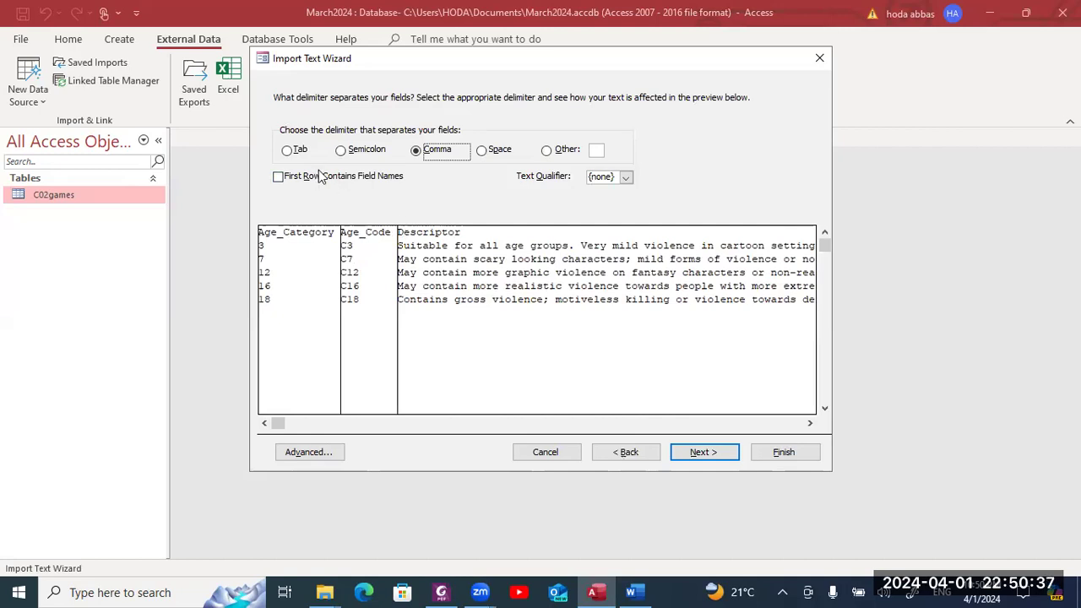
{"action": "left_click", "coordinate": [320, 176]}
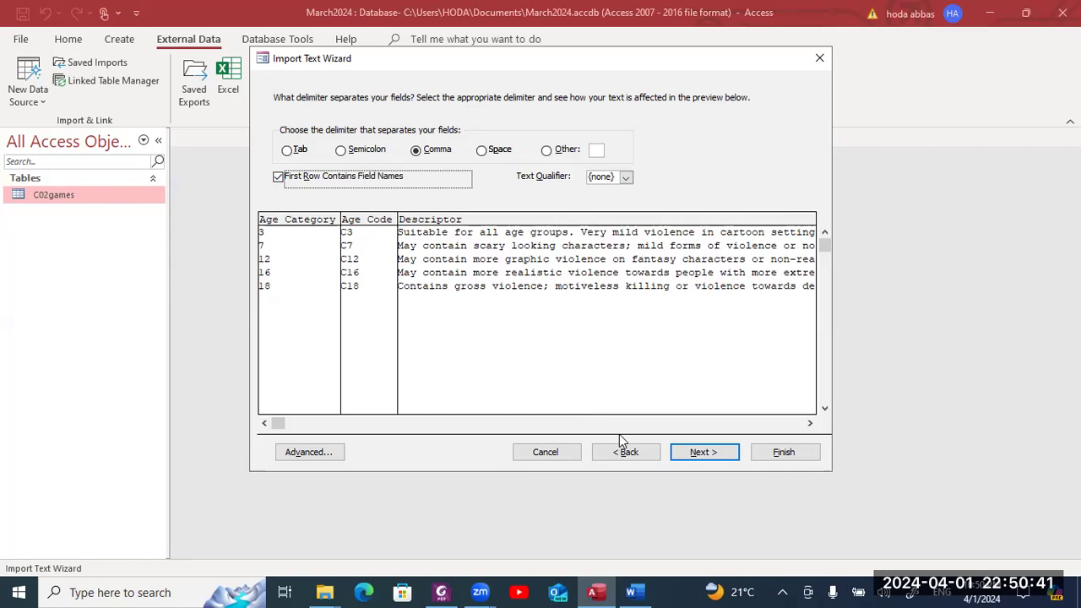
{"action": "left_click", "coordinate": [683, 454]}
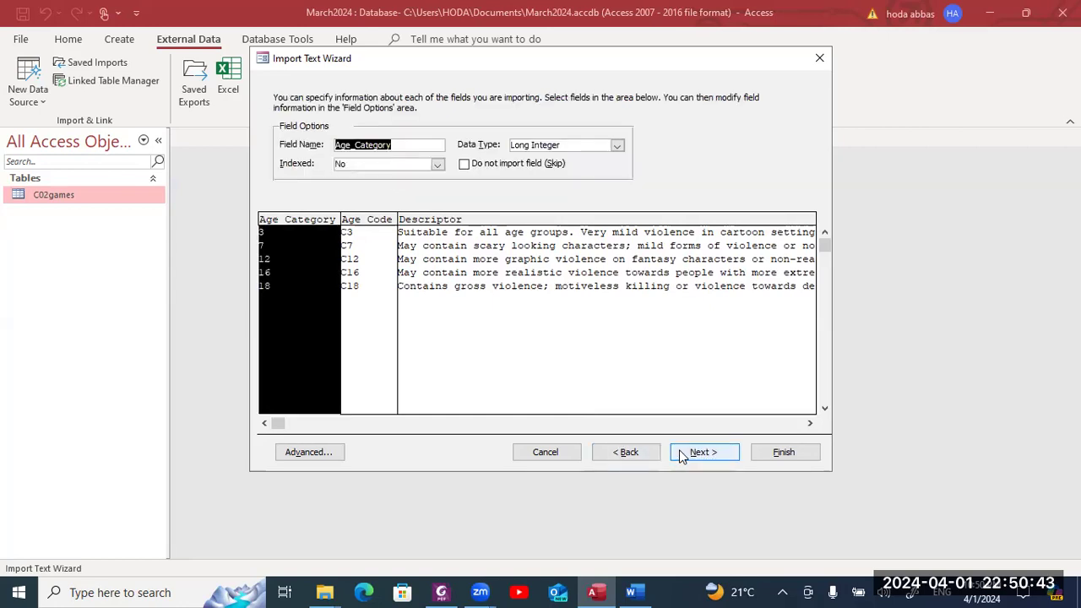
{"action": "left_click", "coordinate": [322, 453]}
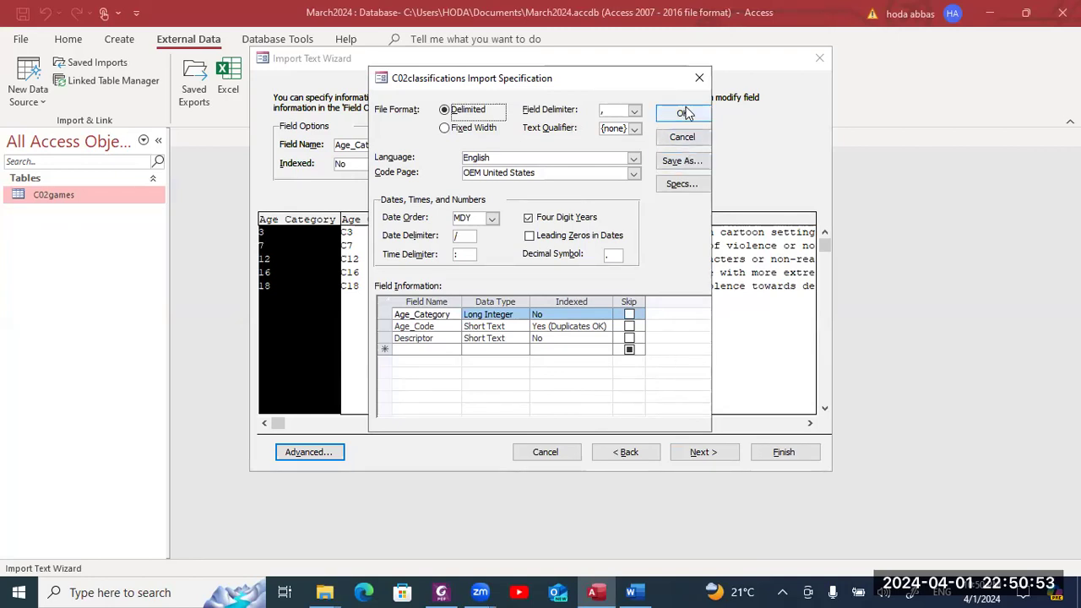
{"action": "left_click", "coordinate": [699, 80]}
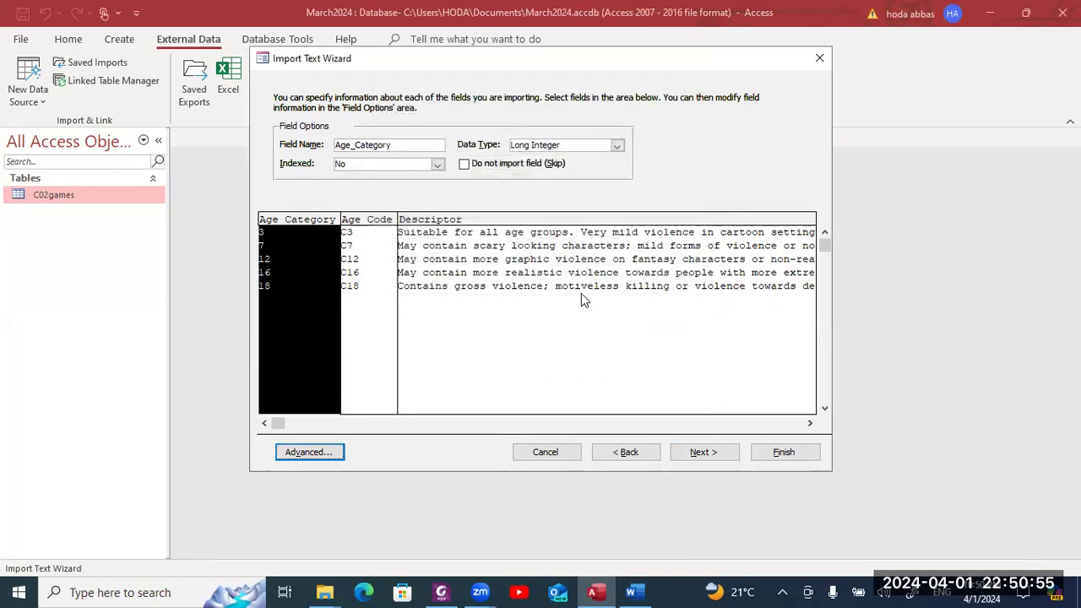
- Choose Age_Code as the primary key and finish importing the C02classifications table
{"action": "left_click", "coordinate": [700, 452]}
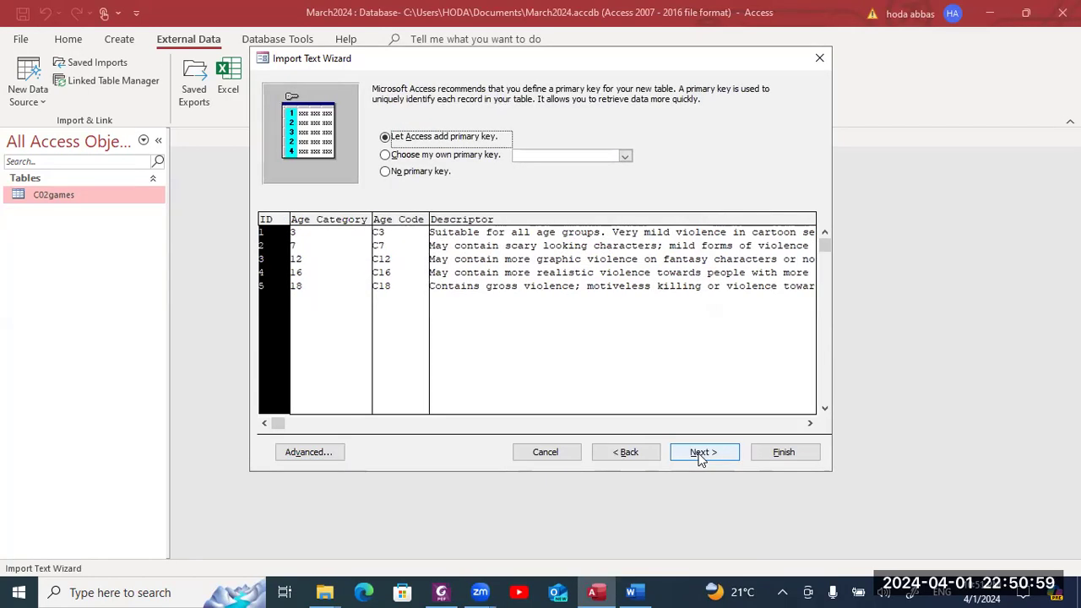
{"action": "left_click", "coordinate": [463, 158]}
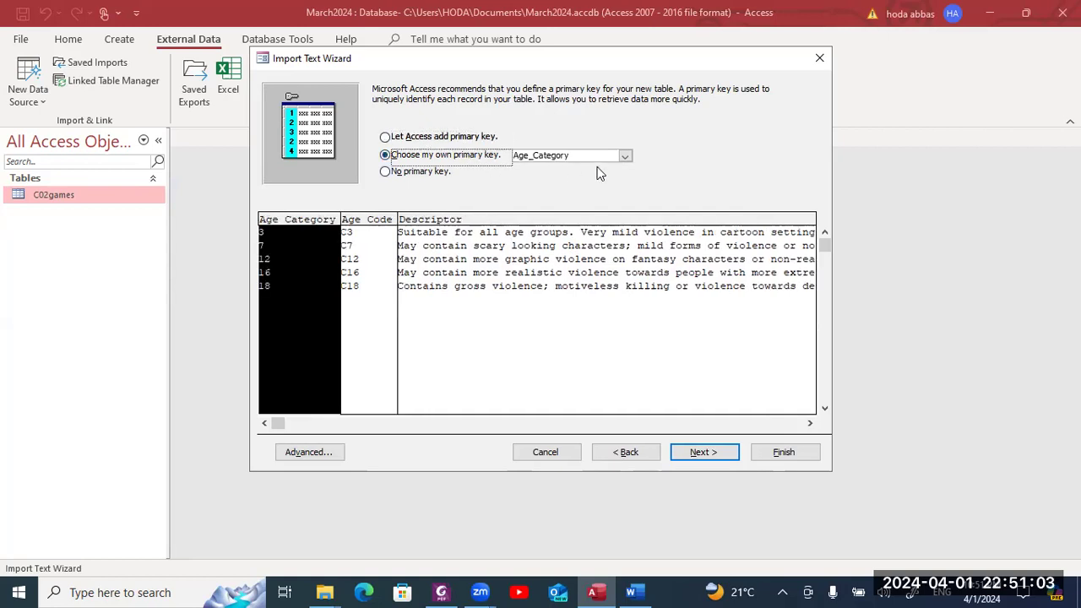
{"action": "left_click", "coordinate": [369, 224]}
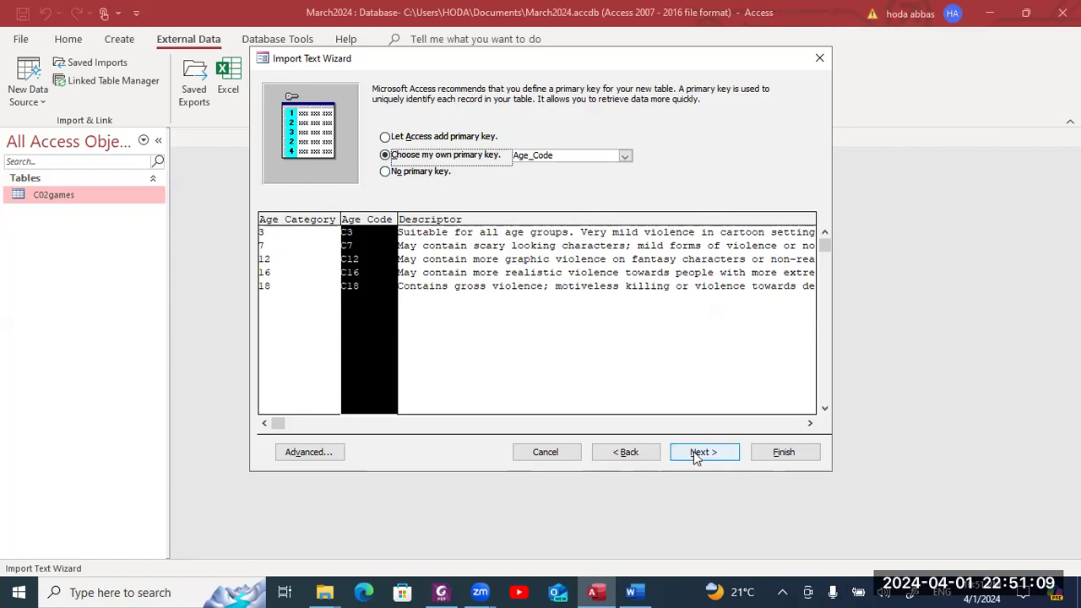
{"action": "left_click", "coordinate": [625, 155]}
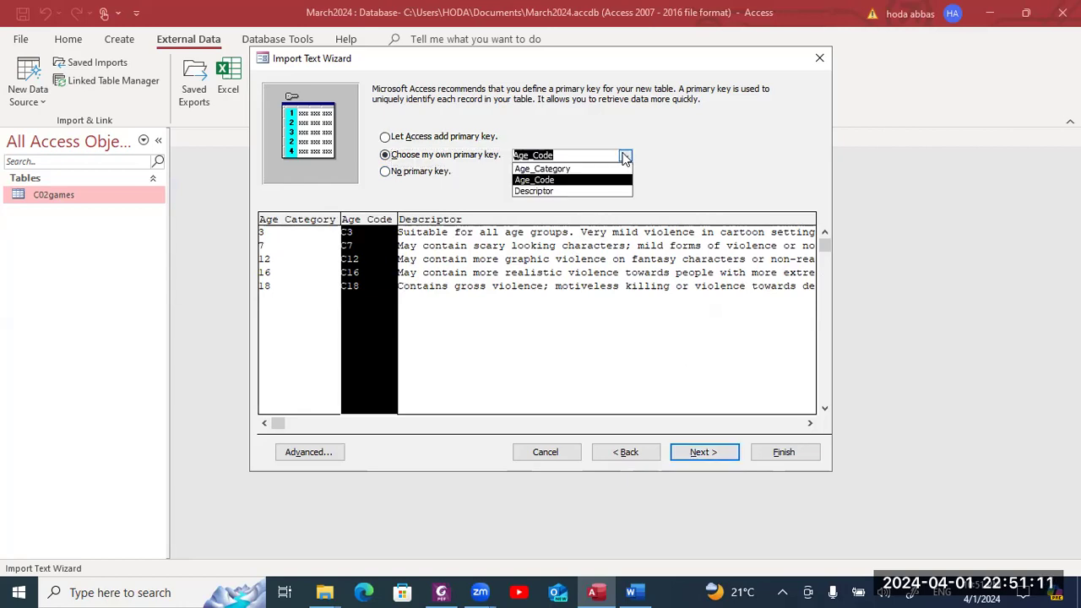
{"action": "left_click", "coordinate": [625, 155]}
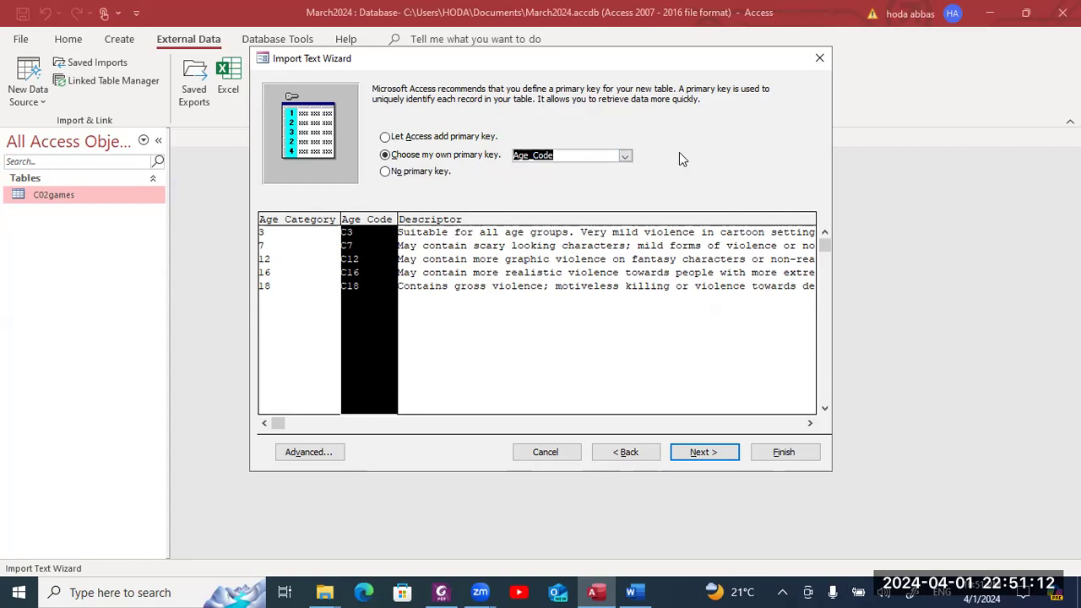
{"action": "left_click", "coordinate": [693, 453]}
{"action": "left_click", "coordinate": [767, 450]}
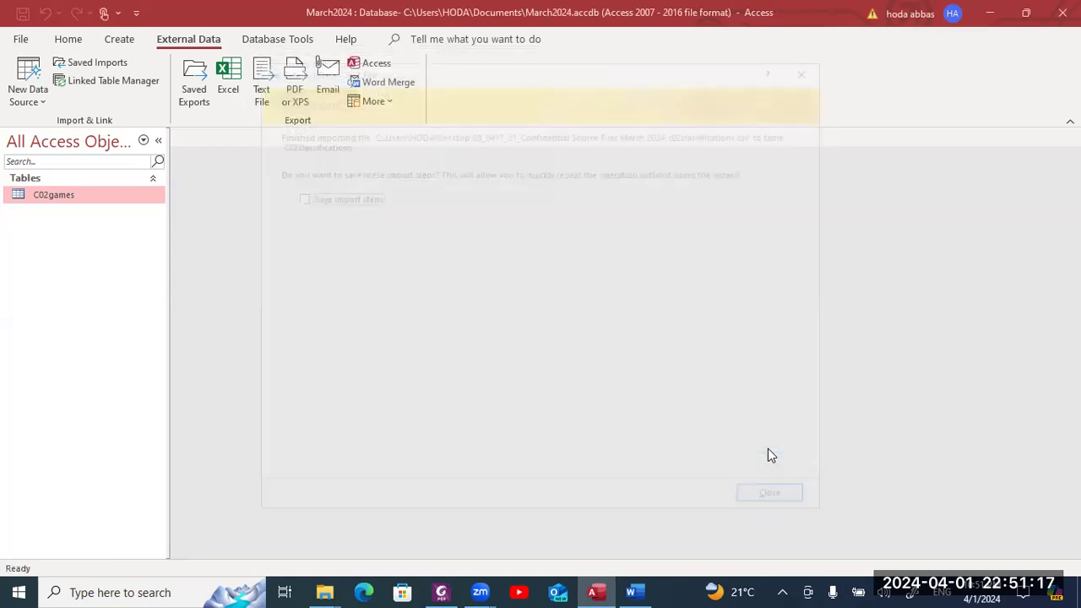
- Close the import confirmation without saving steps and check the exam paper task
{"action": "left_click", "coordinate": [778, 502]}
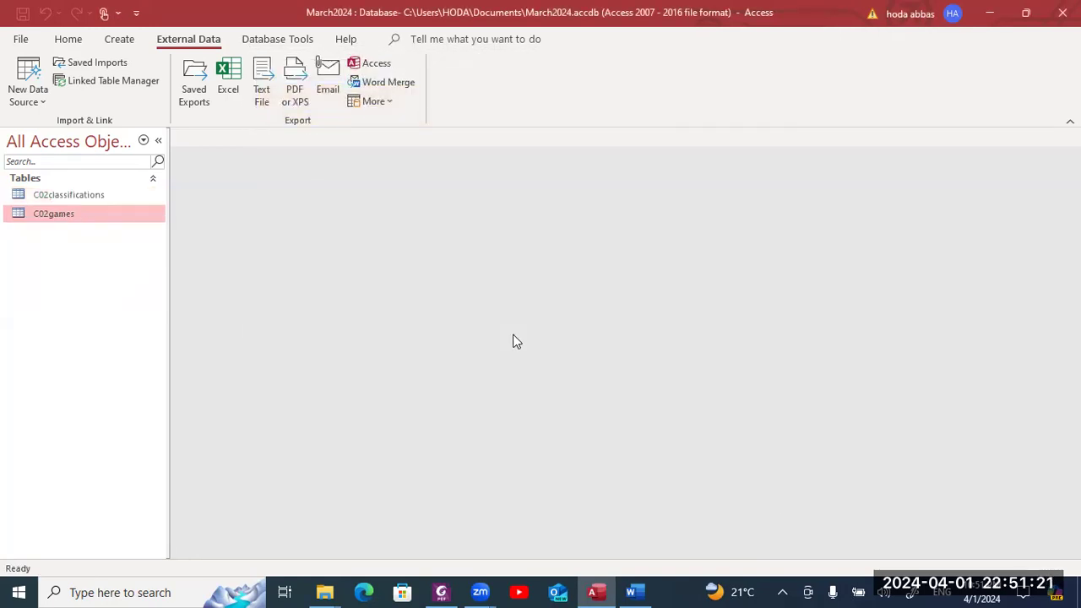
{"action": "key", "text": "alt+Tab"}
{"action": "scroll", "coordinate": [521, 326], "scroll_direction": "down", "scroll_amount": 1}
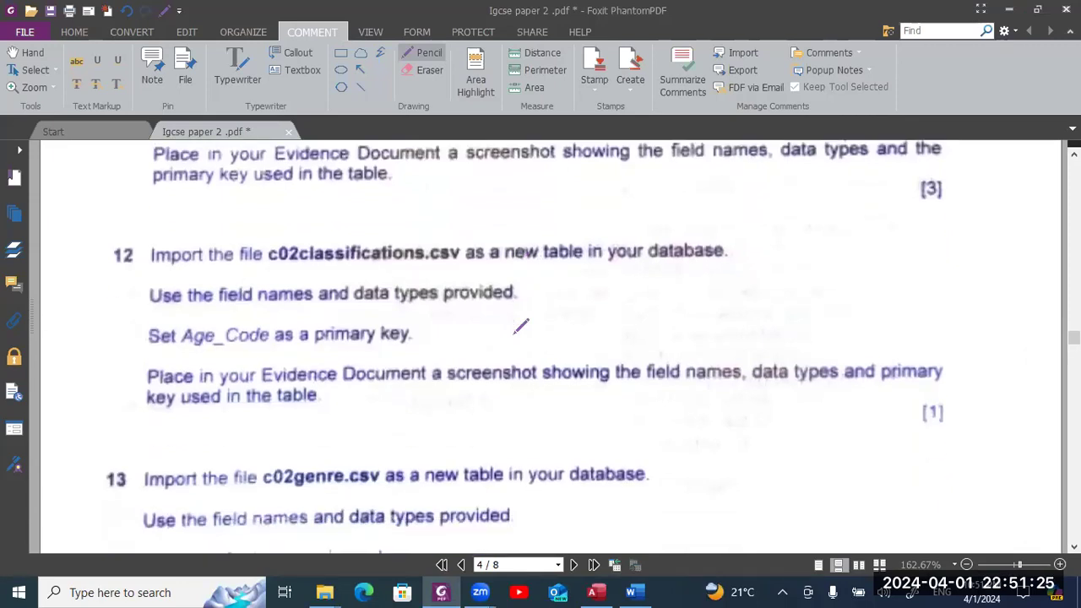
{"action": "key", "text": "alt+Tab"}
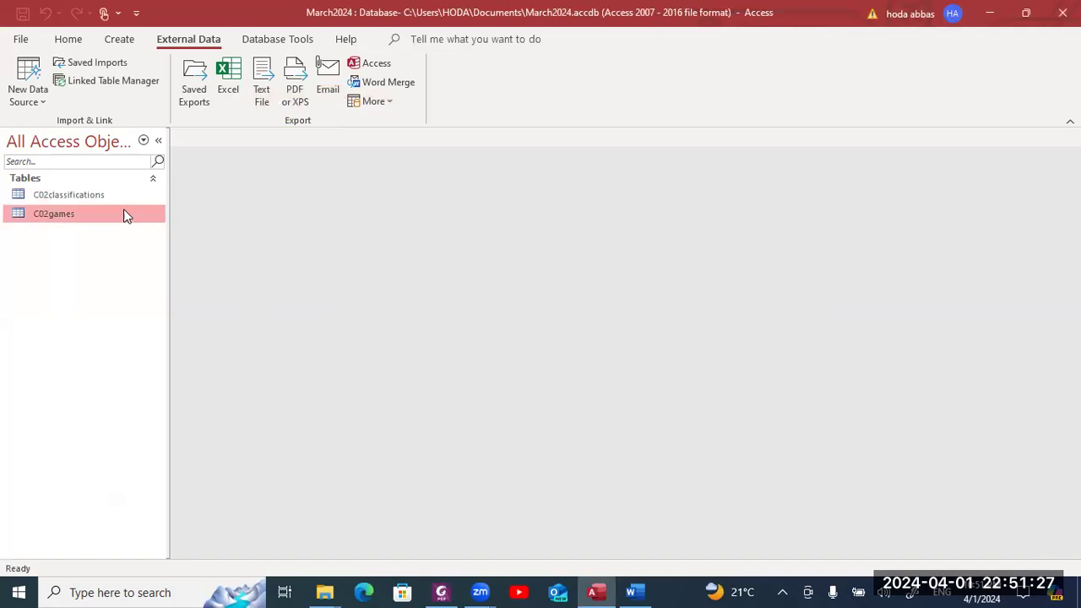
- Open C02classifications in Design View and review the Descriptor and Age_Code fields
{"action": "left_click", "coordinate": [101, 197]}
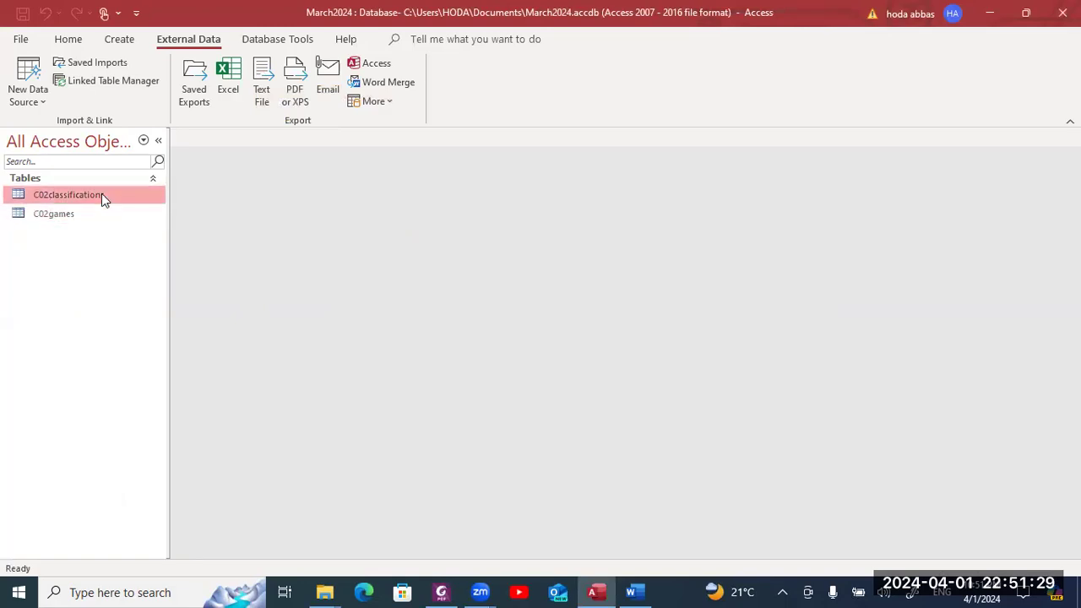
{"action": "right_click", "coordinate": [101, 193]}
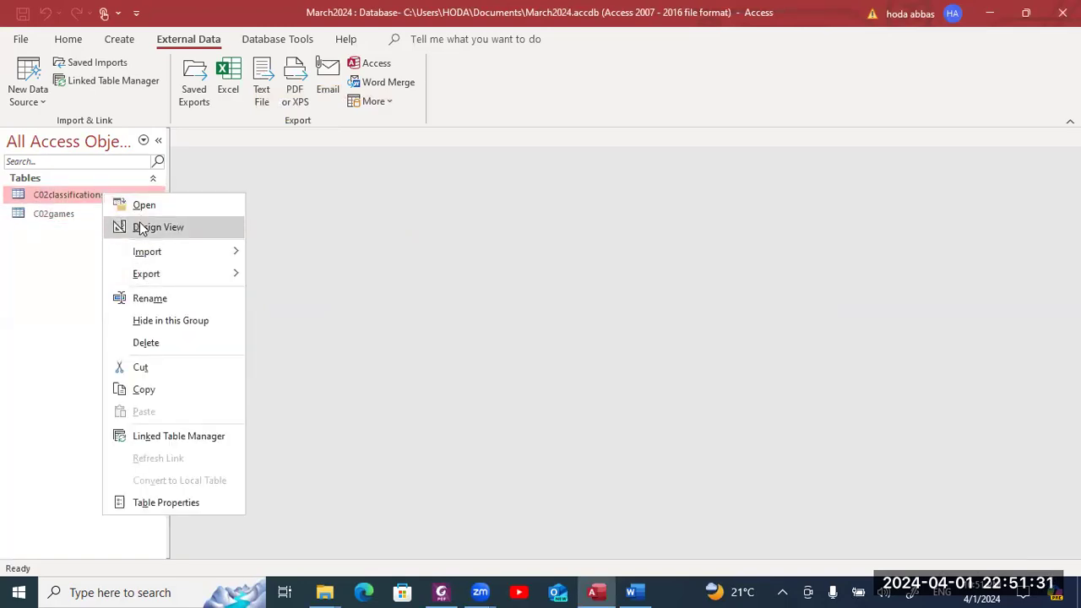
{"action": "left_click", "coordinate": [144, 228]}
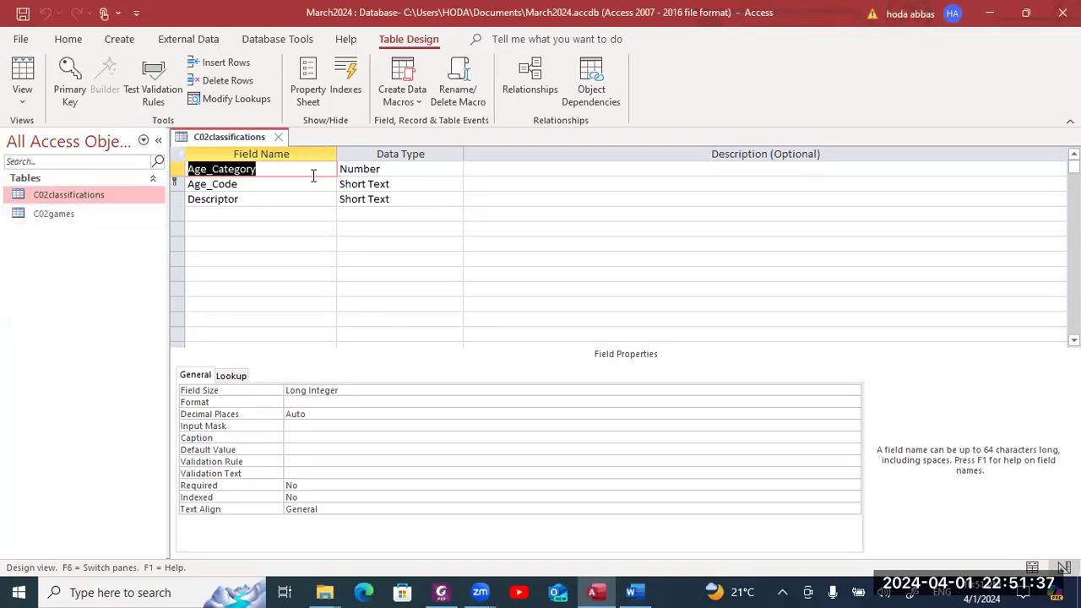
{"action": "left_click", "coordinate": [450, 203]}
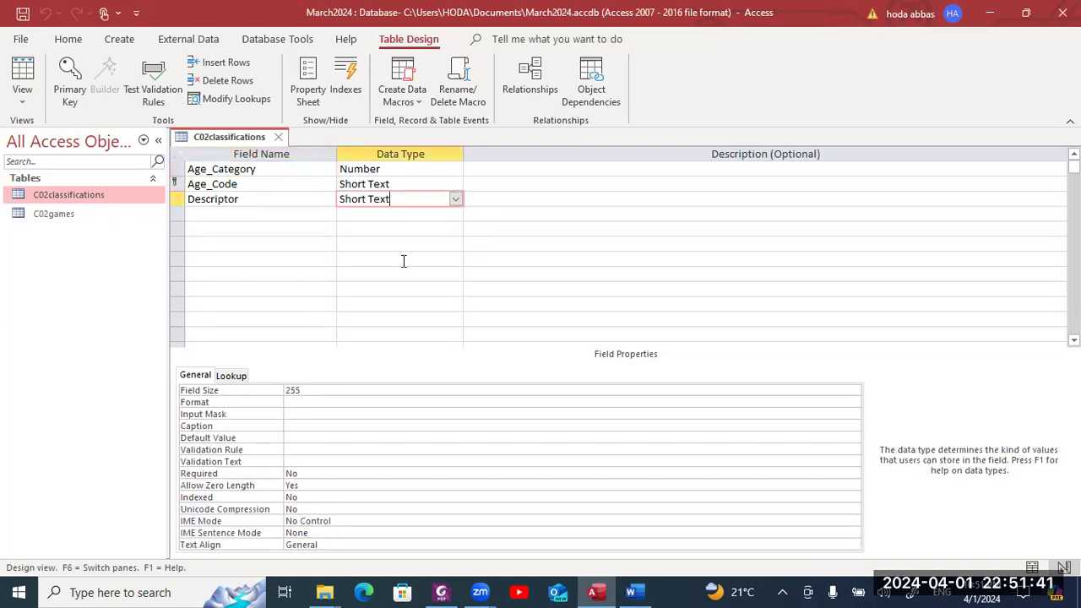
{"action": "left_click", "coordinate": [417, 184]}
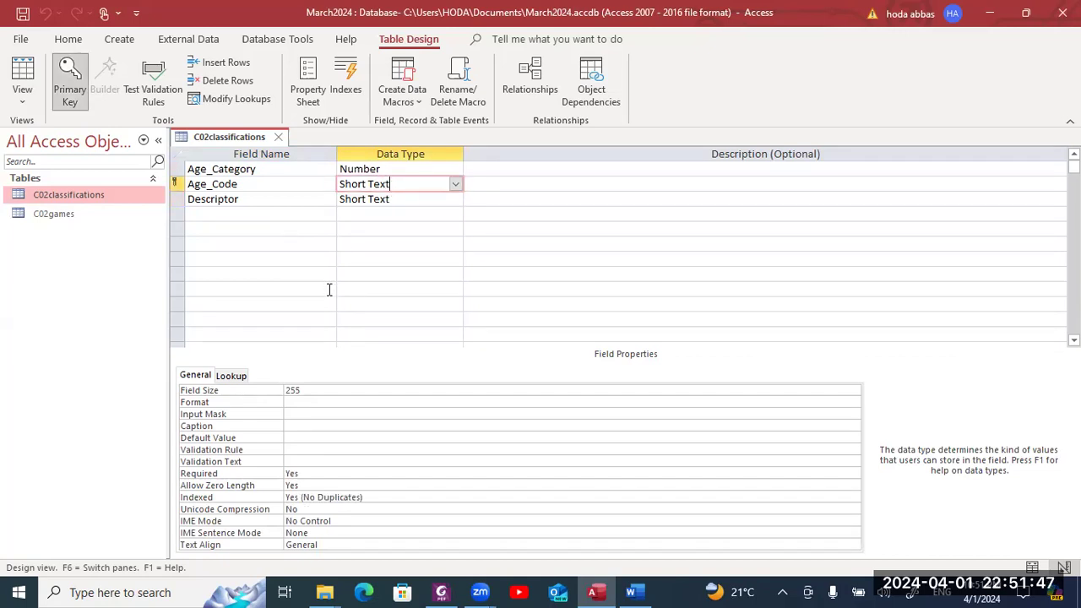
- Snip the C02classifications field names, data types and Age_Code primary key
{"action": "key", "text": "super+shift+s"}
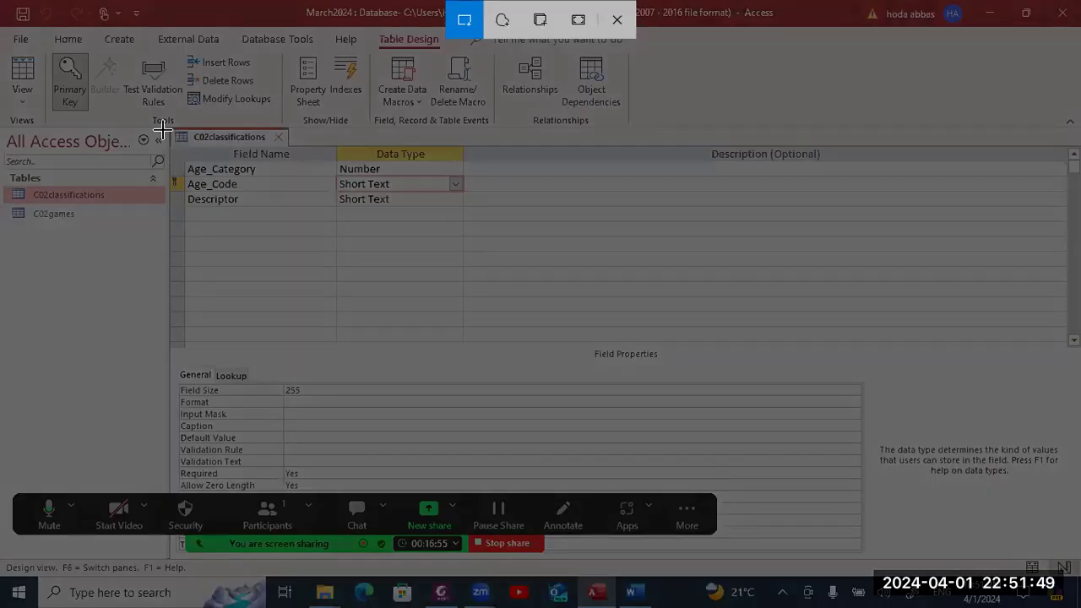
{"action": "left_click_drag", "start_coordinate": [163, 125], "coordinate": [516, 296]}
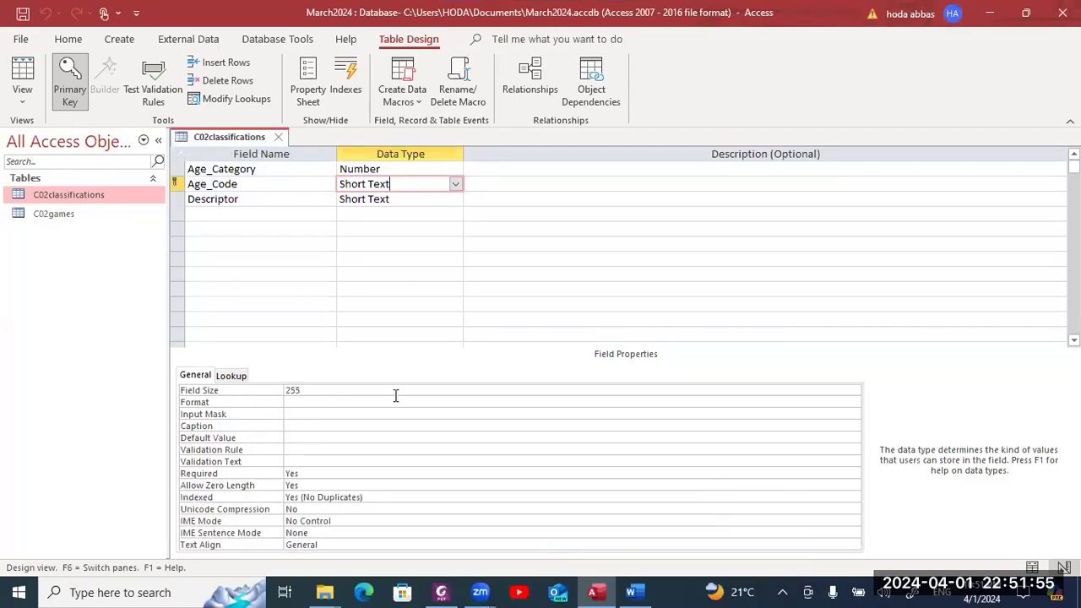
{"action": "key", "text": "alt+Tab"}
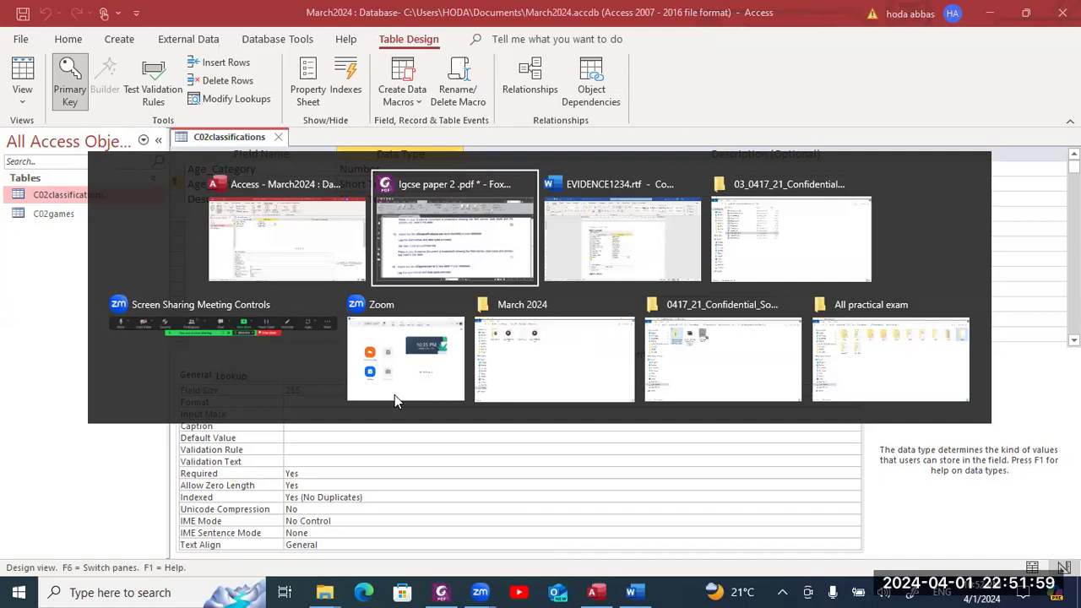
- Paste the C02classifications design under Step 12 evidence, then scroll the exam paper to question 13
{"action": "key", "text": "alt+Tab"}
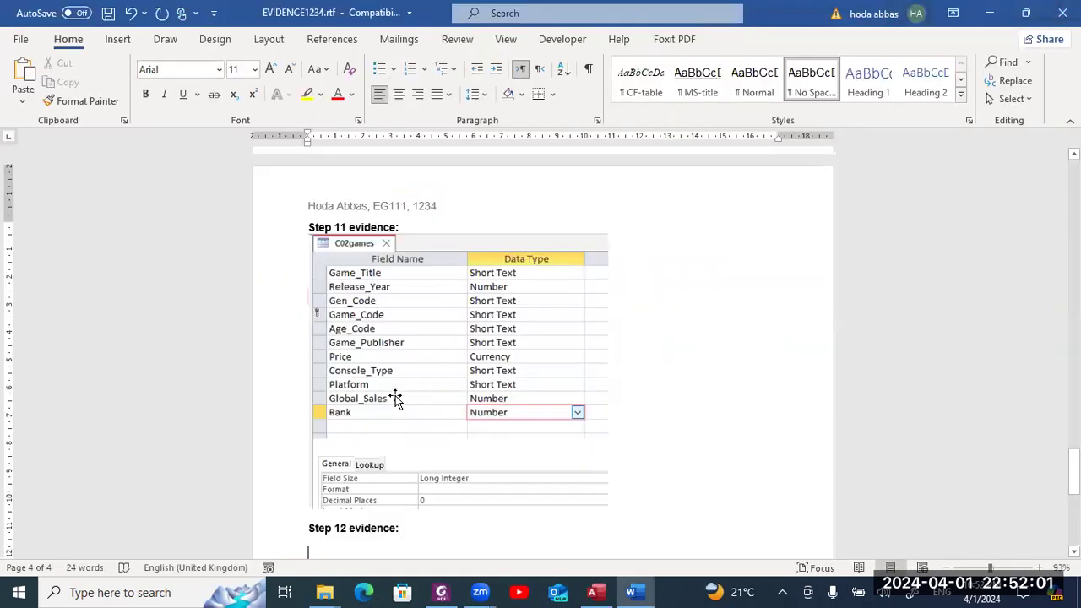
{"action": "key", "text": "alt+Tab"}
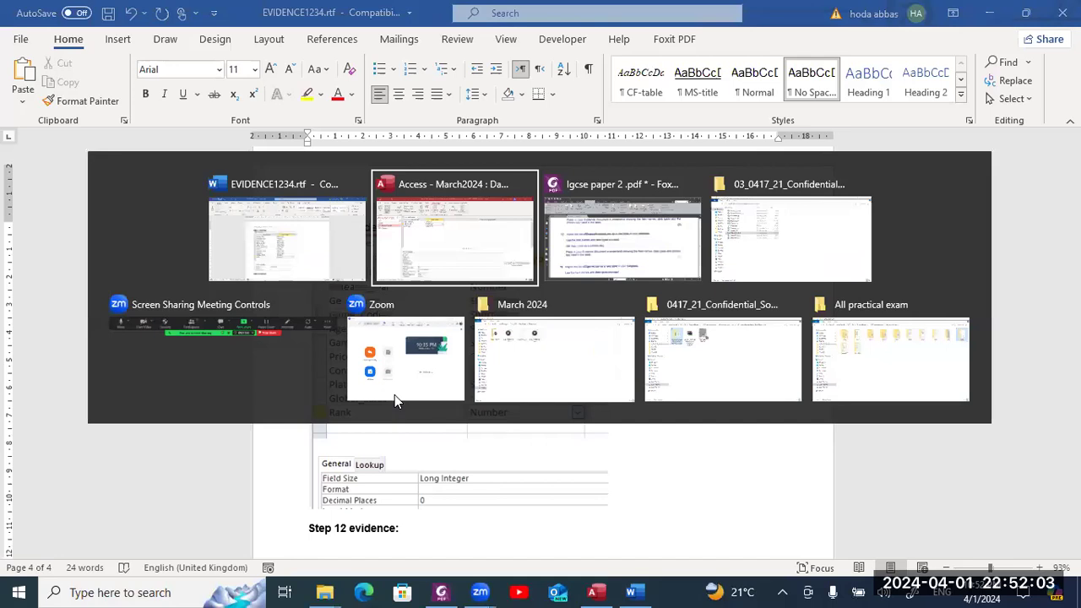
{"action": "key", "text": "Tab"}
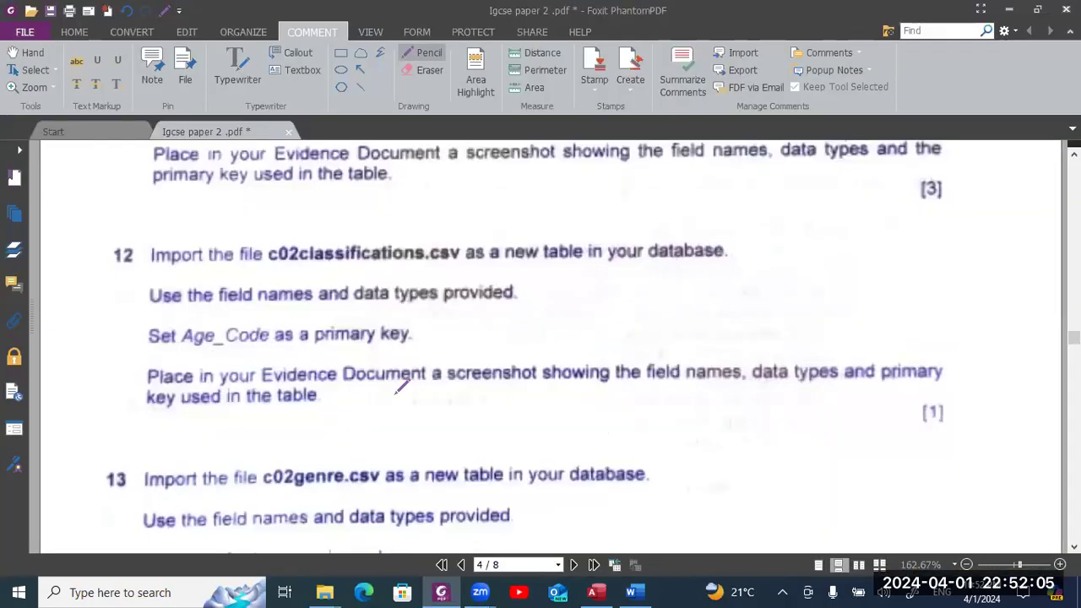
{"action": "key", "text": "alt+Tab"}
{"action": "scroll", "coordinate": [395, 399], "scroll_direction": "down", "scroll_amount": 3}
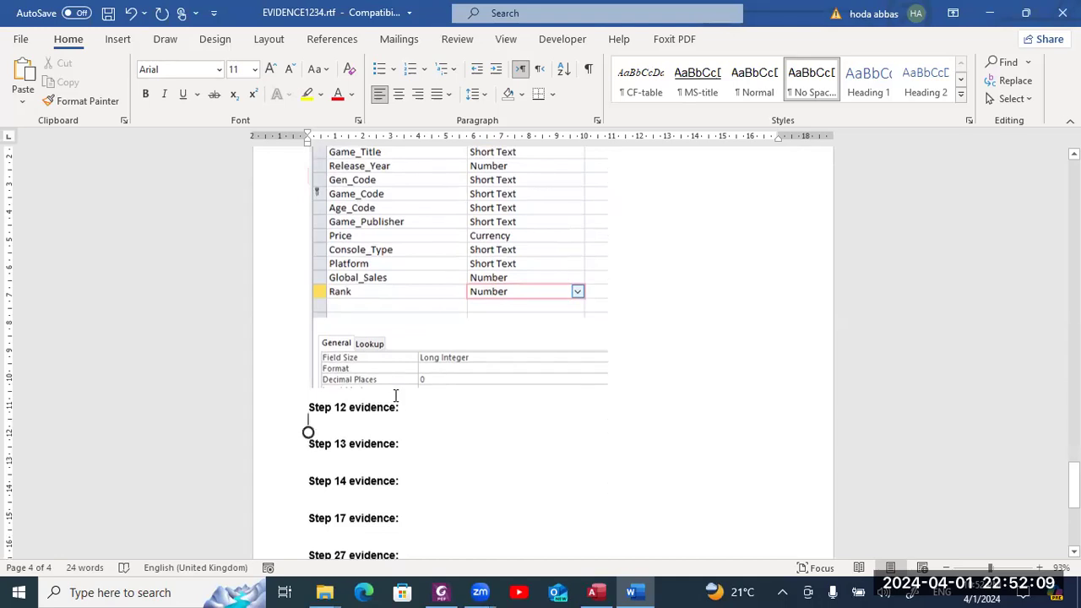
{"action": "key", "text": "ctrl+v"}
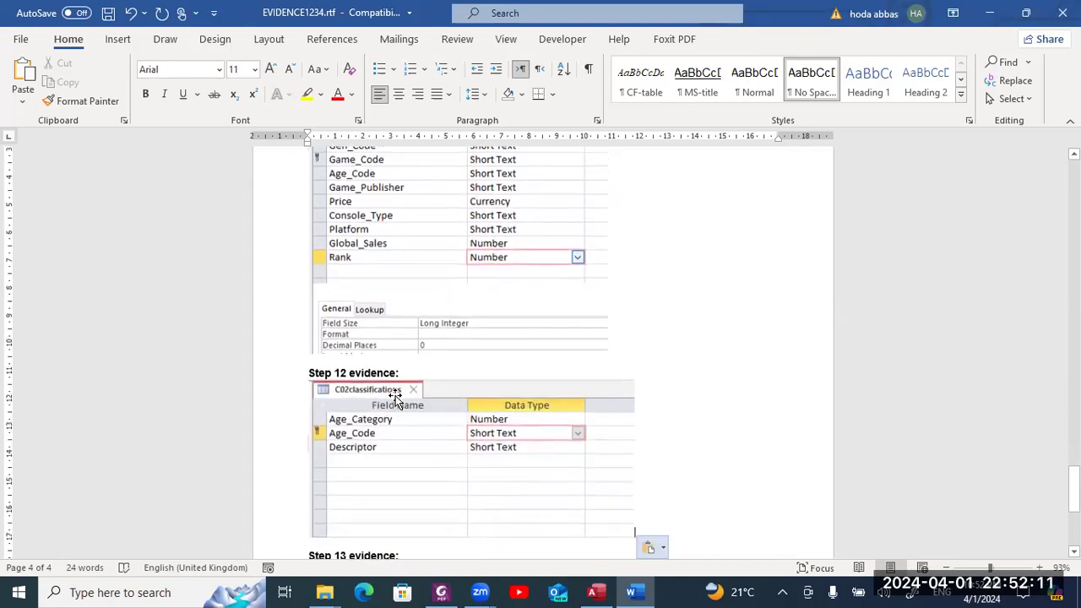
{"action": "key", "text": "alt+Tab"}
{"action": "scroll", "coordinate": [399, 387], "scroll_direction": "down", "scroll_amount": 4}
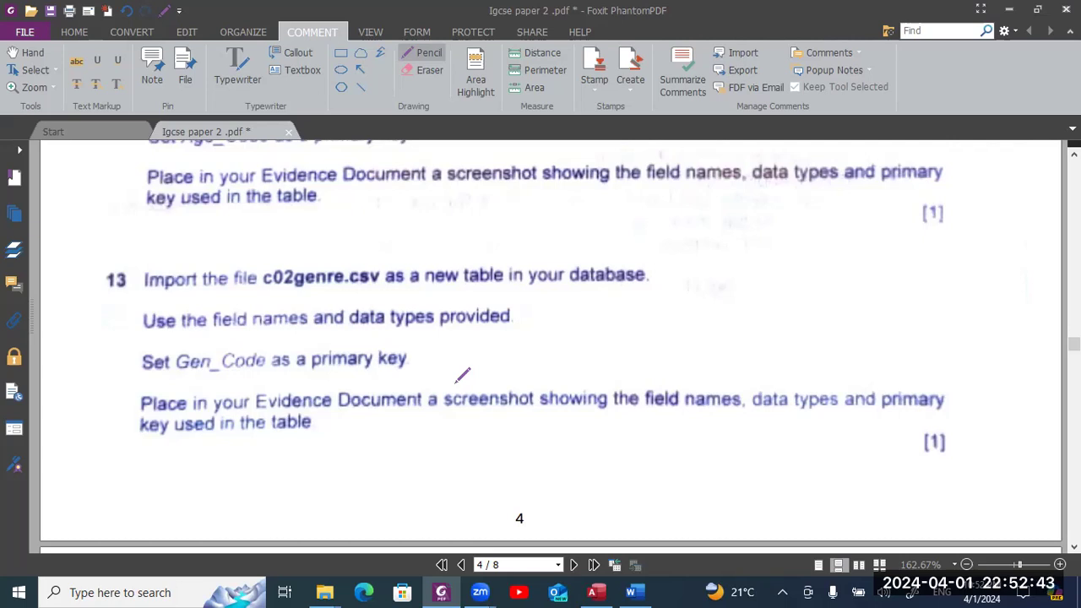
- Read question 13 on importing c02genre.csv with Gen_Code key, then return to Access
{"action": "scroll", "coordinate": [462, 375], "scroll_direction": "down", "scroll_amount": 2}
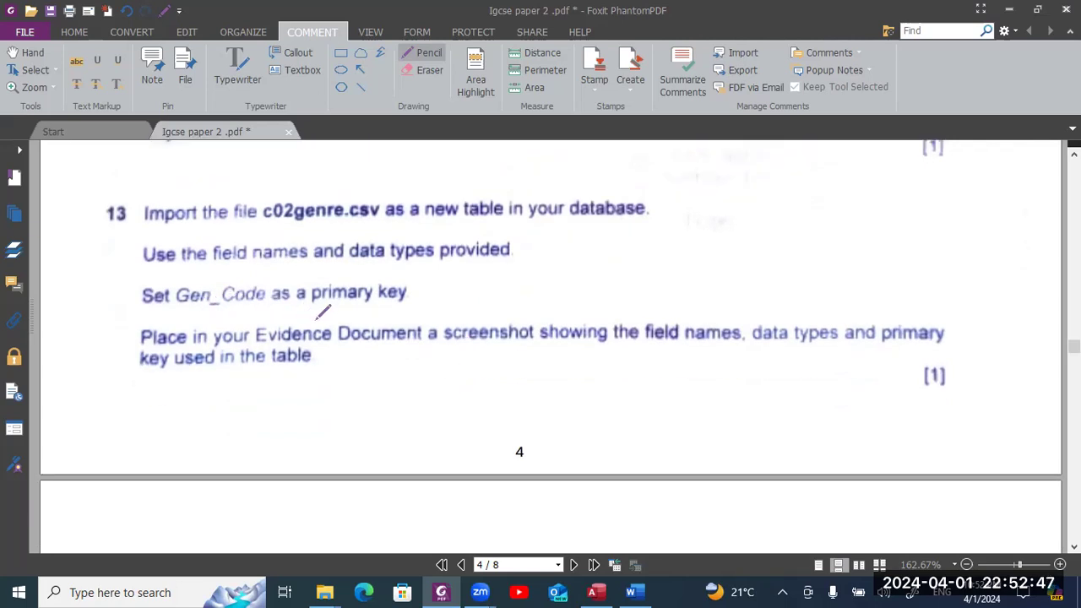
{"action": "key", "text": "alt+Tab"}
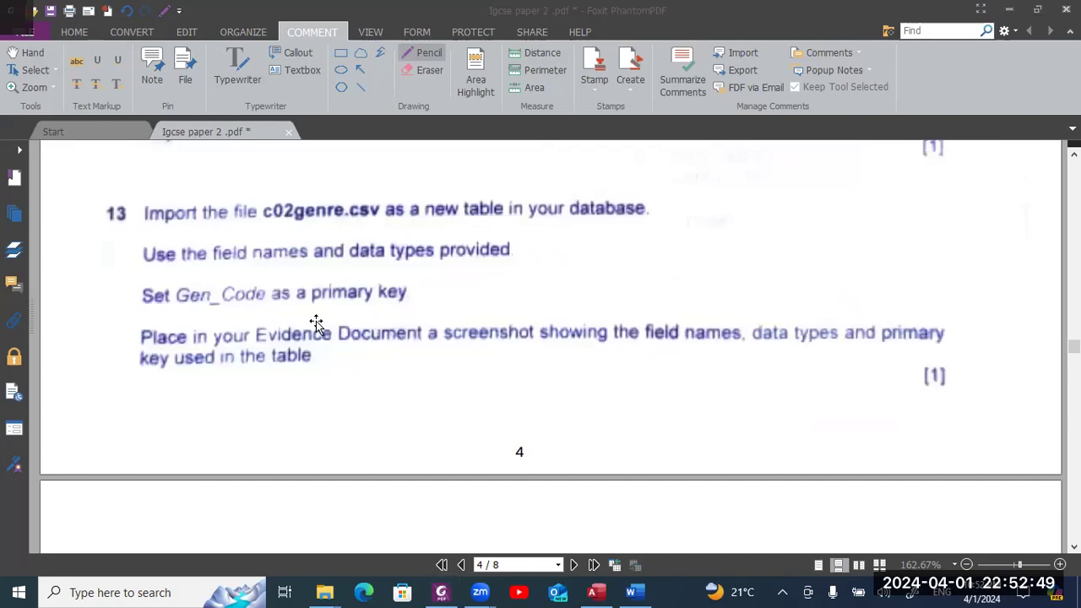
{"action": "key", "text": "alt+Tab"}
{"action": "key", "text": "alt+Tab"}
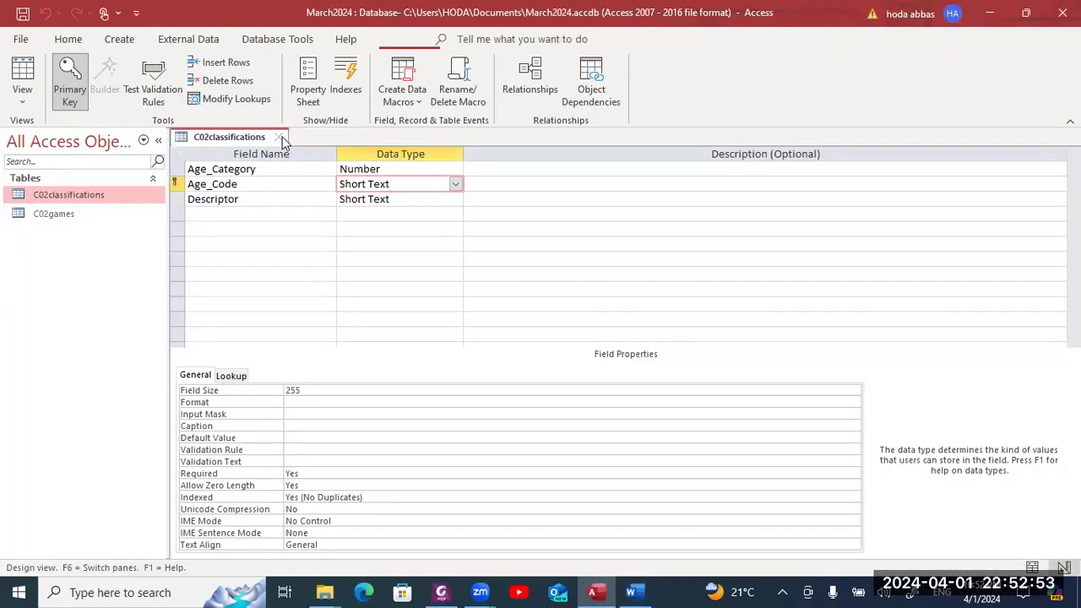
- Close the C02classifications design and choose c02genre.csv as the Text File import source
{"action": "left_click", "coordinate": [279, 138]}
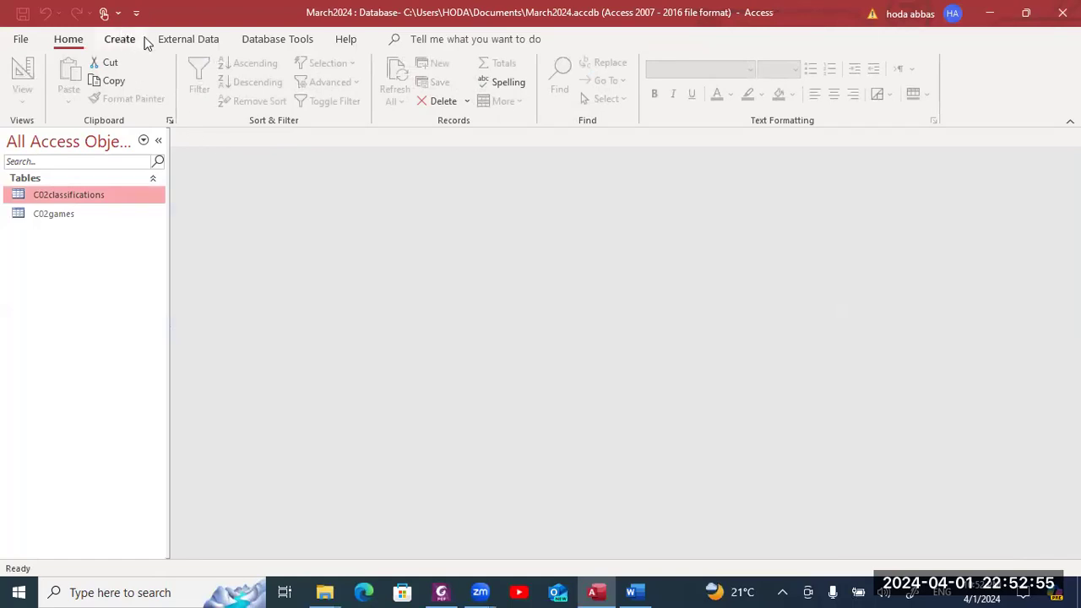
{"action": "left_click", "coordinate": [175, 40]}
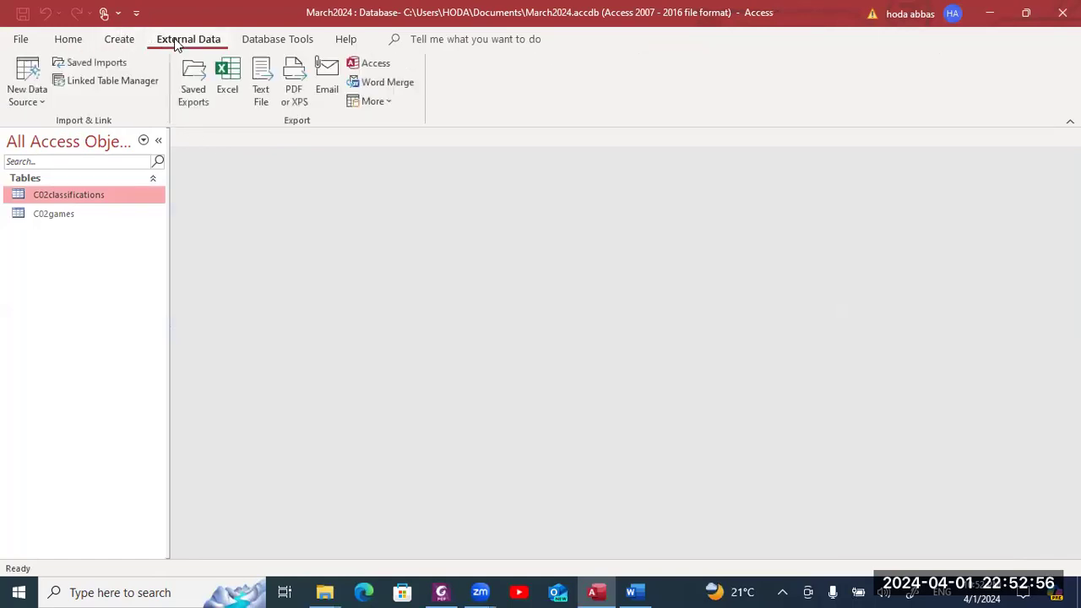
{"action": "left_click", "coordinate": [39, 94]}
{"action": "mouse_move", "coordinate": [44, 135]}
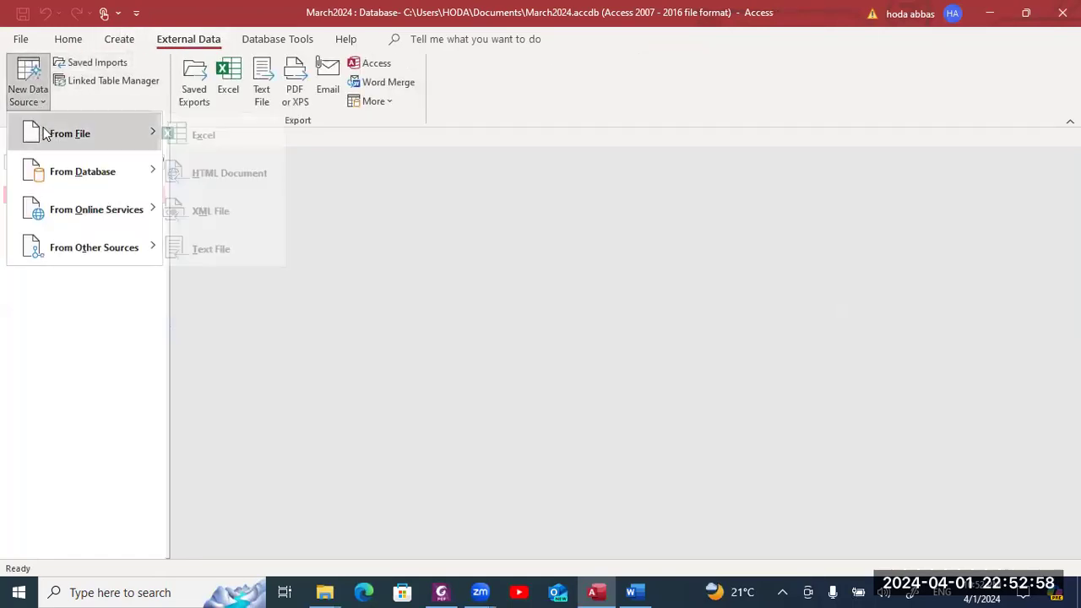
{"action": "left_click", "coordinate": [256, 246]}
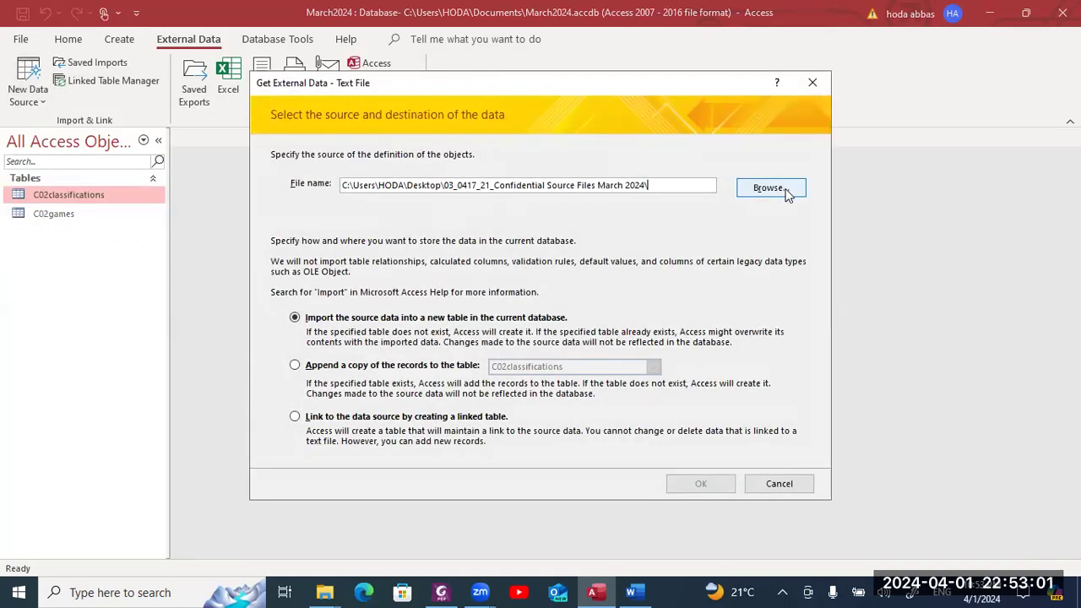
{"action": "left_click", "coordinate": [782, 189]}
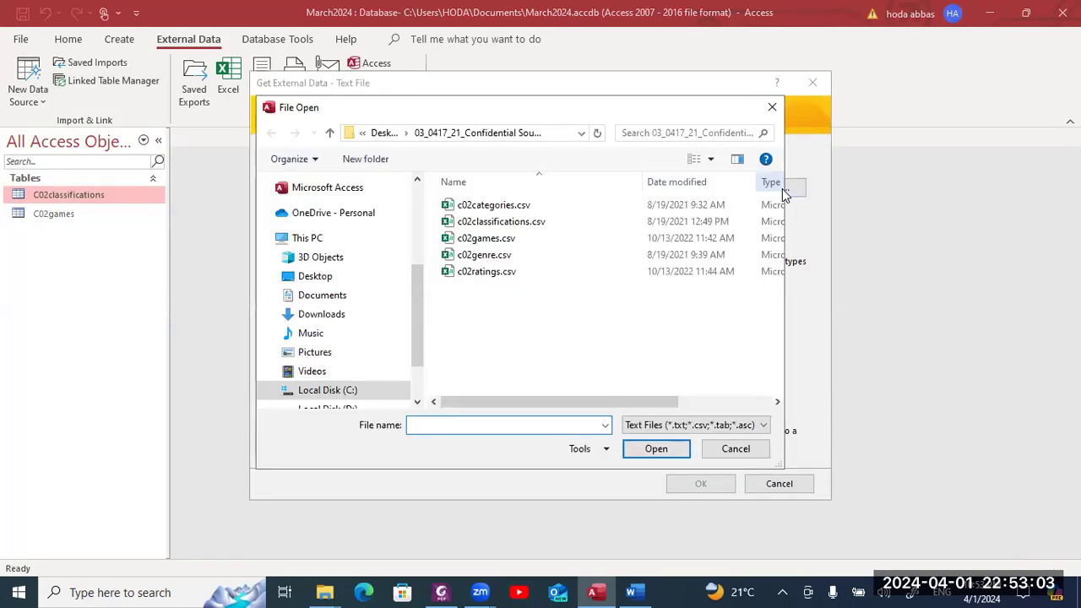
{"action": "left_click", "coordinate": [655, 260]}
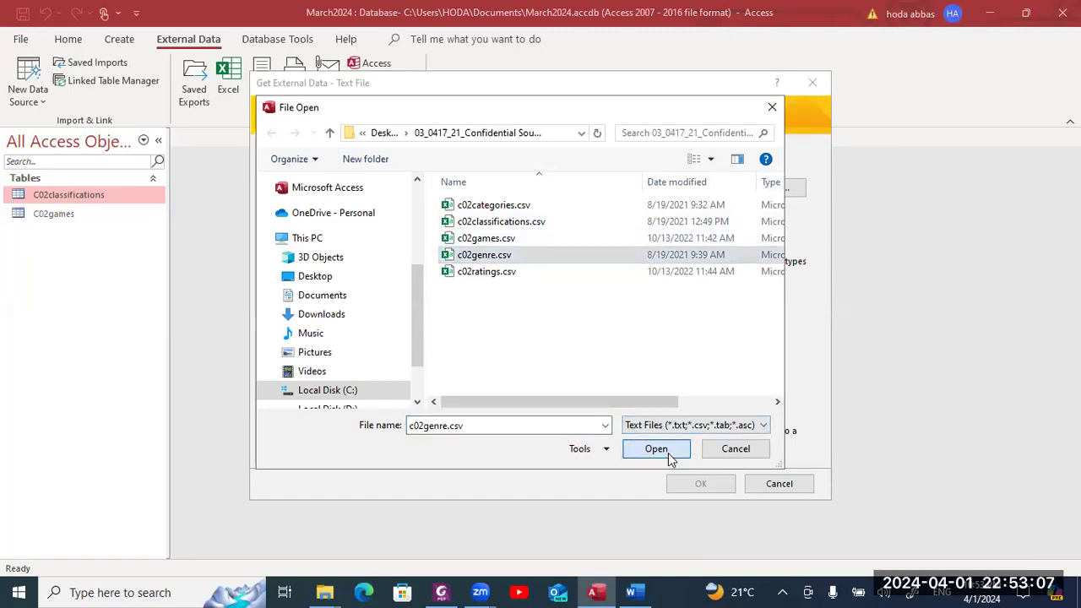
{"action": "left_click", "coordinate": [668, 453]}
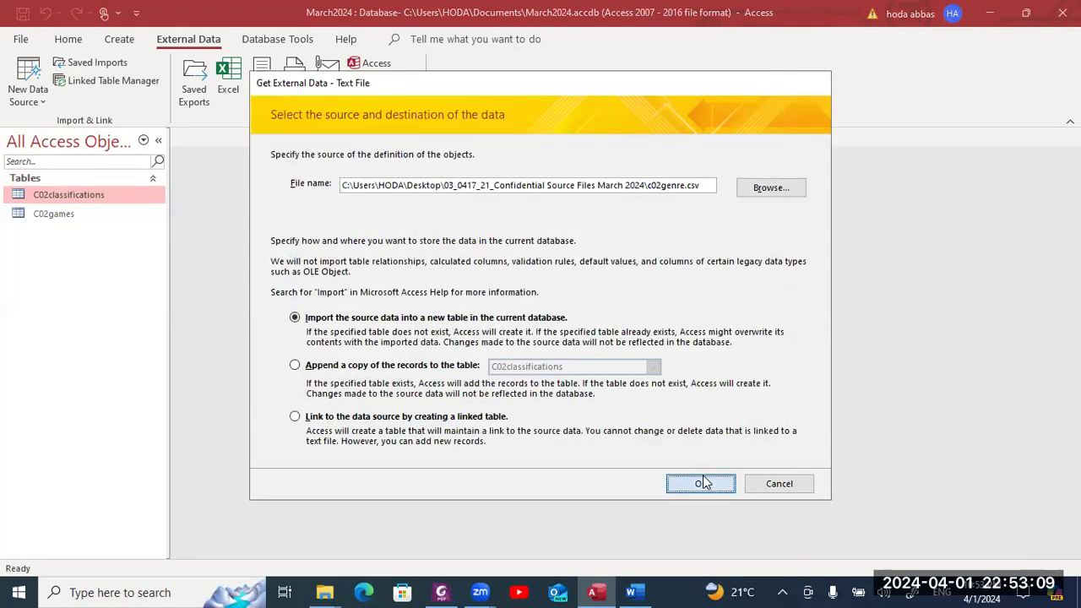
- Import into a new table with first-row field names and Gen_Code as primary key
{"action": "left_click", "coordinate": [703, 482]}
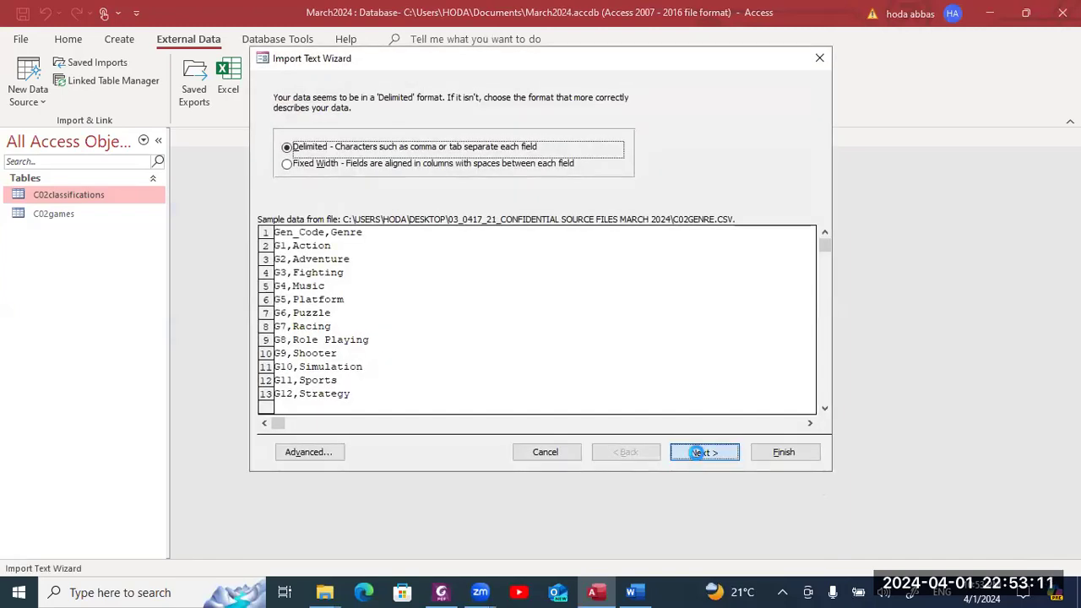
{"action": "left_click", "coordinate": [698, 452]}
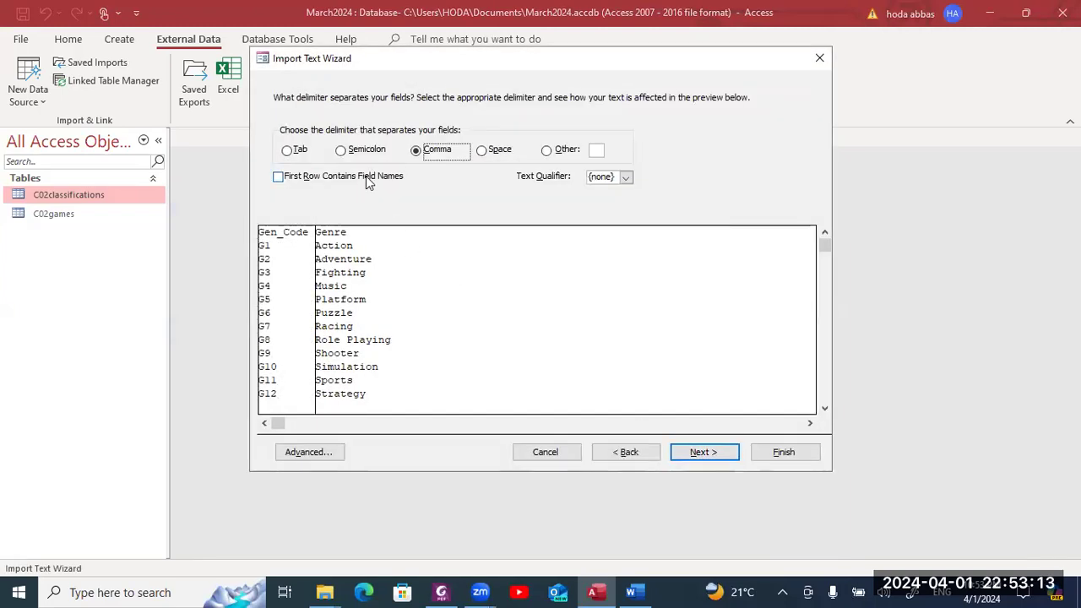
{"action": "left_click", "coordinate": [368, 181]}
{"action": "left_click", "coordinate": [692, 447]}
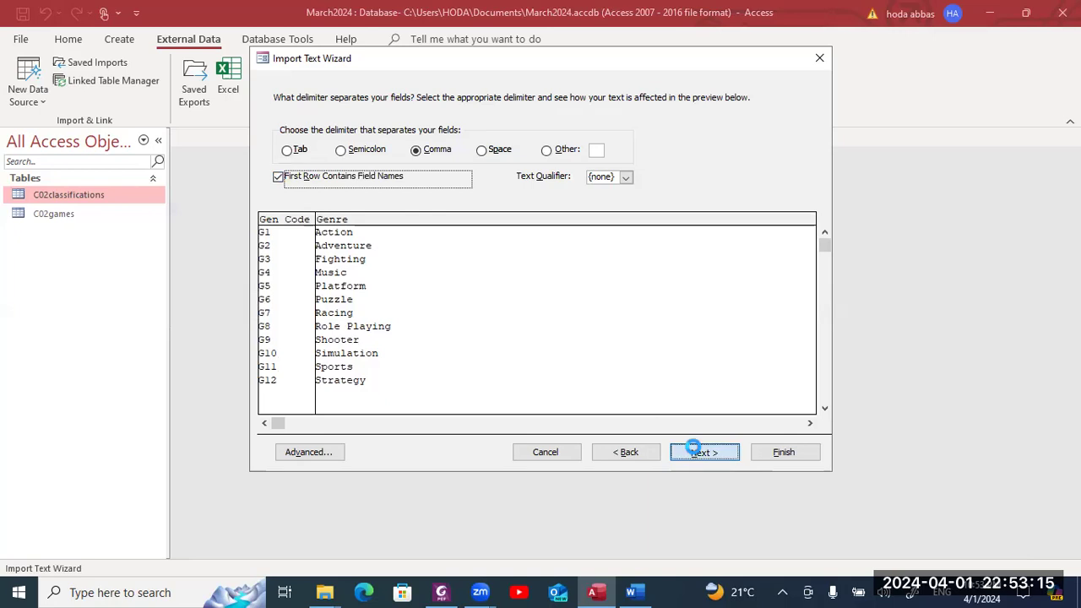
{"action": "left_click", "coordinate": [694, 450]}
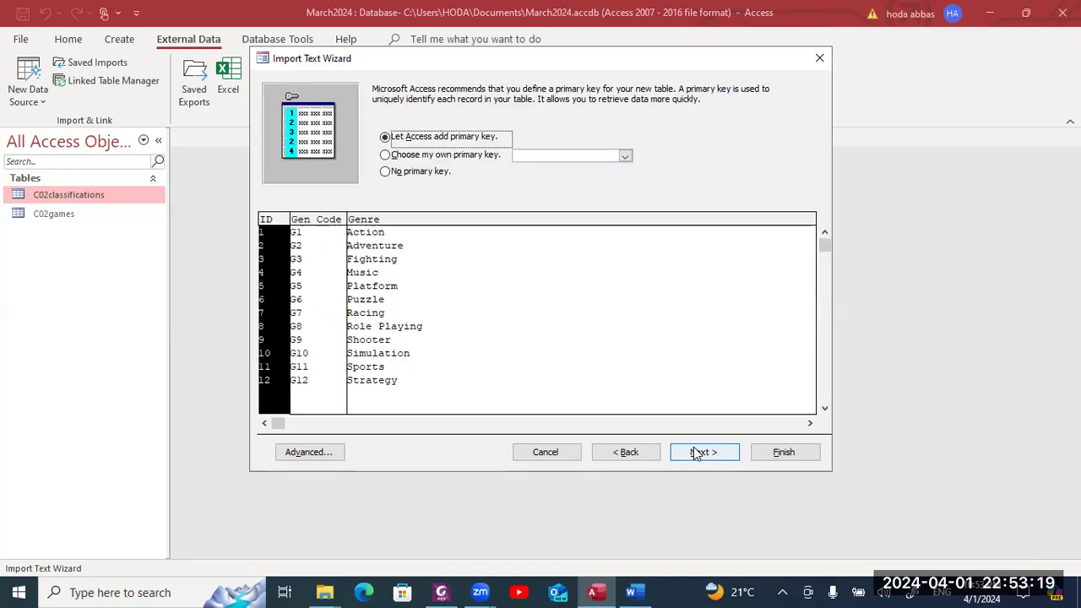
{"action": "left_click", "coordinate": [454, 160]}
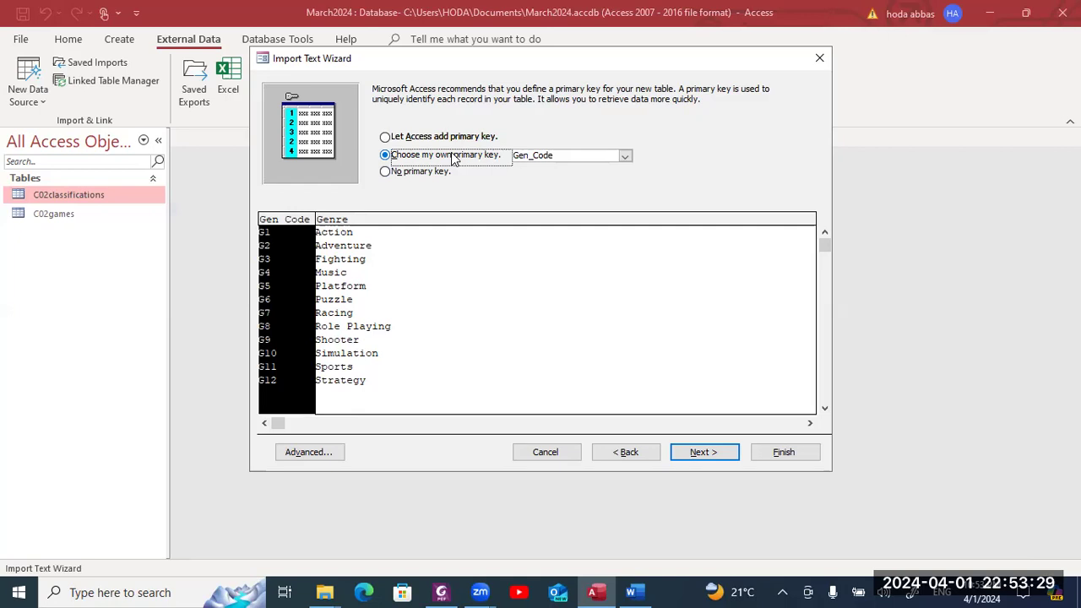
{"action": "key", "text": "alt+Tab"}
{"action": "key", "text": "alt+Tab"}
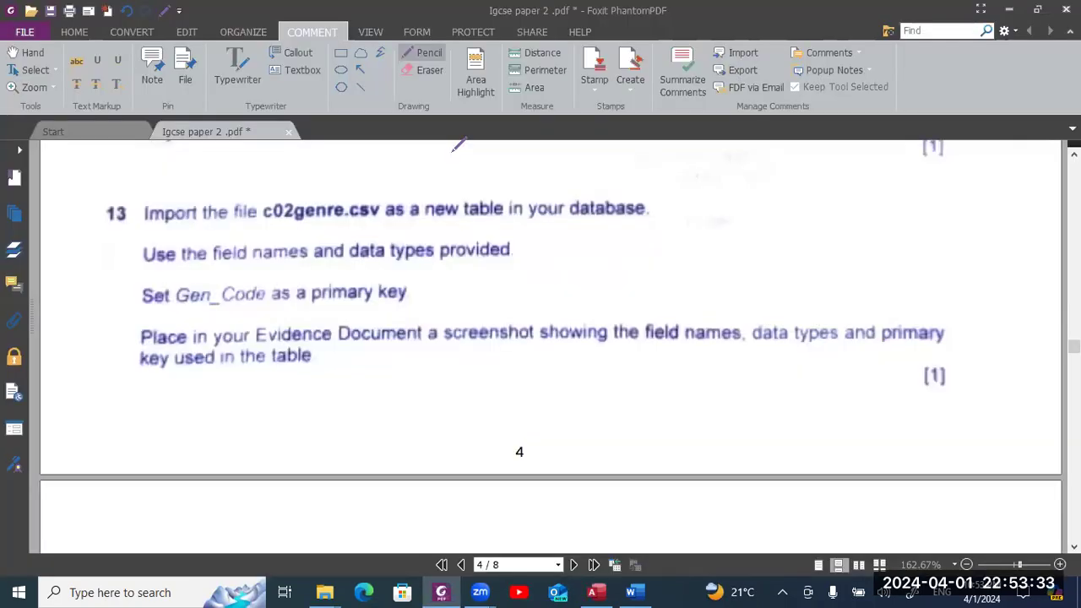
{"action": "key", "text": "alt+Tab"}
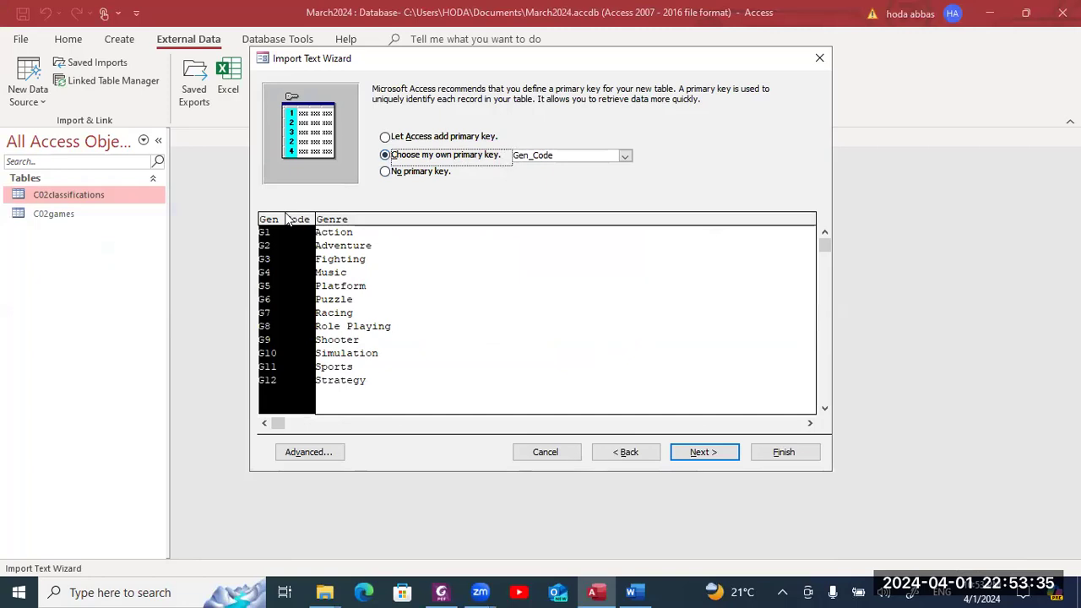
{"action": "left_click", "coordinate": [697, 453]}
{"action": "left_click", "coordinate": [781, 450]}
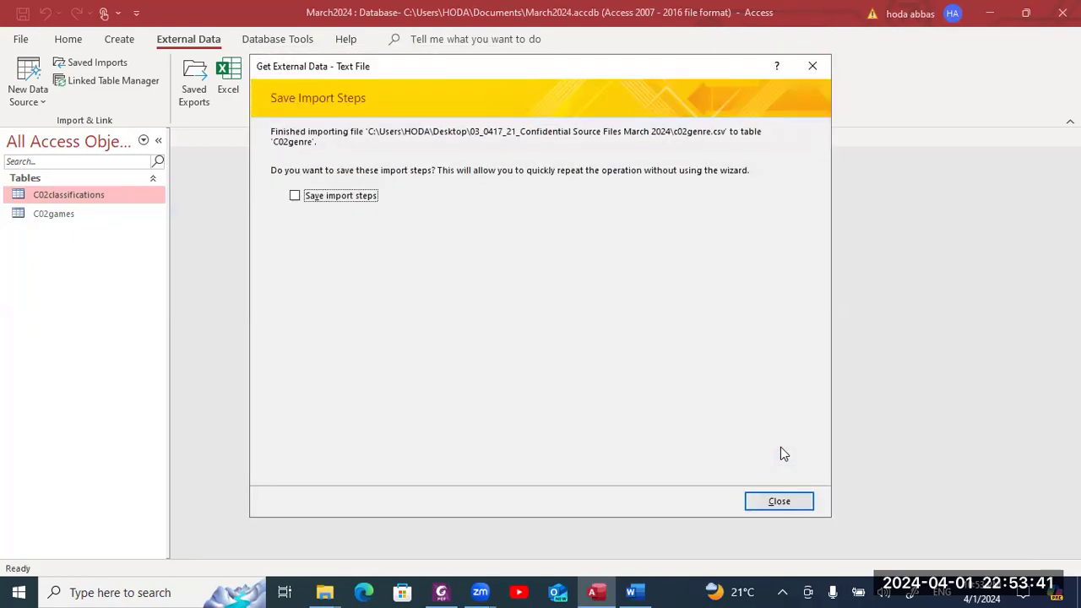
- Dismiss the import summary without saving steps and recheck the exam question
{"action": "left_click", "coordinate": [779, 502]}
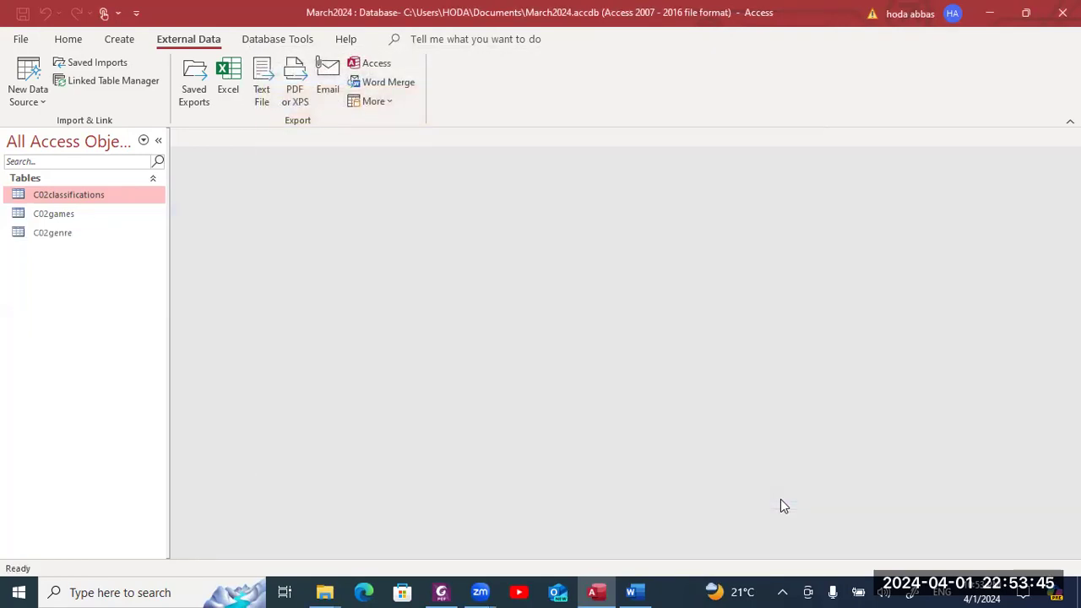
{"action": "key", "text": "alt+Tab"}
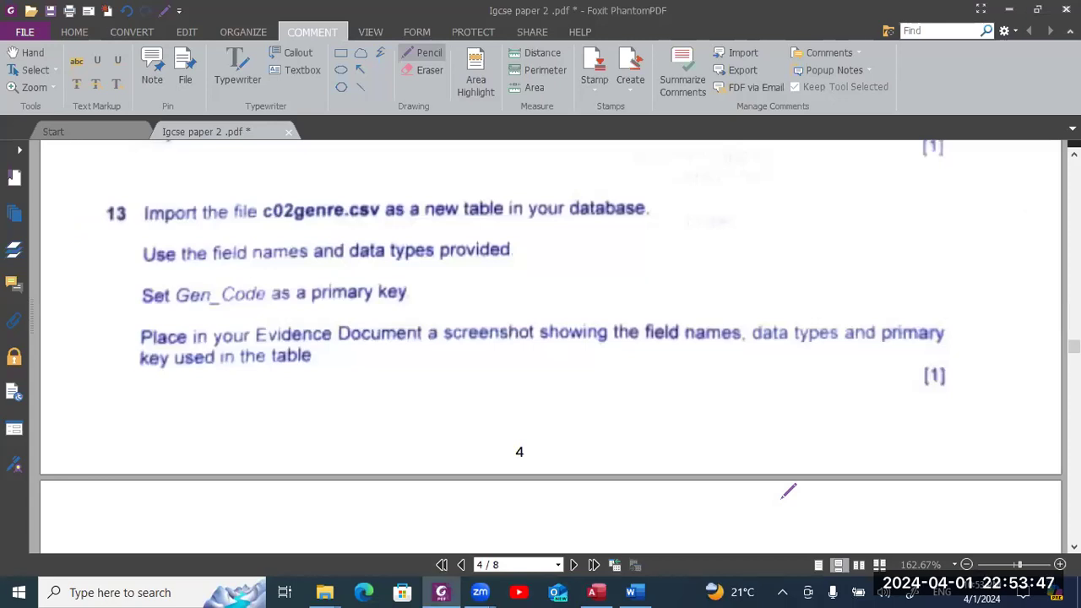
{"action": "key", "text": "alt+Tab"}
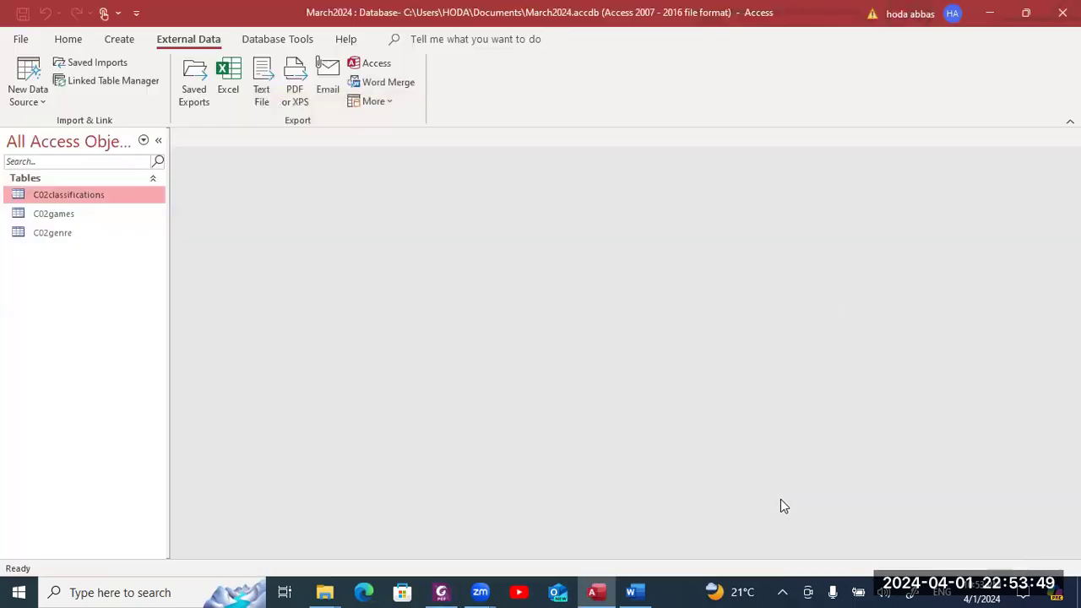
- Open C02genre in Design view with Gen_Code's data type selected, and begin a screen snip
{"action": "left_click", "coordinate": [133, 237]}
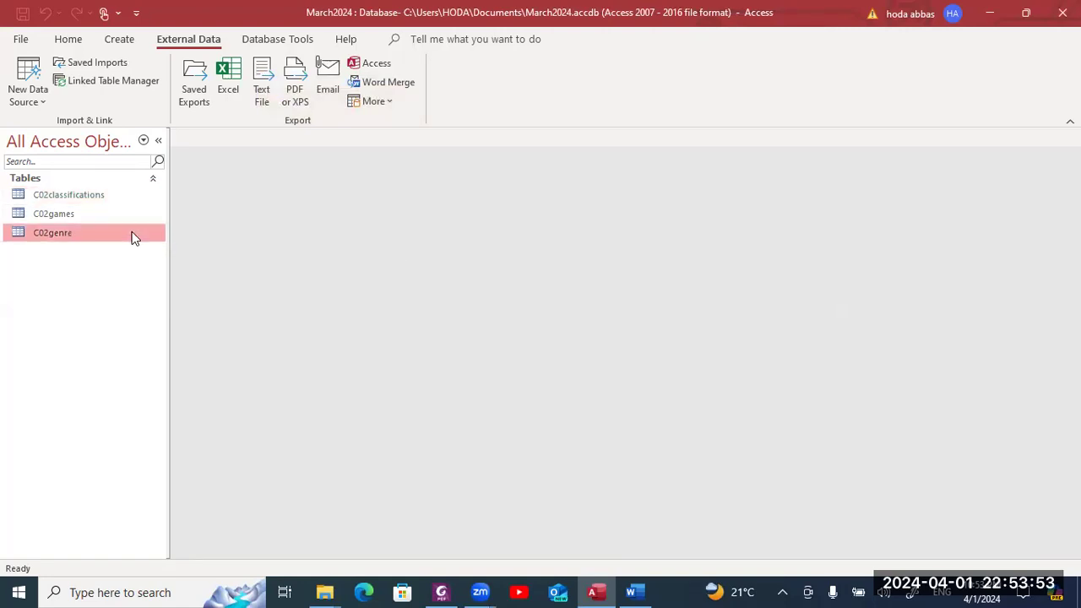
{"action": "right_click", "coordinate": [133, 236]}
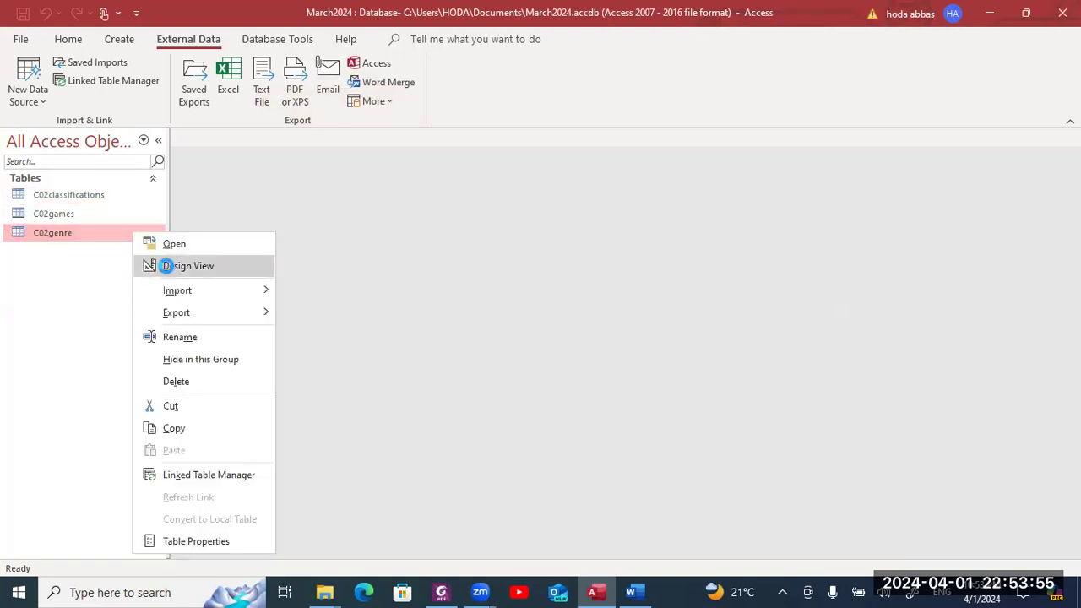
{"action": "left_click", "coordinate": [167, 266]}
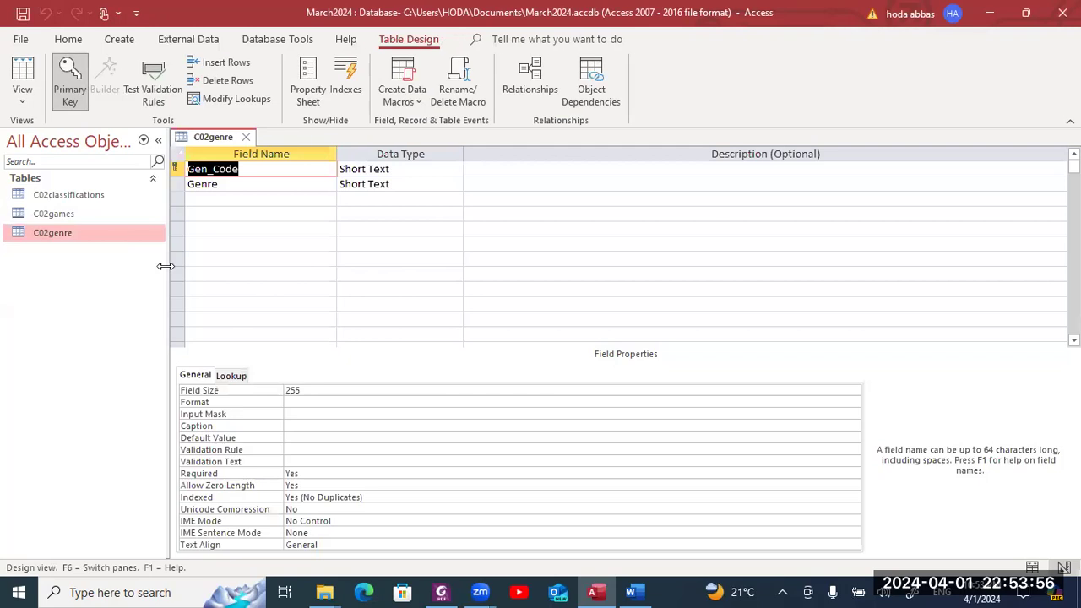
{"action": "left_click", "coordinate": [437, 171]}
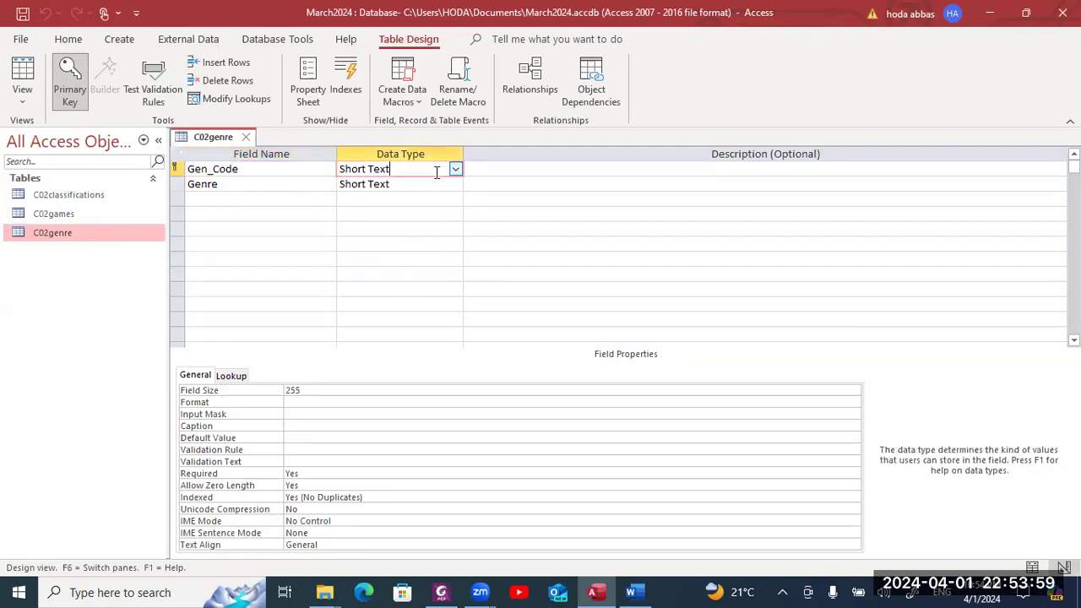
{"action": "key", "text": "super+shift+s"}
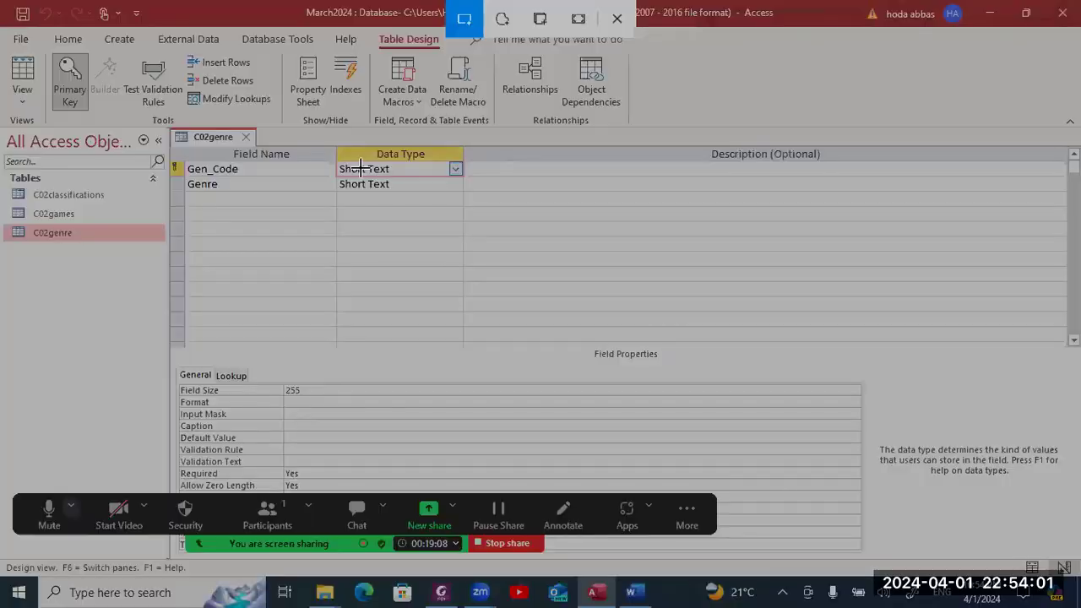
- Paste a snip of the C02genre design under Step 13 in EVIDENCE1234.rtf, then close the design
{"action": "left_click_drag", "start_coordinate": [168, 123], "coordinate": [478, 304]}
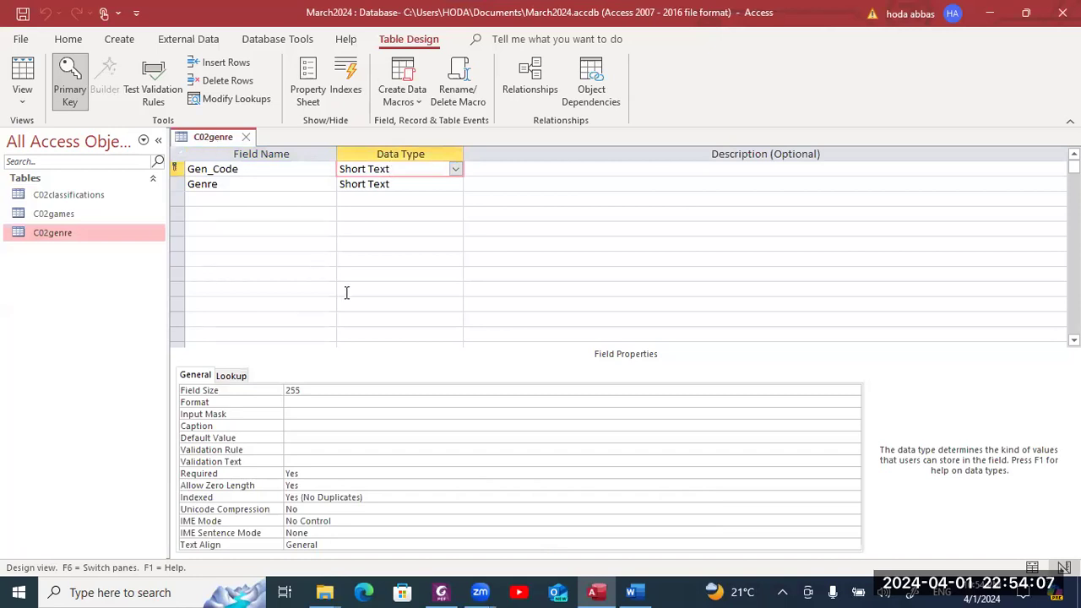
{"action": "key", "text": "alt+Tab"}
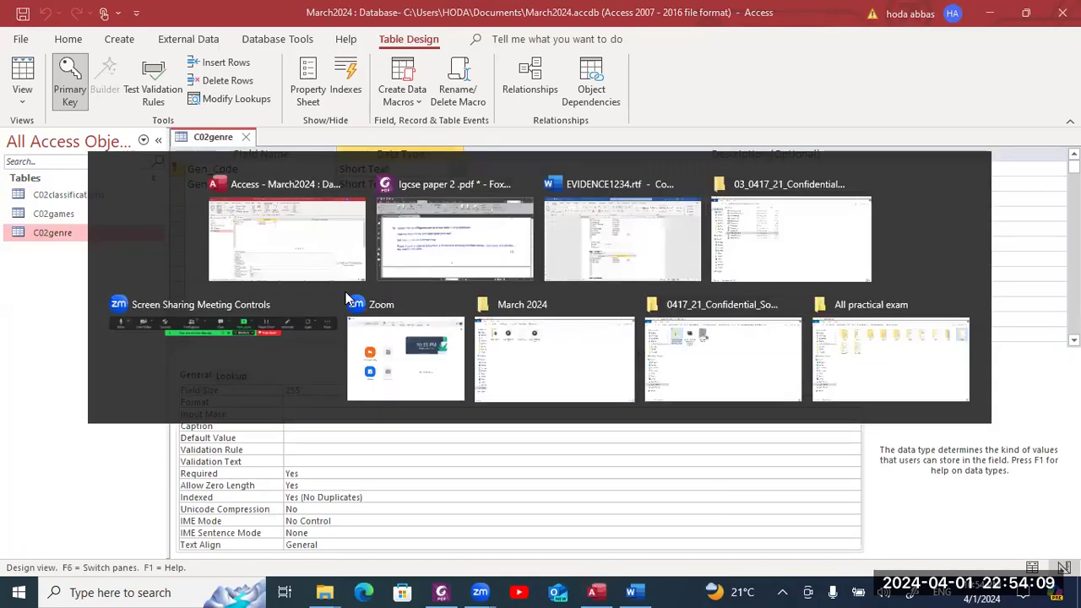
{"action": "key", "text": "alt+Tab"}
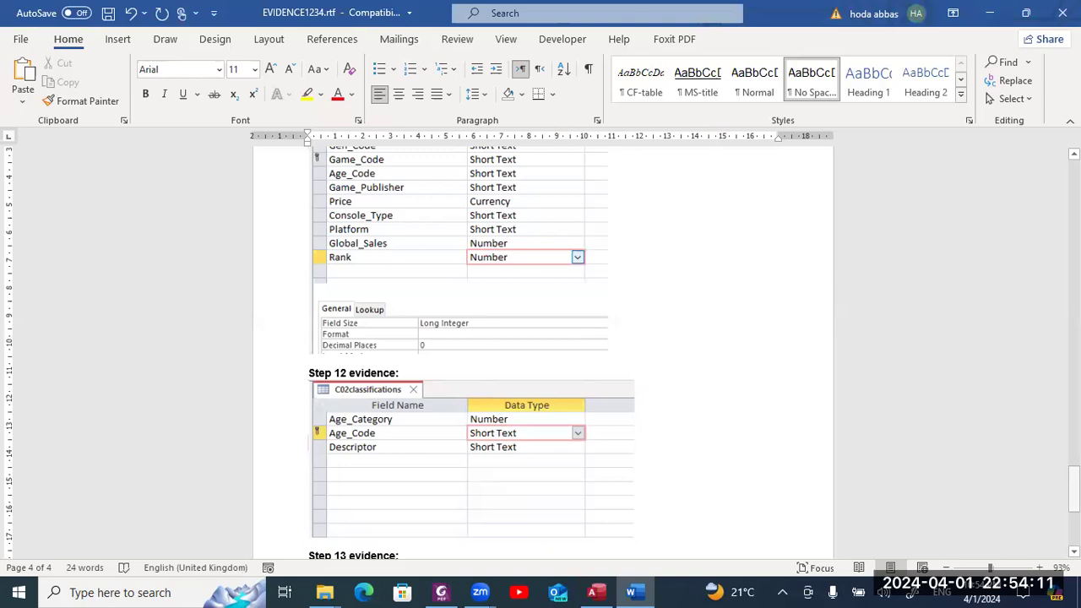
{"action": "scroll", "coordinate": [540, 355], "scroll_direction": "down", "scroll_amount": 3}
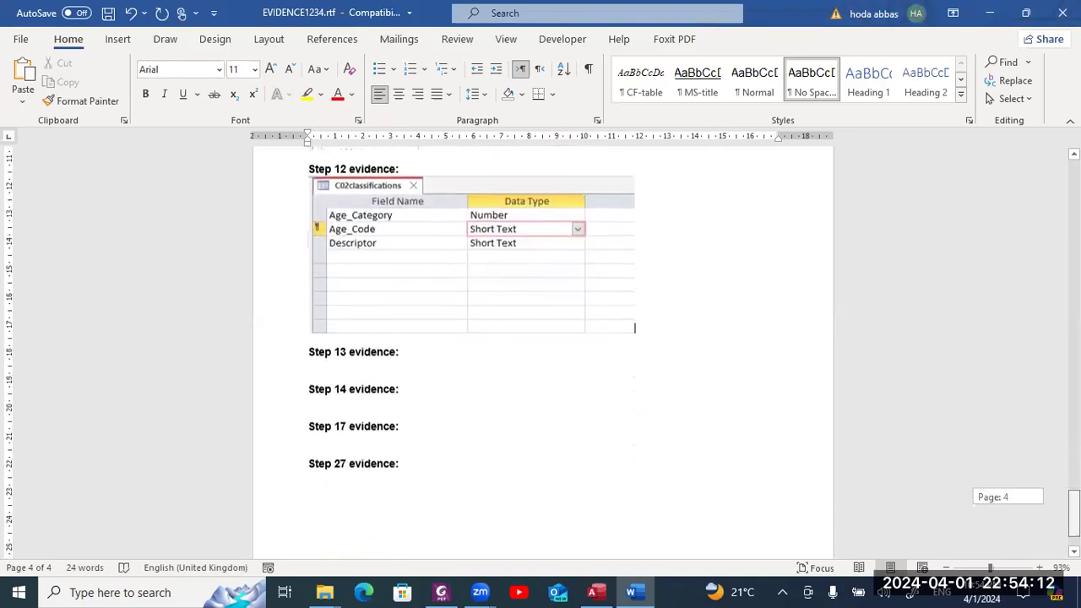
{"action": "left_click", "coordinate": [399, 363]}
{"action": "key", "text": "ctrl+v"}
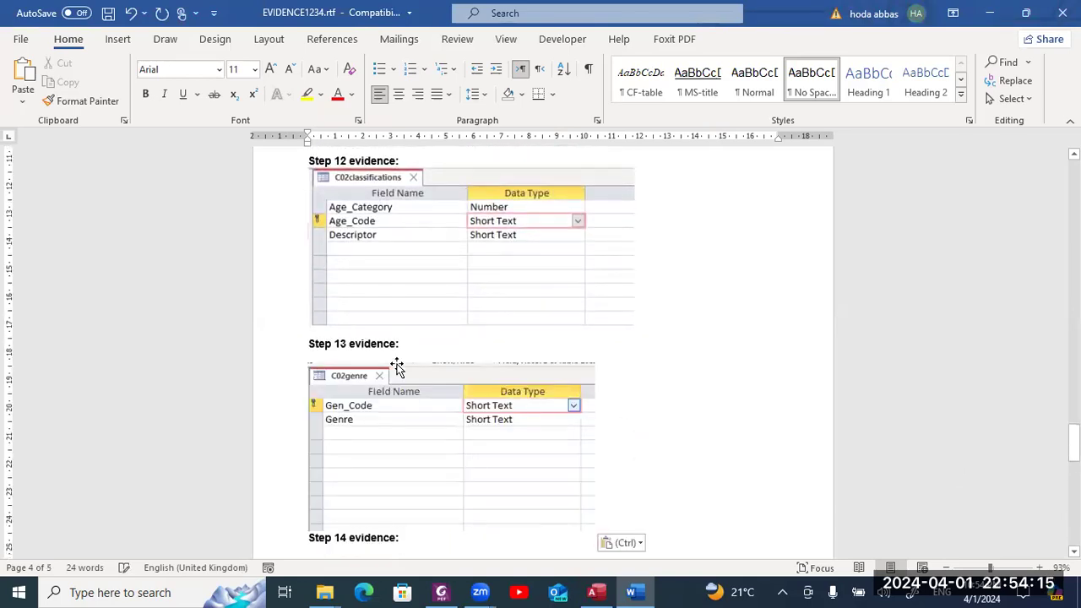
{"action": "key", "text": "alt+Tab"}
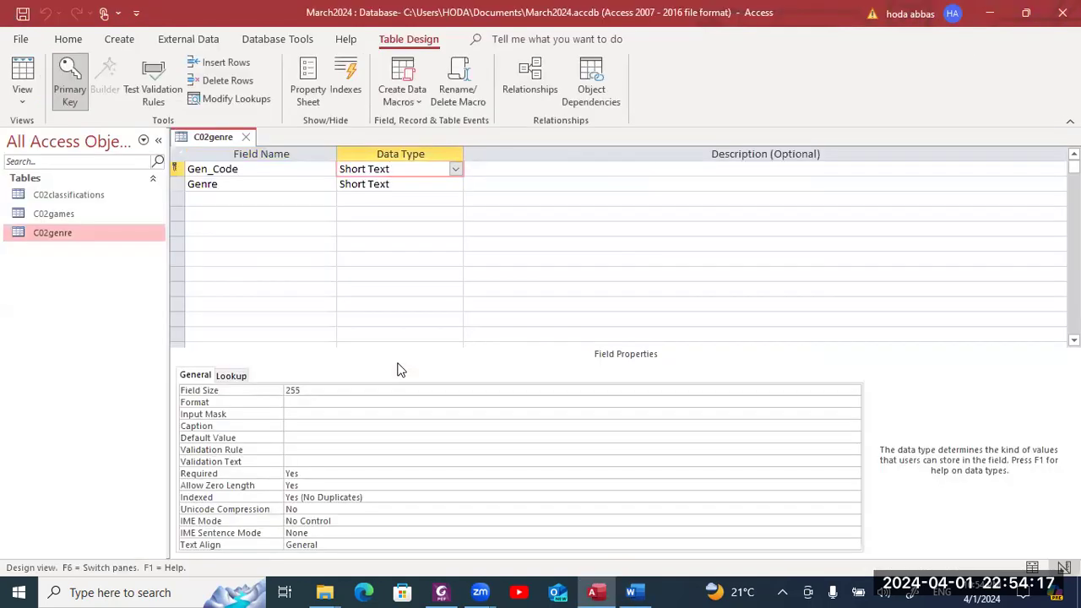
{"action": "left_click", "coordinate": [245, 138]}
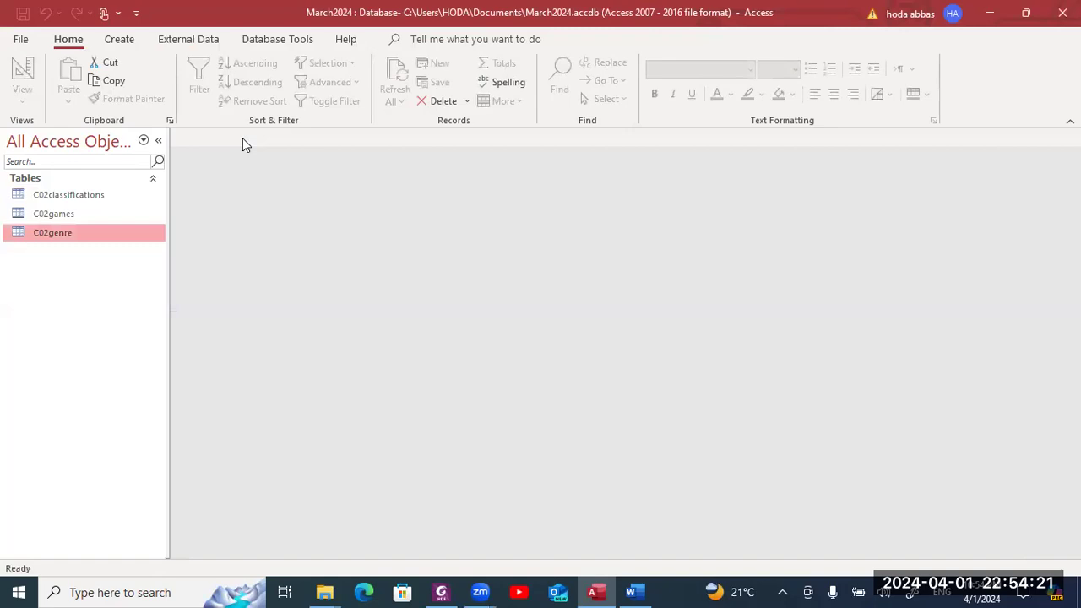
- Read question 14 on one-to-many relationships in the exam PDF, then return to Access
{"action": "key", "text": "alt+Tab"}
{"action": "key", "text": "alt+Tab"}
{"action": "key", "text": "alt+Tab"}
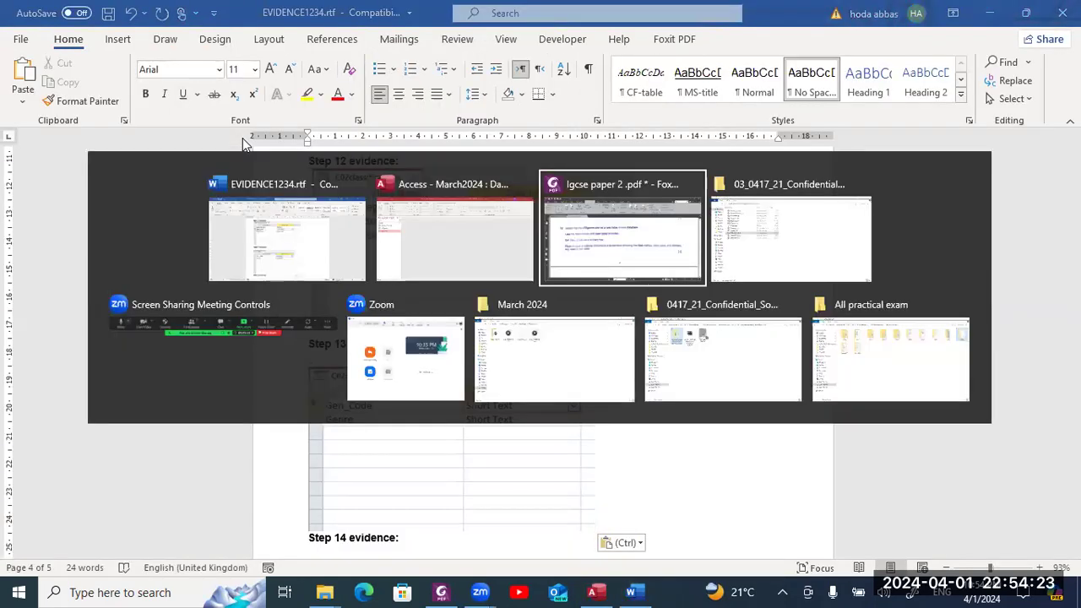
{"action": "scroll", "coordinate": [243, 144], "scroll_direction": "down", "scroll_amount": 4}
{"action": "scroll", "coordinate": [242, 144], "scroll_direction": "down", "scroll_amount": 5}
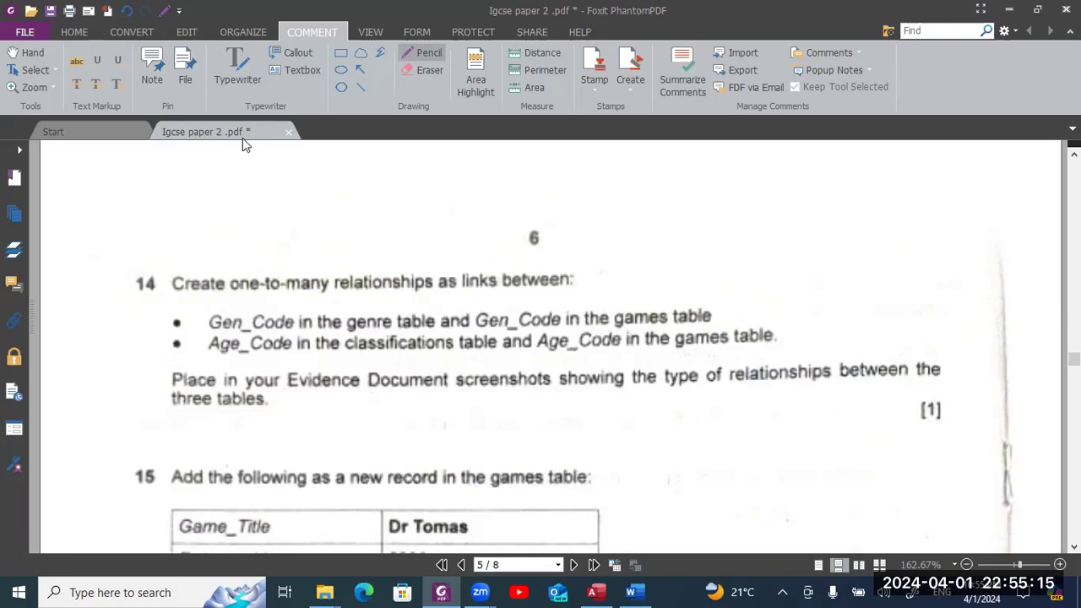
{"action": "key", "text": "alt+Tab"}
{"action": "key", "text": "alt+Tab"}
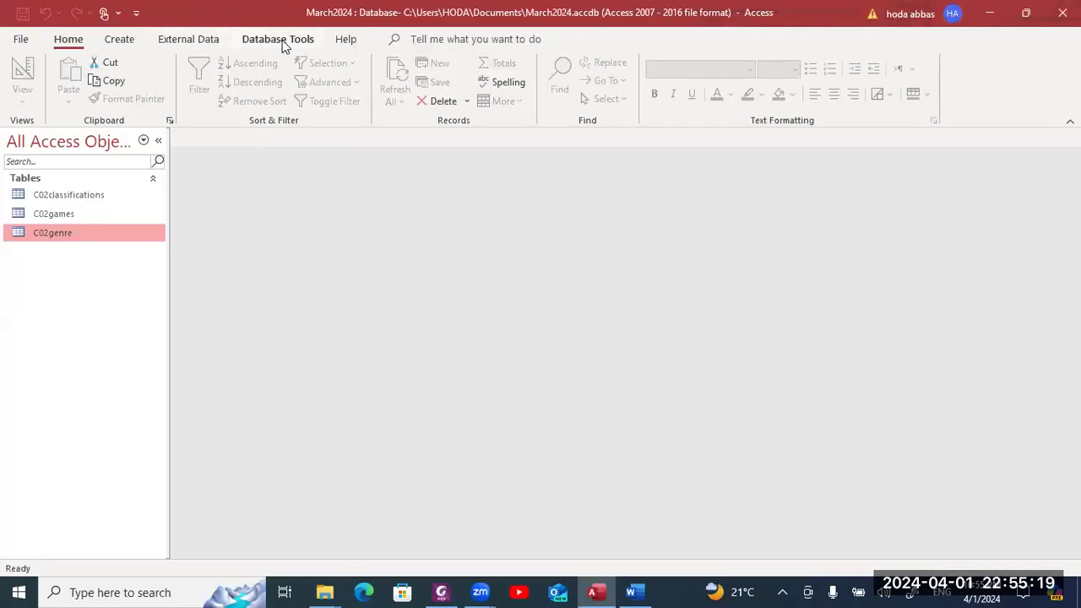
- Add C02classifications, C02games and C02genre to Relationships and enlarge the C02games box to show all fields
{"action": "left_click", "coordinate": [275, 43]}
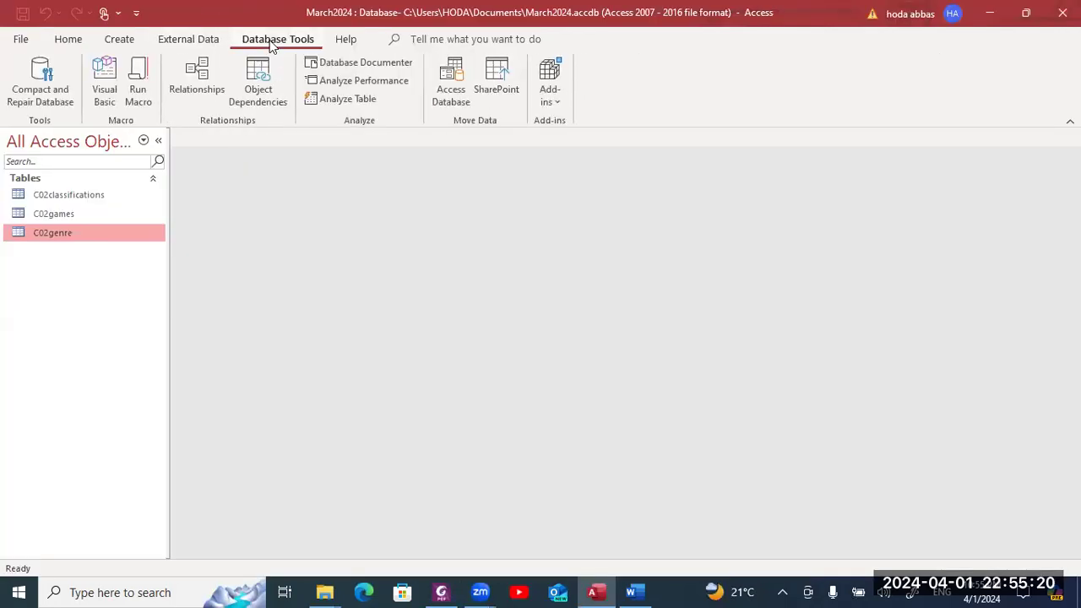
{"action": "left_click", "coordinate": [201, 101]}
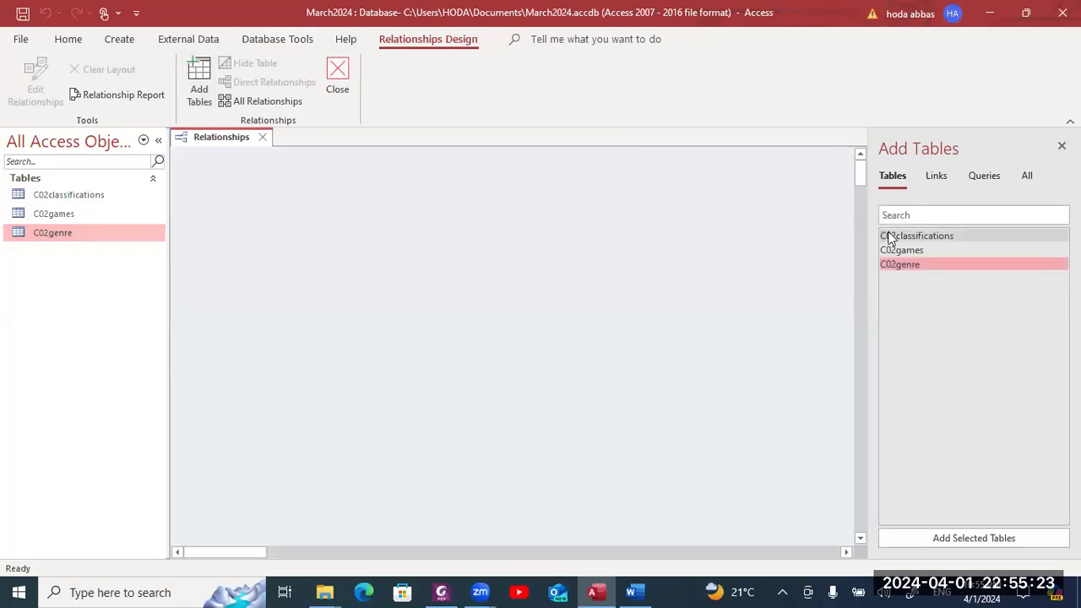
{"action": "left_click", "coordinate": [888, 238], "text": "shift"}
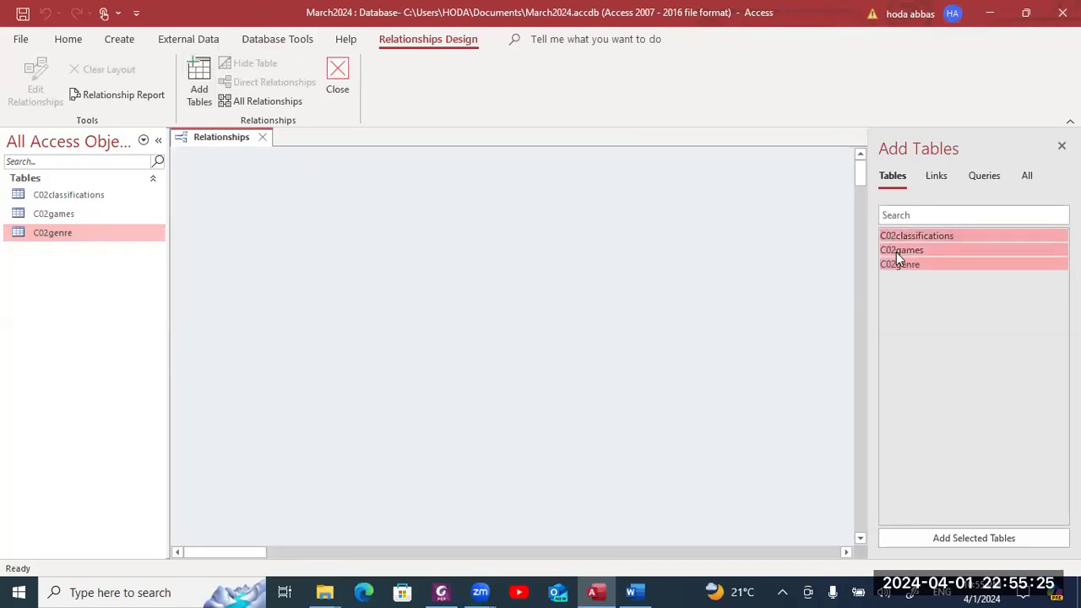
{"action": "left_click", "coordinate": [952, 540]}
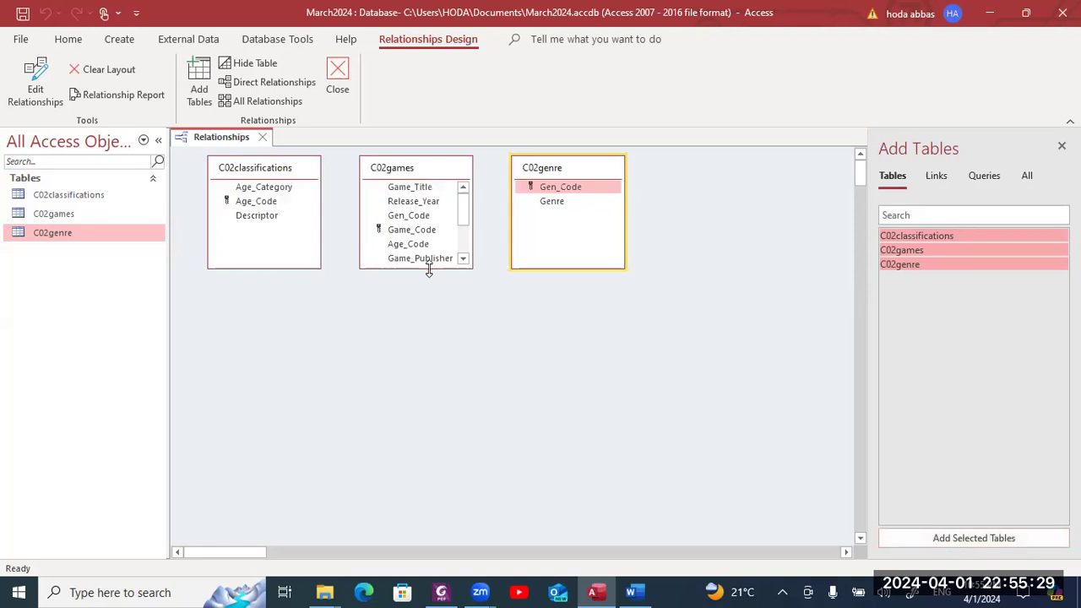
{"action": "left_click", "coordinate": [429, 269]}
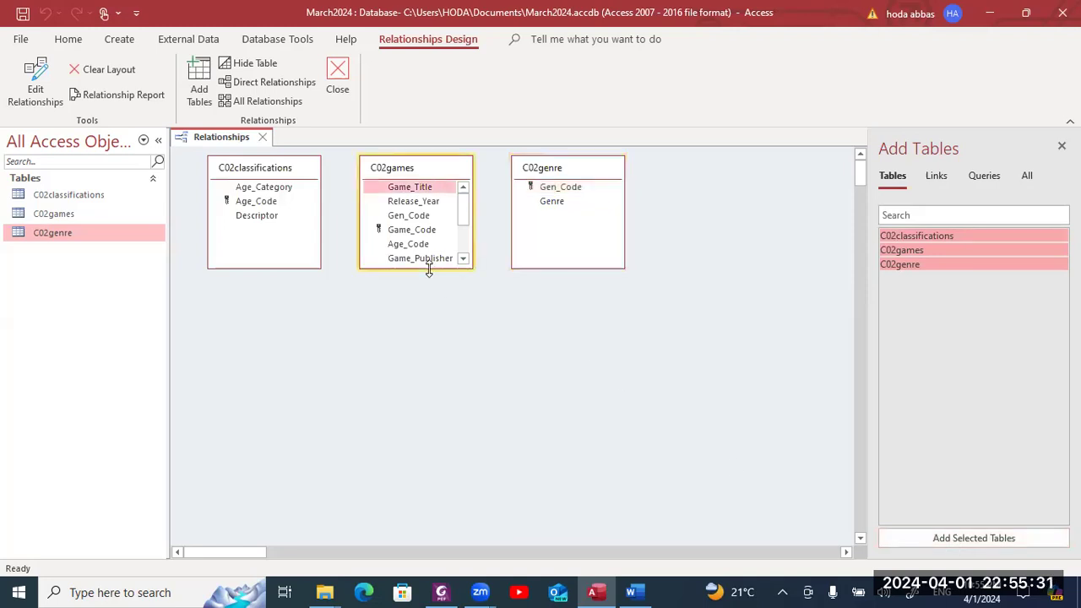
{"action": "left_click_drag", "start_coordinate": [429, 268], "coordinate": [428, 353]}
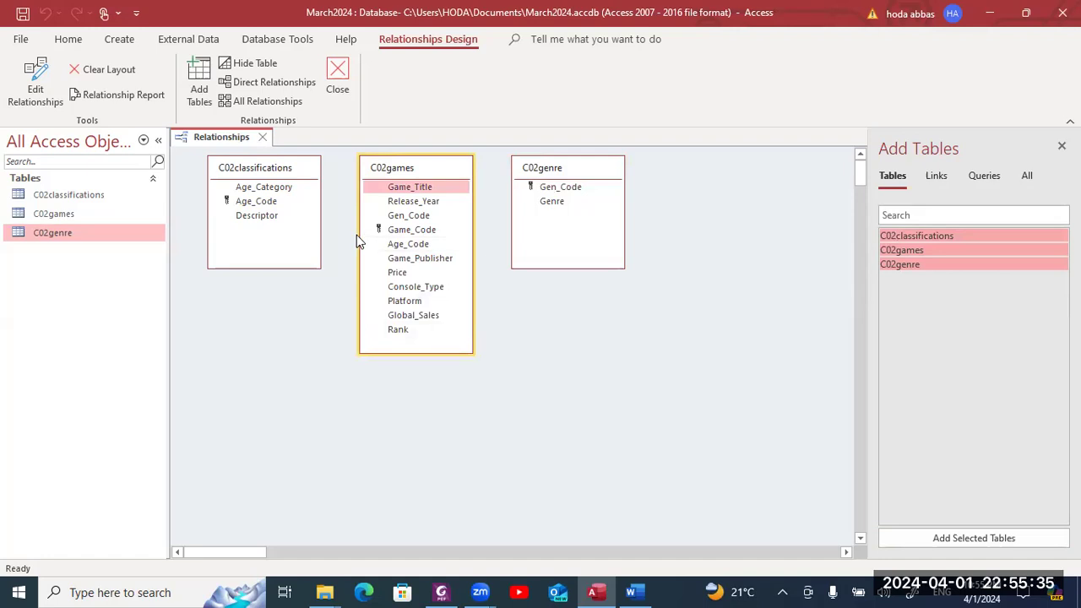
- Review the exam paper in the PDF, then come back to the relationships layout
{"action": "key", "text": "alt+Tab"}
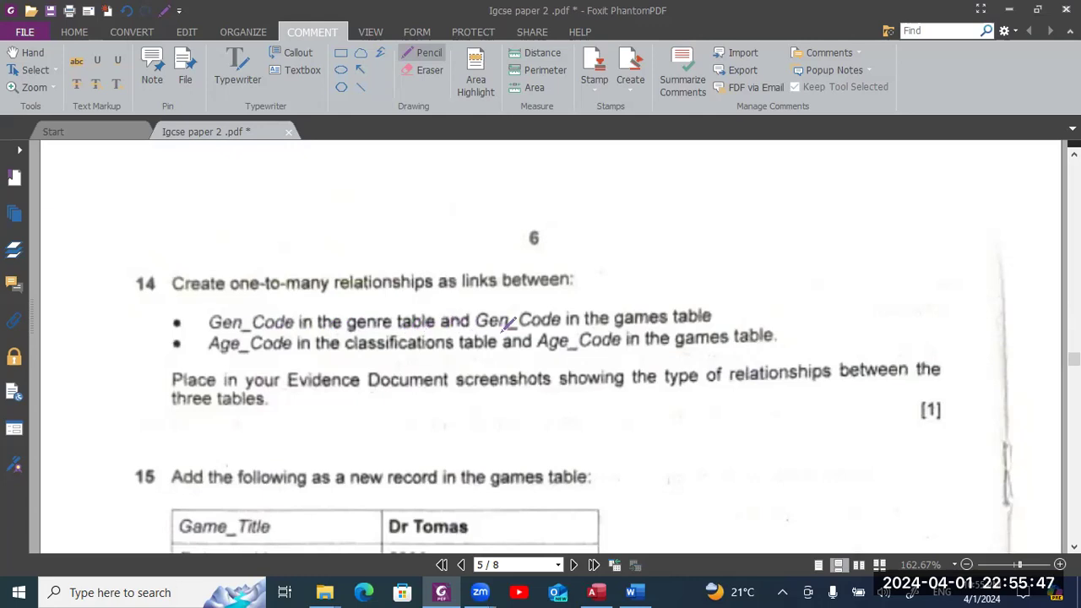
{"action": "key", "text": "alt+Tab"}
{"action": "key", "text": "alt+shift+Tab"}
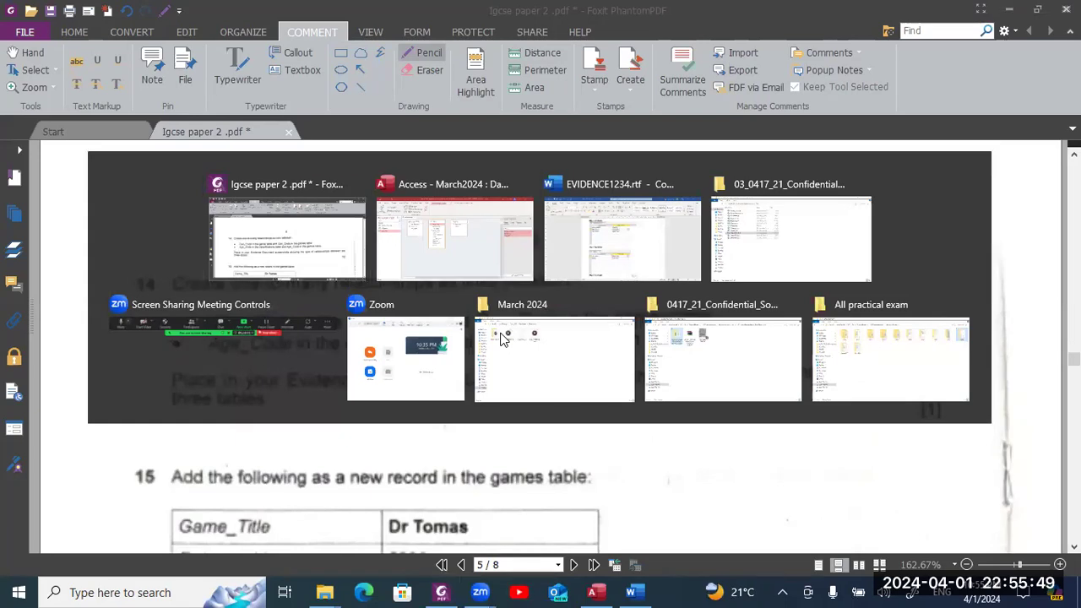
{"action": "key", "text": "alt+Tab"}
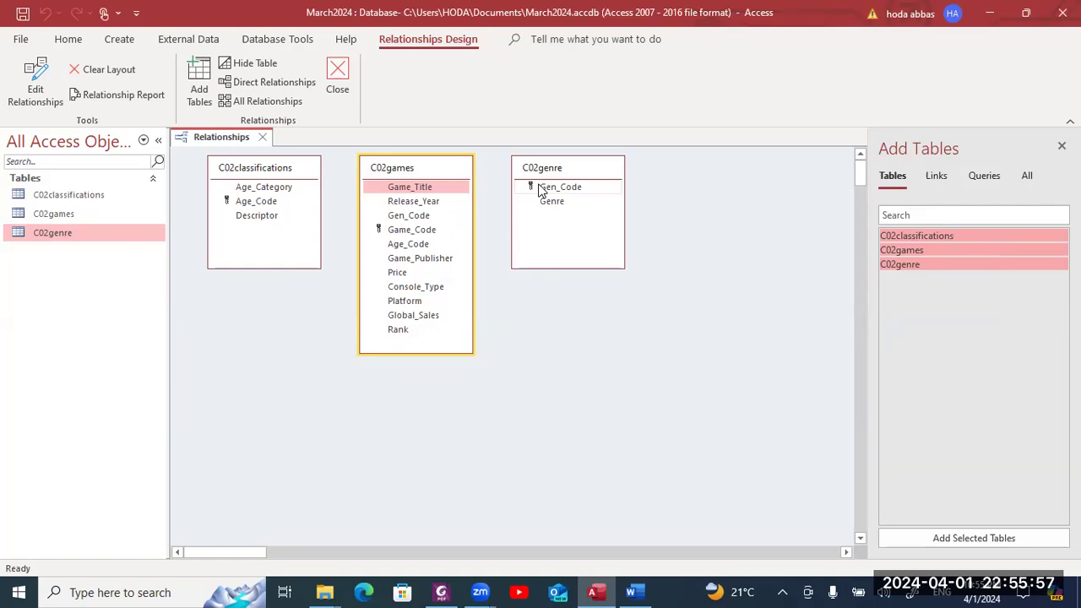
- Link C02genre's Gen_Code to Gen_Code in C02games and move the Edit Relationships dialog aside
{"action": "left_click_drag", "start_coordinate": [538, 189], "coordinate": [420, 218]}
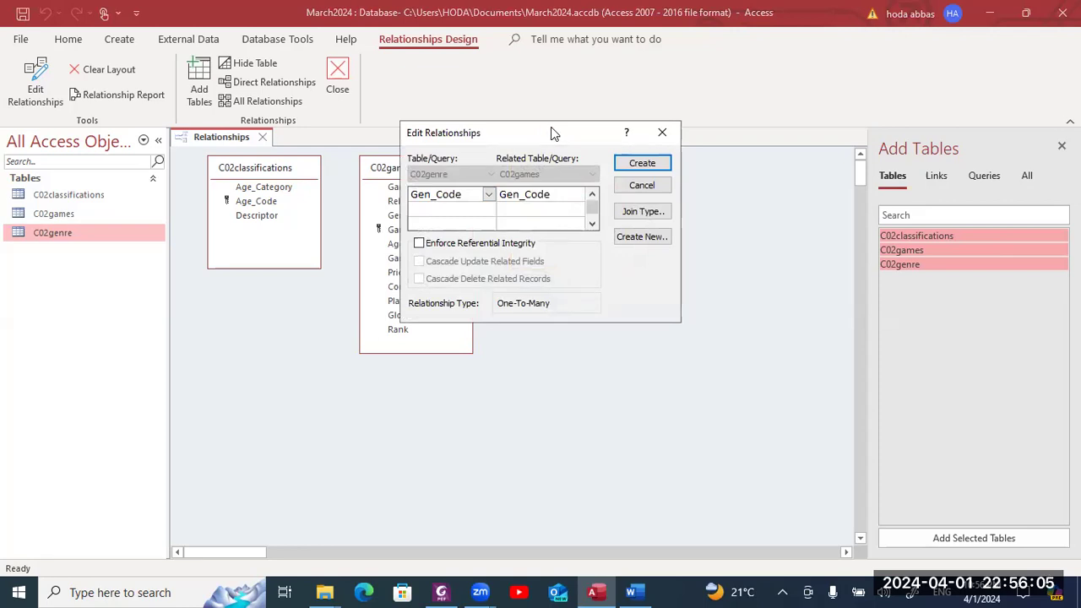
{"action": "left_click_drag", "start_coordinate": [553, 132], "coordinate": [628, 298]}
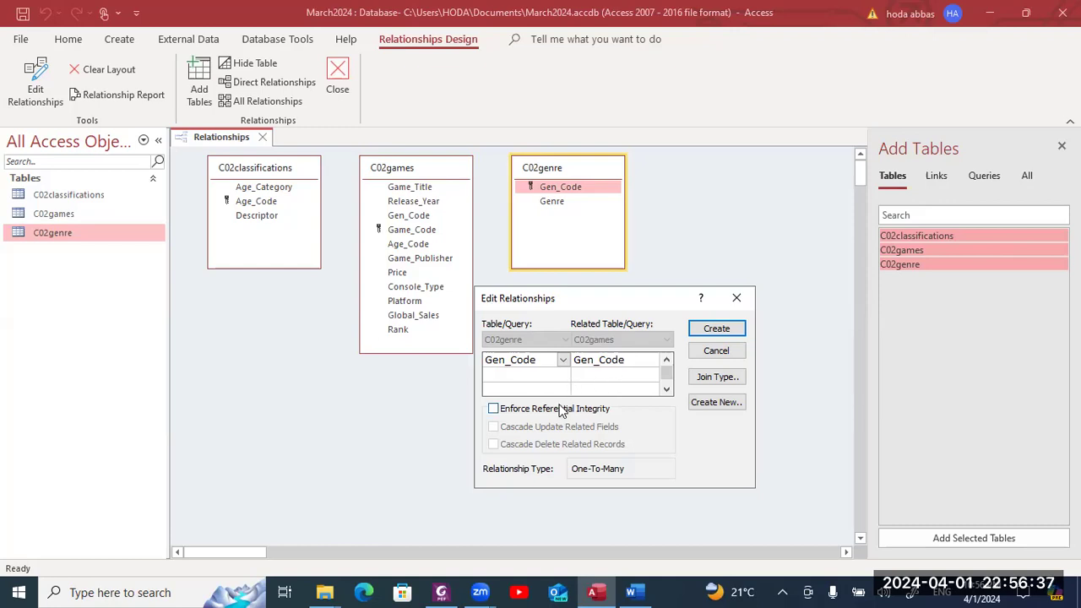
- Create the Gen_Code link from C02genre to C02games with referential integrity enforced, then bring up the exam paper
{"action": "left_click", "coordinate": [496, 411]}
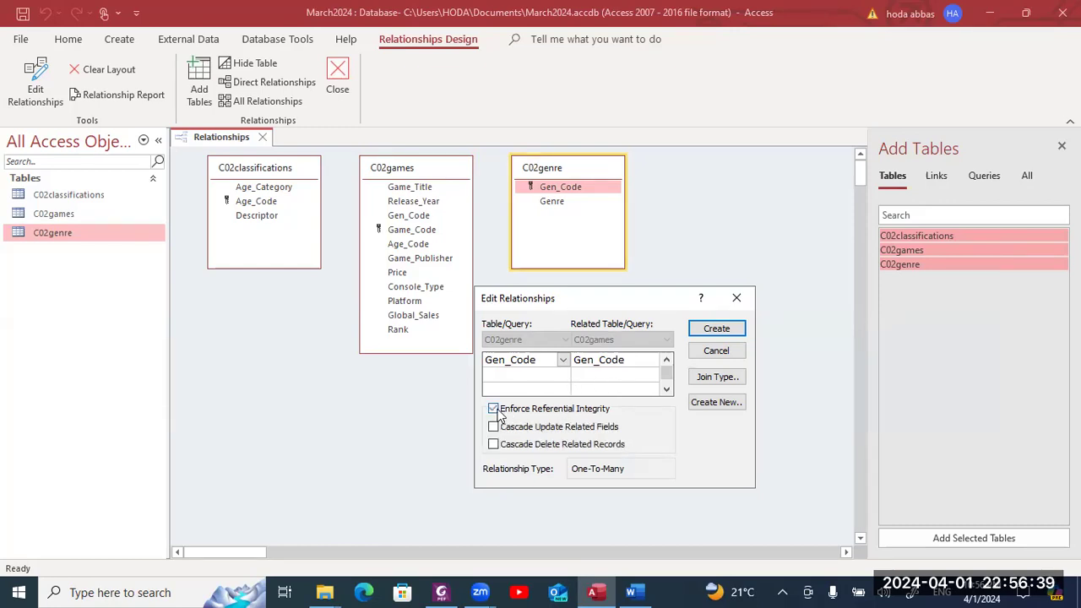
{"action": "left_click", "coordinate": [716, 329]}
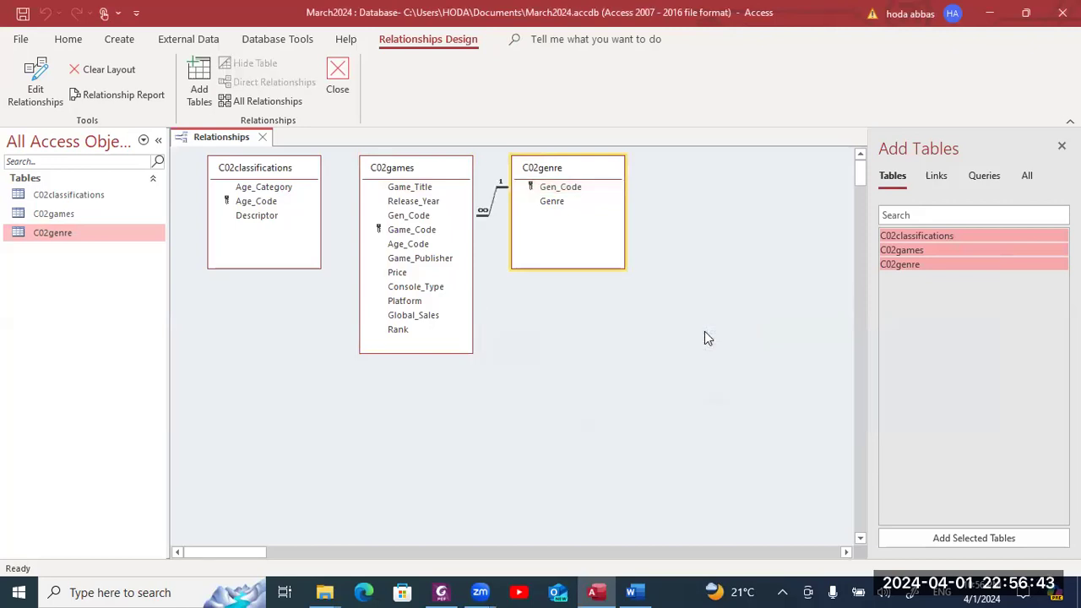
{"action": "key", "text": "alt+Tab"}
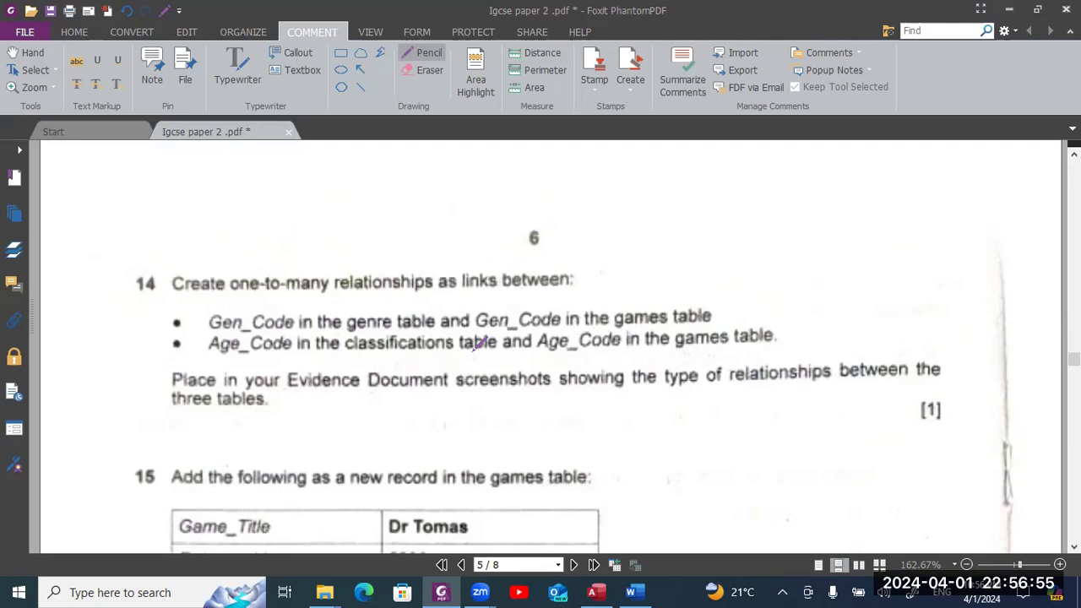
- Link C02classifications Age_Code to C02games Age_Code with referential integrity enforced
{"action": "key", "text": "alt+Tab"}
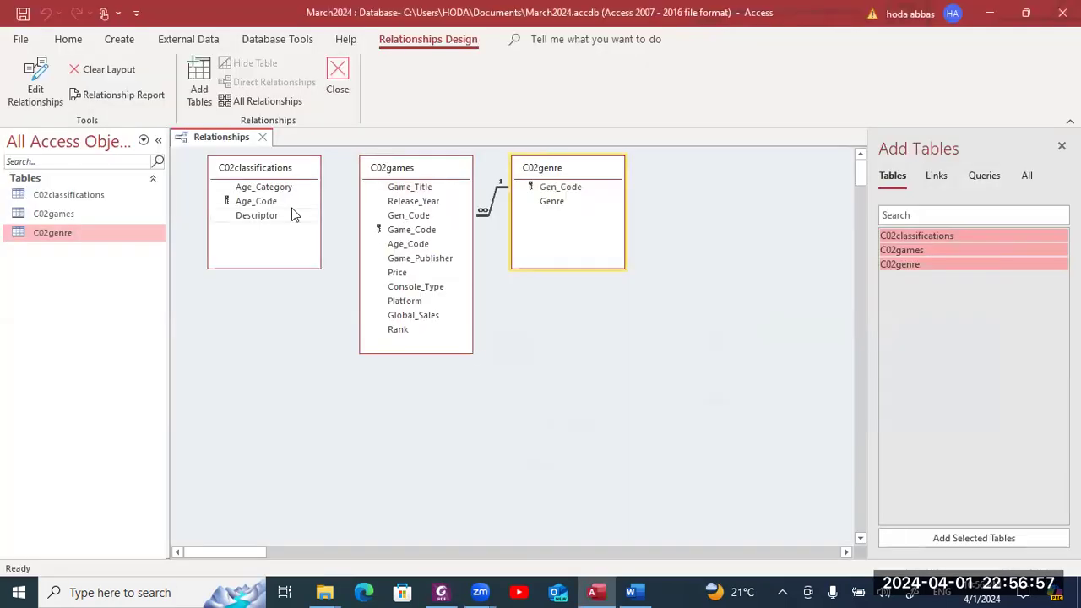
{"action": "left_click_drag", "start_coordinate": [279, 201], "coordinate": [382, 244]}
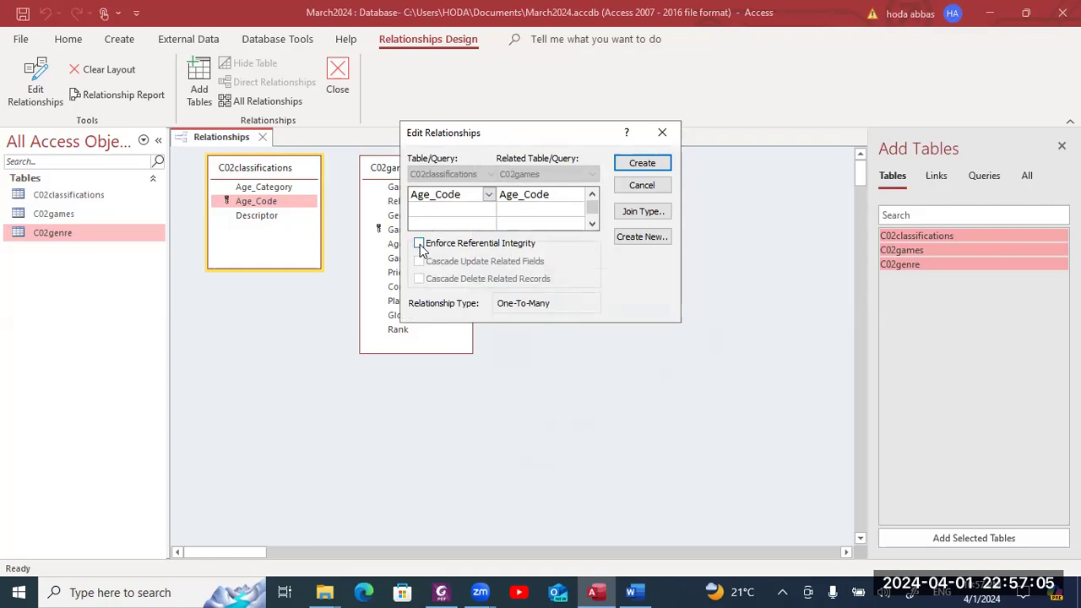
{"action": "left_click", "coordinate": [642, 163]}
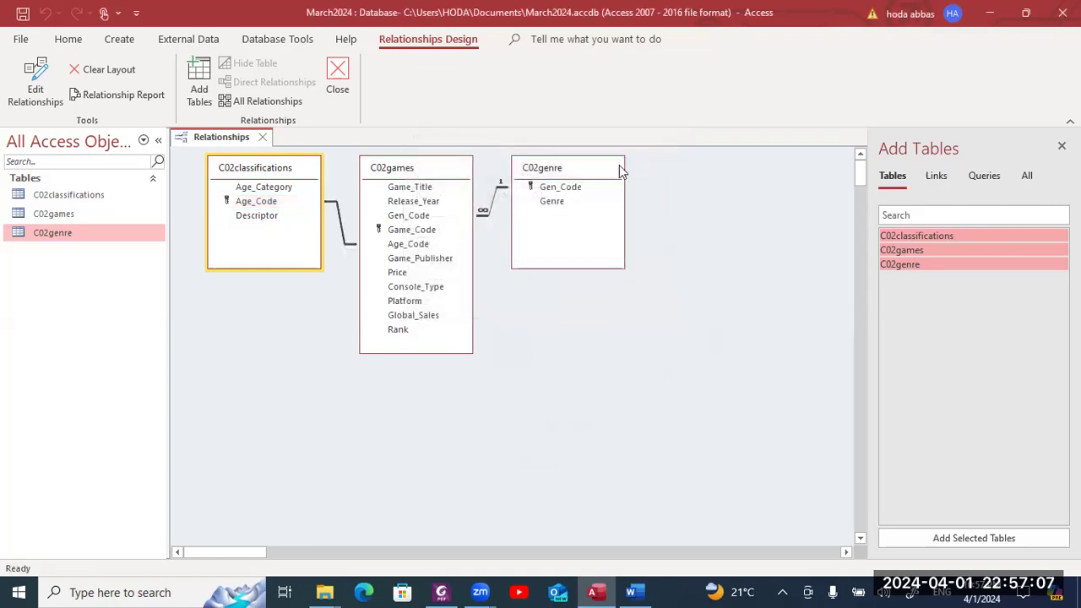
{"action": "double_click", "coordinate": [350, 247]}
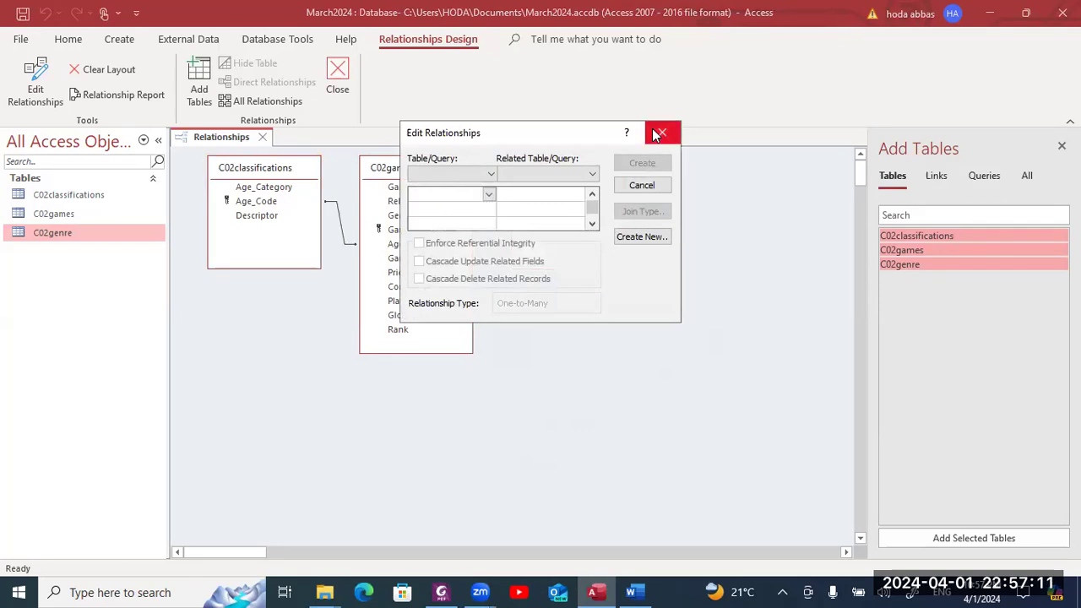
{"action": "left_click", "coordinate": [662, 133]}
{"action": "double_click", "coordinate": [340, 224]}
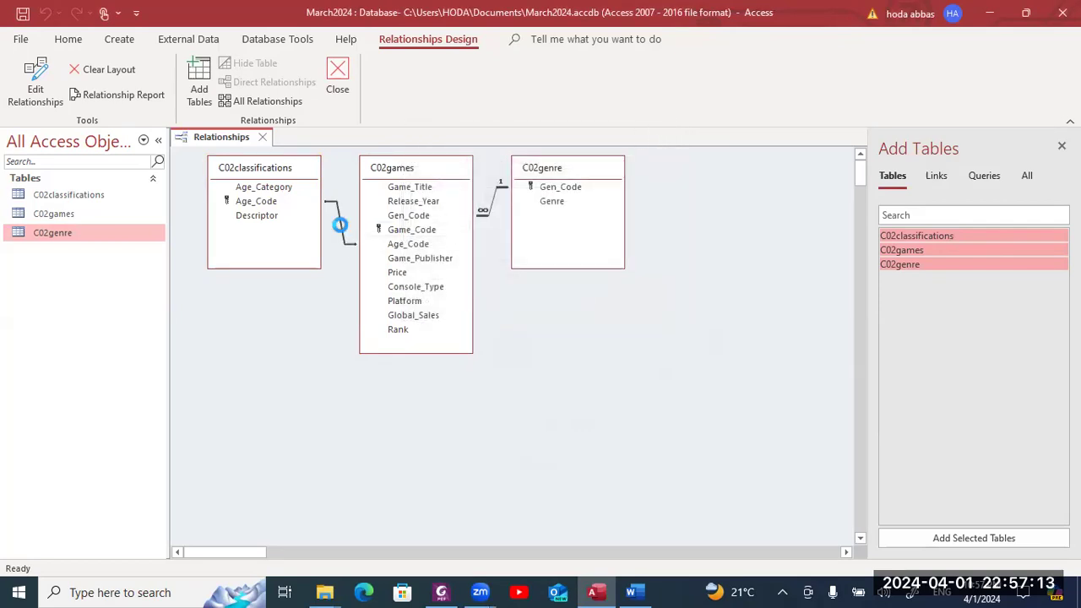
{"action": "left_click", "coordinate": [438, 243]}
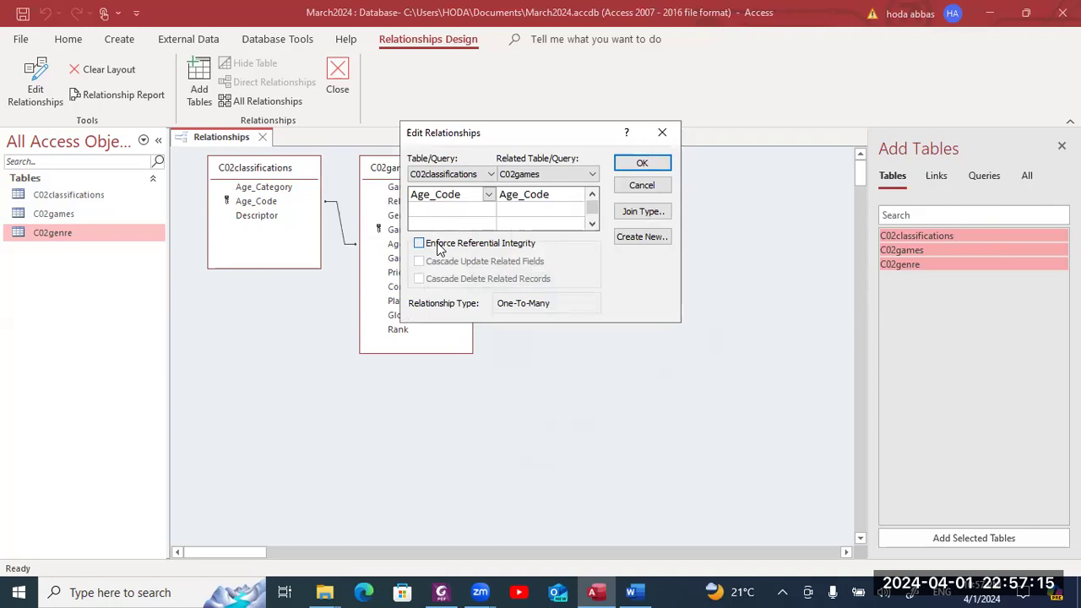
{"action": "left_click", "coordinate": [642, 163]}
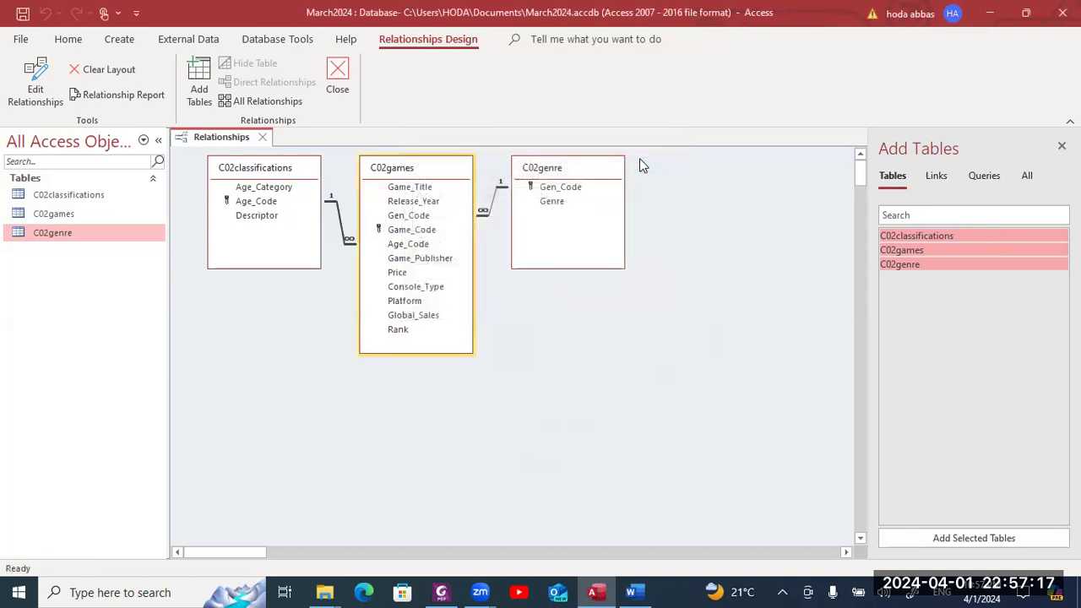
- Mark the word 'screenshots' in question 14 of the exam paper, then return to Relationships
{"action": "key", "text": "alt+Tab"}
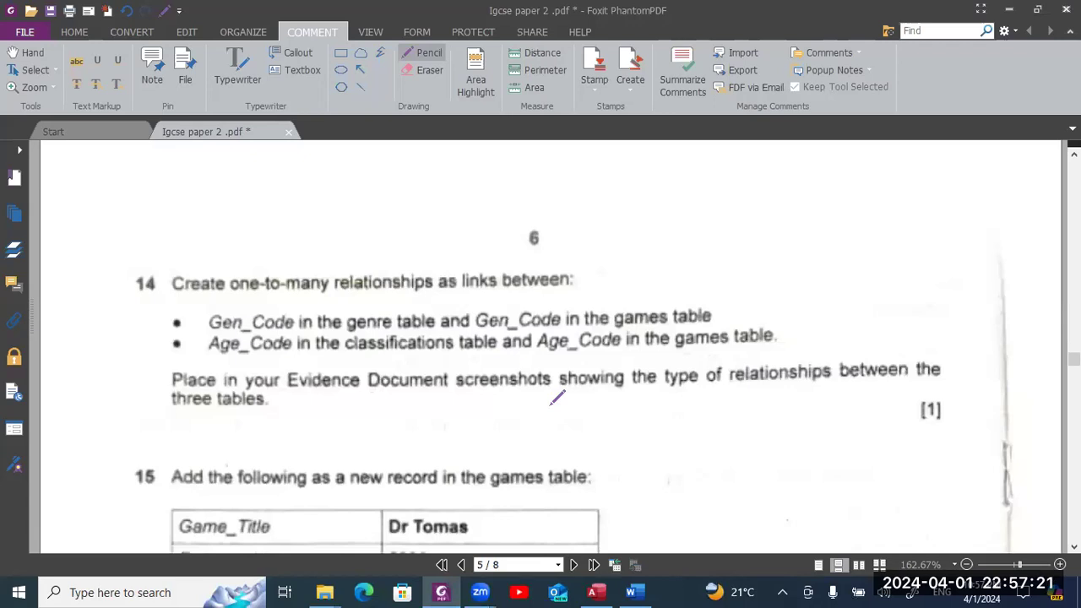
{"action": "key", "text": "alt+Tab"}
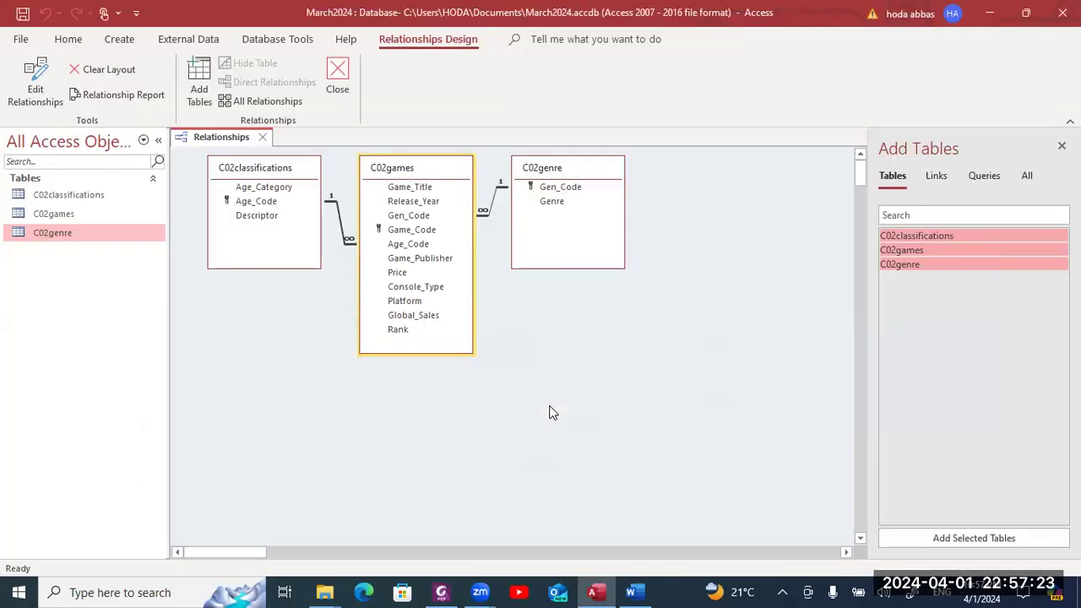
{"action": "key", "text": "alt+Tab"}
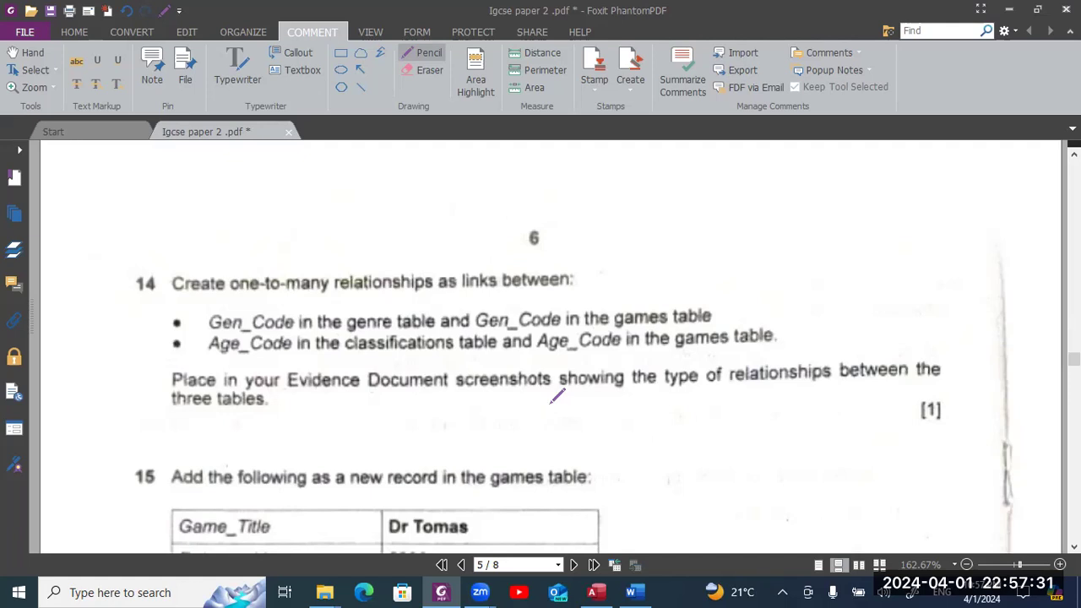
{"action": "left_click_drag", "start_coordinate": [554, 391], "coordinate": [546, 391]}
{"action": "key", "text": "alt+Tab"}
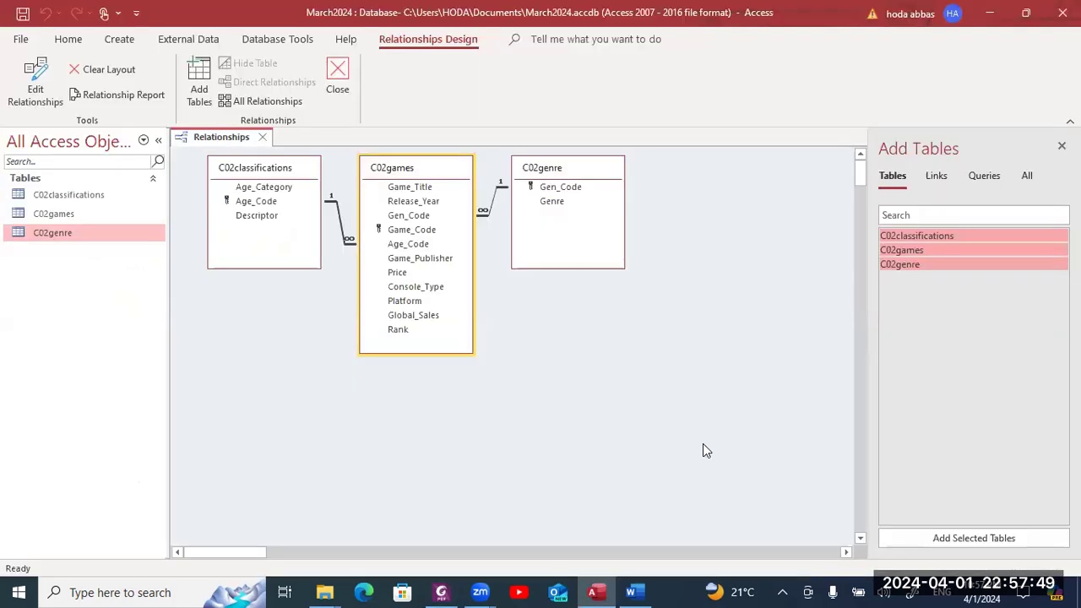
- Snip the three-table diagram with the Gen_Code relationship settings shown beside it
{"action": "double_click", "coordinate": [490, 208]}
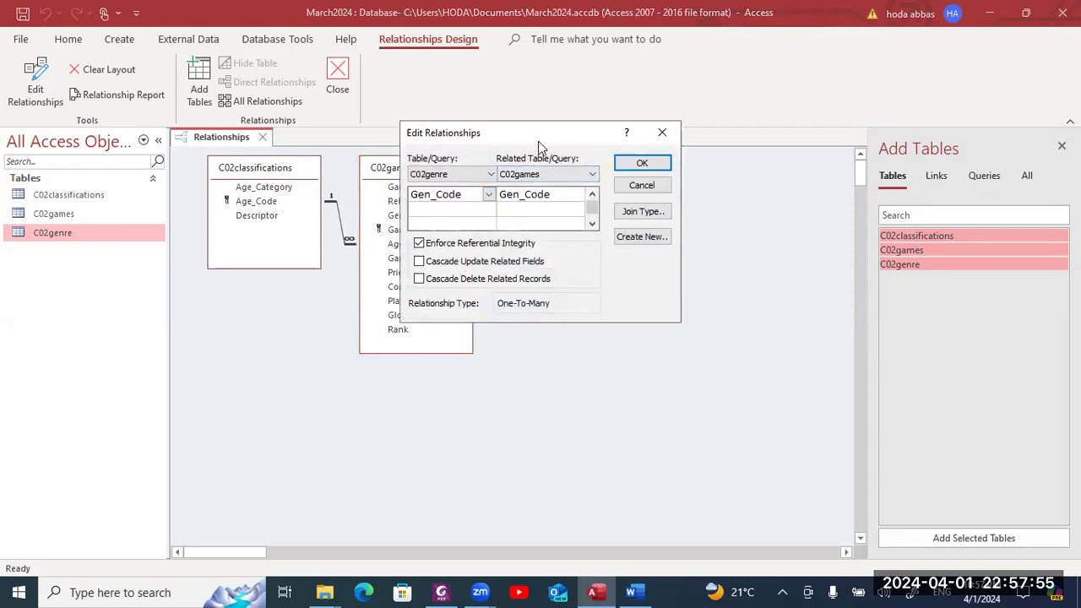
{"action": "left_click_drag", "start_coordinate": [538, 141], "coordinate": [618, 307]}
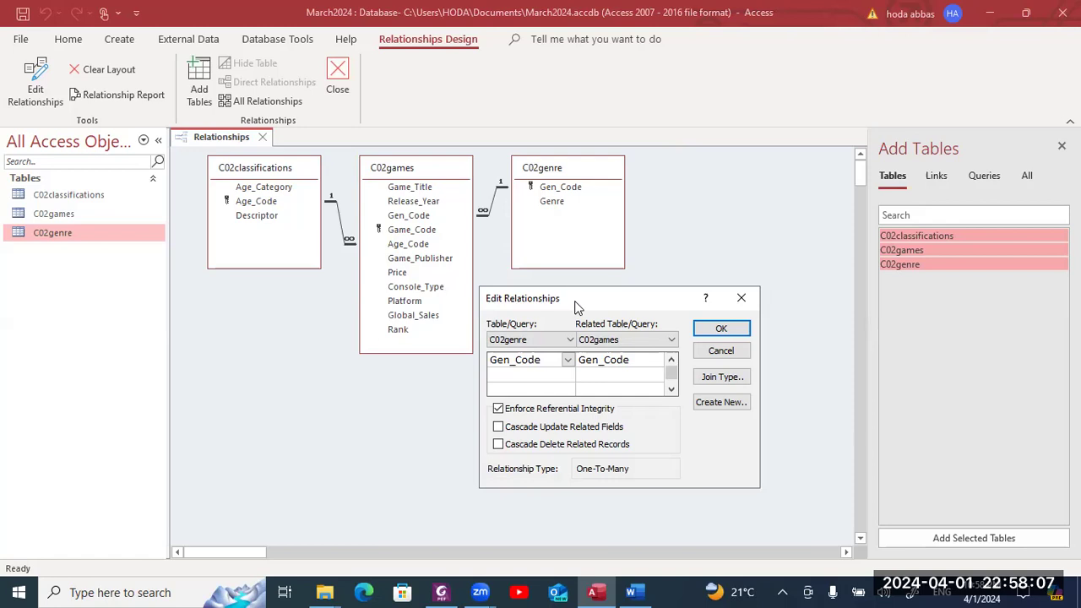
{"action": "key", "text": "super+shift+s"}
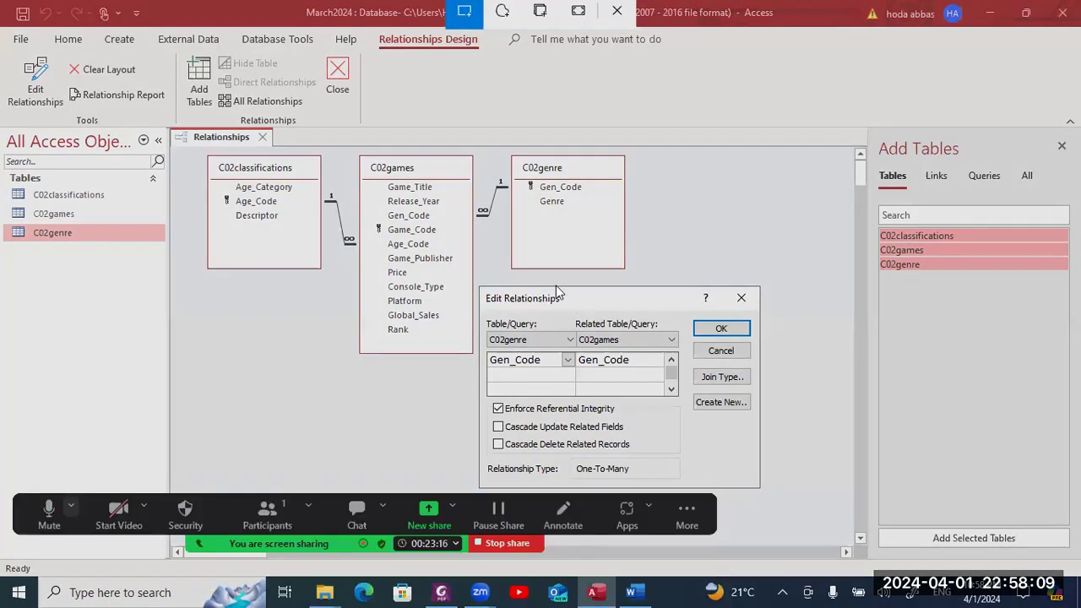
{"action": "left_click_drag", "start_coordinate": [187, 126], "coordinate": [760, 489]}
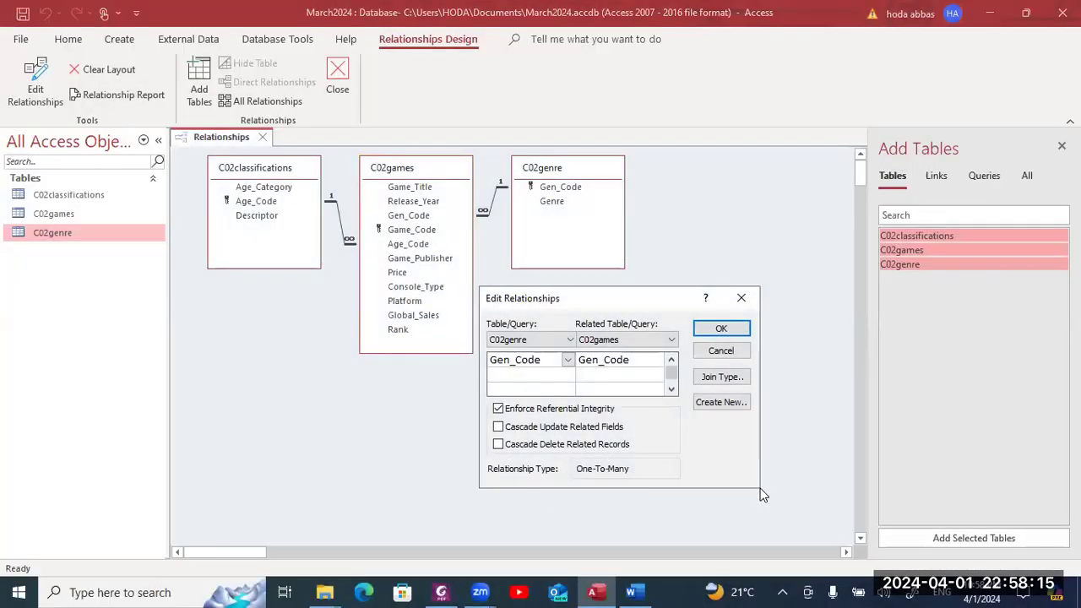
{"action": "key", "text": "alt+Tab"}
{"action": "key", "text": "alt+Tab"}
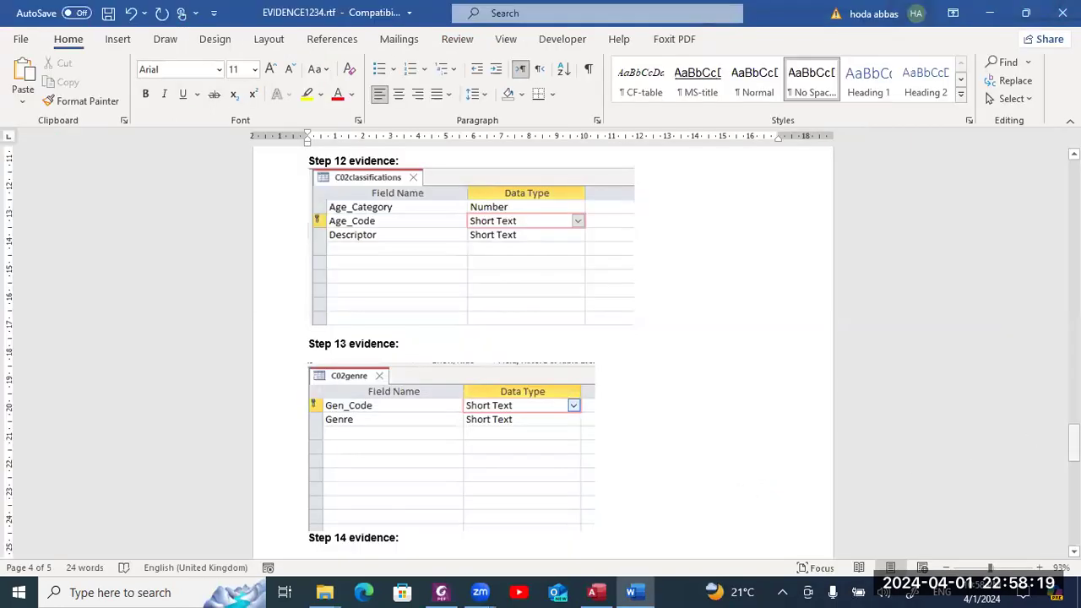
- Move 'Step 14 evidence' onto a new page and paste the relationships screenshot beneath it
{"action": "scroll", "coordinate": [447, 352], "scroll_direction": "down", "scroll_amount": 5}
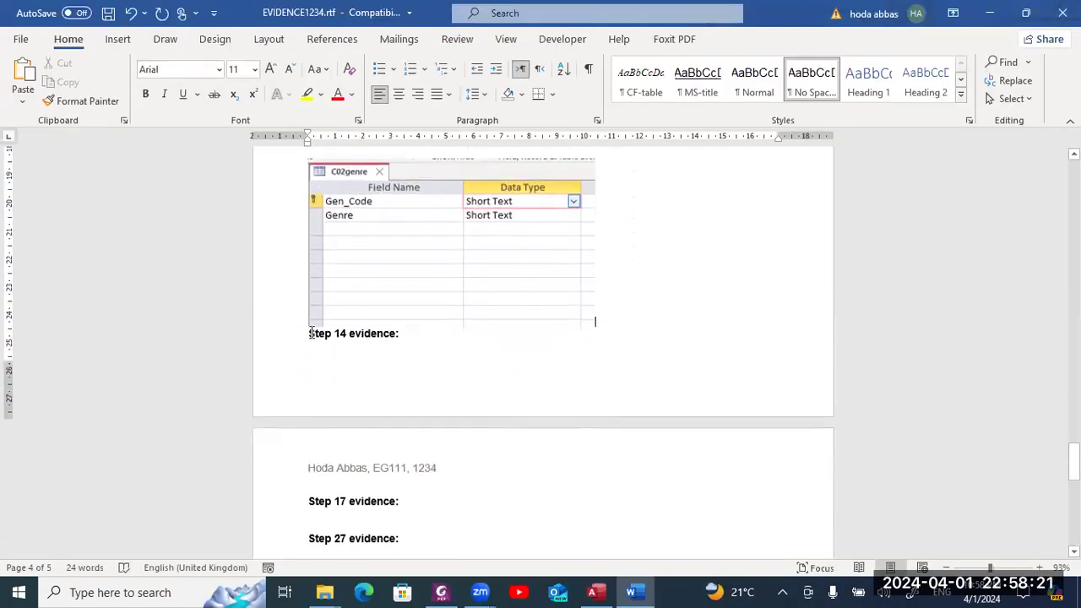
{"action": "left_click", "coordinate": [311, 333]}
{"action": "key", "text": "Return"}
{"action": "key", "text": "Return"}
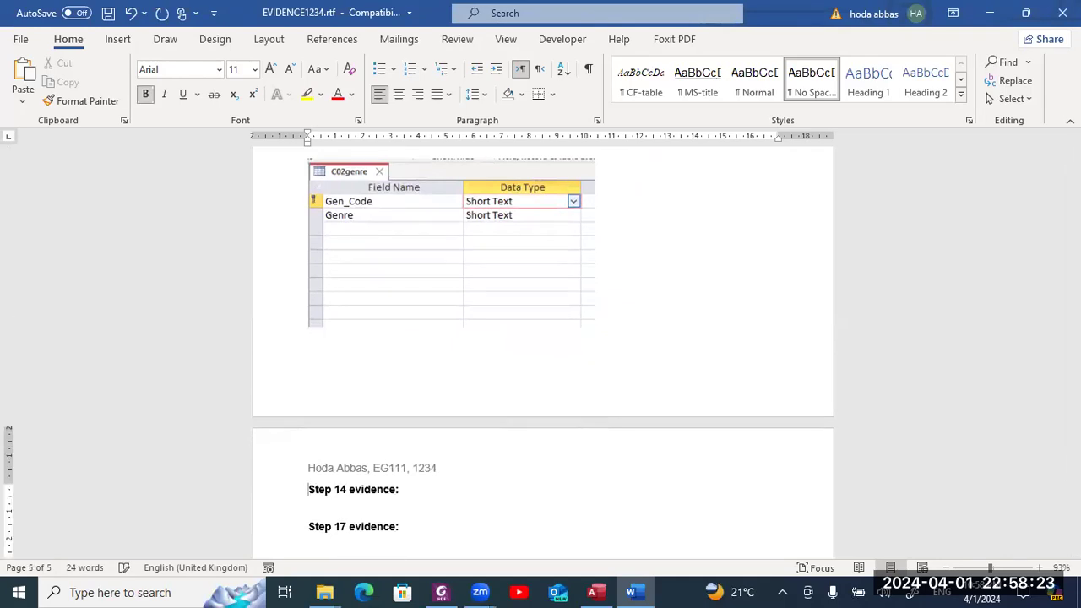
{"action": "left_click", "coordinate": [310, 508]}
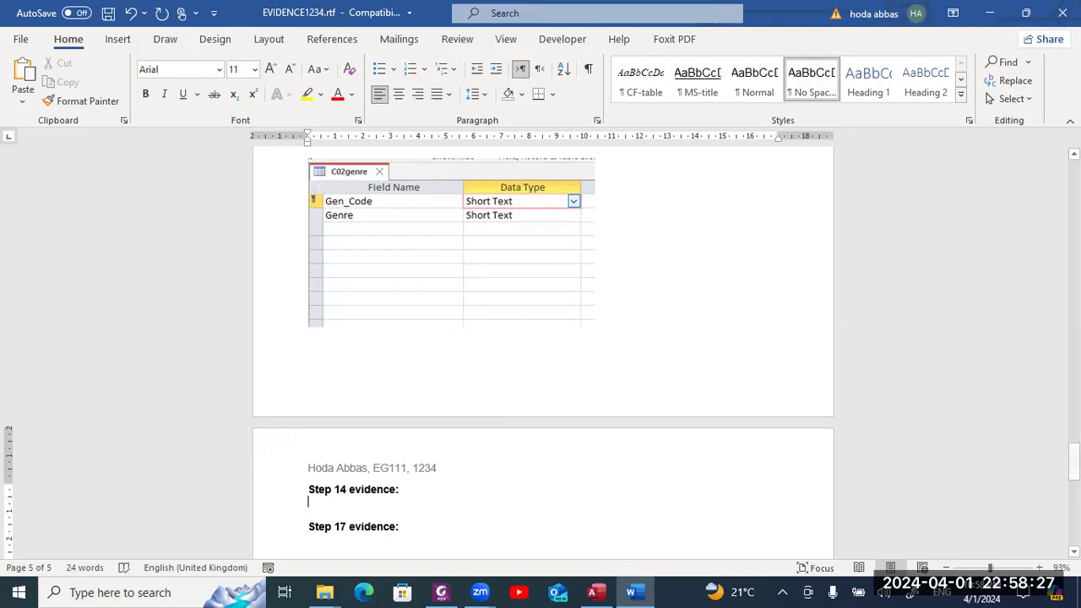
{"action": "scroll", "coordinate": [701, 353], "scroll_direction": "down", "scroll_amount": 4}
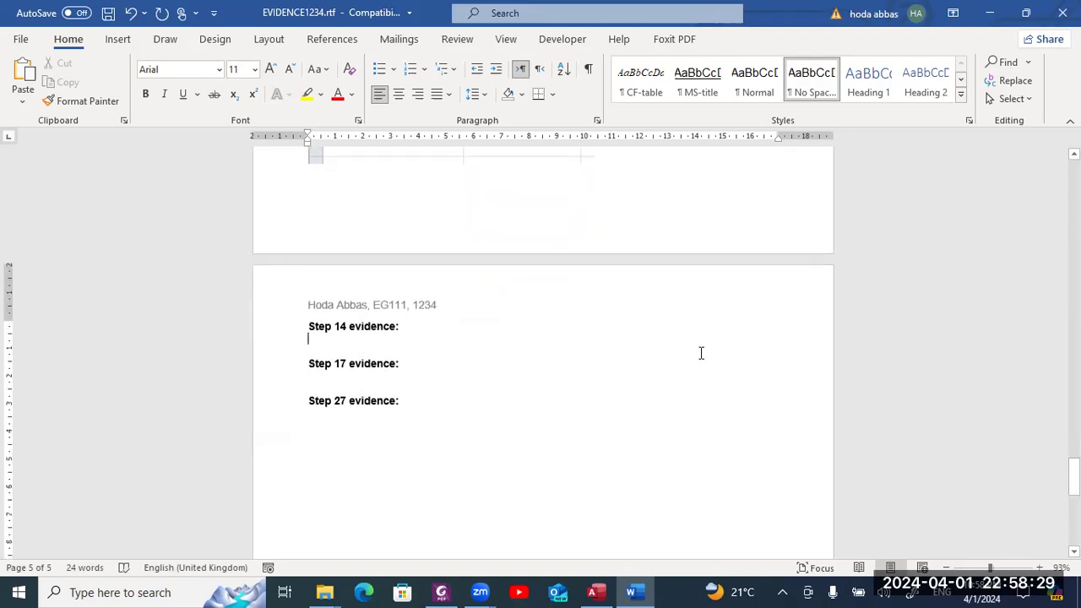
{"action": "key", "text": "ctrl+v"}
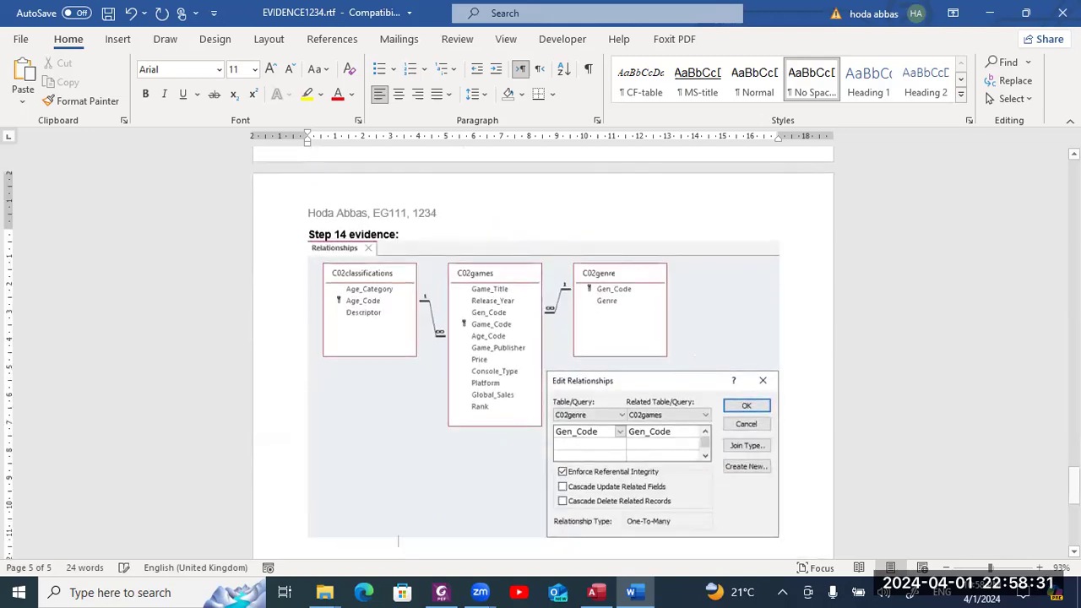
{"action": "key", "text": "alt+Tab"}
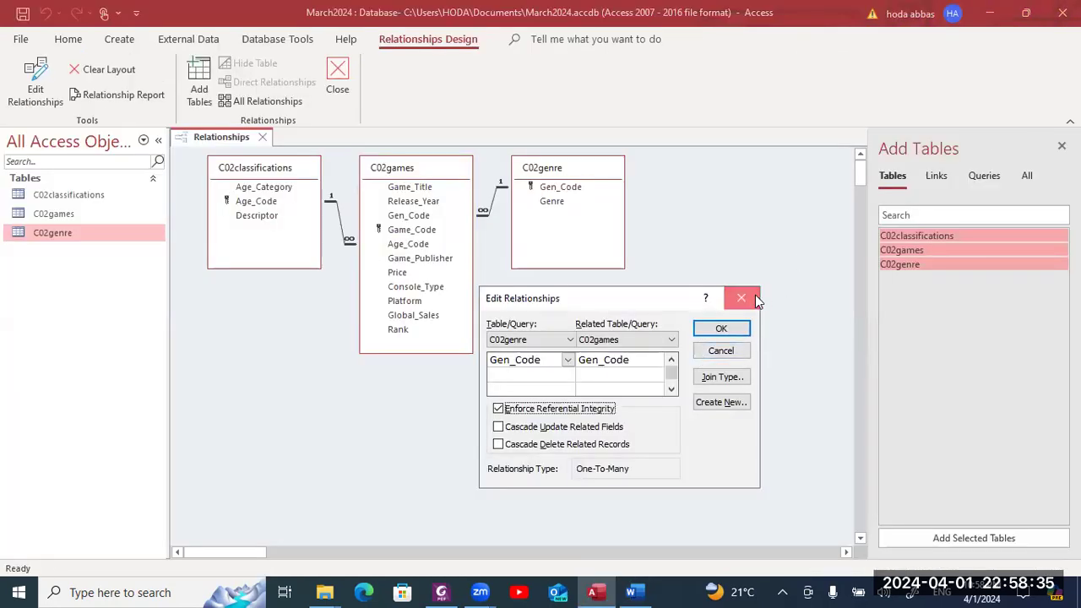
- Close the Gen_Code settings, then snip the diagram with the Age_Code relationship settings open beside it
{"action": "left_click", "coordinate": [755, 294]}
{"action": "double_click", "coordinate": [338, 221]}
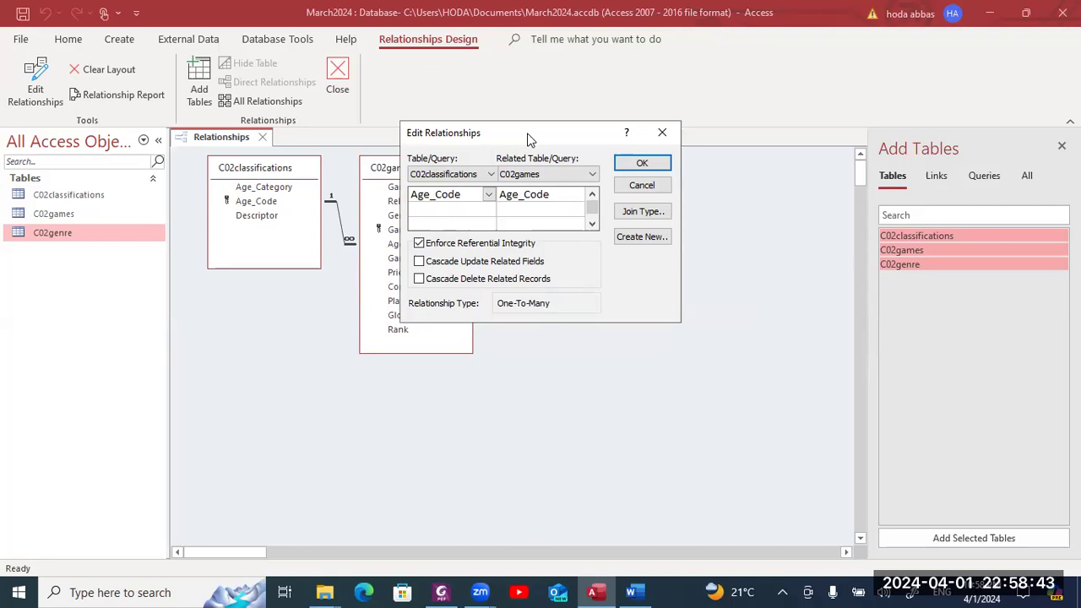
{"action": "left_click_drag", "start_coordinate": [528, 139], "coordinate": [309, 307]}
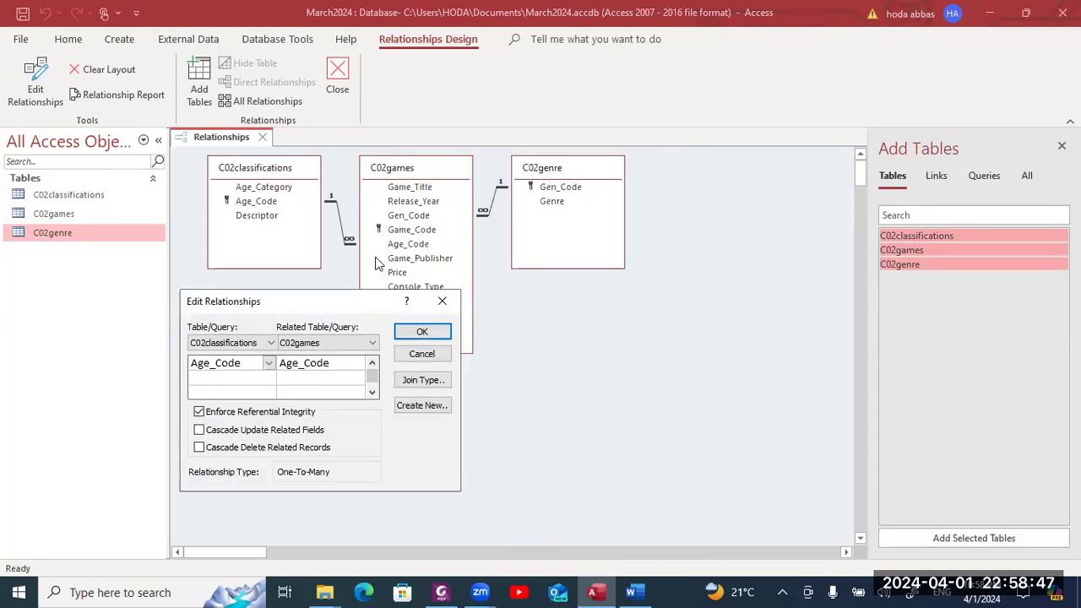
{"action": "key", "text": "super+shift+s"}
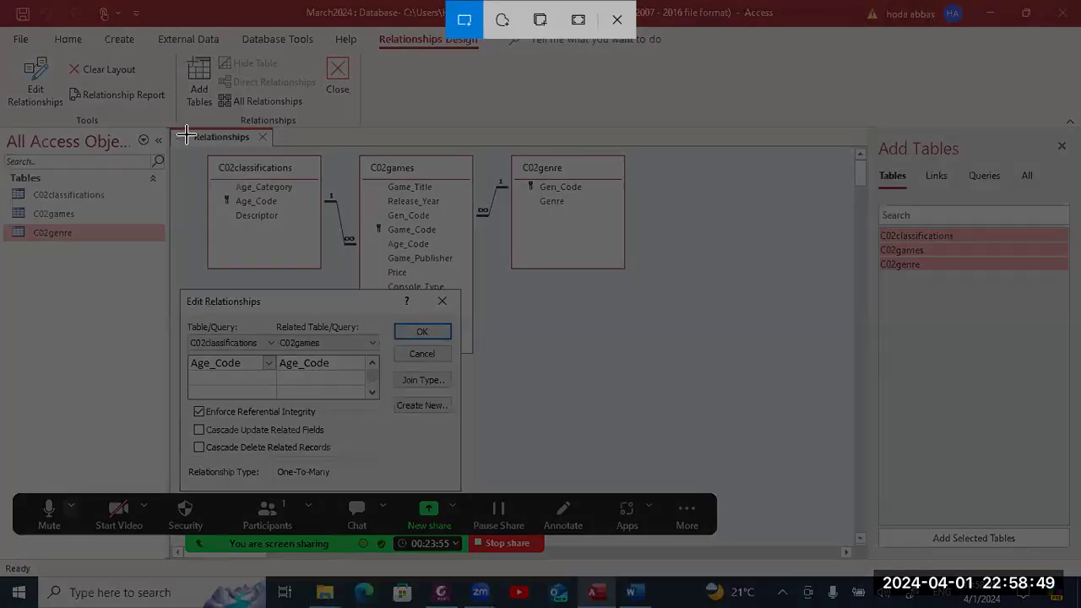
{"action": "left_click_drag", "start_coordinate": [175, 128], "coordinate": [617, 488]}
{"action": "left_click_drag", "start_coordinate": [616, 488], "coordinate": [640, 488]}
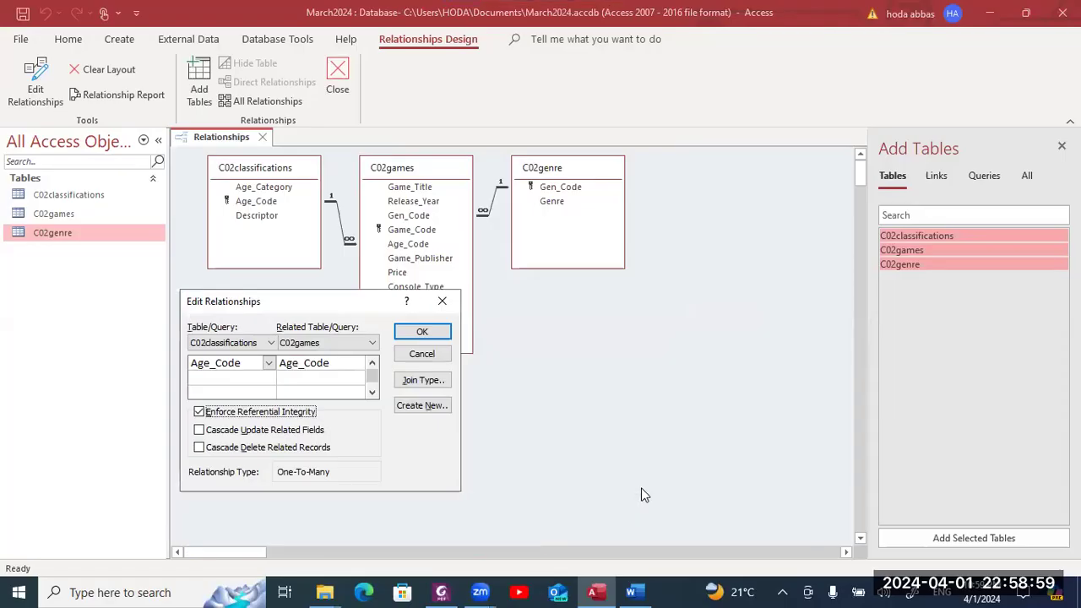
{"action": "key", "text": "alt+Tab"}
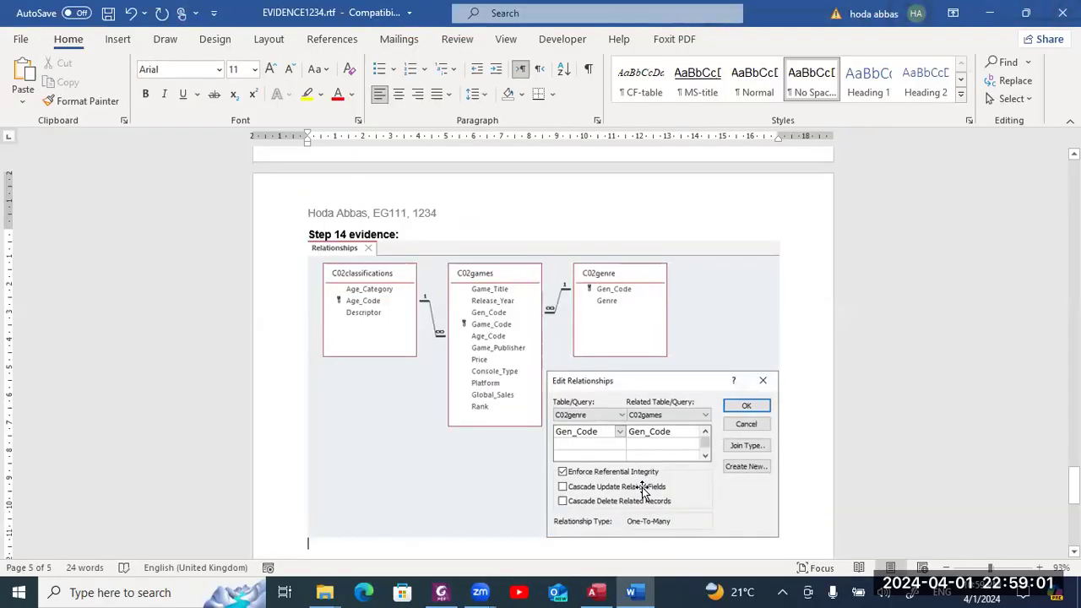
- Paste the Age_Code screenshot below the Gen_Code one, close Edit Relationships, and read the next task
{"action": "scroll", "coordinate": [641, 488], "scroll_direction": "down", "scroll_amount": 1}
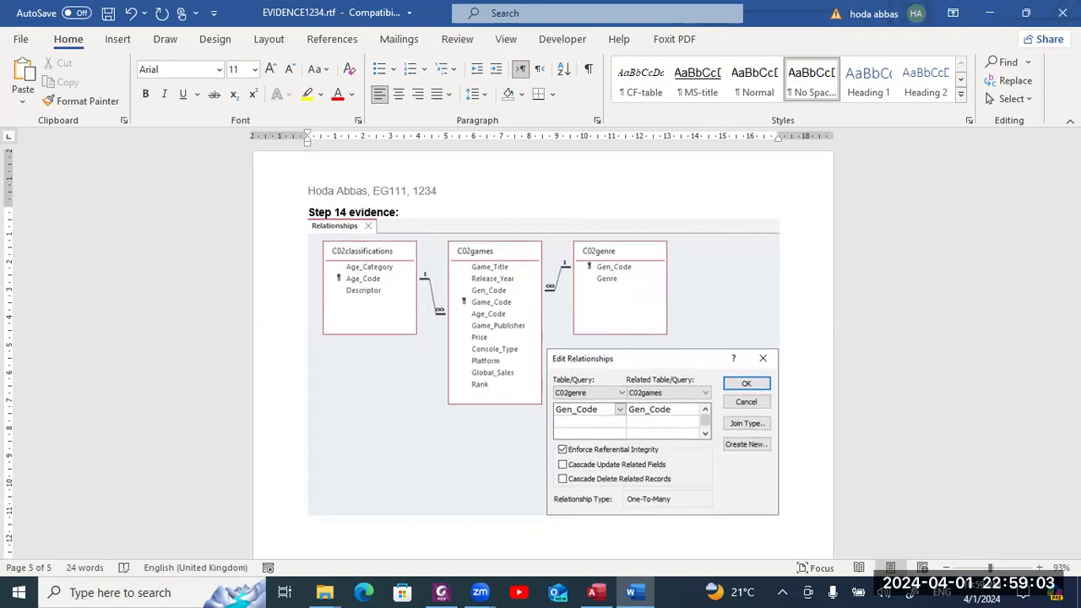
{"action": "key", "text": "ctrl+v"}
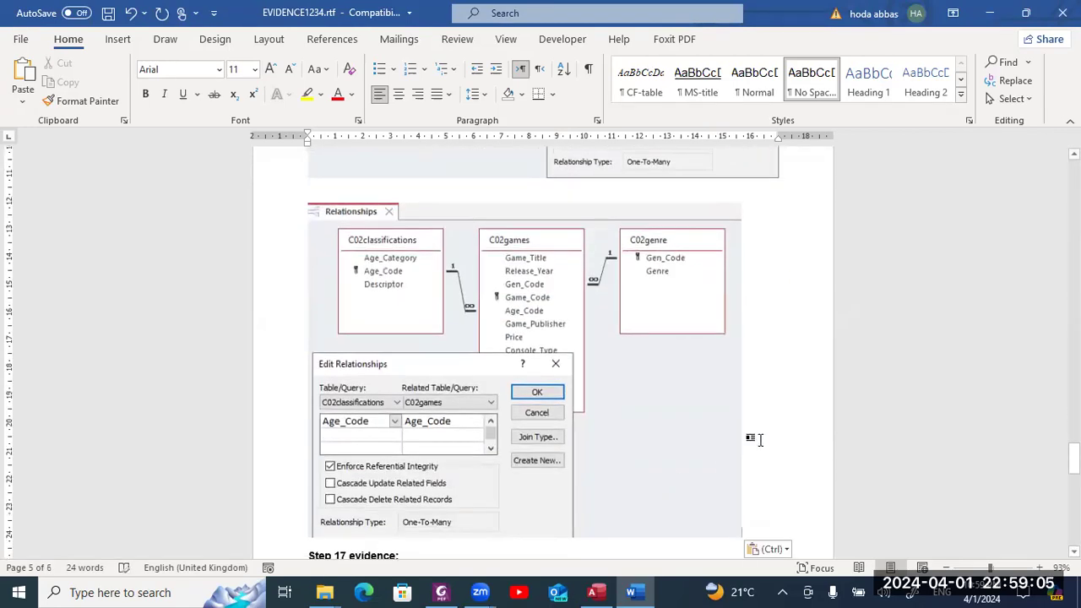
{"action": "key", "text": "alt+Tab"}
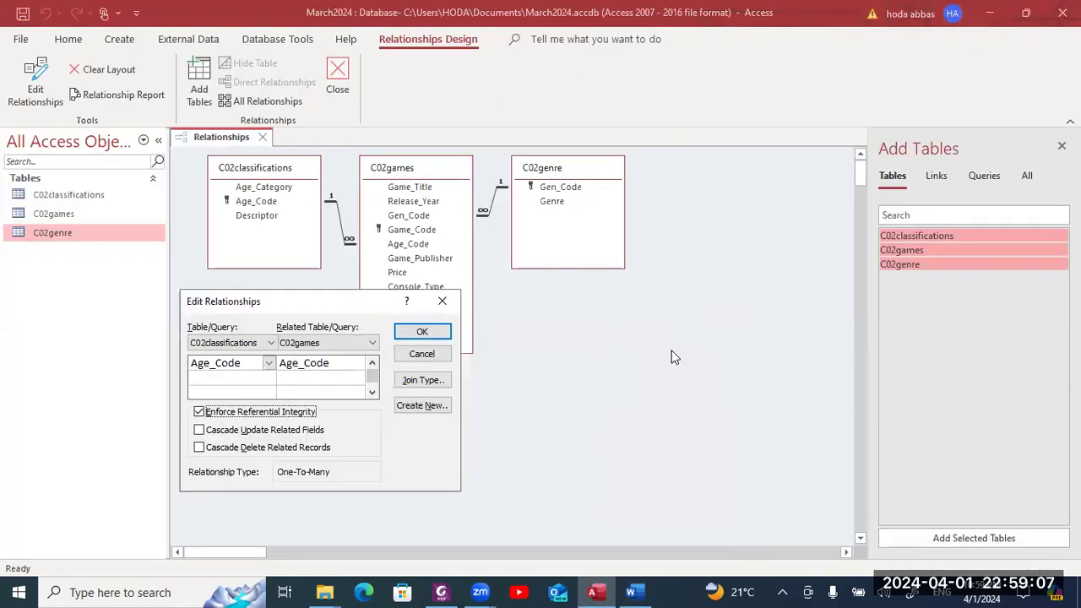
{"action": "left_click", "coordinate": [443, 302]}
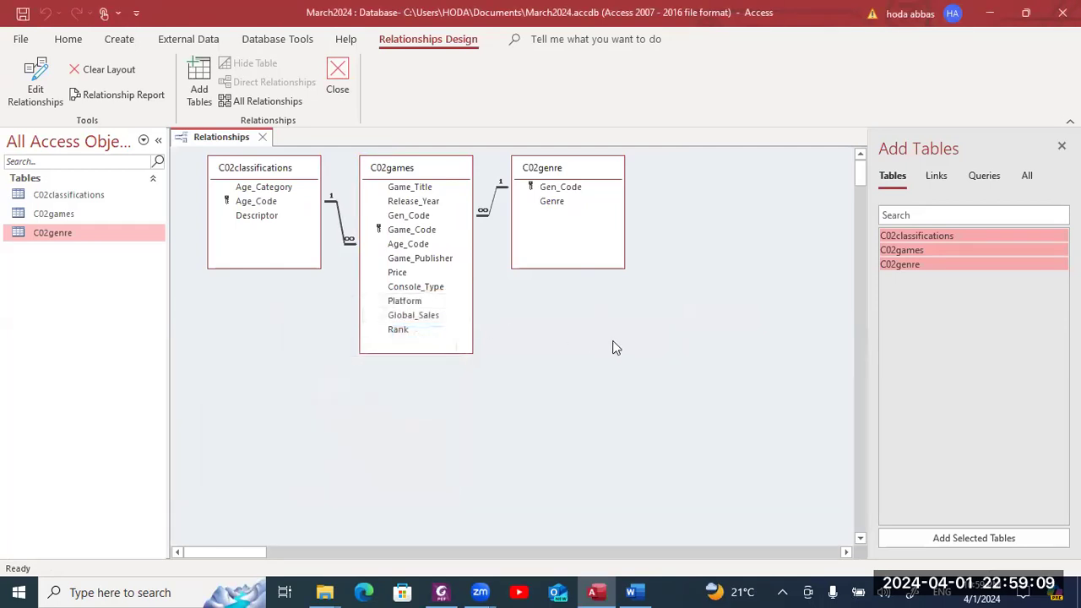
{"action": "key", "text": "alt+Tab"}
{"action": "key", "text": "alt+Tab"}
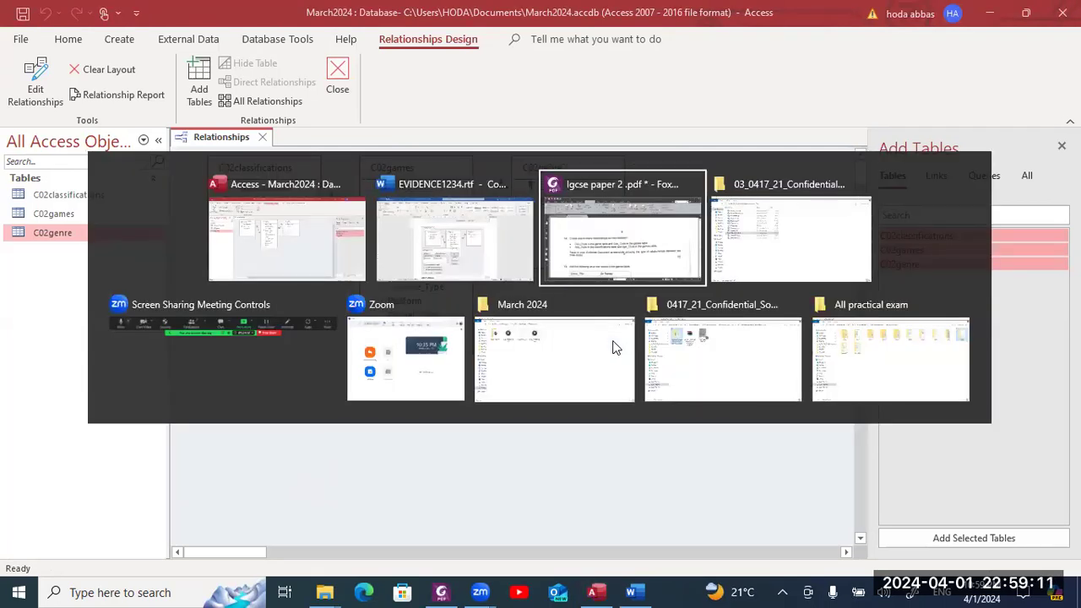
{"action": "scroll", "coordinate": [620, 332], "scroll_direction": "down", "scroll_amount": 4}
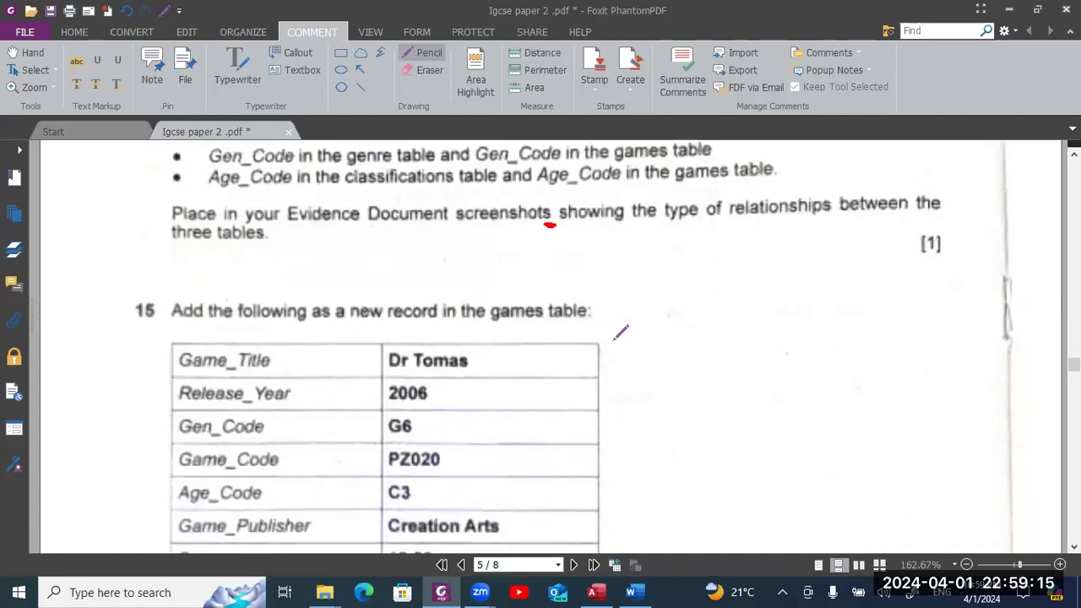
{"action": "key", "text": "alt+Tab"}
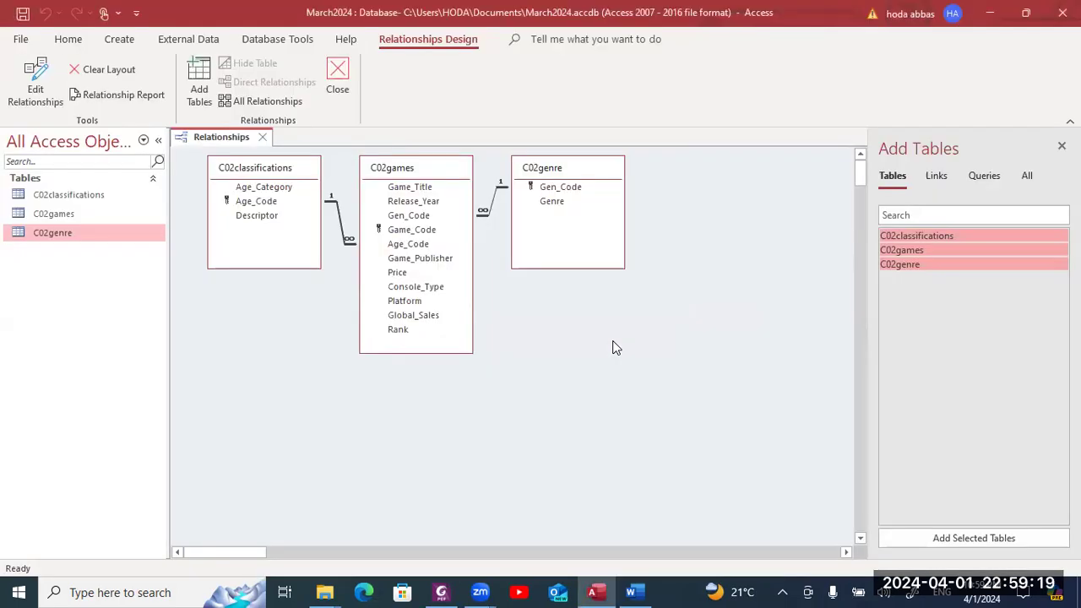
- Close the Relationships window, saving its layout, and open the C02games table's records
{"action": "left_click", "coordinate": [263, 138]}
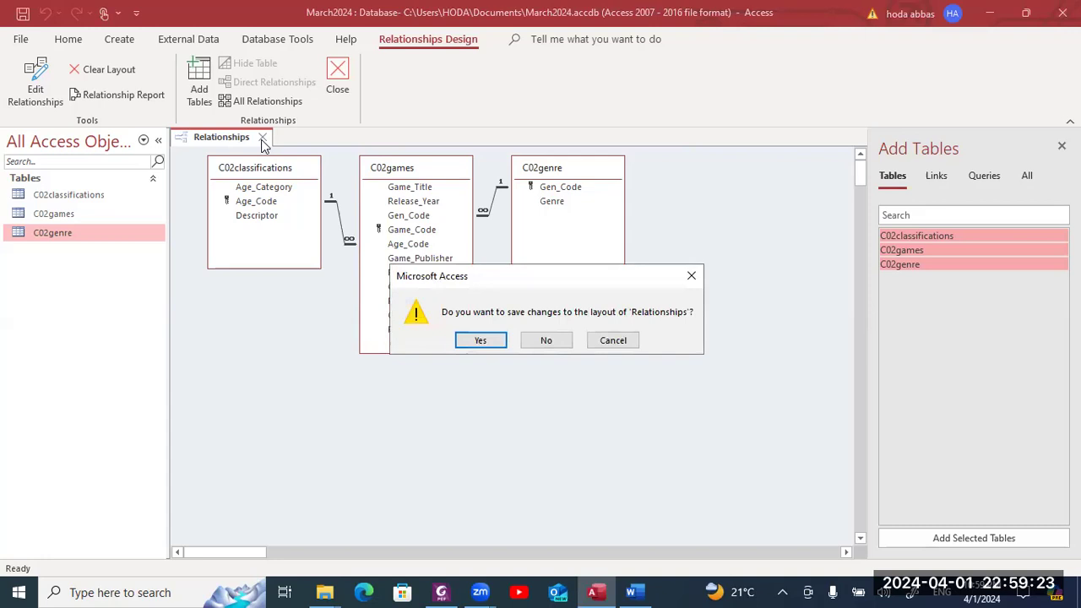
{"action": "key", "text": "Return"}
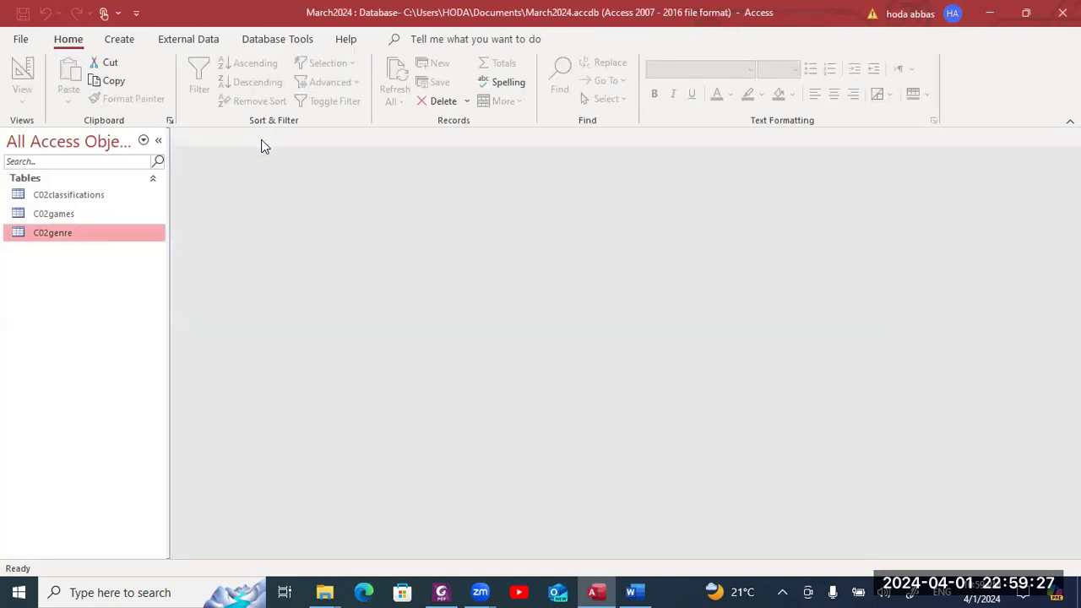
{"action": "double_click", "coordinate": [73, 214]}
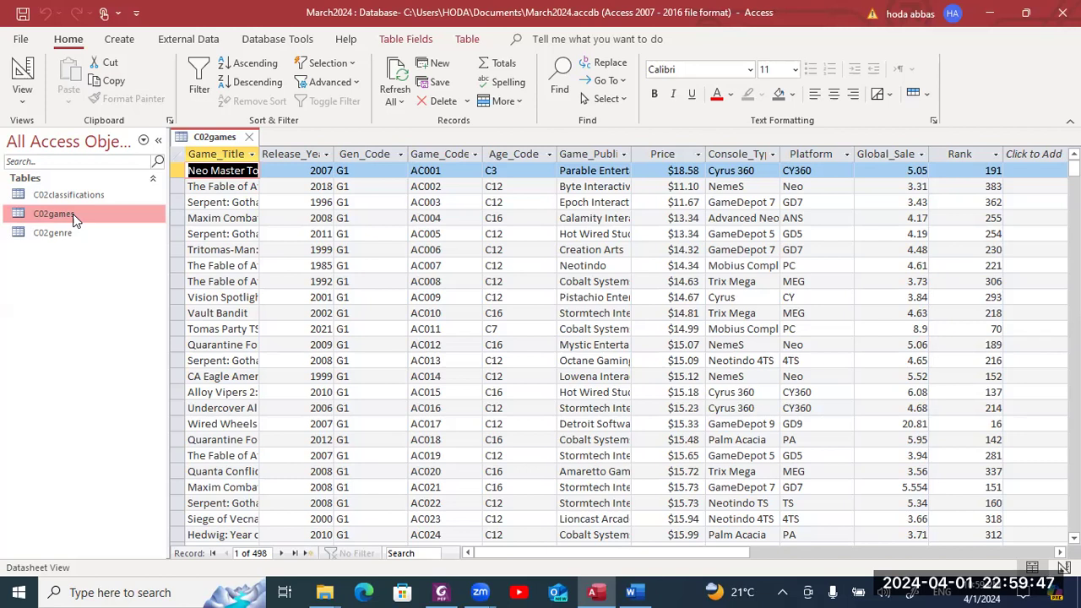
- Start a new C02games record and enter the game name Dr Tomas
{"action": "left_click", "coordinate": [436, 66]}
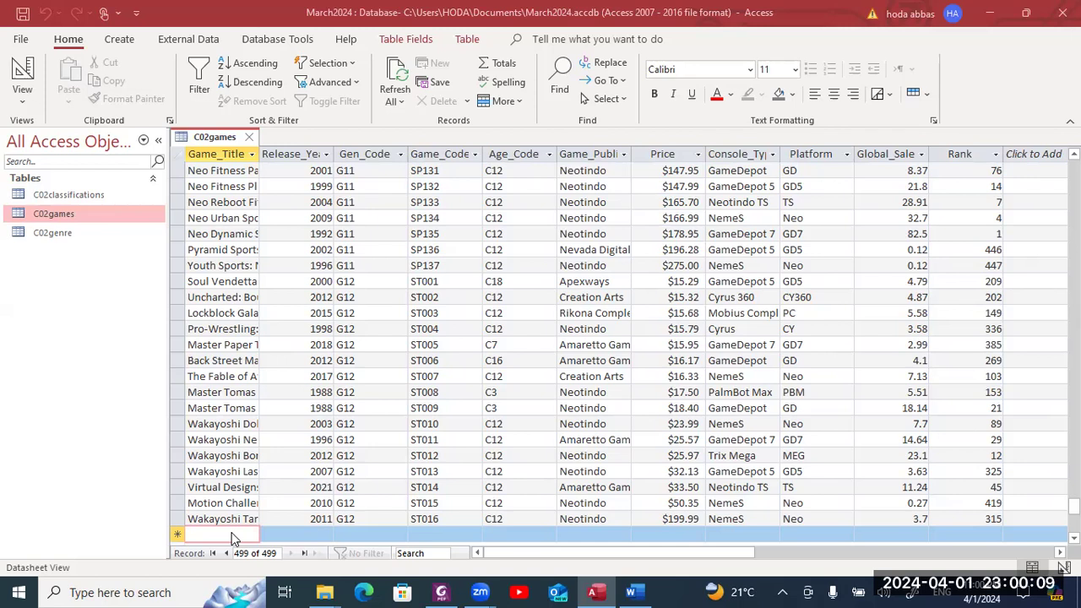
{"action": "key", "text": "alt+Tab"}
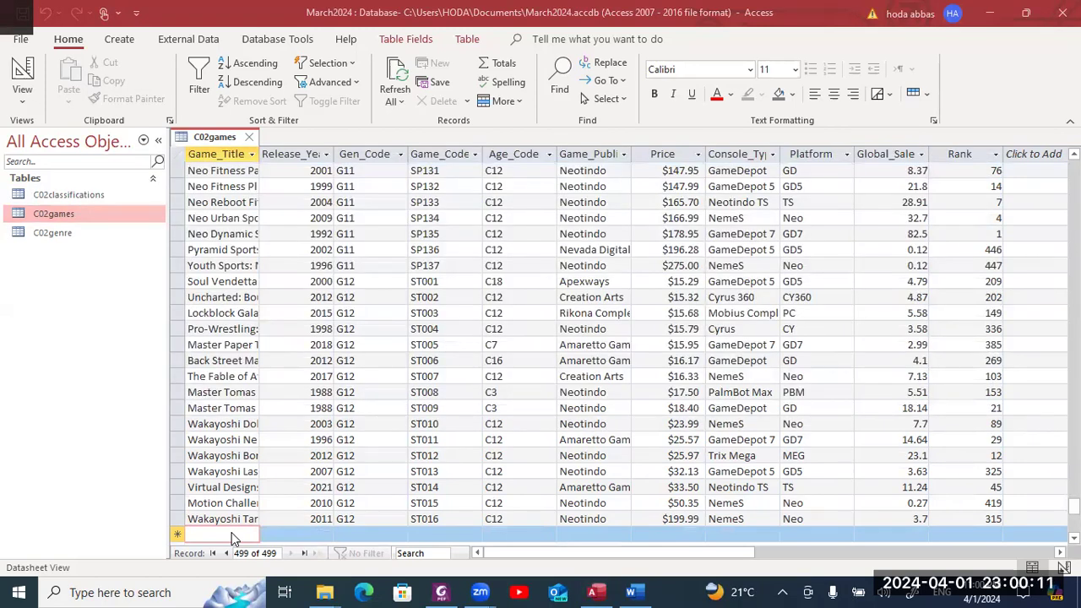
{"action": "key", "text": "alt+Tab"}
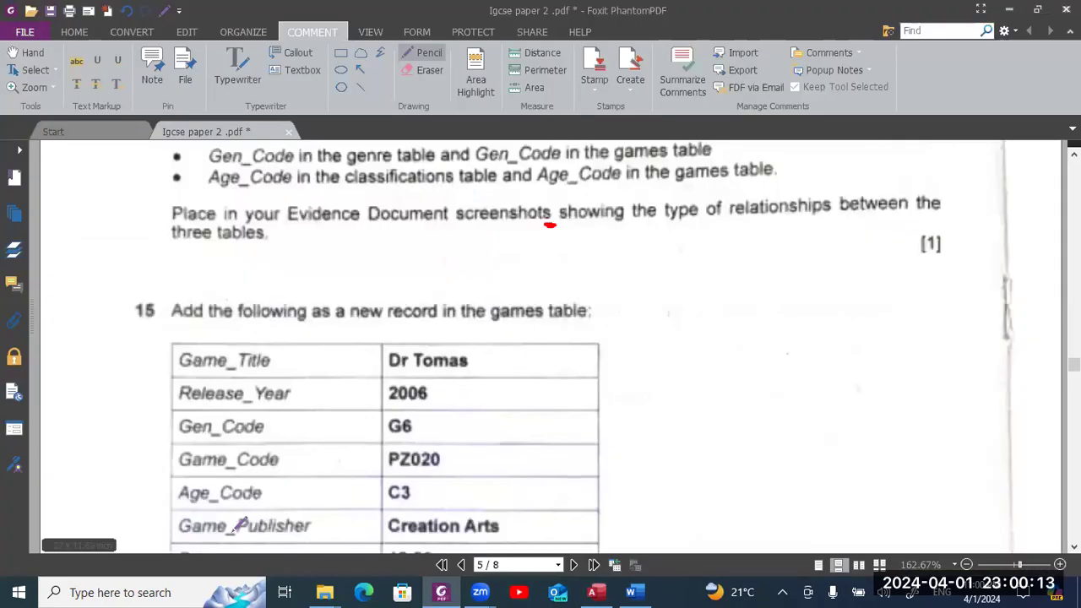
{"action": "scroll", "coordinate": [240, 524], "scroll_direction": "down", "scroll_amount": 1}
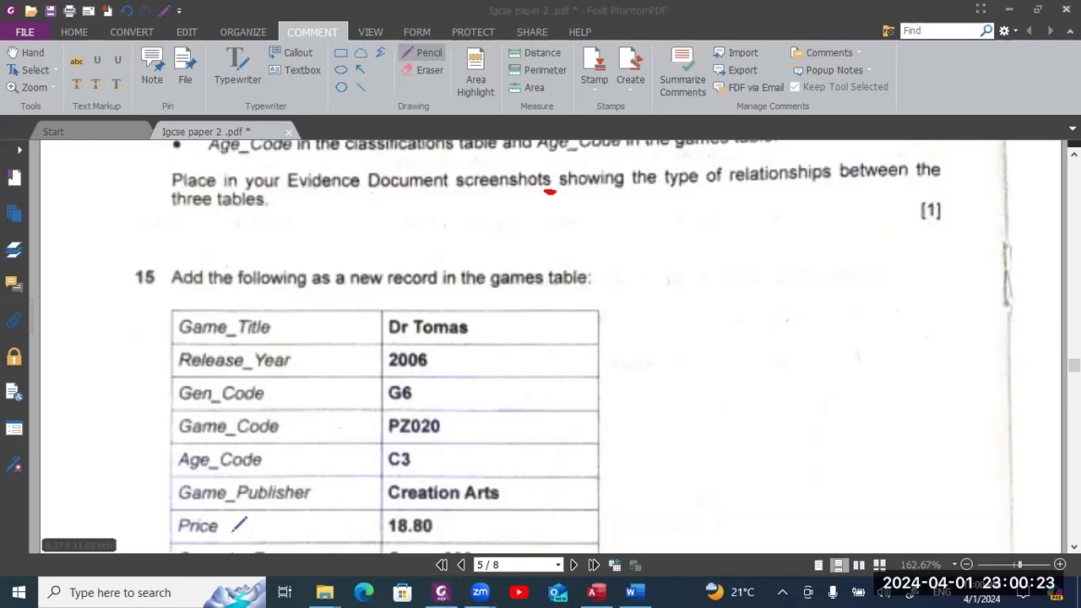
{"action": "key", "text": "alt+Tab"}
{"action": "key", "text": "alt+Tab"}
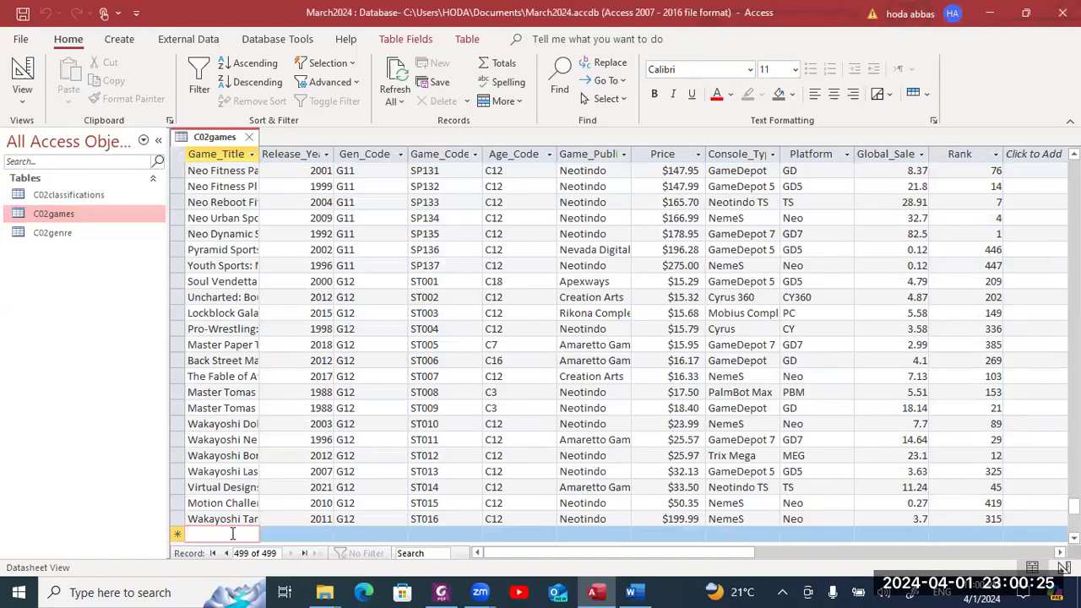
{"action": "type", "text": "Dr Tomas"}
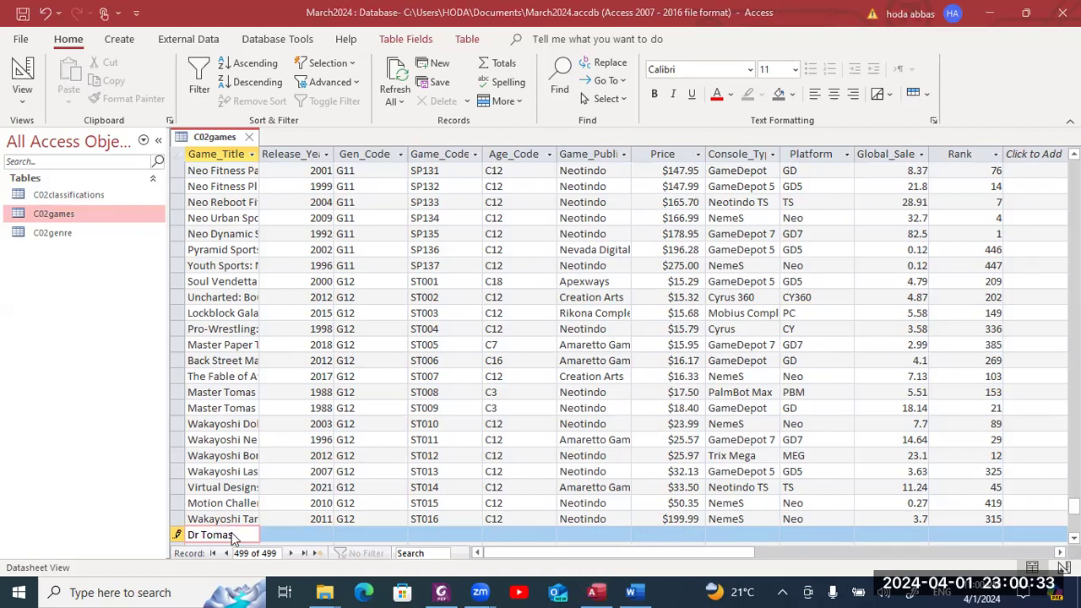
{"action": "key", "text": "alt+Tab"}
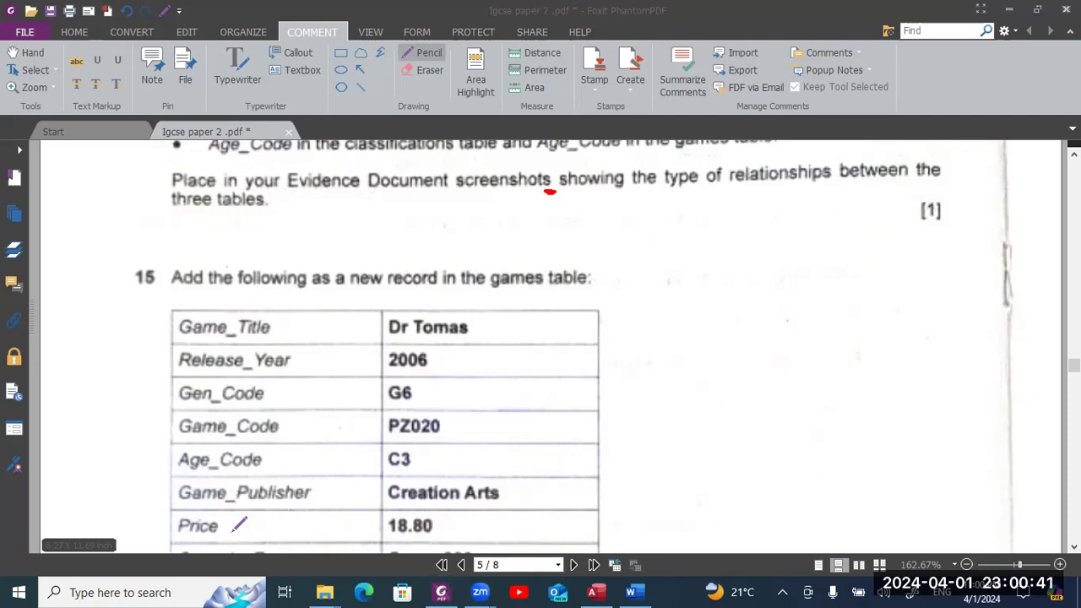
{"action": "key", "text": "alt+Tab"}
{"action": "key", "text": "Tab"}
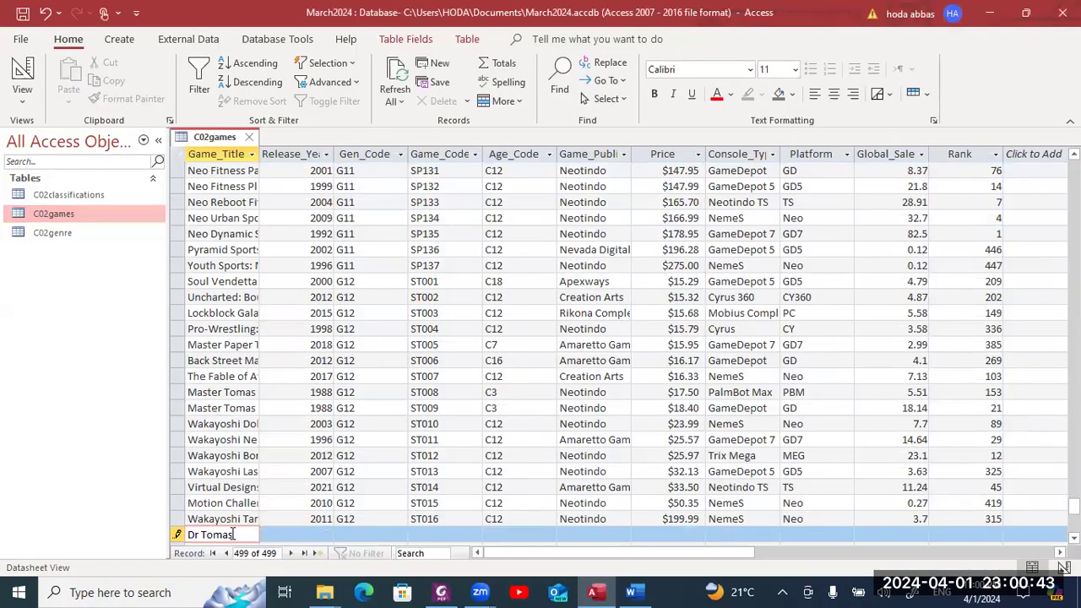
- Enter Release_Year 2006, Gen_Code G6 and Game_Code PZ020 for the new record
{"action": "key", "text": "Tab"}
{"action": "type", "text": "2006"}
{"action": "key", "text": "Tab"}
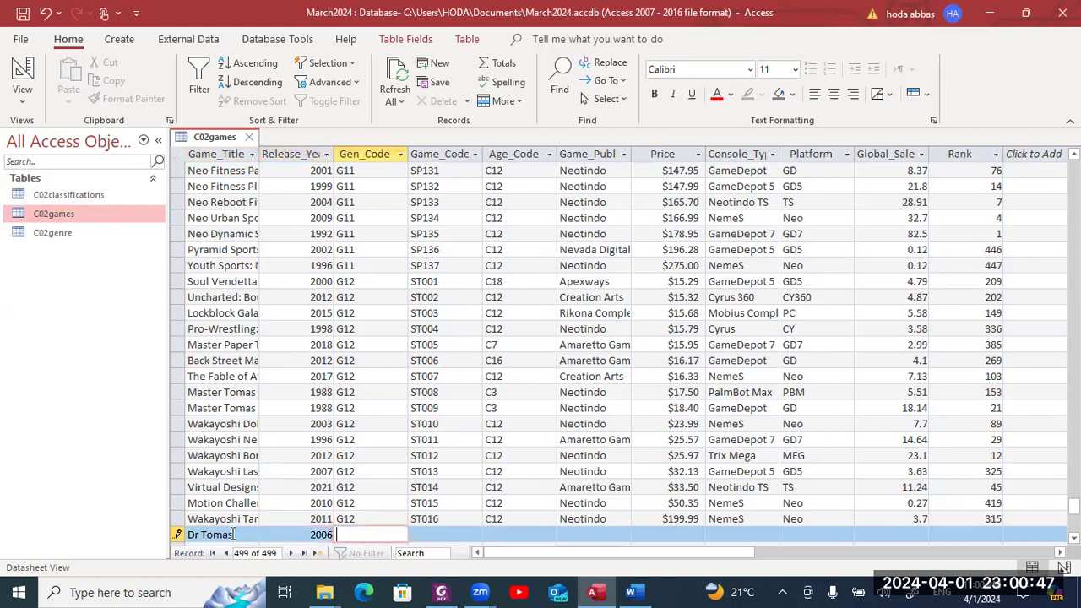
{"action": "type", "text": "G6"}
{"action": "key", "text": "alt+Tab"}
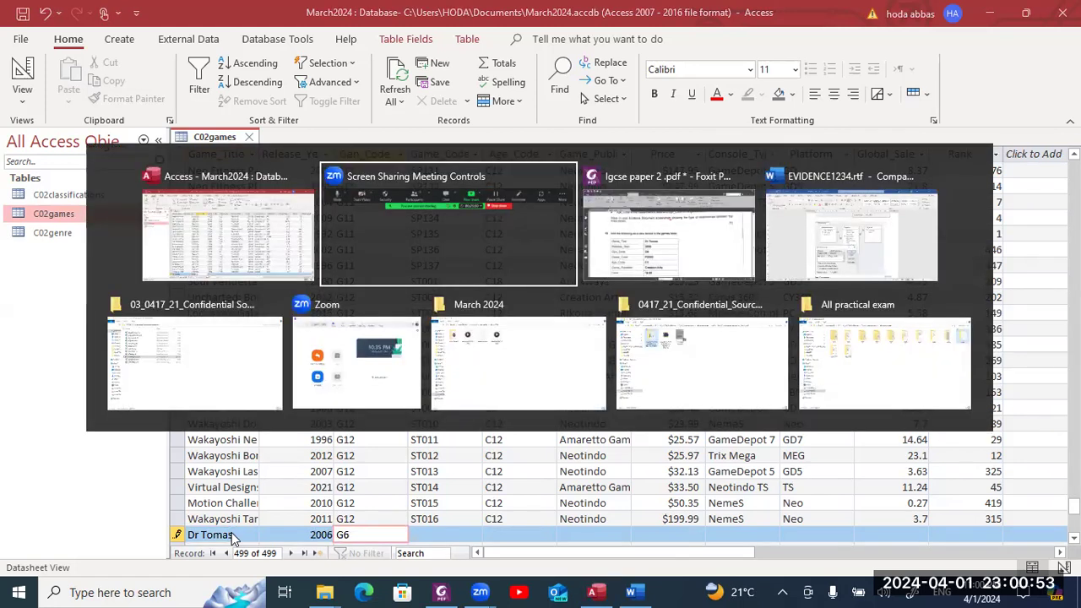
{"action": "key", "text": "Escape"}
{"action": "key", "text": "alt+Tab"}
{"action": "key", "text": "alt+Tab"}
{"action": "scroll", "coordinate": [240, 526], "scroll_direction": "down", "scroll_amount": 1}
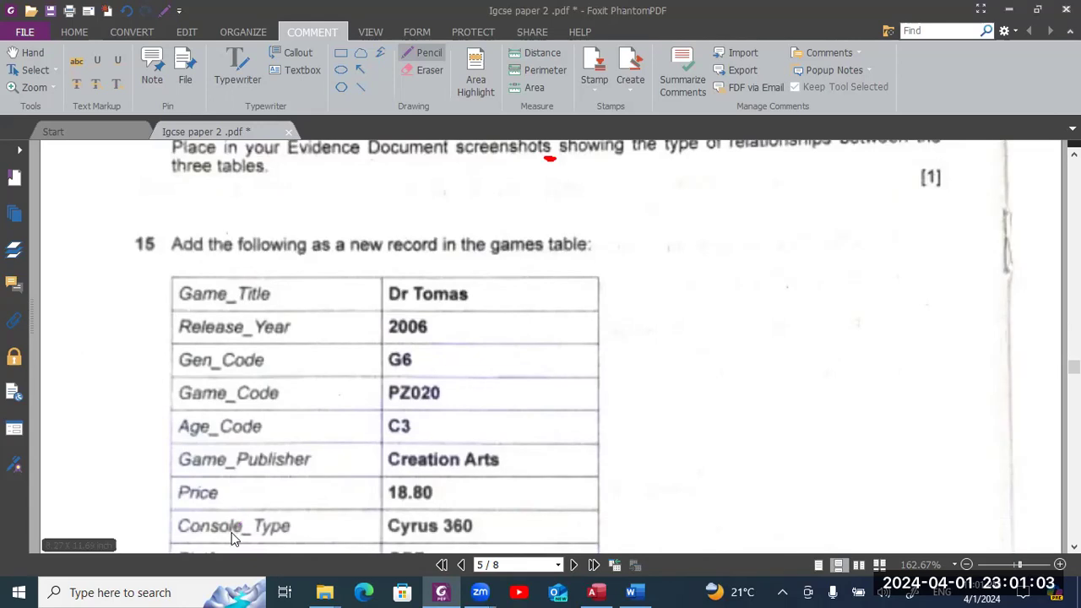
{"action": "key", "text": "alt+Tab"}
{"action": "key", "text": "alt+Tab"}
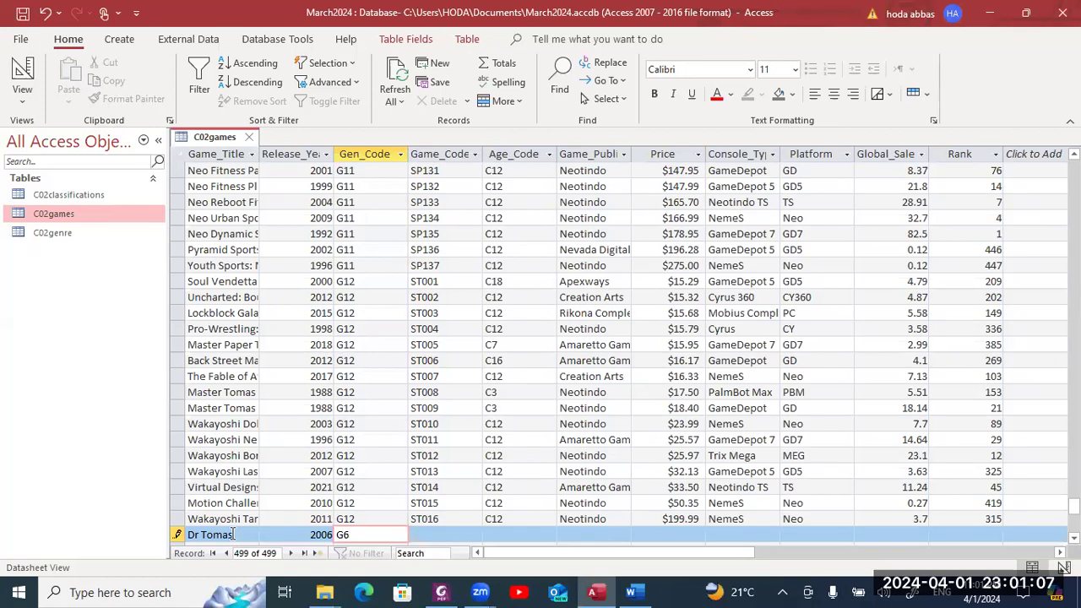
{"action": "key", "text": "Tab"}
{"action": "type", "text": "PZ"}
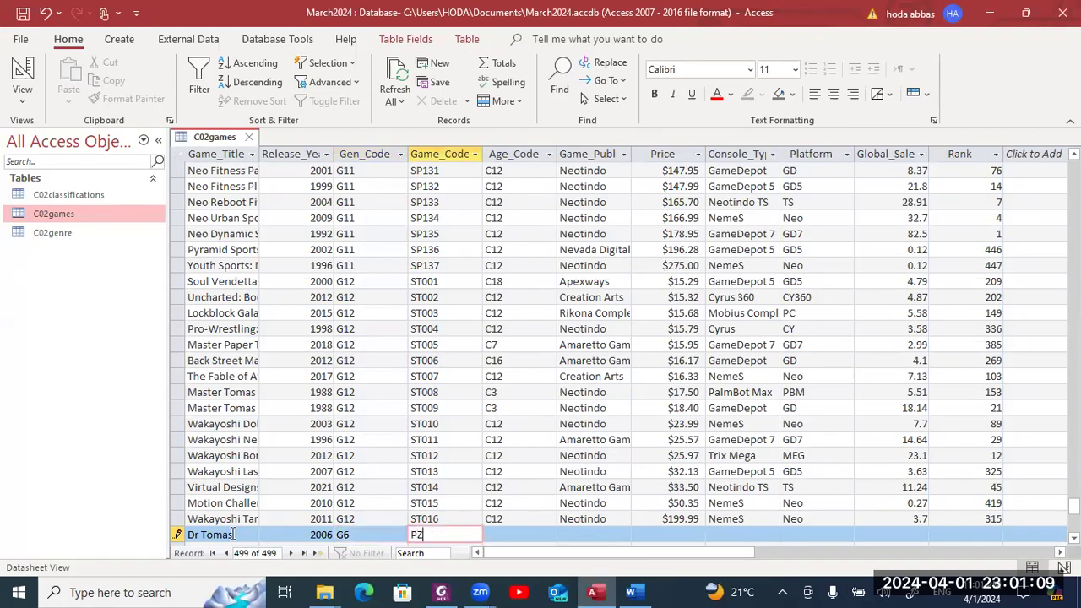
{"action": "type", "text": "020"}
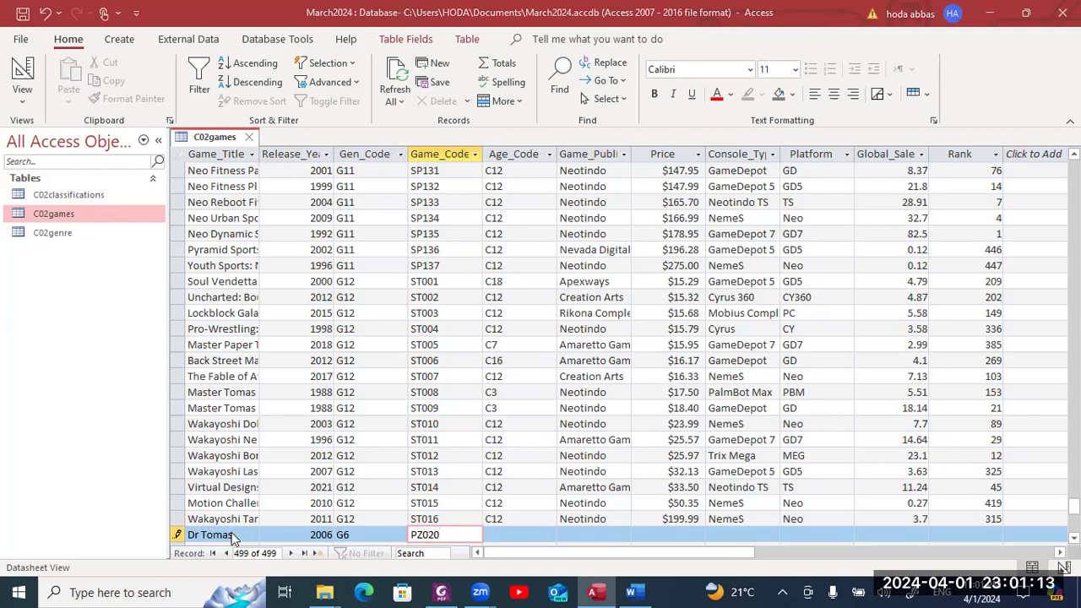
- Enter Age_Code C3 and Game_Publisher Creation Arts
{"action": "key", "text": "alt+Tab"}
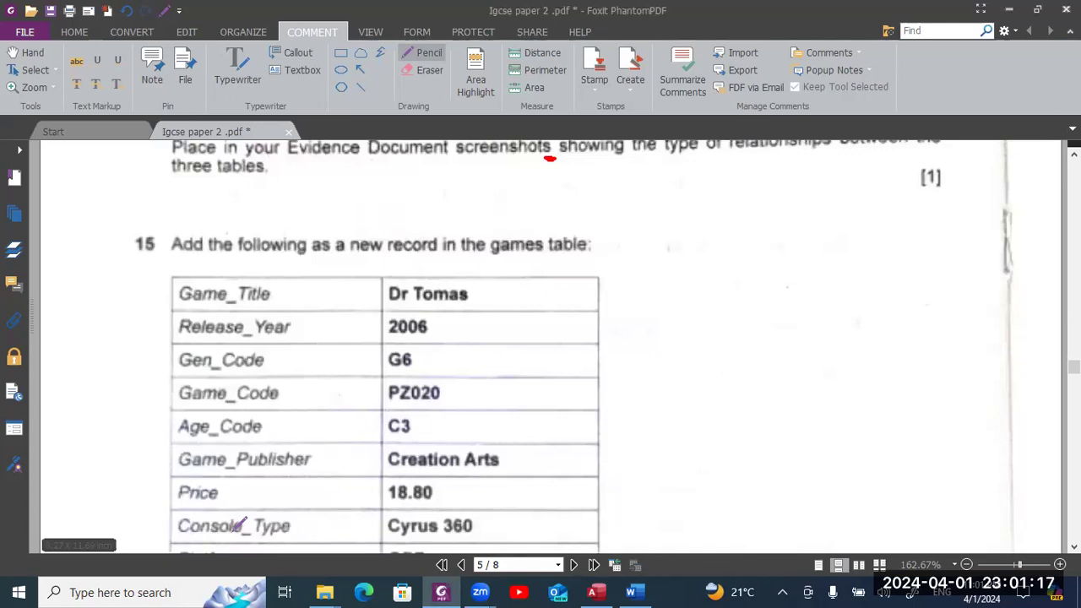
{"action": "key", "text": "alt+Tab"}
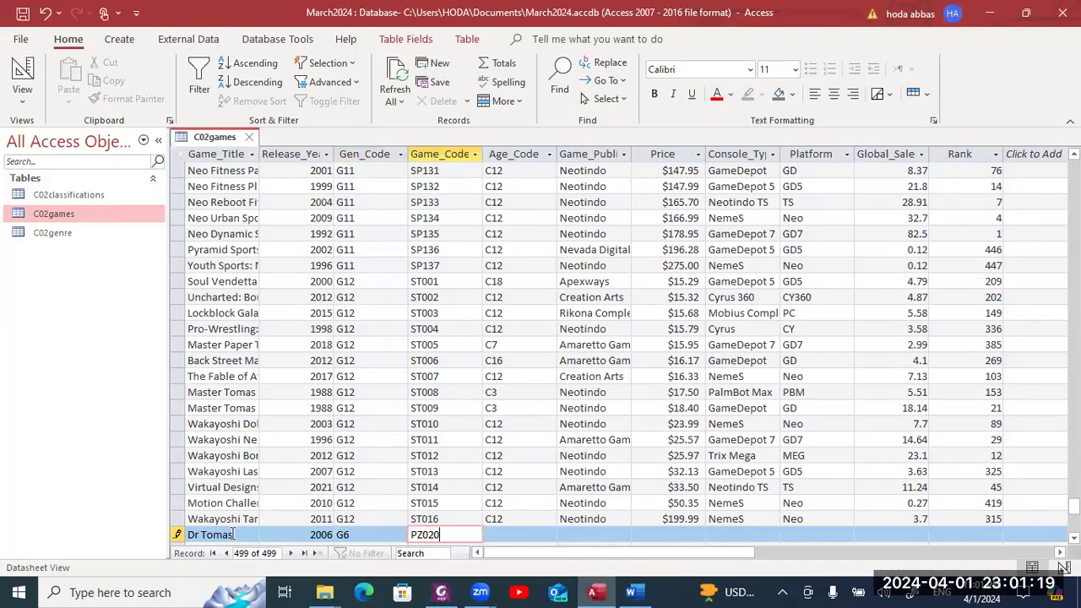
{"action": "key", "text": "Tab"}
{"action": "type", "text": "C3"}
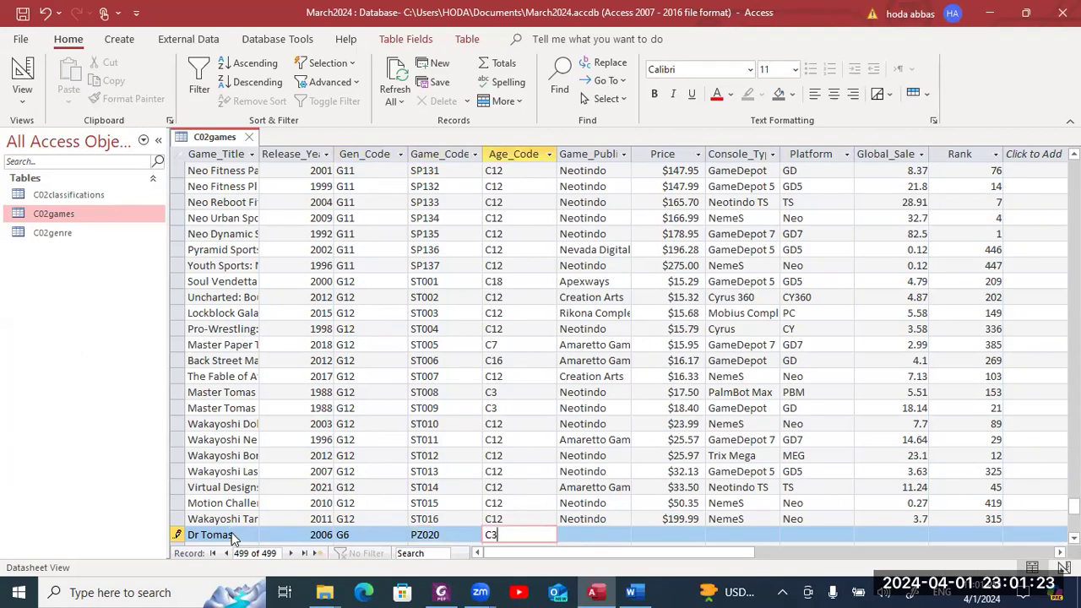
{"action": "key", "text": "alt+Tab"}
{"action": "scroll", "coordinate": [242, 525], "scroll_direction": "down", "scroll_amount": 2}
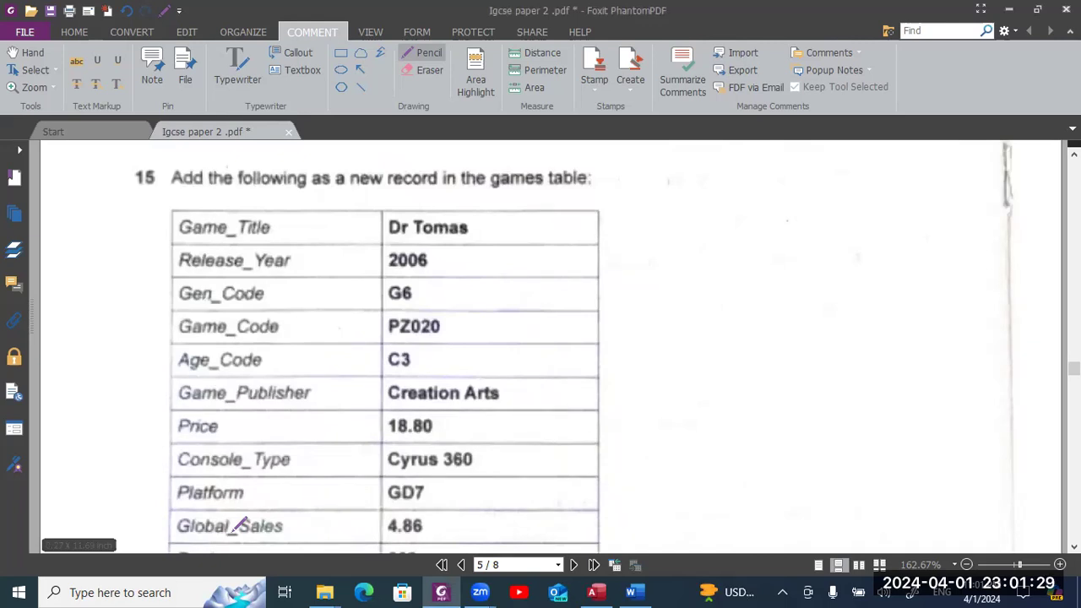
{"action": "key", "text": "alt+Tab"}
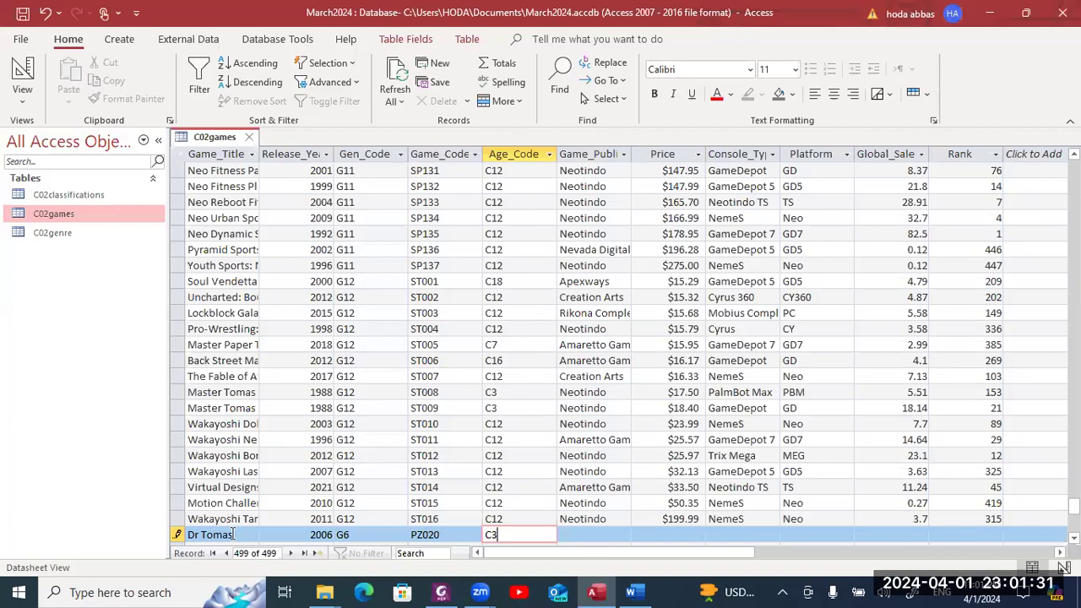
{"action": "key", "text": "Tab"}
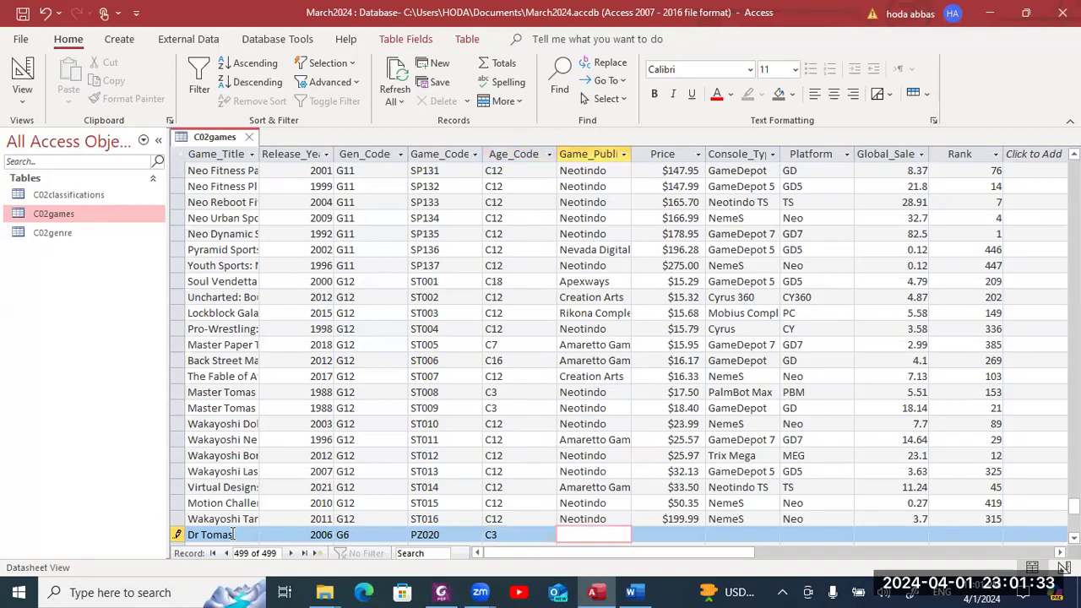
{"action": "type", "text": "Creation Arts"}
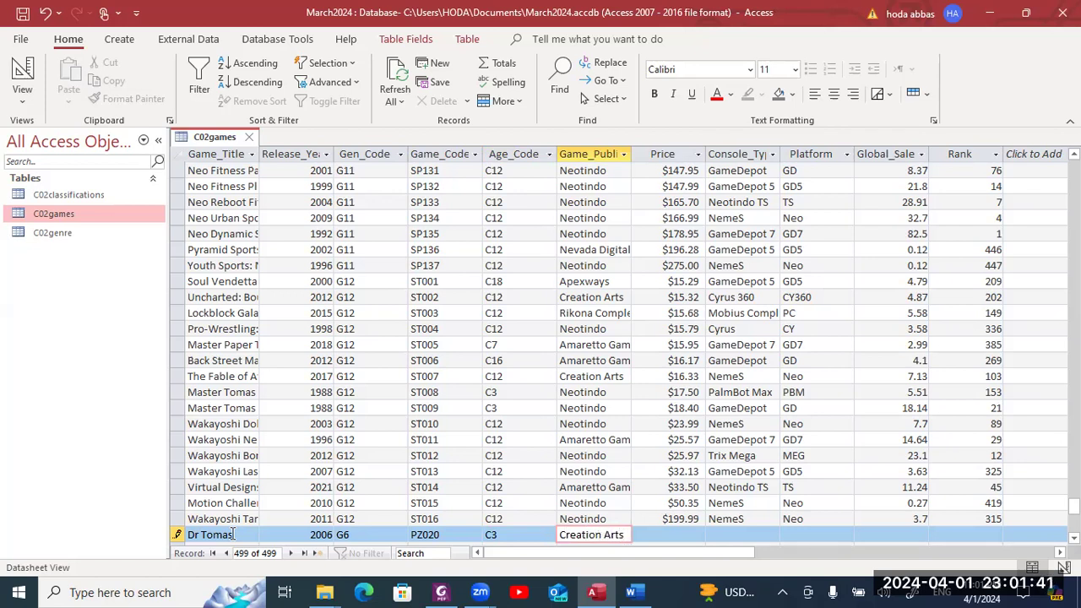
- Enter the Price as 18.80
{"action": "key", "text": "alt+Tab"}
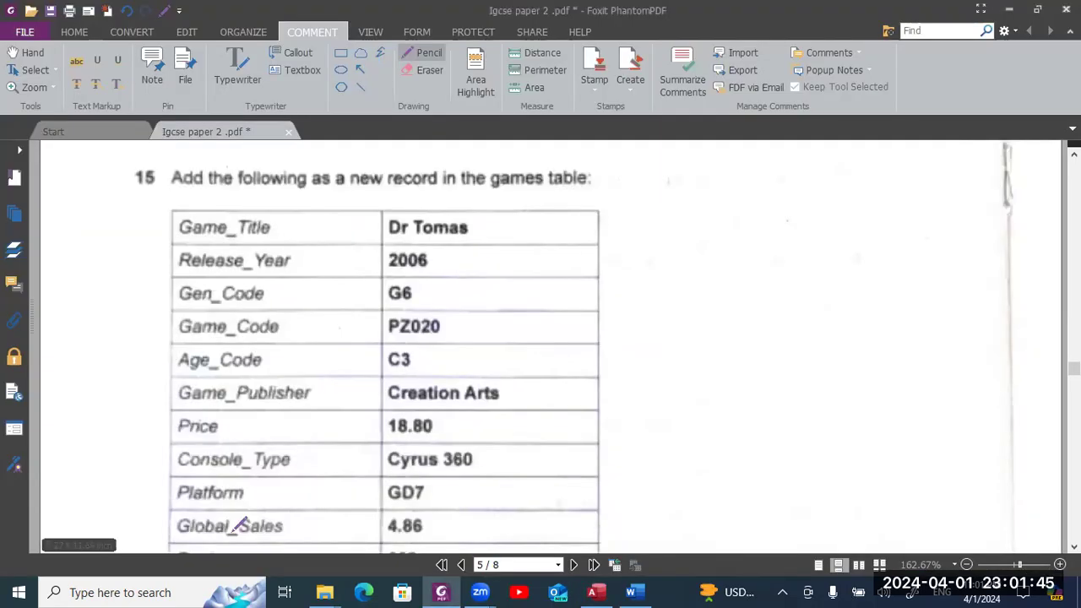
{"action": "key", "text": "alt+Tab"}
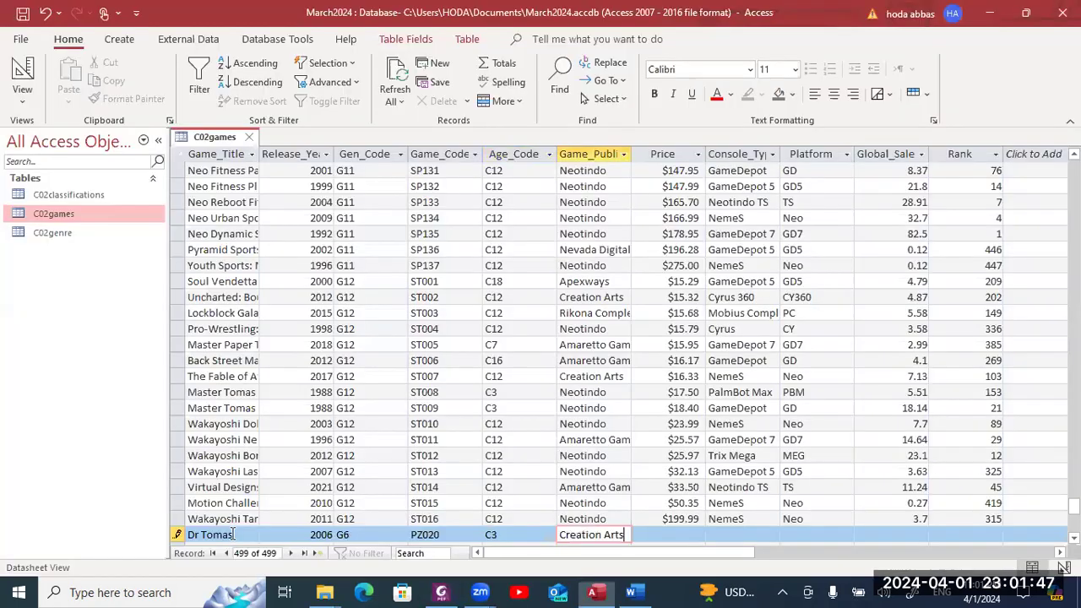
{"action": "key", "text": "Tab"}
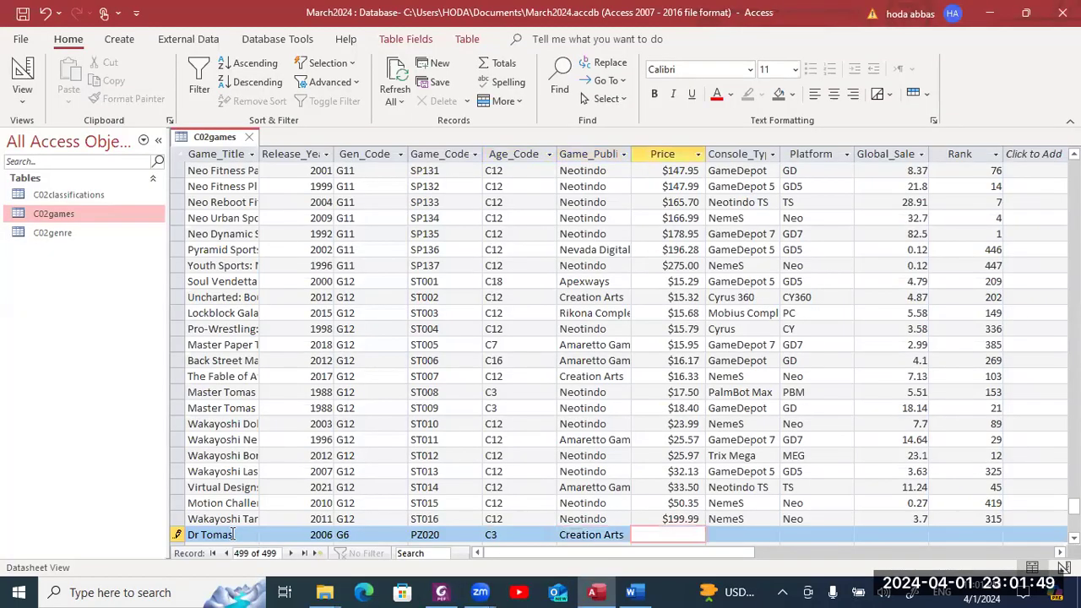
{"action": "type", "text": "18.80"}
{"action": "key", "text": "Tab"}
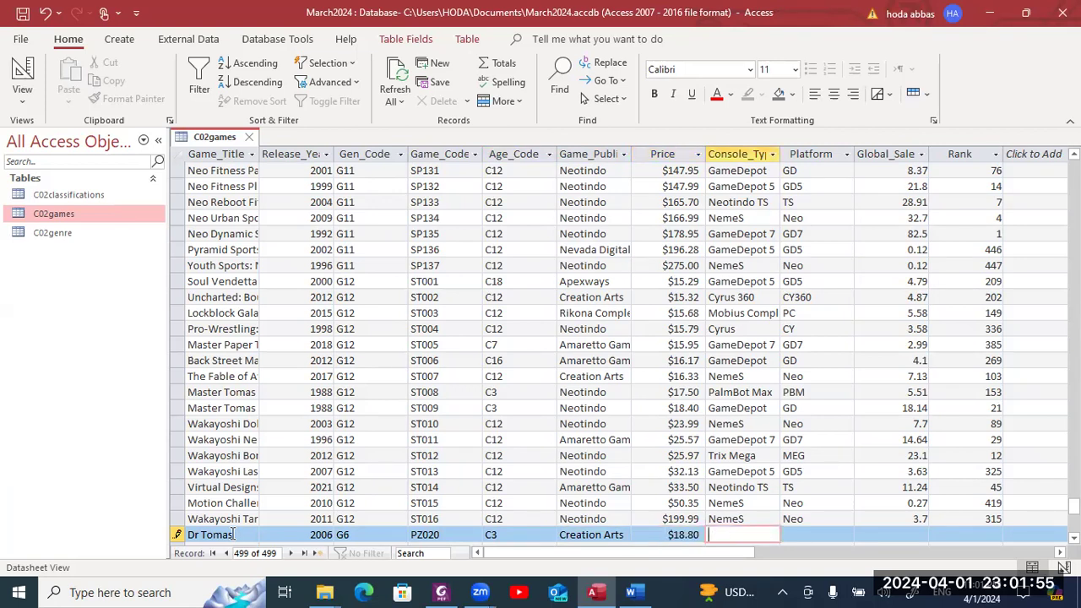
- Enter Console_Type Cyrus 360 and Platform GD7 for the Dr Tomas record
{"action": "key", "text": "alt+Tab"}
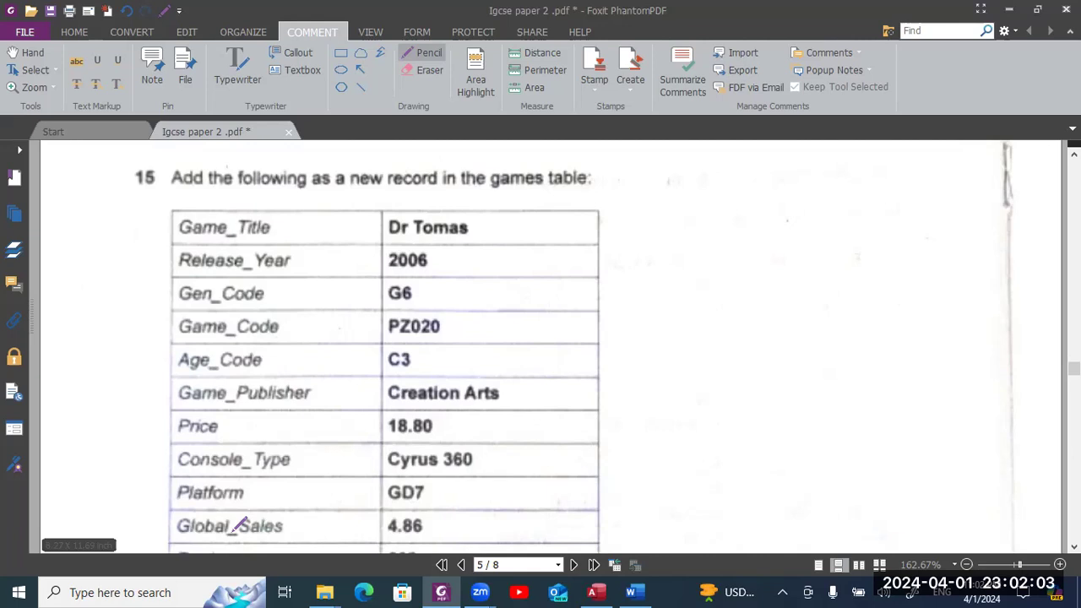
{"action": "key", "text": "alt+Tab"}
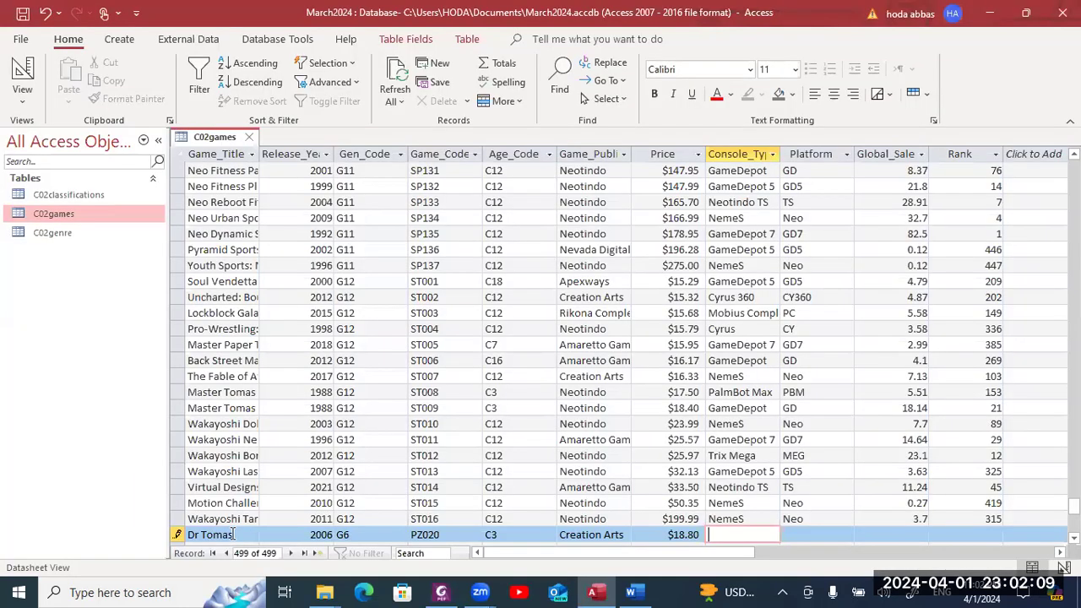
{"action": "key", "text": "Tab"}
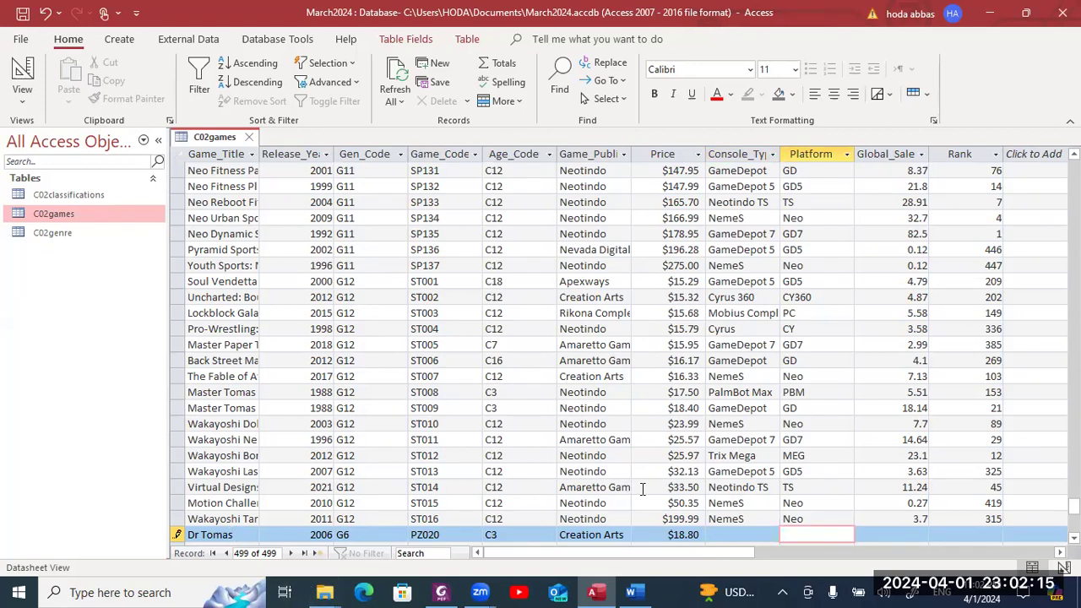
{"action": "left_click", "coordinate": [715, 537]}
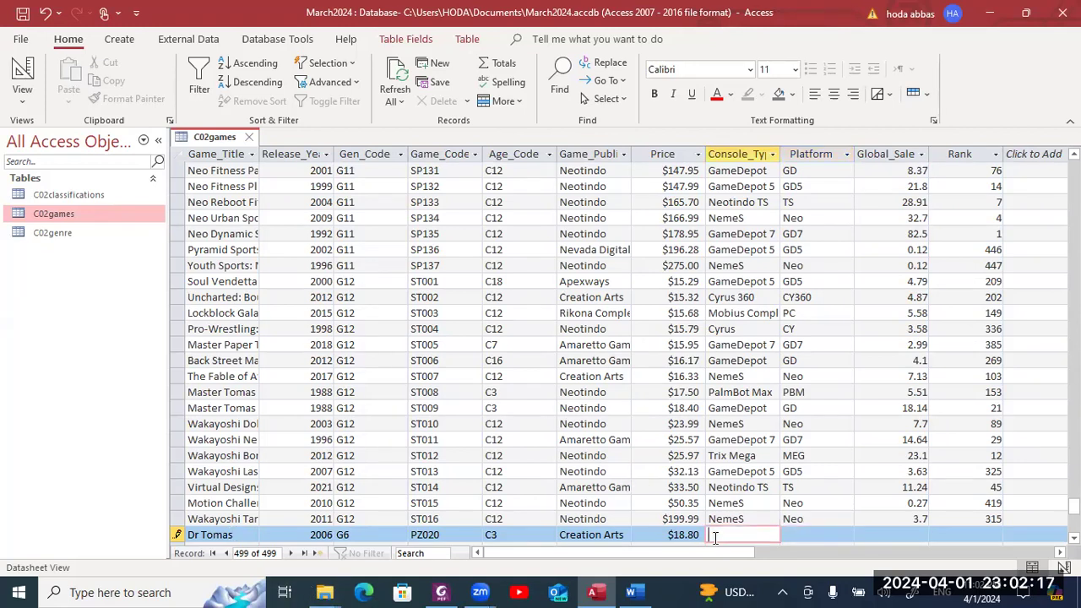
{"action": "type", "text": "Cyrus 360"}
{"action": "key", "text": "alt+Tab"}
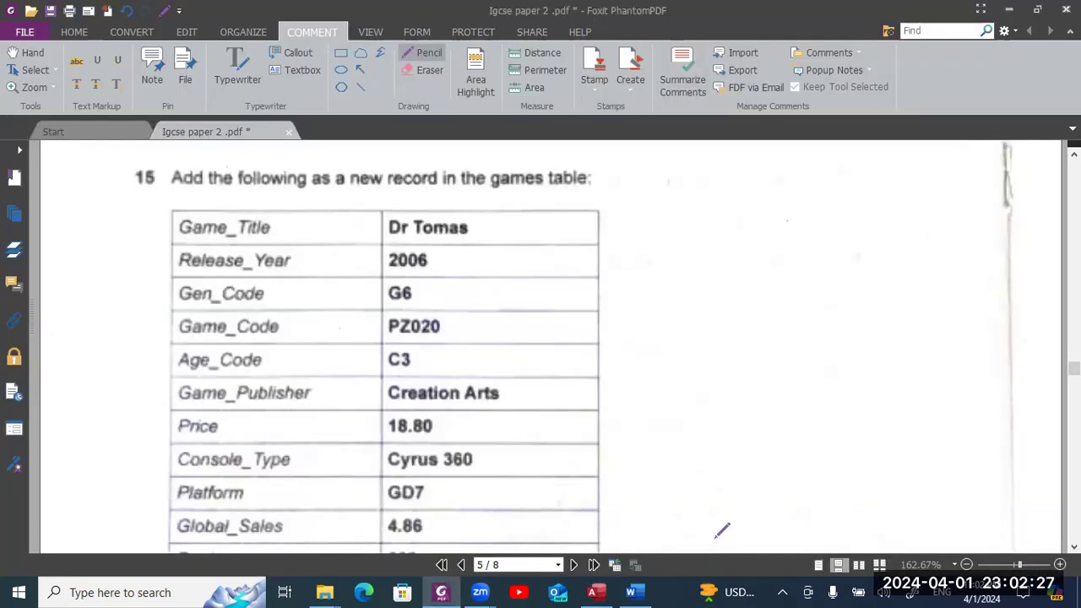
{"action": "scroll", "coordinate": [719, 526], "scroll_direction": "down", "scroll_amount": 3}
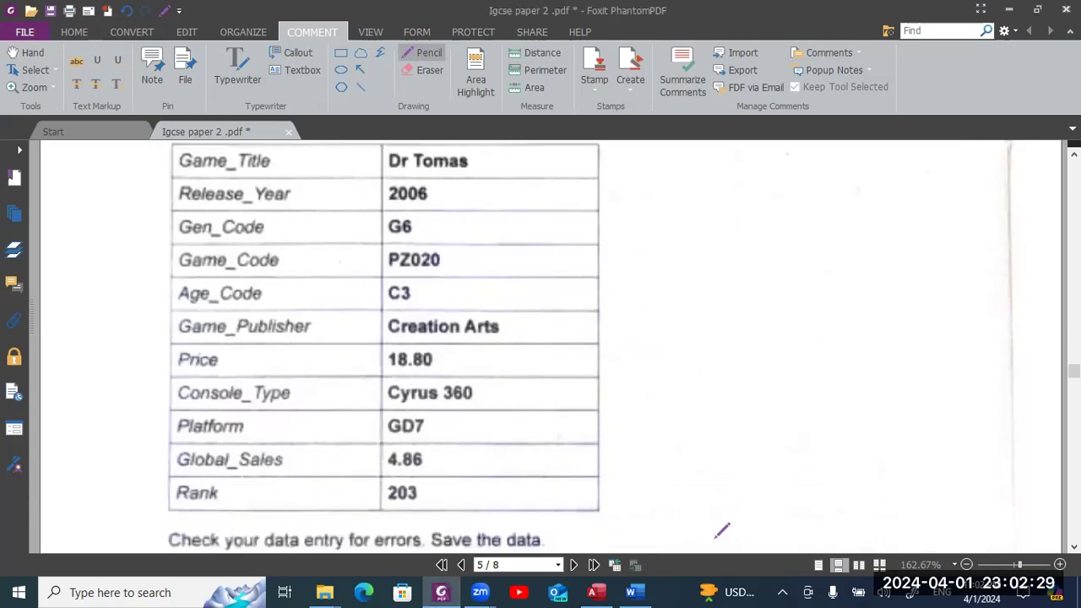
{"action": "key", "text": "alt+Tab"}
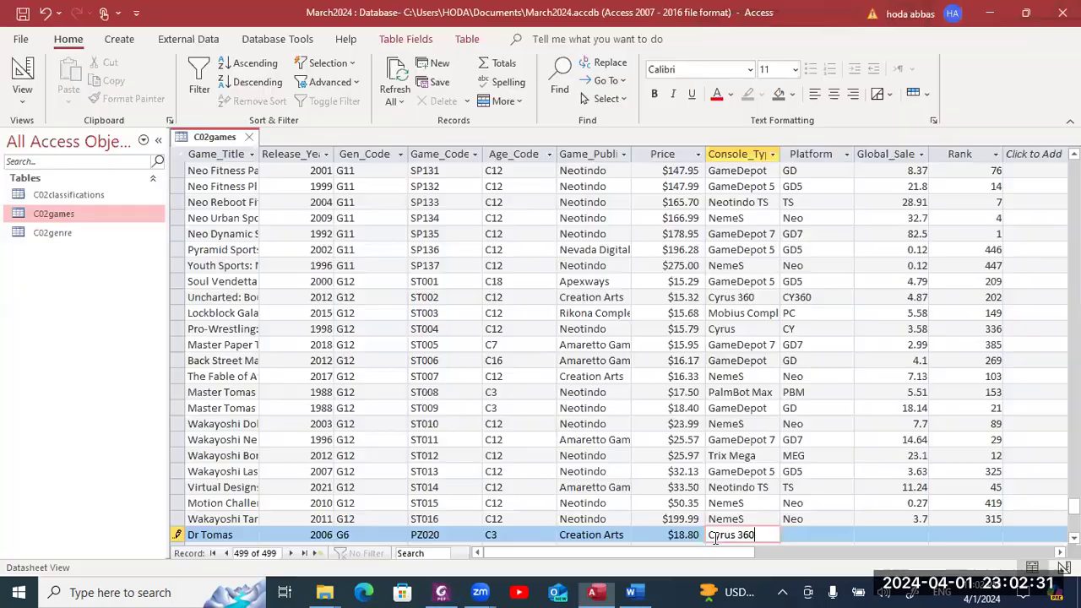
{"action": "key", "text": "Tab"}
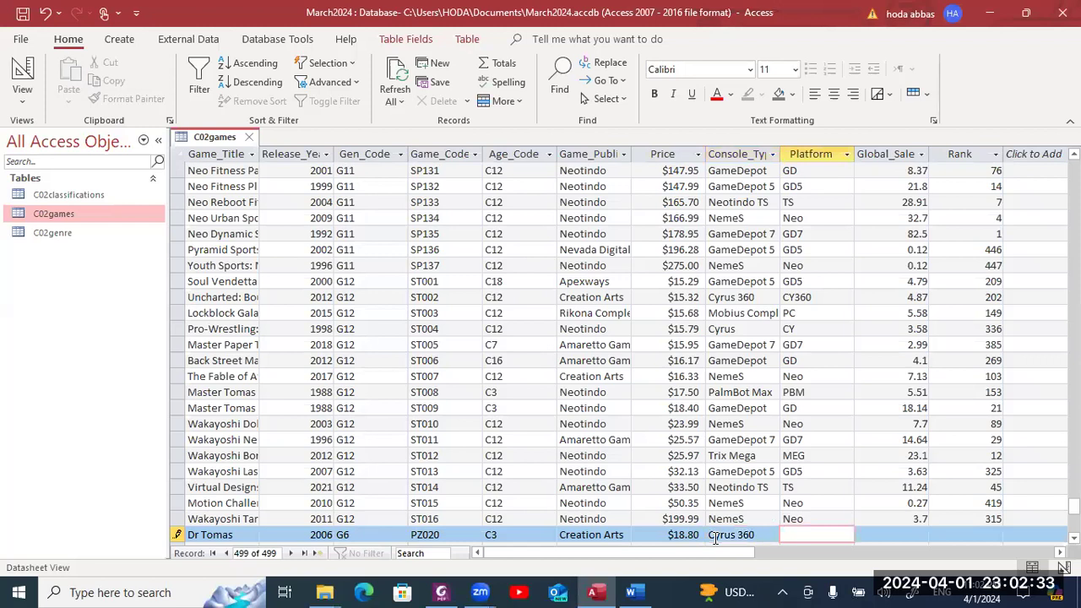
{"action": "type", "text": "GD7"}
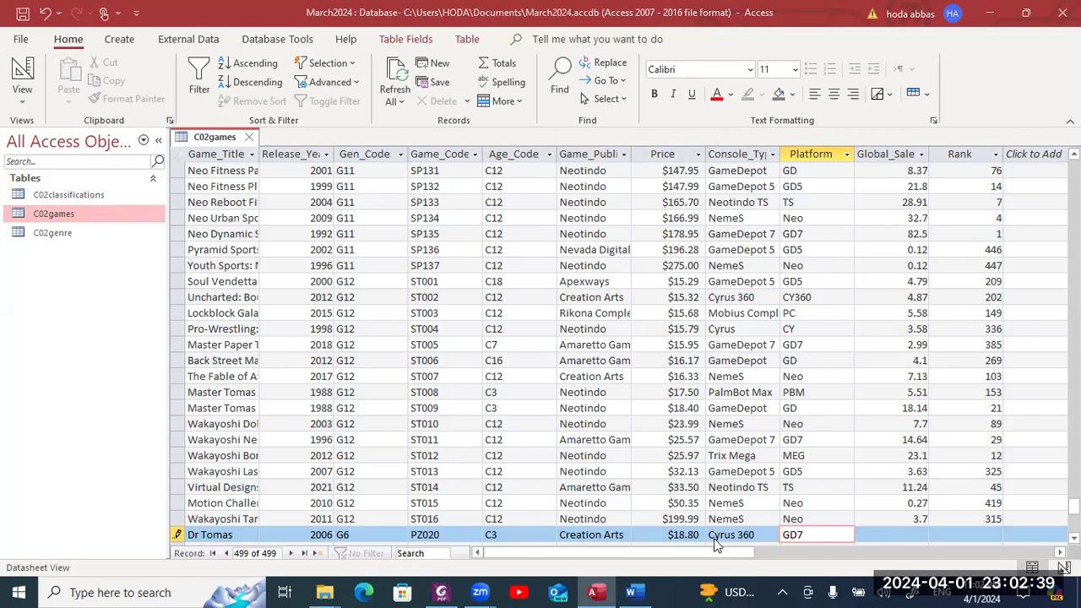
- Enter Global_Sale 4.86 and Rank 203
{"action": "key", "text": "alt+Tab"}
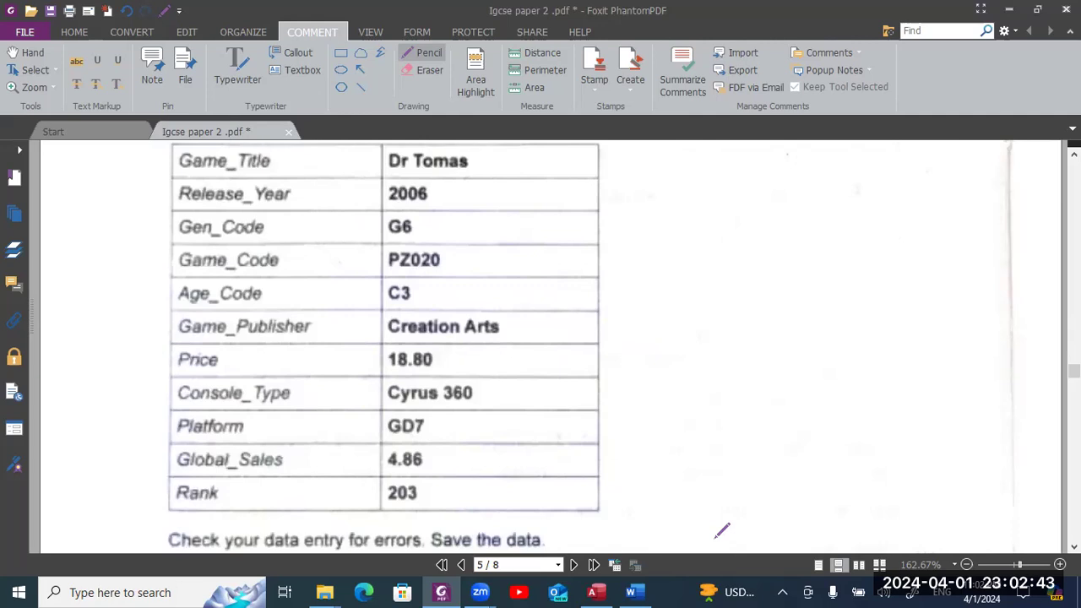
{"action": "key", "text": "alt+Tab"}
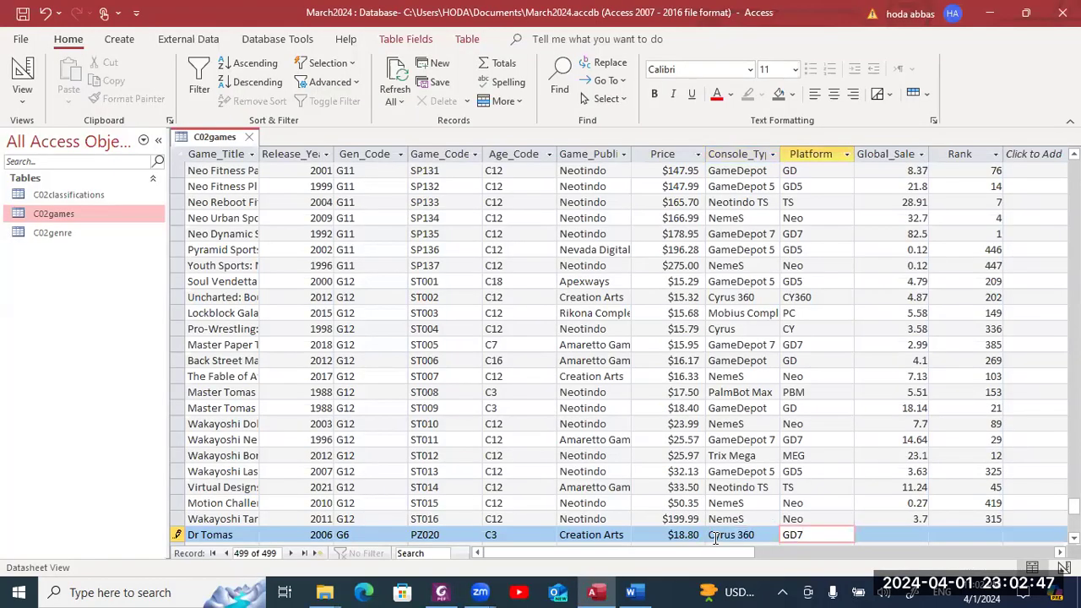
{"action": "key", "text": "Tab"}
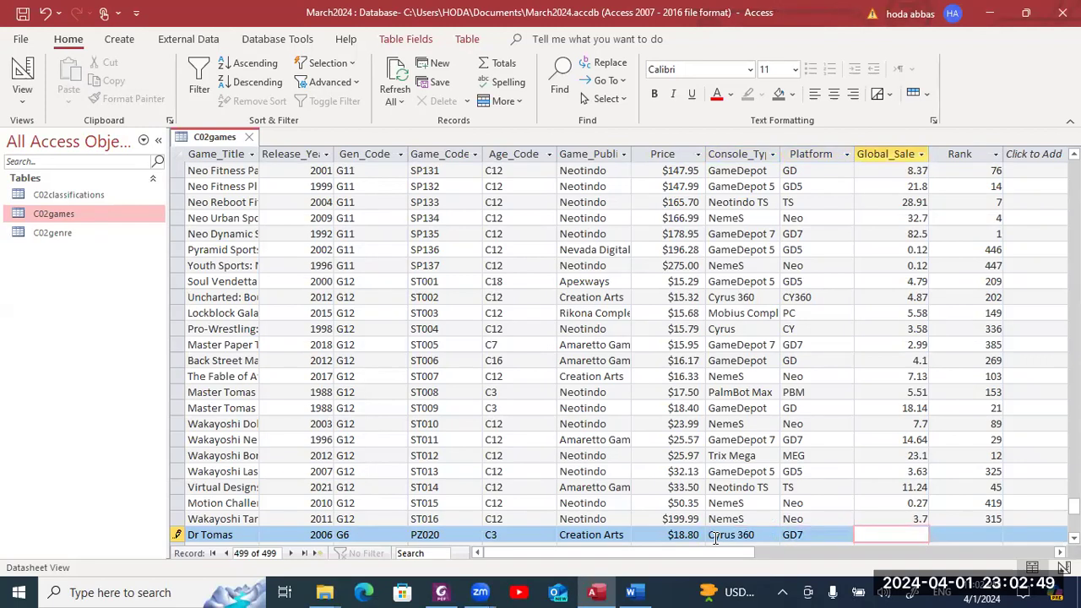
{"action": "type", "text": "4.86"}
{"action": "key", "text": "alt+Tab"}
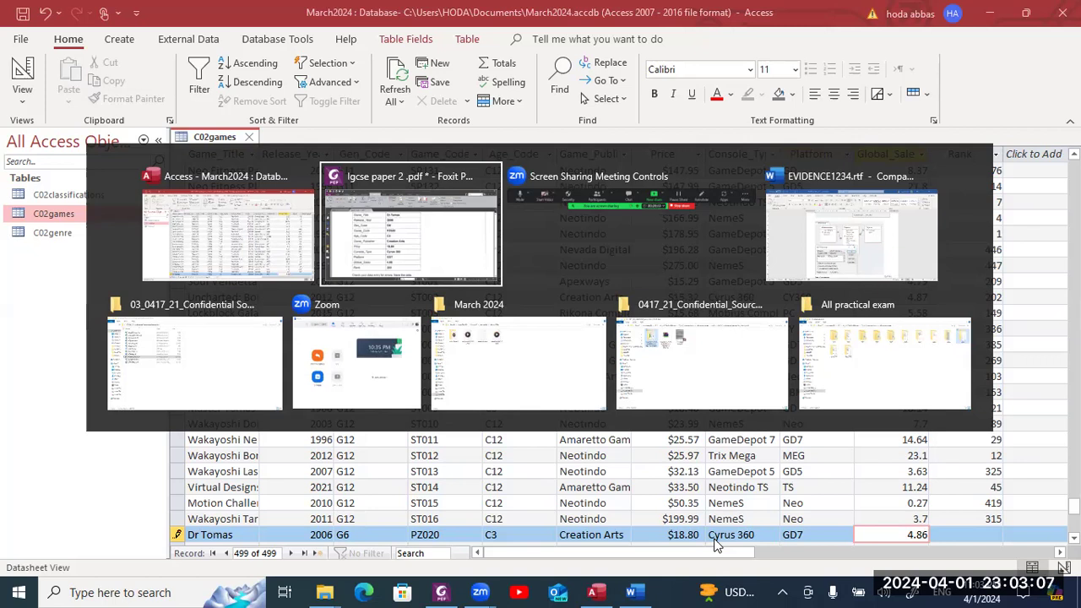
{"action": "key", "text": "alt+Tab"}
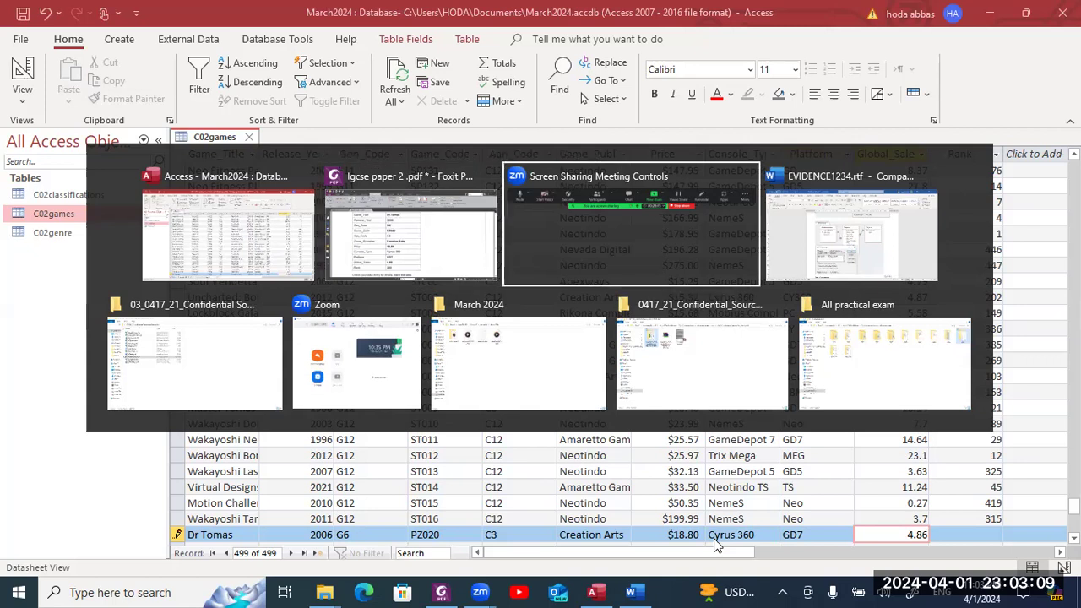
{"action": "key", "text": "alt+shift+Tab"}
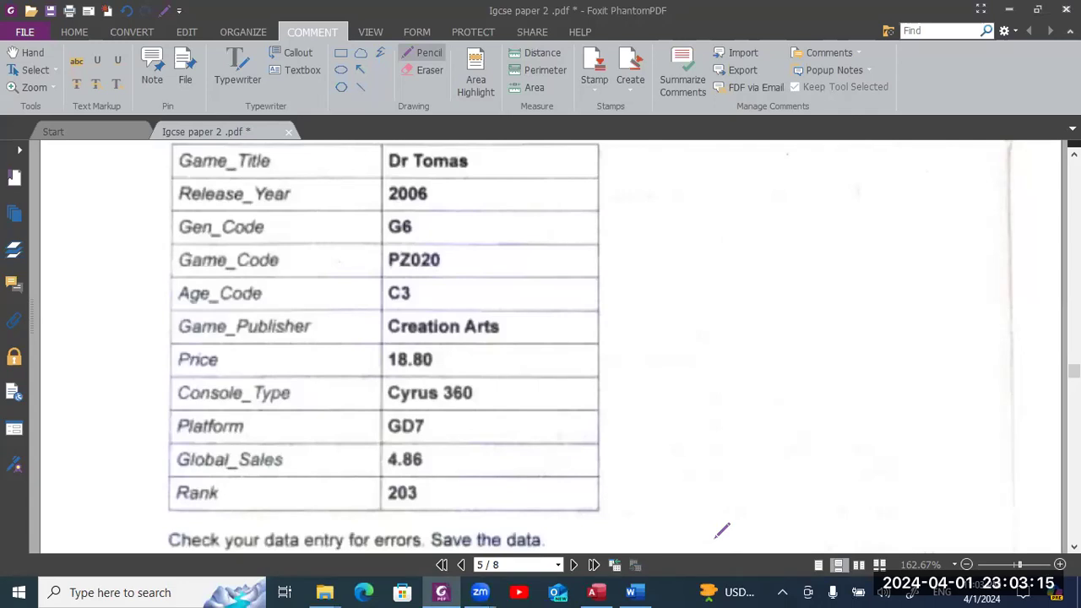
{"action": "key", "text": "alt+Tab"}
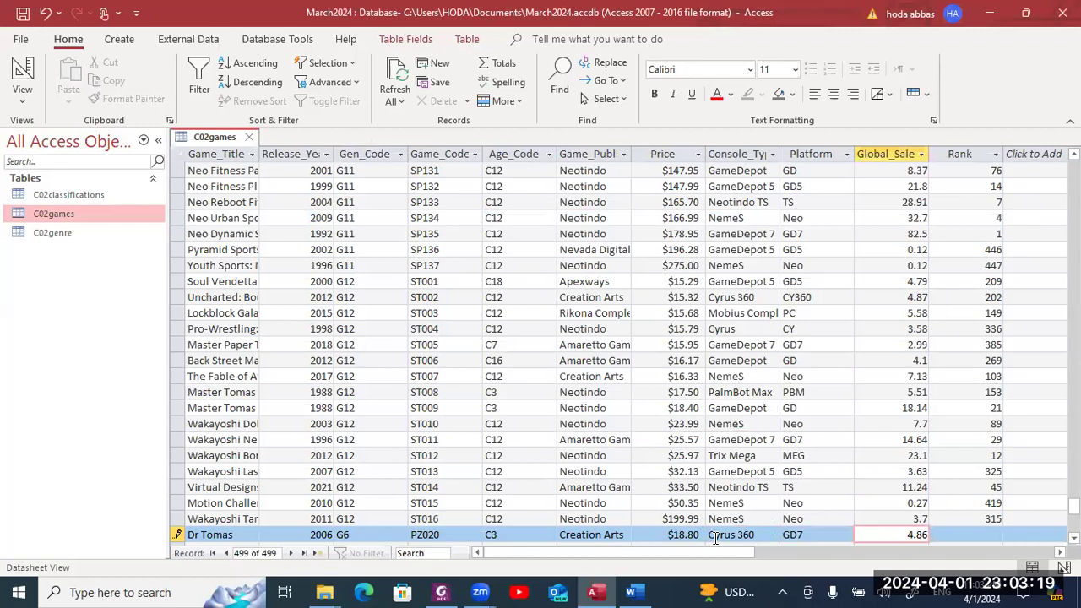
{"action": "key", "text": "Tab"}
{"action": "type", "text": "203"}
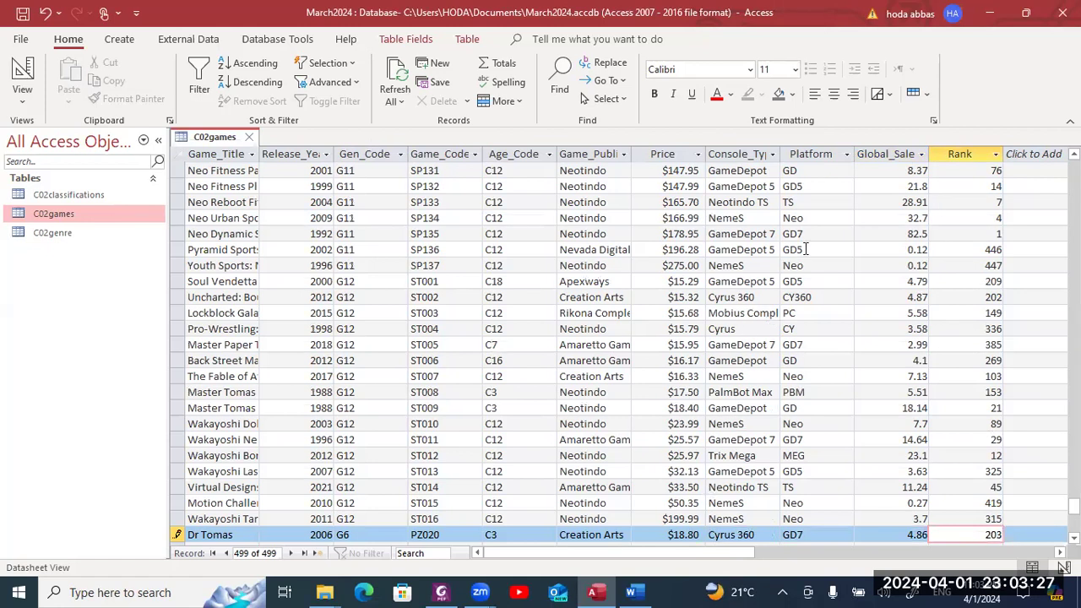
- Save the Dr Tomas record, check Global_Sales field size and decimal places in Design View, then return to records
{"action": "left_click", "coordinate": [23, 16]}
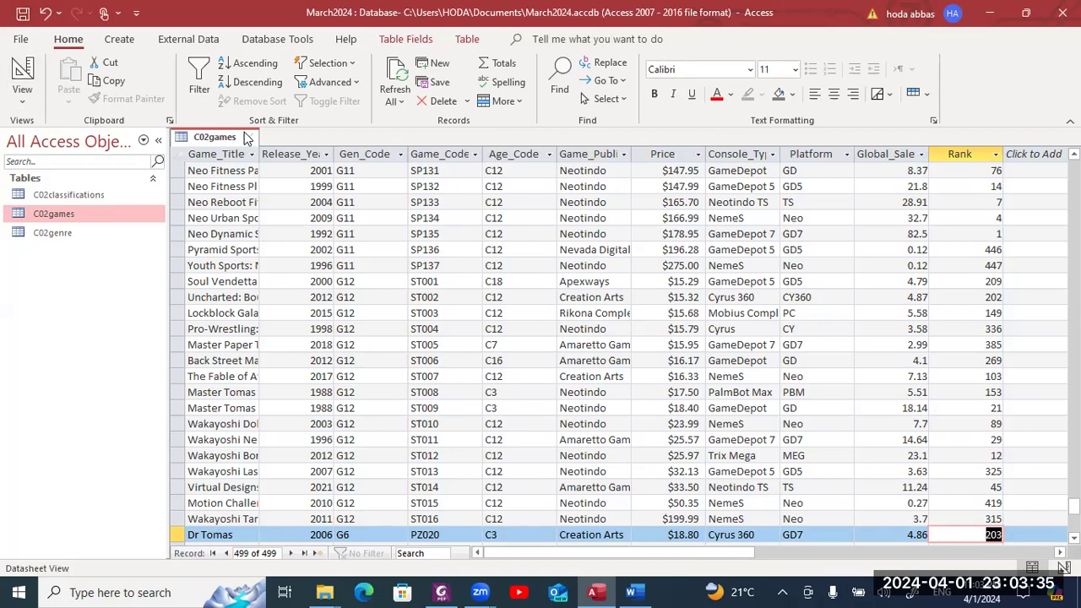
{"action": "right_click", "coordinate": [234, 142]}
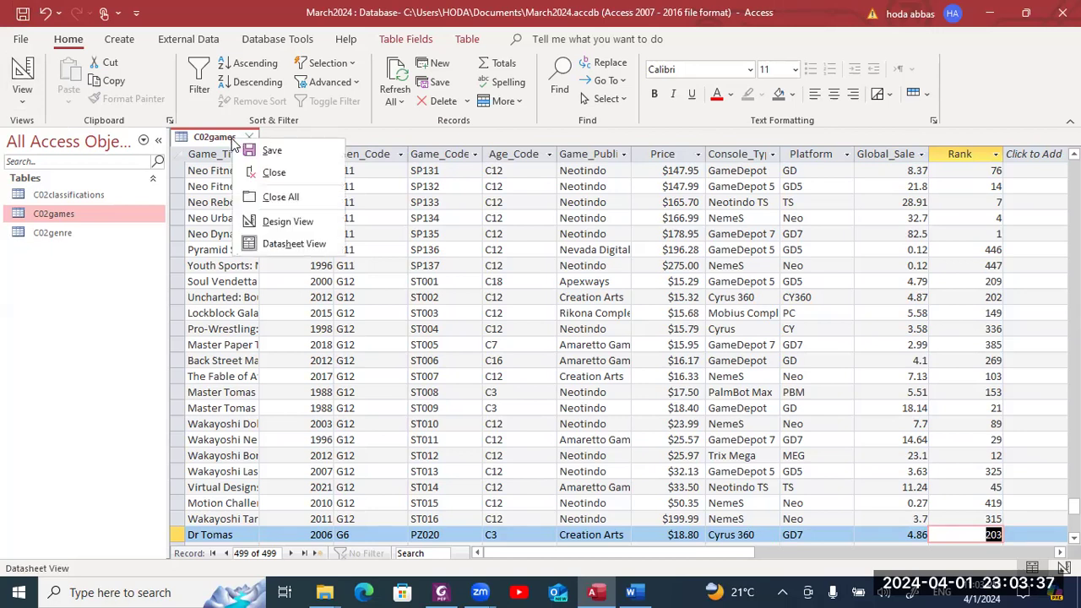
{"action": "left_click", "coordinate": [271, 222]}
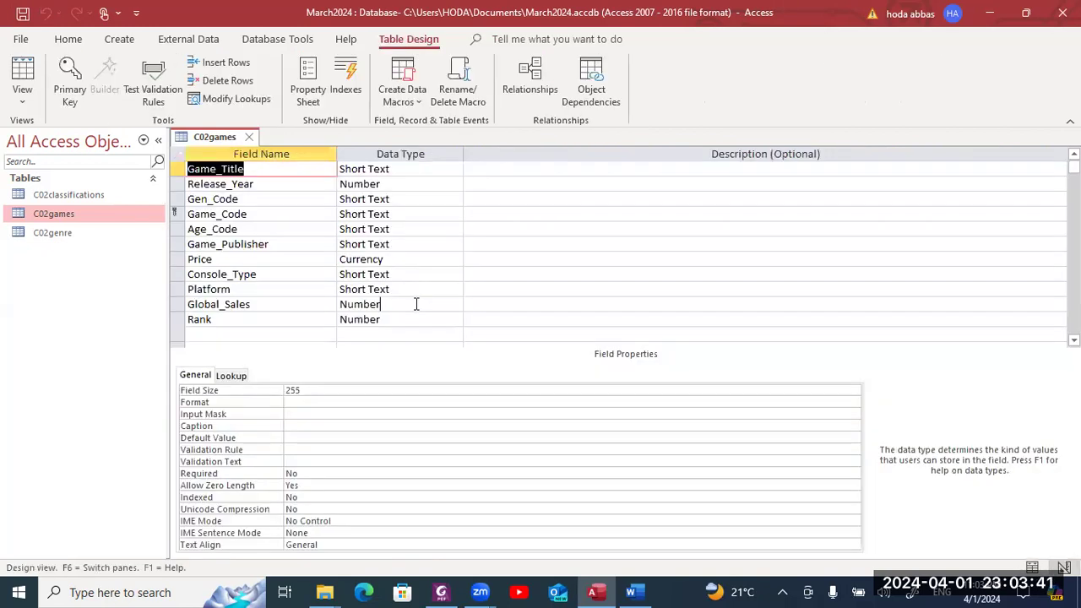
{"action": "left_click", "coordinate": [416, 304]}
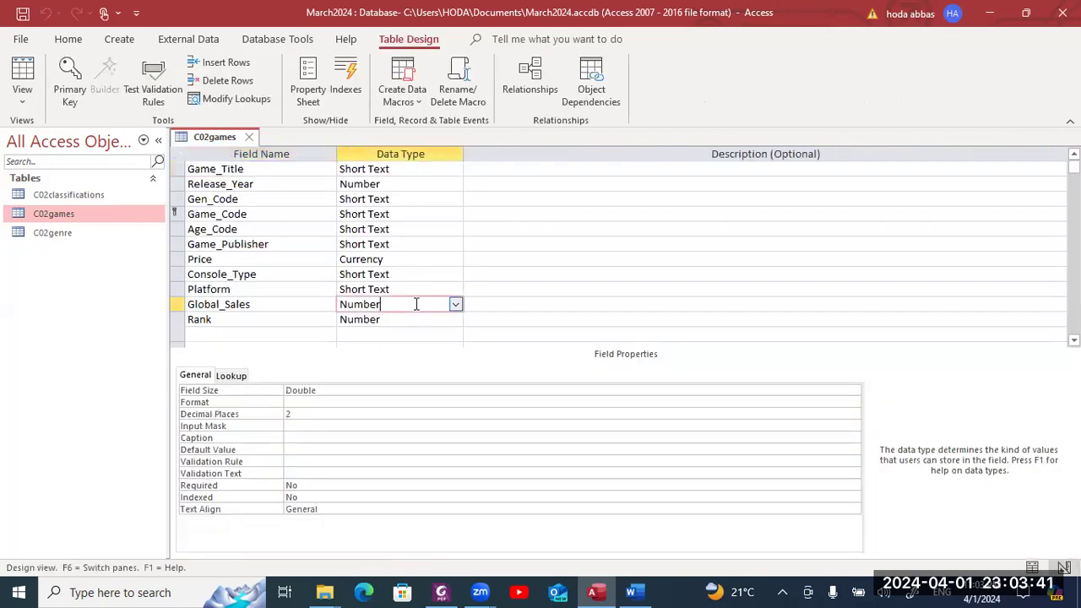
{"action": "left_click", "coordinate": [377, 389]}
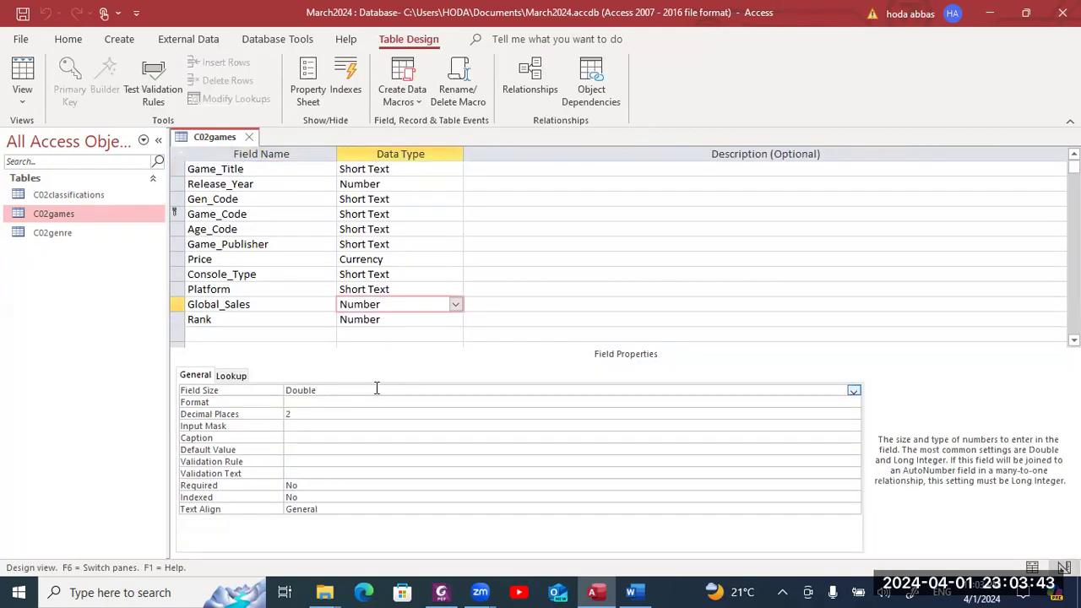
{"action": "left_click", "coordinate": [359, 413]}
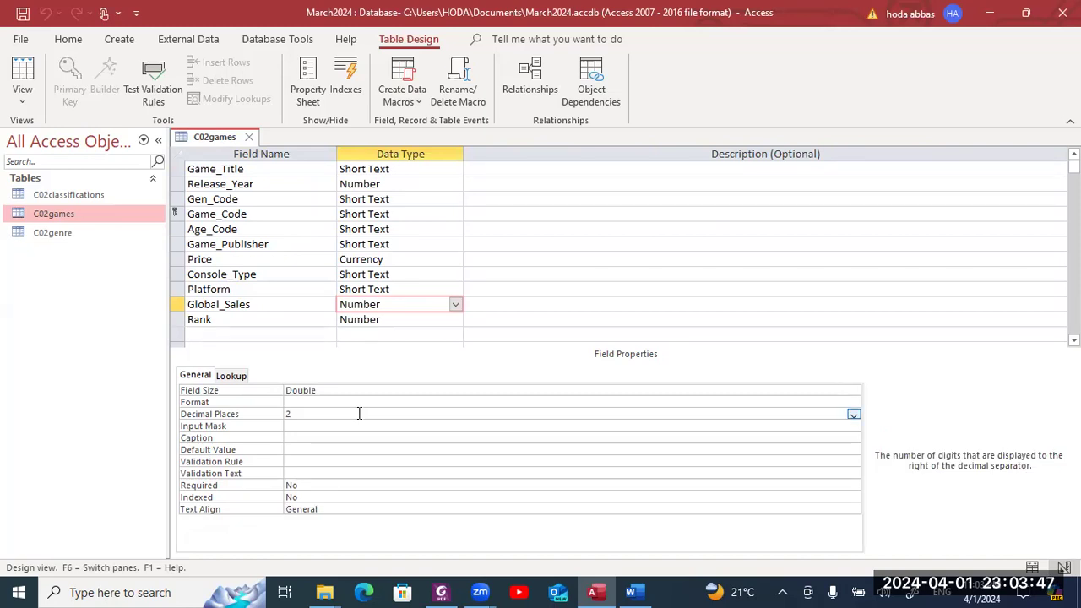
{"action": "right_click", "coordinate": [228, 138]}
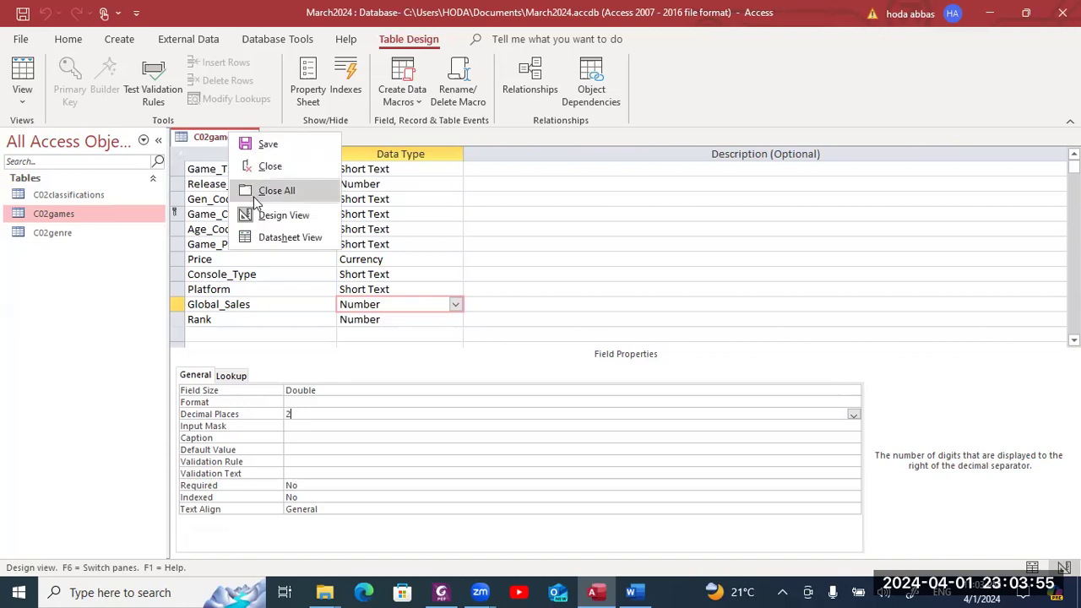
{"action": "left_click", "coordinate": [267, 239]}
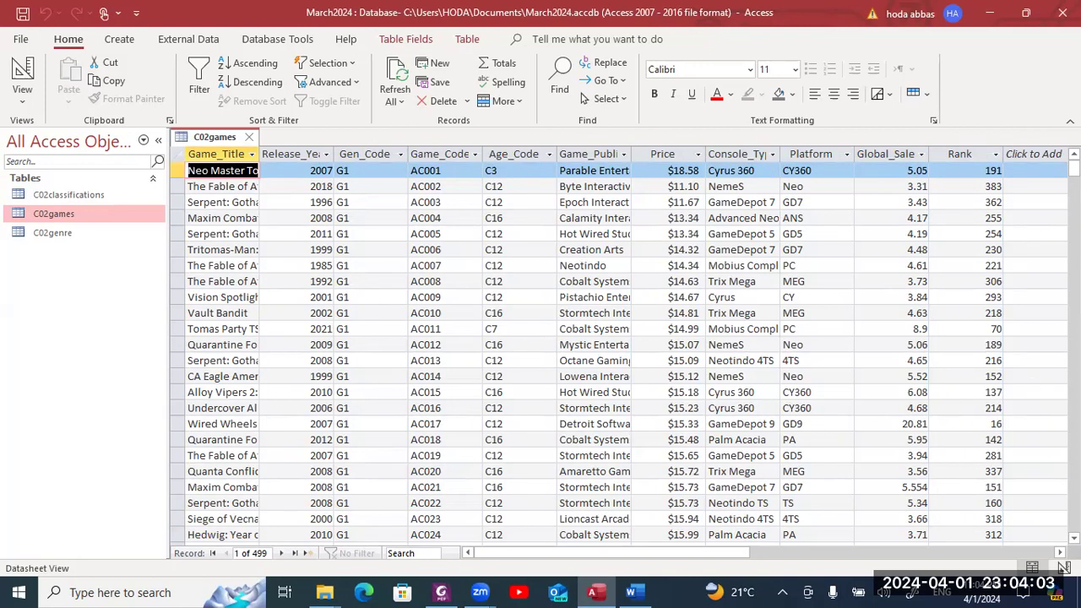
- Inspect the Global_Sales values in rows SP073 and SP077, such as 0.11, then bring up the table's view menu
{"action": "left_click_drag", "start_coordinate": [1073, 169], "coordinate": [1073, 463]}
{"action": "double_click", "coordinate": [920, 250]}
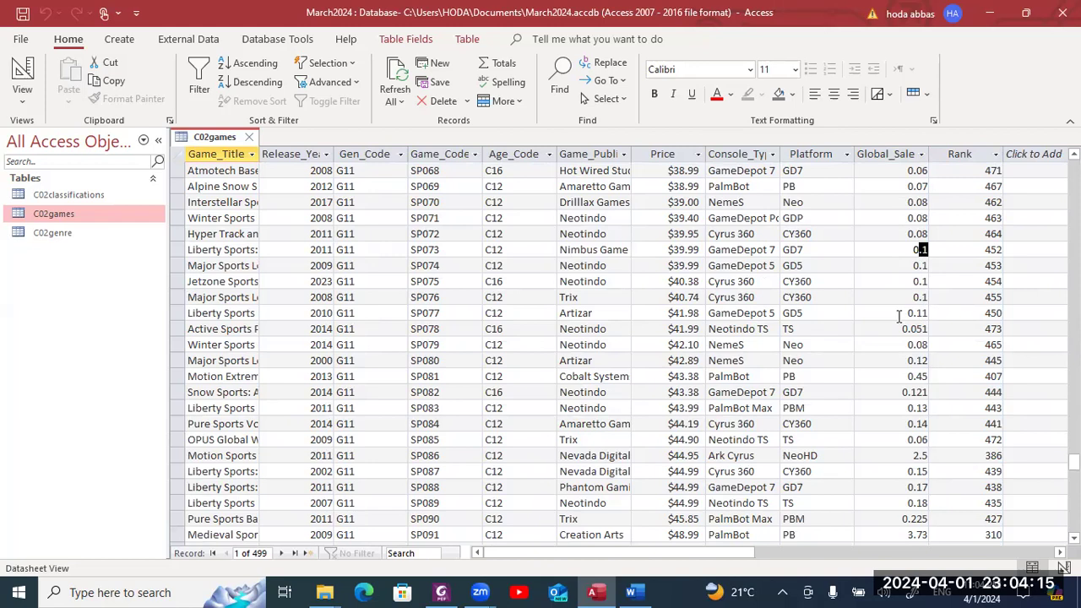
{"action": "left_click", "coordinate": [915, 312]}
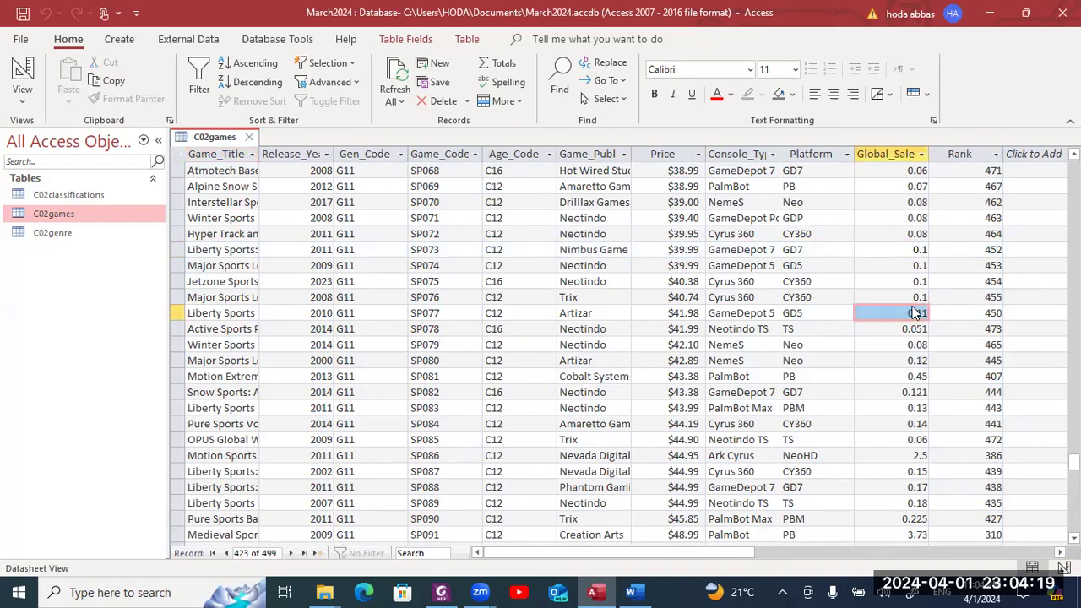
{"action": "right_click", "coordinate": [208, 138]}
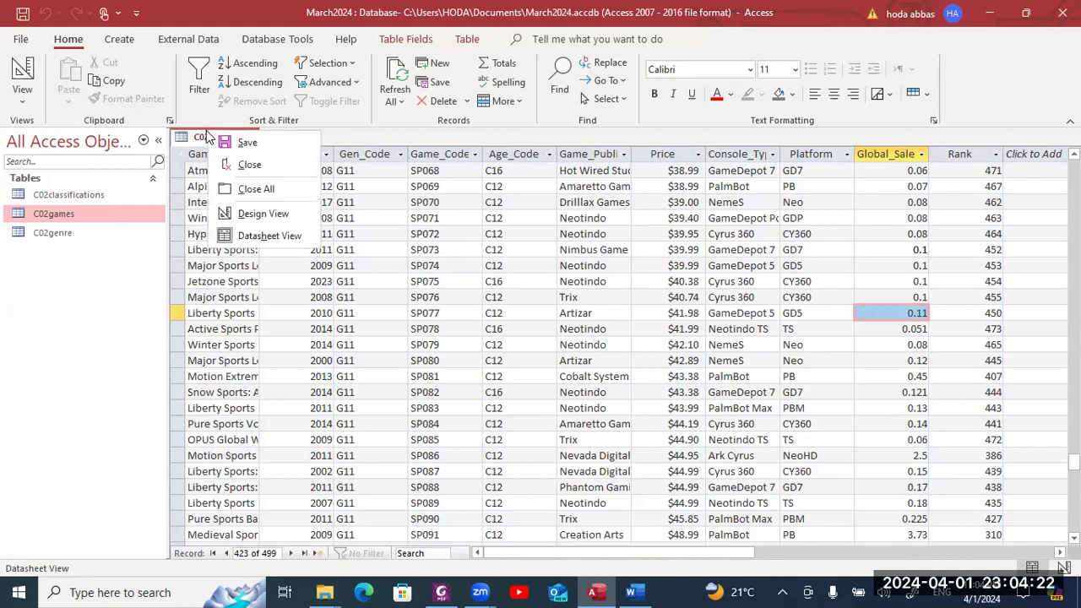
- Set the Global_Sales Format property to Fixed in Design View and save the table
{"action": "left_click", "coordinate": [260, 215]}
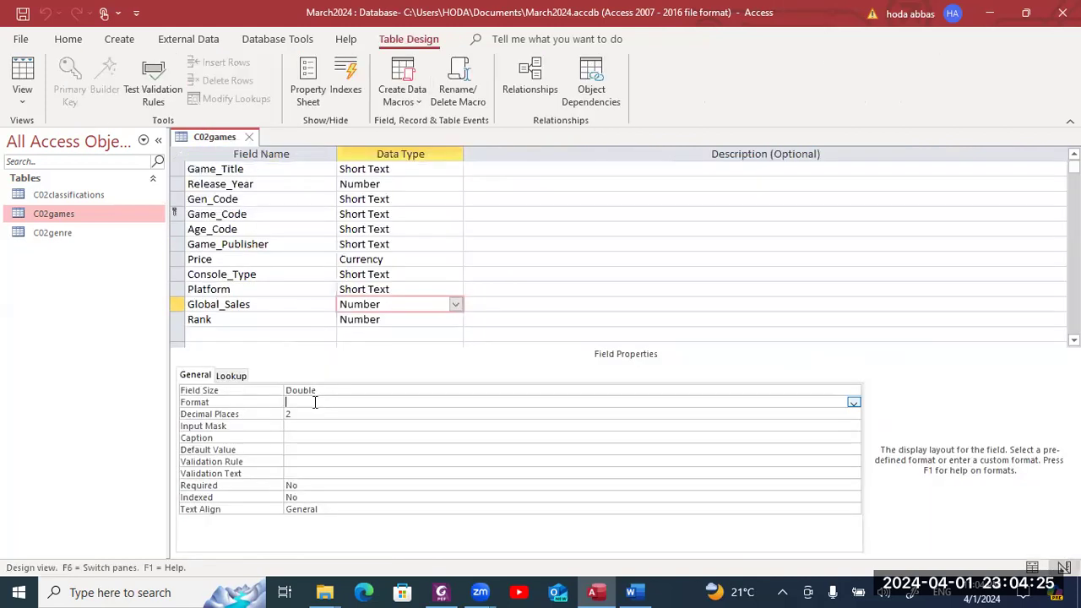
{"action": "left_click", "coordinate": [854, 403]}
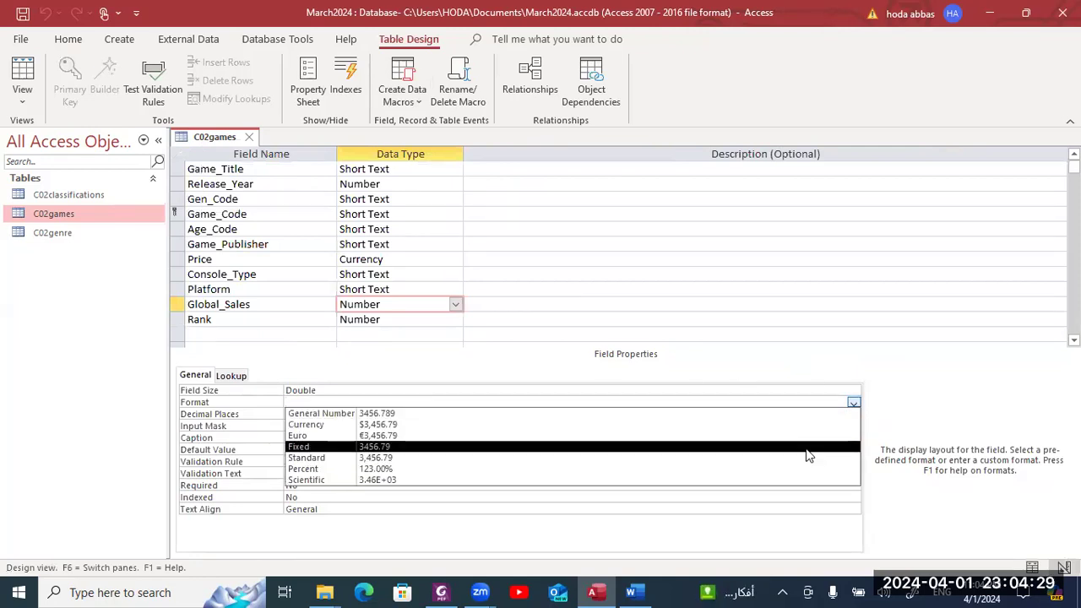
{"action": "left_click", "coordinate": [807, 447]}
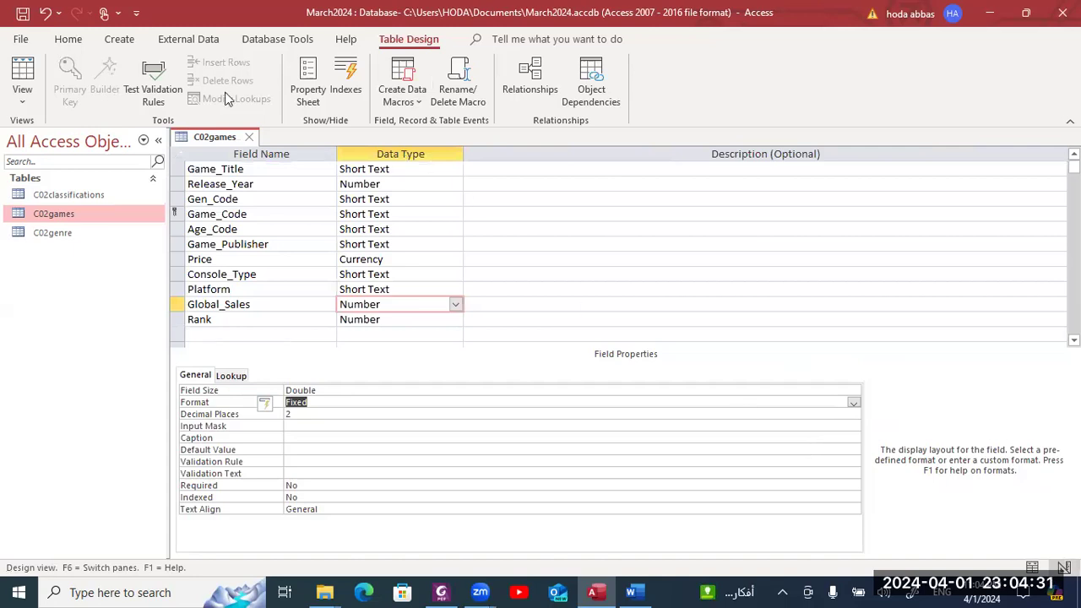
{"action": "left_click", "coordinate": [25, 14]}
- Check the records in Datasheet View, reviewing the Price column's currency values
{"action": "right_click", "coordinate": [224, 140]}
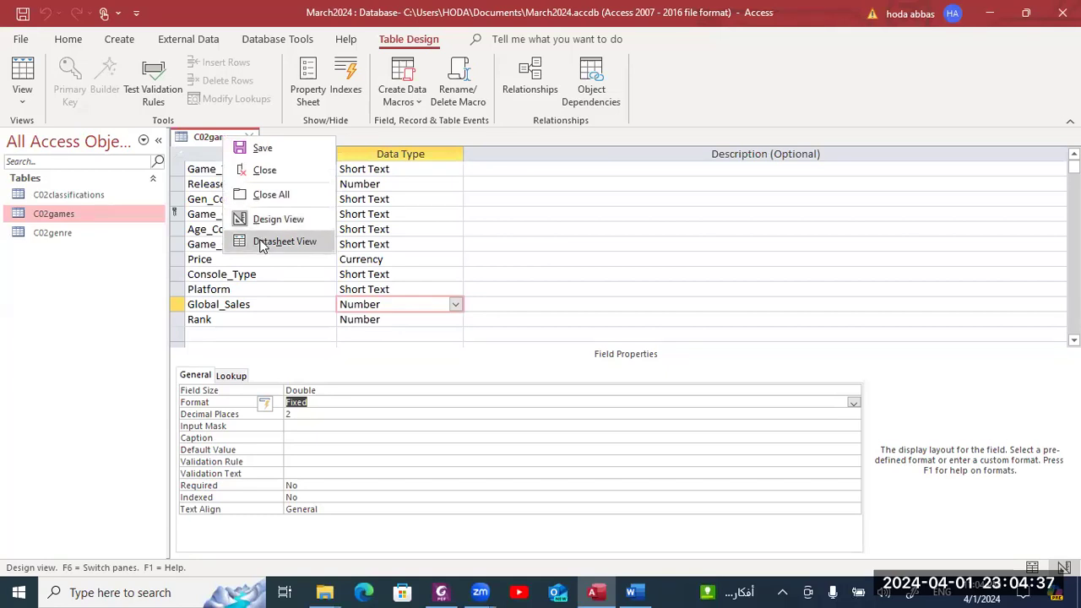
{"action": "left_click", "coordinate": [263, 242]}
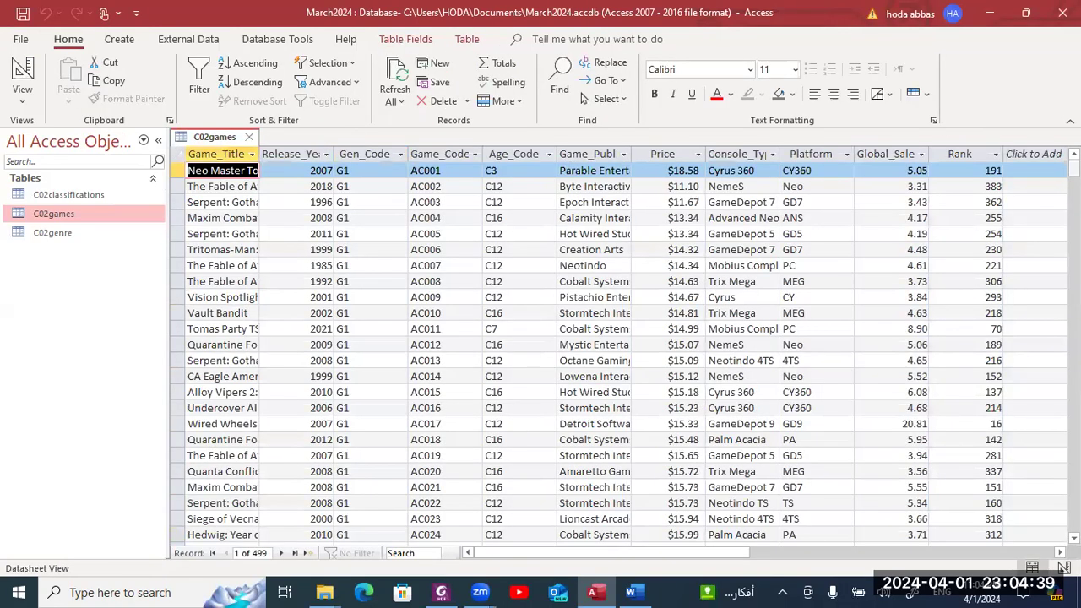
{"action": "left_click_drag", "start_coordinate": [1073, 181], "coordinate": [1074, 505]}
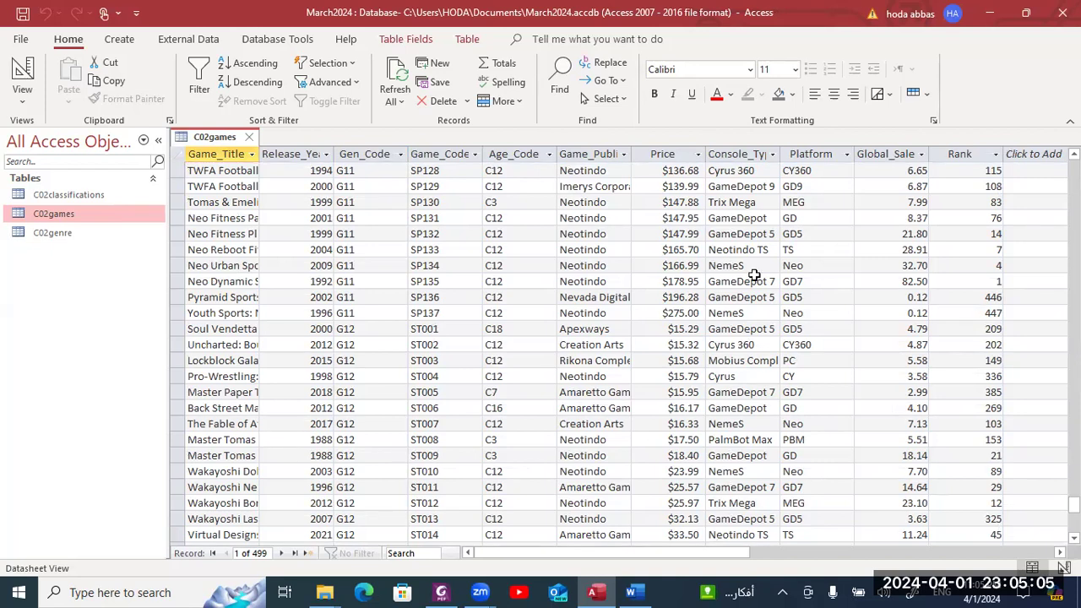
{"action": "left_click", "coordinate": [665, 151]}
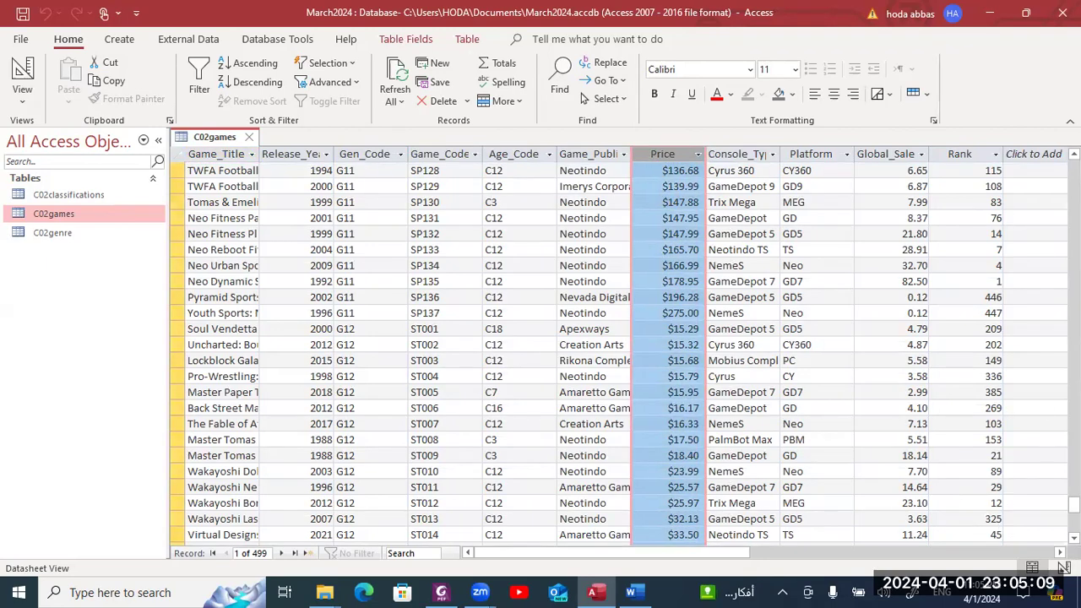
{"action": "left_click_drag", "start_coordinate": [1073, 504], "coordinate": [1074, 169]}
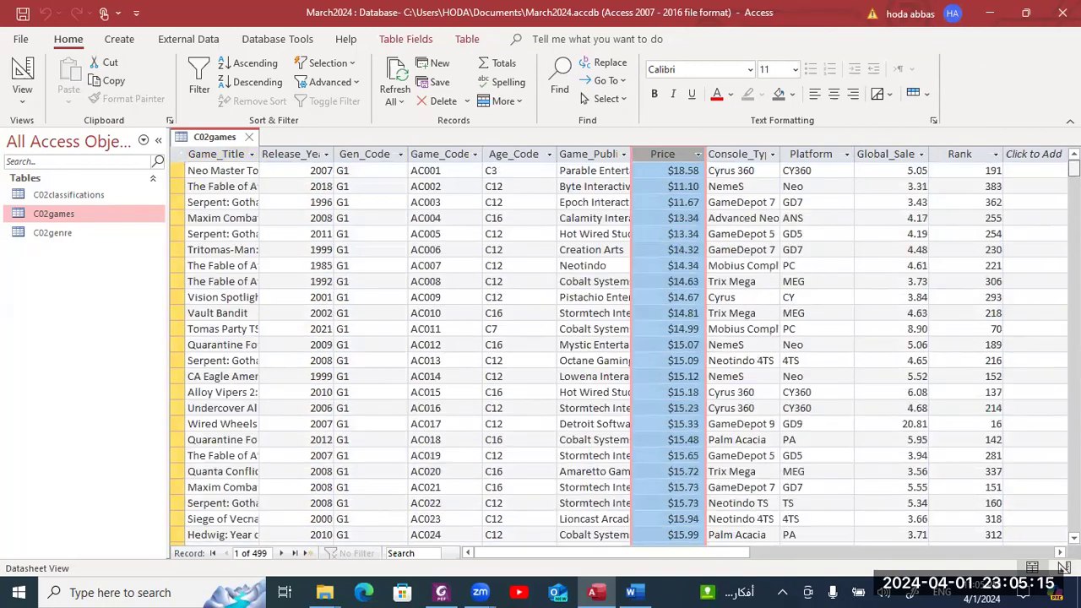
{"action": "right_click", "coordinate": [196, 136]}
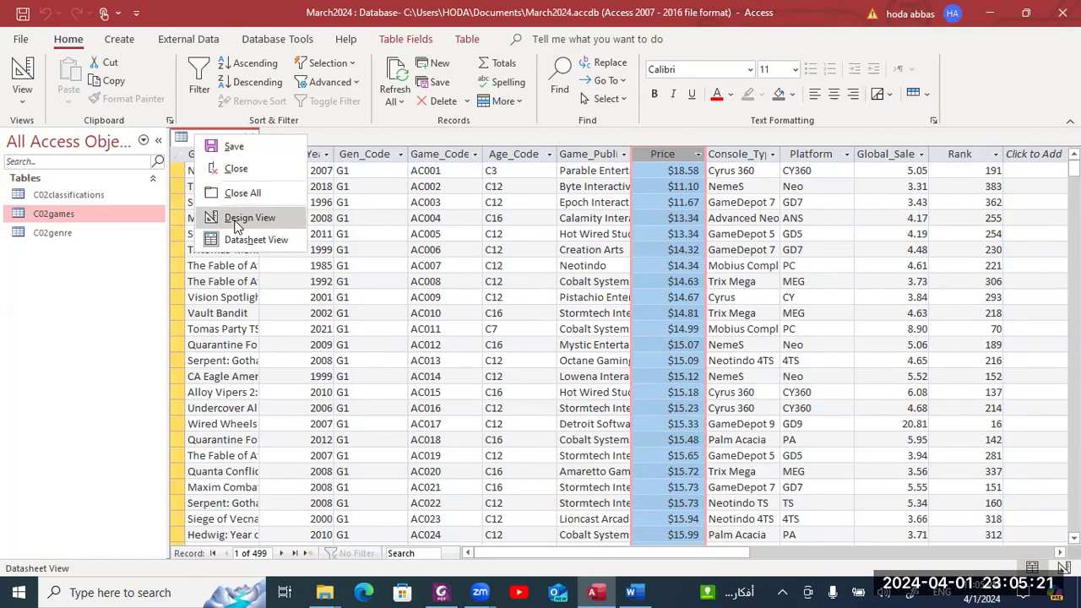
- Review the Price and Global_Sales field properties in Design View, then close the C02games design
{"action": "left_click", "coordinate": [238, 221]}
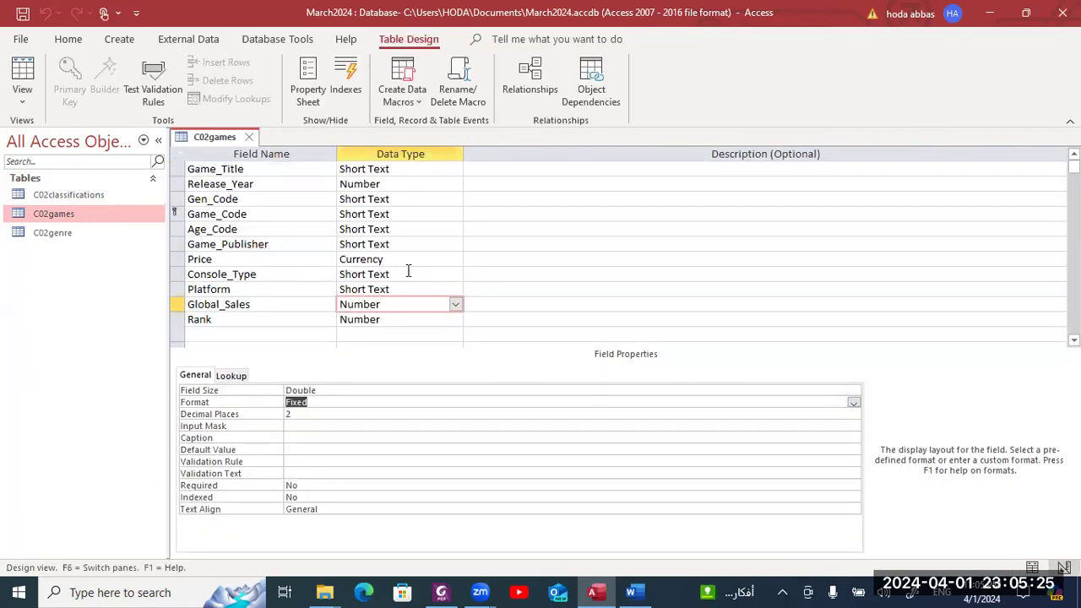
{"action": "left_click", "coordinate": [381, 259]}
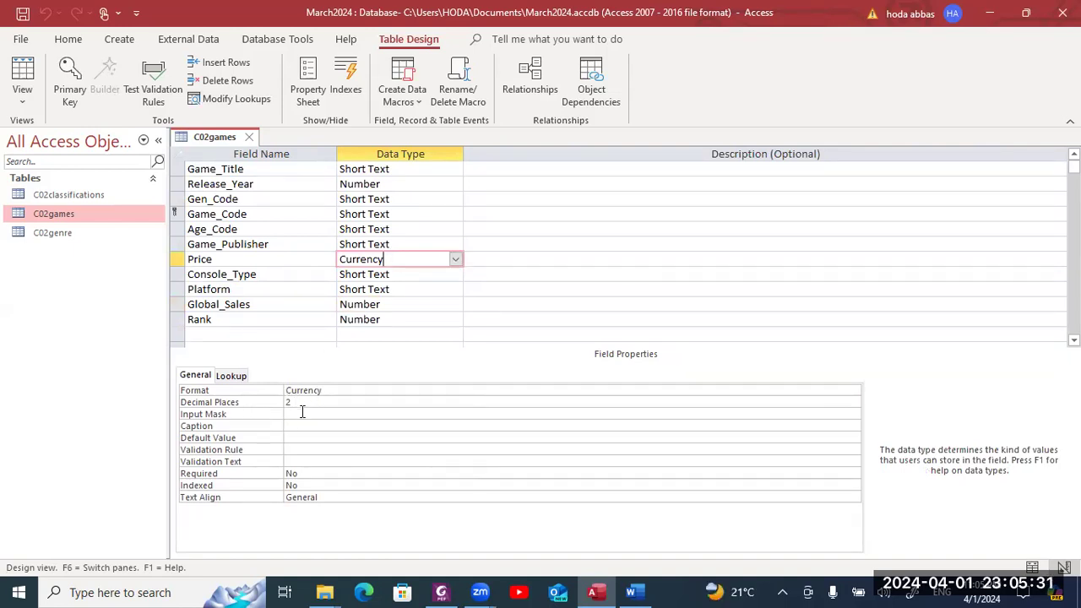
{"action": "left_click", "coordinate": [397, 303]}
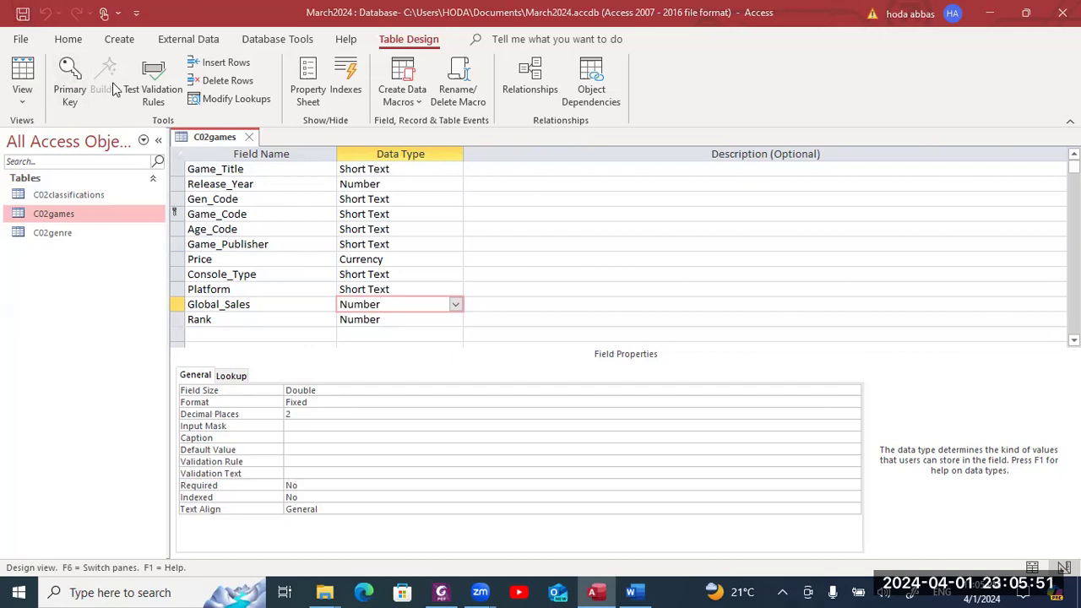
{"action": "left_click", "coordinate": [251, 137]}
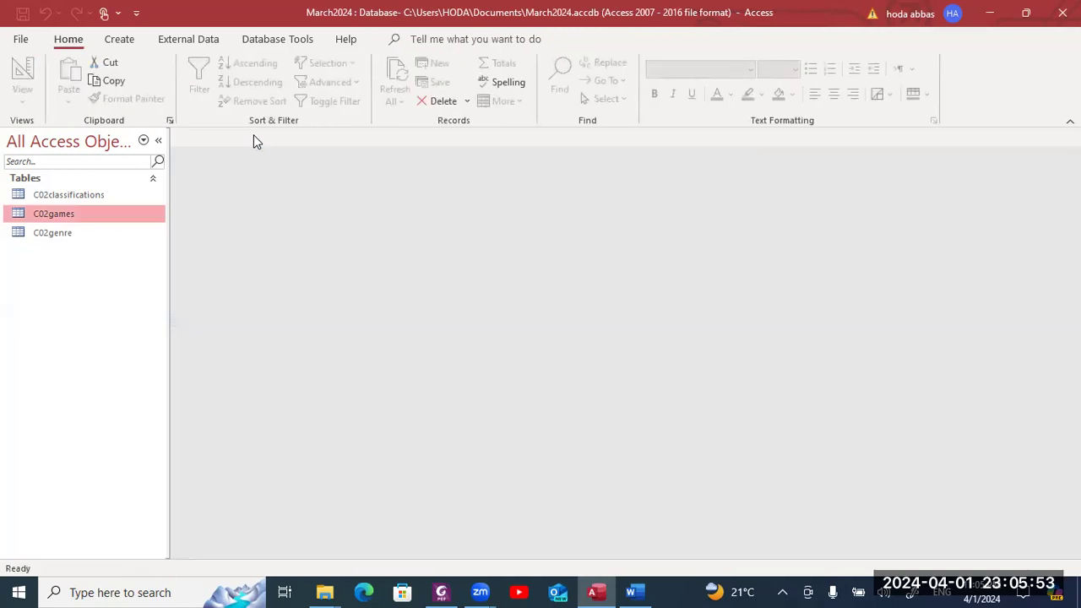
- Reopen C02games in Design View with Global_Sales selected and snip the design pane as a screenshot
{"action": "key", "text": "alt+Tab"}
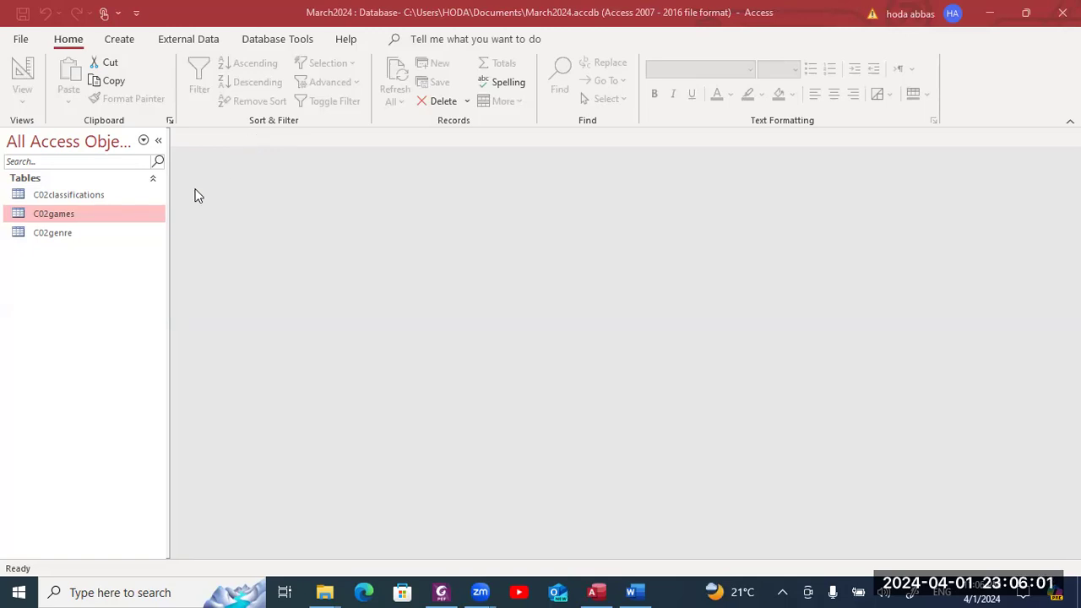
{"action": "right_click", "coordinate": [85, 216]}
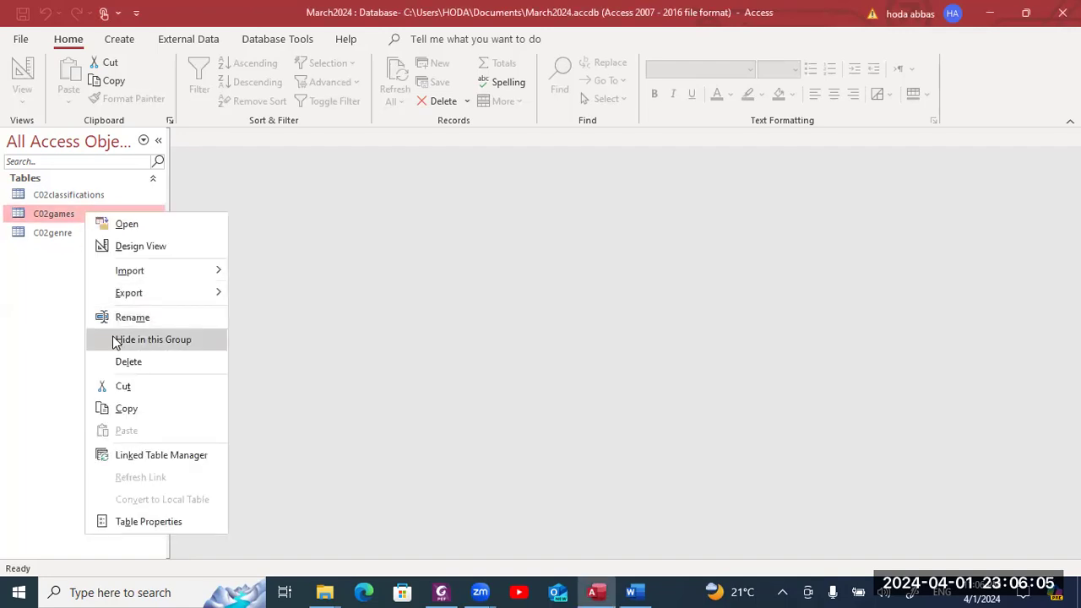
{"action": "left_click", "coordinate": [134, 247]}
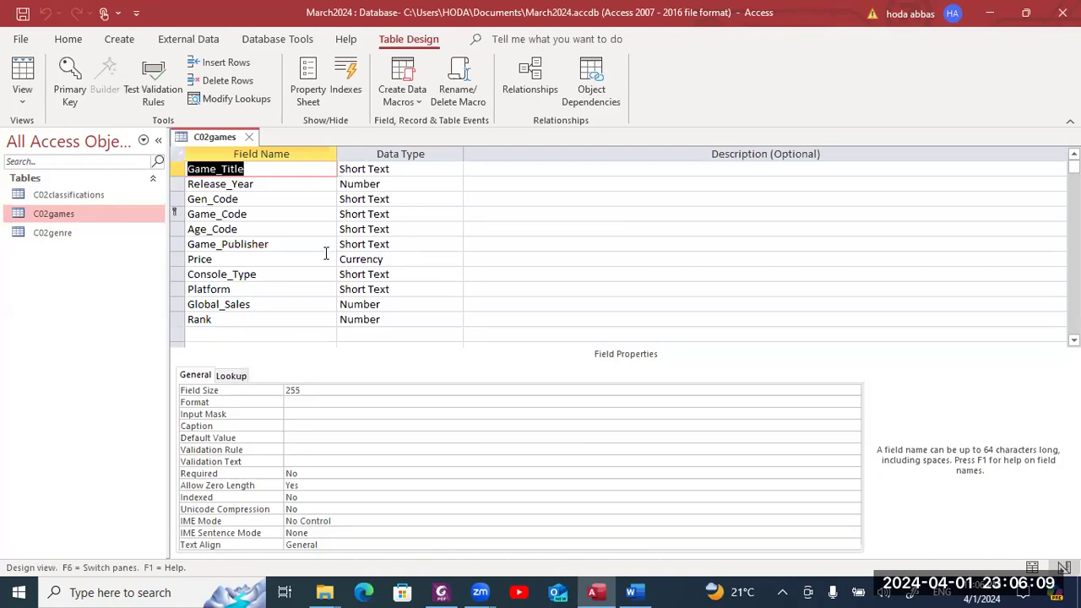
{"action": "left_click", "coordinate": [421, 304]}
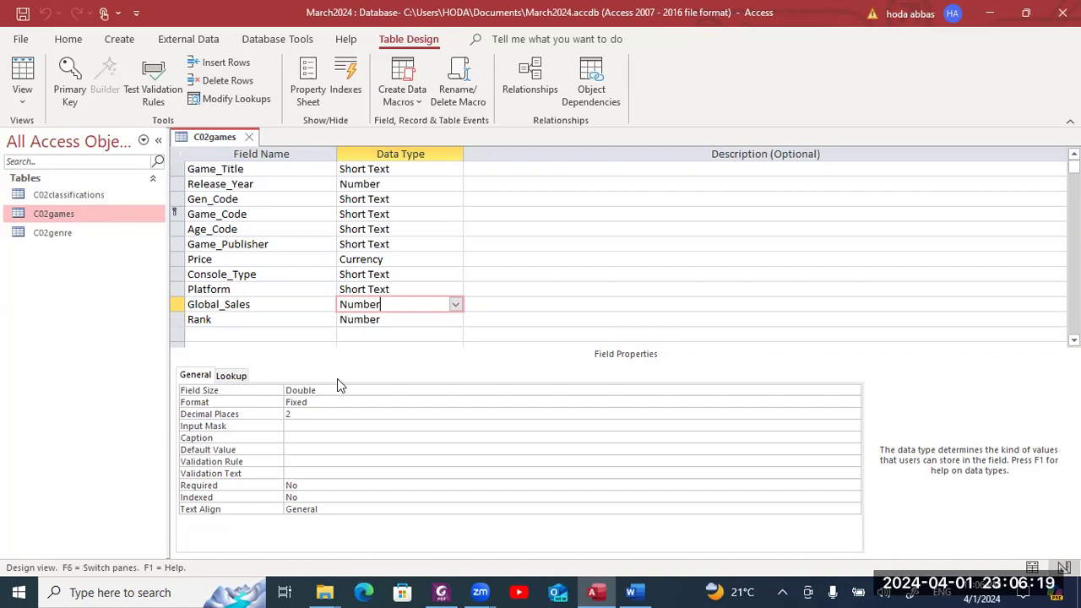
{"action": "key", "text": "shift+super+s"}
{"action": "mouse_move", "coordinate": [167, 125]}
{"action": "left_mouse_down"}
{"action": "mouse_move", "coordinate": [207, 135]}
{"action": "mouse_move", "coordinate": [505, 394]}
{"action": "mouse_move", "coordinate": [504, 423]}
{"action": "left_mouse_up"}
- Replace the old Step 11 screenshot in the Word evidence document with the new design capture and save
{"action": "key", "text": "alt+Tab"}
{"action": "key", "text": "alt+Tab"}
{"action": "key", "text": "alt+Tab"}
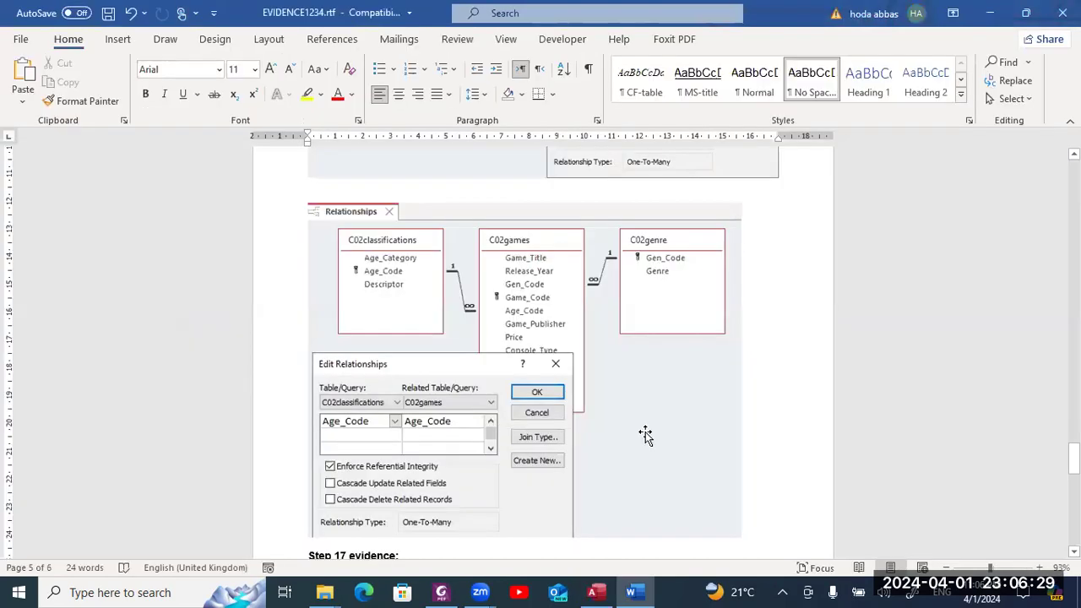
{"action": "left_click_drag", "start_coordinate": [1074, 457], "coordinate": [1074, 379]}
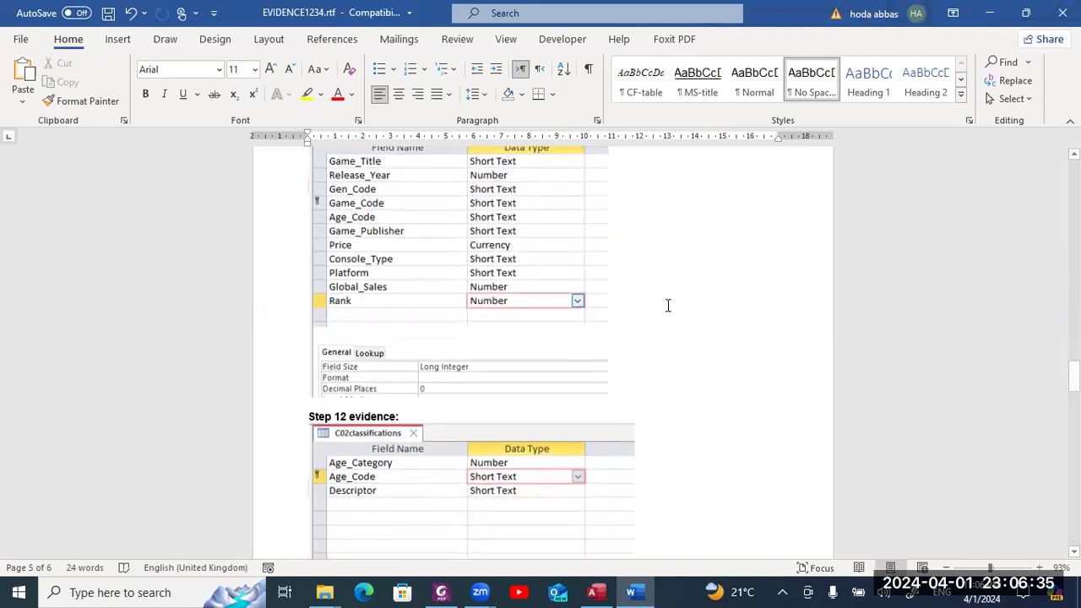
{"action": "left_click", "coordinate": [549, 295]}
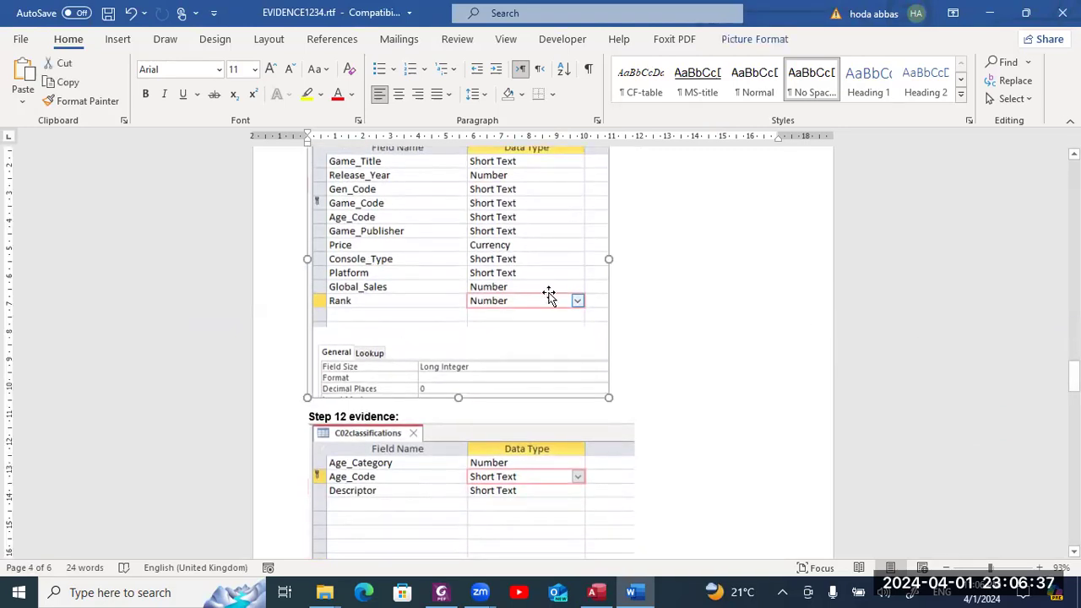
{"action": "key", "text": "Delete"}
{"action": "key", "text": "ctrl+v"}
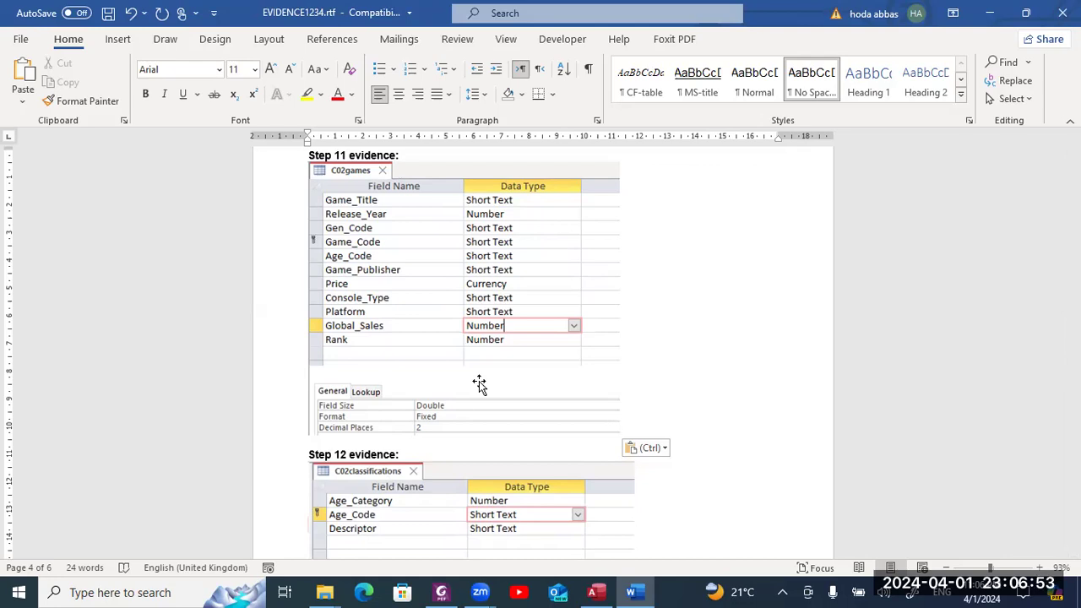
{"action": "key", "text": "ctrl+s"}
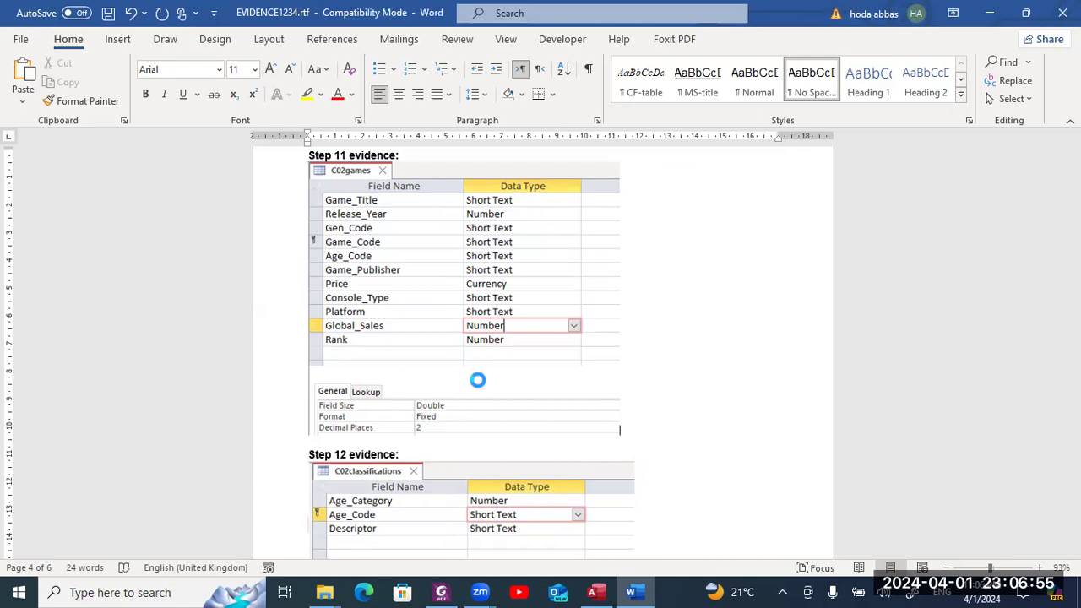
{"action": "key", "text": "alt+Tab"}
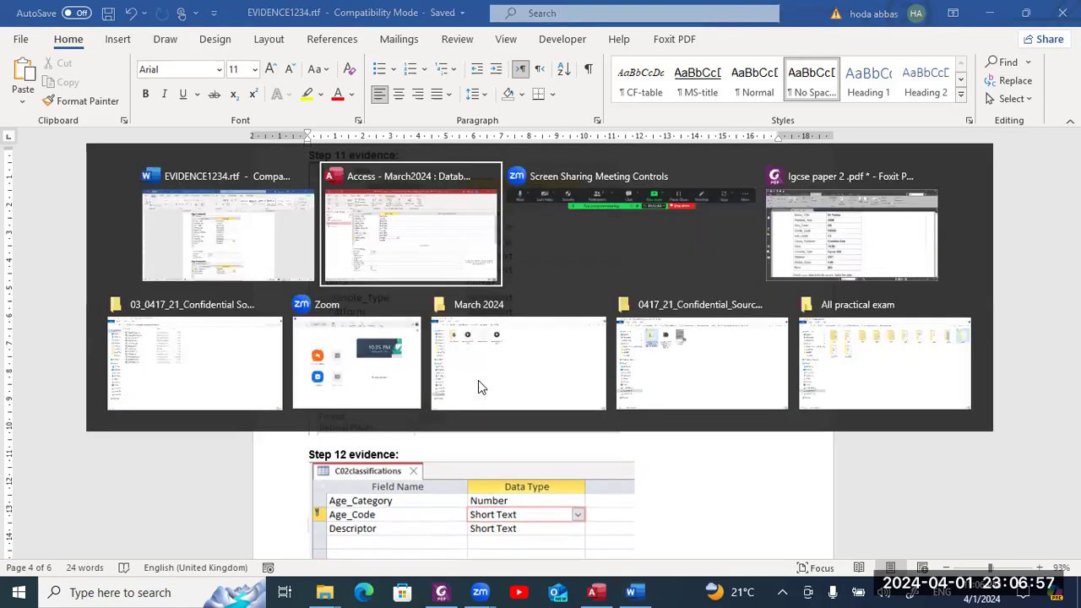
- Scroll the exam paper PDF down to question 16 on page 5
{"action": "key", "text": "alt+Tab"}
{"action": "key", "text": "alt+Tab"}
{"action": "scroll", "coordinate": [488, 371], "scroll_direction": "down", "scroll_amount": 6}
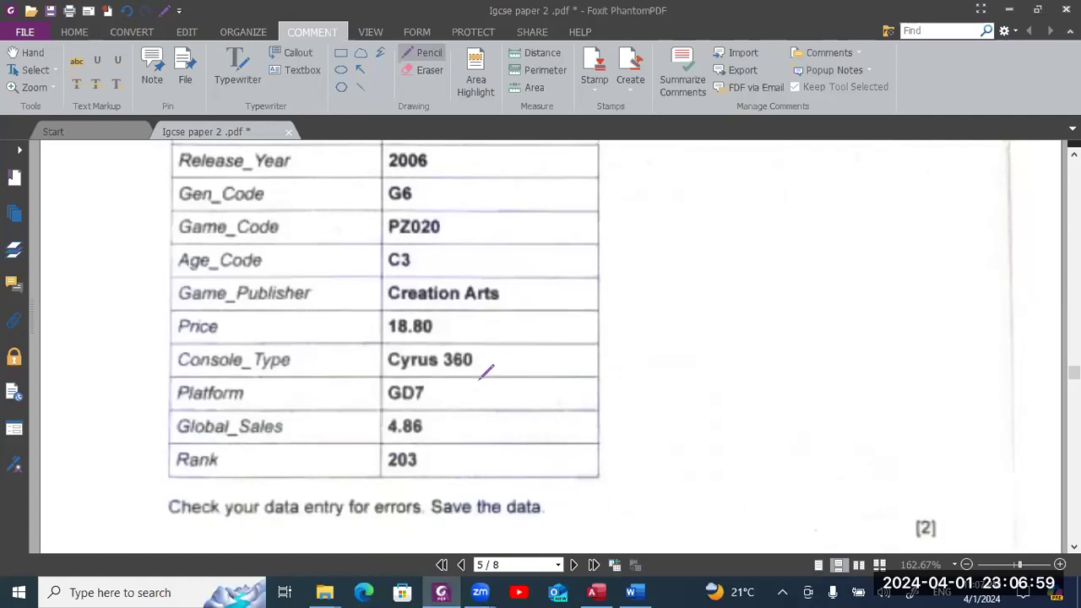
{"action": "scroll", "coordinate": [487, 372], "scroll_direction": "down", "scroll_amount": 1}
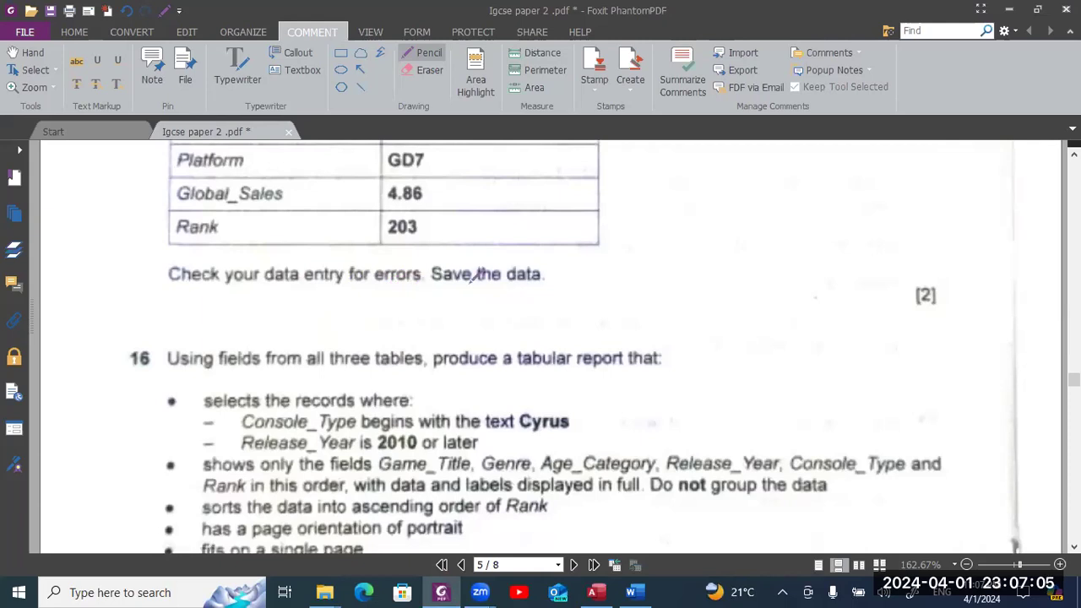
{"action": "scroll", "coordinate": [531, 284], "scroll_direction": "down", "scroll_amount": 2}
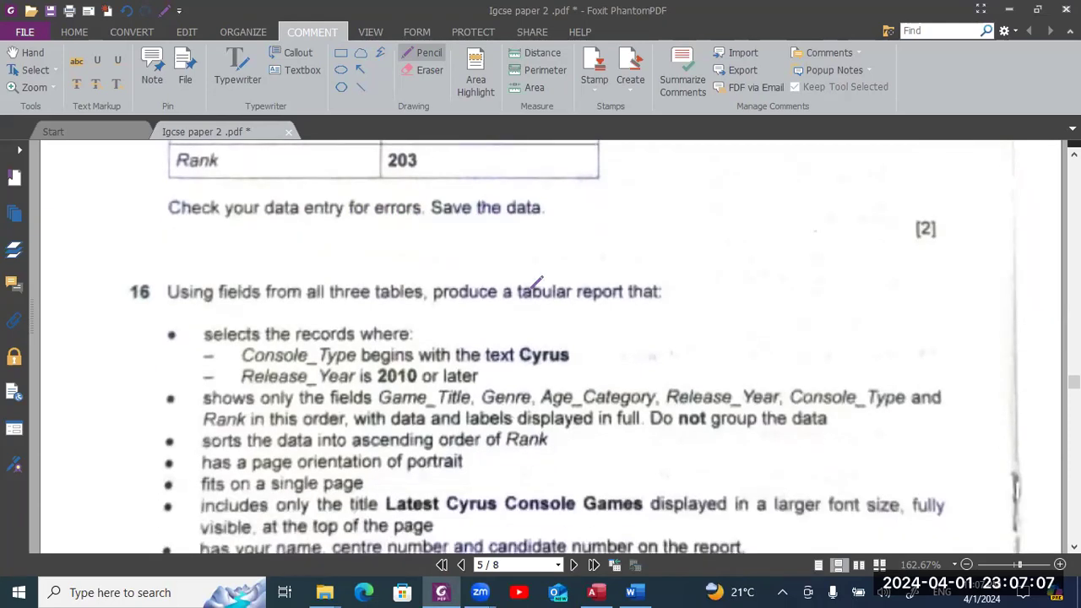
{"action": "scroll", "coordinate": [537, 283], "scroll_direction": "down", "scroll_amount": 2}
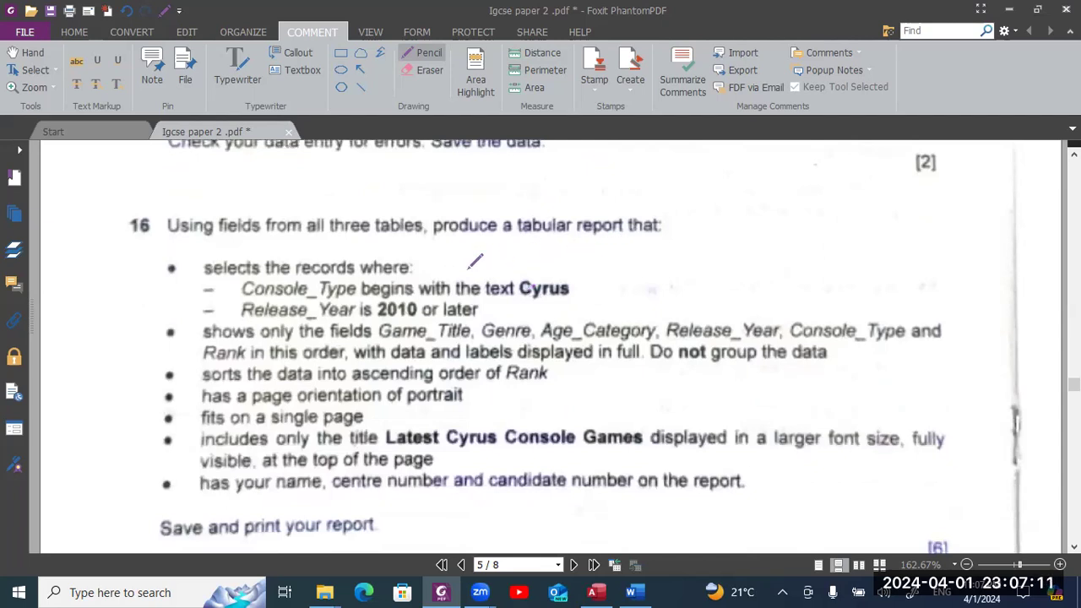
{"action": "scroll", "coordinate": [477, 264], "scroll_direction": "down", "scroll_amount": 2}
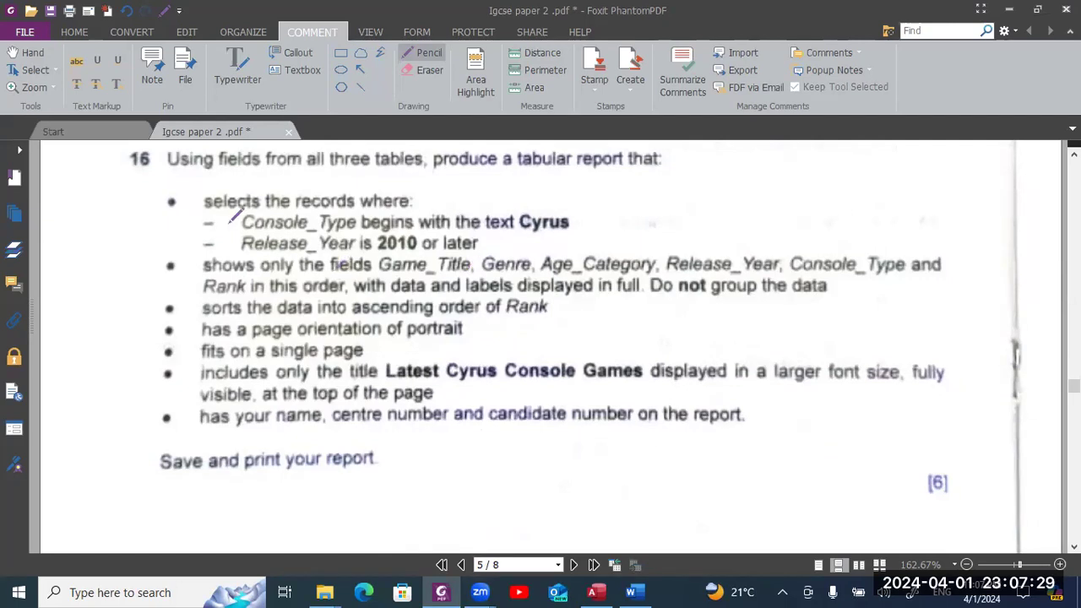
- Sketch trial pencil marks beside question 16's bullets, then undo them with Ctrl+Z
{"action": "mouse_move", "coordinate": [138, 191]}
{"action": "left_mouse_down"}
{"action": "mouse_move", "coordinate": [126, 211]}
{"action": "mouse_move", "coordinate": [138, 190]}
{"action": "mouse_move", "coordinate": [189, 217]}
{"action": "left_mouse_up"}
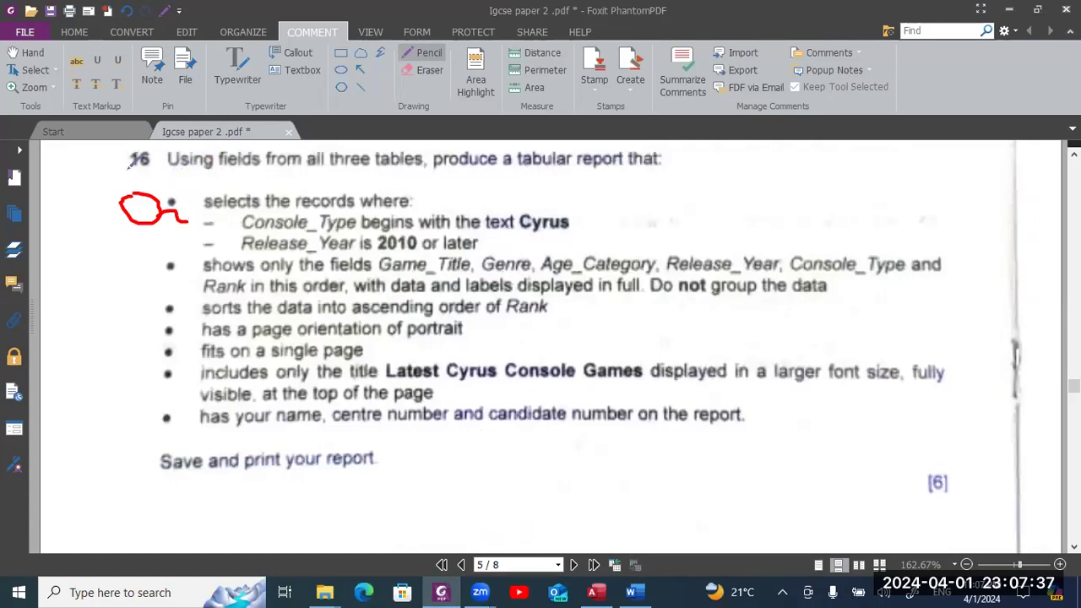
{"action": "left_click_drag", "start_coordinate": [74, 171], "coordinate": [71, 207]}
{"action": "mouse_move", "coordinate": [119, 172]}
{"action": "left_mouse_down"}
{"action": "mouse_move", "coordinate": [110, 183]}
{"action": "mouse_move", "coordinate": [123, 180]}
{"action": "left_mouse_up"}
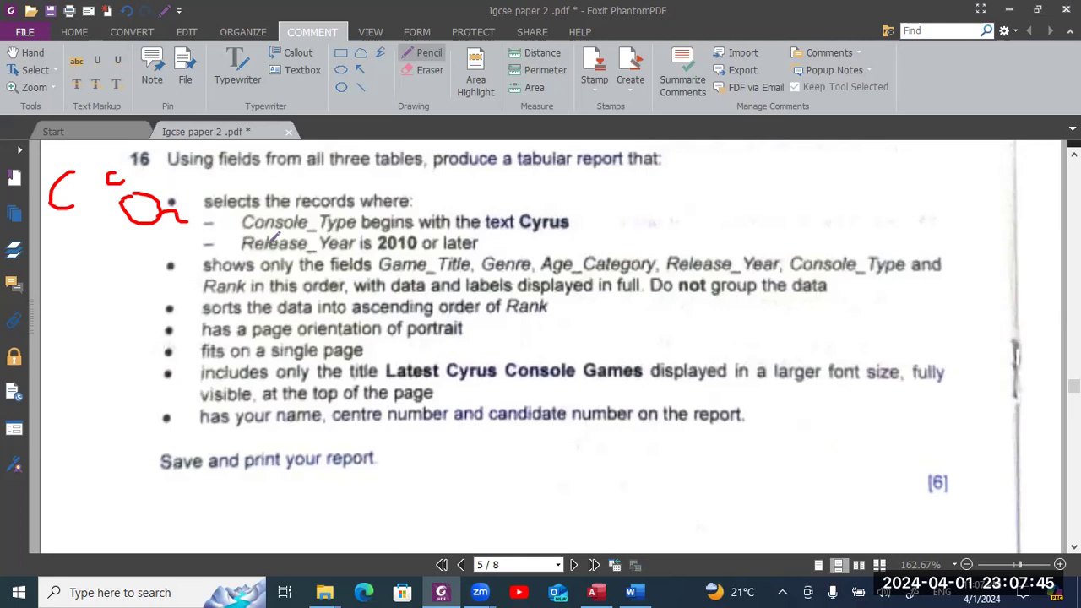
{"action": "left_click_drag", "start_coordinate": [203, 217], "coordinate": [201, 239]}
{"action": "key", "text": "ctrl+z"}
{"action": "left_click_drag", "start_coordinate": [125, 282], "coordinate": [166, 258]}
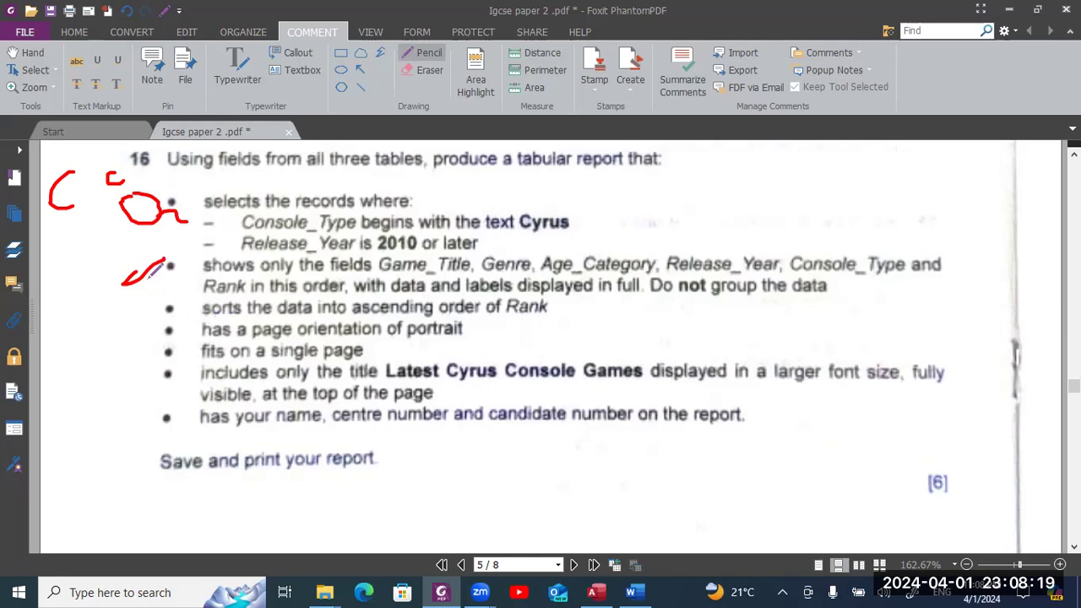
{"action": "mouse_move", "coordinate": [118, 264]}
{"action": "left_mouse_down"}
{"action": "mouse_move", "coordinate": [103, 275]}
{"action": "mouse_move", "coordinate": [120, 269]}
{"action": "mouse_move", "coordinate": [131, 280]}
{"action": "left_mouse_up"}
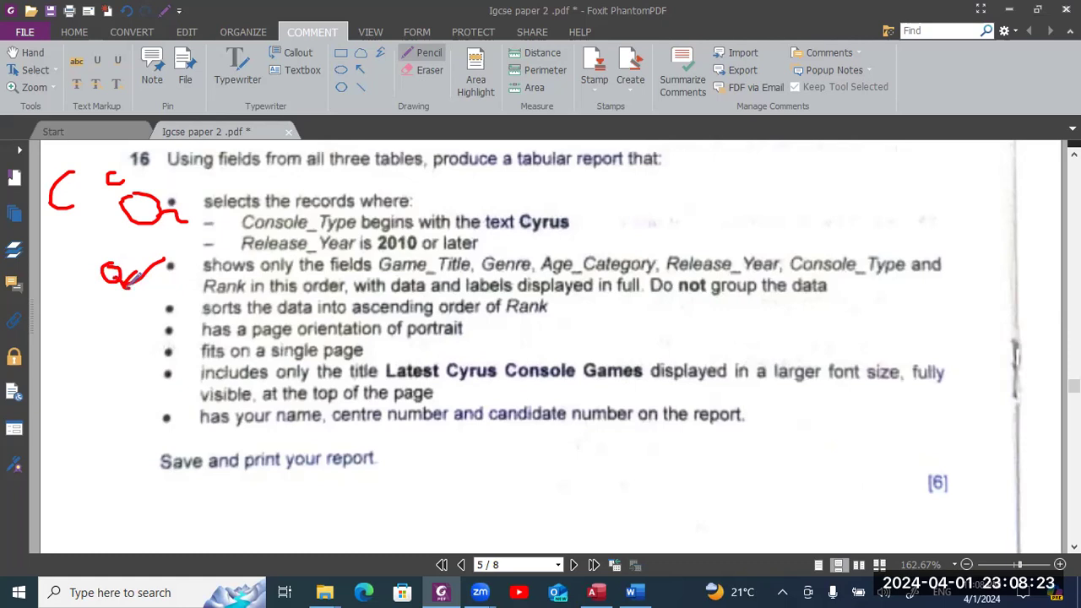
{"action": "key", "text": "ctrl+z"}
{"action": "key", "text": "ctrl+z"}
{"action": "key", "text": "ctrl+z"}
{"action": "key", "text": "ctrl+z"}
{"action": "key", "text": "ctrl+z"}
{"action": "key", "text": "ctrl+z"}
{"action": "key", "text": "ctrl+z"}
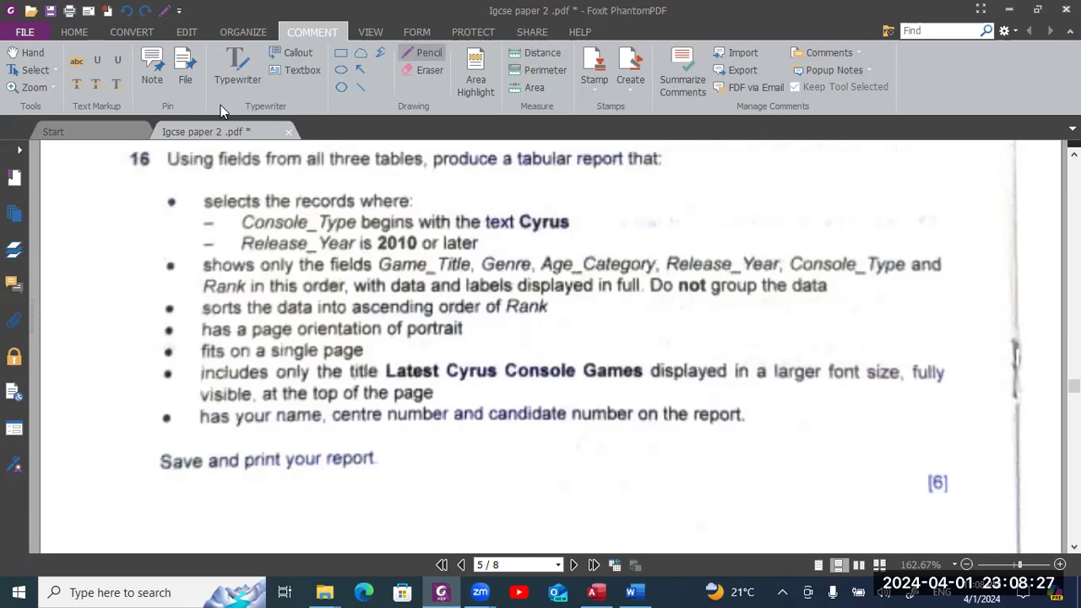
- Add red Typewriter labels 'Q' beside question 16's first two bullets
{"action": "left_click", "coordinate": [236, 77]}
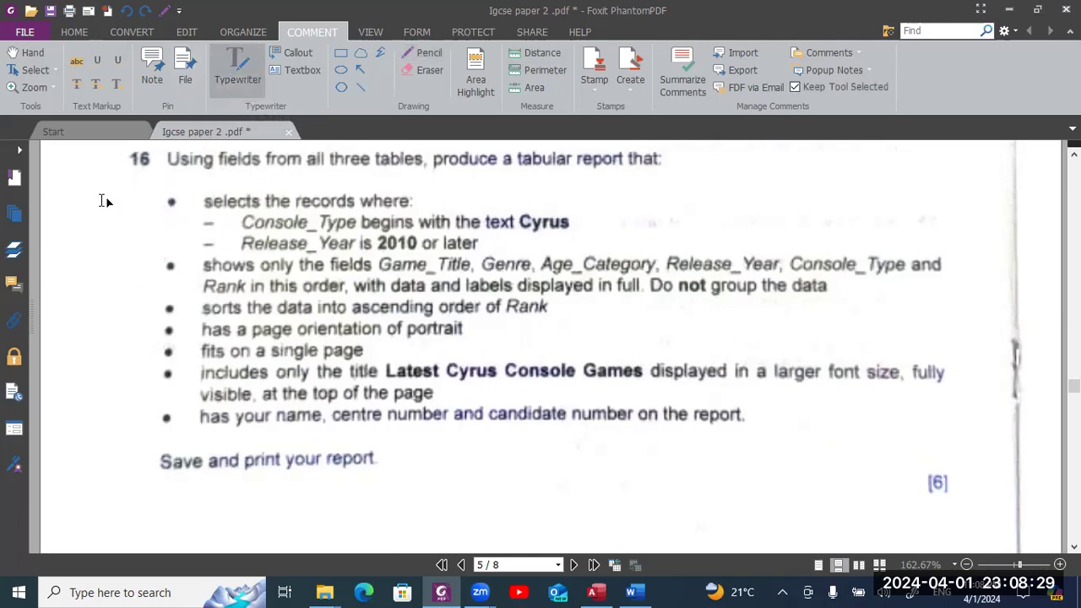
{"action": "left_click", "coordinate": [104, 200]}
{"action": "type", "text": "Q"}
{"action": "left_click", "coordinate": [104, 254]}
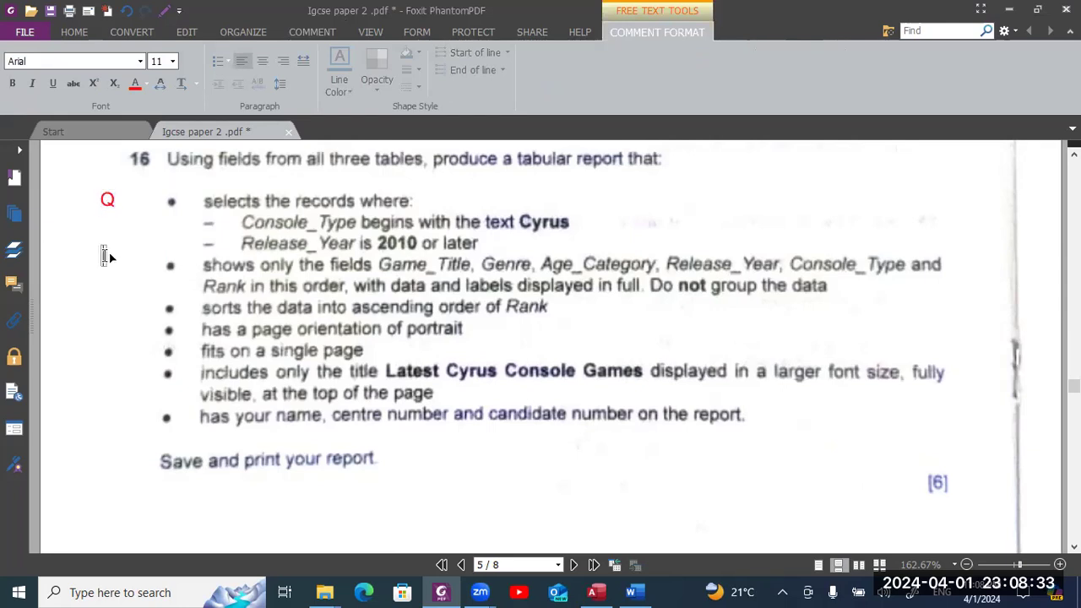
{"action": "type", "text": "Q"}
- Add a stacked column of red 'R' labels beside the five report-layout bullets
{"action": "left_click", "coordinate": [115, 300]}
{"action": "left_click", "coordinate": [104, 298]}
{"action": "type", "text": "R"}
{"action": "key", "text": "Return"}
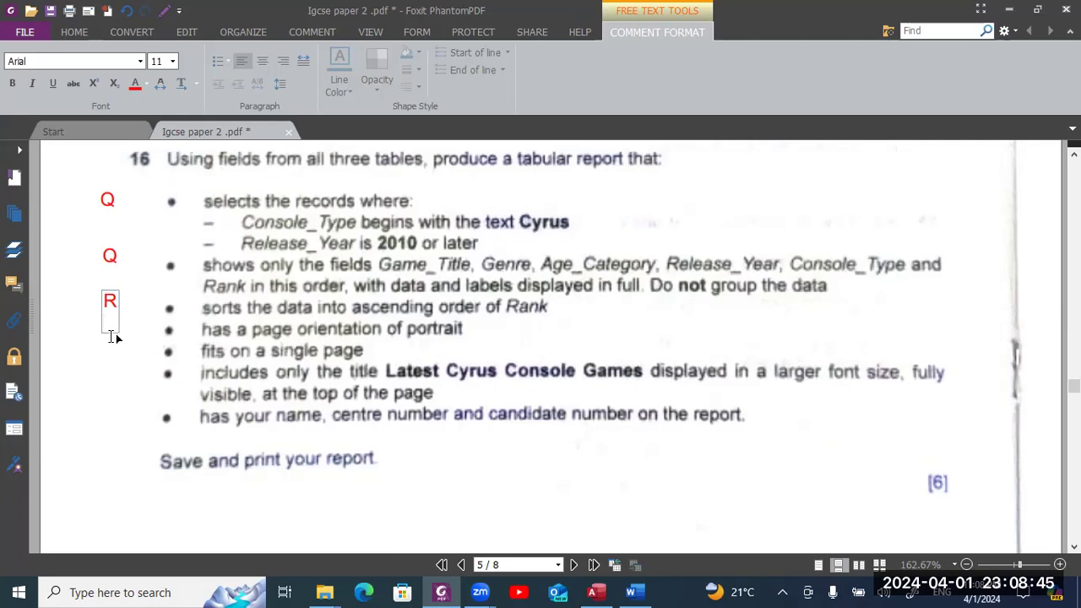
{"action": "type", "text": "R"}
{"action": "key", "text": "Return"}
{"action": "type", "text": "R"}
{"action": "key", "text": "Return"}
{"action": "type", "text": "R"}
{"action": "key", "text": "Return"}
{"action": "key", "text": "Return"}
{"action": "type", "text": "R"}
{"action": "key", "text": "Escape"}
{"action": "mouse_move", "coordinate": [111, 342]}
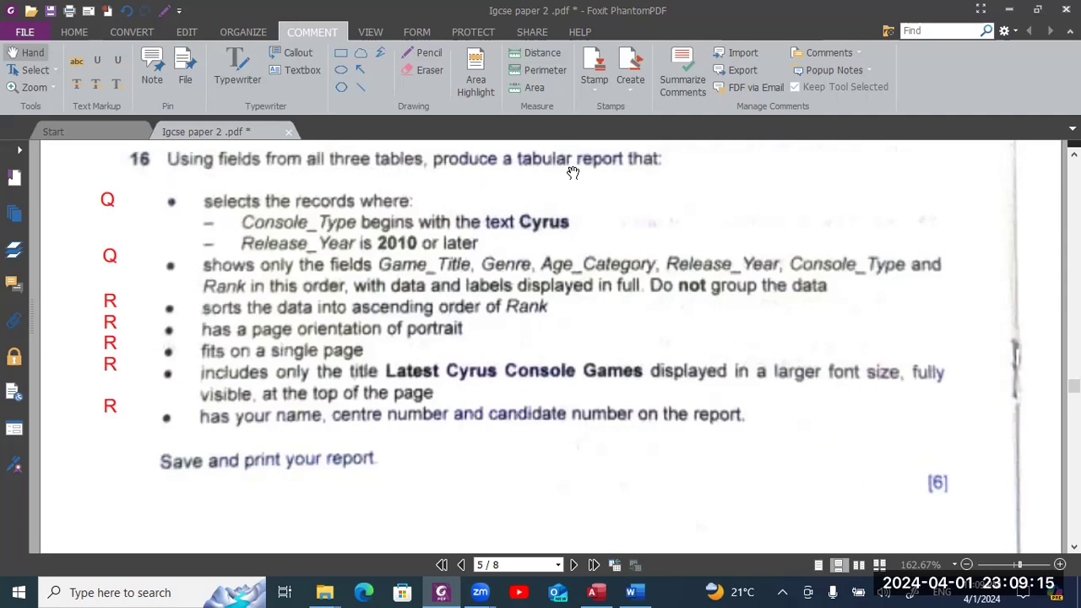
{"action": "key", "text": "alt+Tab"}
{"action": "key", "text": "alt+Tab"}
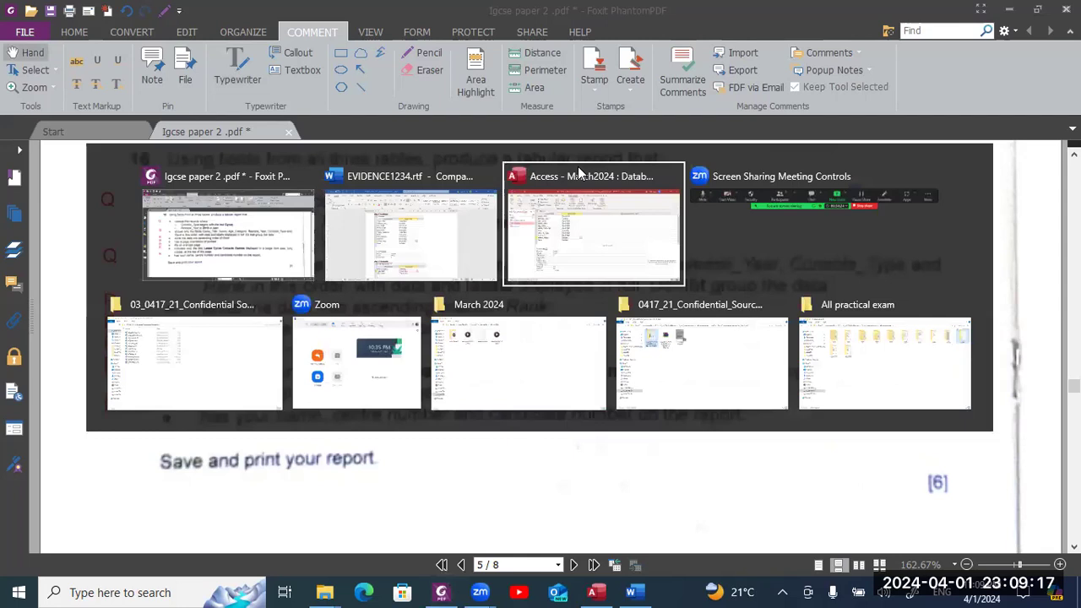
- Close the C02games table design and start a new query in Design View
{"action": "left_click", "coordinate": [578, 167]}
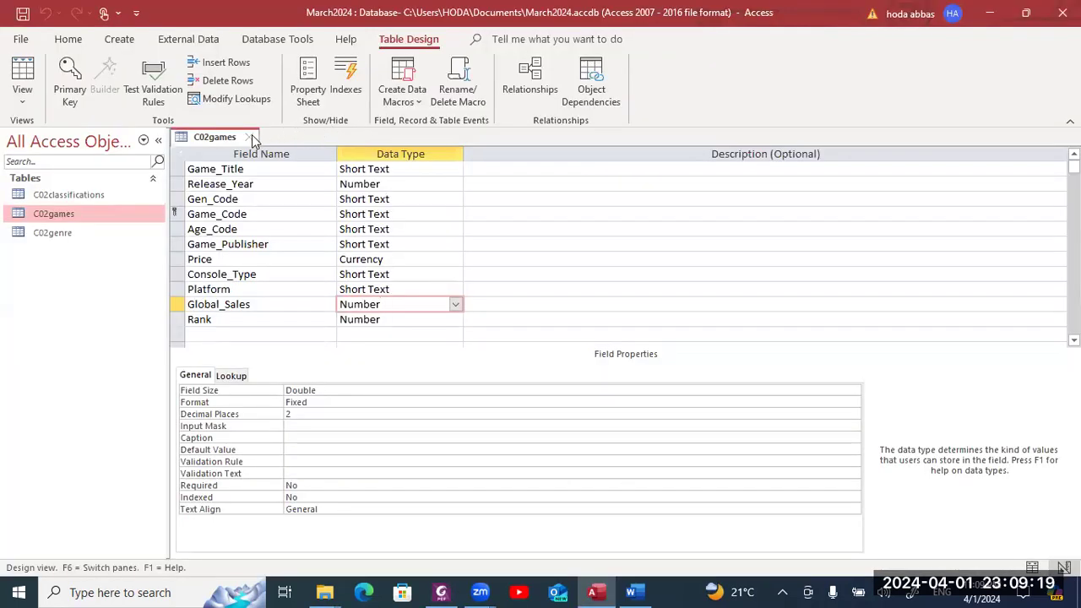
{"action": "left_click", "coordinate": [250, 136]}
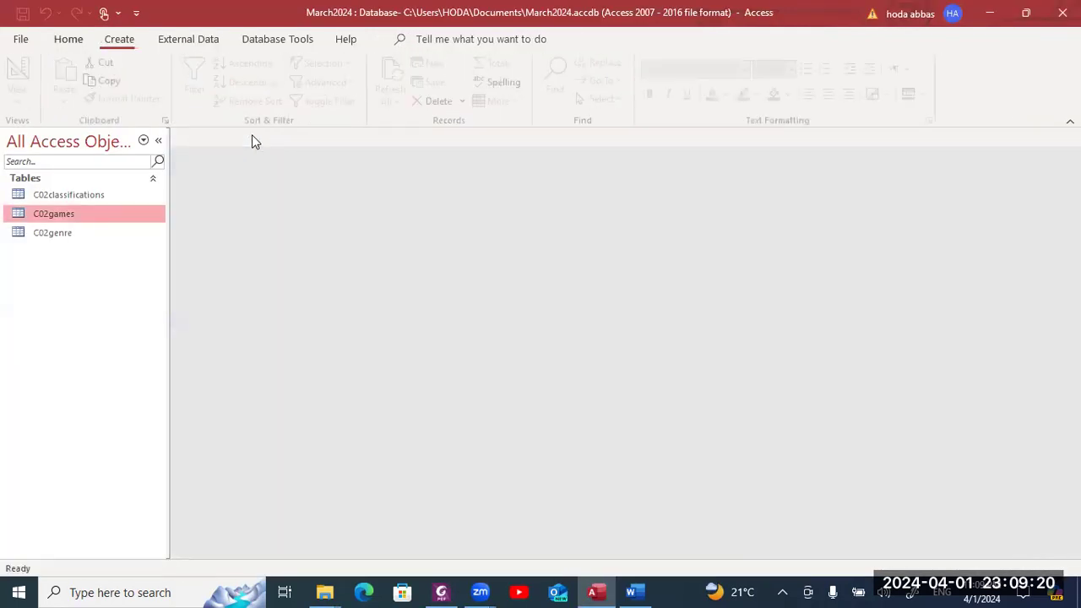
{"action": "left_click", "coordinate": [131, 43]}
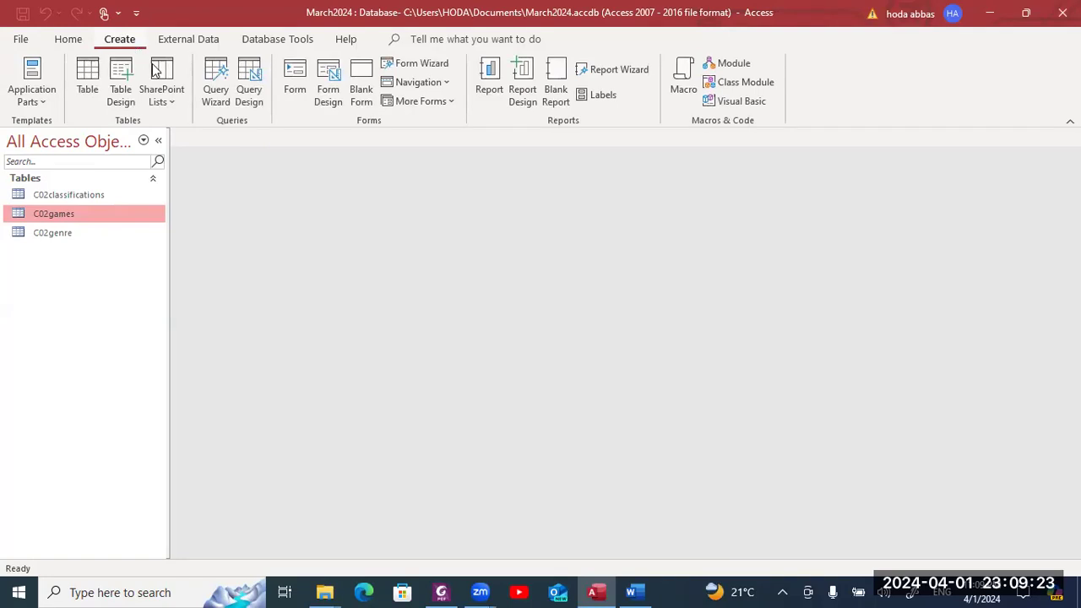
{"action": "left_click", "coordinate": [248, 98]}
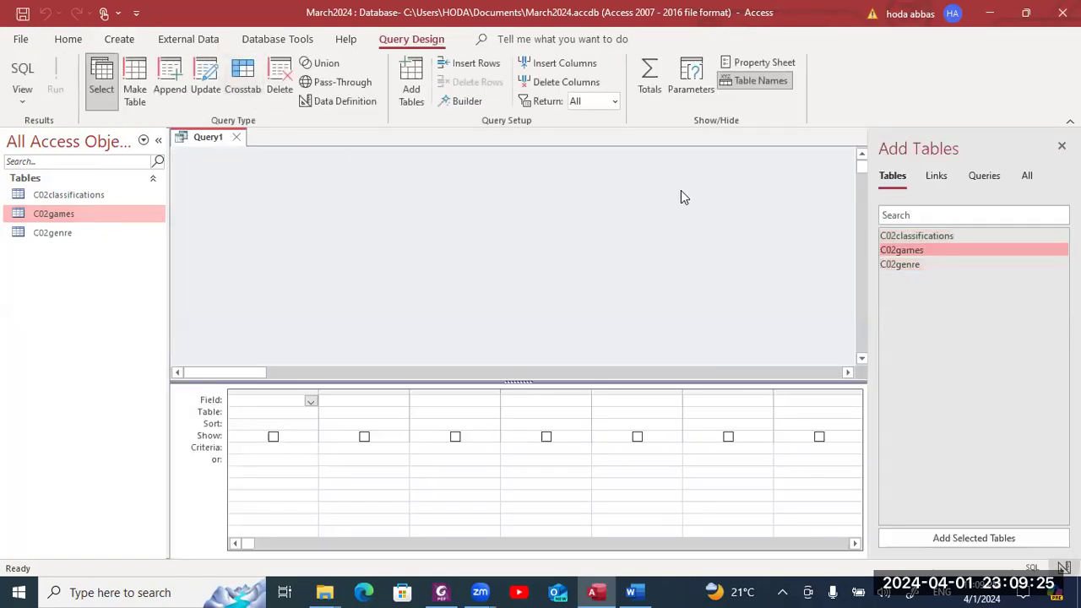
- Add C02classifications and C02games to the query, inserting them twice by mistake
{"action": "left_click", "coordinate": [914, 264], "text": "ctrl"}
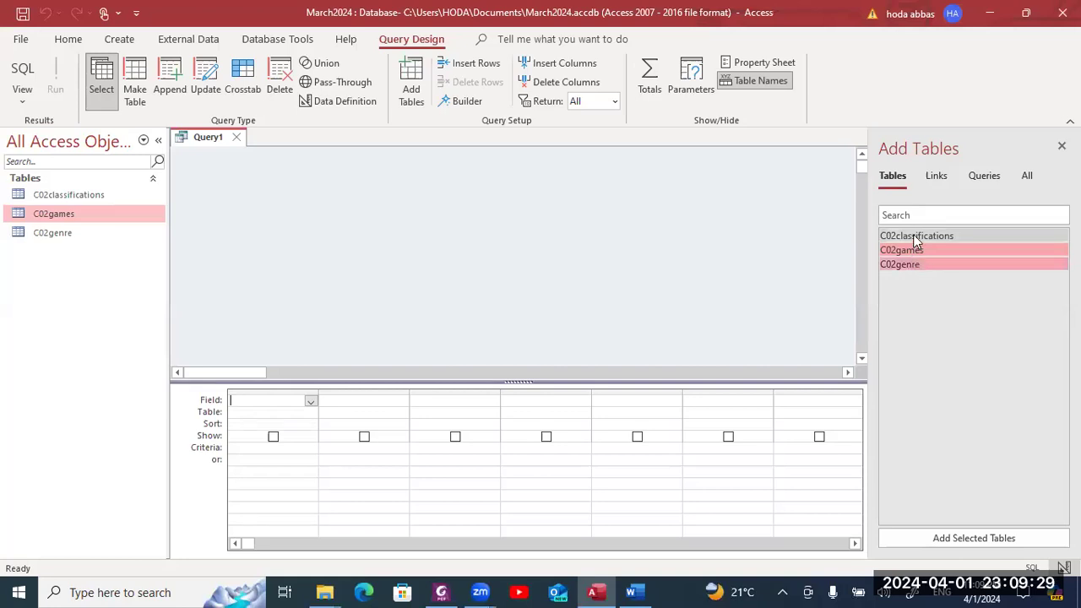
{"action": "left_click", "coordinate": [913, 237], "text": "shift"}
{"action": "left_click", "coordinate": [979, 536]}
{"action": "left_click", "coordinate": [980, 536]}
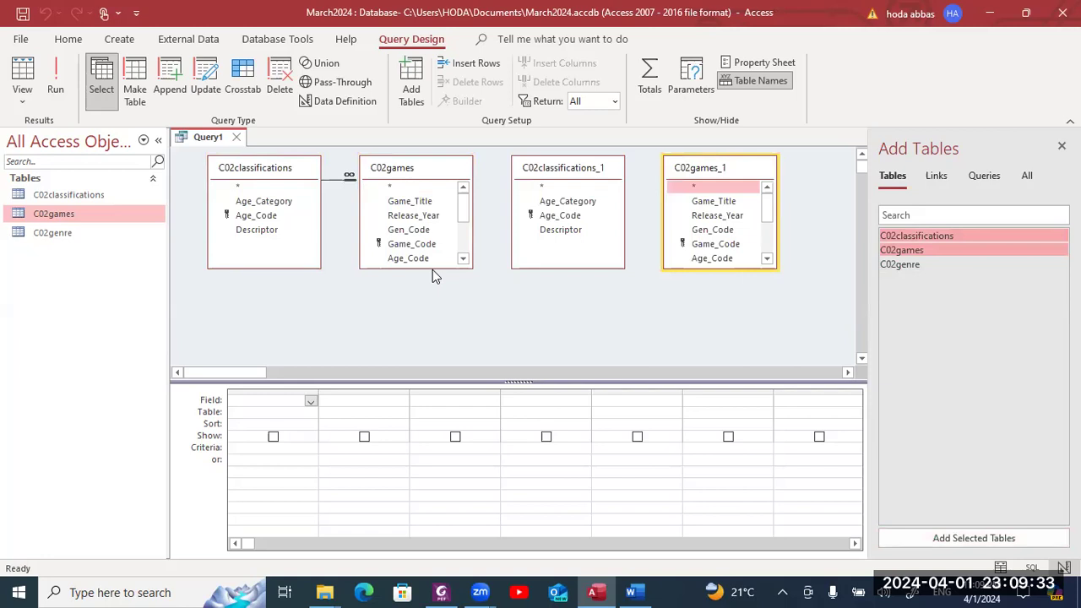
- Remove the duplicate tables and then the originals, leaving the query empty
{"action": "right_click", "coordinate": [545, 173]}
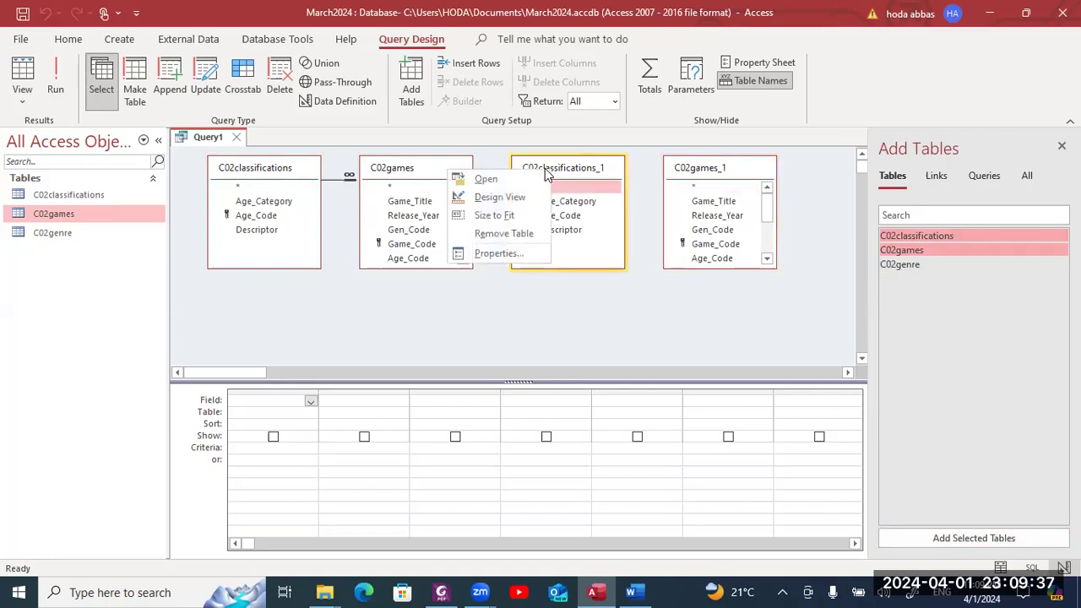
{"action": "left_click", "coordinate": [524, 233]}
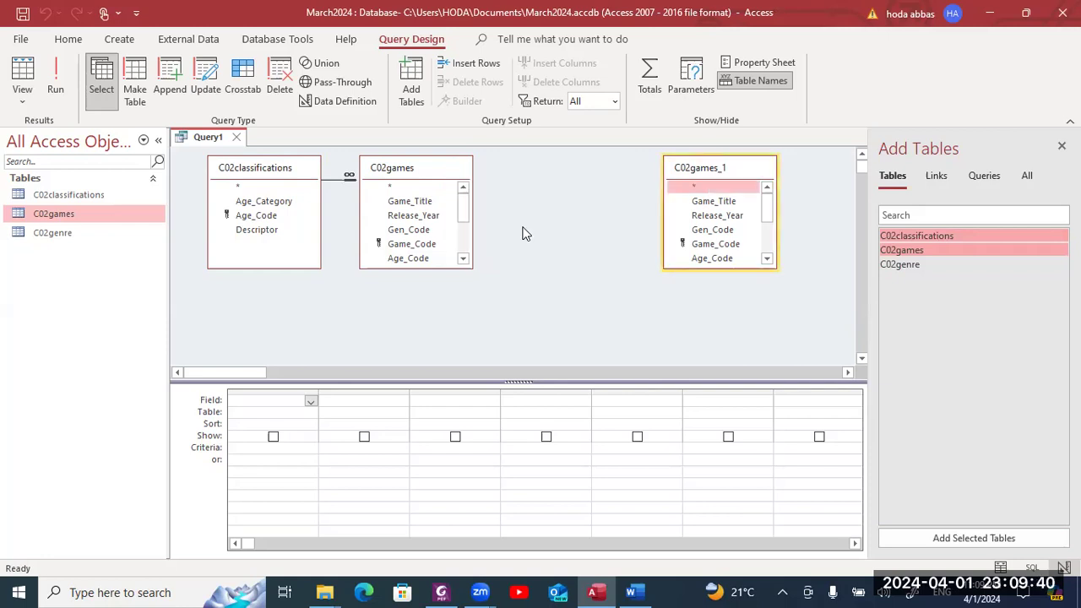
{"action": "right_click", "coordinate": [682, 173]}
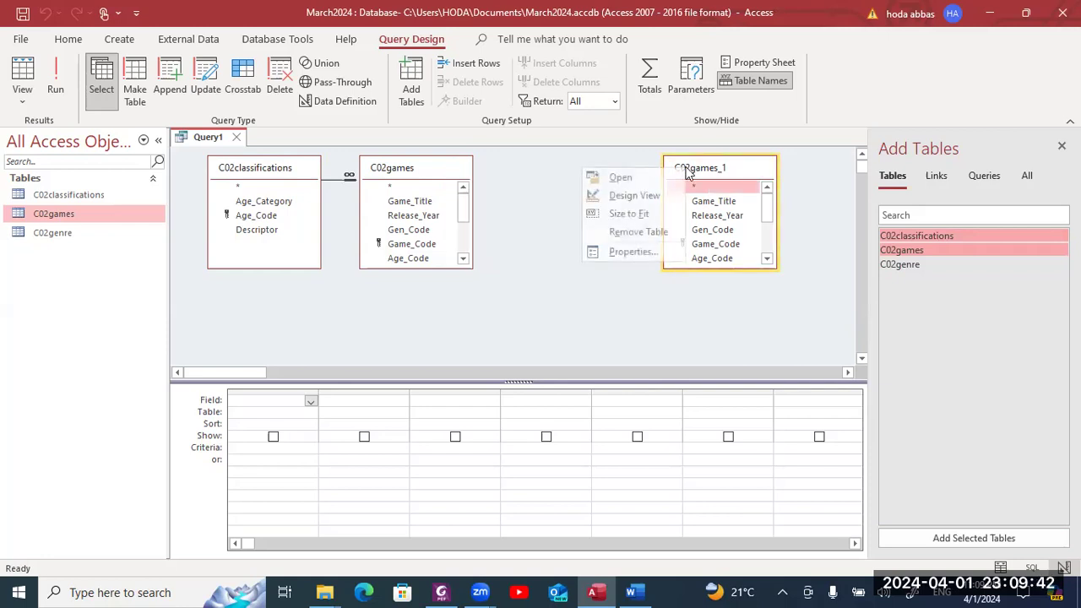
{"action": "left_click", "coordinate": [659, 232]}
{"action": "right_click", "coordinate": [419, 171]}
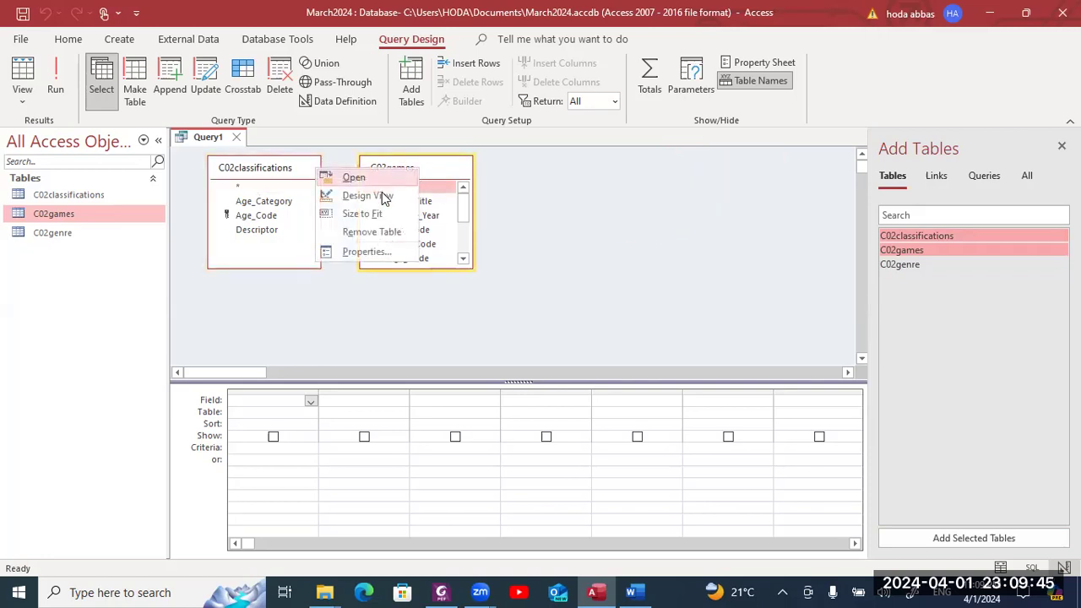
{"action": "left_click", "coordinate": [374, 232]}
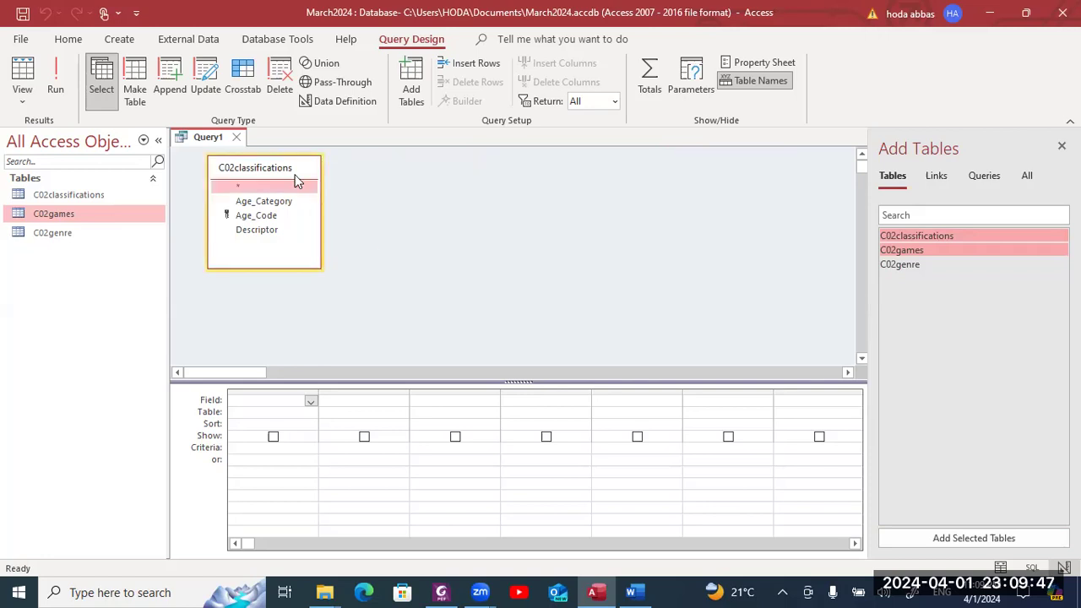
{"action": "right_click", "coordinate": [288, 174]}
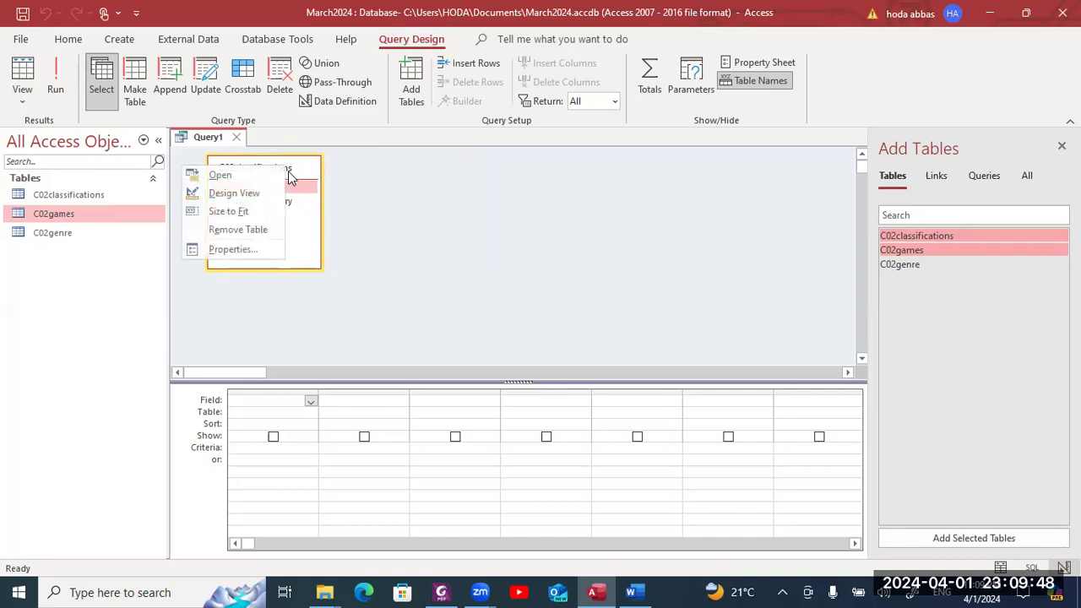
{"action": "left_click", "coordinate": [239, 228]}
- Add C02classifications, C02games and C02genre together and enlarge the C02games field list
{"action": "key", "text": "Caps_Lock"}
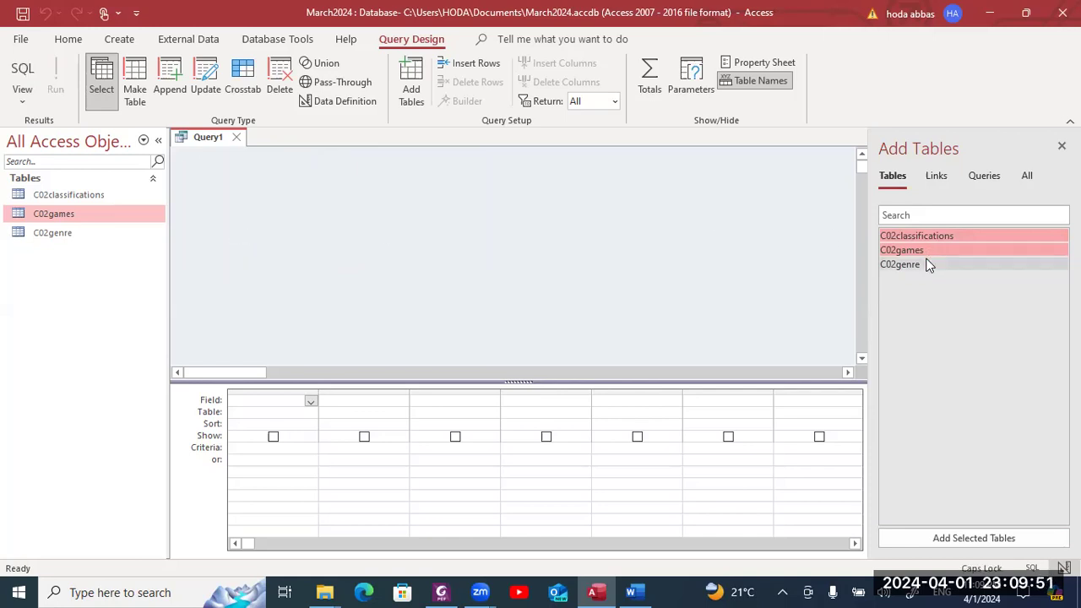
{"action": "key", "text": "Caps_Lock"}
{"action": "left_click", "coordinate": [930, 265], "text": "shift"}
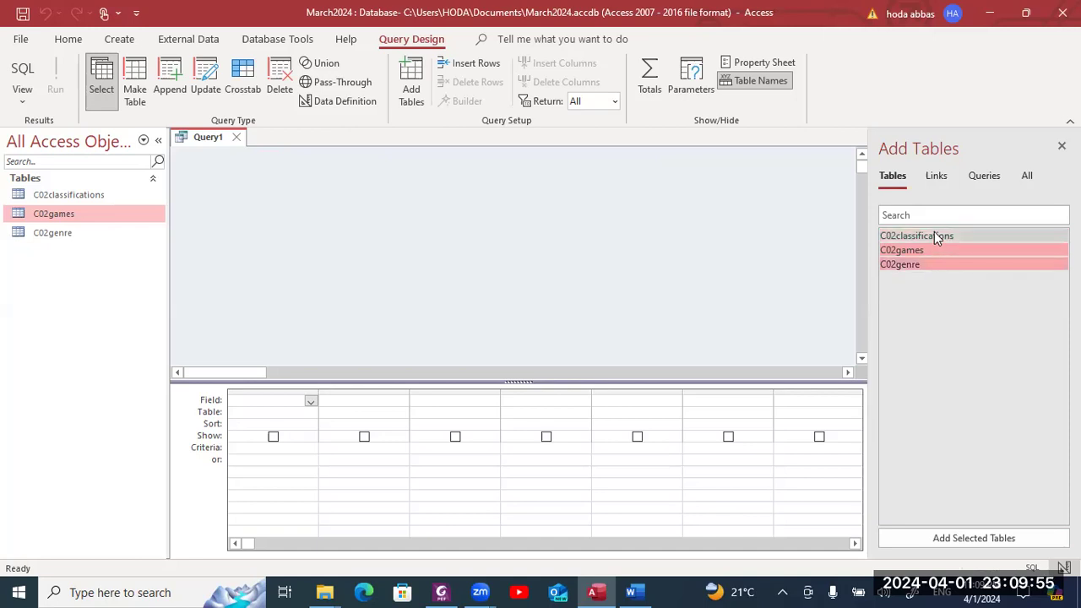
{"action": "left_click", "coordinate": [937, 235]}
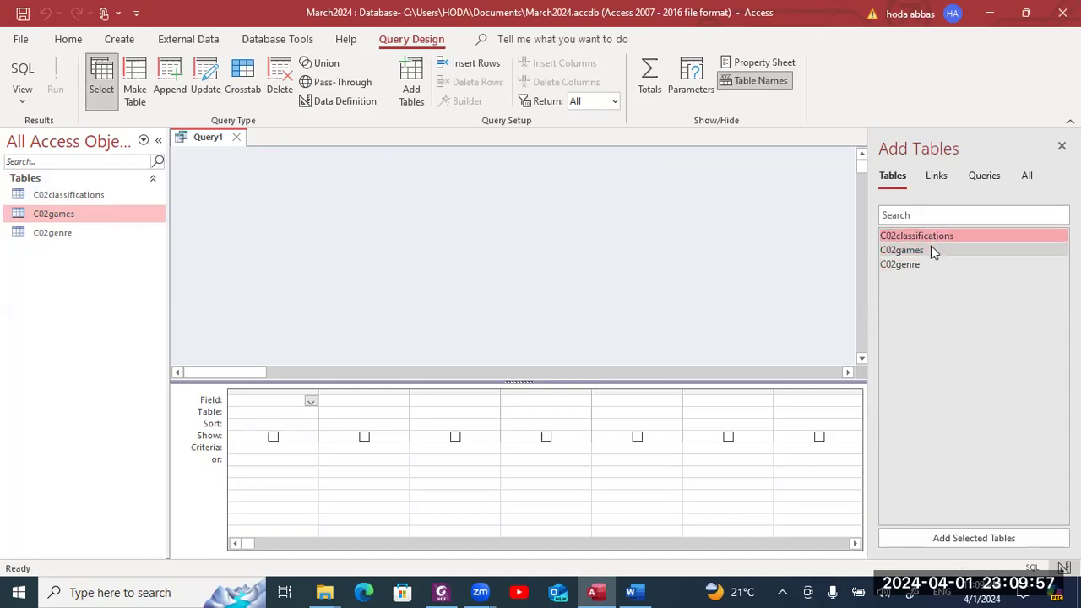
{"action": "left_click", "coordinate": [930, 246], "text": "shift"}
{"action": "left_click", "coordinate": [929, 269], "text": "shift"}
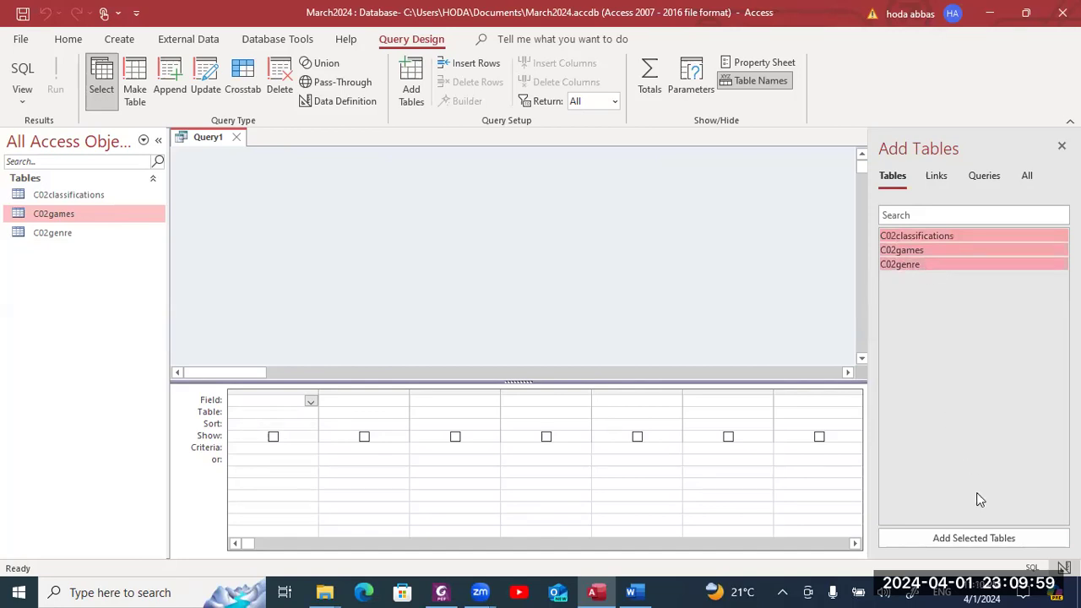
{"action": "left_click", "coordinate": [973, 538]}
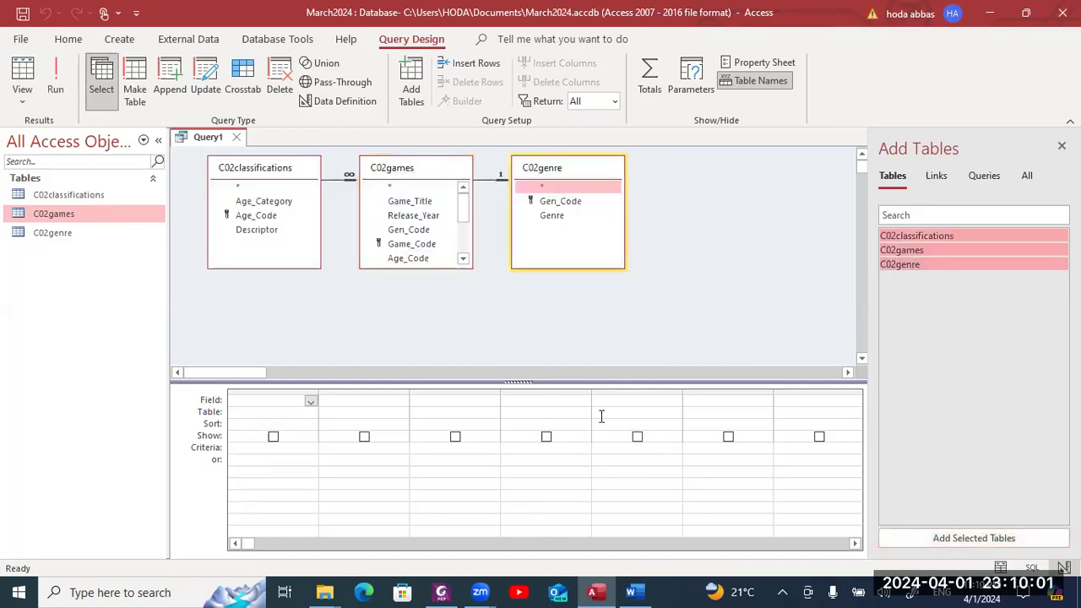
{"action": "left_click", "coordinate": [421, 267]}
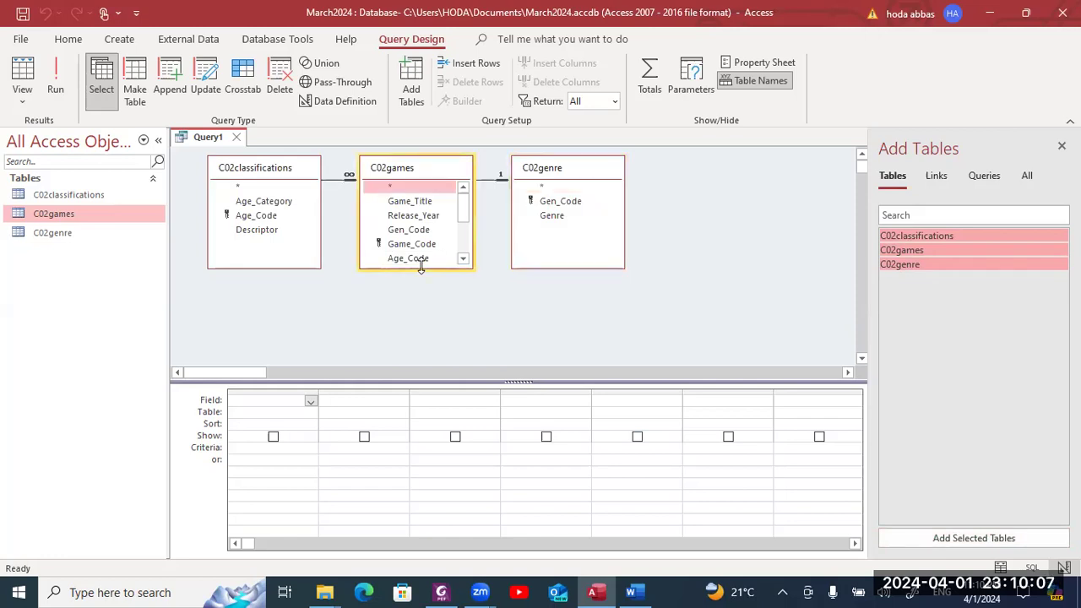
{"action": "left_click_drag", "start_coordinate": [421, 269], "coordinate": [435, 358]}
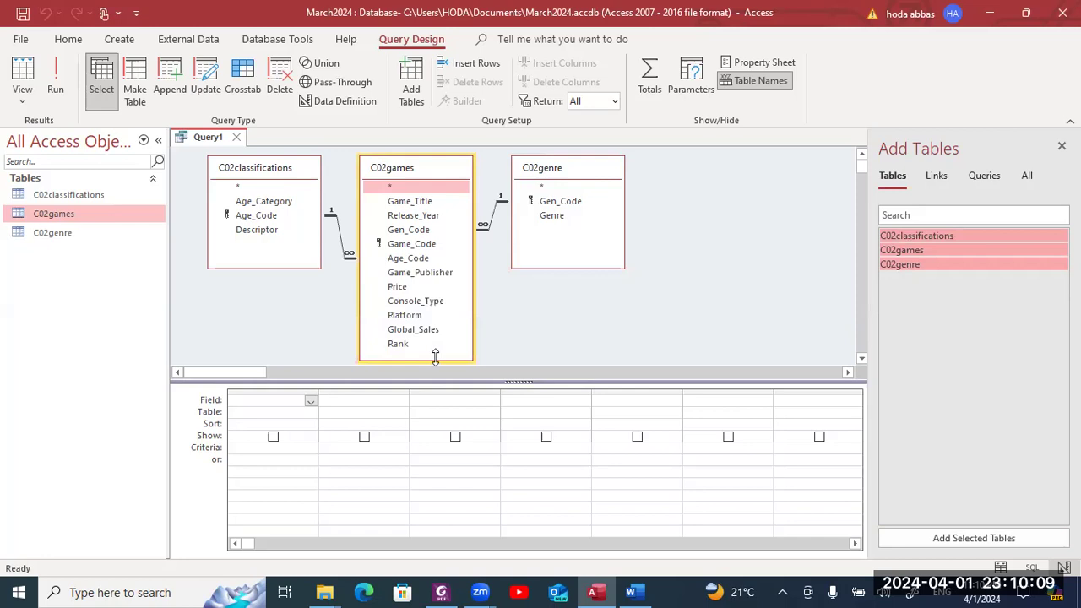
- Add Game_Title, Genre and Age_Category to the query grid, checking the PDF between fields
{"action": "key", "text": "alt+Tab"}
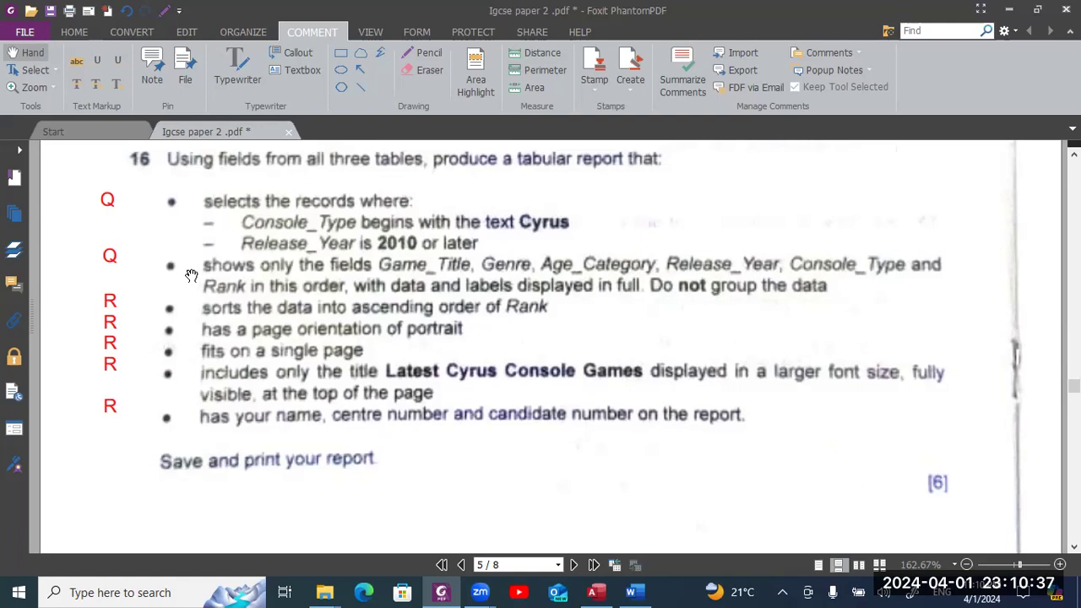
{"action": "key", "text": "alt+Tab"}
{"action": "key", "text": "alt+shift+Tab"}
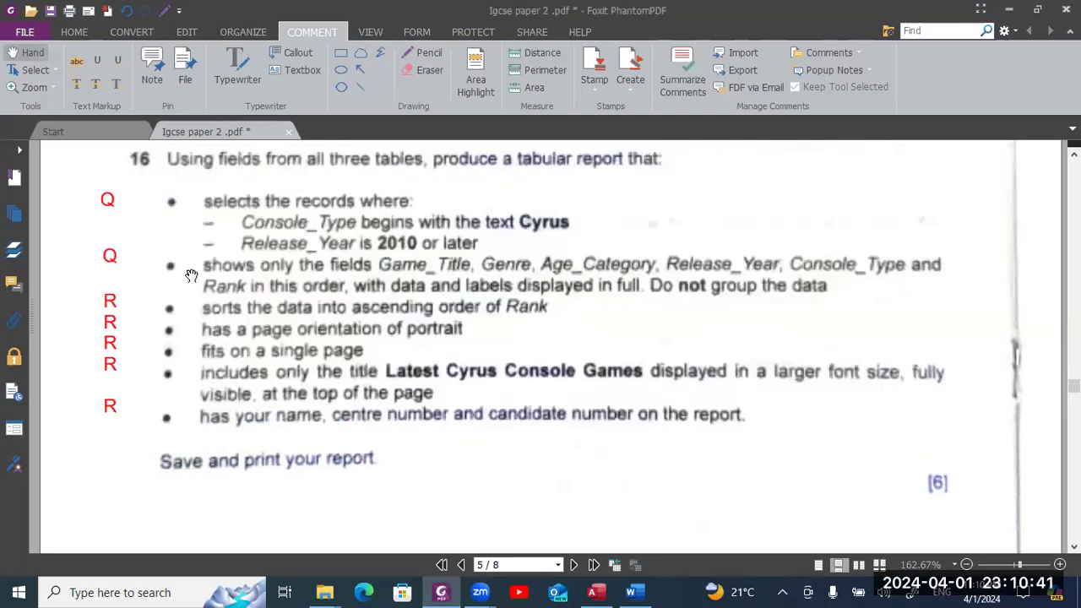
{"action": "key", "text": "alt+Tab"}
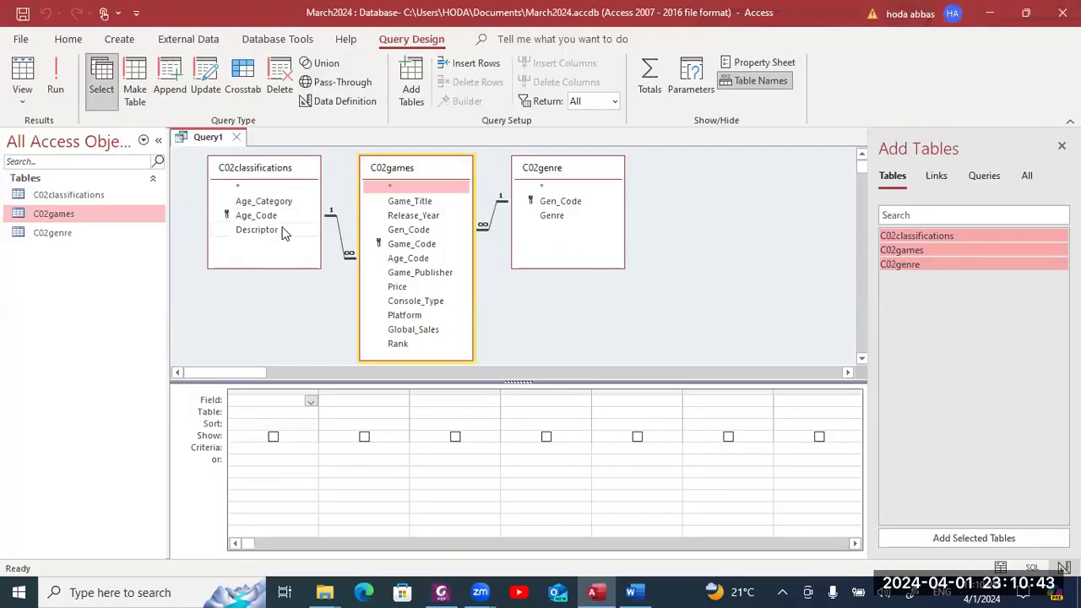
{"action": "double_click", "coordinate": [418, 205]}
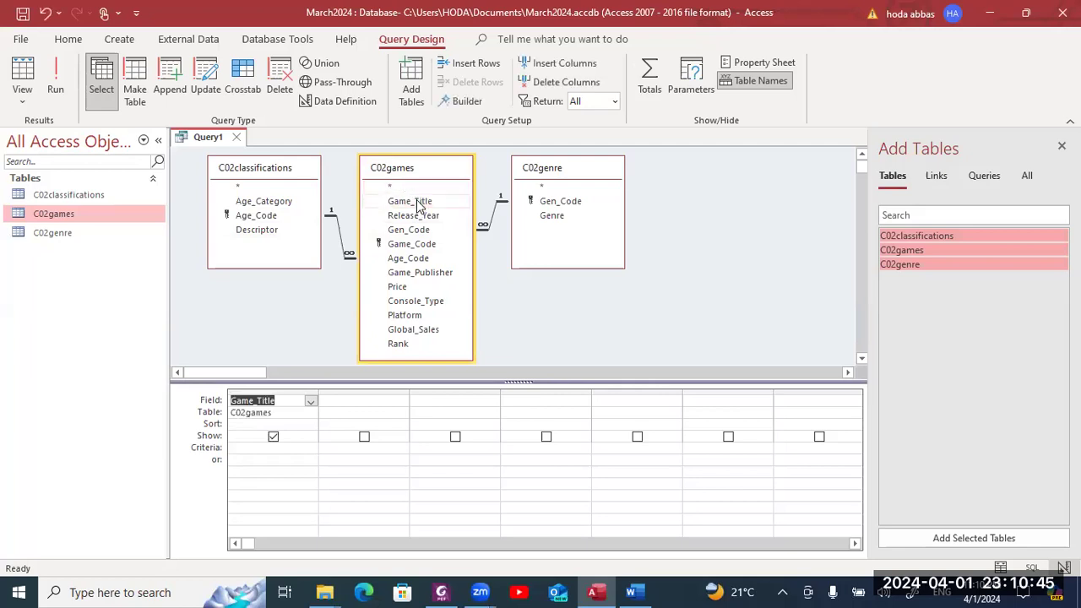
{"action": "key", "text": "alt+Tab"}
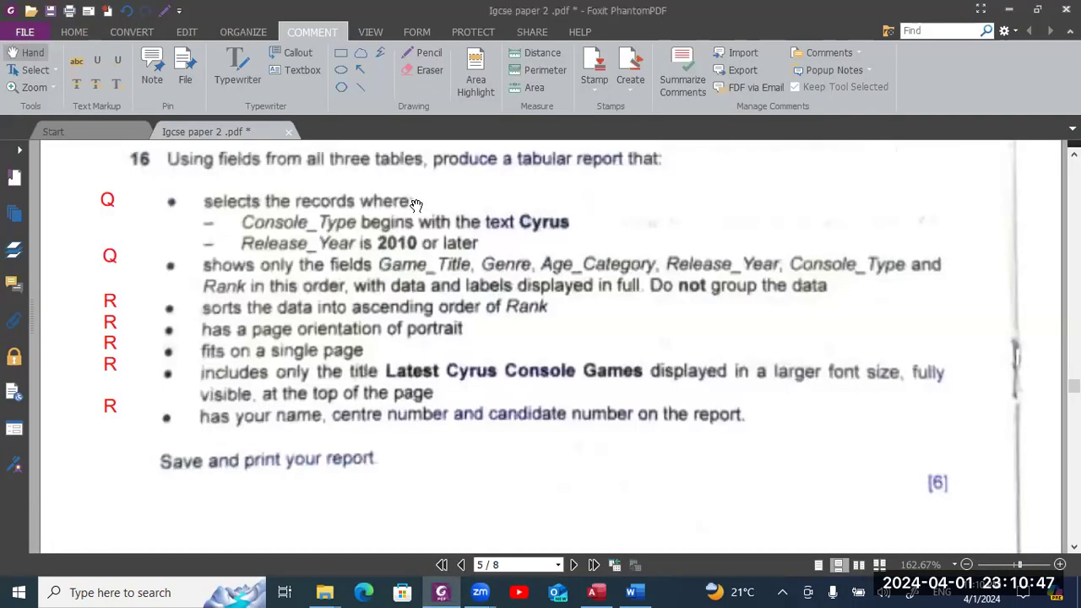
{"action": "key", "text": "alt+Tab"}
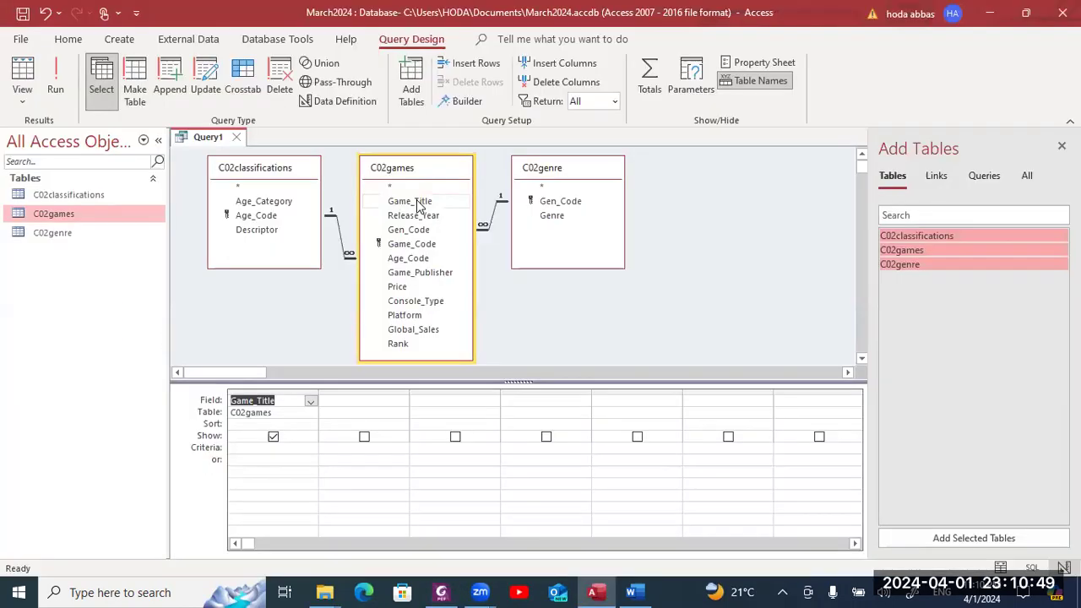
{"action": "double_click", "coordinate": [551, 215]}
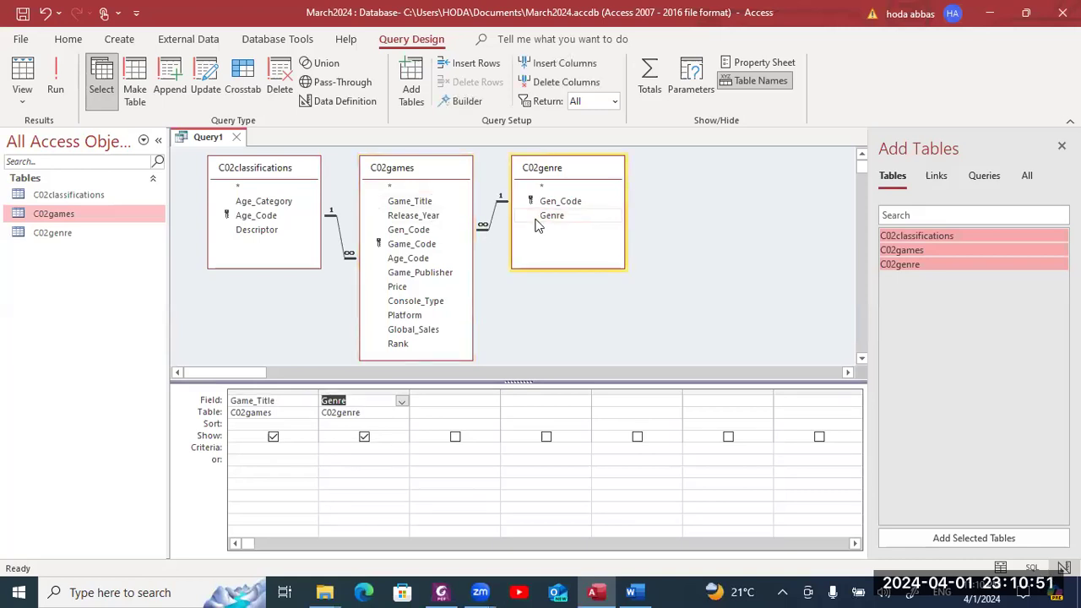
{"action": "key", "text": "alt+Tab"}
{"action": "key", "text": "alt+Tab"}
{"action": "double_click", "coordinate": [262, 201]}
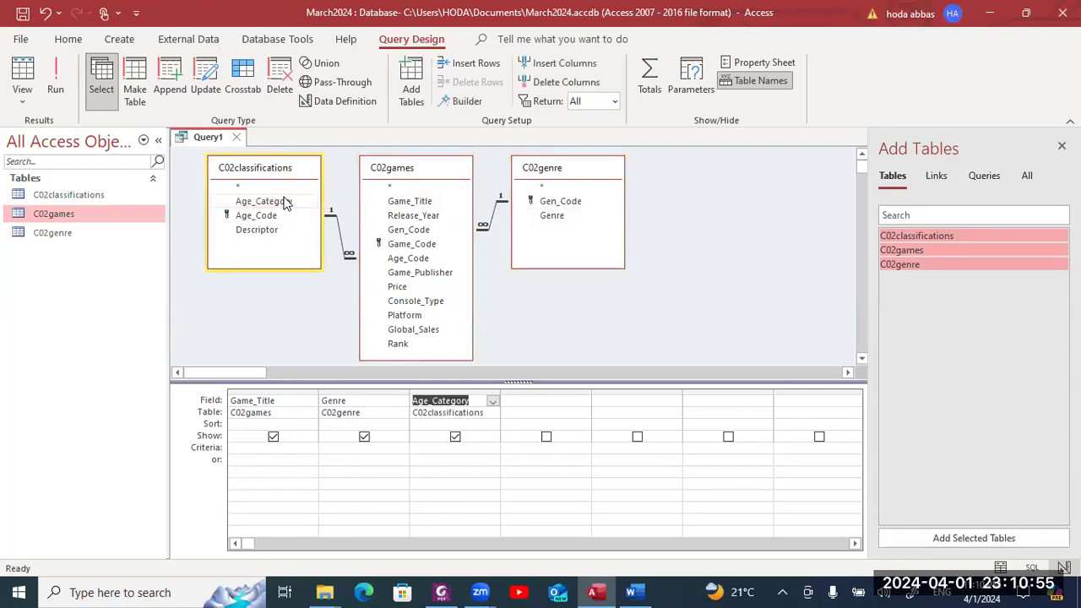
- Add Release_Year, Console_Type and Rank as the next query fields, checking the PDF between each
{"action": "key", "text": "alt+Tab"}
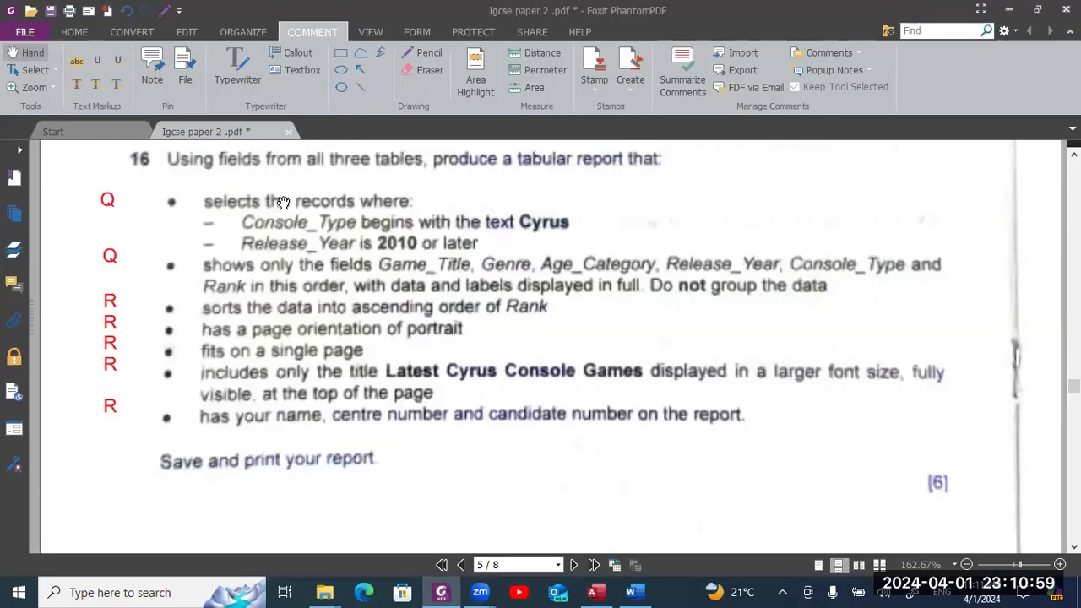
{"action": "key", "text": "alt+Tab"}
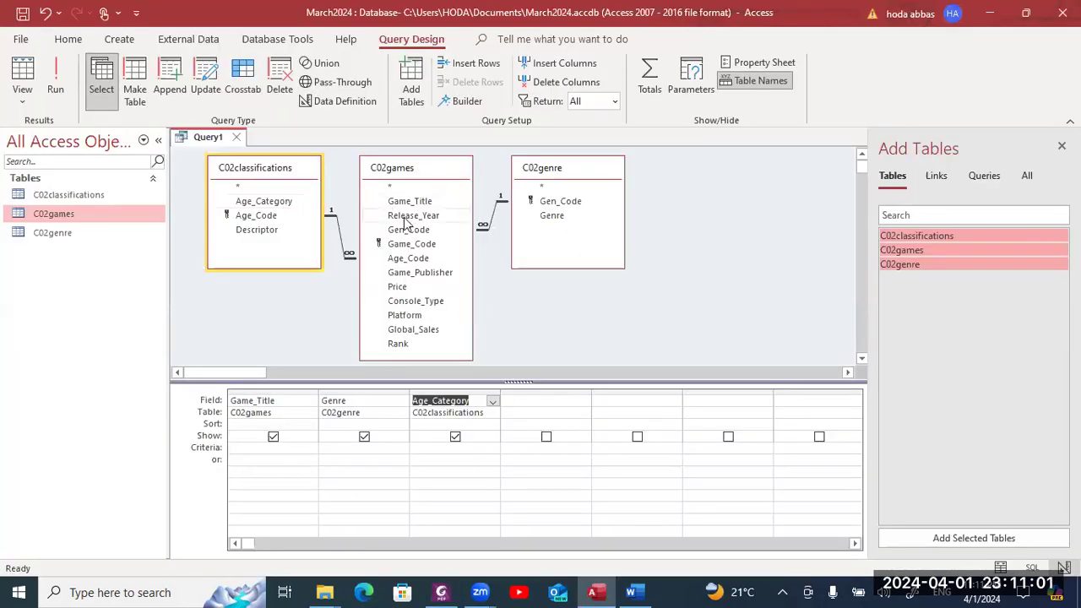
{"action": "double_click", "coordinate": [413, 215]}
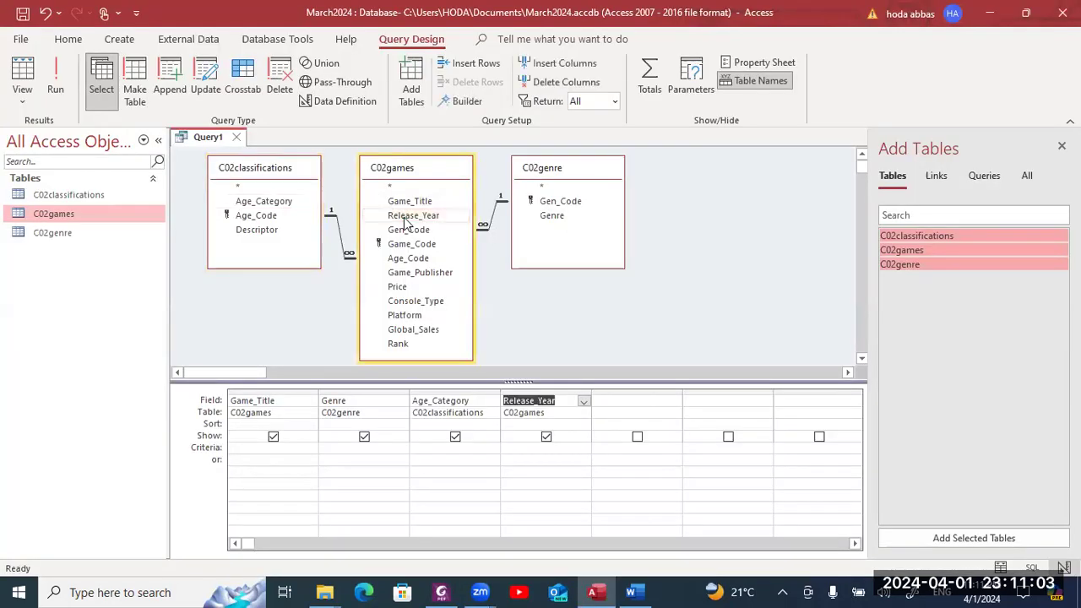
{"action": "key", "text": "alt+Tab"}
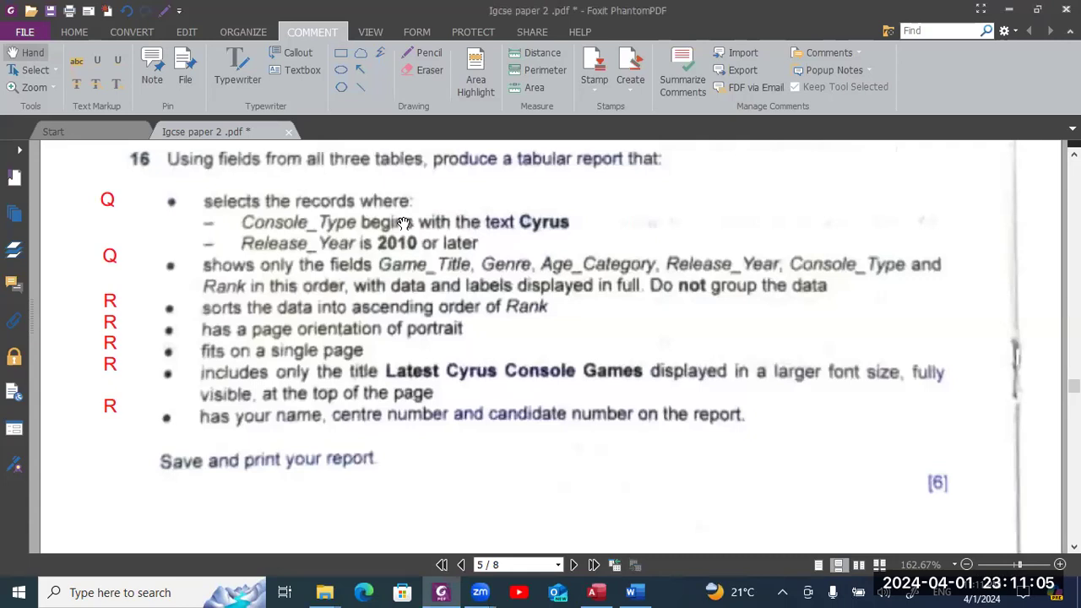
{"action": "key", "text": "alt+Tab"}
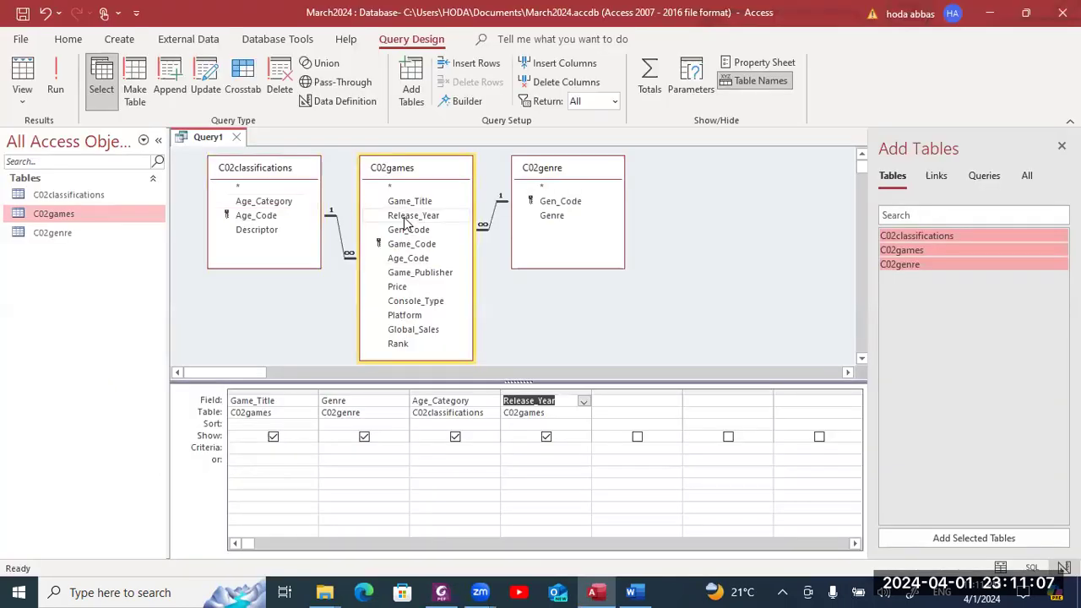
{"action": "double_click", "coordinate": [423, 304]}
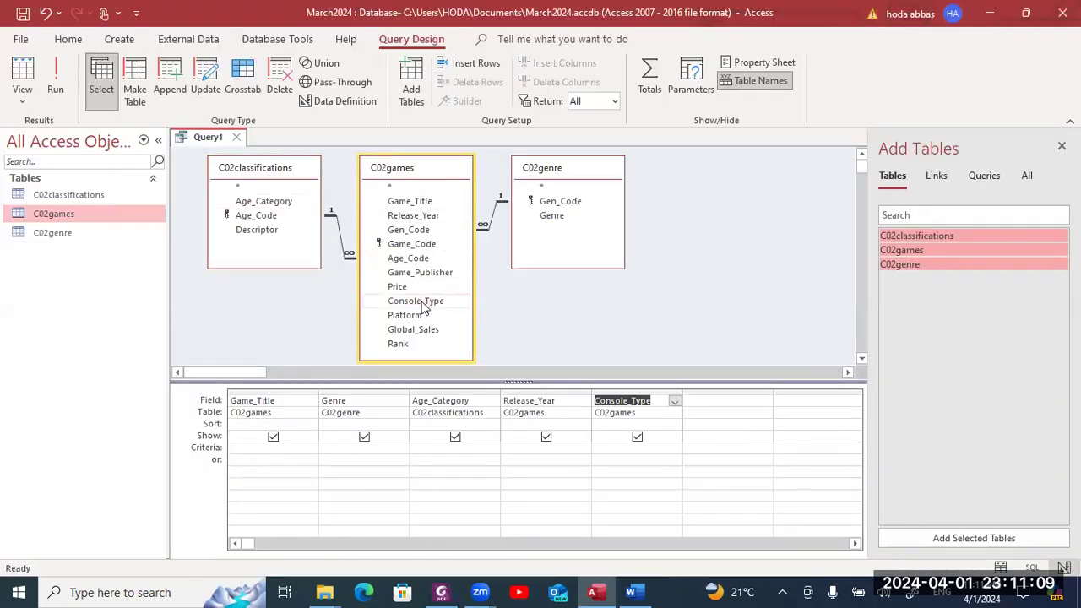
{"action": "key", "text": "alt+Tab"}
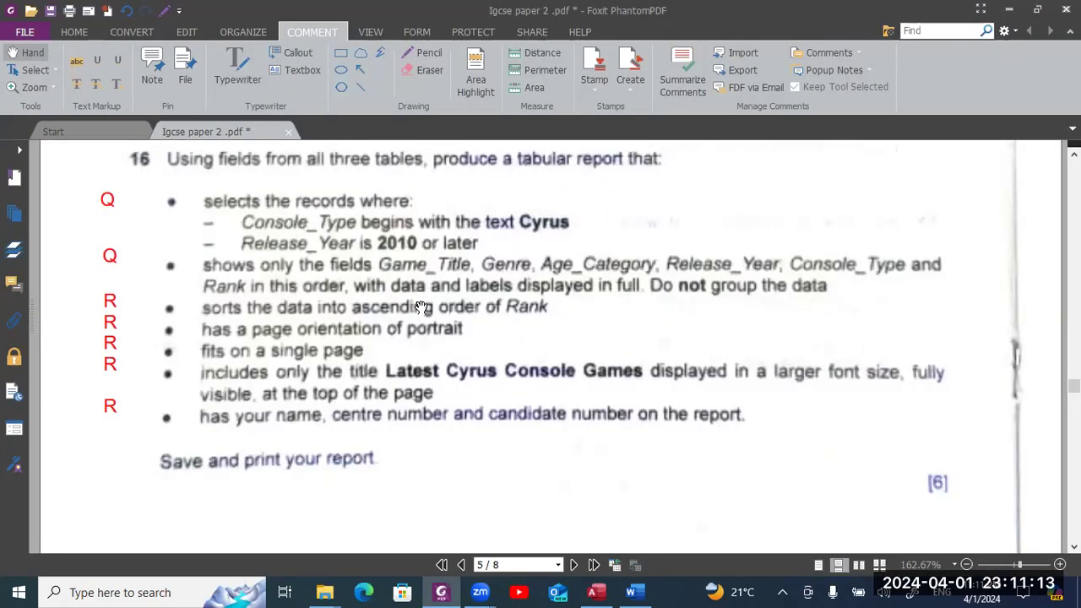
{"action": "key", "text": "alt+Tab"}
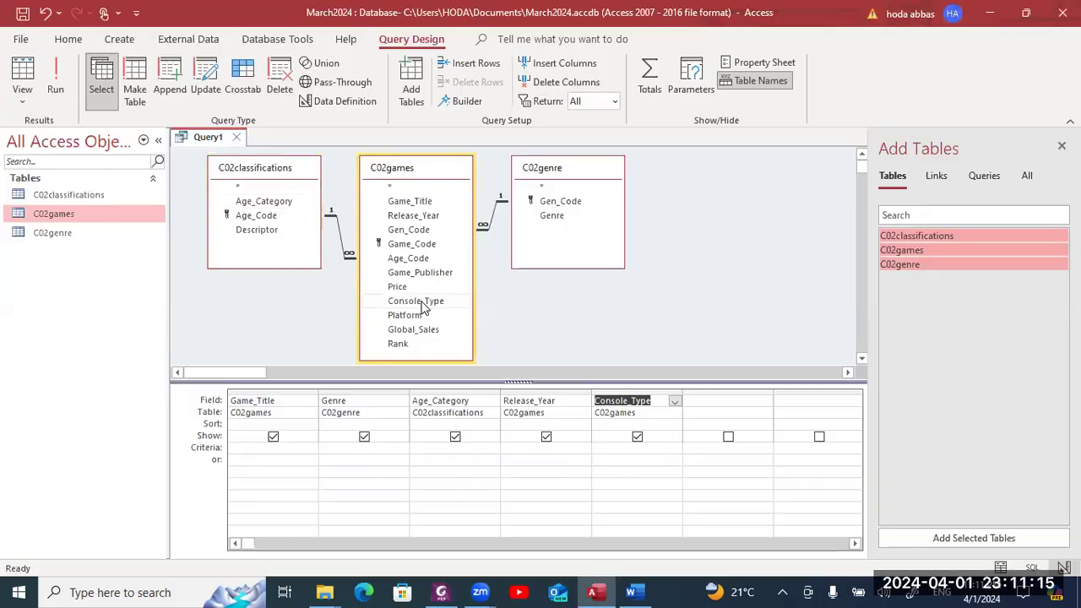
{"action": "double_click", "coordinate": [420, 344]}
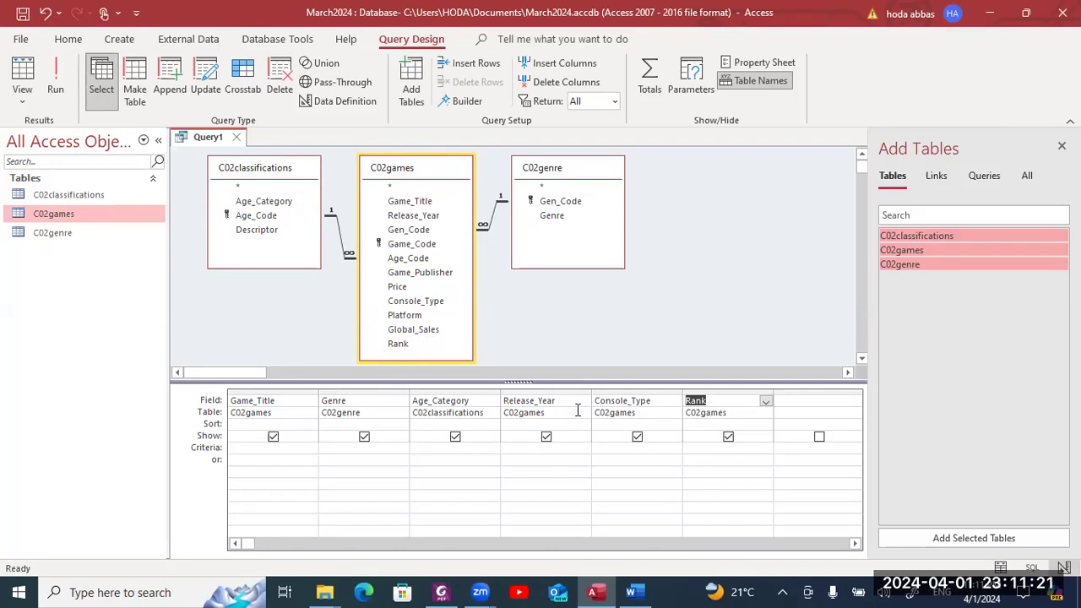
{"action": "key", "text": "alt+Tab"}
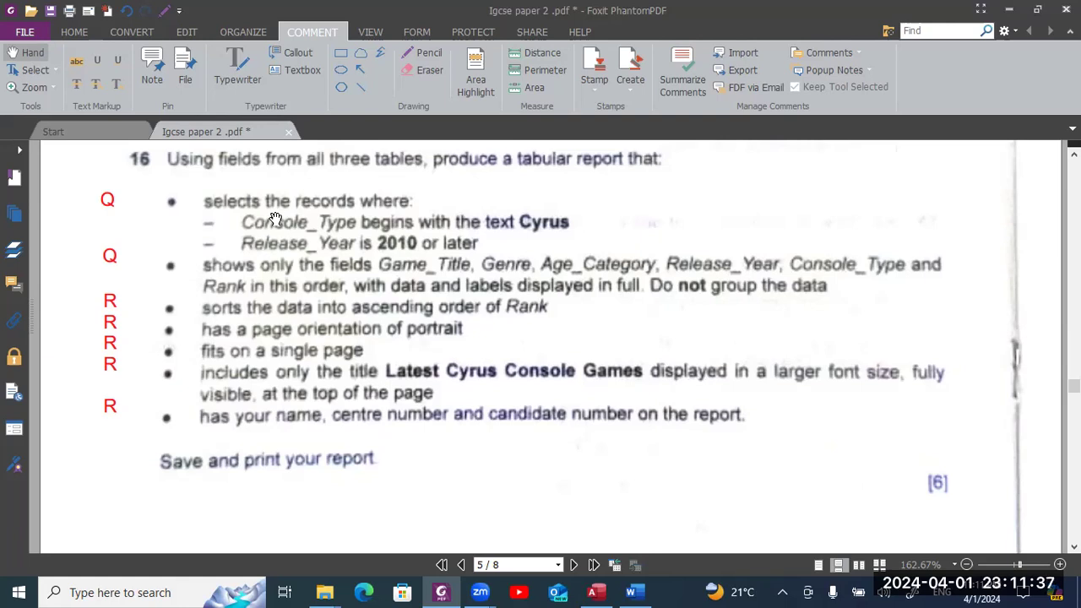
- Enter Cyrus* as the Console_Type criterion, committed as Like "Cyrus*", and run the query for 75 records
{"action": "key", "text": "alt+Tab"}
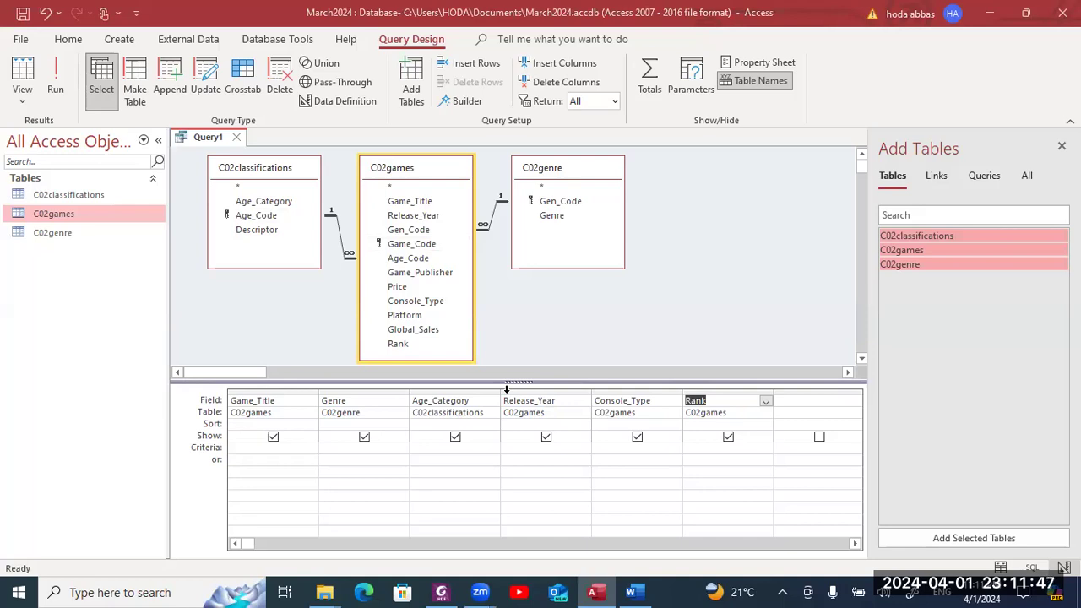
{"action": "left_click", "coordinate": [609, 449]}
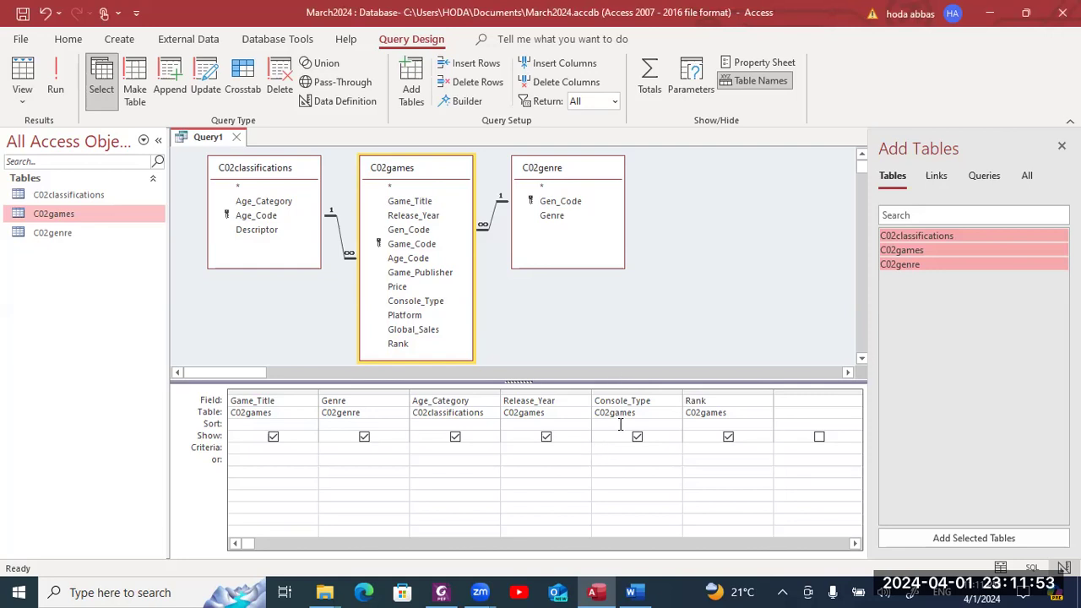
{"action": "type", "text": "\"Cyrus"}
{"action": "key", "text": "alt+Tab"}
{"action": "key", "text": "Tab"}
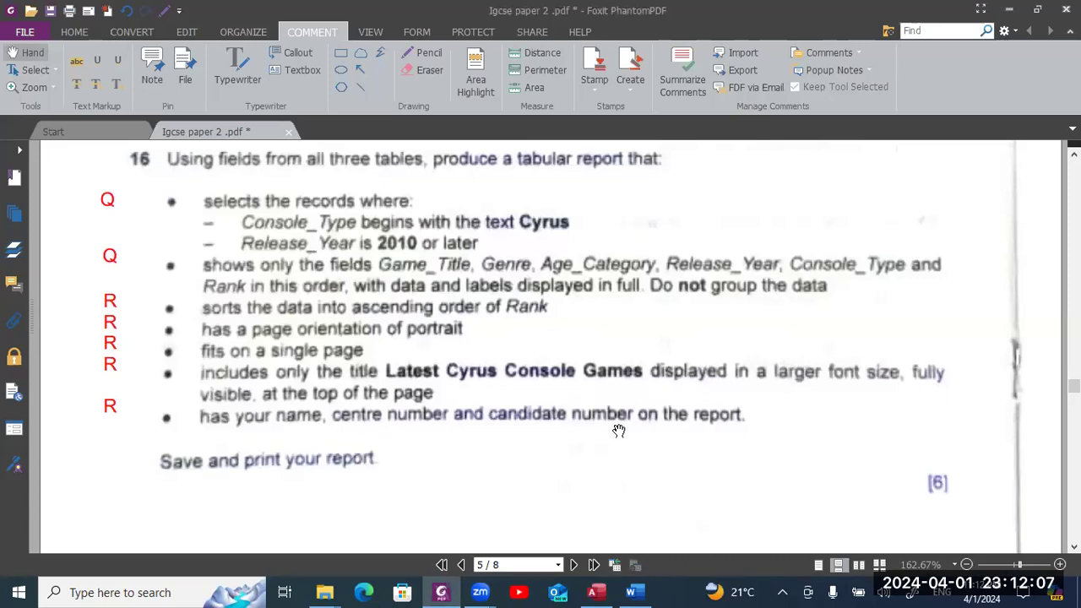
{"action": "key", "text": "alt+Tab"}
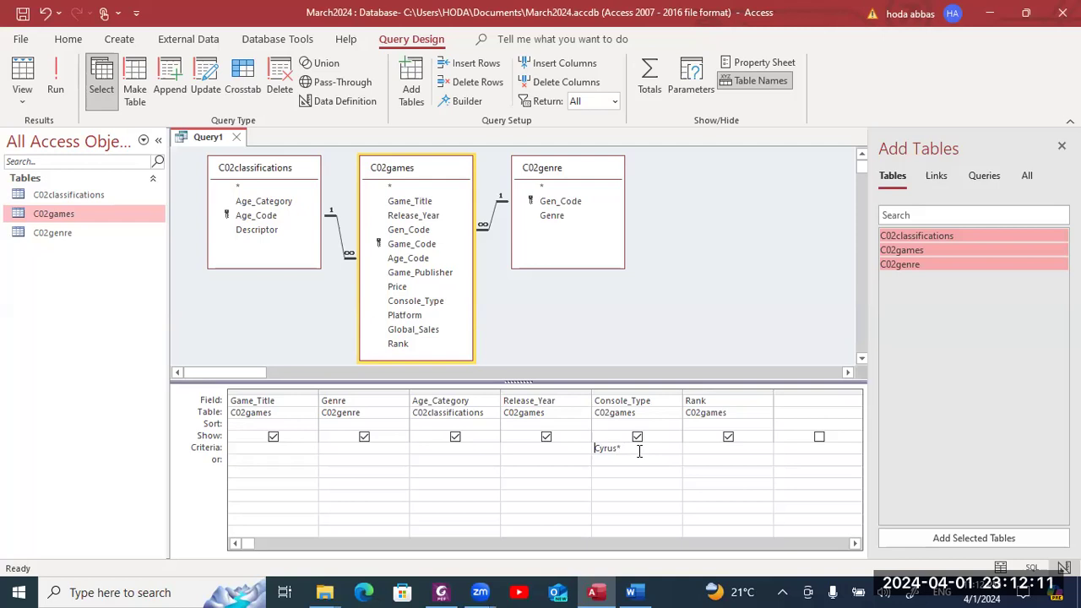
{"action": "key", "text": "alt+Tab"}
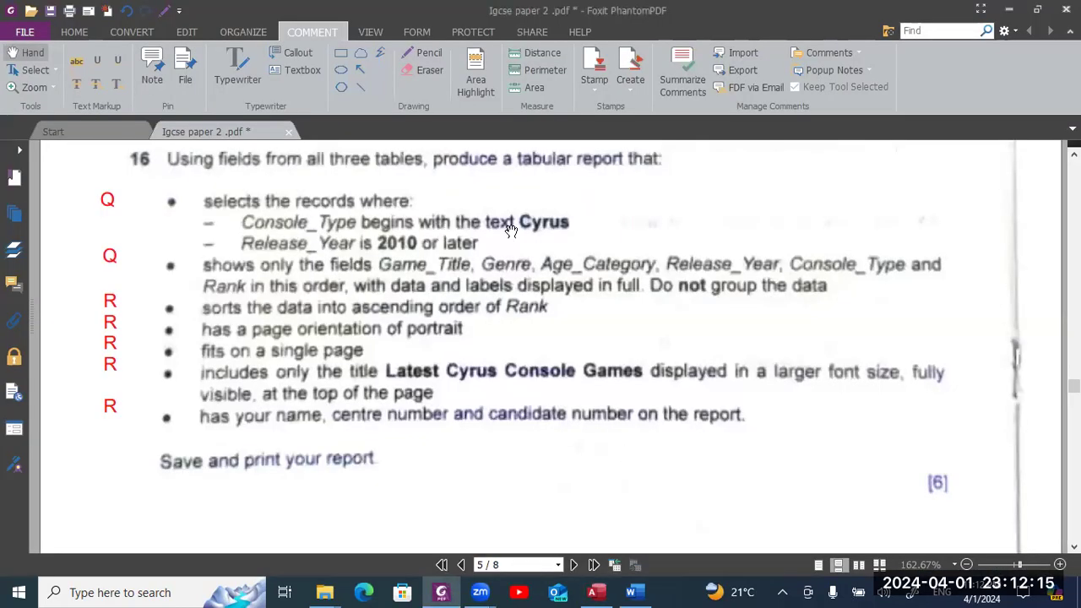
{"action": "key", "text": "alt+Tab"}
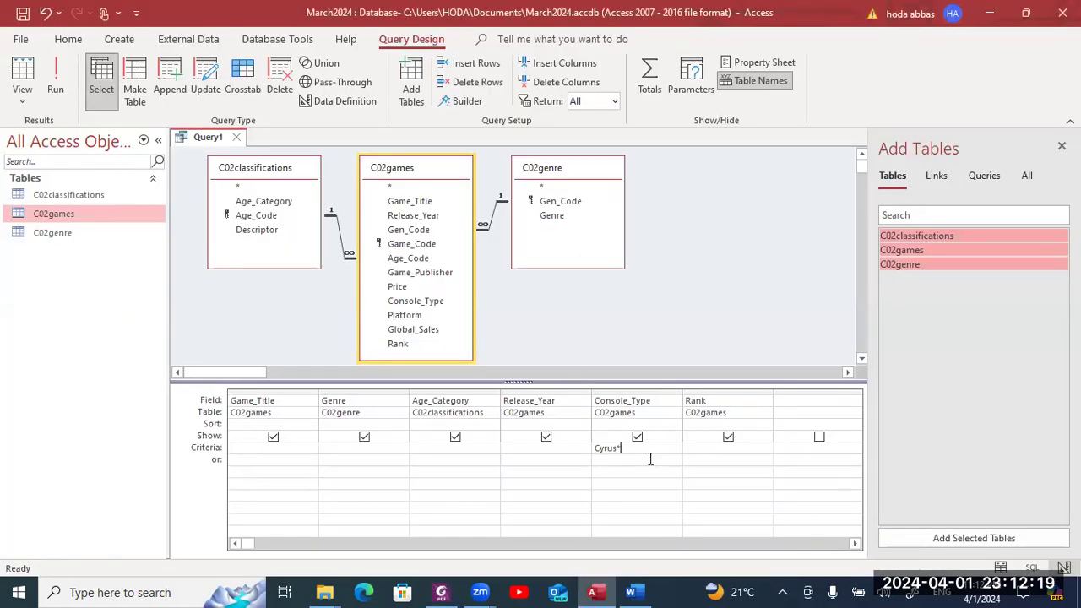
{"action": "key", "text": "Tab"}
{"action": "left_click", "coordinate": [53, 76]}
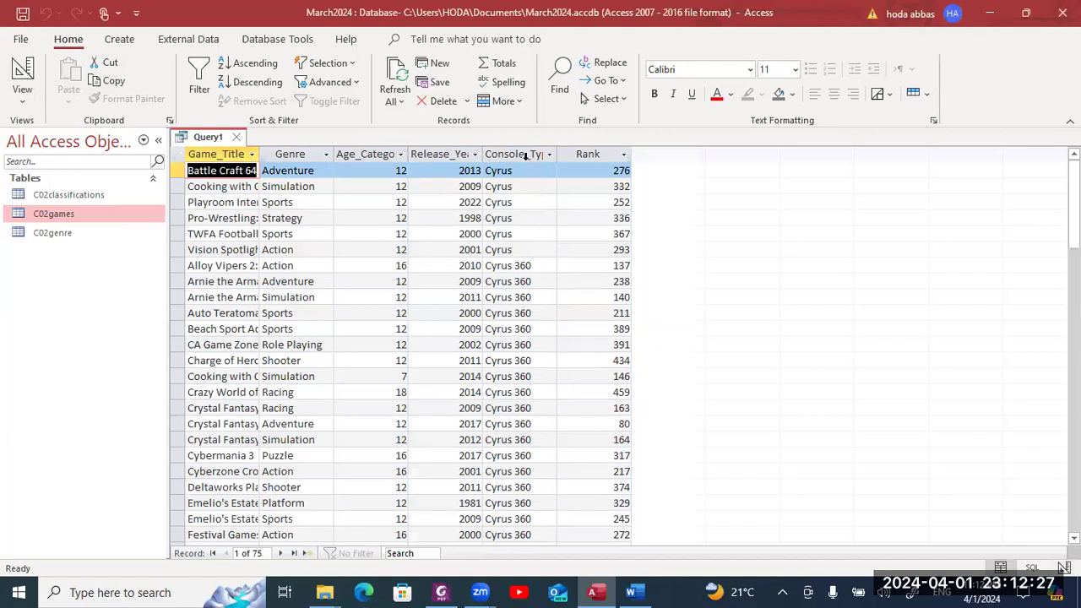
- Select all results and auto-fit every column so full titles and headings show
{"action": "left_click_drag", "start_coordinate": [1073, 207], "coordinate": [1073, 323]}
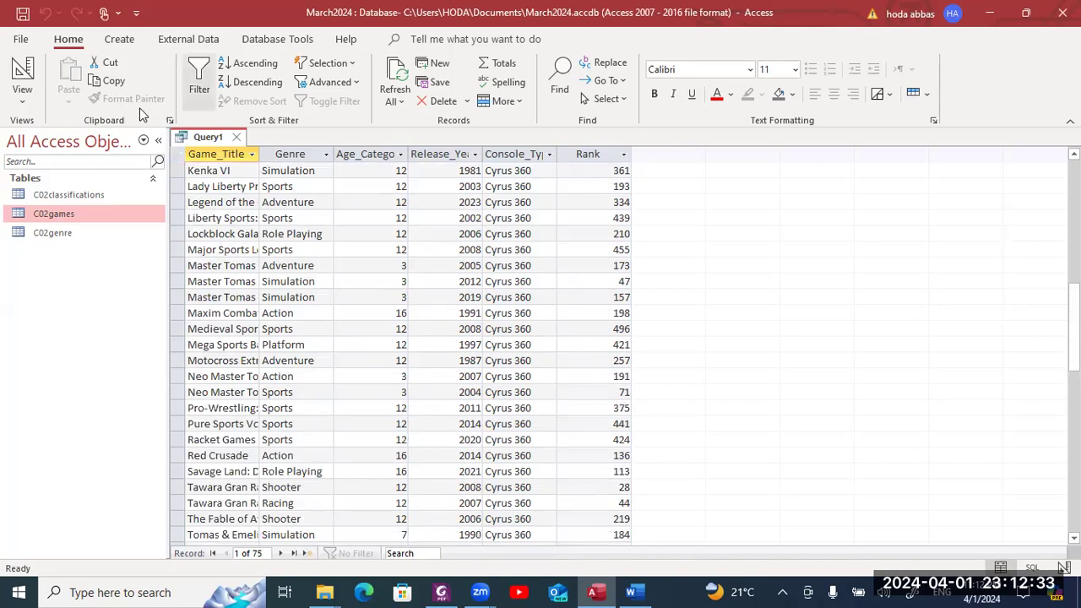
{"action": "left_click", "coordinate": [178, 154]}
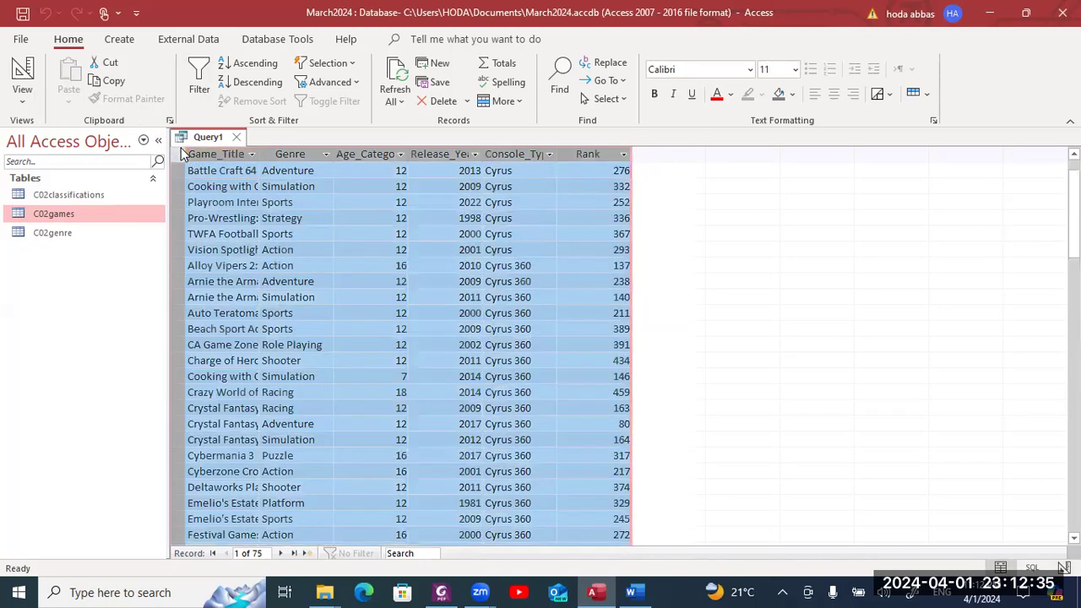
{"action": "double_click", "coordinate": [259, 156]}
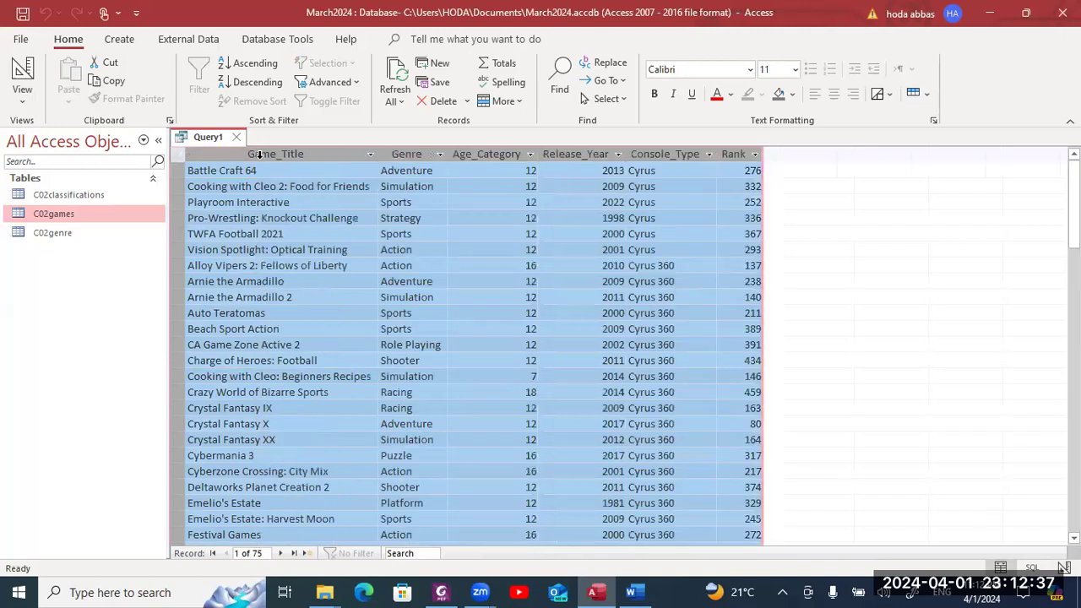
{"action": "mouse_move", "coordinate": [1073, 194]}
{"action": "left_mouse_down"}
{"action": "mouse_move", "coordinate": [1073, 253]}
{"action": "mouse_move", "coordinate": [1073, 192]}
{"action": "left_mouse_up"}
{"action": "left_click", "coordinate": [741, 186]}
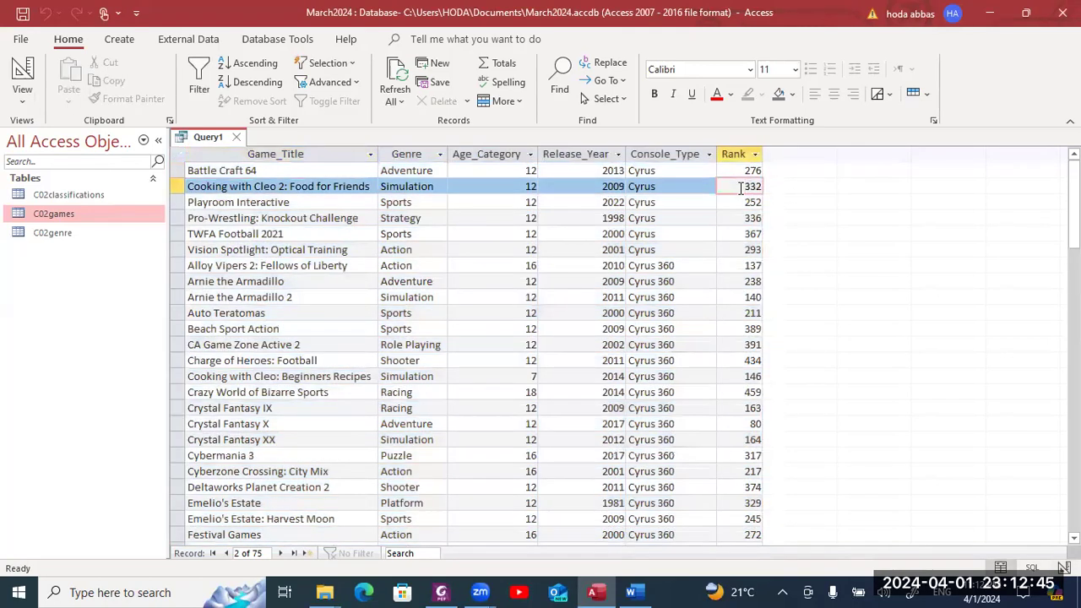
- Scroll the exam PDF back to question 16's Release_Year 2010-or-later condition
{"action": "key", "text": "alt+Tab"}
{"action": "scroll", "coordinate": [739, 195], "scroll_direction": "up", "scroll_amount": 1}
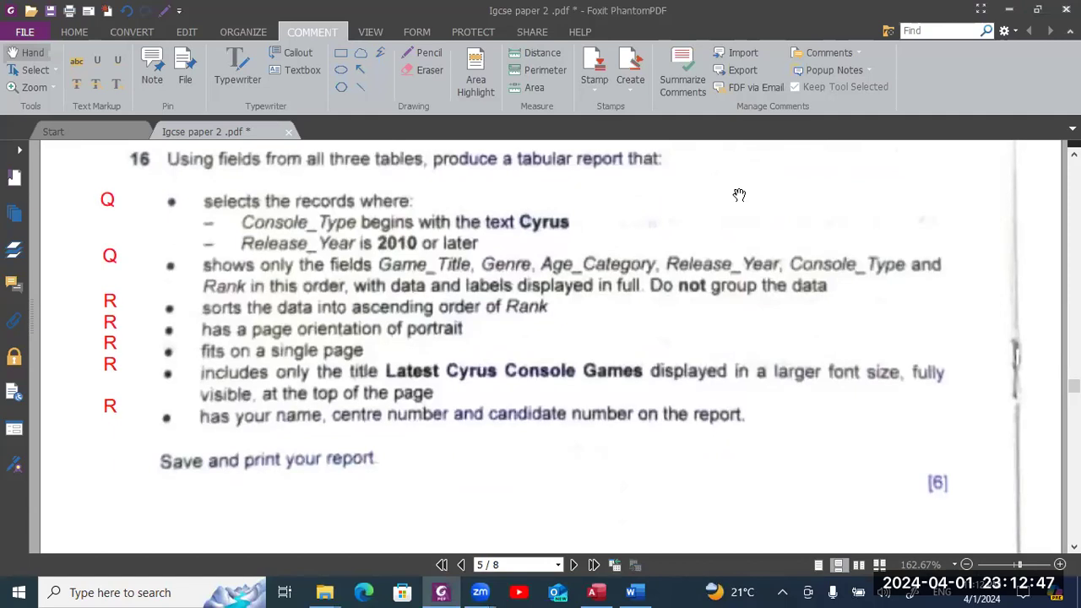
{"action": "scroll", "coordinate": [739, 195], "scroll_direction": "up", "scroll_amount": 1}
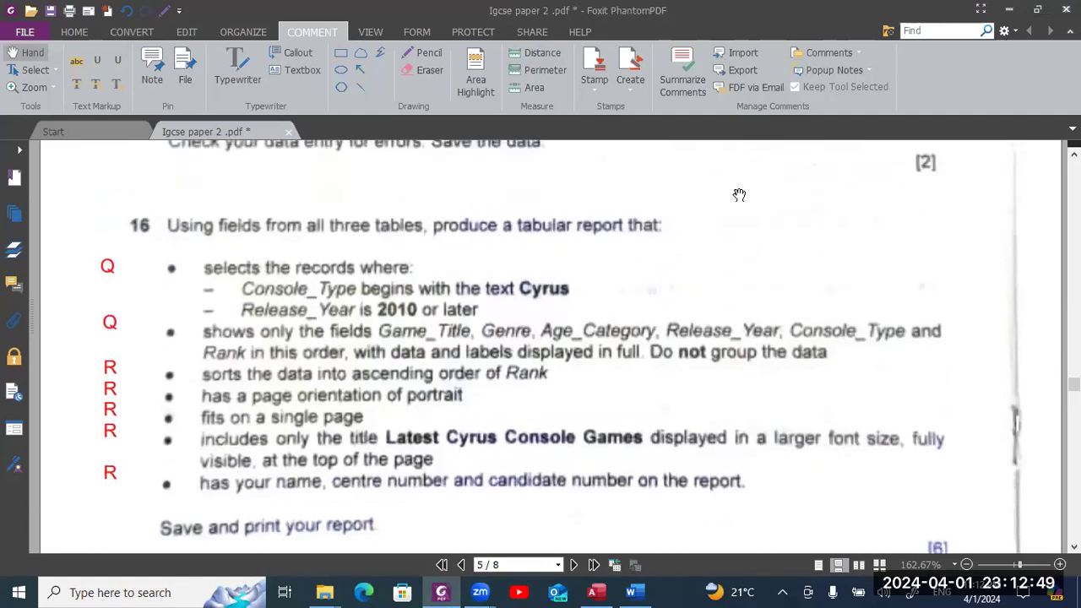
{"action": "scroll", "coordinate": [739, 196], "scroll_direction": "up", "scroll_amount": 1}
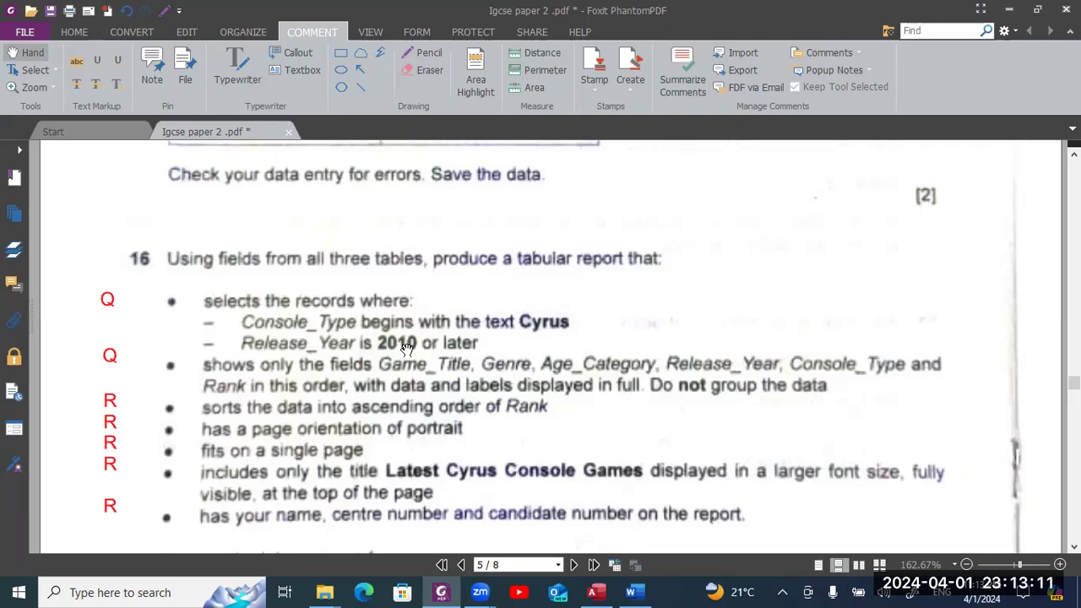
{"action": "key", "text": "alt+Tab"}
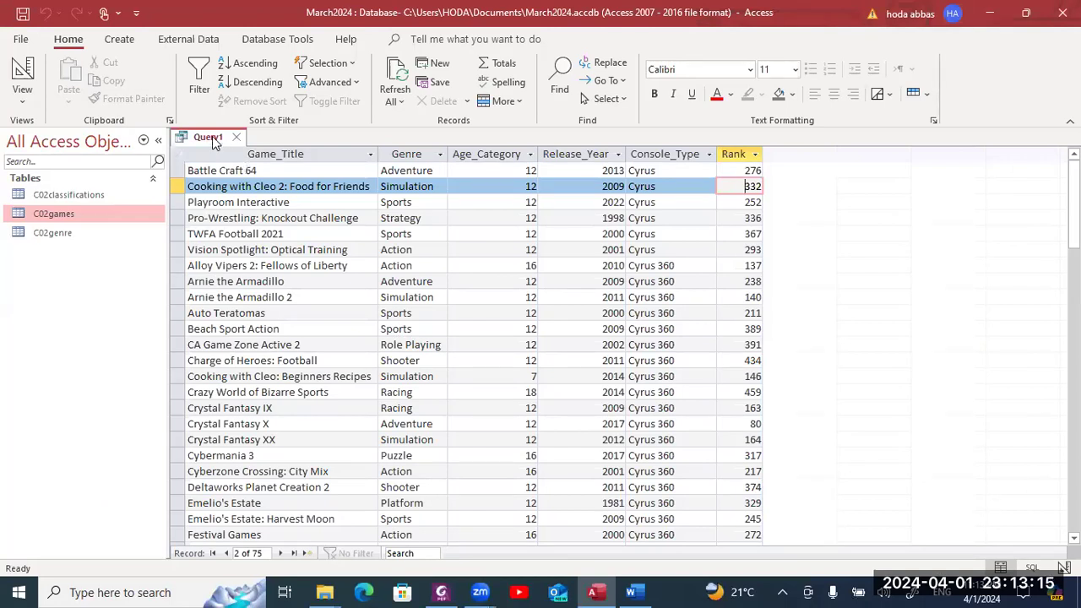
- Add a >=2010 Release_Year criterion to Query1 in Design View and run it
{"action": "right_click", "coordinate": [213, 142]}
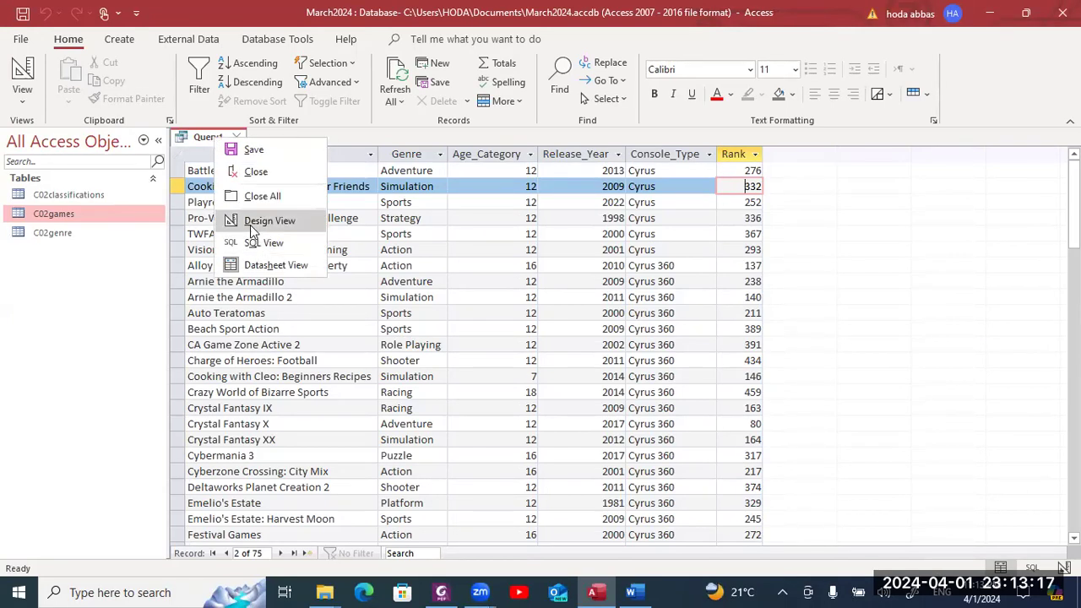
{"action": "left_click", "coordinate": [252, 223]}
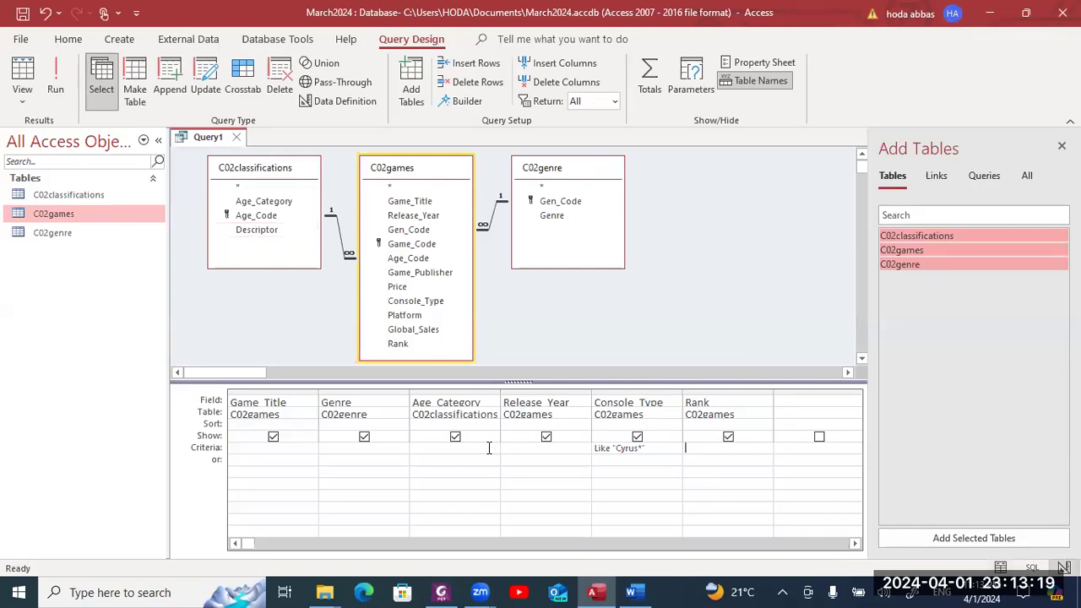
{"action": "left_click", "coordinate": [526, 447]}
{"action": "type", "text": ">=20"}
{"action": "type", "text": "0"}
{"action": "key", "text": "Tab"}
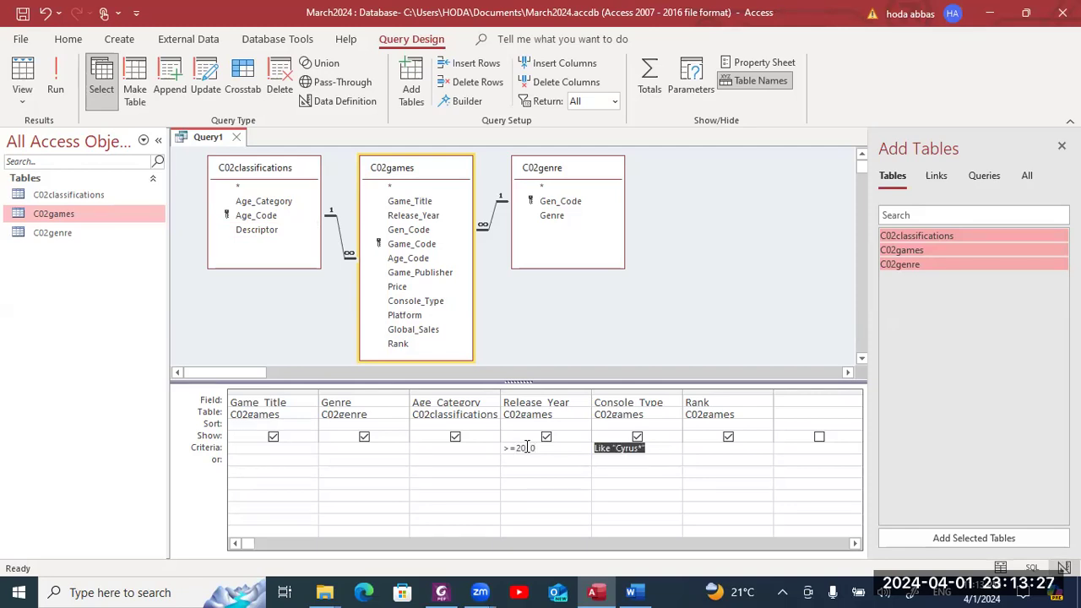
{"action": "left_click", "coordinate": [59, 93]}
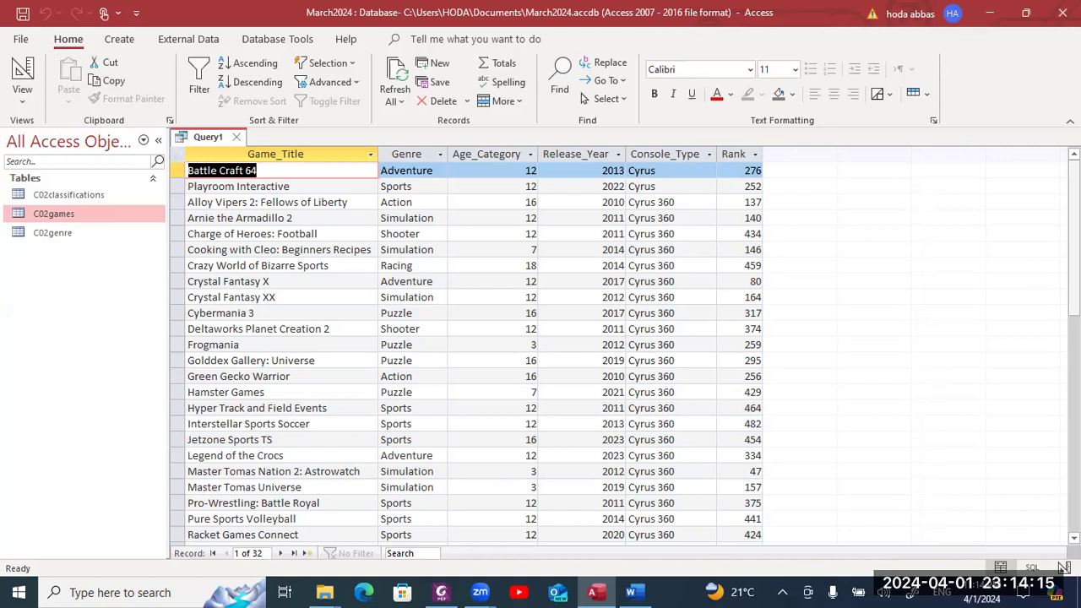
- Verify the 32 results' release years, such as Hyper Track's, against the exam requirements
{"action": "left_click_drag", "start_coordinate": [1073, 311], "coordinate": [1074, 311]}
{"action": "left_click_drag", "start_coordinate": [1074, 268], "coordinate": [1074, 217]}
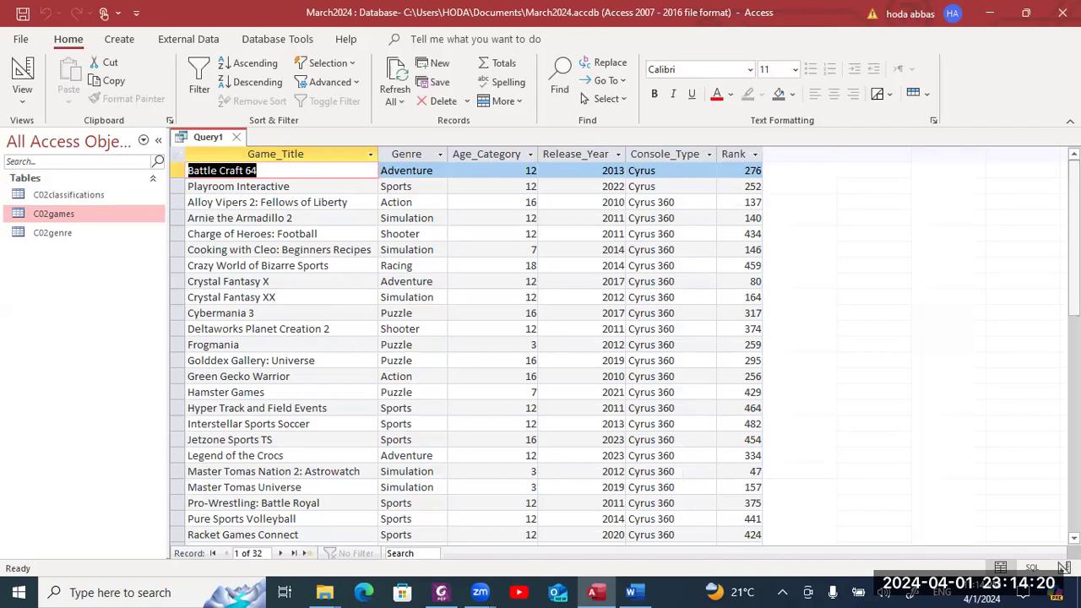
{"action": "left_click", "coordinate": [610, 202]}
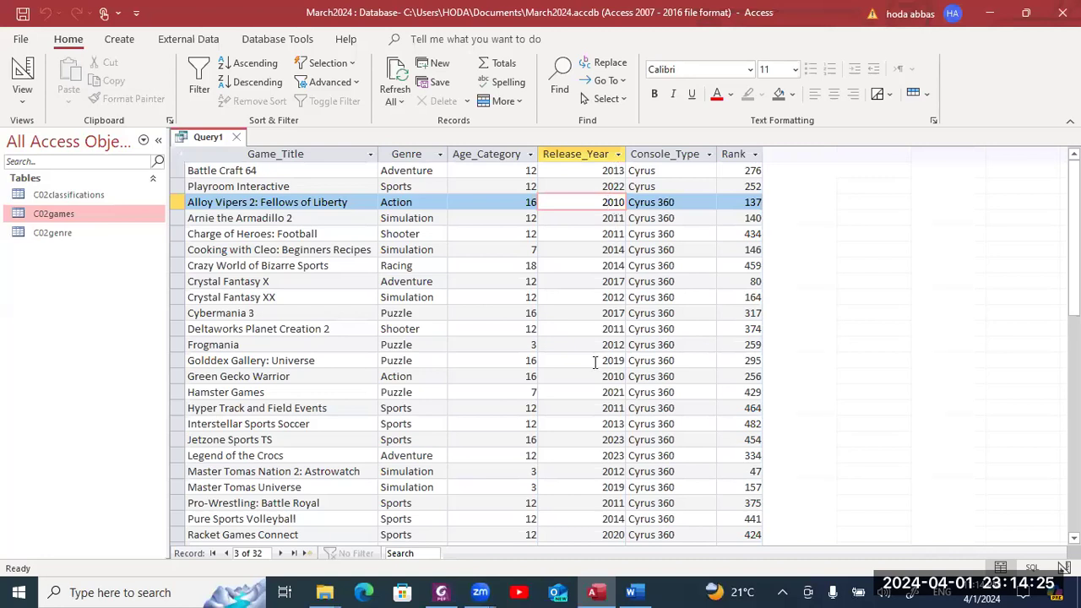
{"action": "left_click", "coordinate": [614, 408]}
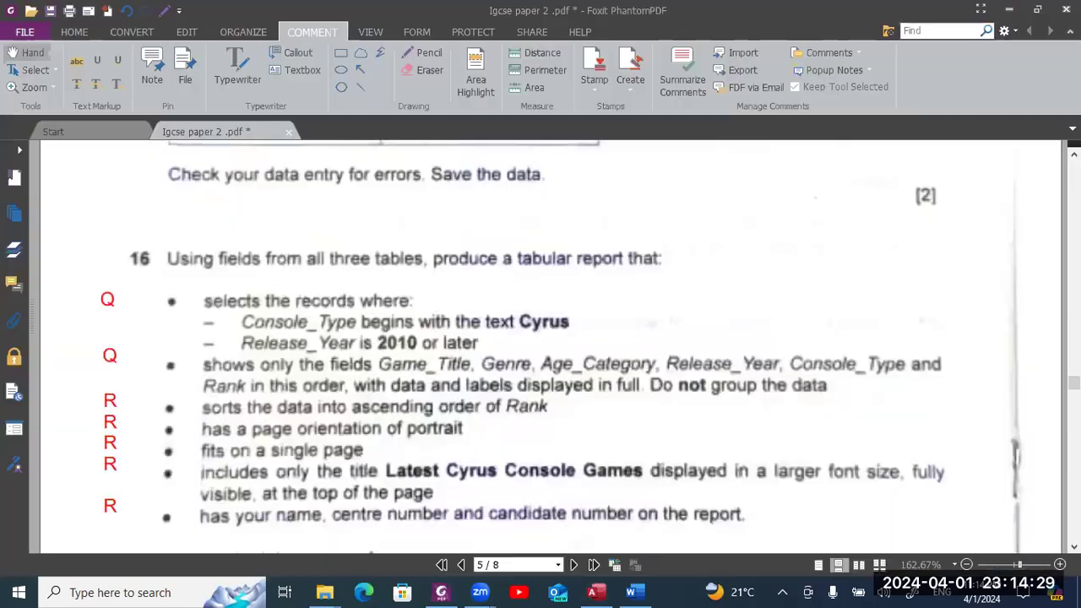
{"action": "key", "text": "alt+Tab"}
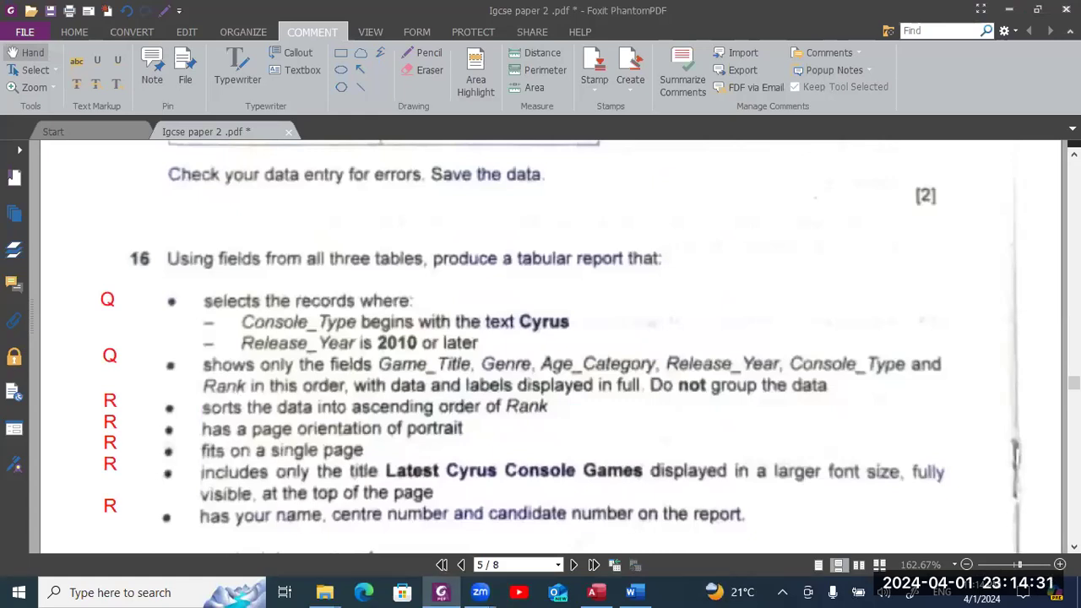
{"action": "scroll", "coordinate": [541, 346], "scroll_direction": "down", "scroll_amount": 1}
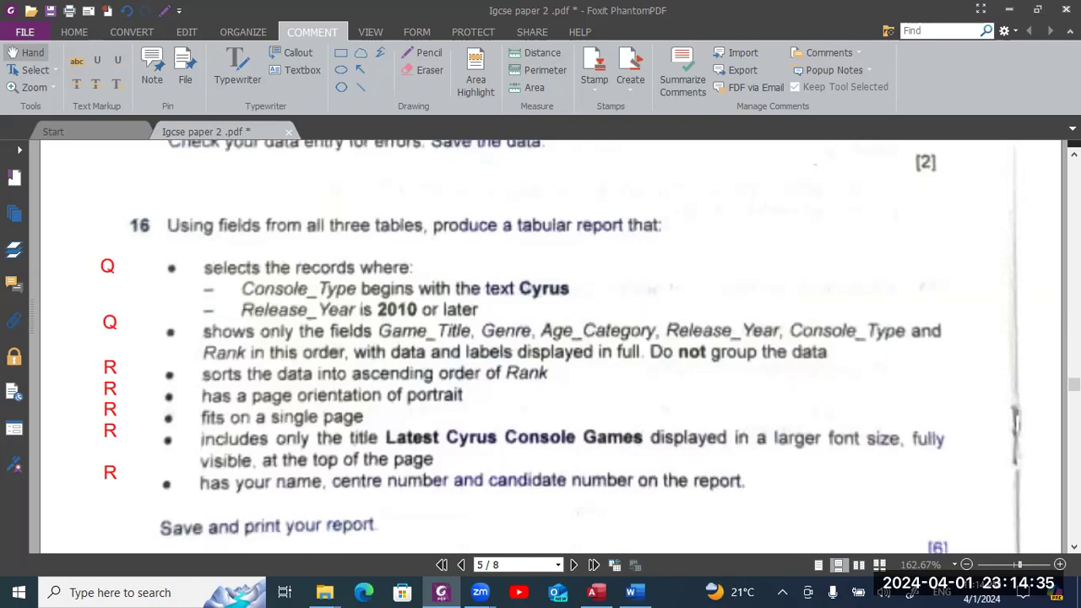
{"action": "key", "text": "alt+Tab"}
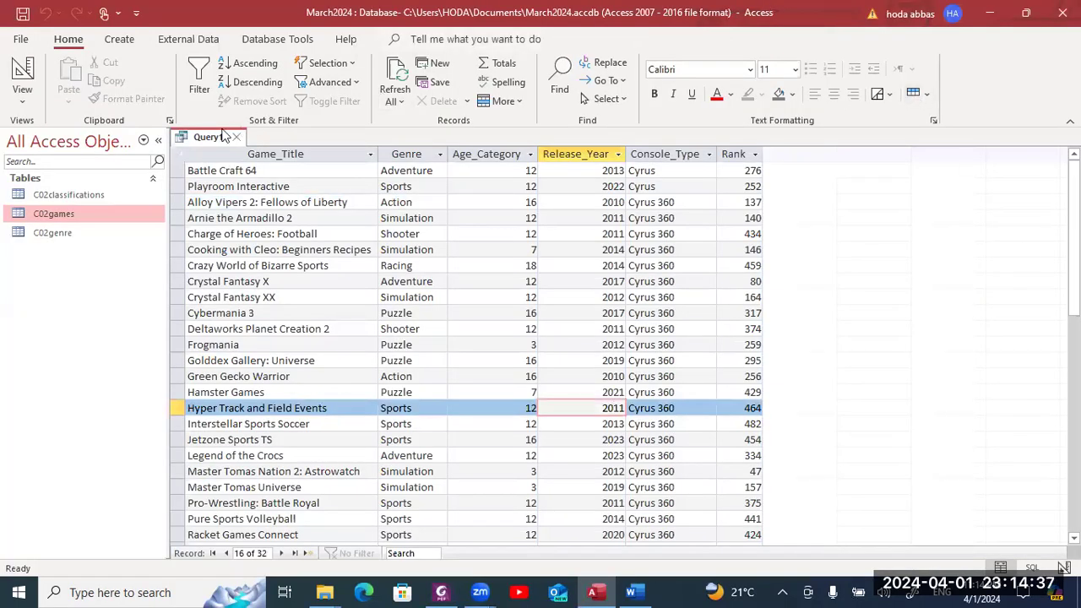
- Close Query1, save it as Q16, and select Q16 in the navigation pane
{"action": "left_click", "coordinate": [238, 137]}
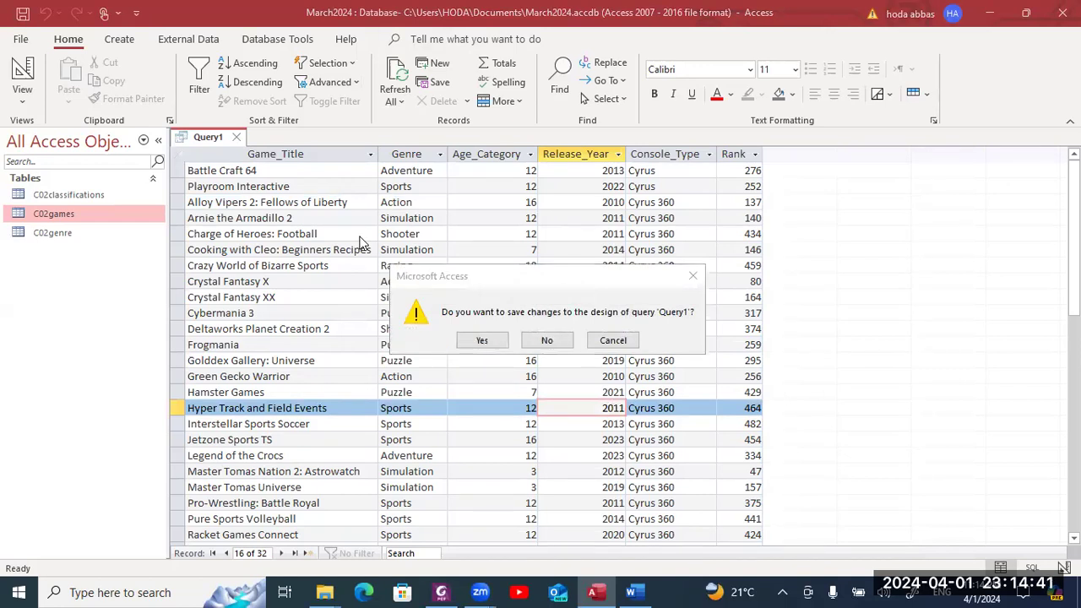
{"action": "left_click", "coordinate": [485, 342]}
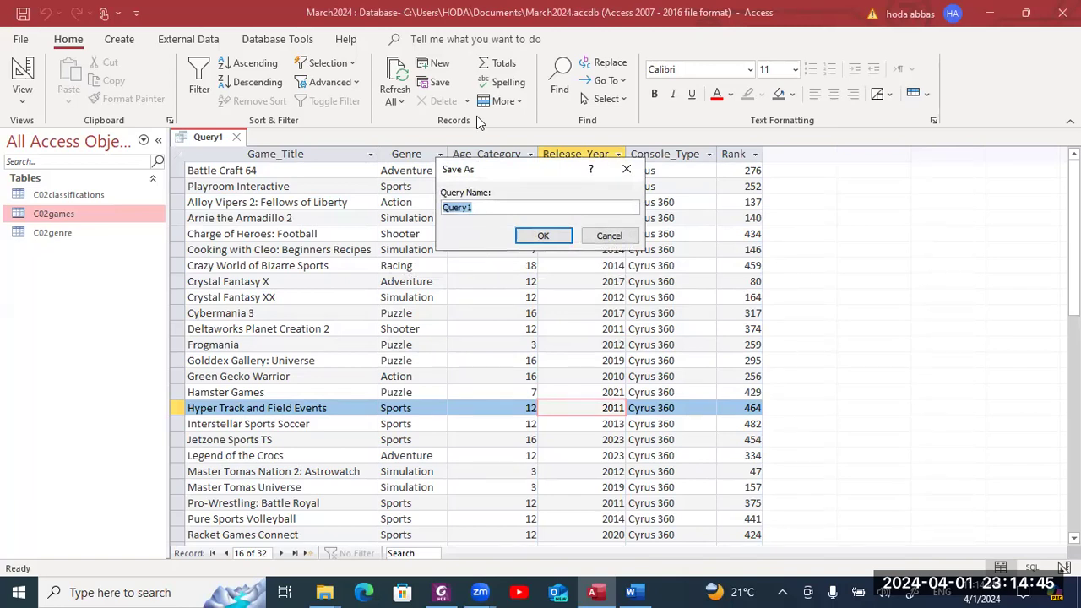
{"action": "key", "text": "alt+Tab"}
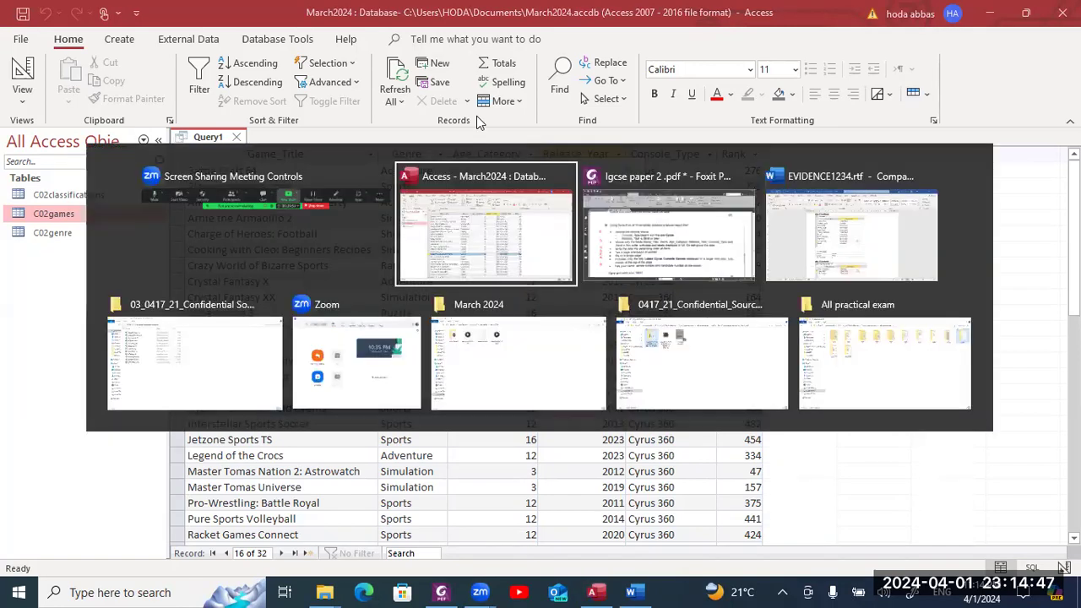
{"action": "key", "text": "alt+Tab"}
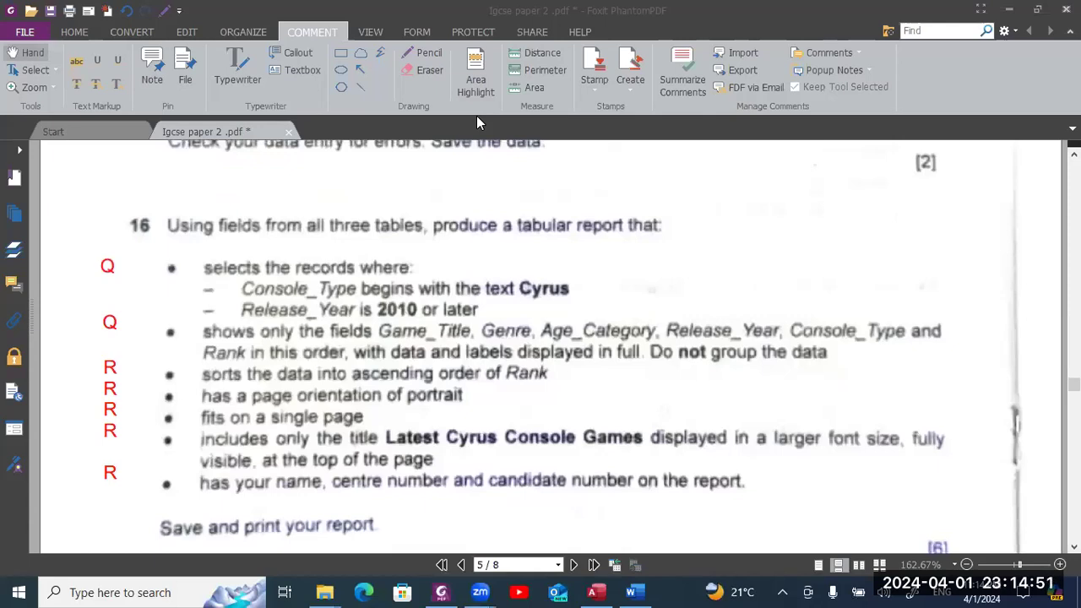
{"action": "key", "text": "alt+Tab"}
{"action": "key", "text": "alt+Tab"}
{"action": "key", "text": "alt+shift+Tab"}
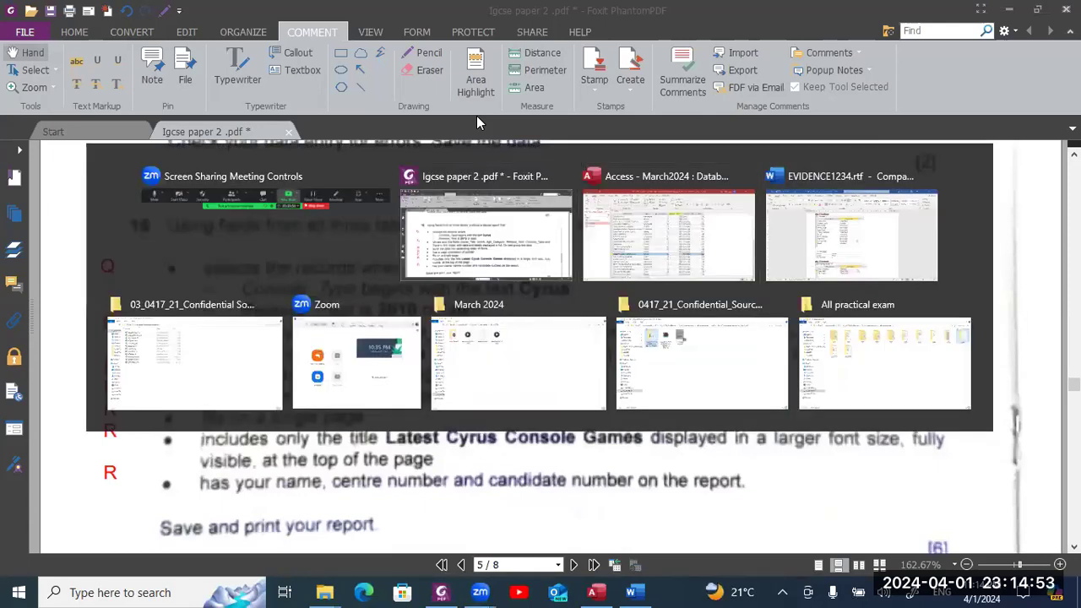
{"action": "key", "text": "alt+Tab"}
{"action": "type", "text": "Q16"}
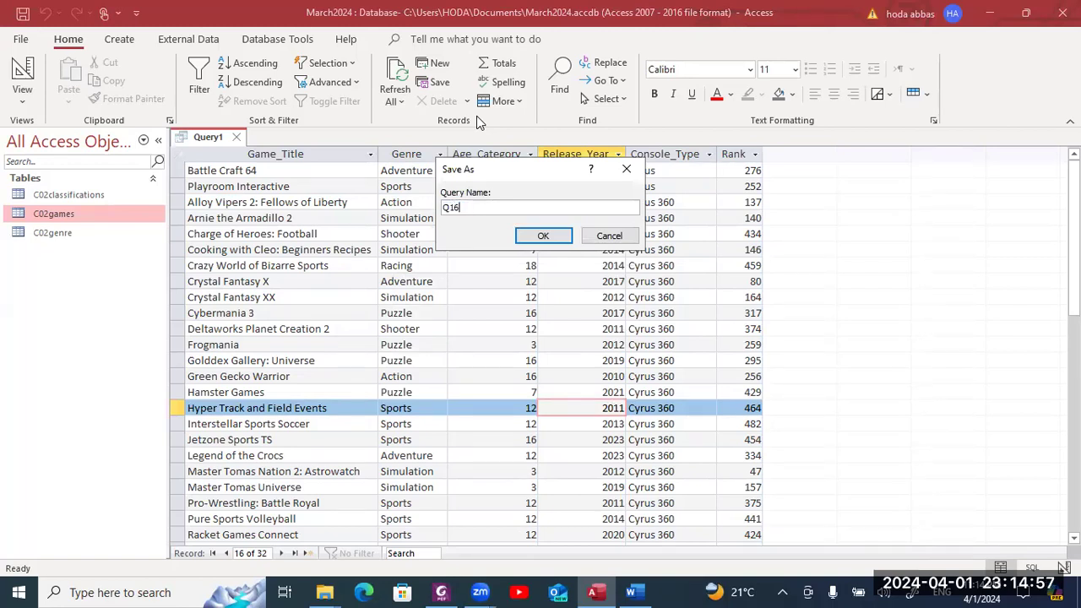
{"action": "key", "text": "Return"}
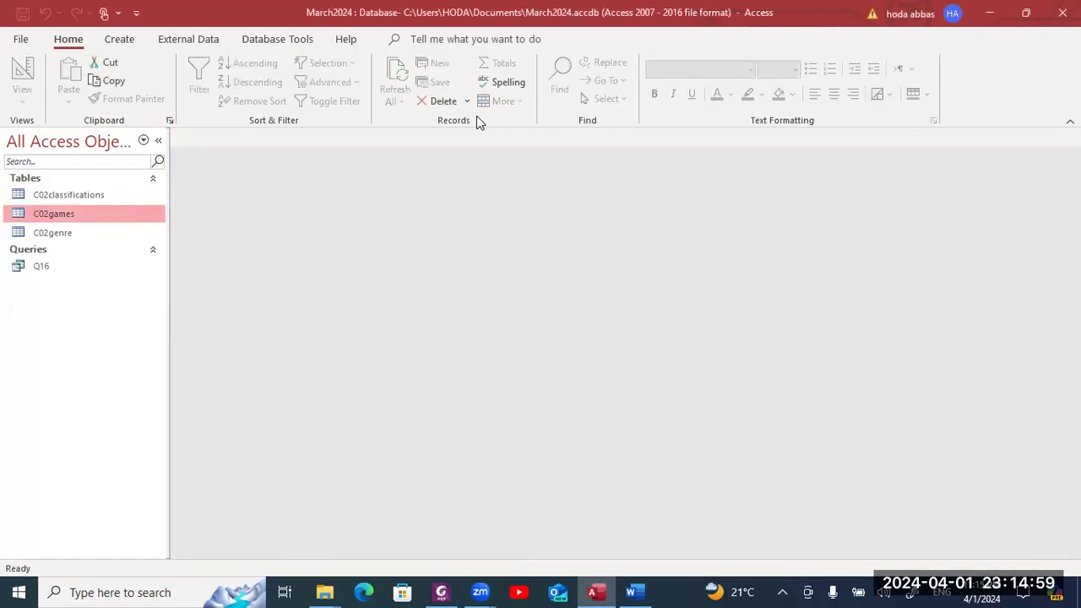
{"action": "left_click", "coordinate": [110, 272]}
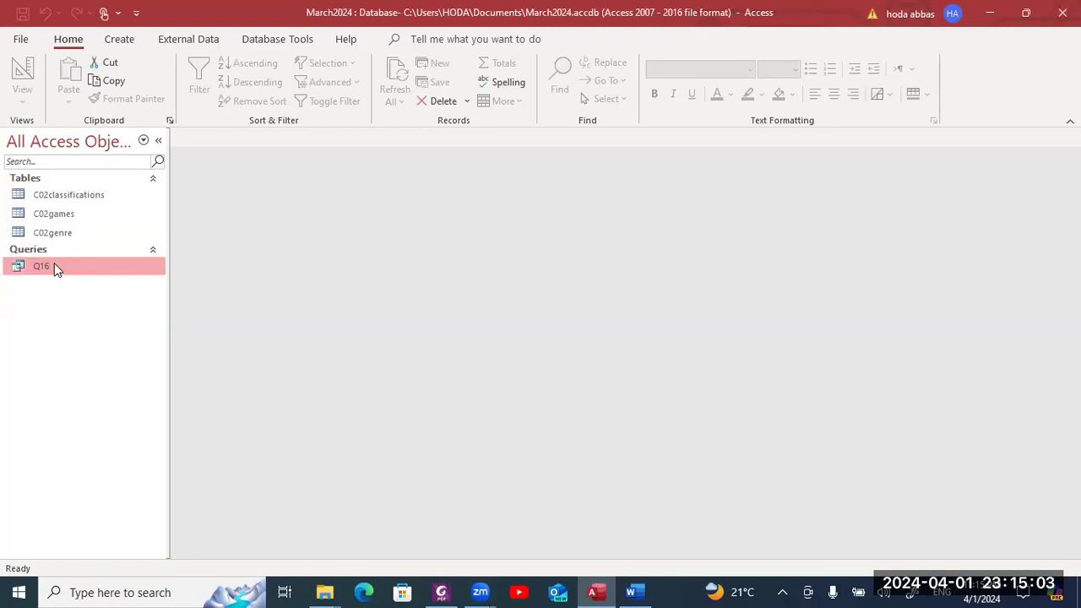
- Launch the Report Wizard for query Q16
{"action": "left_click", "coordinate": [119, 40]}
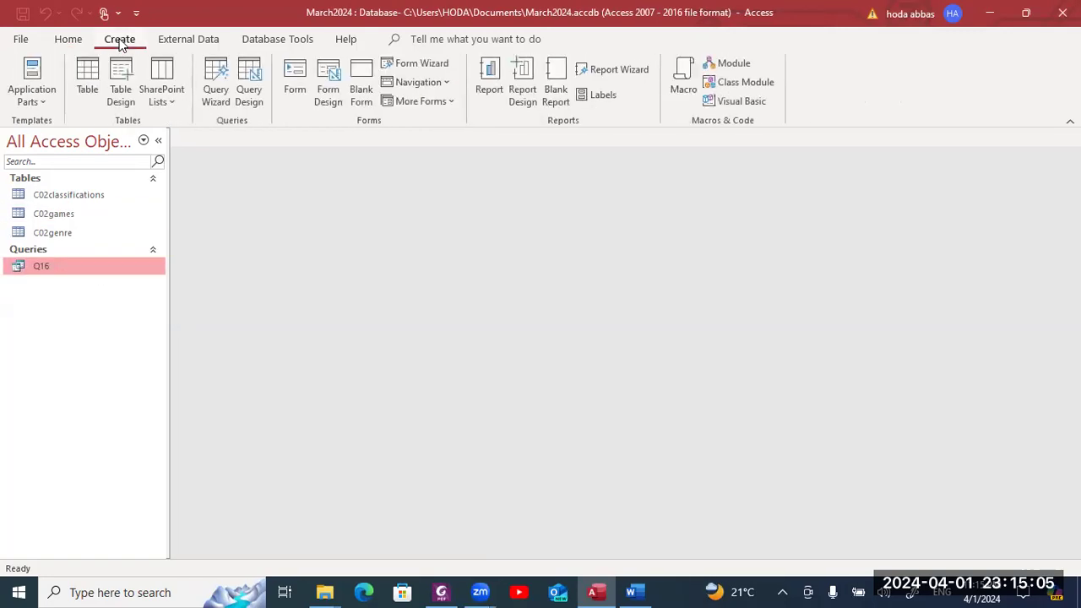
{"action": "left_click", "coordinate": [595, 67]}
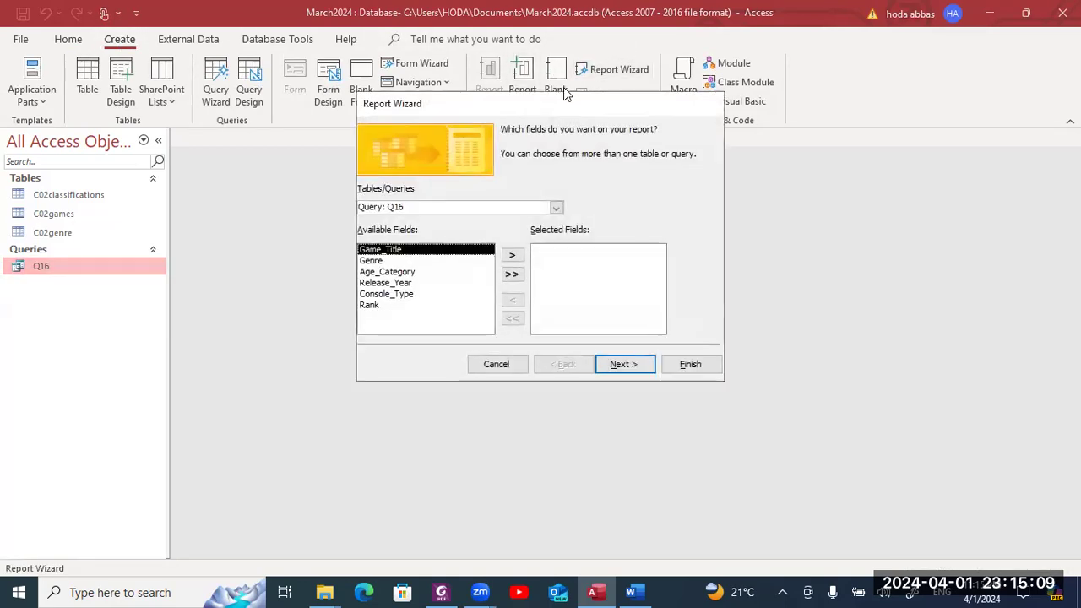
{"action": "left_click", "coordinate": [566, 94]}
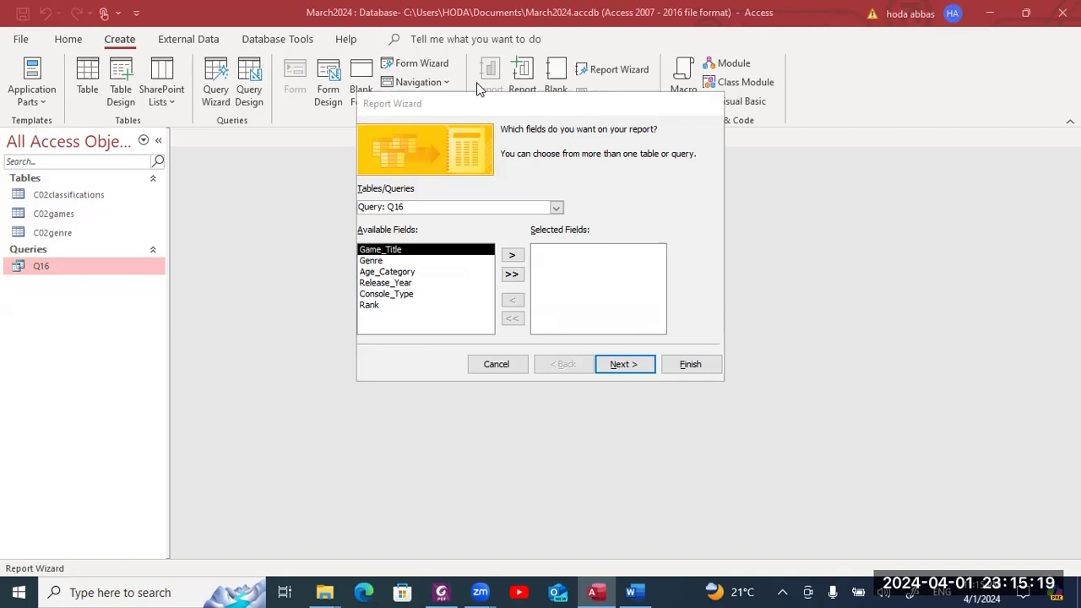
{"action": "left_click", "coordinate": [476, 109]}
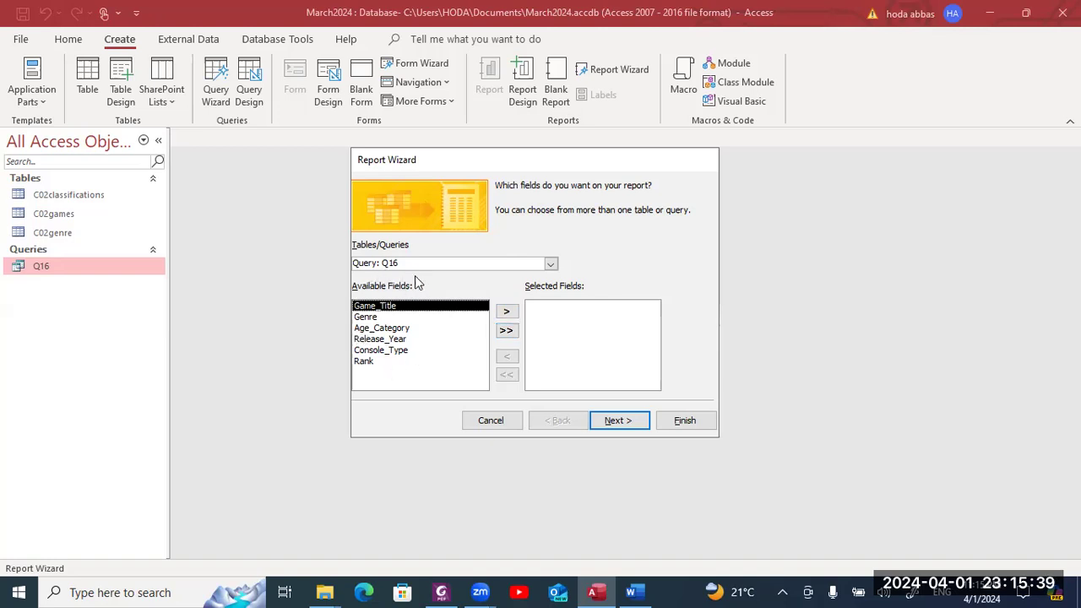
- Add all six Q16 fields and view the data by C02games without grouping
{"action": "left_click", "coordinate": [505, 331]}
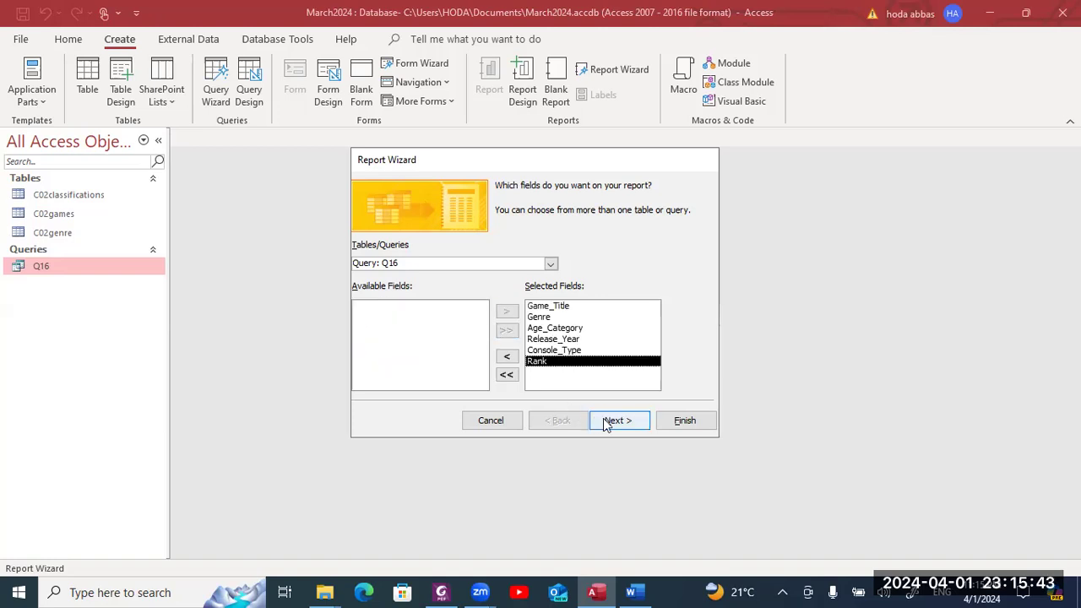
{"action": "left_click", "coordinate": [608, 421]}
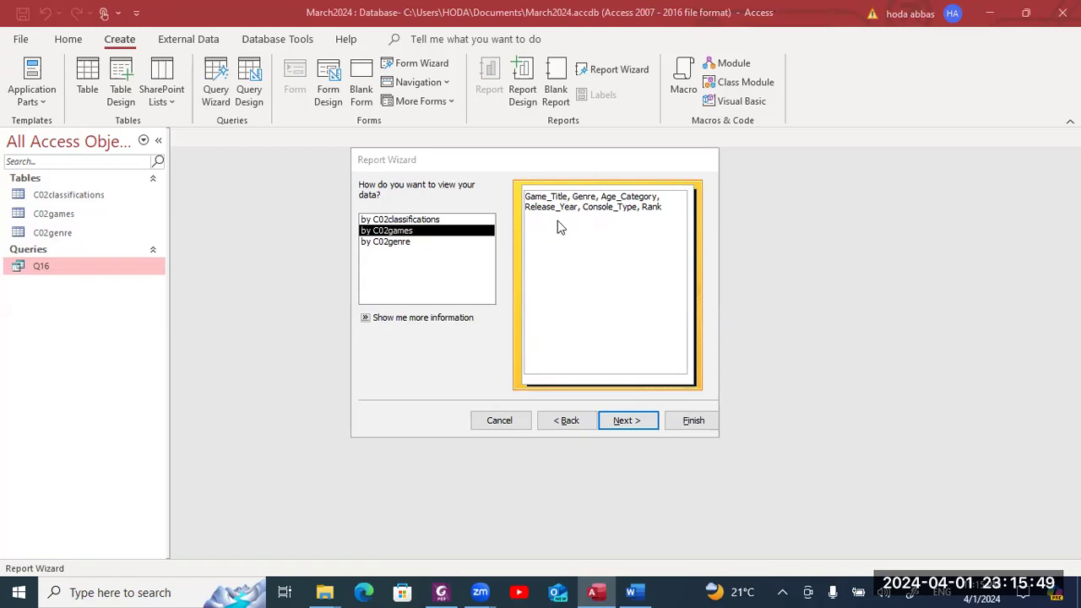
{"action": "left_click", "coordinate": [450, 220]}
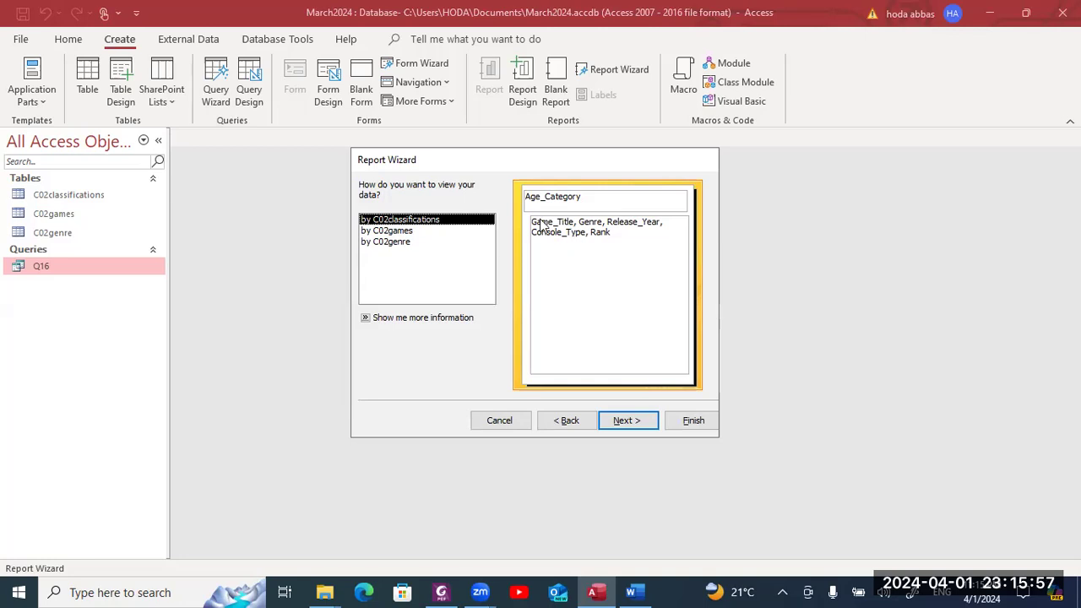
{"action": "left_click", "coordinate": [390, 231]}
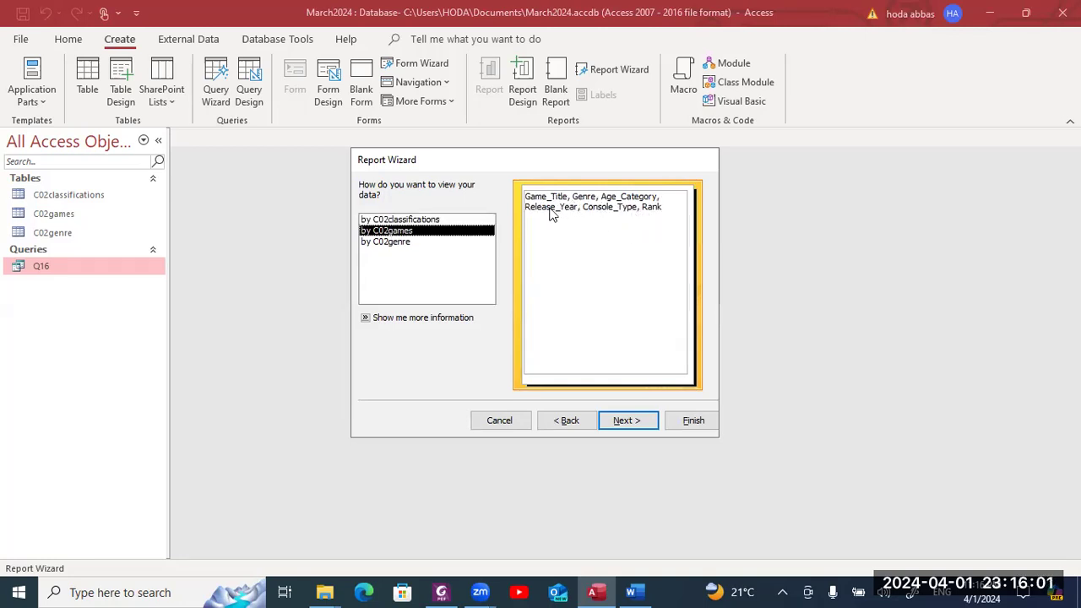
{"action": "key", "text": "alt+Tab"}
{"action": "key", "text": "alt+Tab"}
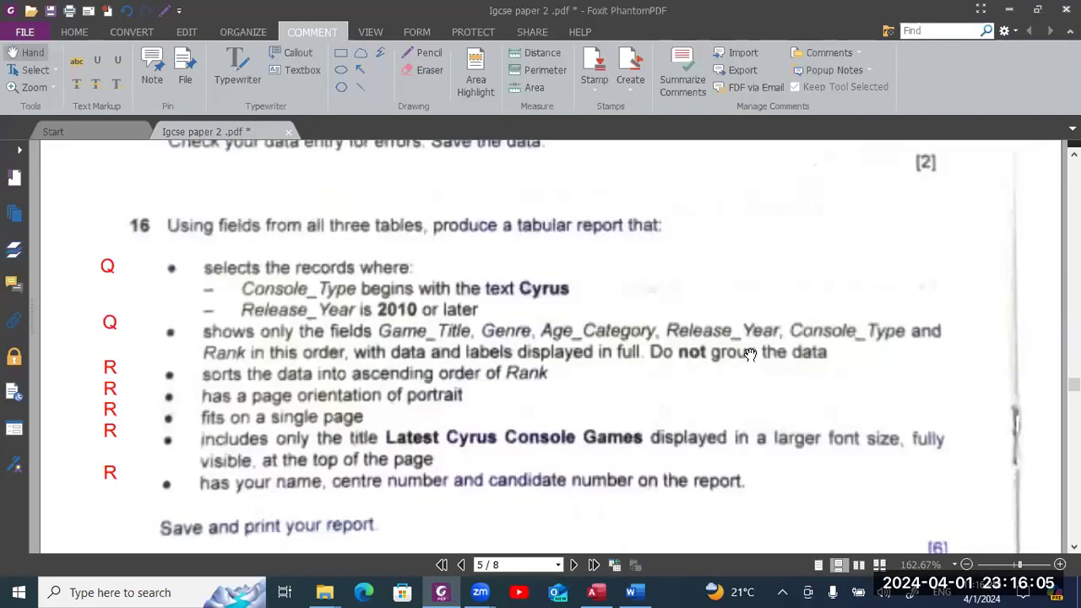
{"action": "key", "text": "alt+Tab"}
{"action": "left_click", "coordinate": [632, 427]}
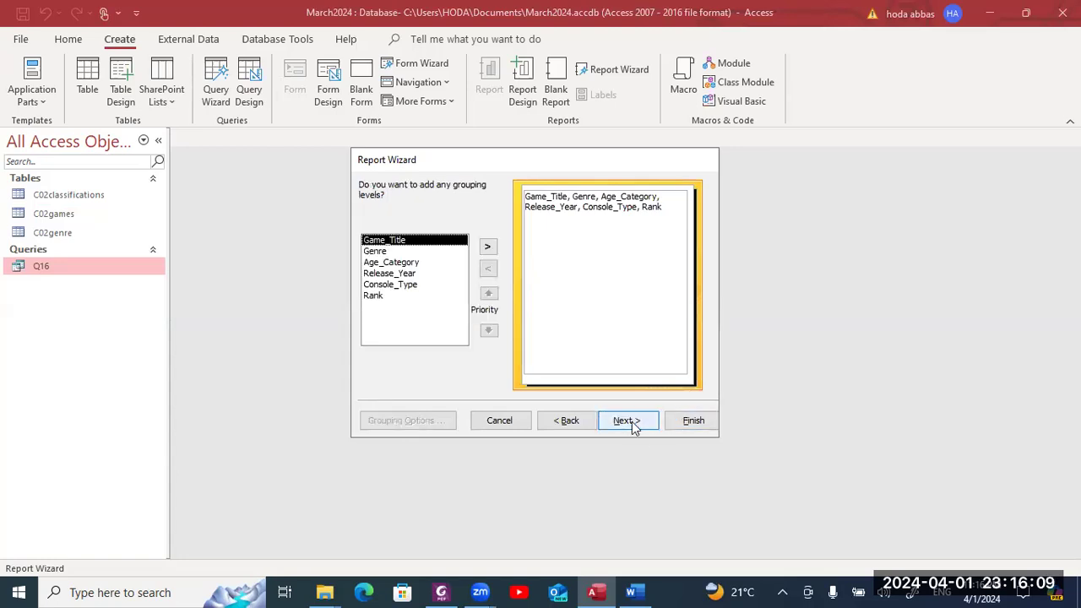
- Skip grouping and sorting, keeping the Tabular layout in Portrait orientation
{"action": "left_click", "coordinate": [632, 425]}
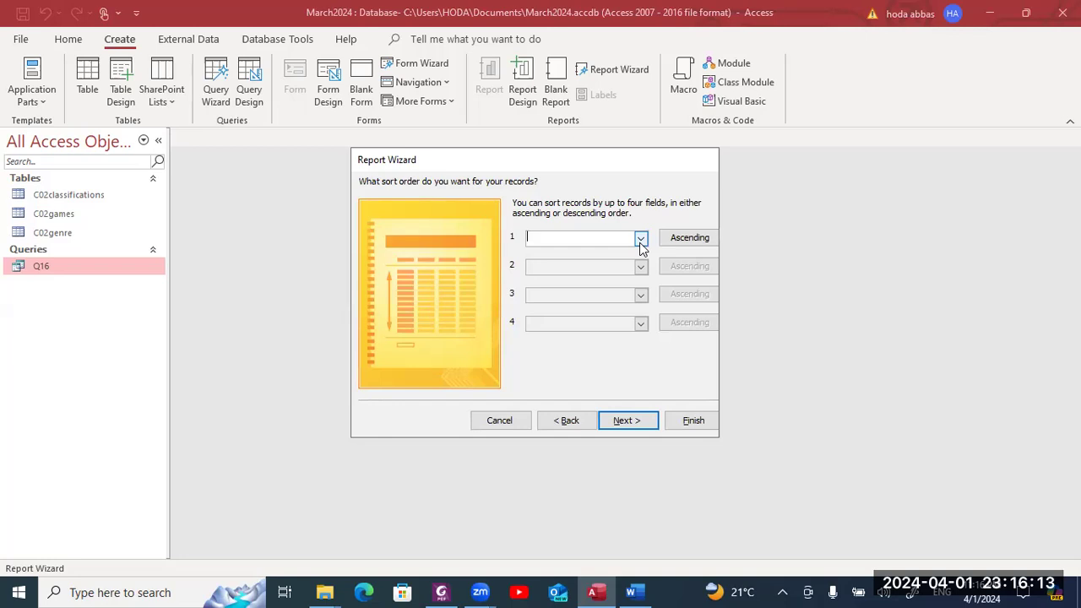
{"action": "left_click", "coordinate": [625, 422]}
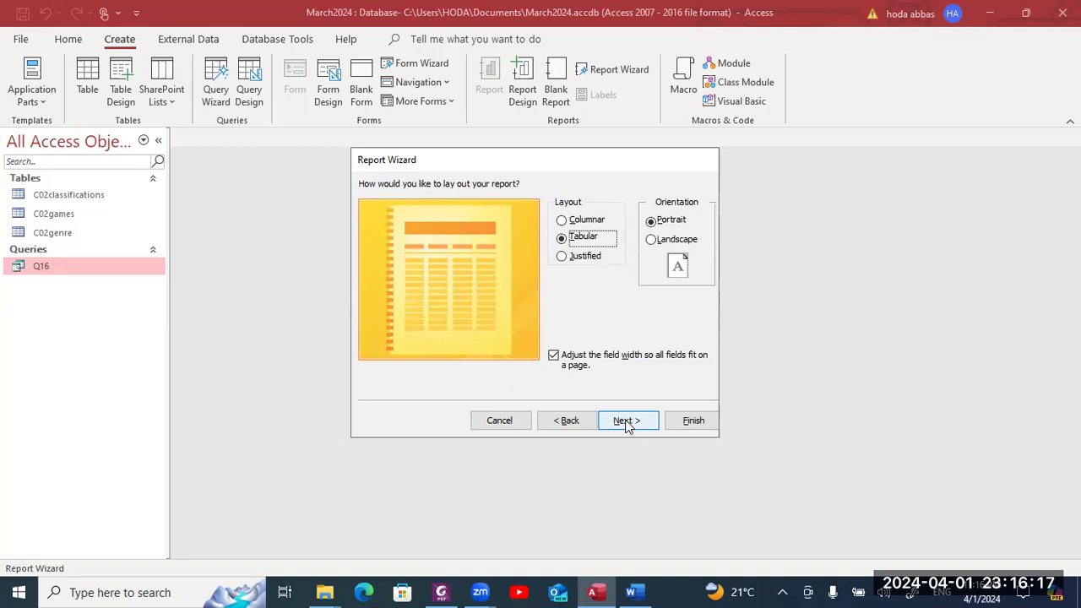
{"action": "key", "text": "alt+Tab"}
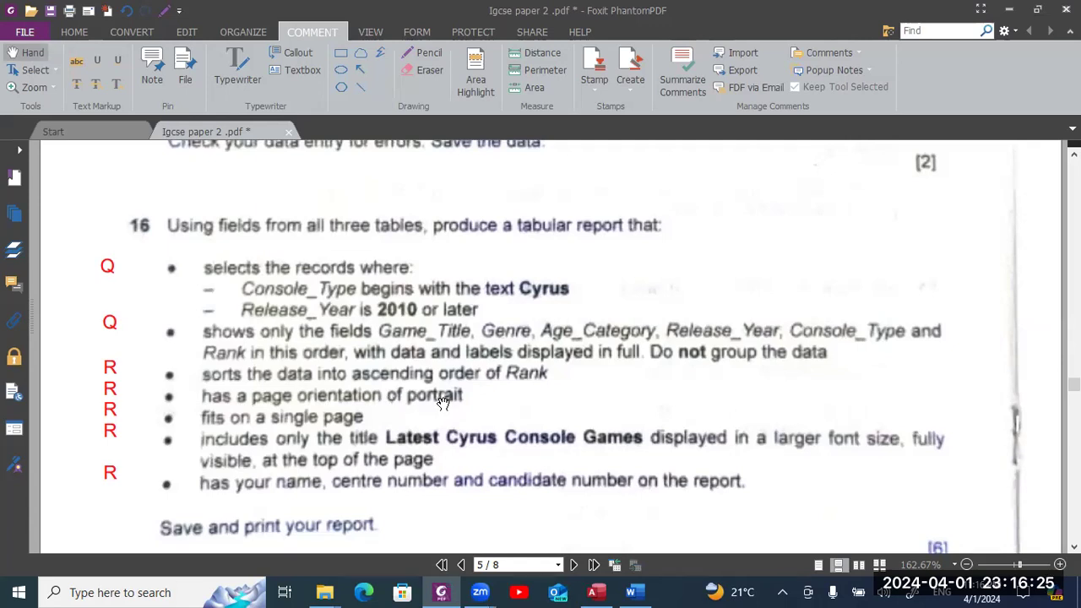
{"action": "key", "text": "alt+Tab"}
{"action": "left_click", "coordinate": [643, 423]}
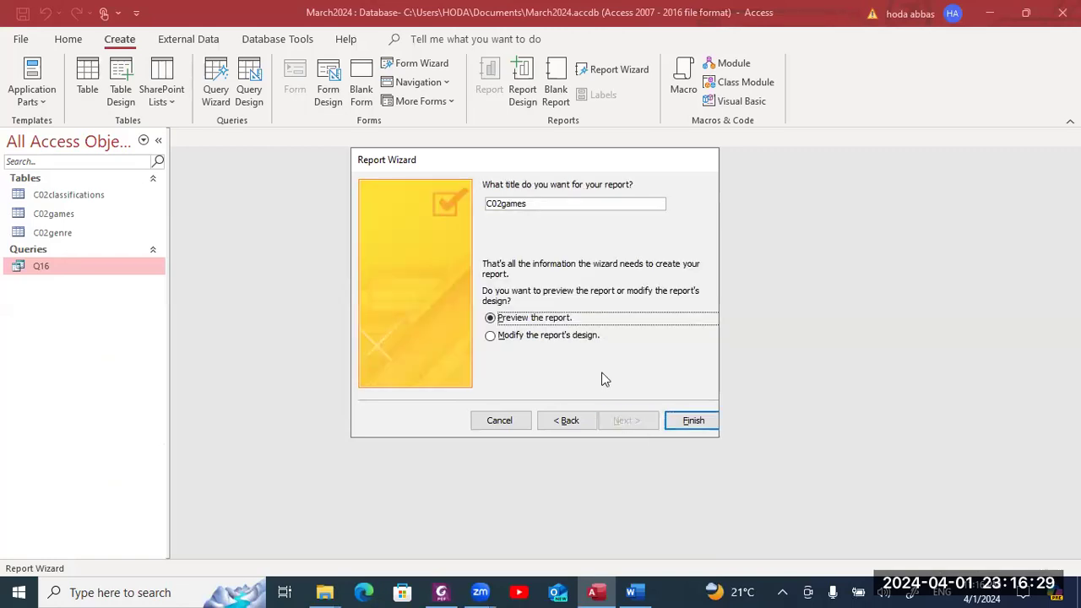
{"action": "key", "text": "alt+Tab"}
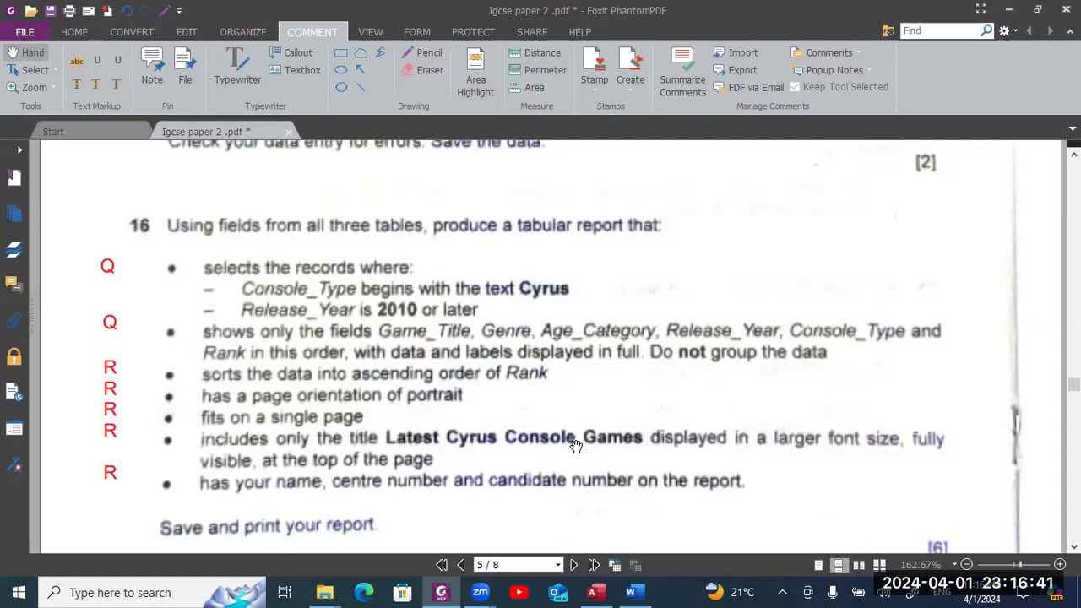
{"action": "key", "text": "alt+Tab"}
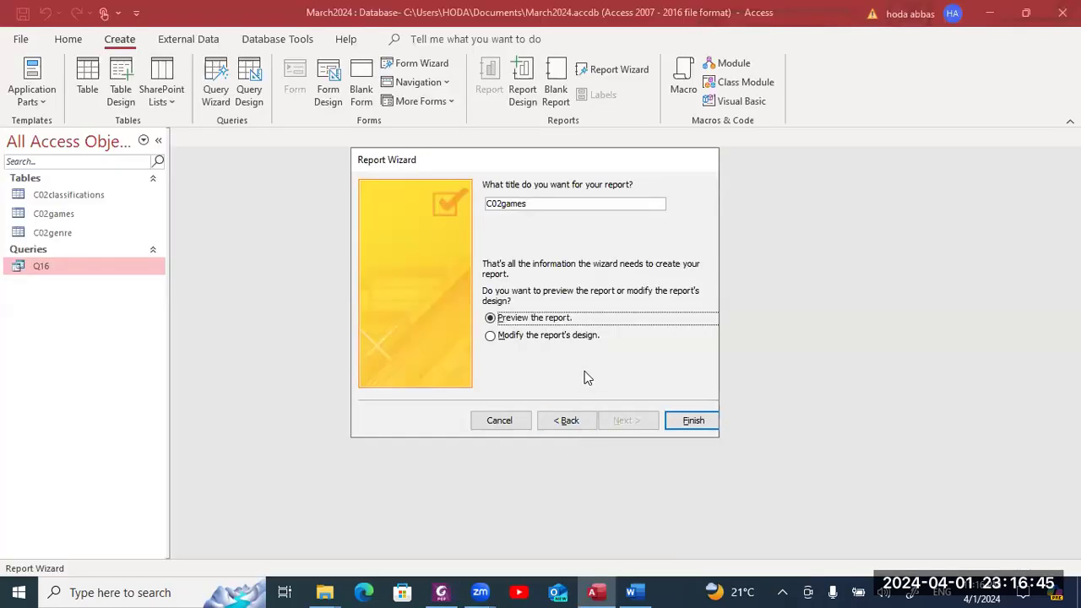
- Title the report 'Latest Cyrus Consule Games' and finish by previewing it
{"action": "left_click", "coordinate": [535, 203]}
{"action": "key", "text": "BackSpace"}
{"action": "key", "text": "BackSpace"}
{"action": "key", "text": "BackSpace"}
{"action": "key", "text": "BackSpace"}
{"action": "key", "text": "BackSpace"}
{"action": "key", "text": "BackSpace"}
{"action": "key", "text": "BackSpace"}
{"action": "key", "text": "BackSpace"}
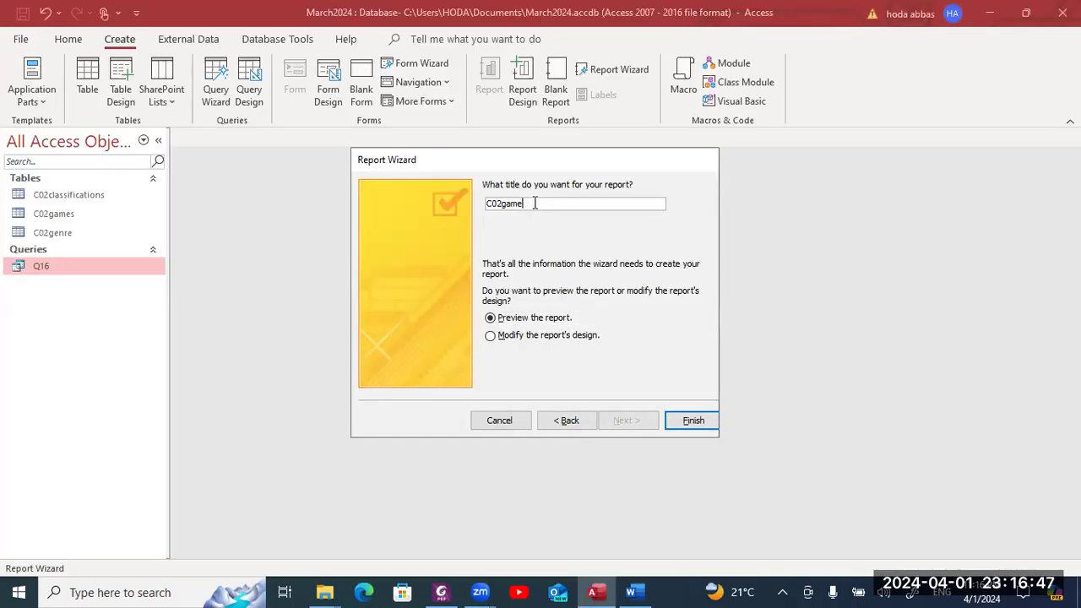
{"action": "type", "text": "Latest Cu"}
{"action": "key", "text": "BackSpace"}
{"action": "type", "text": "yrus C"}
{"action": "type", "text": "on"}
{"action": "type", "text": "su"}
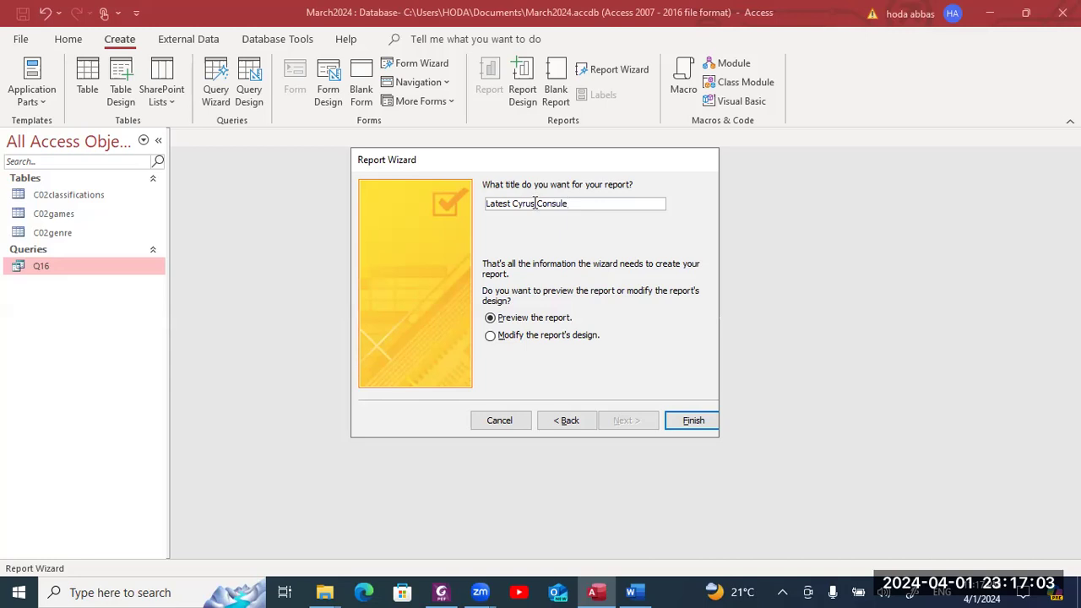
{"action": "key", "text": "alt+Tab"}
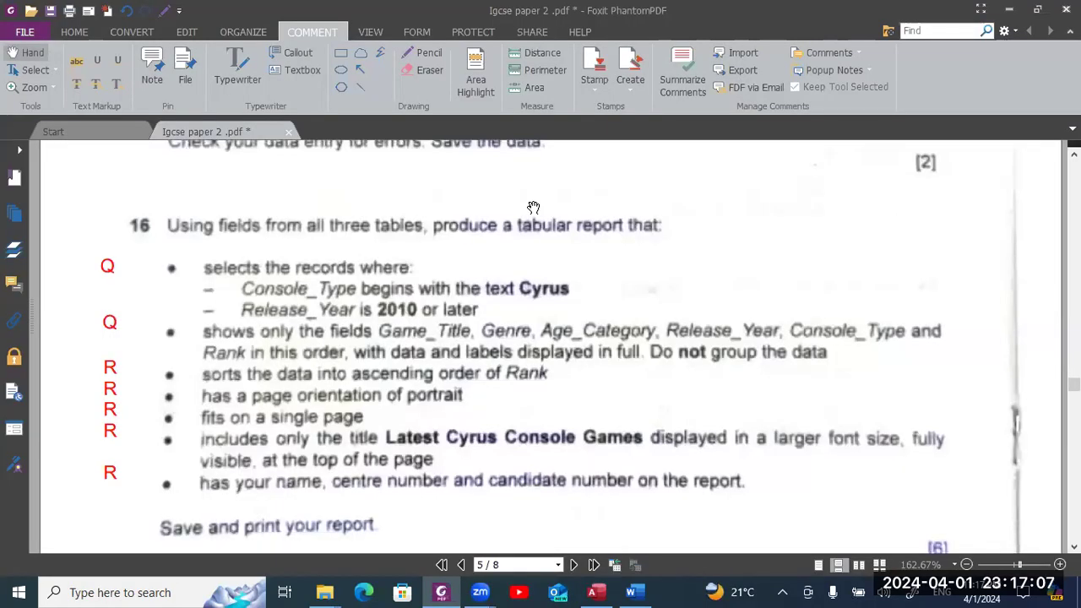
{"action": "key", "text": "alt+Tab"}
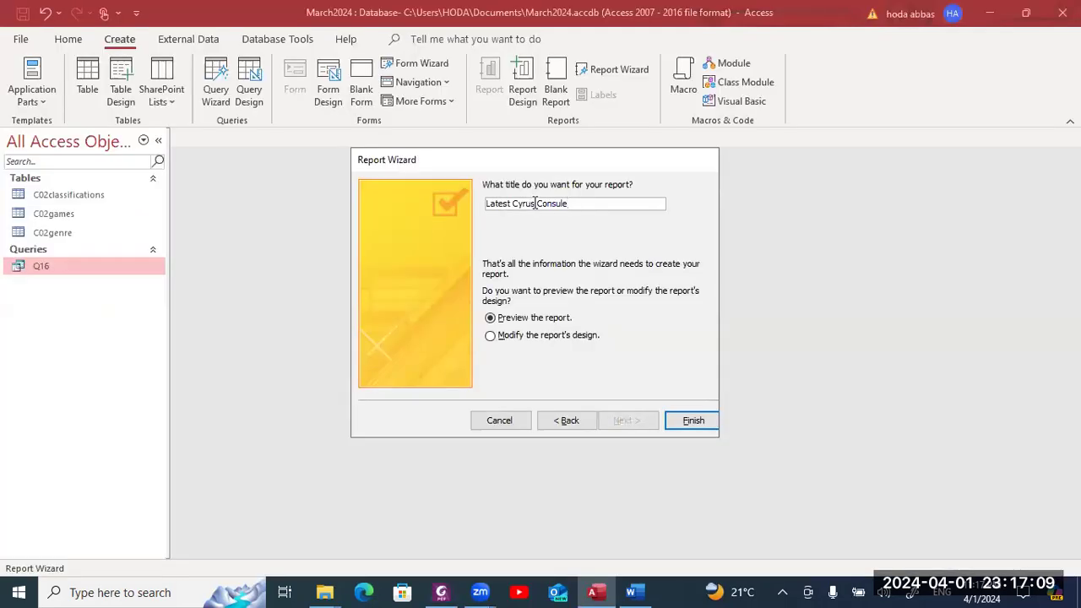
{"action": "type", "text": "Games"}
{"action": "left_click", "coordinate": [531, 336]}
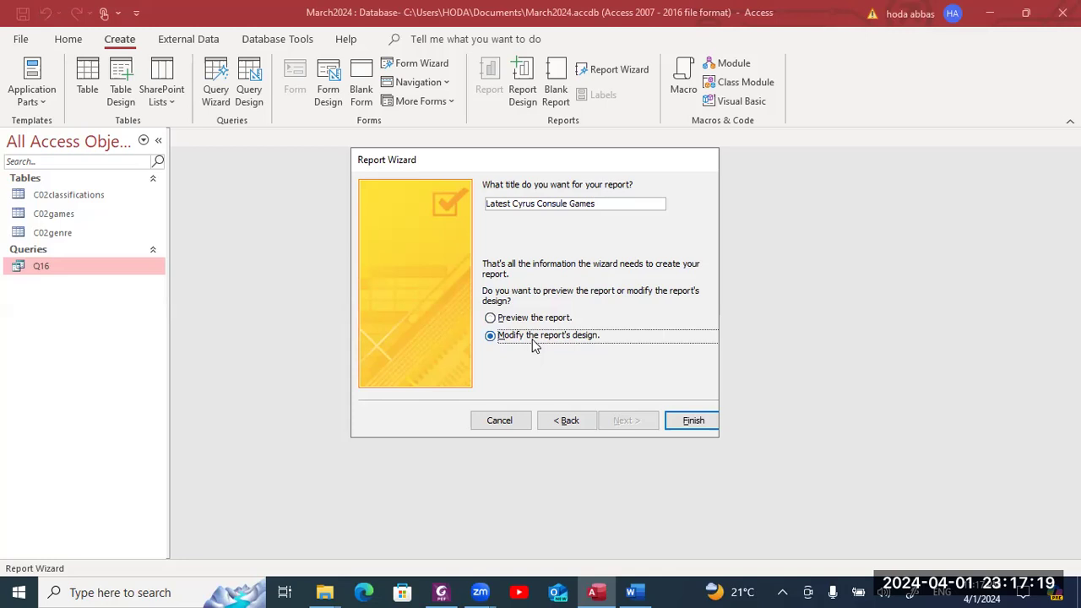
{"action": "left_click", "coordinate": [525, 317]}
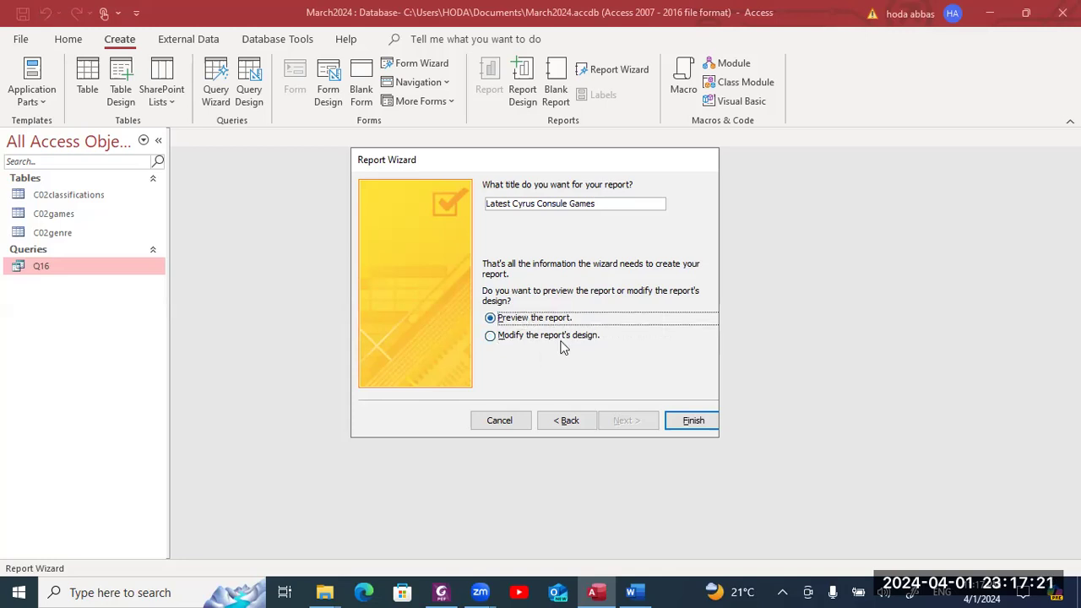
{"action": "left_click", "coordinate": [689, 419]}
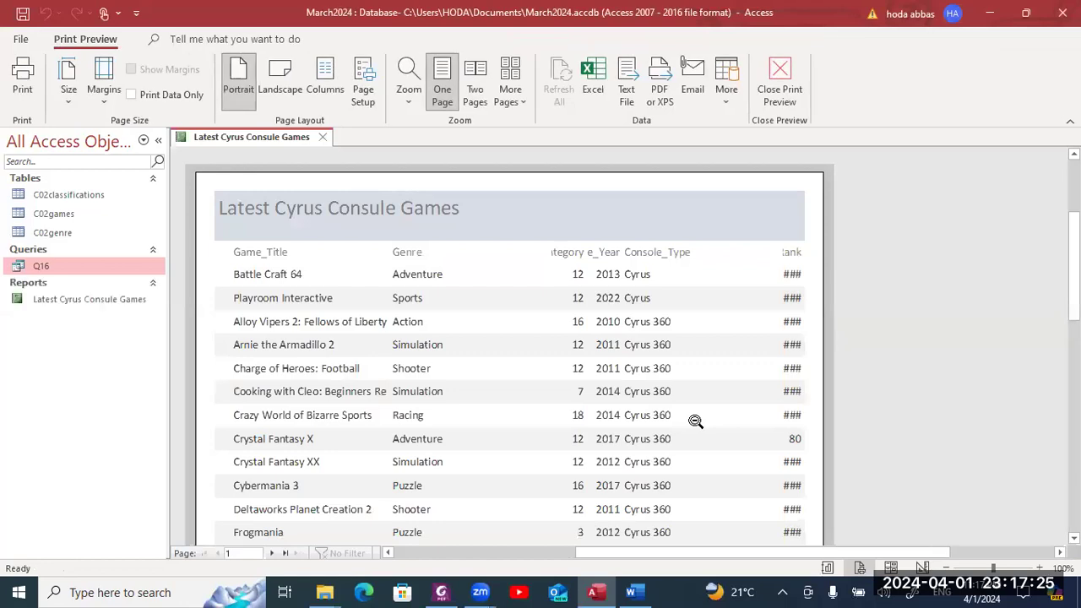
- Switch the report to Design View and delete the =Now() date from its Page Footer
{"action": "key", "text": "alt+Tab"}
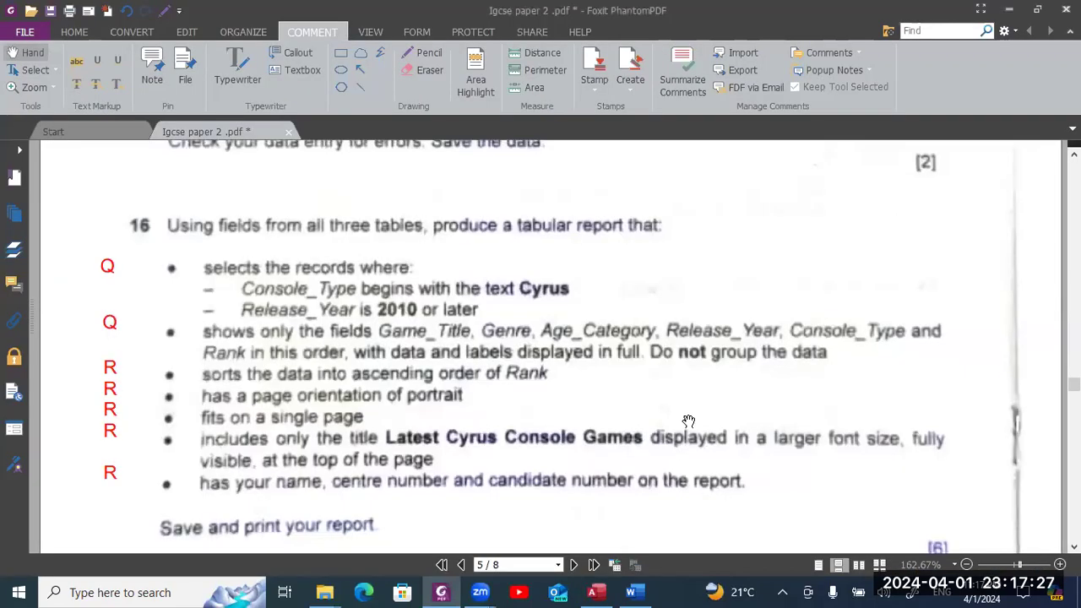
{"action": "scroll", "coordinate": [688, 421], "scroll_direction": "down", "scroll_amount": 2}
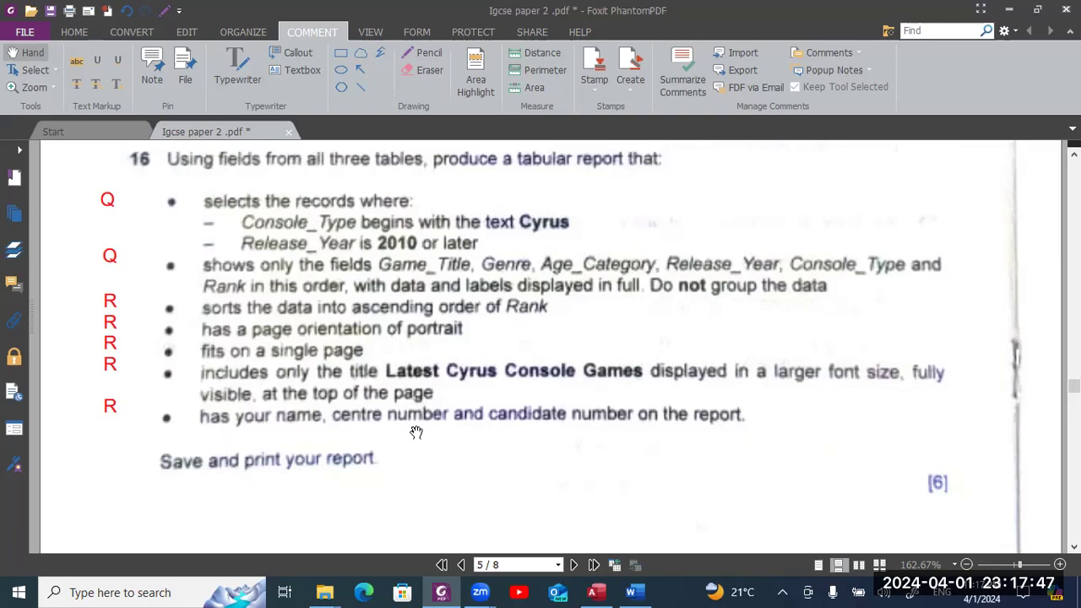
{"action": "key", "text": "alt+Tab"}
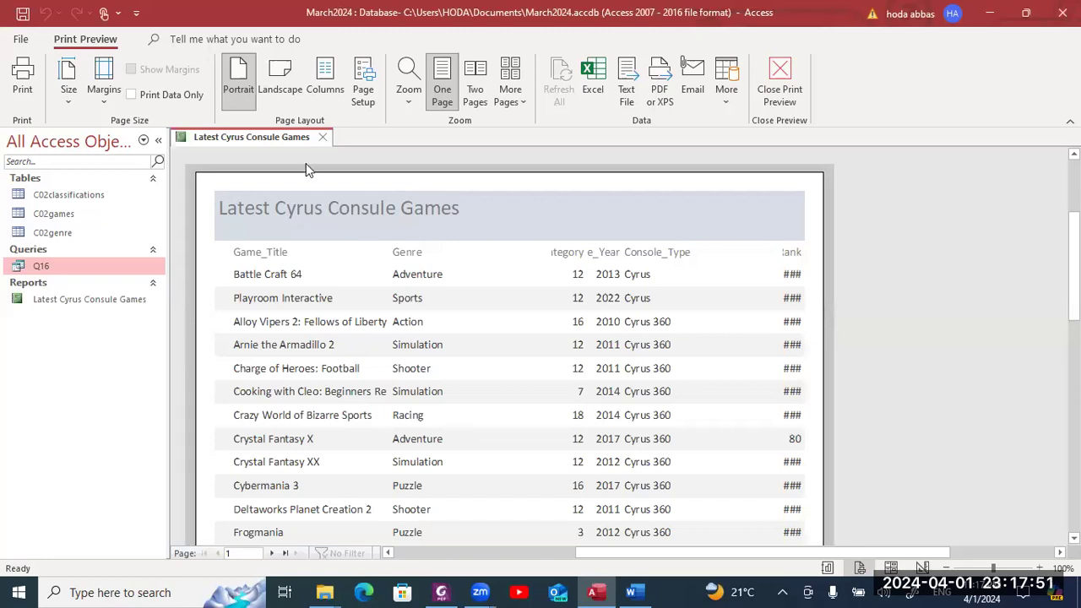
{"action": "right_click", "coordinate": [238, 136]}
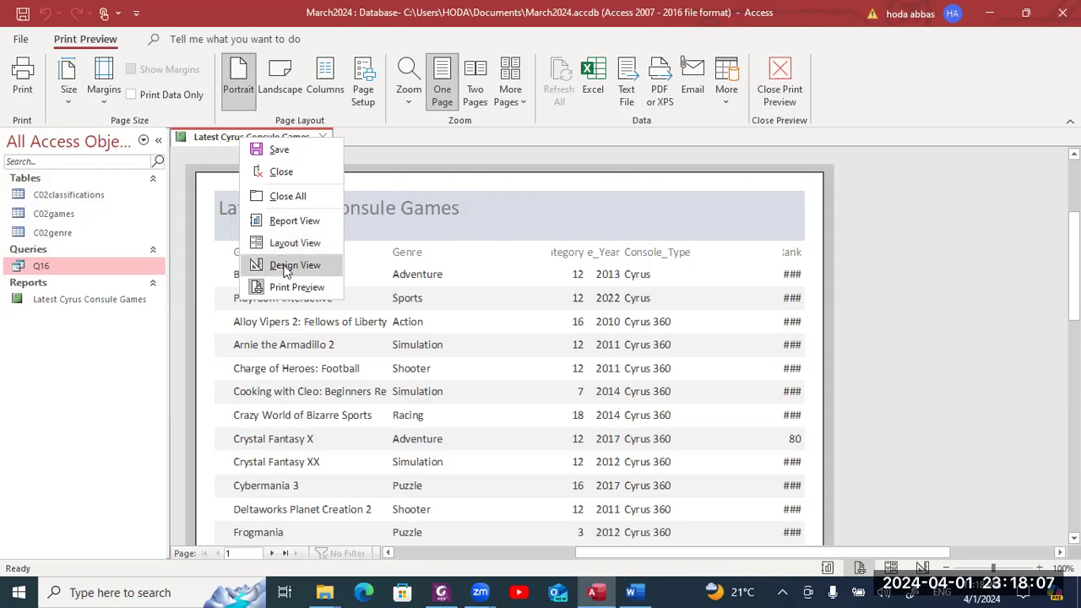
{"action": "left_click", "coordinate": [282, 264]}
{"action": "left_click", "coordinate": [299, 333]}
{"action": "key", "text": "Delete"}
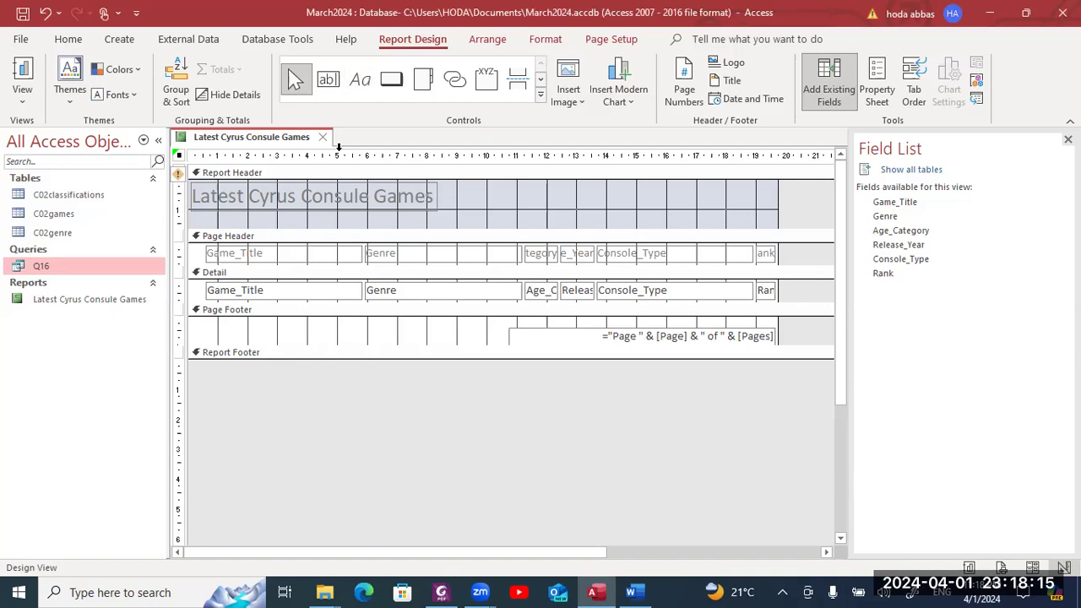
- Draw an empty Label control at the left of the Page Footer
{"action": "left_click", "coordinate": [360, 79]}
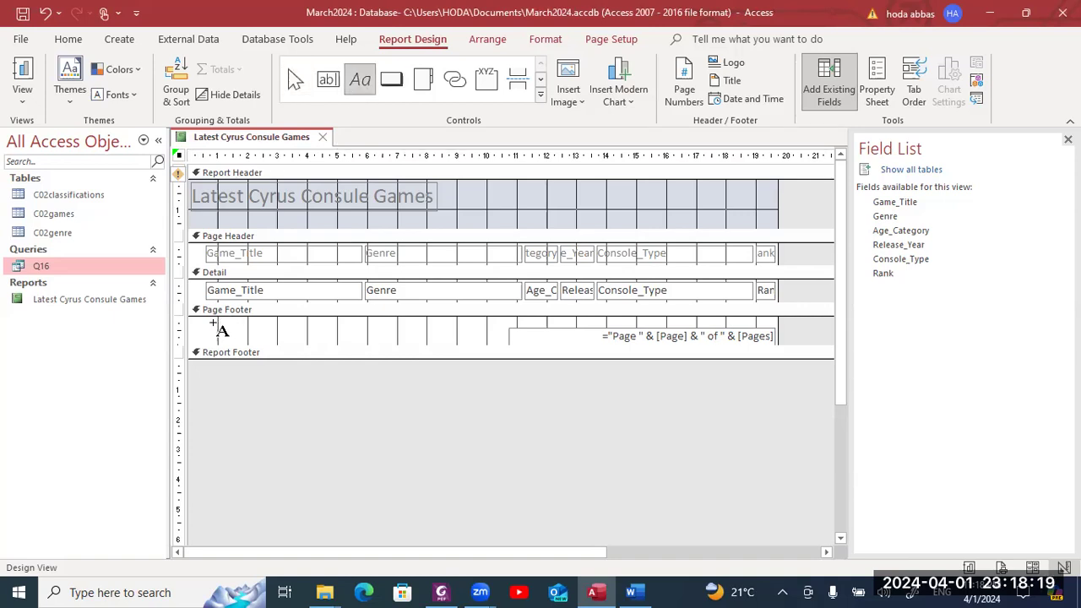
{"action": "left_click_drag", "start_coordinate": [213, 322], "coordinate": [416, 338]}
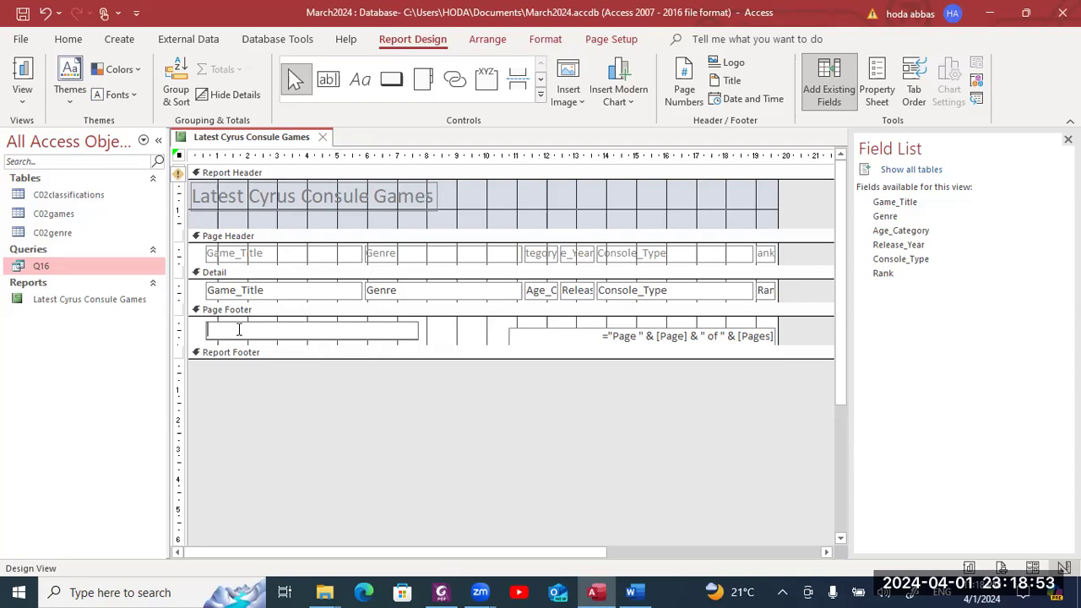
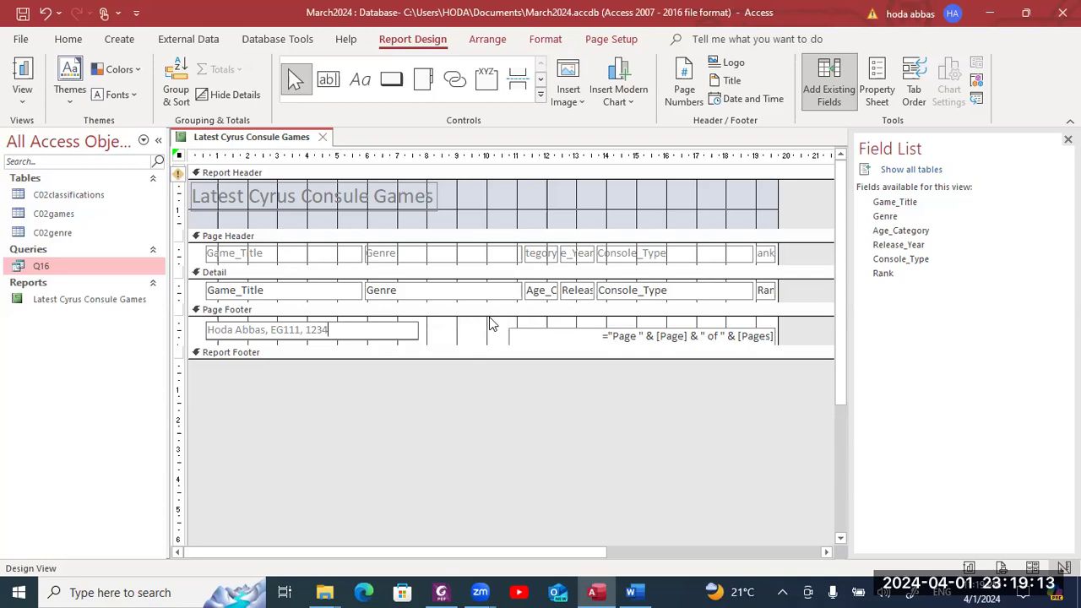
- Type the author's name, class code and student number into the empty Page Footer label
{"action": "right_click", "coordinate": [256, 144]}
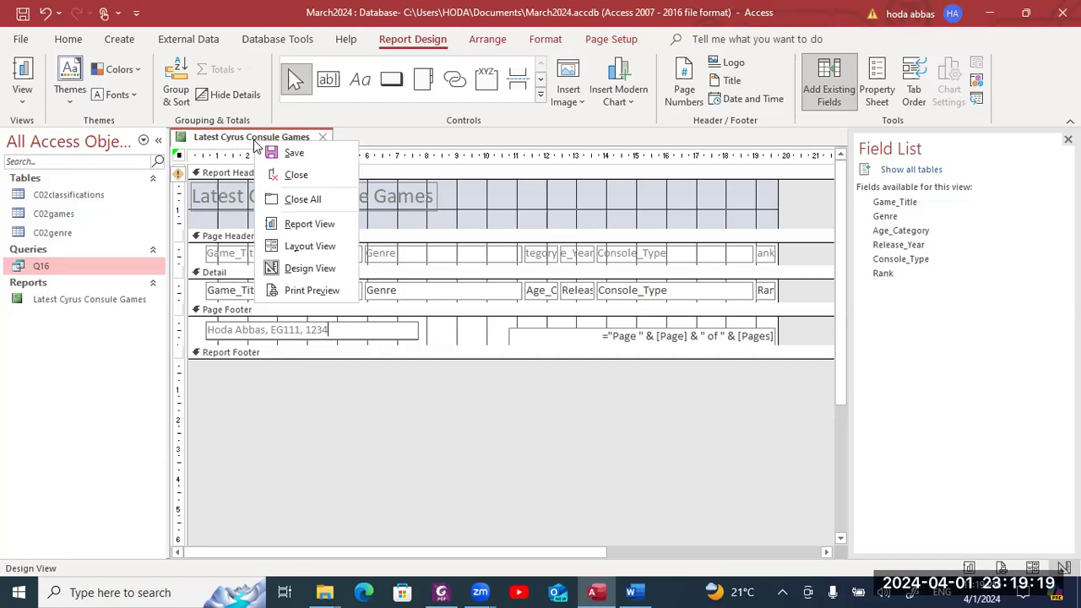
- Switch the Latest Cyrus Consule Games report to Layout View
{"action": "left_click", "coordinate": [484, 42]}
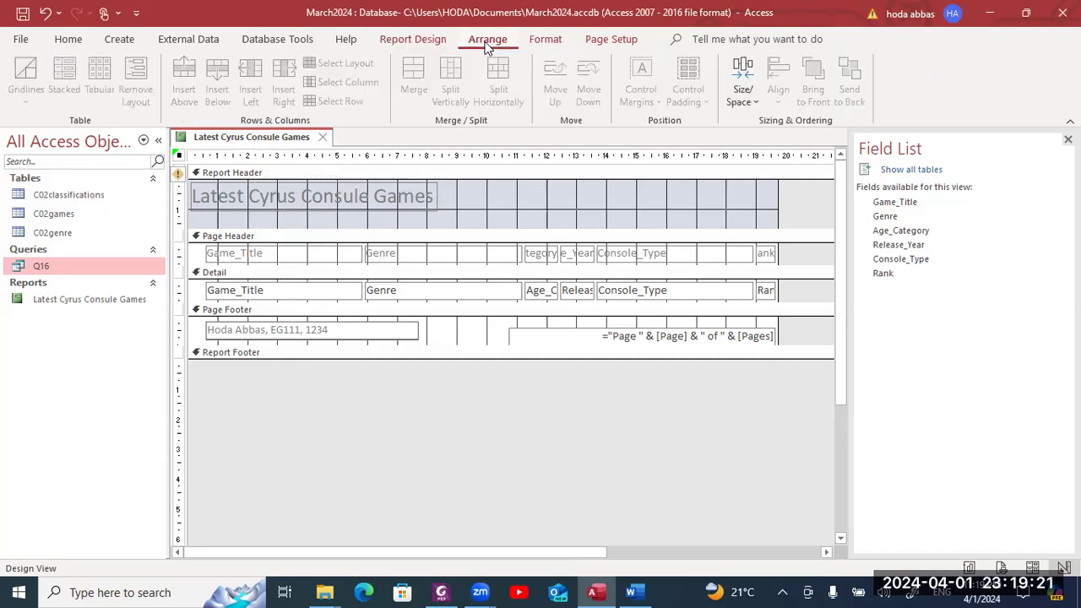
{"action": "right_click", "coordinate": [288, 144]}
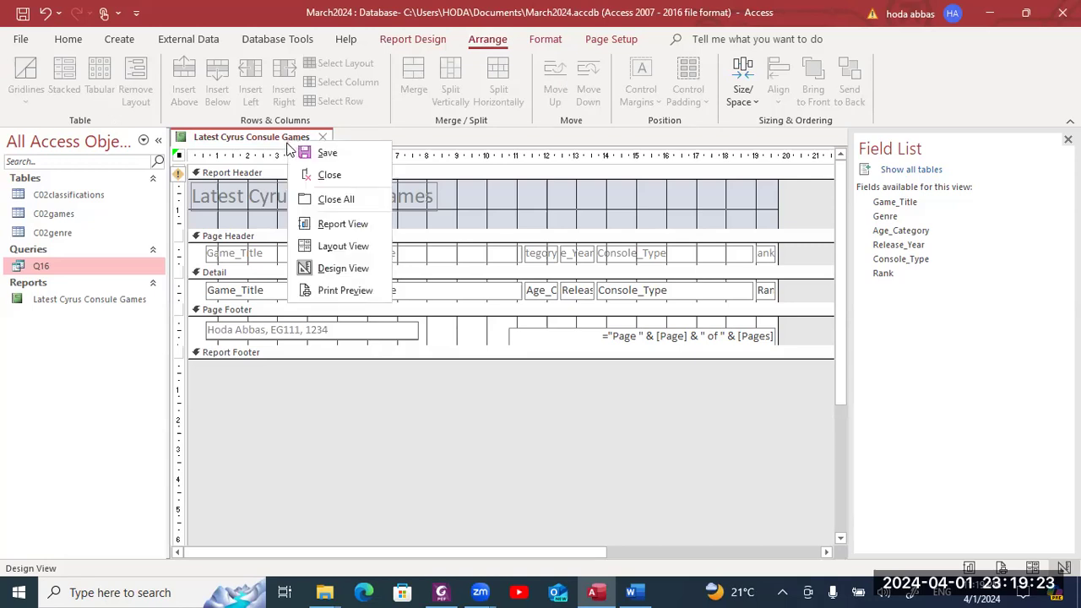
{"action": "left_click", "coordinate": [320, 246]}
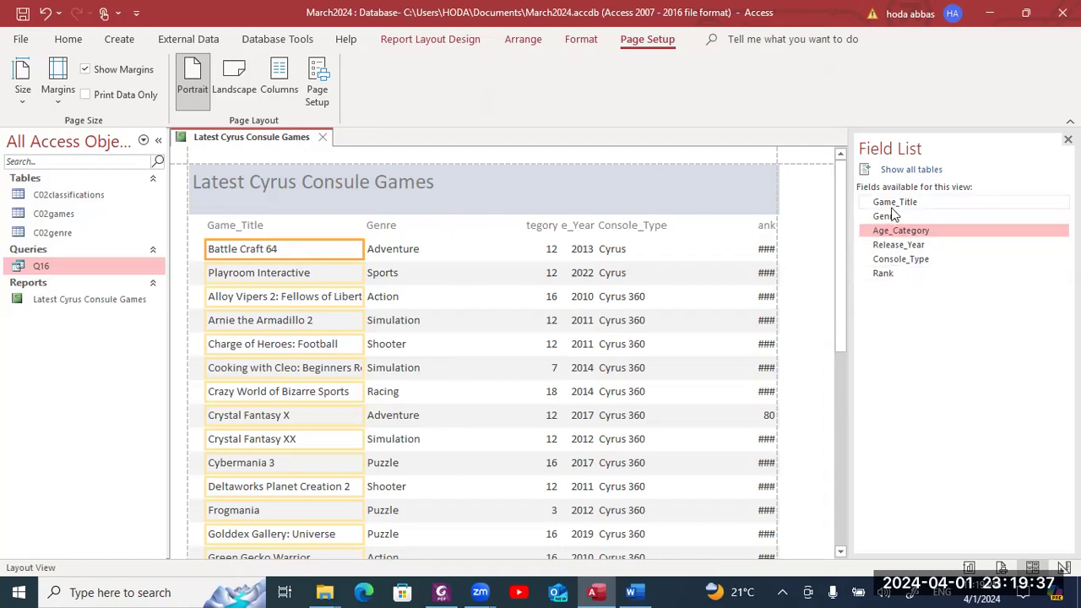
- Widen the Game_Title column so full titles show, and narrow the Genre column
{"action": "left_click", "coordinate": [282, 229]}
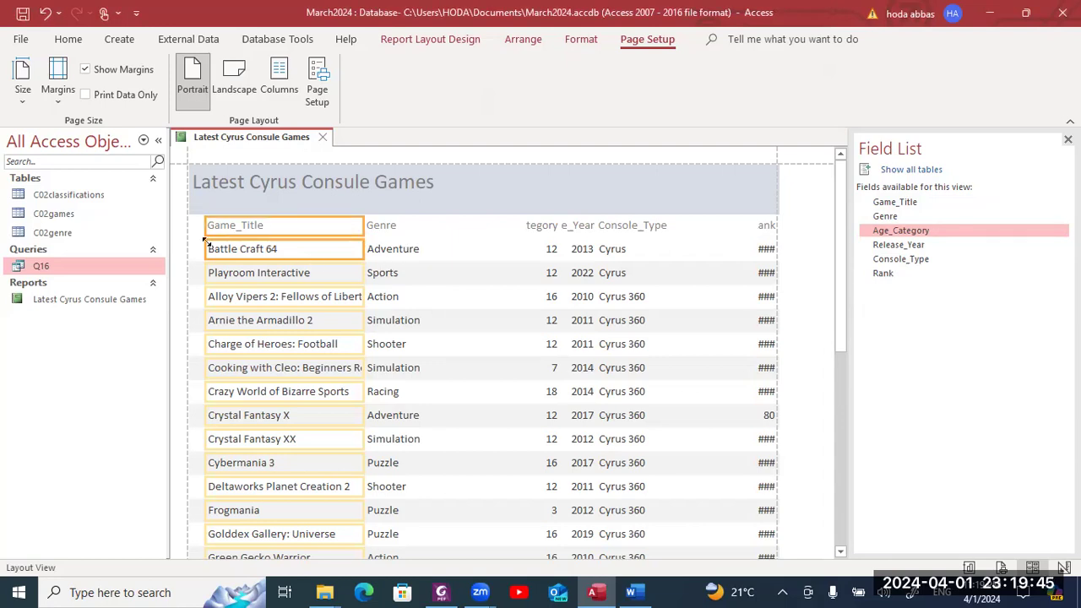
{"action": "left_click_drag", "start_coordinate": [203, 230], "coordinate": [188, 228]}
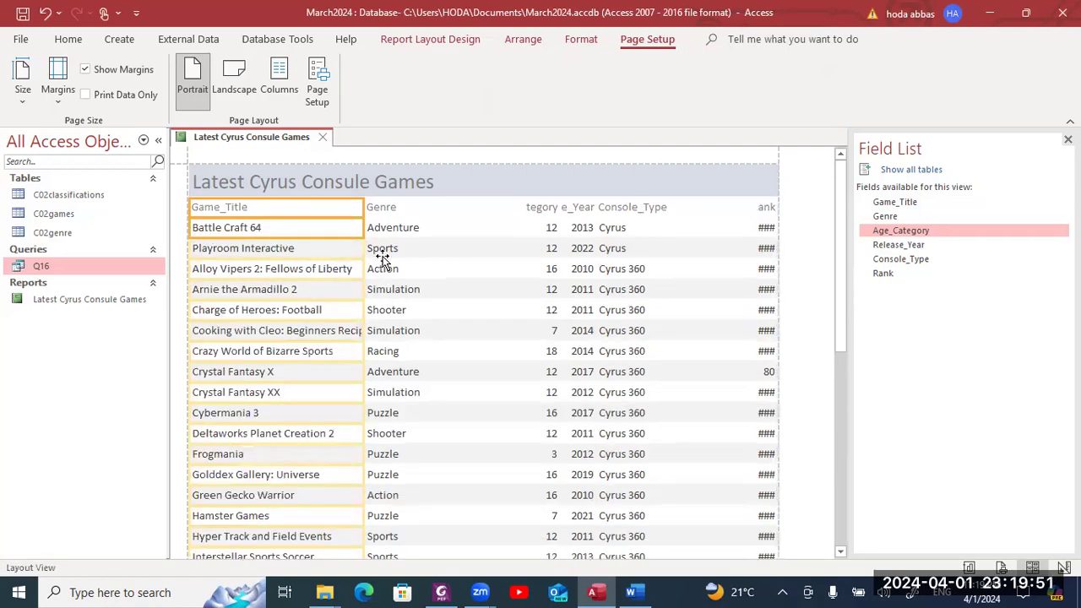
{"action": "left_click_drag", "start_coordinate": [363, 252], "coordinate": [378, 253]}
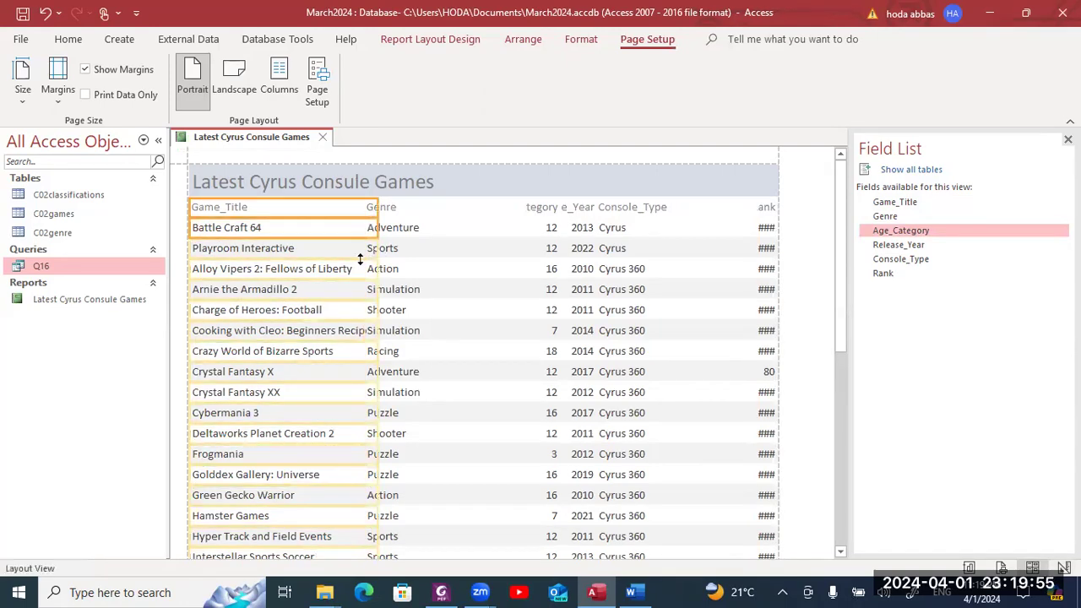
{"action": "left_click", "coordinate": [396, 249]}
{"action": "left_click", "coordinate": [402, 211]}
{"action": "left_click_drag", "start_coordinate": [521, 207], "coordinate": [449, 210]}
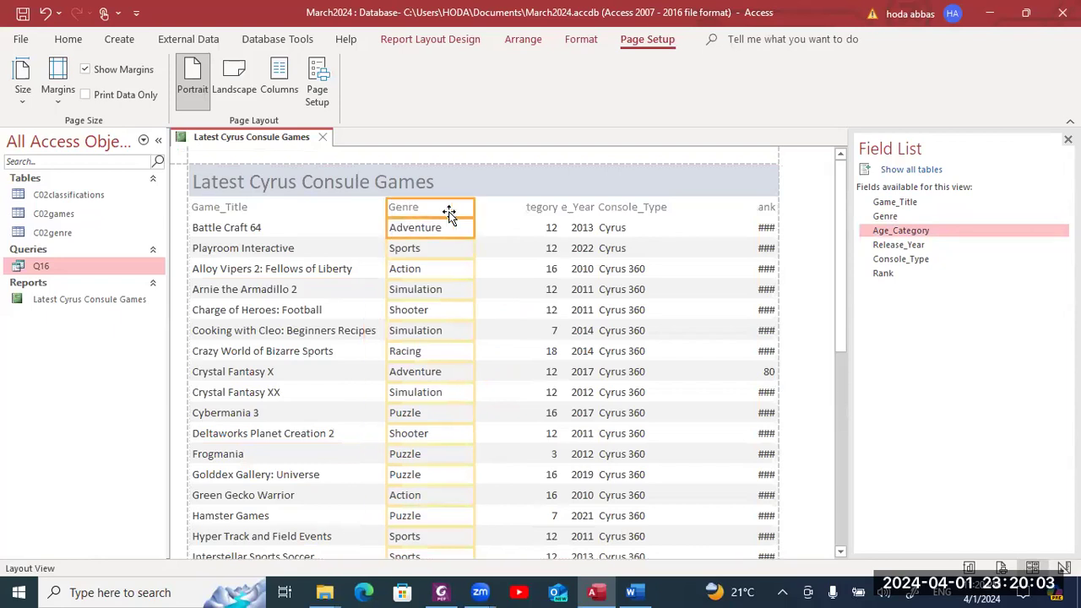
{"action": "left_click", "coordinate": [450, 214]}
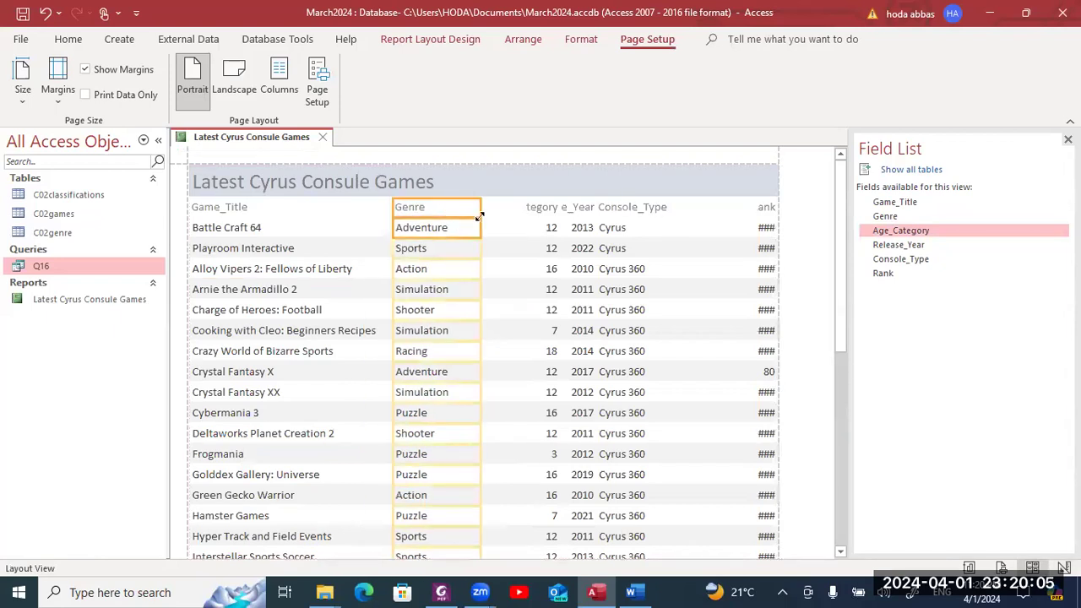
{"action": "left_click_drag", "start_coordinate": [842, 257], "coordinate": [817, 239]}
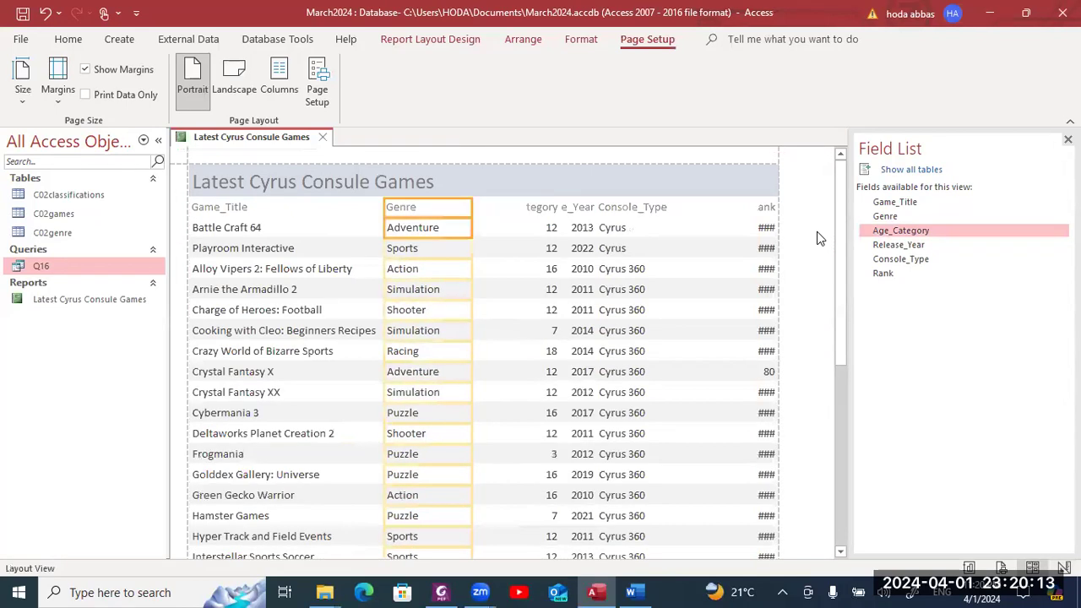
- Widen the Age_Category heading and shift the column left toward Genre
{"action": "left_click", "coordinate": [545, 212]}
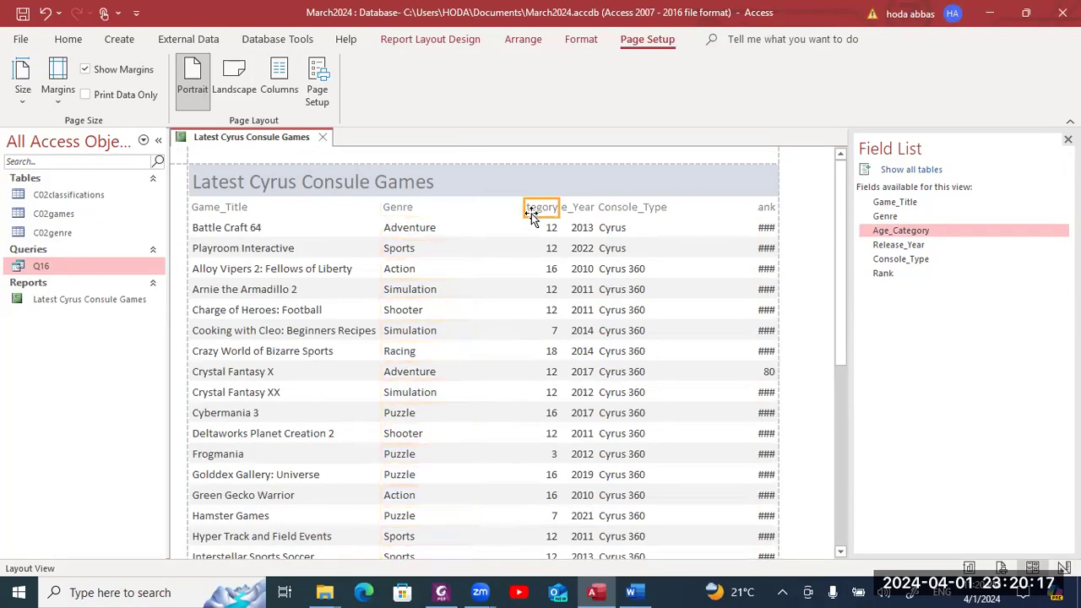
{"action": "left_click", "coordinate": [525, 208]}
{"action": "left_click_drag", "start_coordinate": [510, 206], "coordinate": [485, 206]}
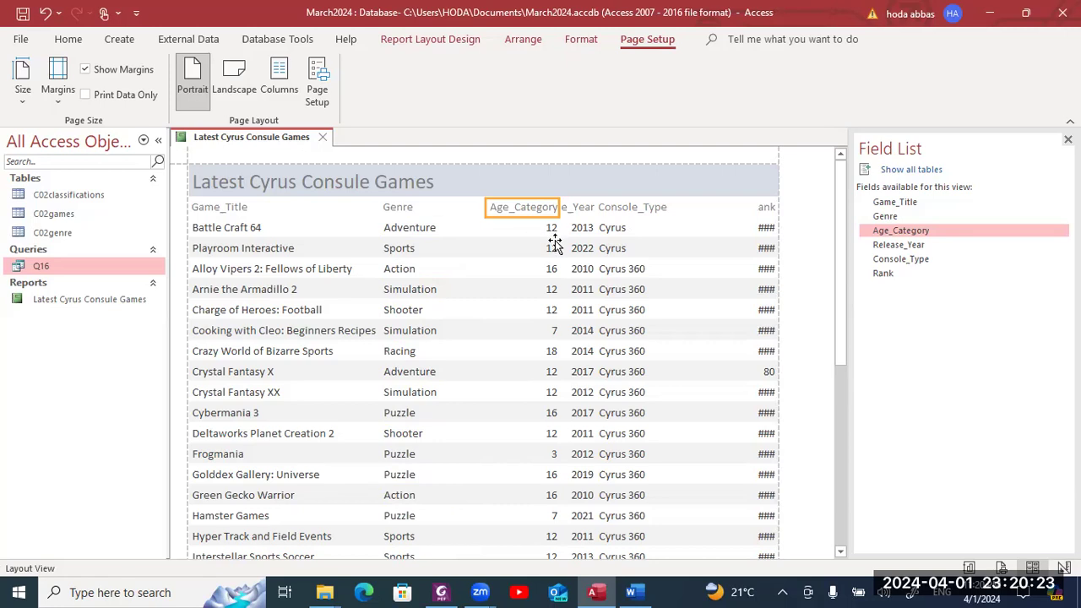
{"action": "left_click", "coordinate": [549, 230]}
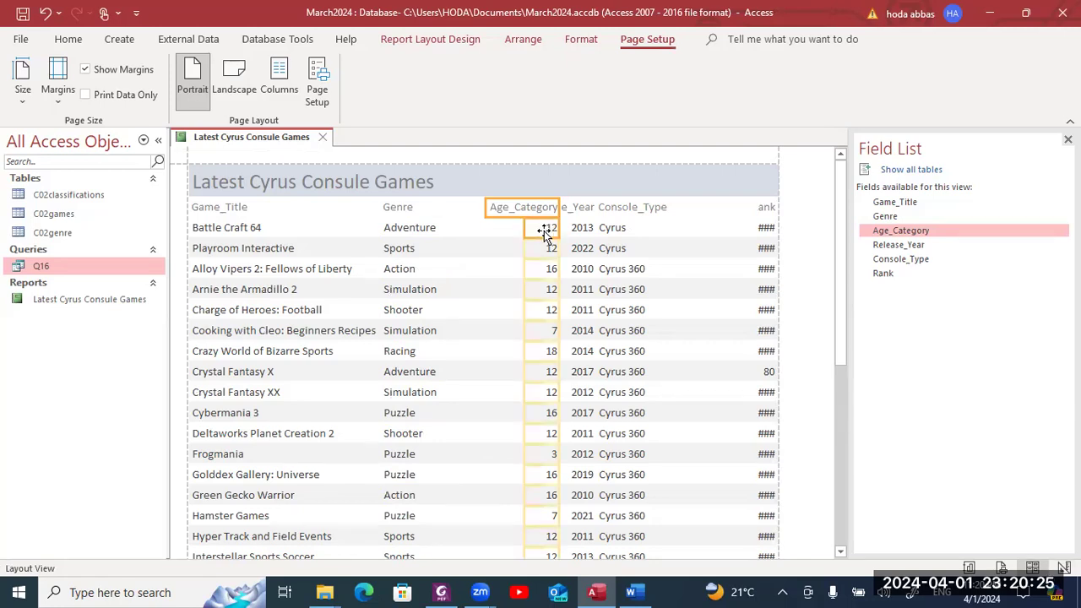
{"action": "key", "text": "Left"}
{"action": "key", "text": "Left"}
{"action": "key", "text": "Left"}
{"action": "key", "text": "Left"}
{"action": "key", "text": "Left"}
{"action": "key", "text": "Left"}
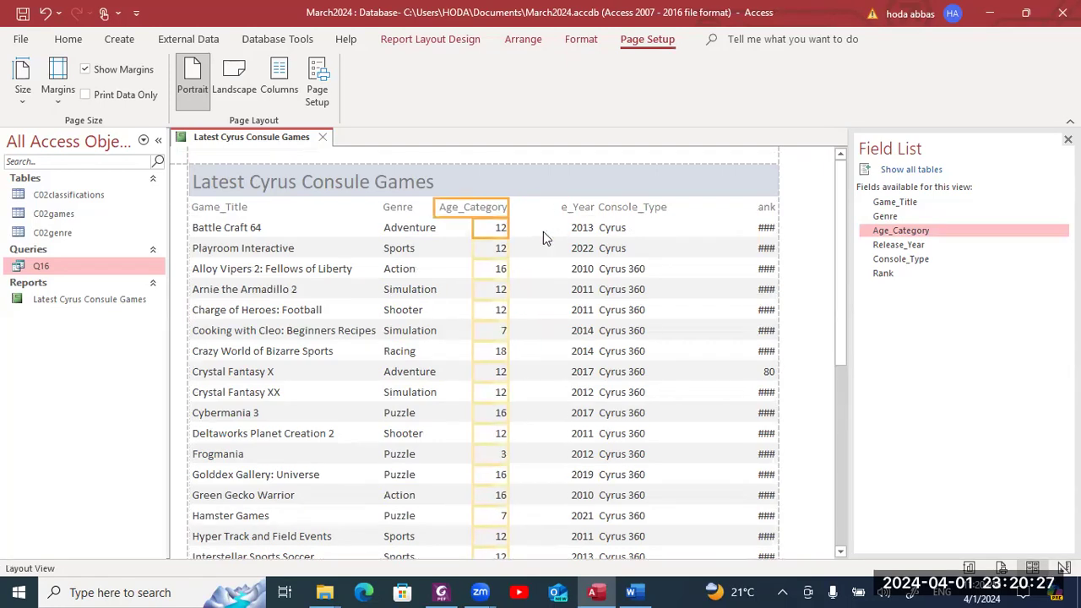
{"action": "key", "text": "Left"}
{"action": "left_click", "coordinate": [543, 232]}
{"action": "key", "text": "Left"}
{"action": "left_click", "coordinate": [591, 205]}
{"action": "left_click", "coordinate": [483, 206]}
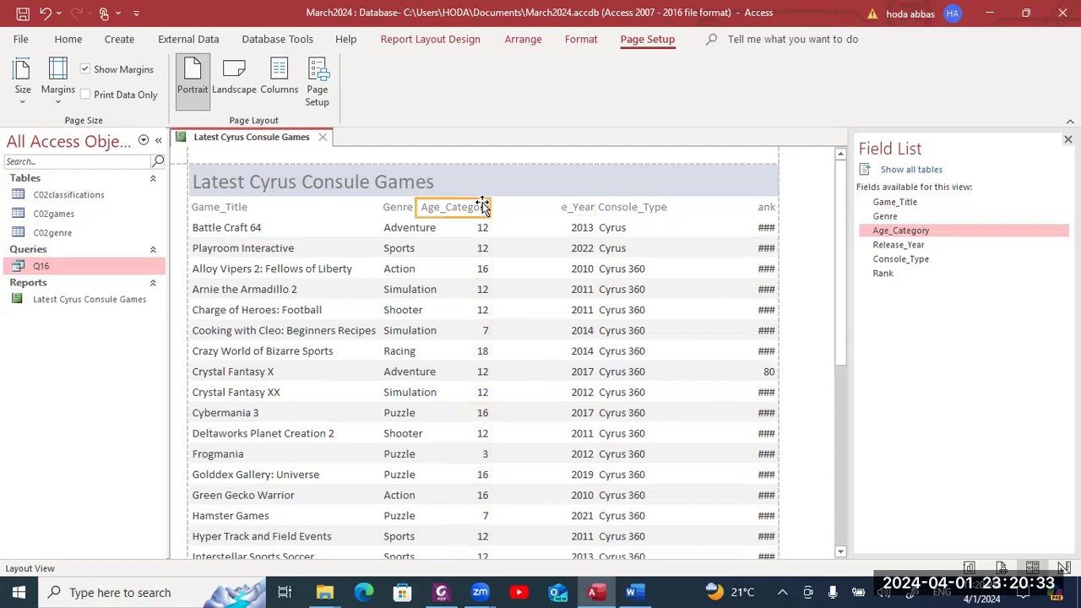
{"action": "key", "text": "Right"}
{"action": "key", "text": "Right"}
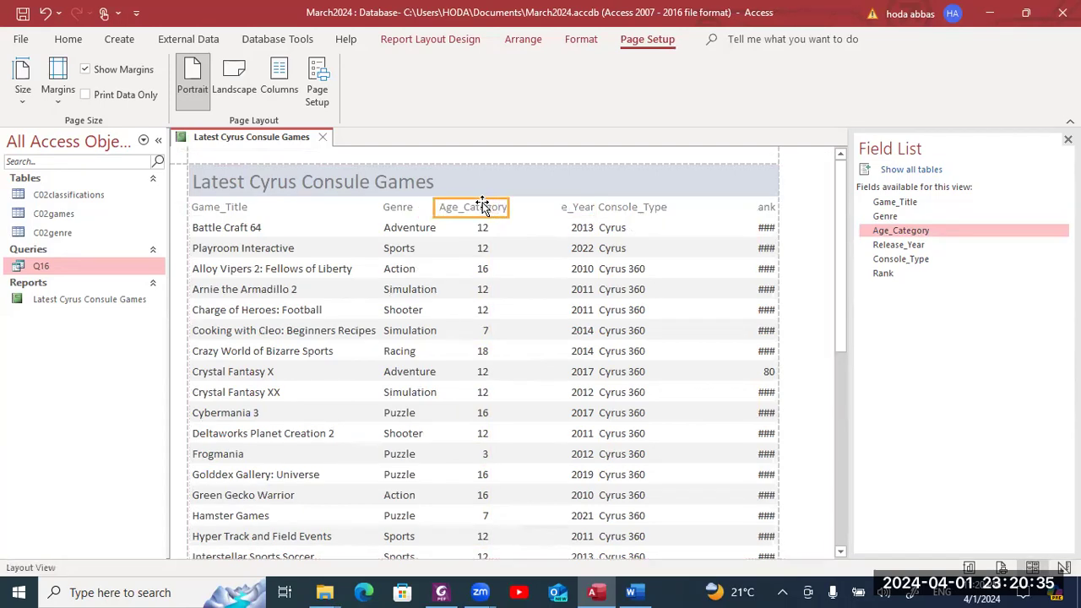
- Widen the Release_Year heading and values leftward so Release_Year shows fully
{"action": "left_click", "coordinate": [565, 207]}
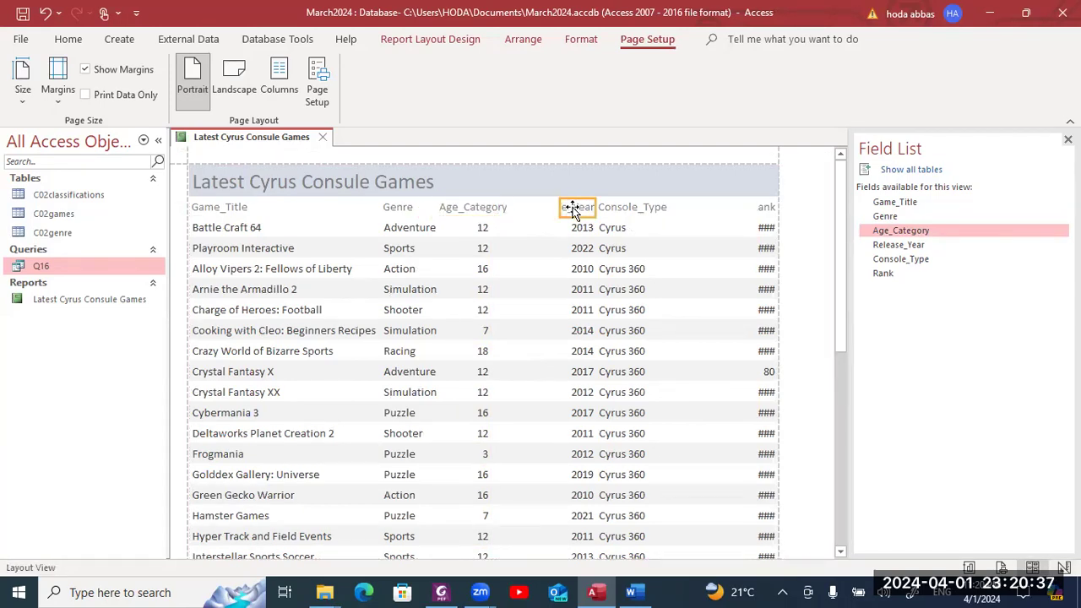
{"action": "left_click_drag", "start_coordinate": [561, 207], "coordinate": [527, 207]}
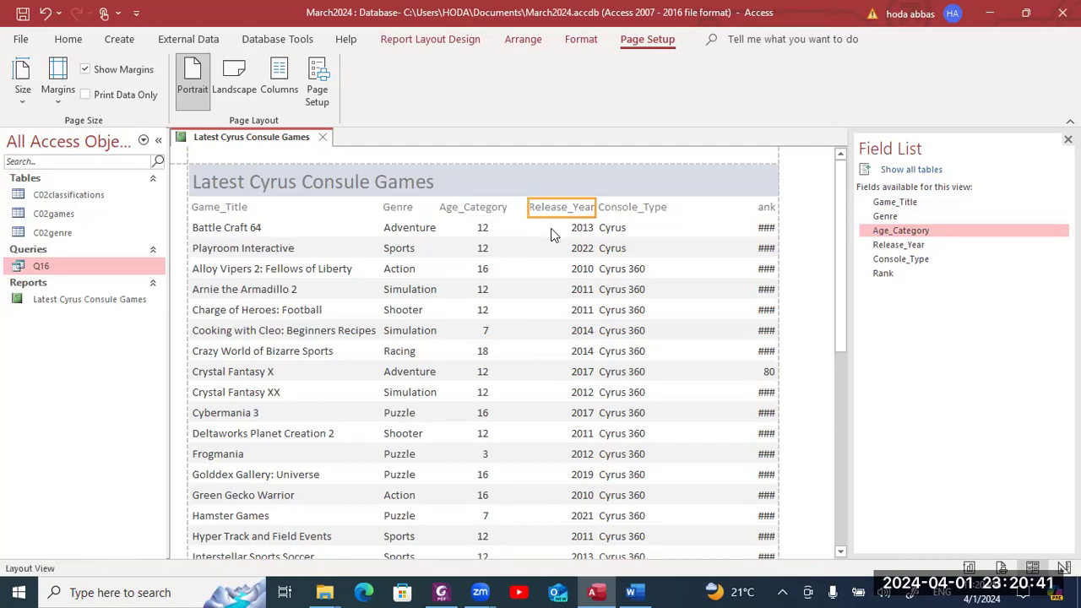
{"action": "left_click", "coordinate": [562, 228]}
{"action": "left_click", "coordinate": [547, 208]}
{"action": "left_click_drag", "start_coordinate": [525, 207], "coordinate": [523, 207]}
{"action": "left_click", "coordinate": [561, 228]}
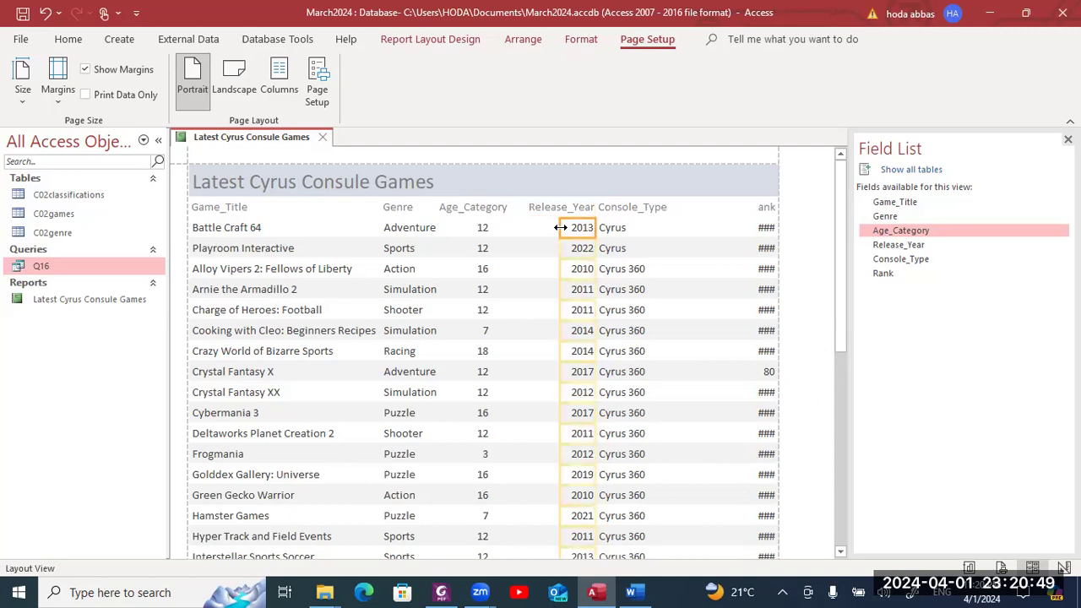
{"action": "left_click_drag", "start_coordinate": [561, 227], "coordinate": [529, 227]}
{"action": "left_click", "coordinate": [564, 210]}
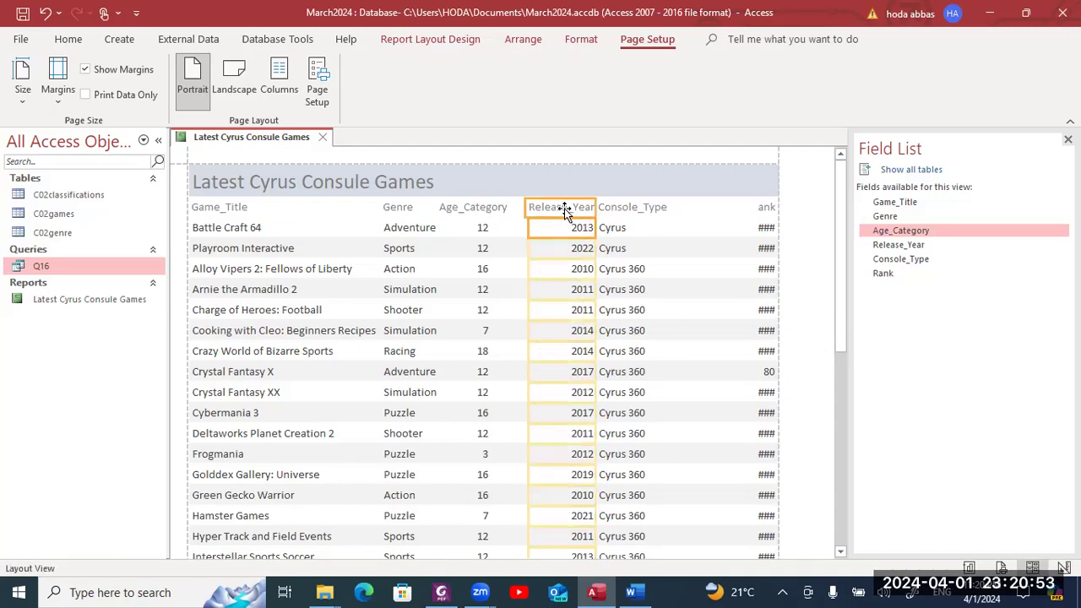
{"action": "key", "text": "Left"}
{"action": "key", "text": "Left"}
{"action": "key", "text": "Left"}
{"action": "key", "text": "Left"}
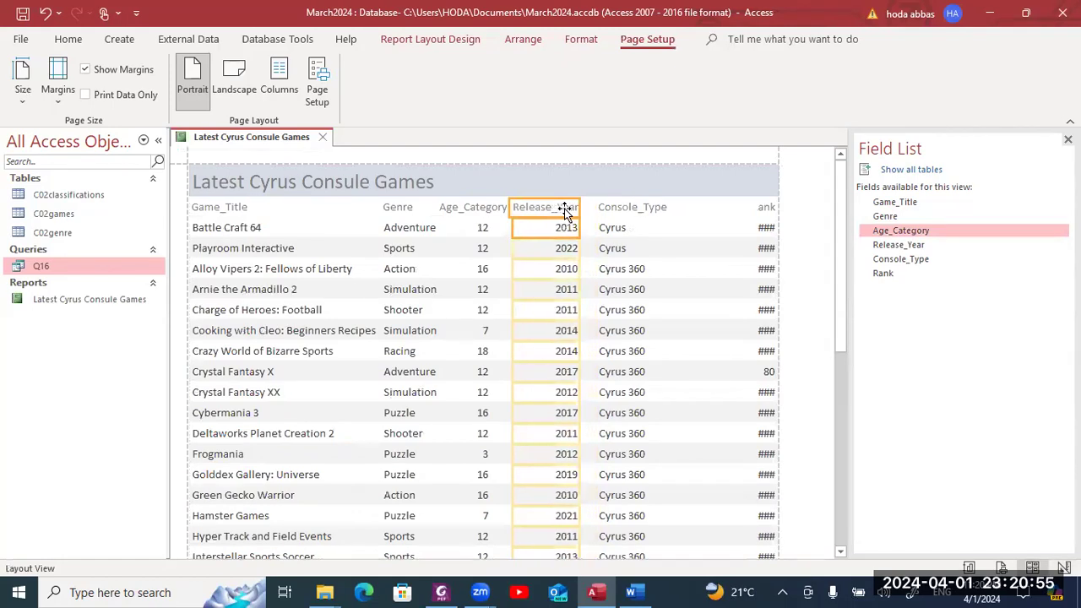
- Narrow the Console_Type column and widen the Rank column so rank numbers show
{"action": "left_click", "coordinate": [612, 212]}
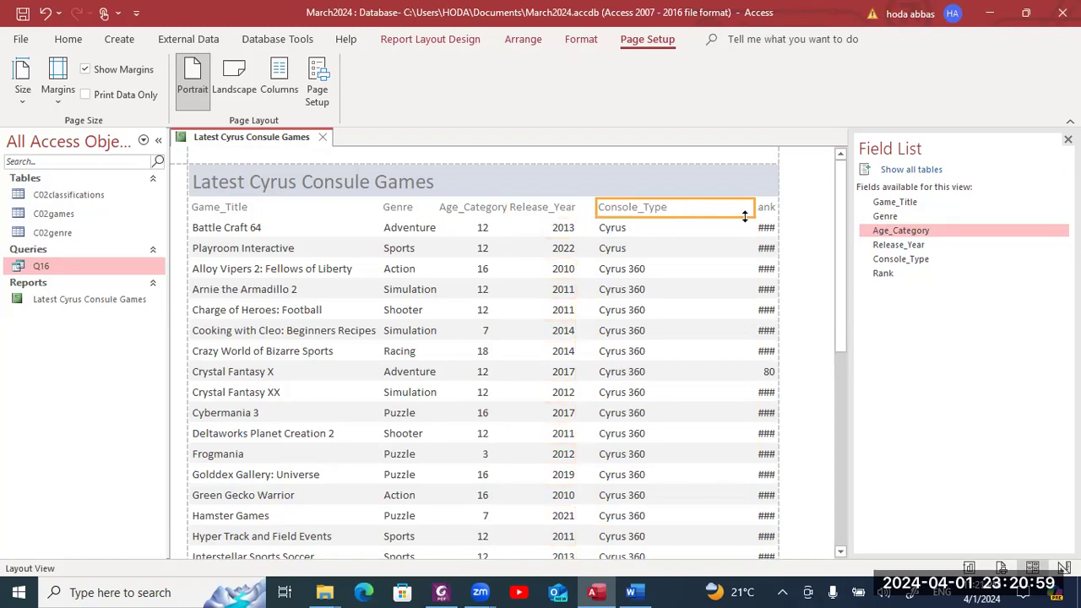
{"action": "left_click", "coordinate": [700, 235]}
{"action": "left_click", "coordinate": [699, 211], "text": "shift"}
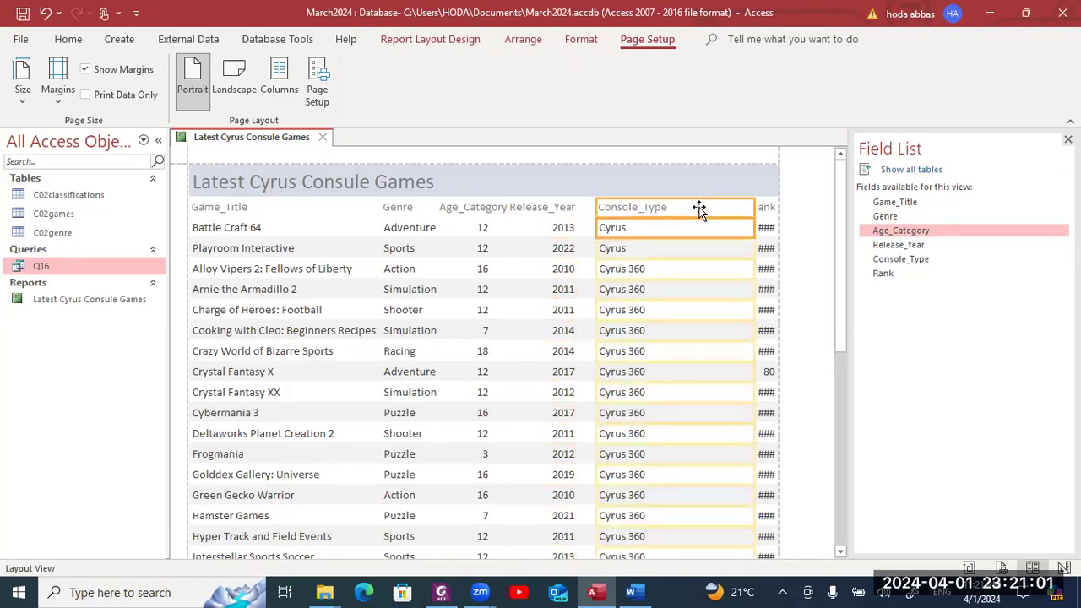
{"action": "left_click_drag", "start_coordinate": [754, 211], "coordinate": [671, 210]}
{"action": "left_click", "coordinate": [760, 211]}
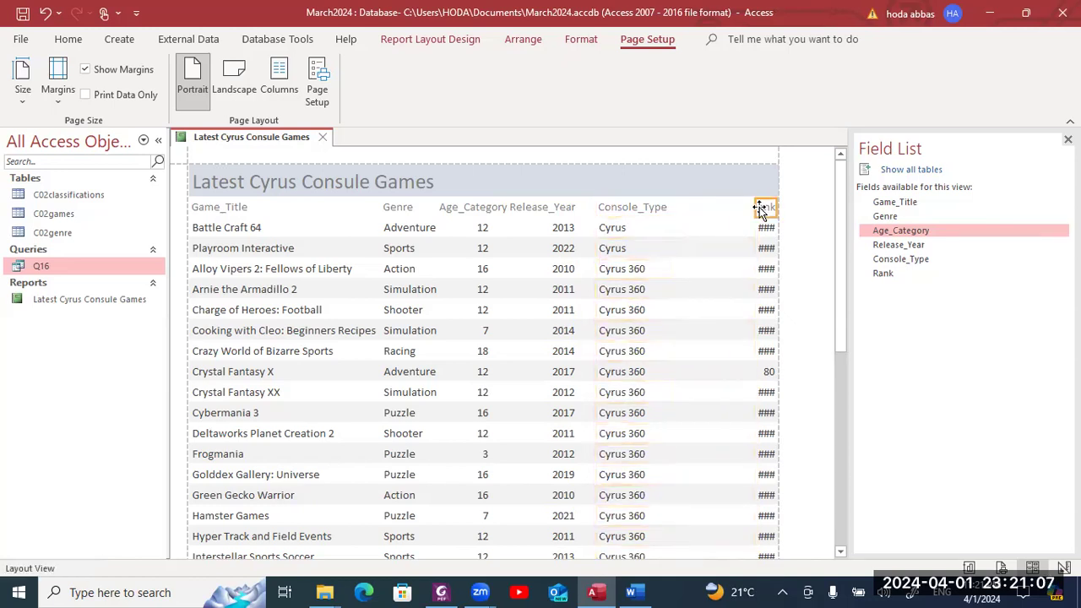
{"action": "left_click", "coordinate": [764, 232]}
{"action": "mouse_move", "coordinate": [755, 208]}
{"action": "left_mouse_down"}
{"action": "mouse_move", "coordinate": [732, 208]}
{"action": "mouse_move", "coordinate": [754, 215]}
{"action": "left_mouse_up"}
- Shift Release_Year and Console_Type right, then nudge the Age_Category label right over its values
{"action": "left_click", "coordinate": [655, 206]}
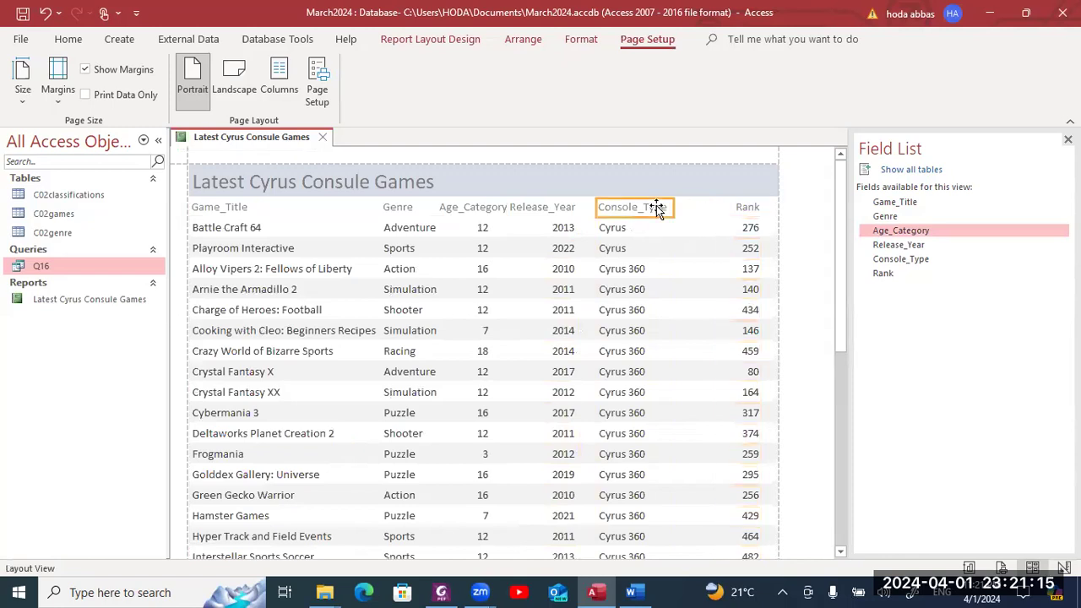
{"action": "left_click", "coordinate": [561, 207], "text": "shift"}
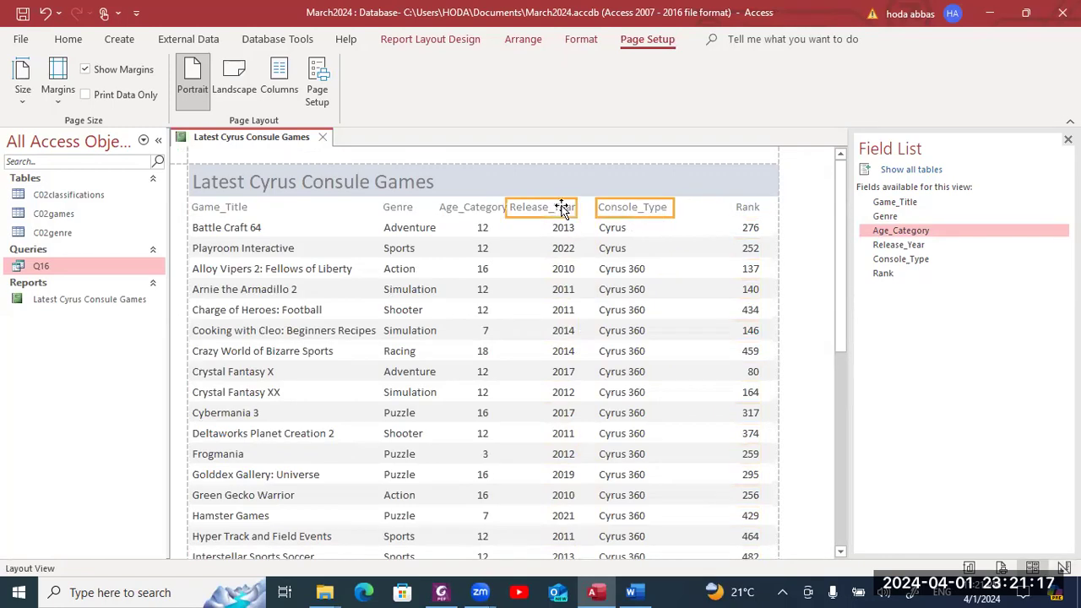
{"action": "left_click", "coordinate": [564, 229], "text": "shift"}
{"action": "left_click", "coordinate": [623, 234], "text": "shift"}
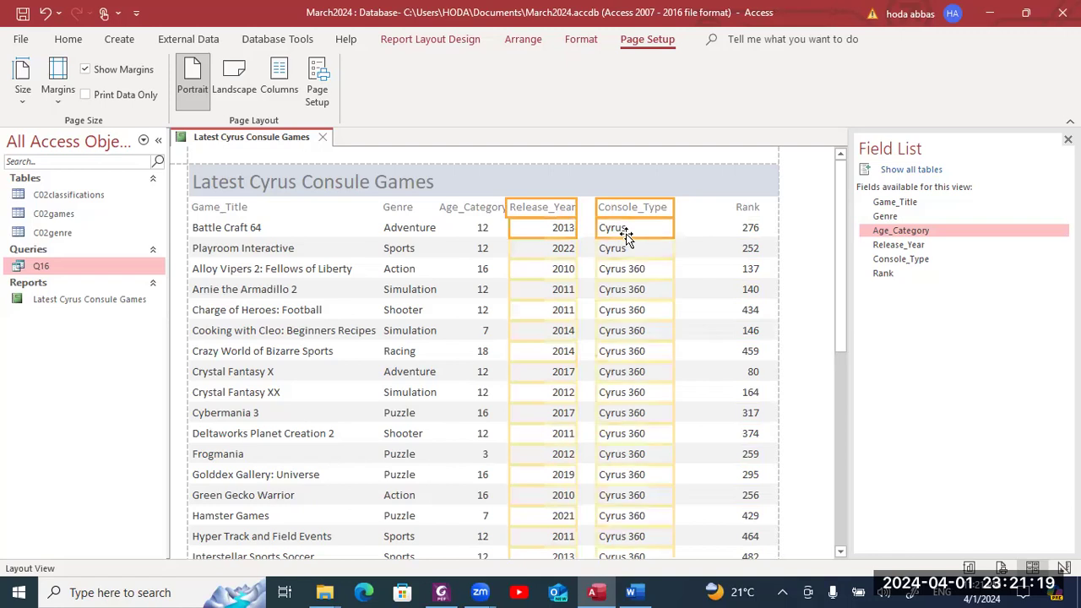
{"action": "key", "text": "ctrl+Right"}
{"action": "key", "text": "ctrl+Right"}
{"action": "key", "text": "ctrl+Right"}
{"action": "key", "text": "ctrl+Right"}
{"action": "key", "text": "ctrl+Right"}
{"action": "key", "text": "ctrl+Right"}
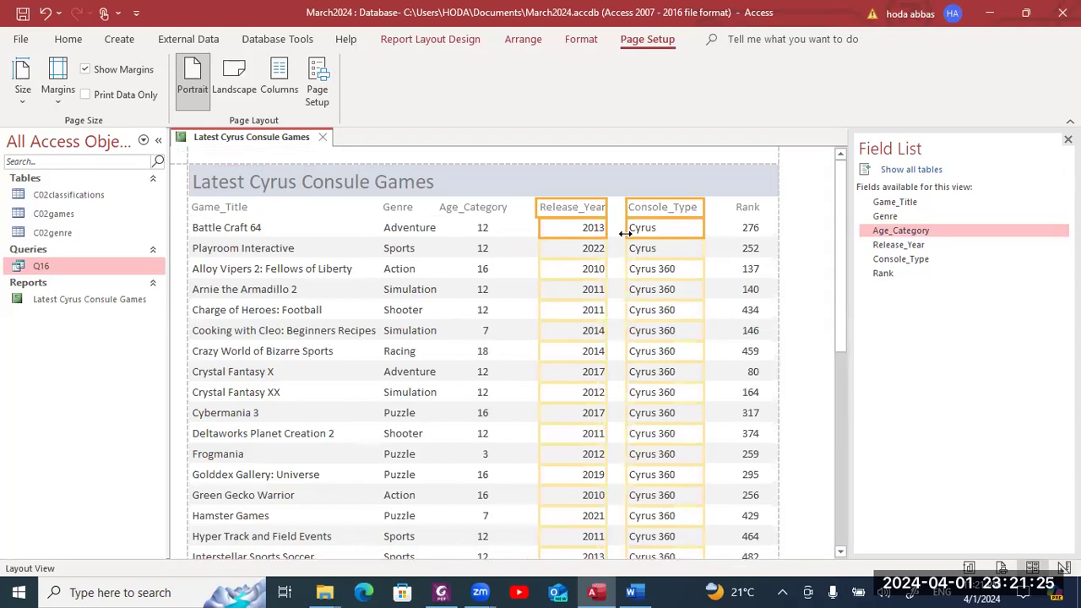
{"action": "left_click", "coordinate": [481, 208]}
{"action": "key", "text": "ctrl+Right"}
{"action": "key", "text": "ctrl+Right"}
{"action": "key", "text": "ctrl+Right"}
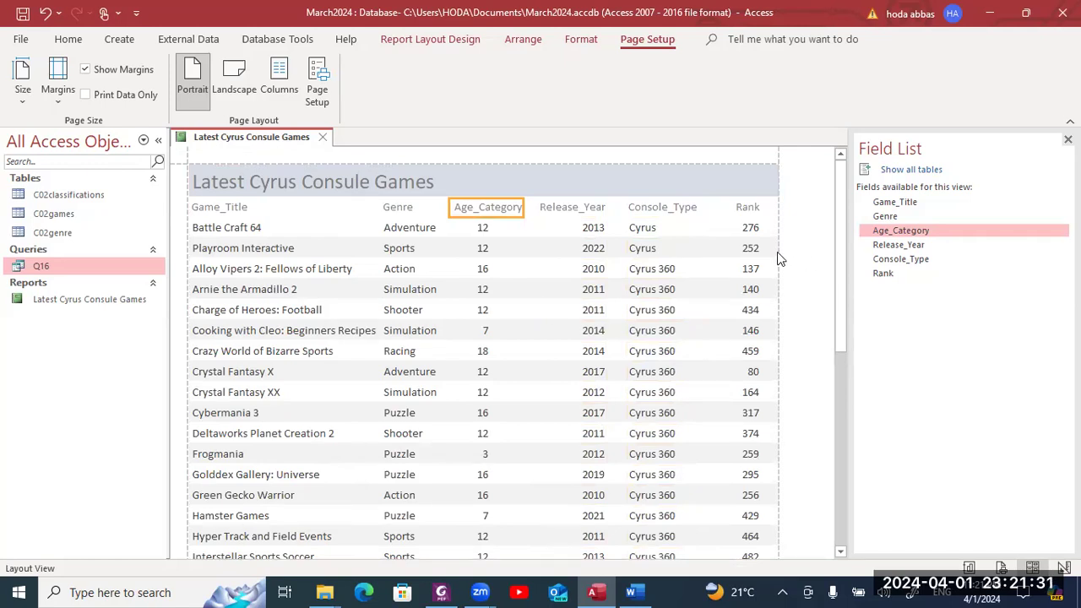
{"action": "key", "text": "alt+Tab"}
{"action": "key", "text": "alt+Tab"}
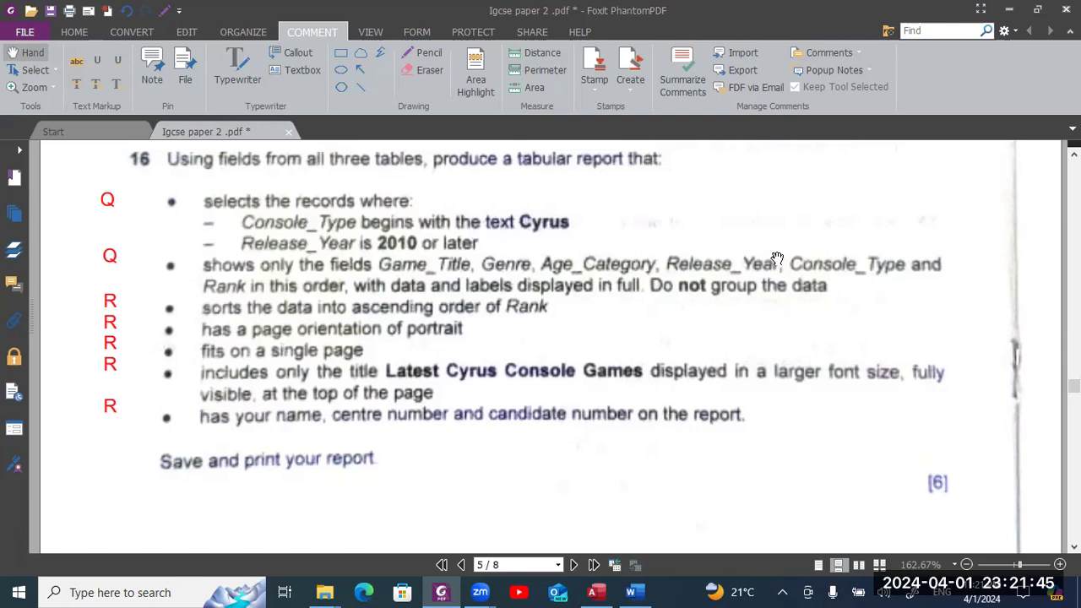
{"action": "key", "text": "alt+Tab"}
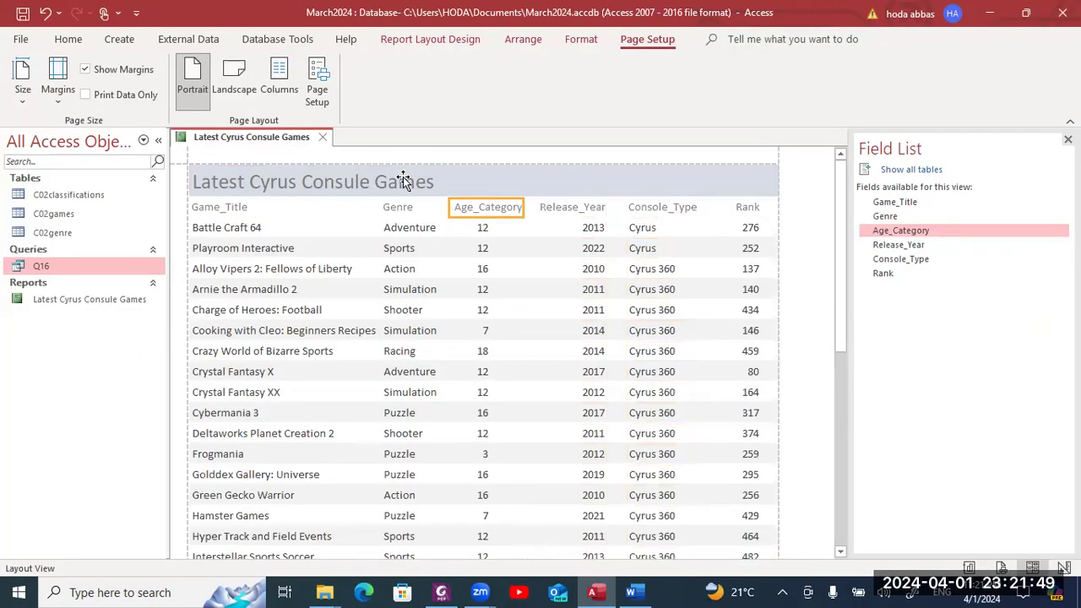
- Format the title 'Latest Cyrus Consule Games' as 24-point bold with Automatic black font colour
{"action": "left_click", "coordinate": [402, 178]}
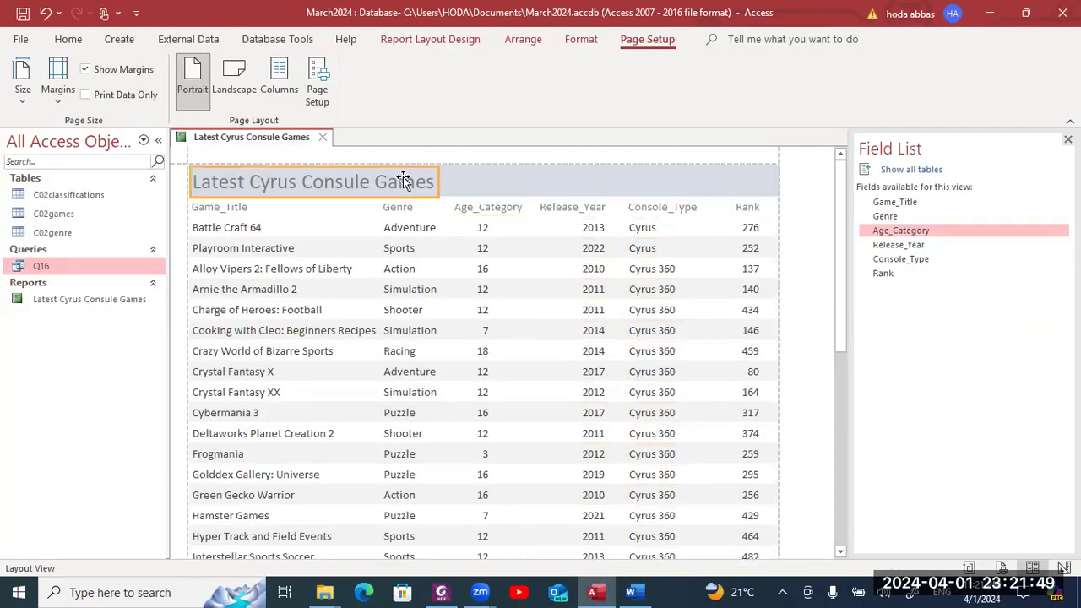
{"action": "double_click", "coordinate": [391, 177]}
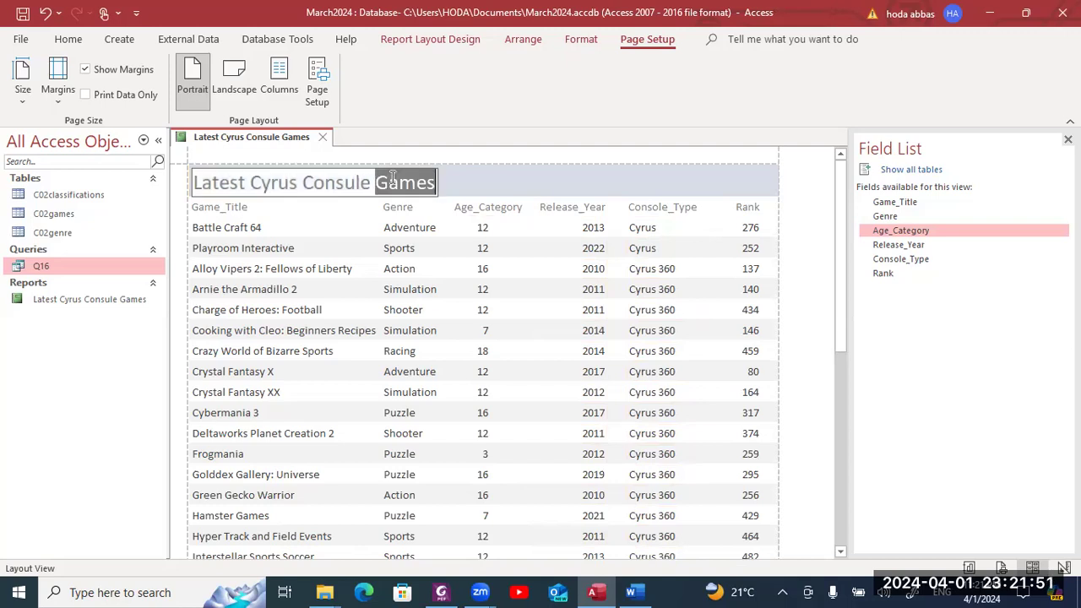
{"action": "left_click", "coordinate": [392, 177]}
{"action": "left_click_drag", "start_coordinate": [427, 182], "coordinate": [196, 188]}
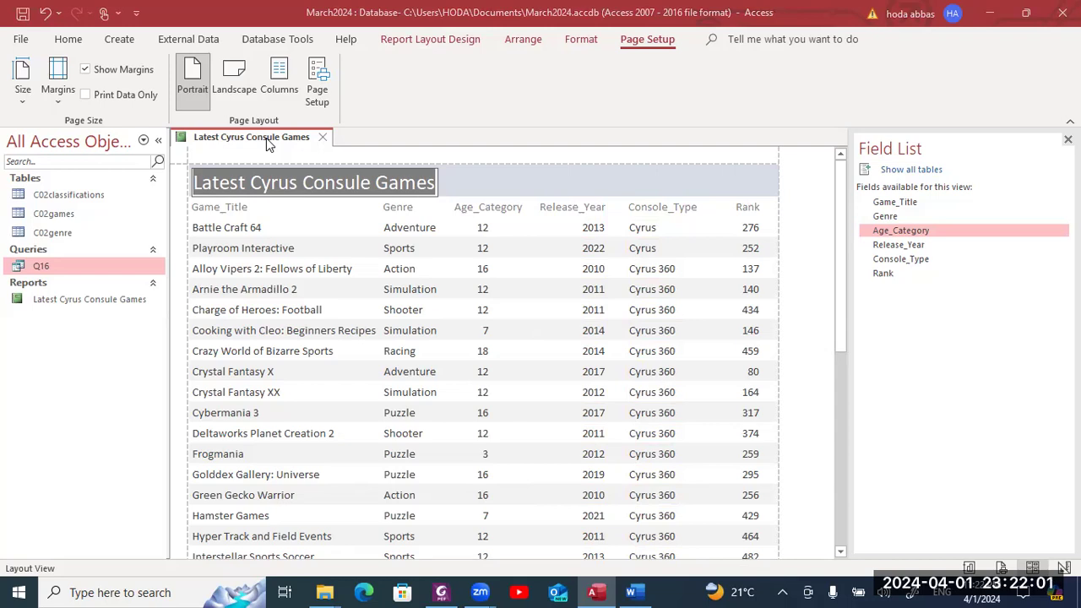
{"action": "left_click", "coordinate": [581, 39]}
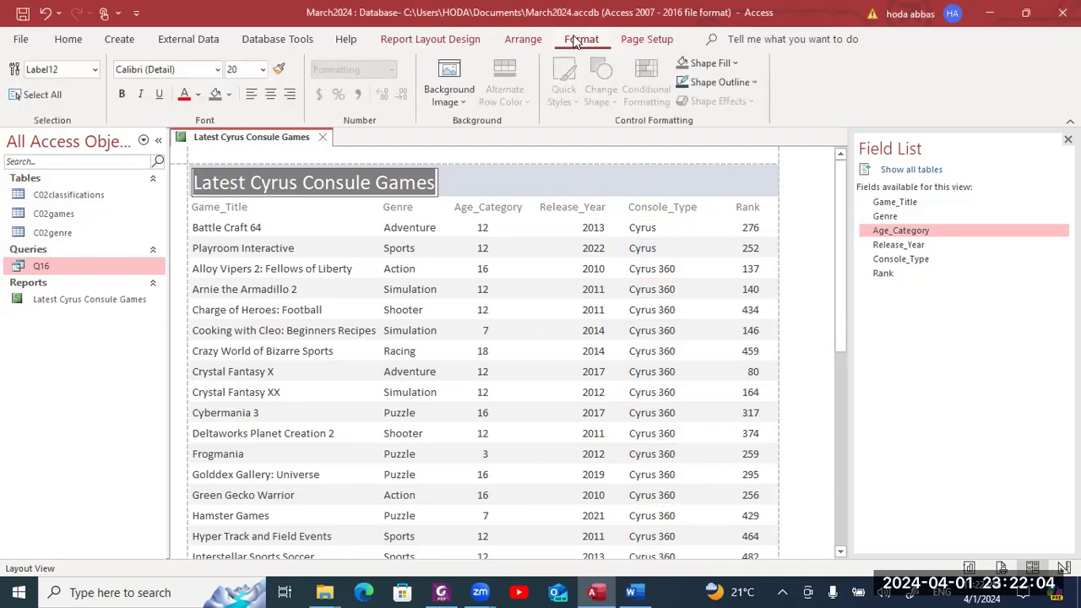
{"action": "left_click", "coordinate": [262, 69]}
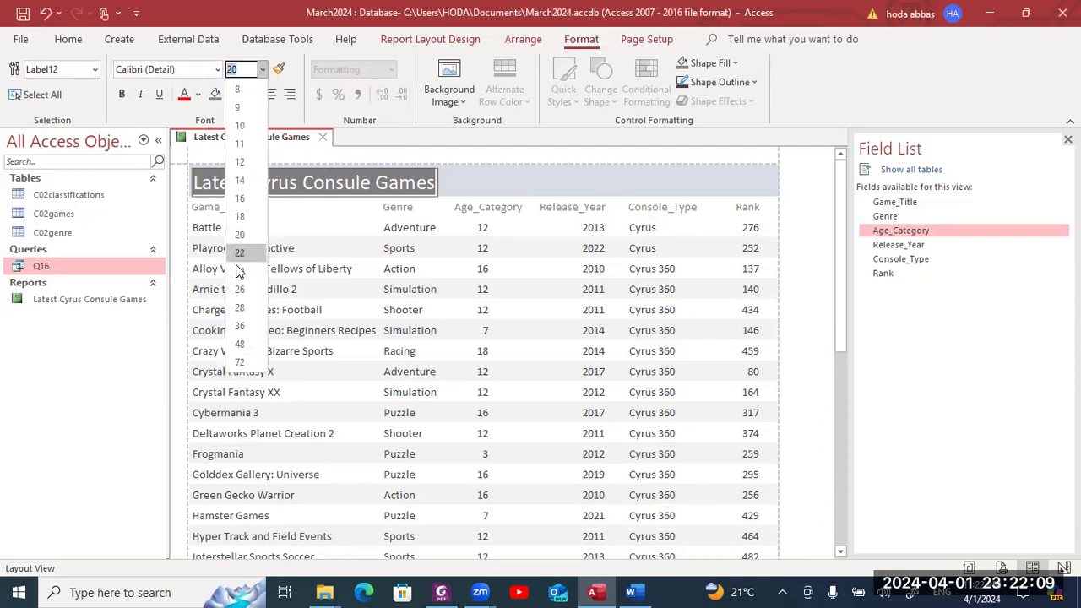
{"action": "left_click", "coordinate": [240, 268]}
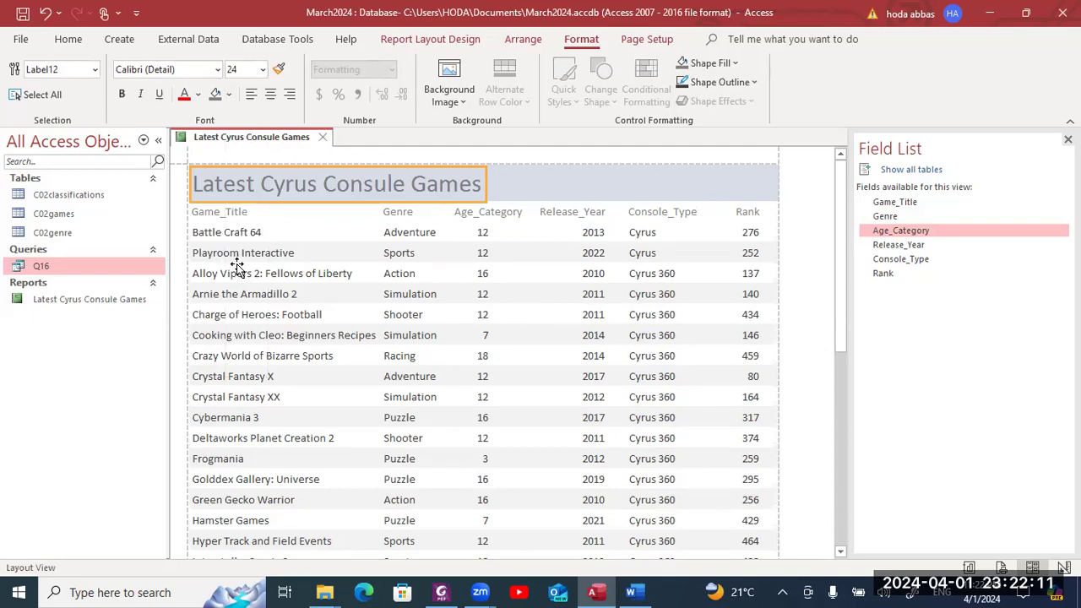
{"action": "left_click", "coordinate": [121, 94]}
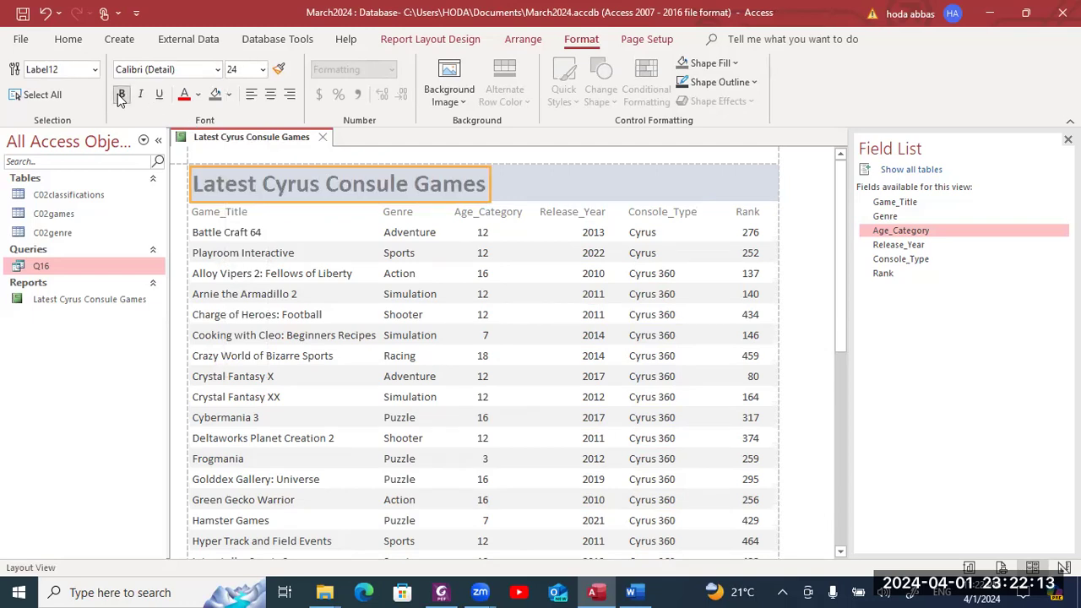
{"action": "left_click", "coordinate": [198, 97]}
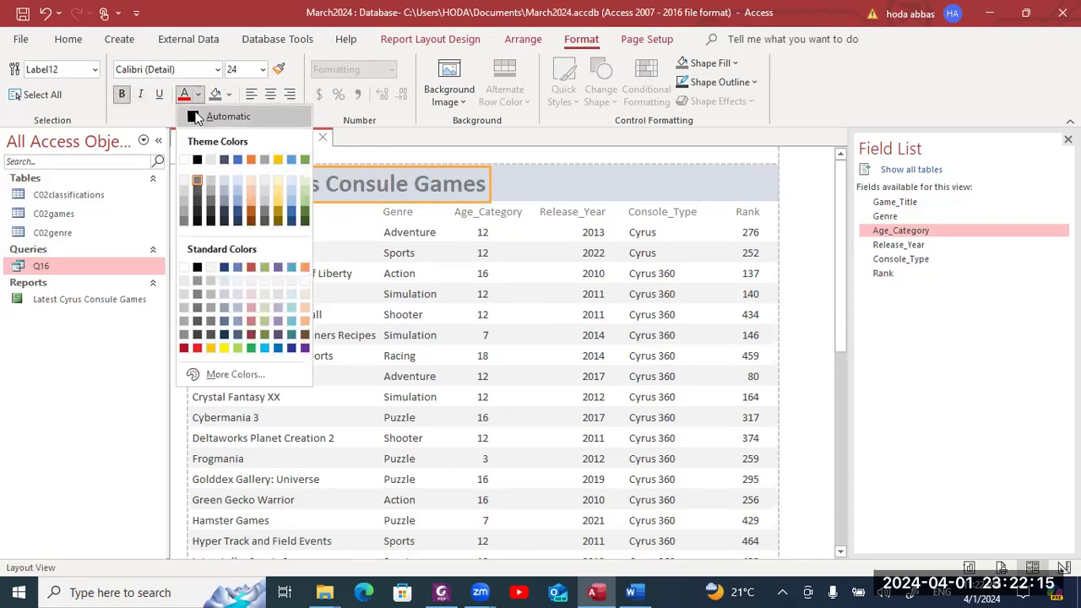
{"action": "left_click", "coordinate": [196, 114]}
{"action": "left_click", "coordinate": [571, 187]}
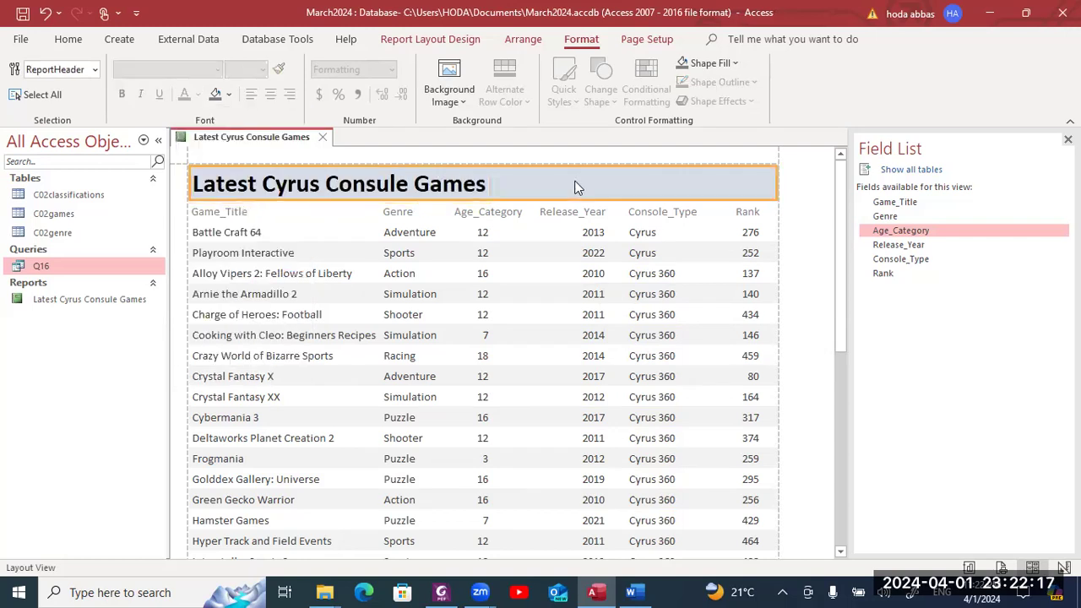
{"action": "key", "text": "alt+Tab"}
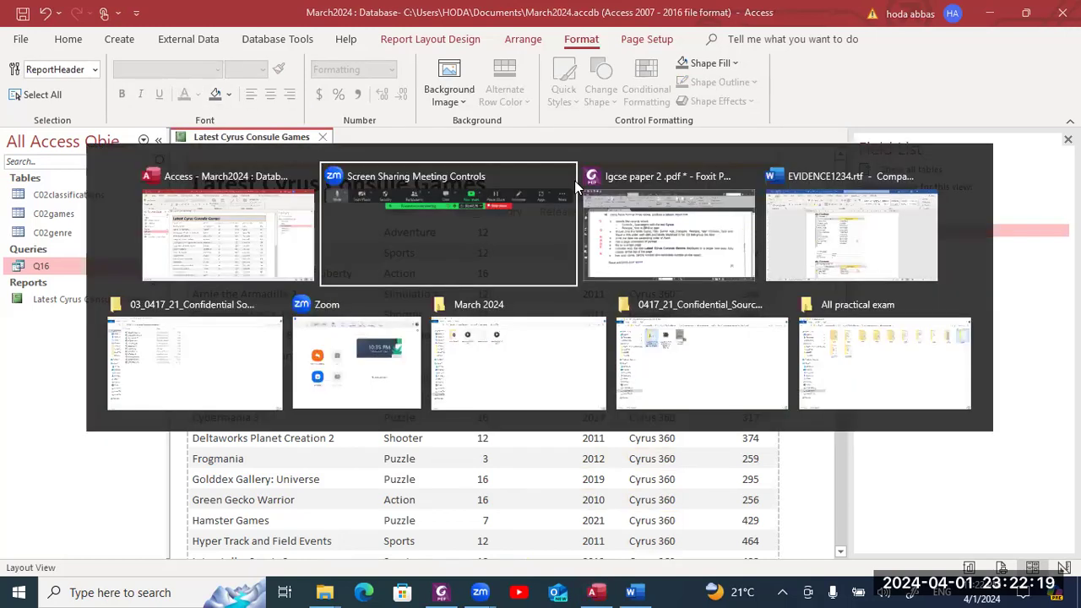
{"action": "key", "text": "shift+Tab"}
{"action": "key", "text": "shift+Tab"}
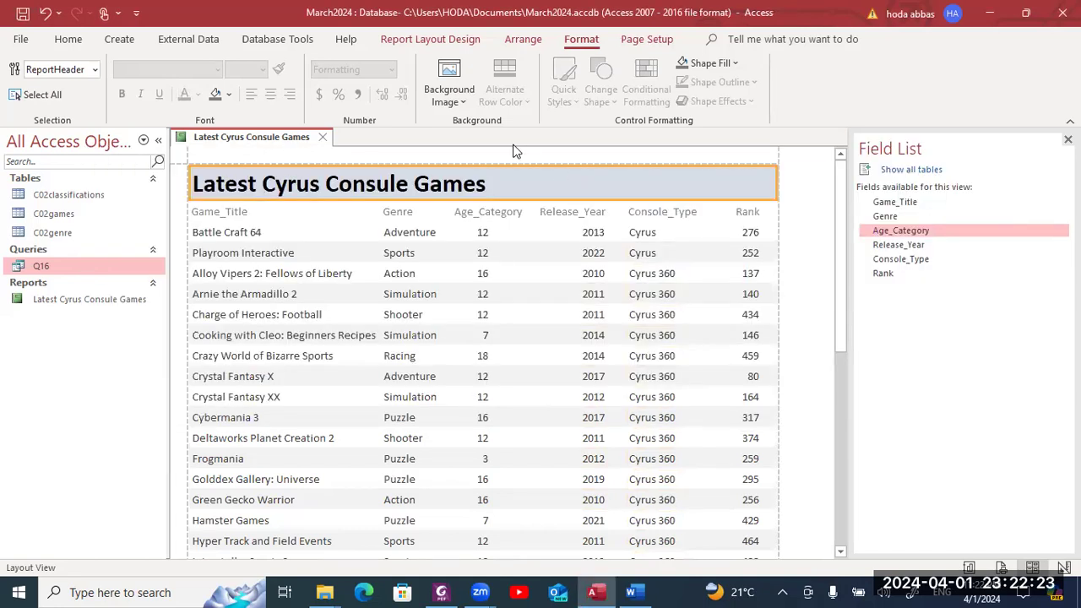
- Open the report in Print Preview to confirm it fits on one page
{"action": "right_click", "coordinate": [286, 139]}
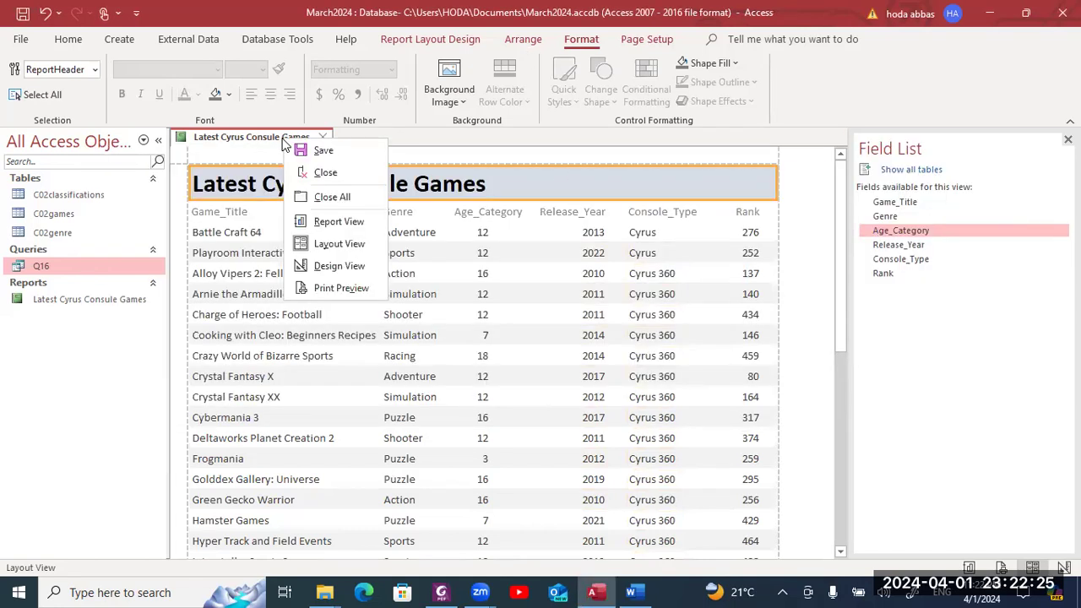
{"action": "left_click", "coordinate": [342, 288]}
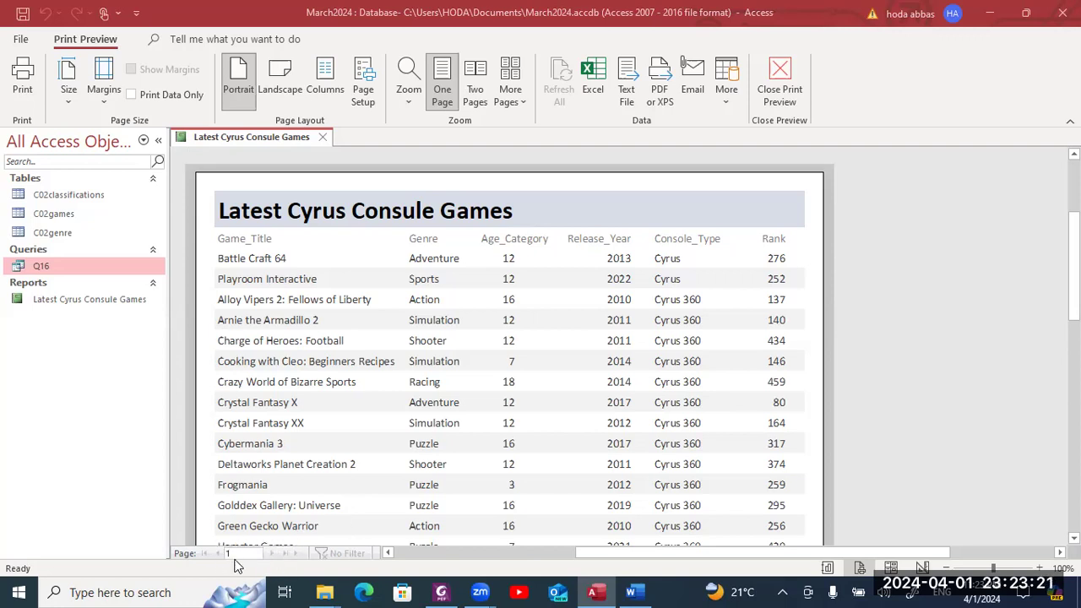
{"action": "type", "text": "1"}
- Switch to the exam PDF and scroll down to question 17
{"action": "key", "text": "alt+Tab"}
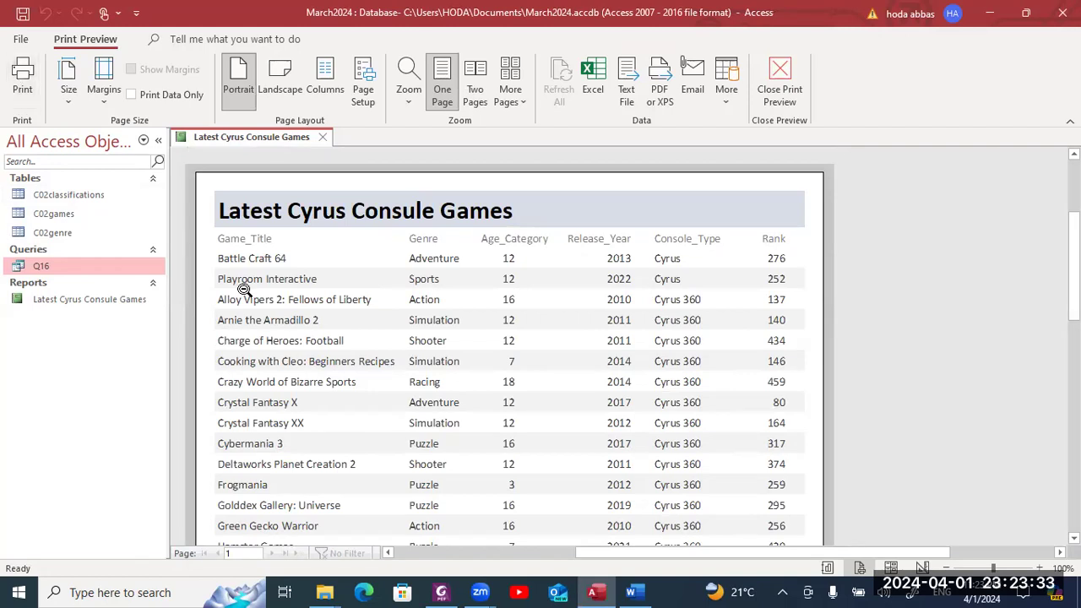
{"action": "left_click_drag", "start_coordinate": [1074, 267], "coordinate": [1073, 411]}
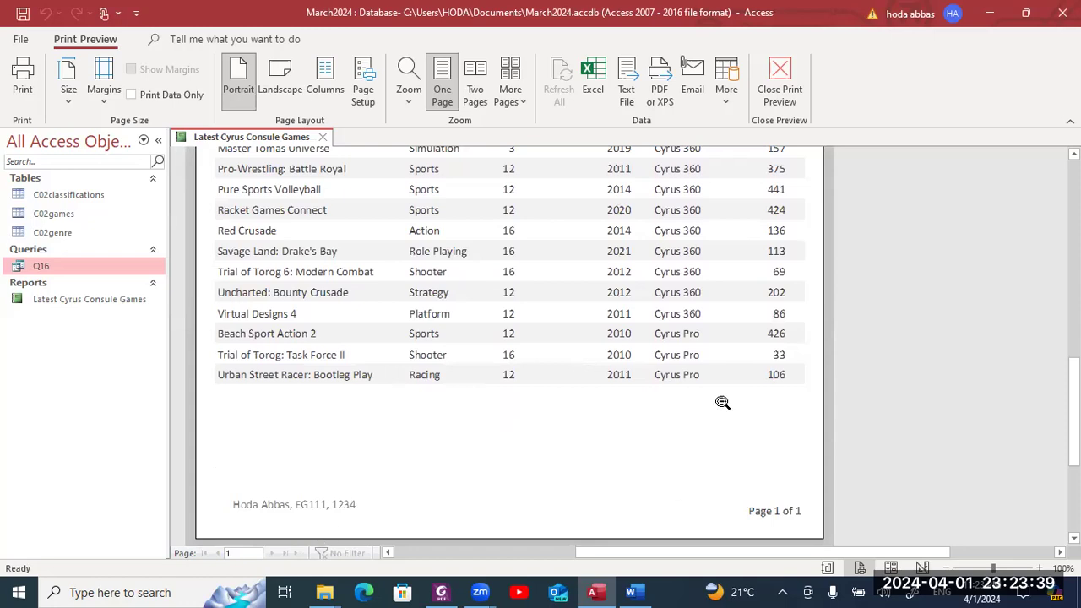
{"action": "key", "text": "alt+Tab"}
{"action": "key", "text": "alt+Tab"}
{"action": "scroll", "coordinate": [715, 402], "scroll_direction": "down", "scroll_amount": 6}
{"action": "scroll", "coordinate": [715, 402], "scroll_direction": "down", "scroll_amount": 7}
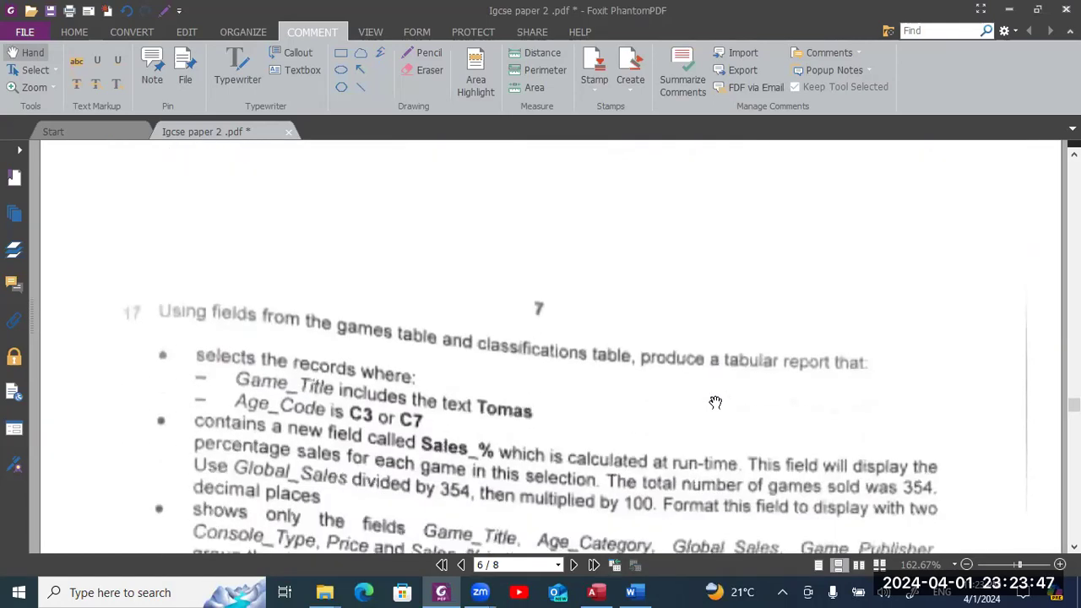
- Scroll through question 17's requirements in the PDF, then return to the Access print preview
{"action": "scroll", "coordinate": [715, 402], "scroll_direction": "down", "scroll_amount": 1}
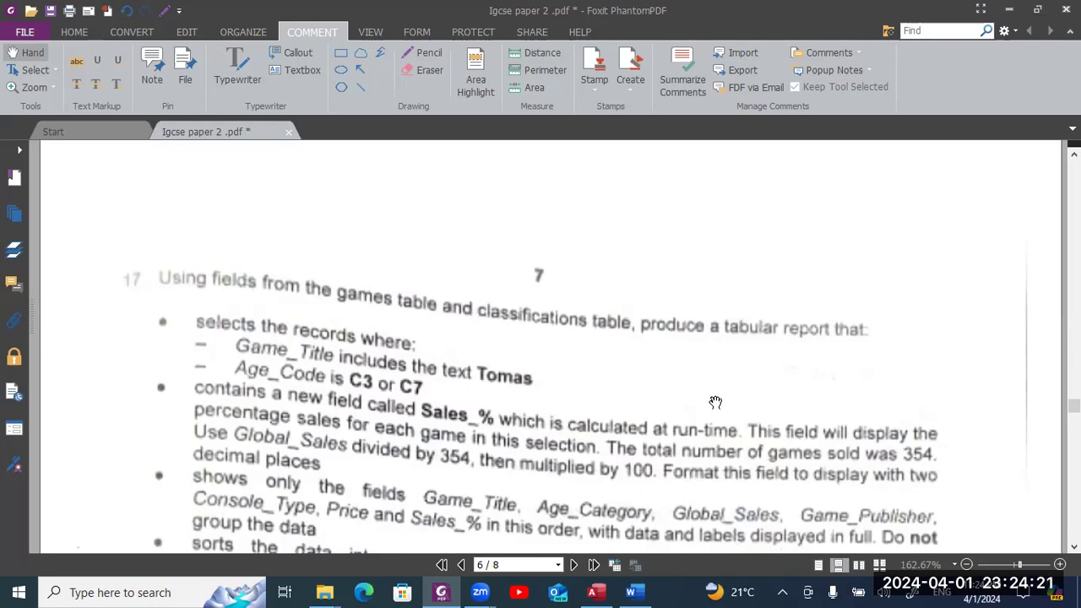
{"action": "scroll", "coordinate": [715, 402], "scroll_direction": "down", "scroll_amount": 3}
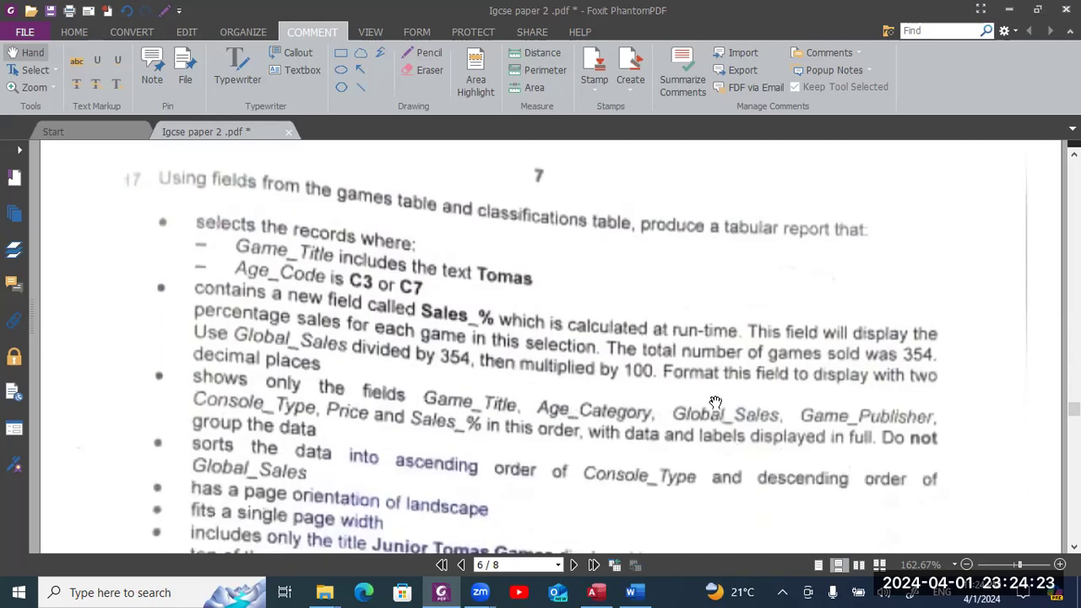
{"action": "key", "text": "alt+Tab"}
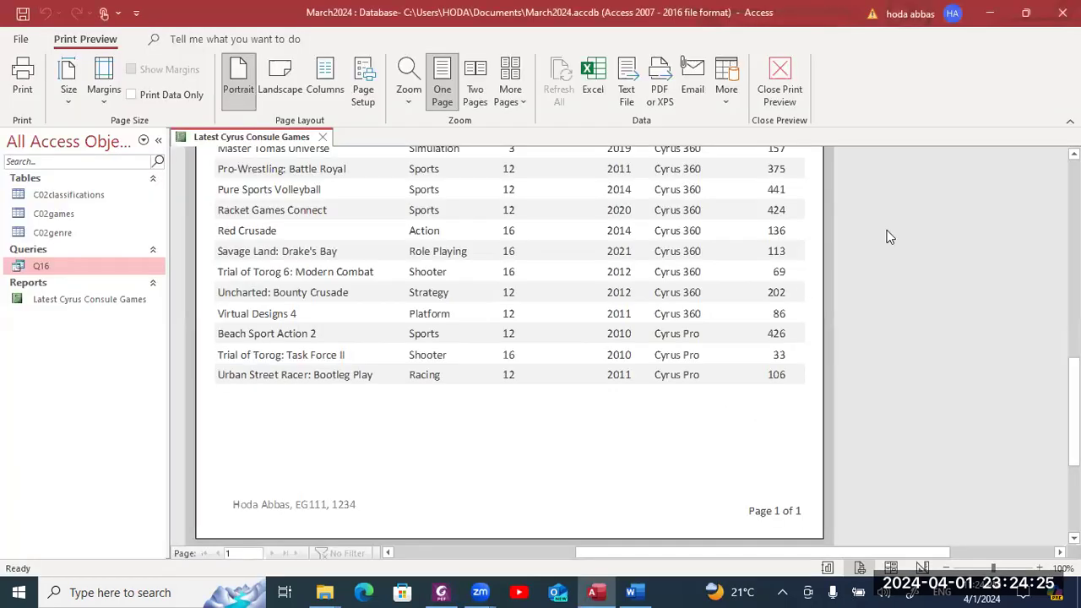
- Close Print Preview and the Field List, then save and close the report
{"action": "left_click", "coordinate": [782, 83]}
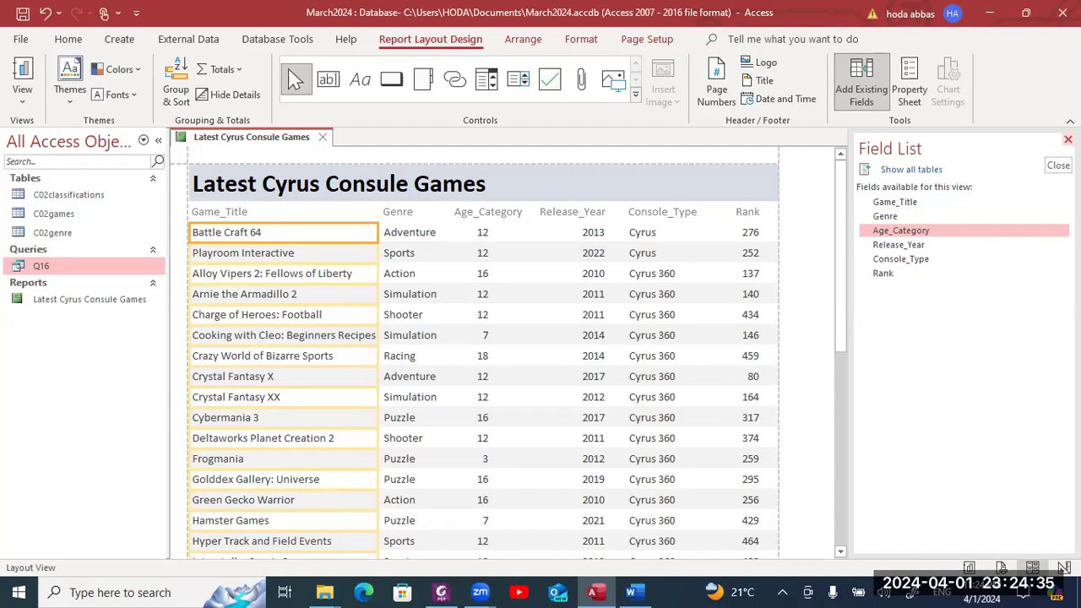
{"action": "left_click", "coordinate": [1068, 139]}
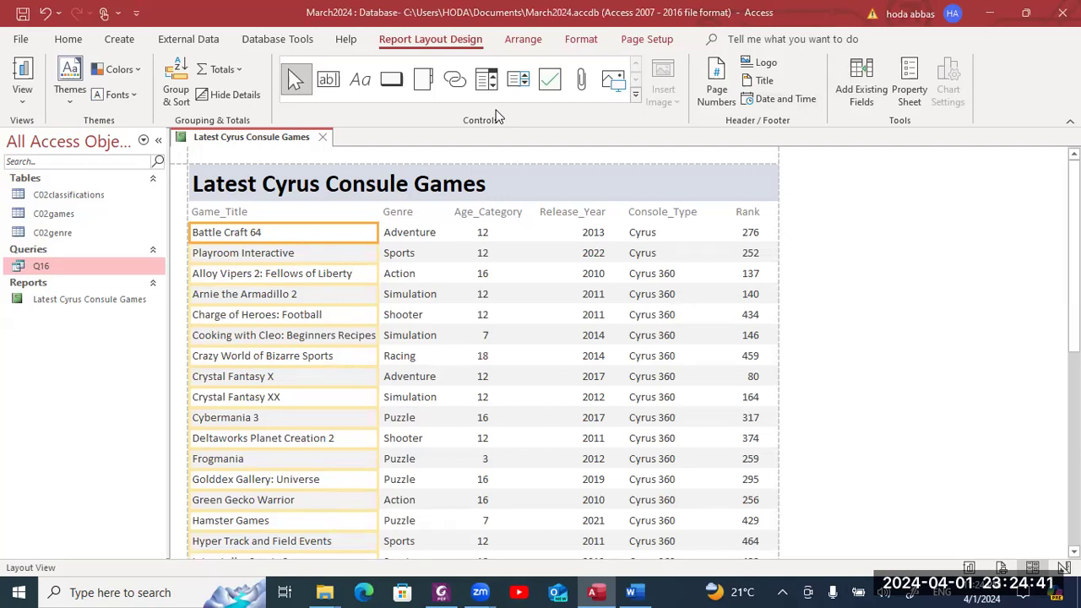
{"action": "right_click", "coordinate": [257, 145]}
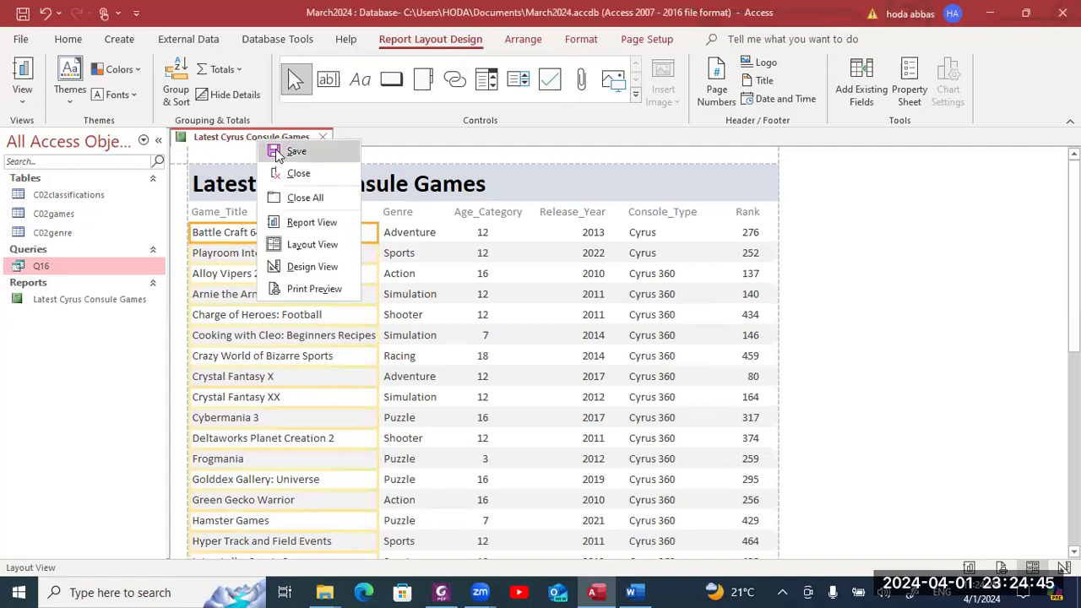
{"action": "left_click", "coordinate": [277, 154]}
{"action": "right_click", "coordinate": [265, 146]}
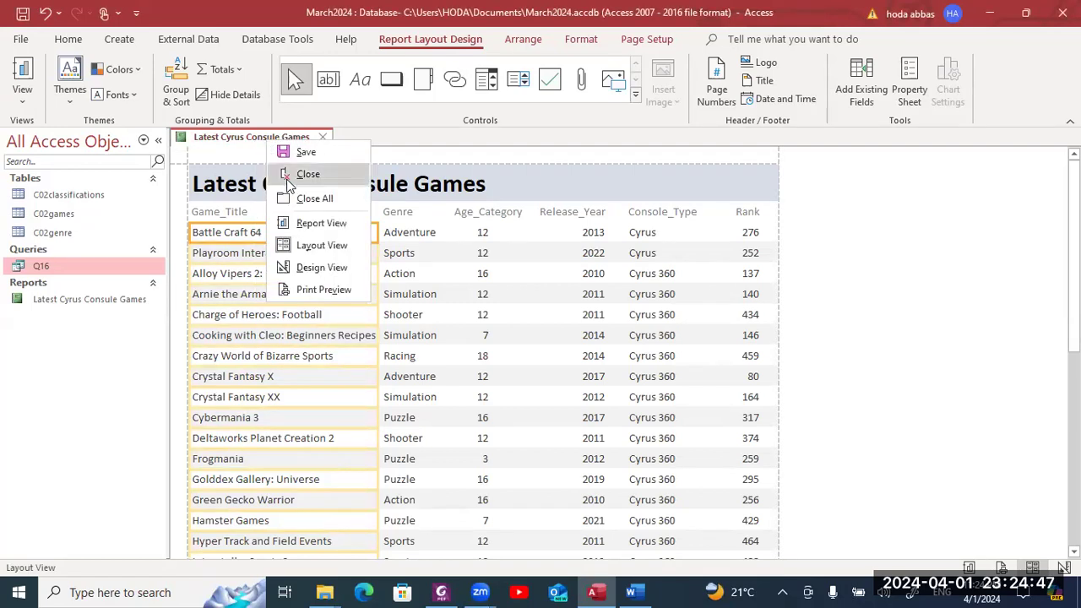
{"action": "left_click", "coordinate": [287, 176]}
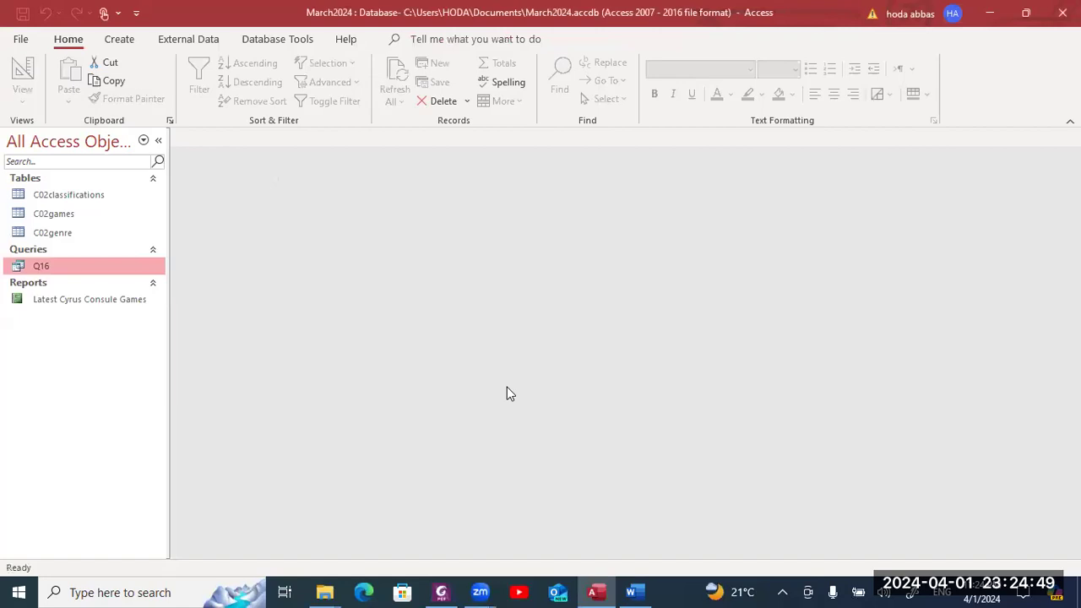
{"action": "left_click", "coordinate": [120, 39]}
{"action": "key", "text": "alt+Tab"}
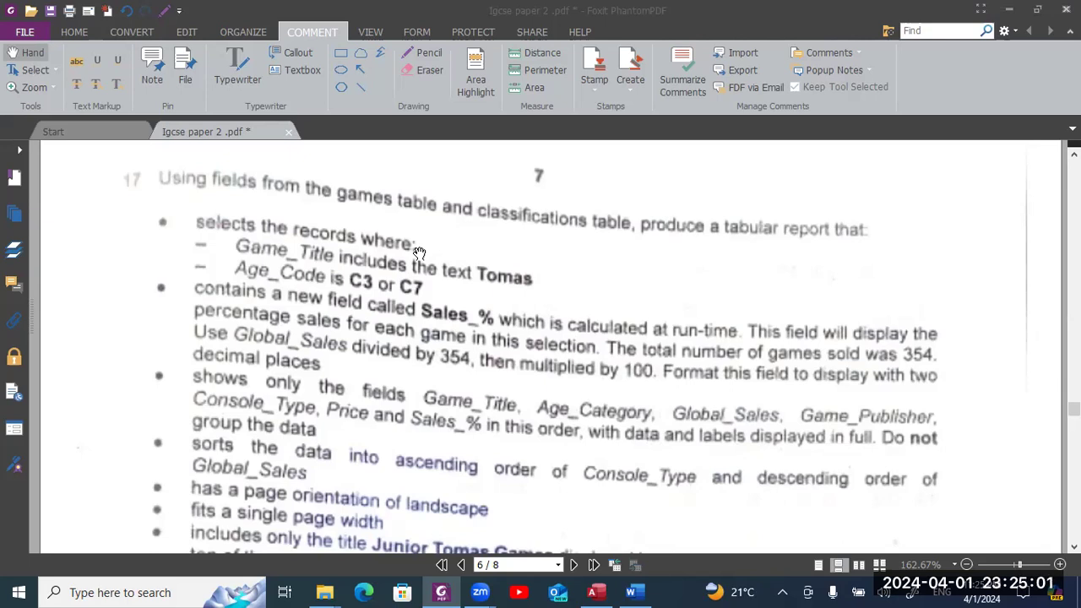
{"action": "key", "text": "alt+Tab"}
{"action": "key", "text": "Tab"}
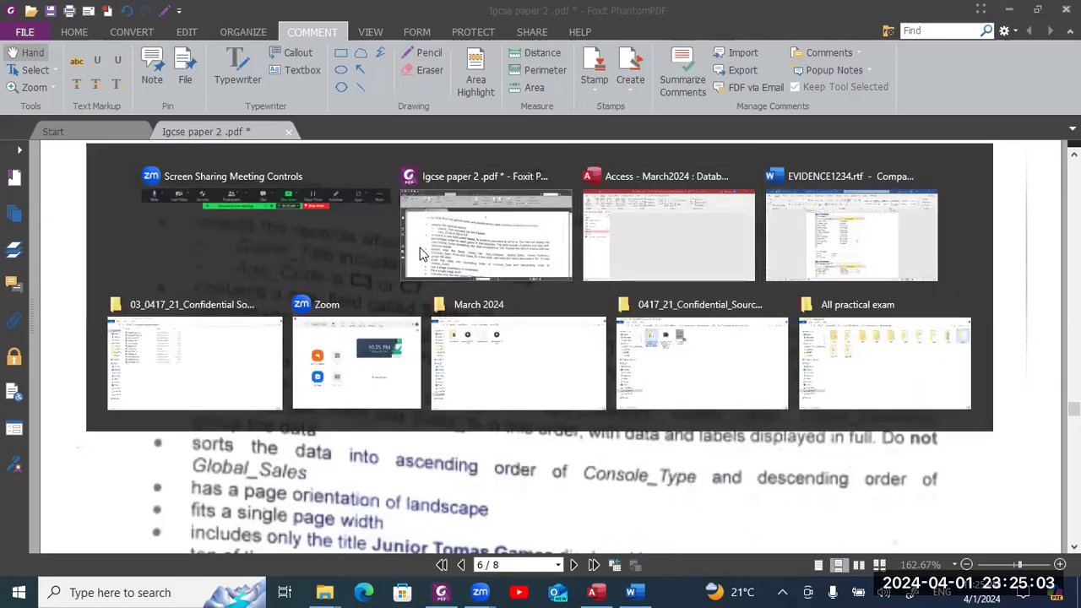
{"action": "key", "text": "alt+Tab"}
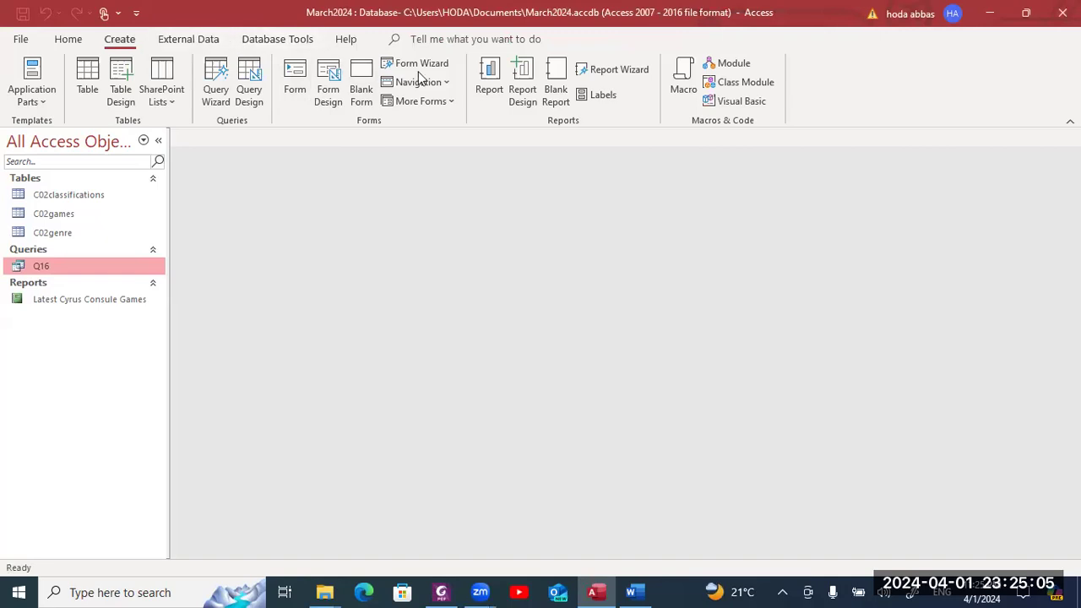
- Create a new Query Design and close the Add Tables pane without adding tables
{"action": "left_click", "coordinate": [262, 102]}
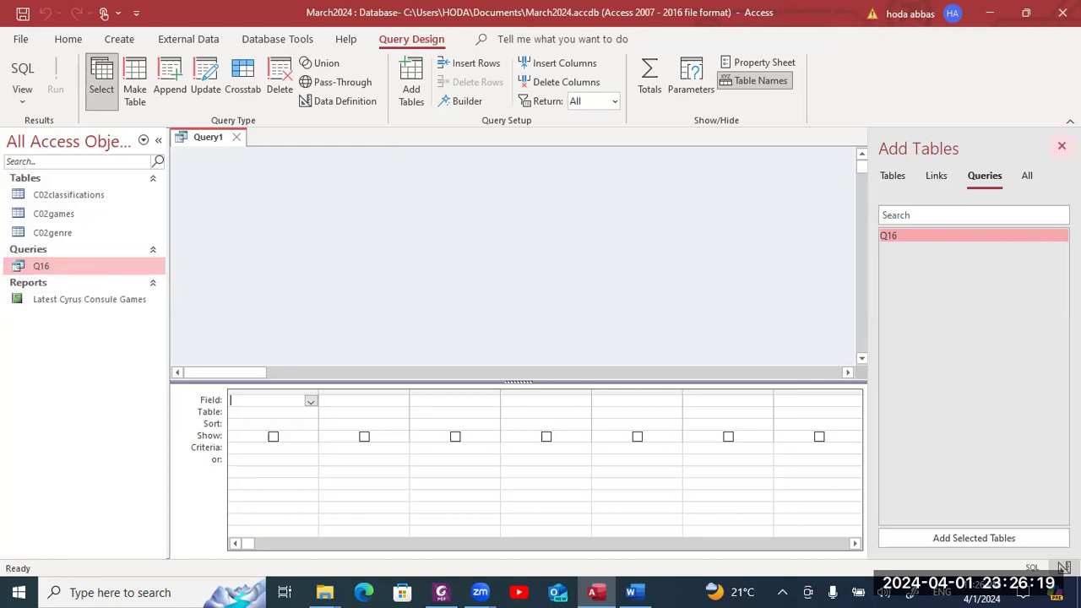
{"action": "left_click", "coordinate": [1062, 146]}
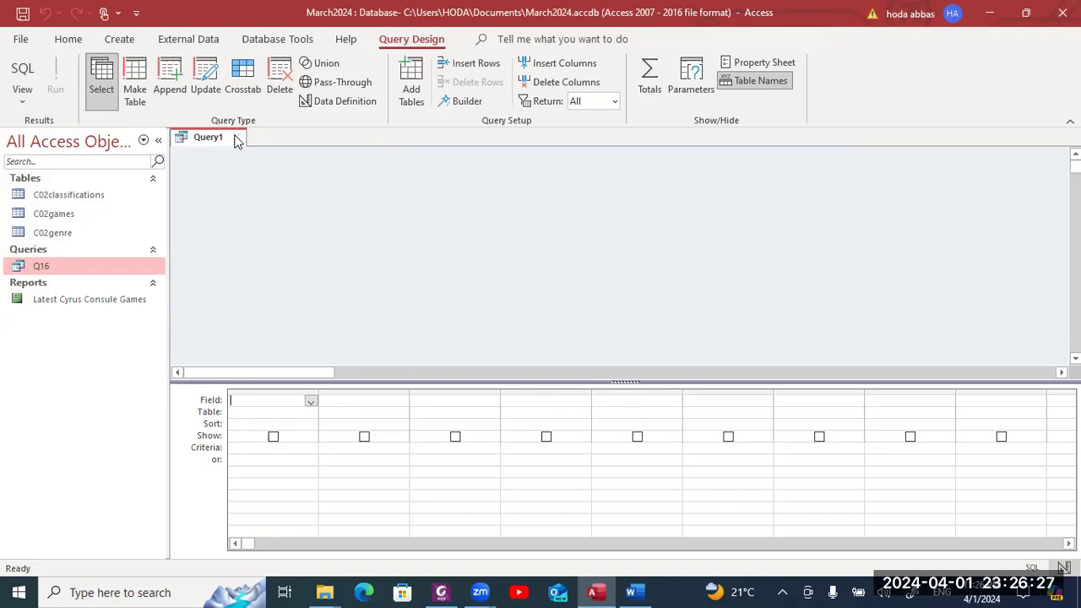
- Discard the empty Query1 and start a fresh query in Query Design
{"action": "left_click", "coordinate": [239, 139]}
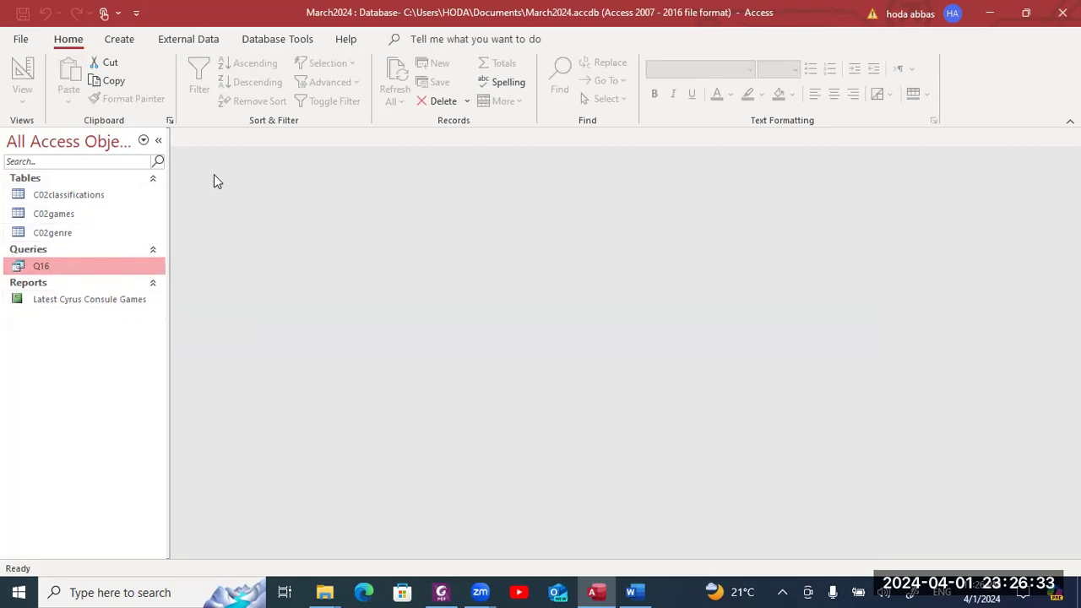
{"action": "left_click", "coordinate": [104, 233]}
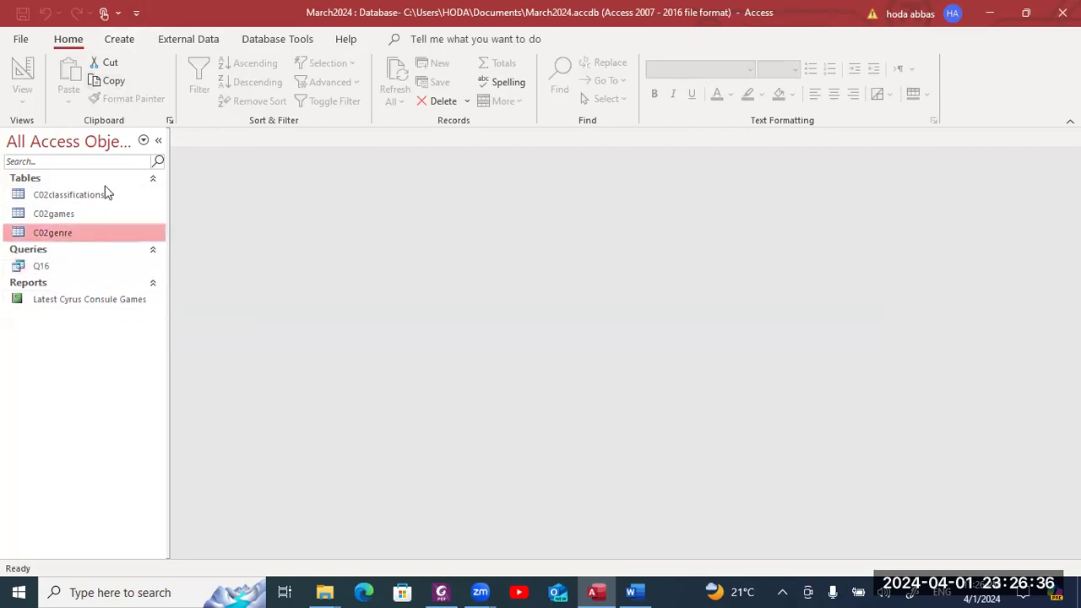
{"action": "left_click", "coordinate": [125, 42]}
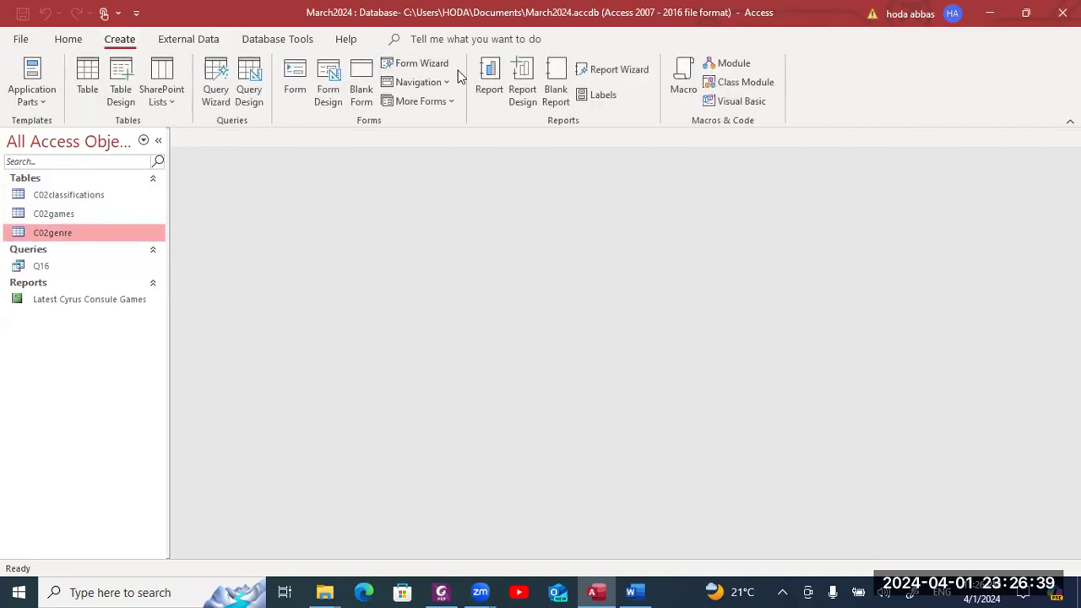
{"action": "left_click", "coordinate": [250, 94]}
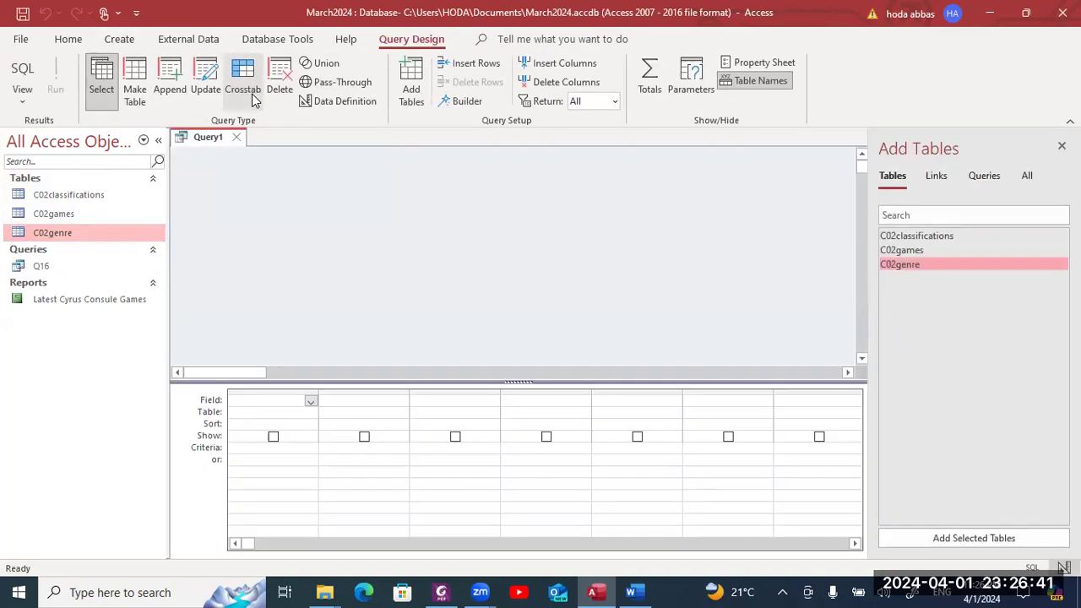
- Add the C02classifications and C02games tables, enlarge C02games, and return to the PDF
{"action": "left_click", "coordinate": [978, 243], "text": "shift"}
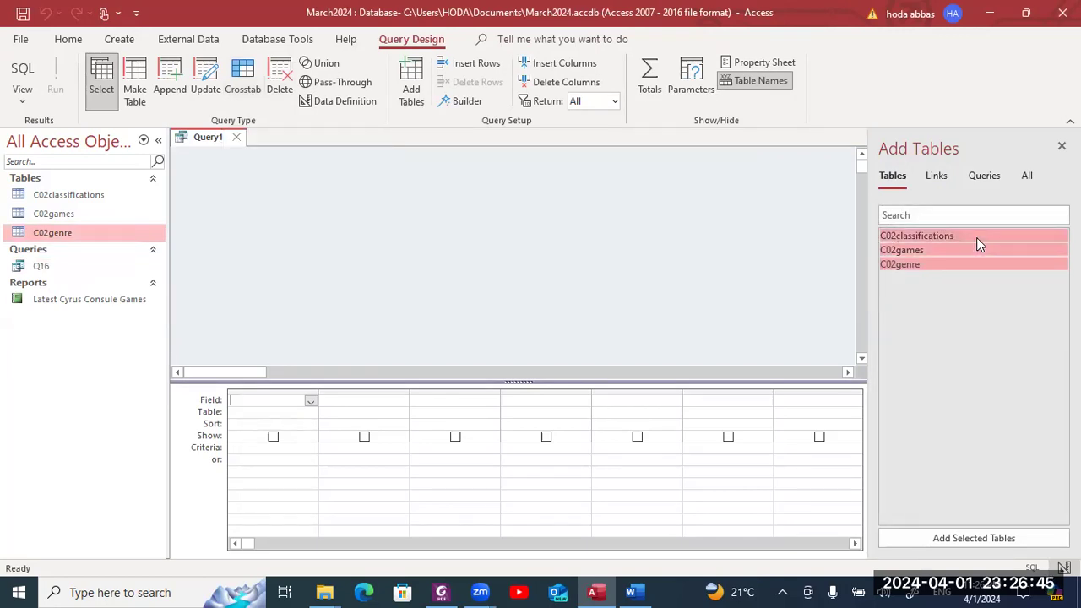
{"action": "left_click", "coordinate": [973, 248]}
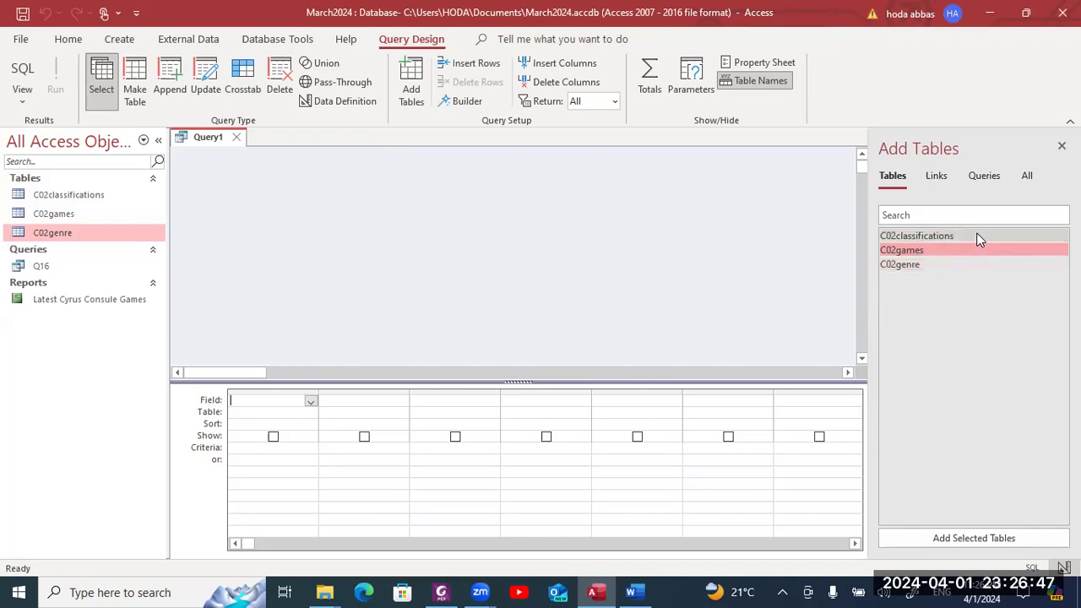
{"action": "left_click", "coordinate": [978, 238], "text": "shift"}
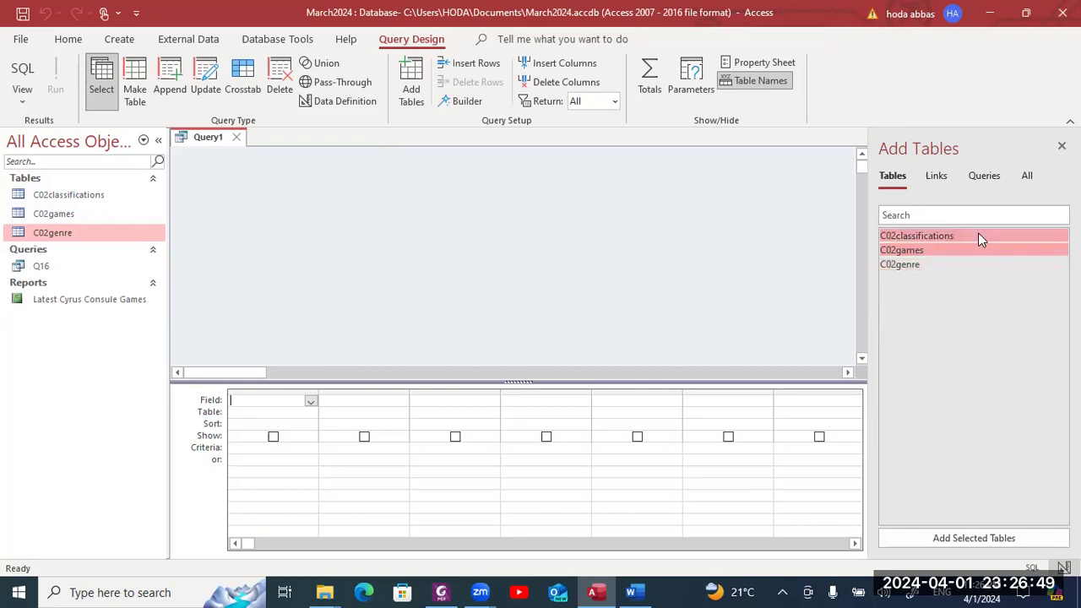
{"action": "key", "text": "alt+Tab"}
{"action": "key", "text": "alt+Tab"}
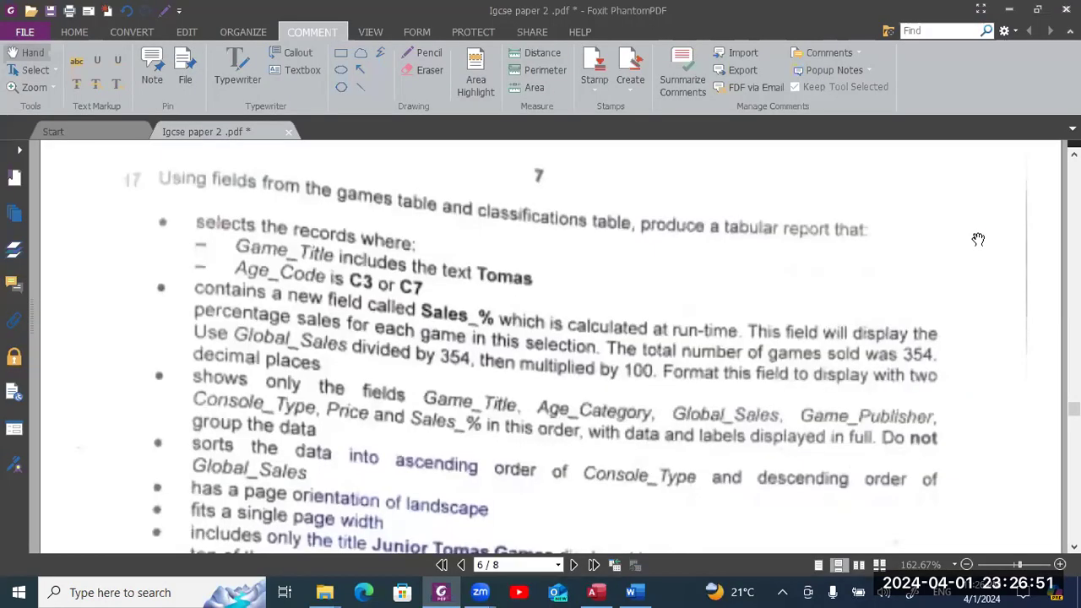
{"action": "key", "text": "alt+Tab"}
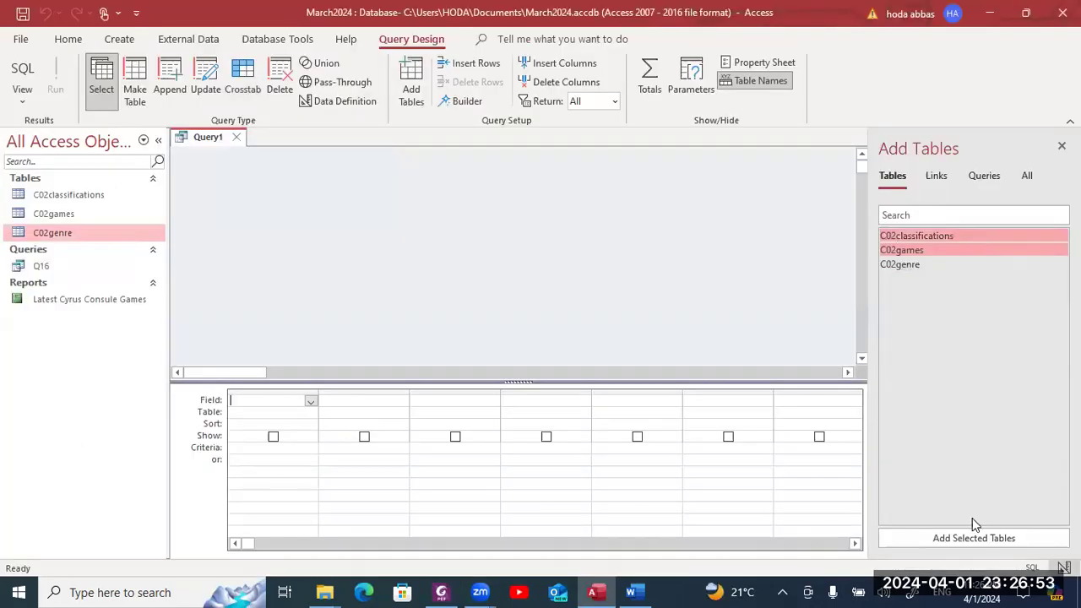
{"action": "left_click", "coordinate": [973, 537]}
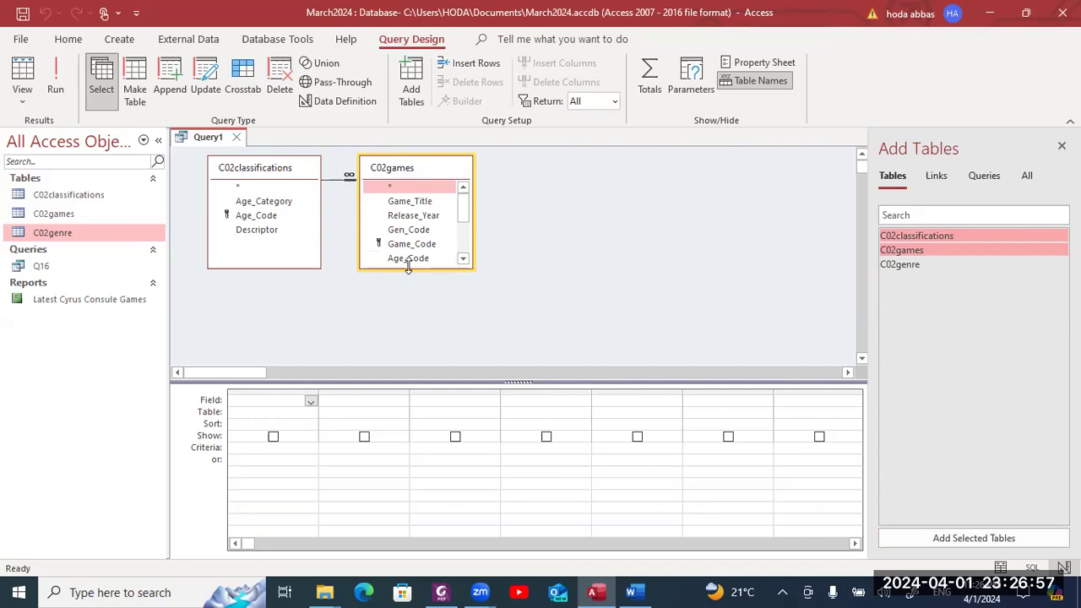
{"action": "left_click_drag", "start_coordinate": [408, 267], "coordinate": [412, 361]}
{"action": "left_click", "coordinate": [633, 285]}
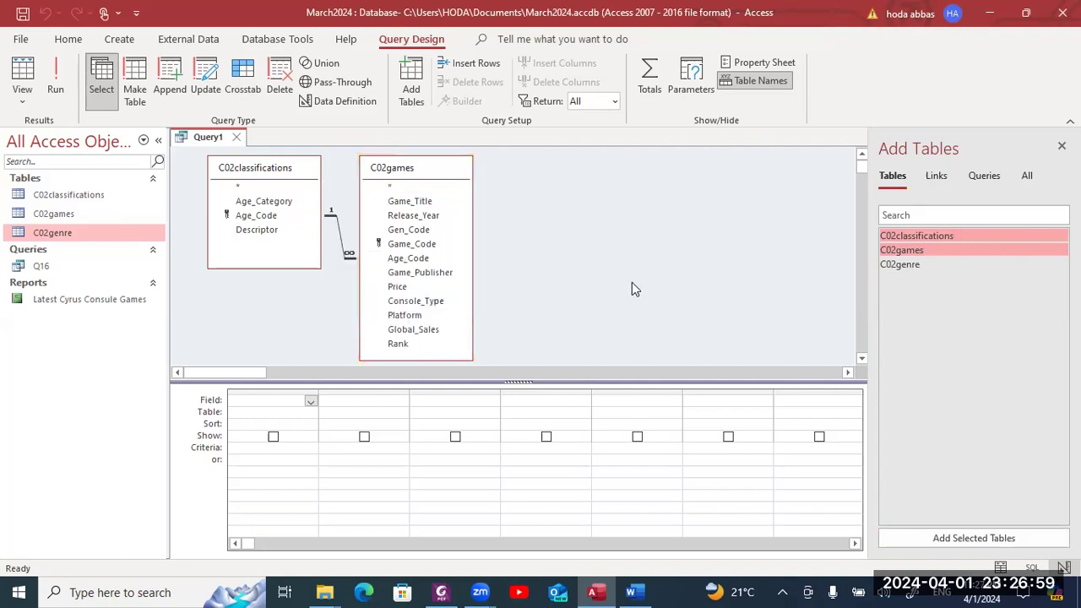
{"action": "key", "text": "alt+Tab"}
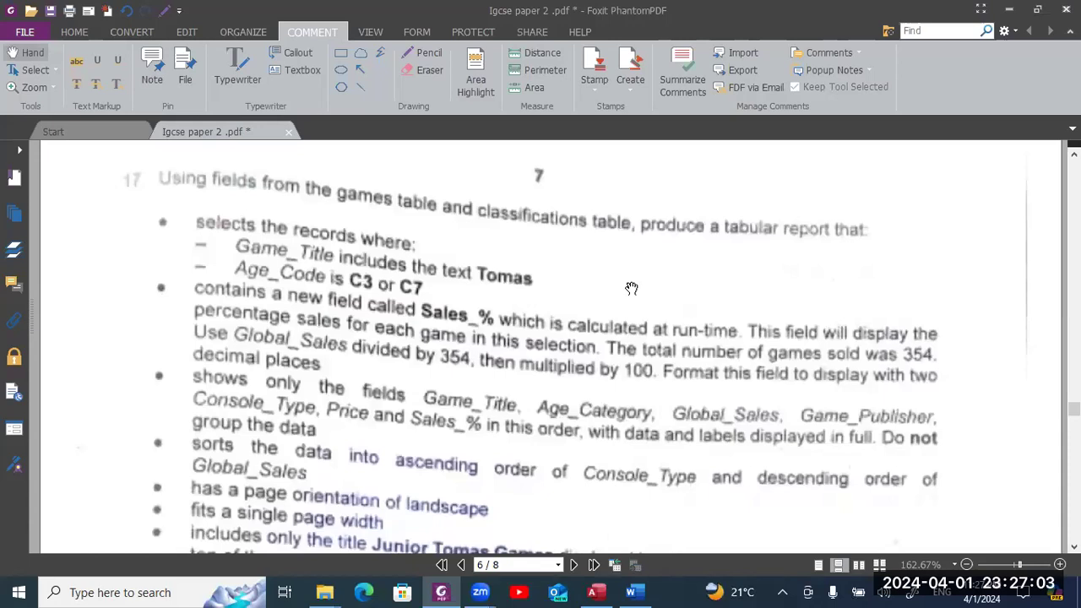
- Annotate question 17 with text notes 'Q', 'Criteria1 / Criteria2' and another 'Q' beside its bullets
{"action": "left_click", "coordinate": [237, 61]}
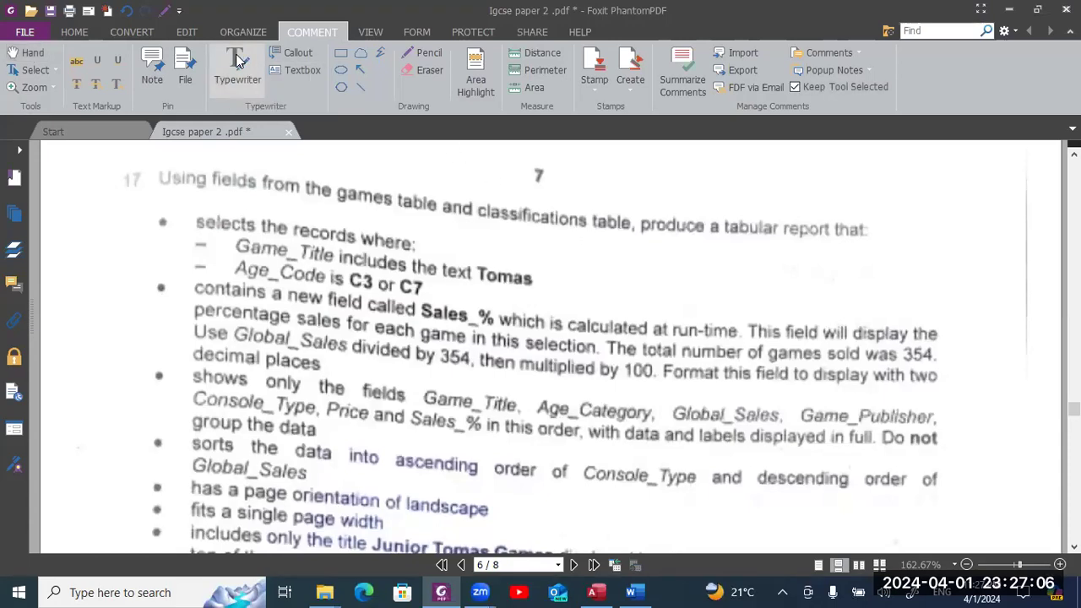
{"action": "left_click", "coordinate": [114, 222]}
{"action": "type", "text": "D"}
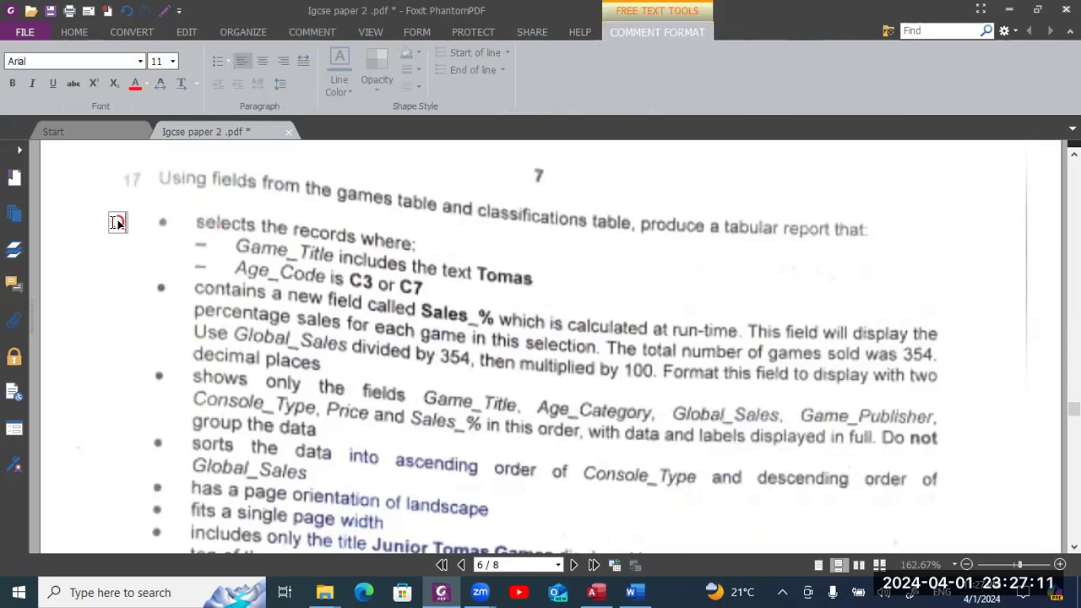
{"action": "left_click", "coordinate": [169, 242]}
{"action": "type", "text": "Cr"}
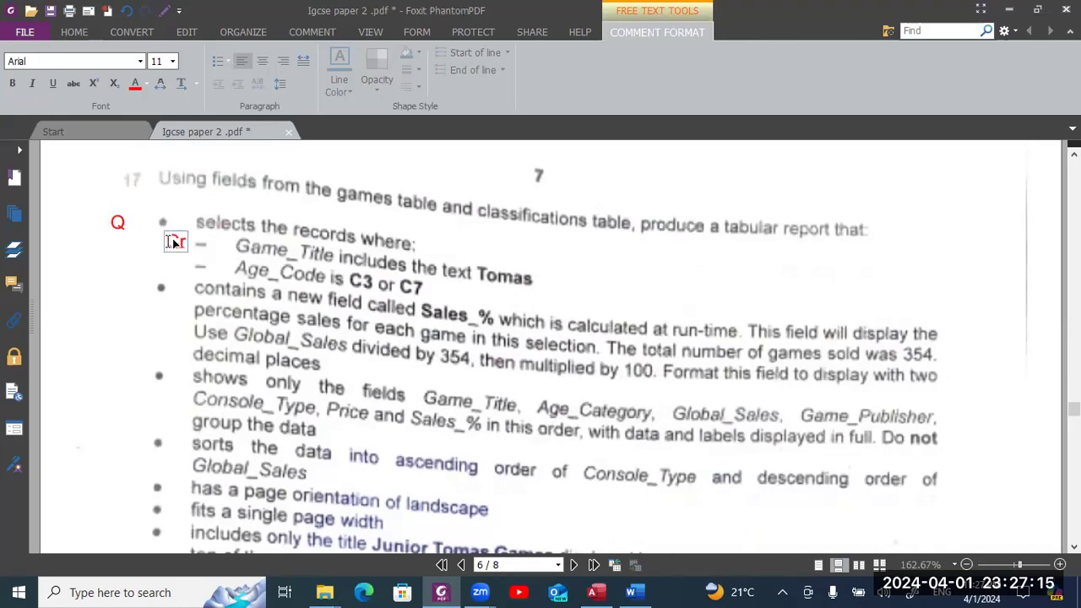
{"action": "type", "text": "iteria"}
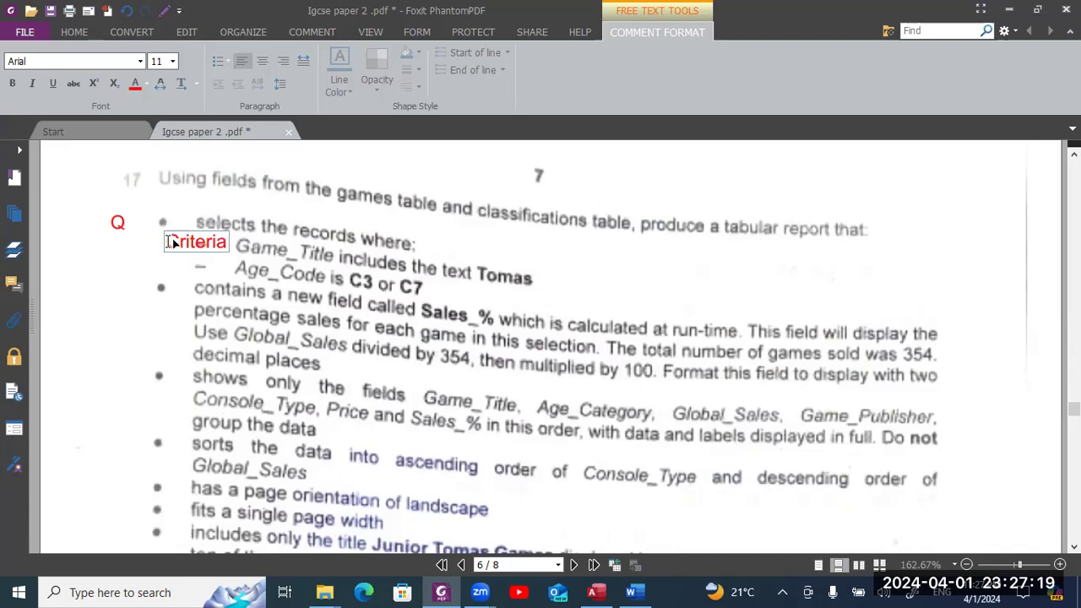
{"action": "type", "text": "1"}
{"action": "key", "text": "Return"}
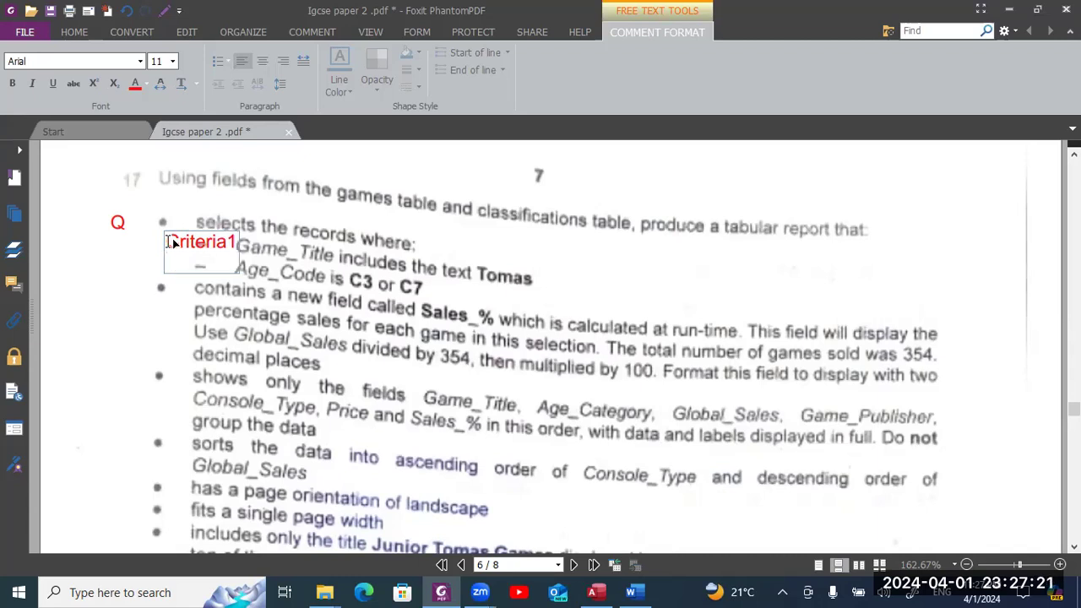
{"action": "type", "text": "Criteria"}
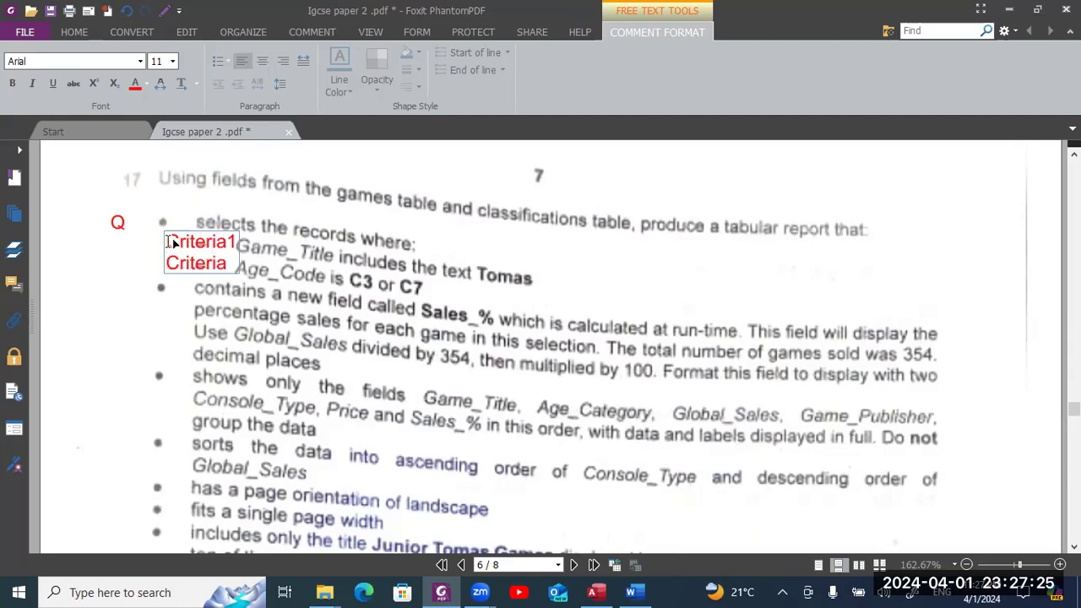
{"action": "type", "text": "1"}
{"action": "key", "text": "BackSpace"}
{"action": "type", "text": "2"}
{"action": "left_click", "coordinate": [115, 290]}
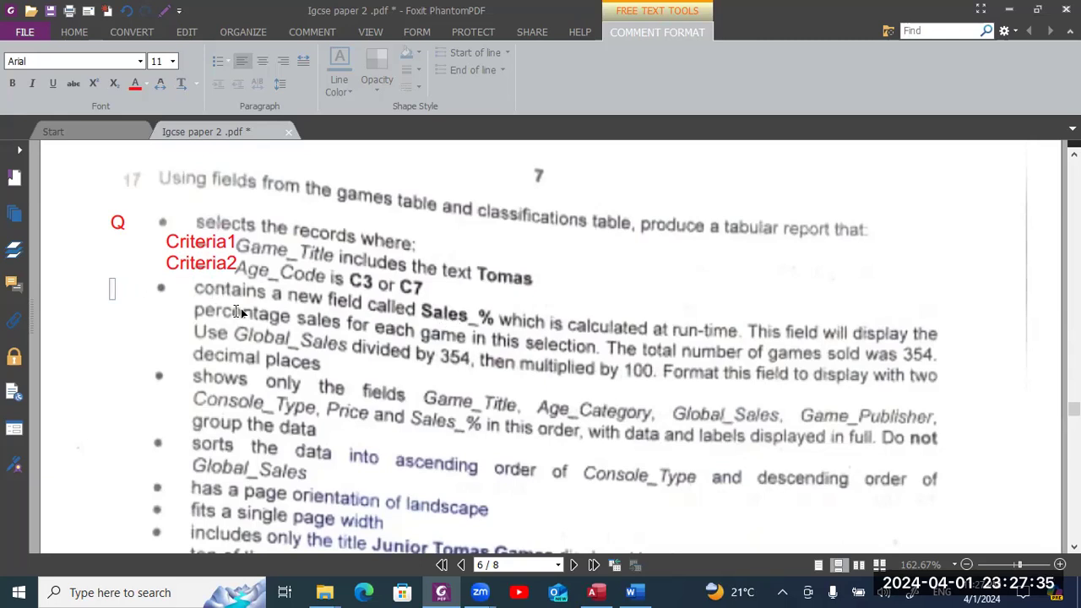
{"action": "type", "text": "Q"}
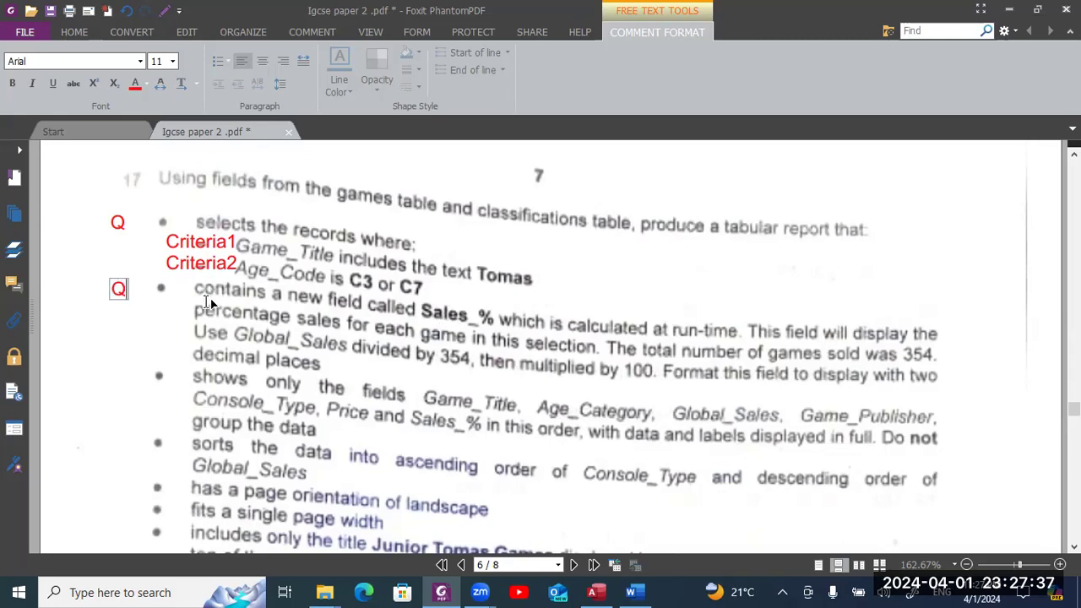
{"action": "left_click", "coordinate": [140, 310]}
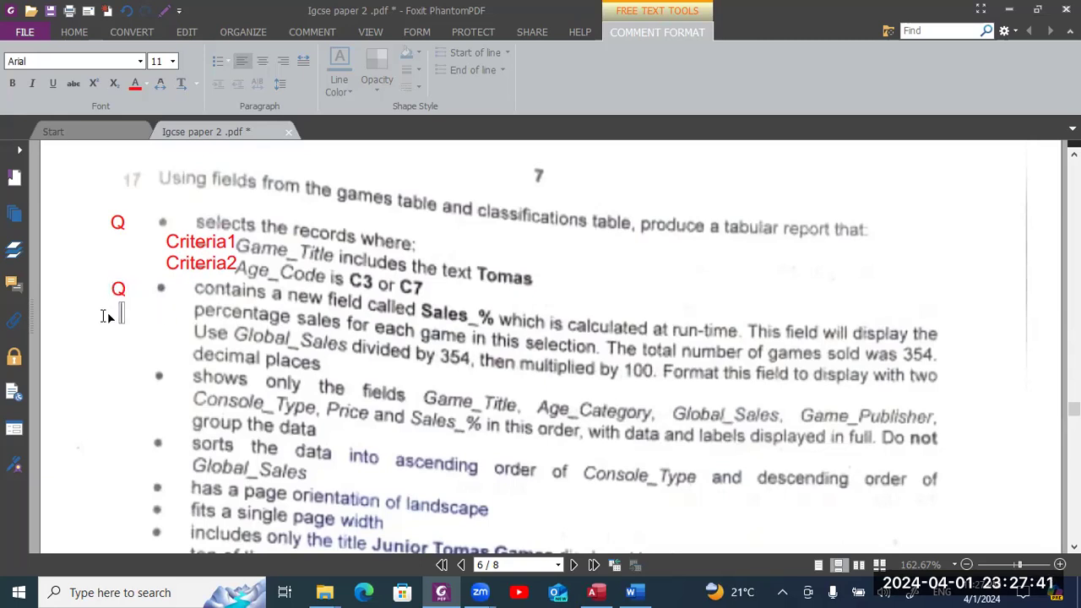
- Add a 'Calculation' note, move the notes into the margin, and mark the fields-to-show bullet 'Q'
{"action": "left_click", "coordinate": [106, 316]}
{"action": "type", "text": "Calc"}
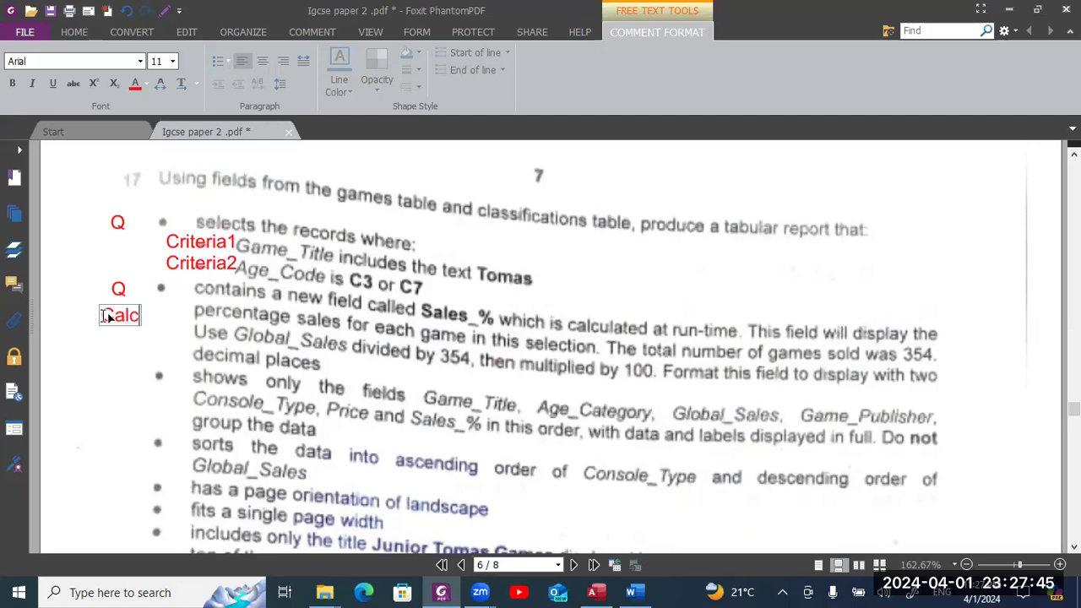
{"action": "type", "text": "ulation"}
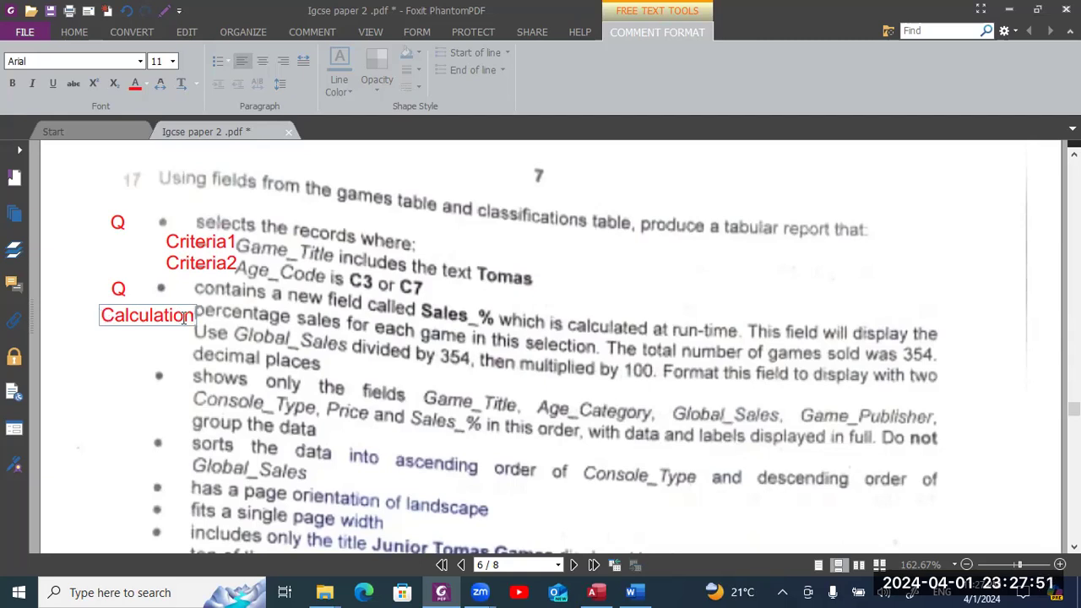
{"action": "left_click", "coordinate": [183, 255]}
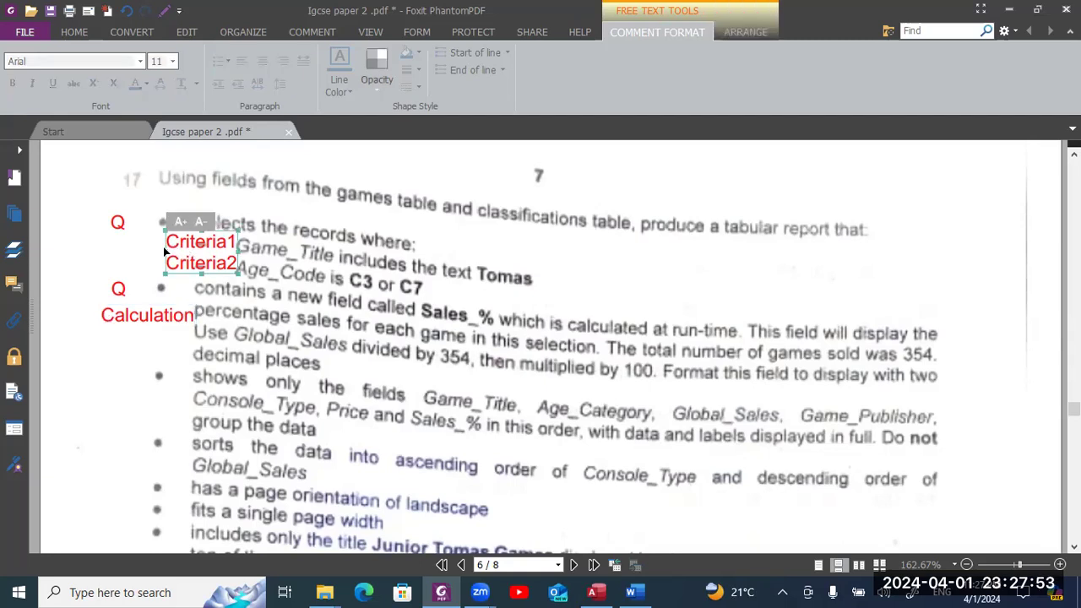
{"action": "left_click_drag", "start_coordinate": [166, 243], "coordinate": [127, 245]}
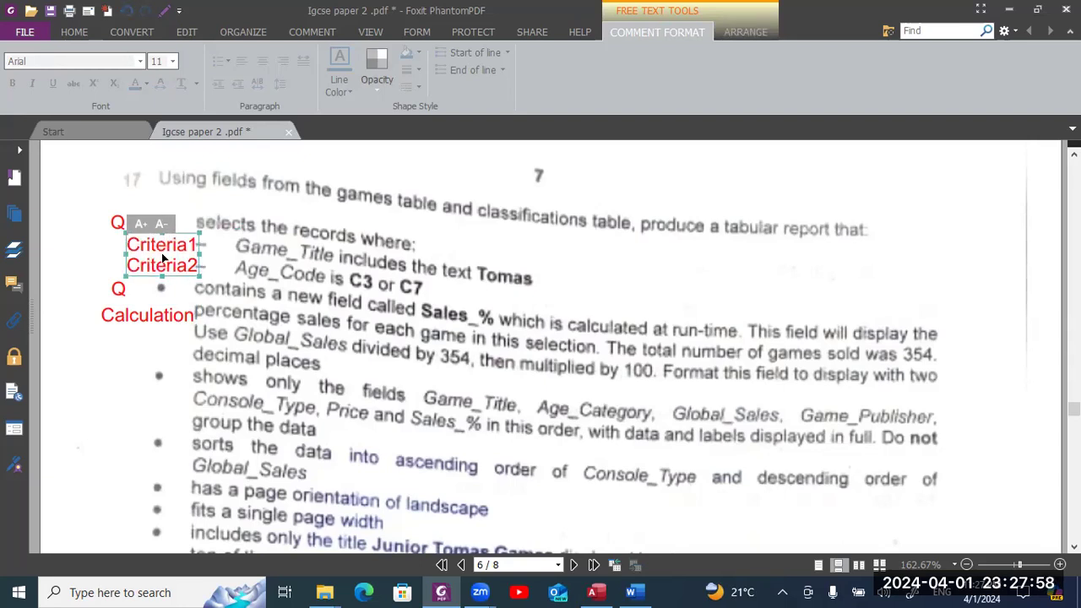
{"action": "left_click", "coordinate": [111, 322]}
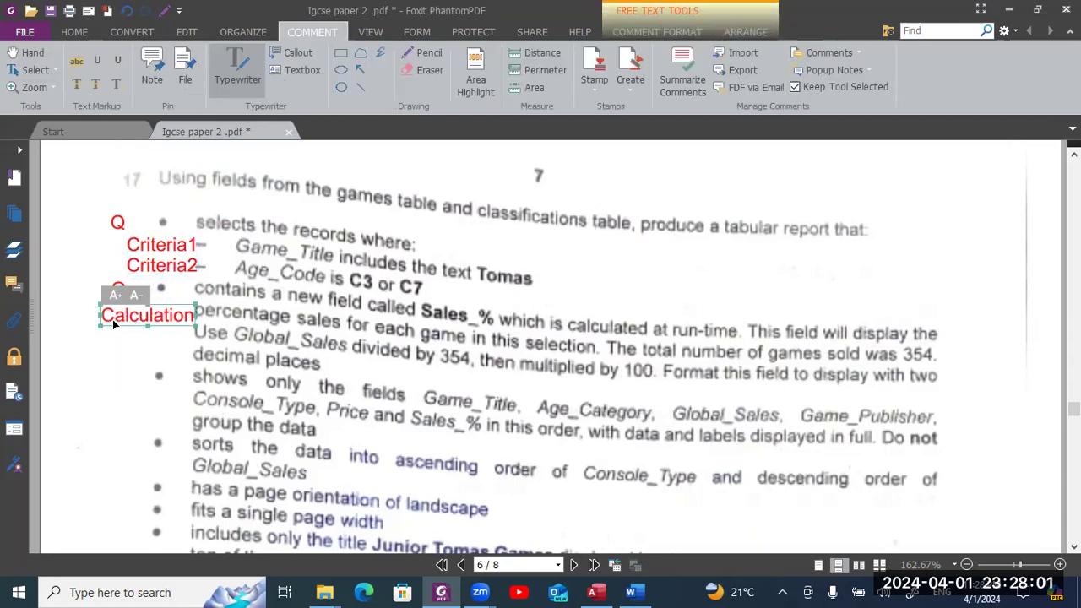
{"action": "left_click_drag", "start_coordinate": [108, 328], "coordinate": [89, 322]}
{"action": "left_click", "coordinate": [302, 334]}
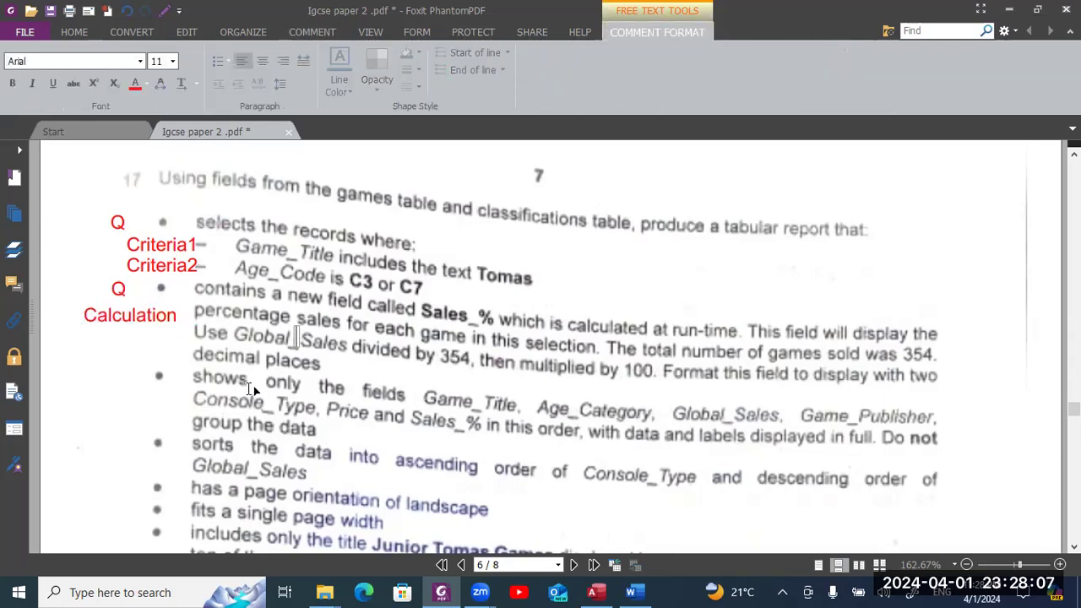
{"action": "left_click", "coordinate": [119, 370]}
{"action": "type", "text": "Q"}
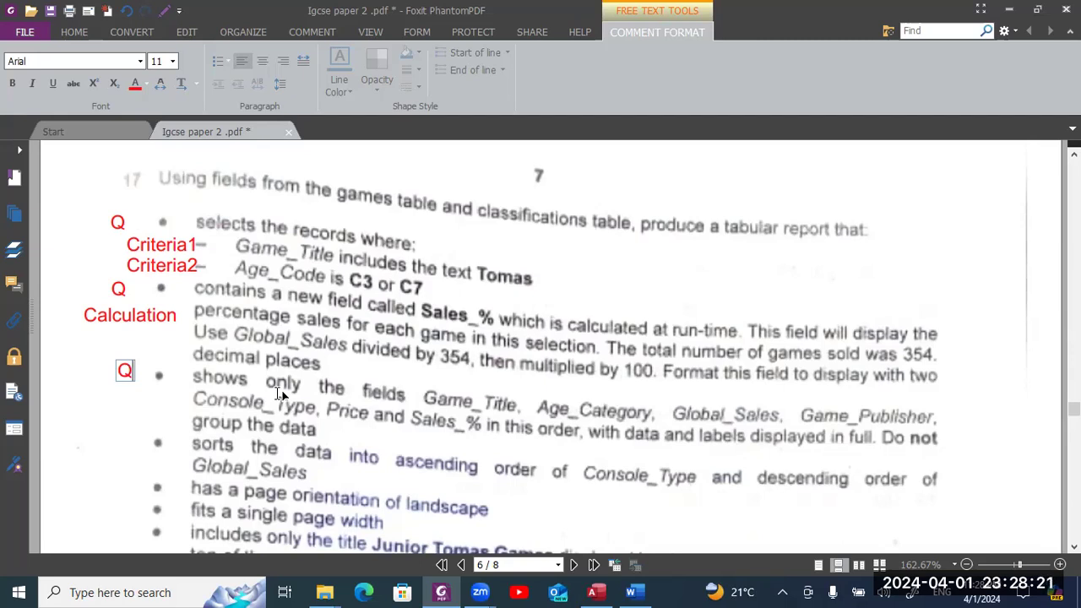
{"action": "key", "text": "alt+Tab"}
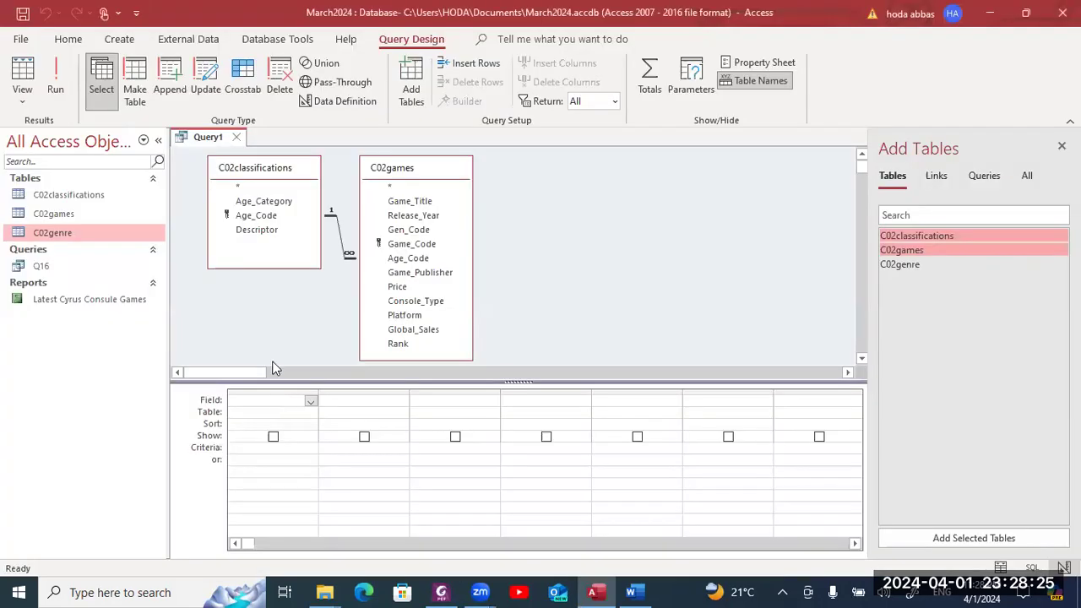
- Add Game_Title, Age_Category and Global_Sales as the first three query columns
{"action": "double_click", "coordinate": [400, 203]}
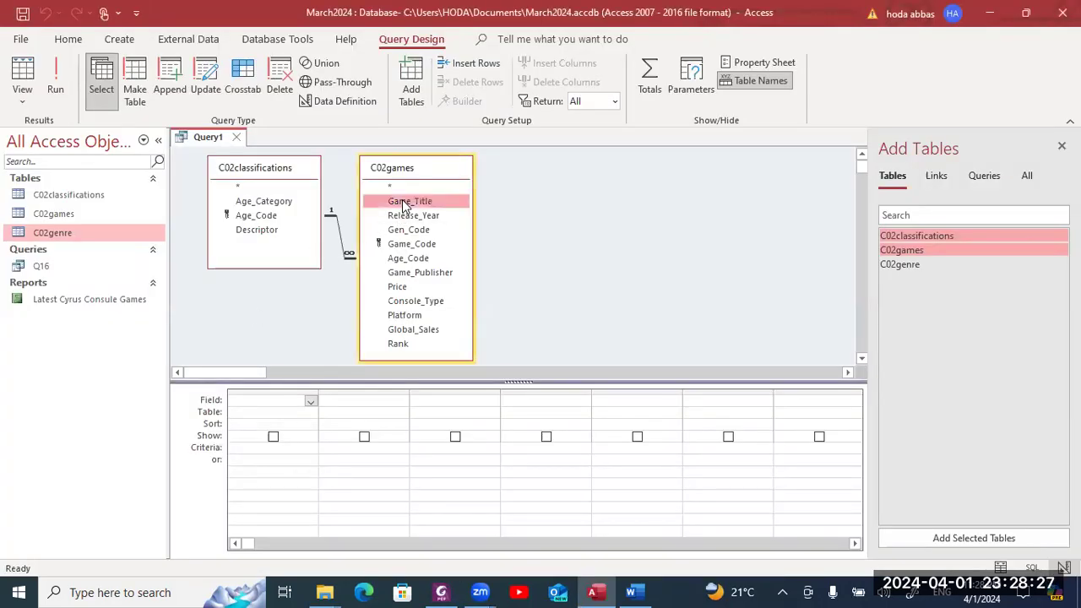
{"action": "double_click", "coordinate": [287, 203]}
{"action": "key", "text": "alt+Tab"}
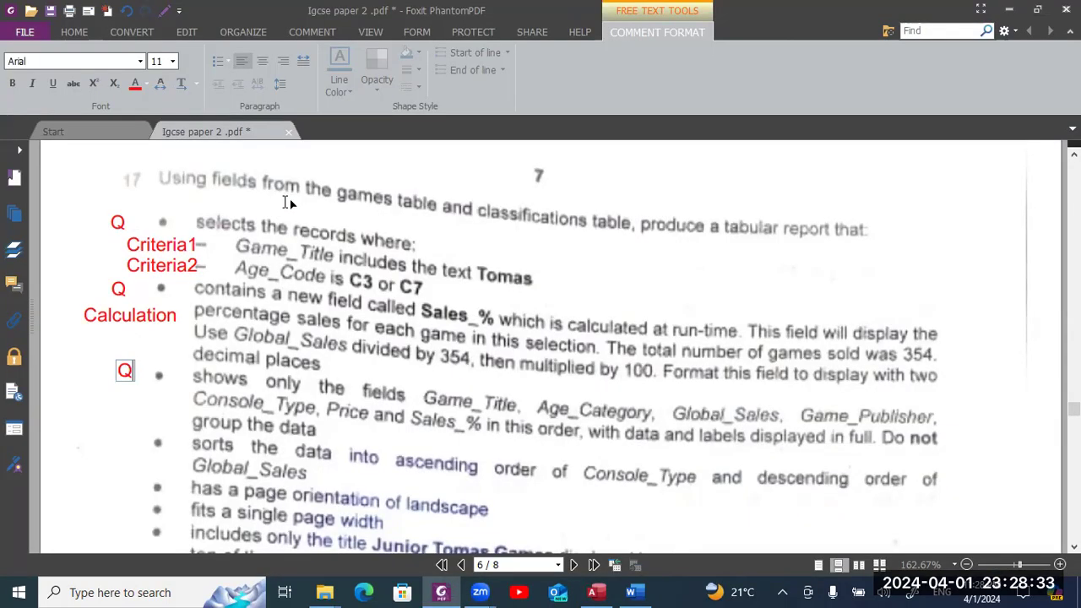
{"action": "key", "text": "alt+Tab"}
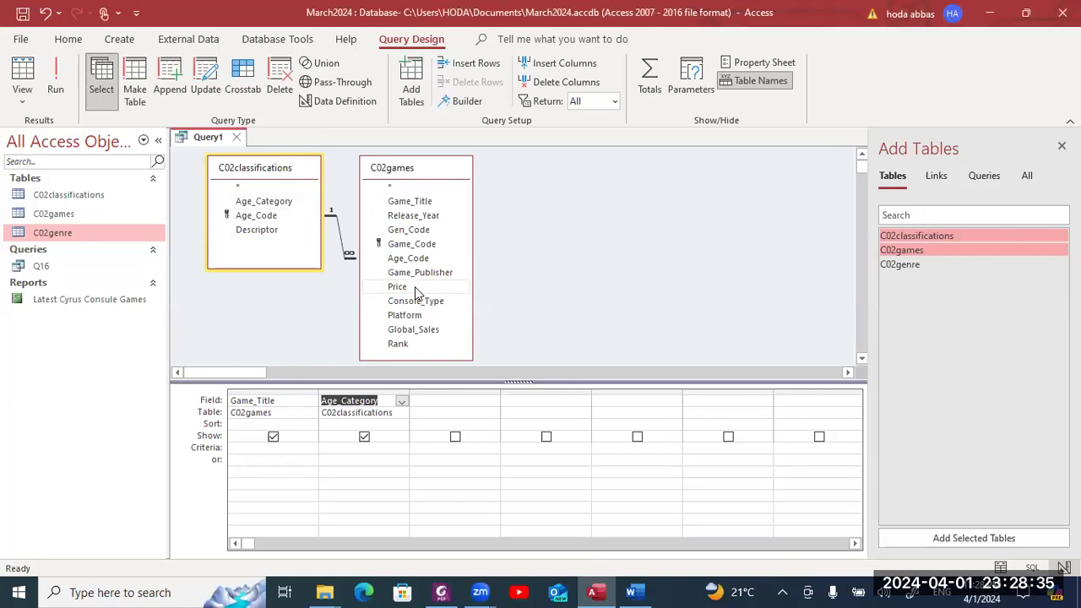
{"action": "double_click", "coordinate": [411, 331]}
{"action": "key", "text": "alt+Tab"}
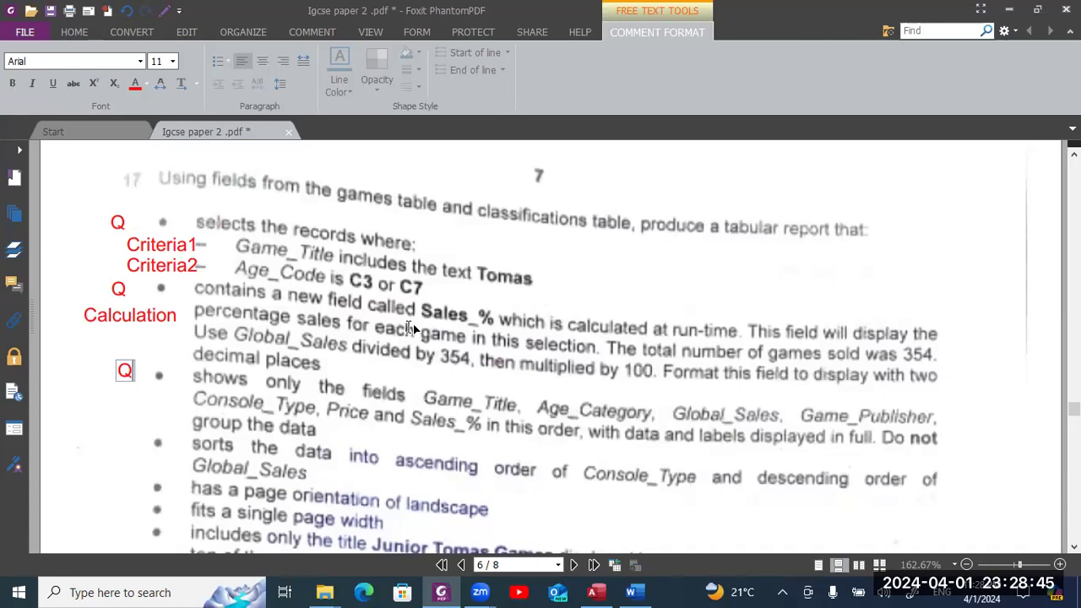
{"action": "key", "text": "alt+Tab"}
- Add Game_Publisher, Console_Type and Price as the fourth to sixth columns
{"action": "double_click", "coordinate": [409, 273]}
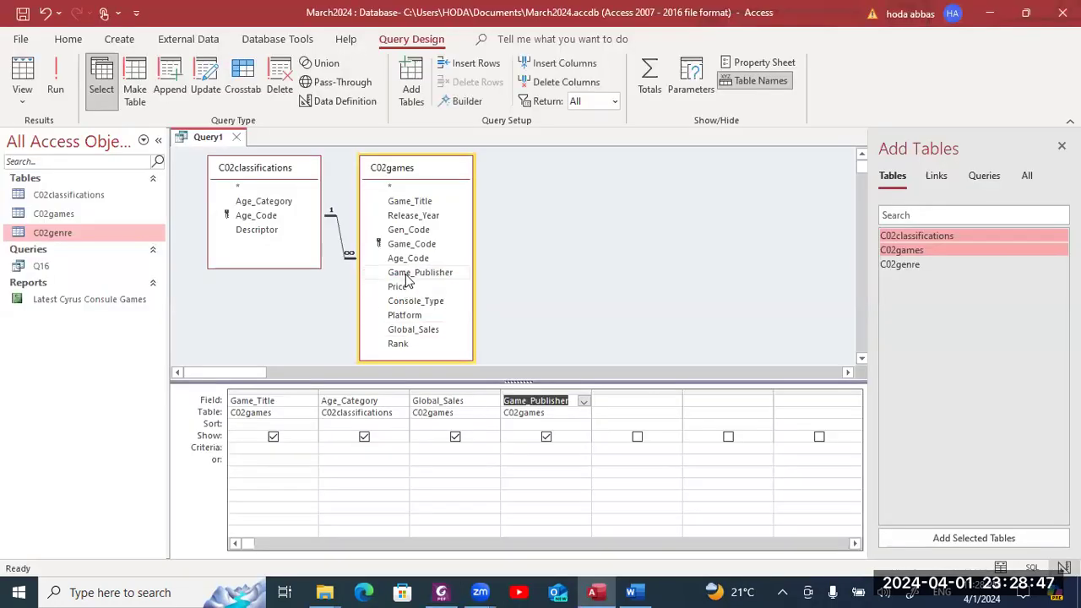
{"action": "key", "text": "alt+Tab"}
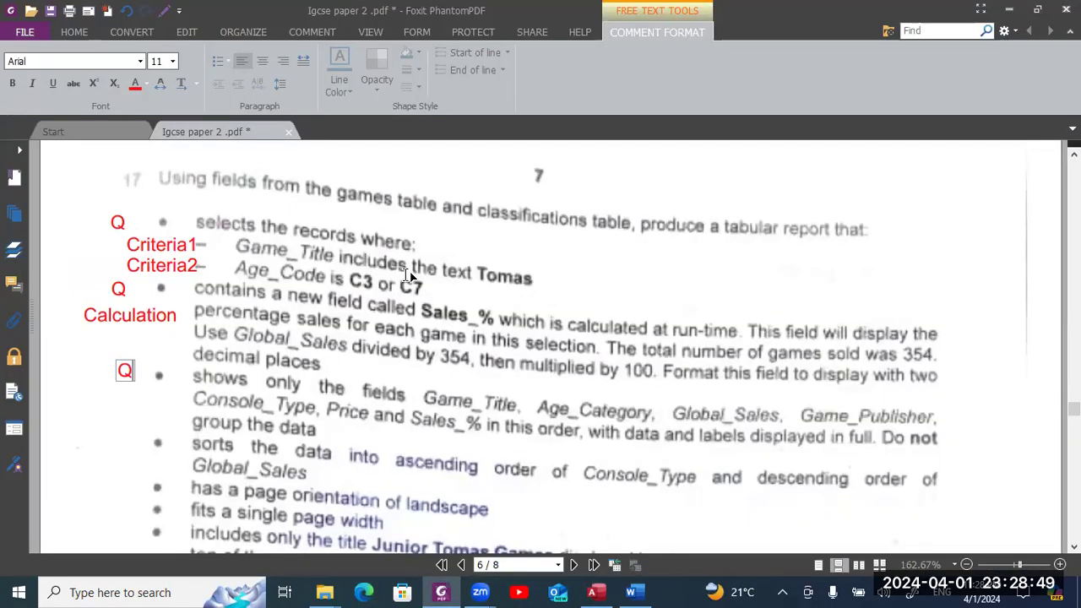
{"action": "key", "text": "alt+Tab"}
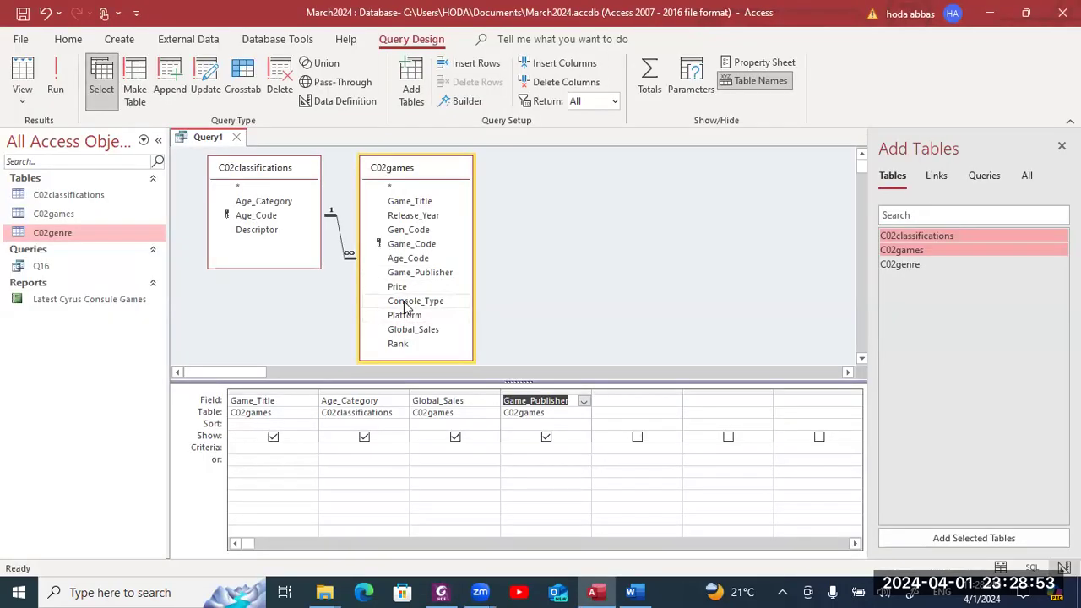
{"action": "double_click", "coordinate": [405, 304]}
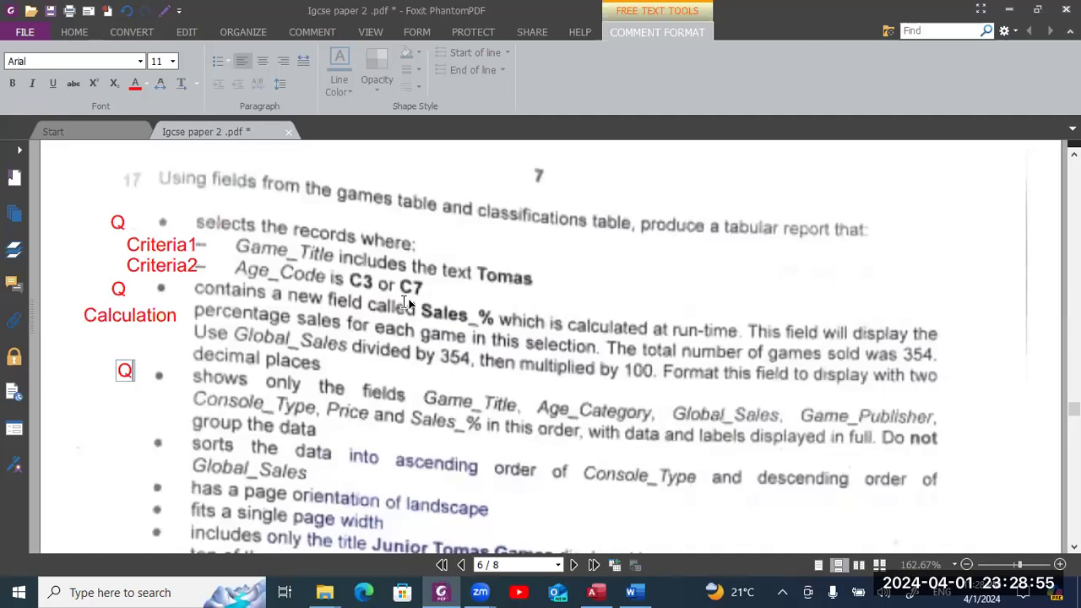
{"action": "key", "text": "alt+Tab"}
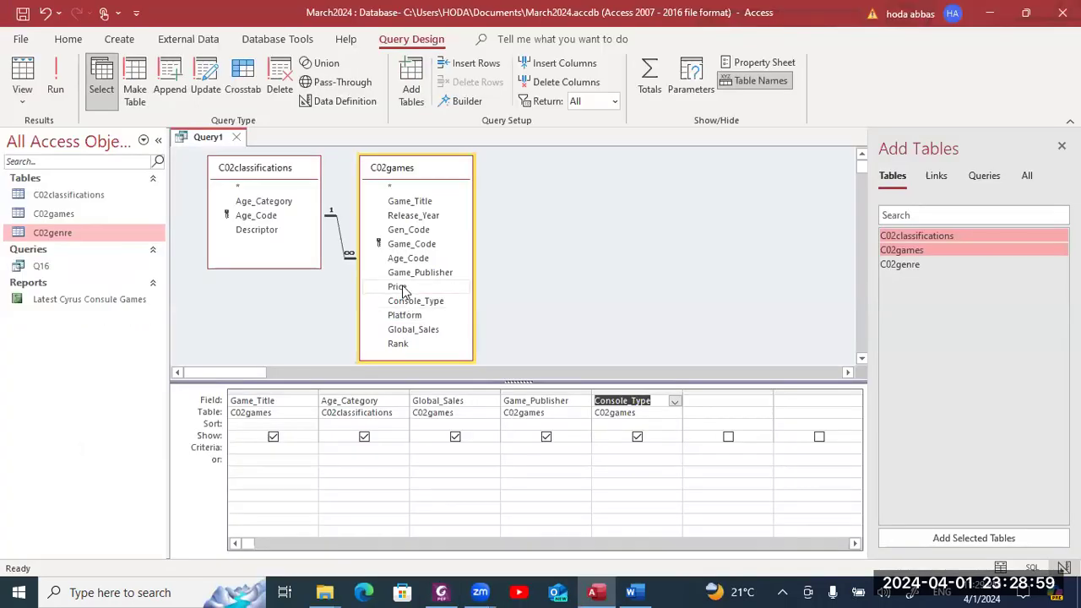
{"action": "double_click", "coordinate": [400, 287]}
{"action": "key", "text": "alt+Tab"}
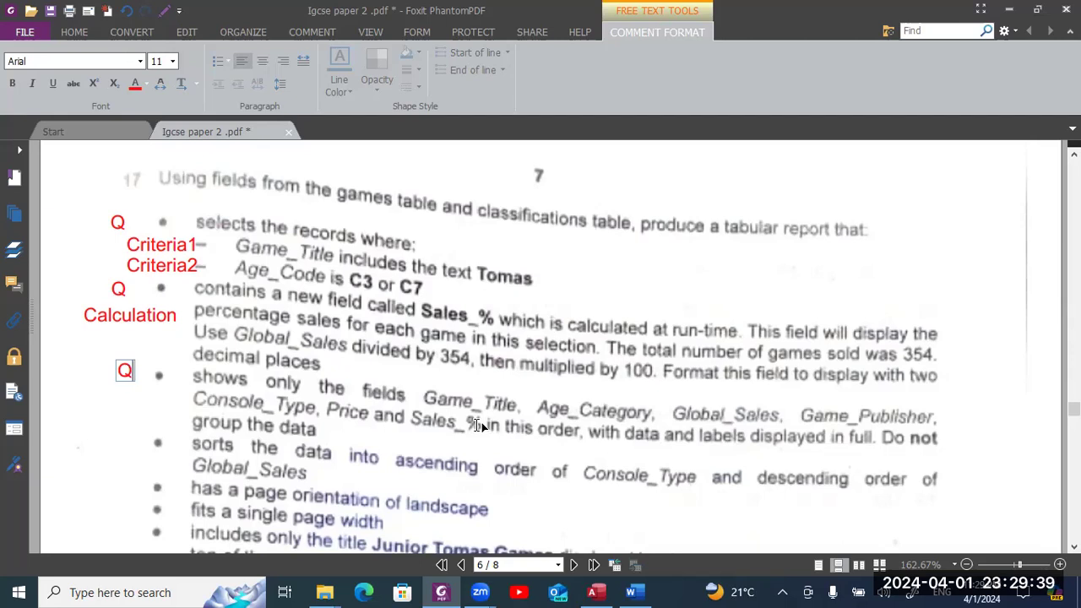
- Widen the empty column after Price to make room for the calculated field
{"action": "key", "text": "alt+Tab"}
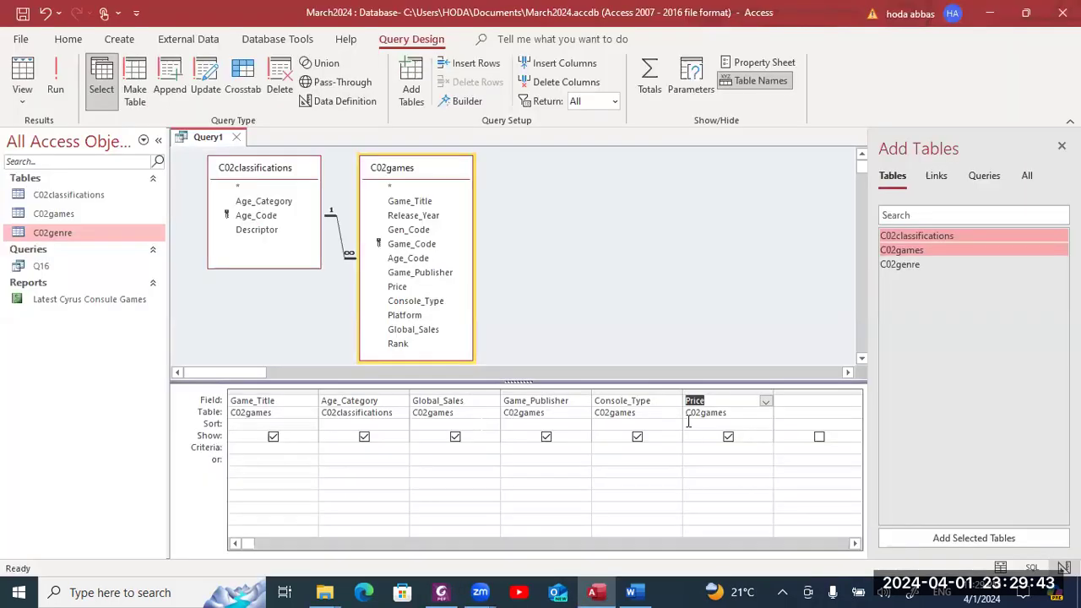
{"action": "left_click", "coordinate": [803, 401]}
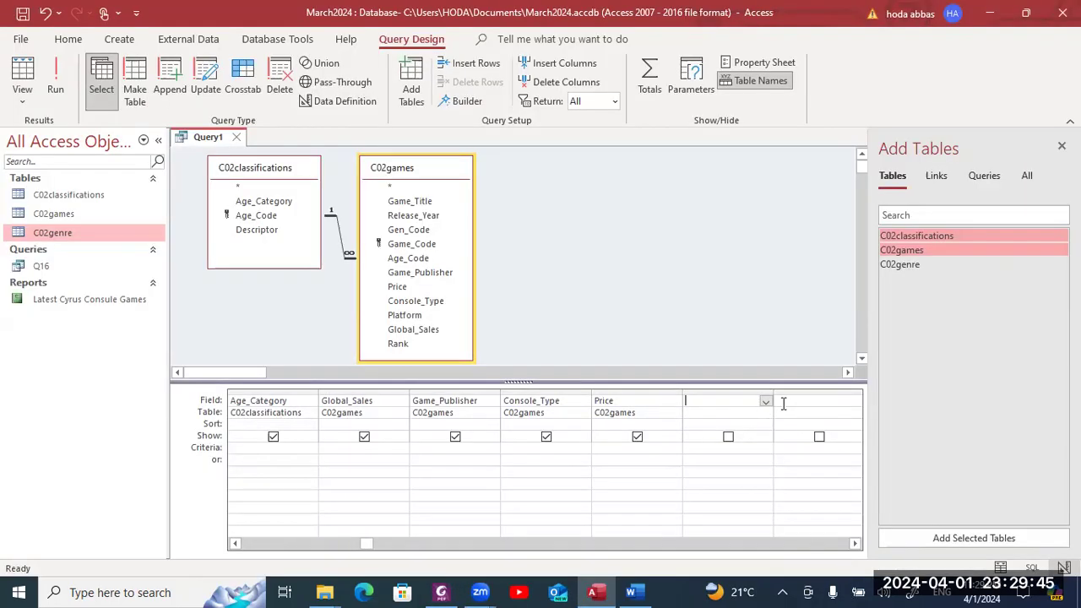
{"action": "left_click_drag", "start_coordinate": [773, 389], "coordinate": [848, 392]}
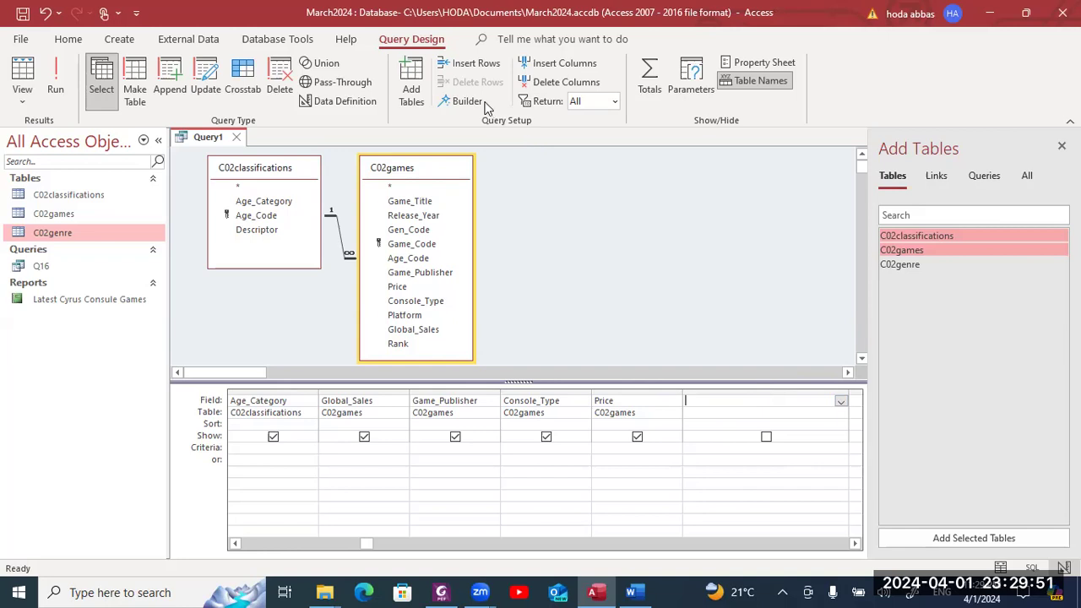
- In the Expression Builder, insert the C02games table's Global_Sales field
{"action": "right_click", "coordinate": [736, 404]}
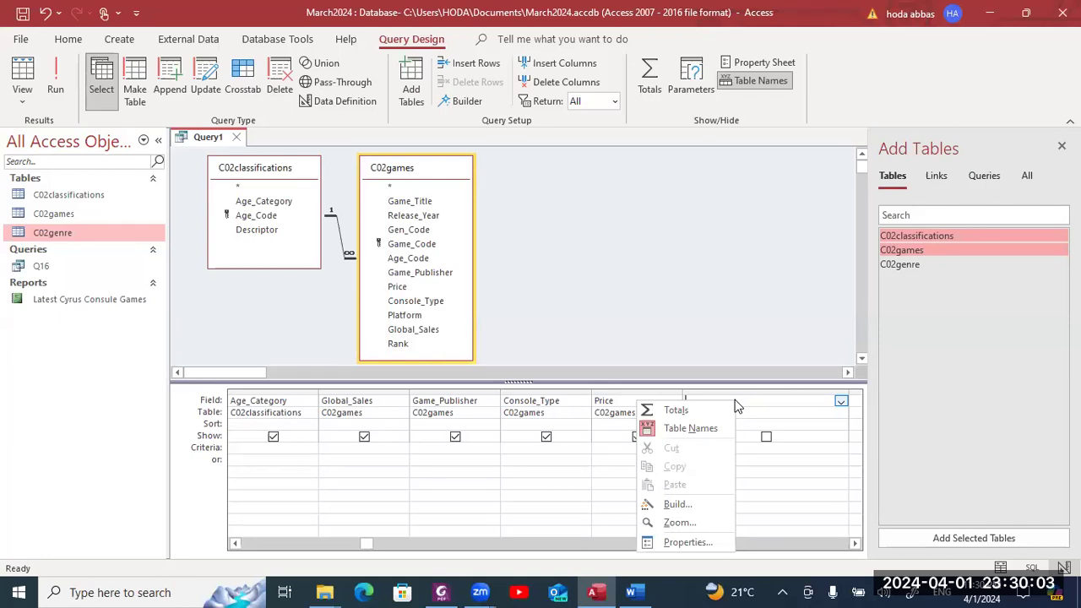
{"action": "left_click", "coordinate": [697, 504]}
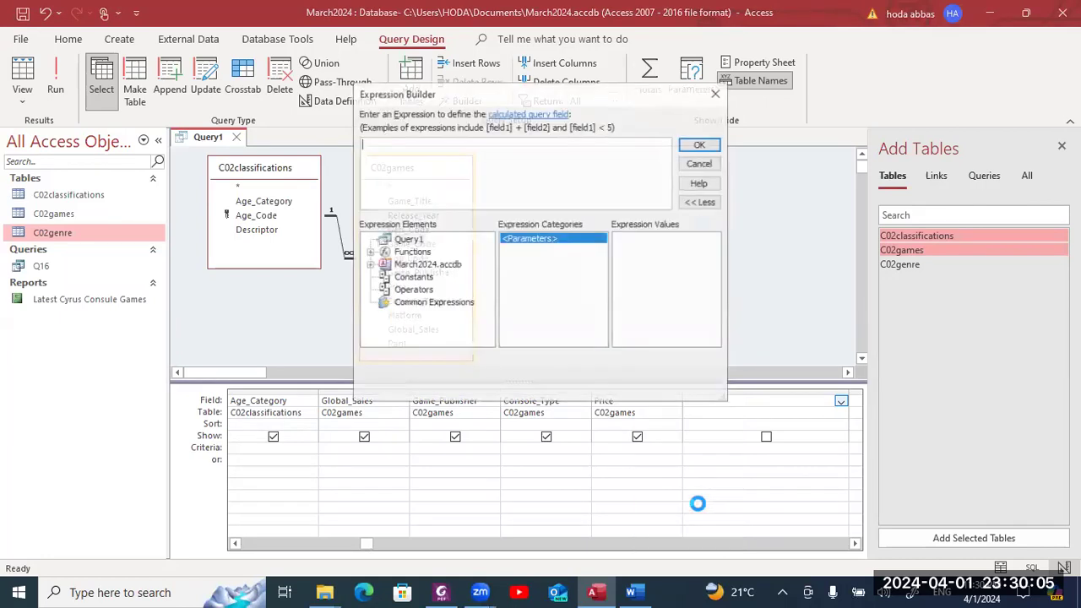
{"action": "left_click", "coordinate": [369, 264]}
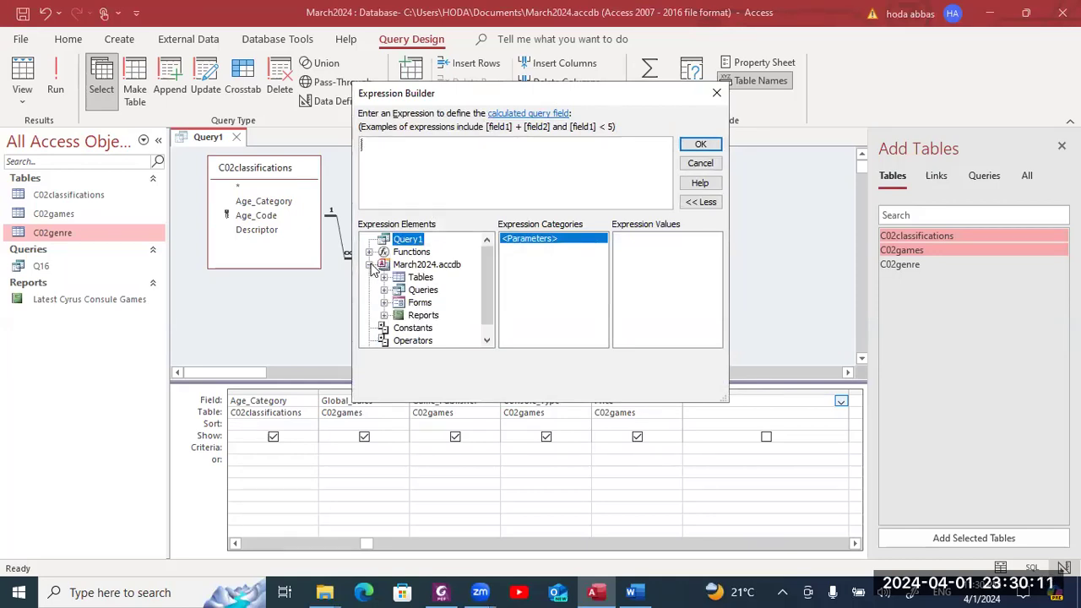
{"action": "key", "text": "alt+Tab"}
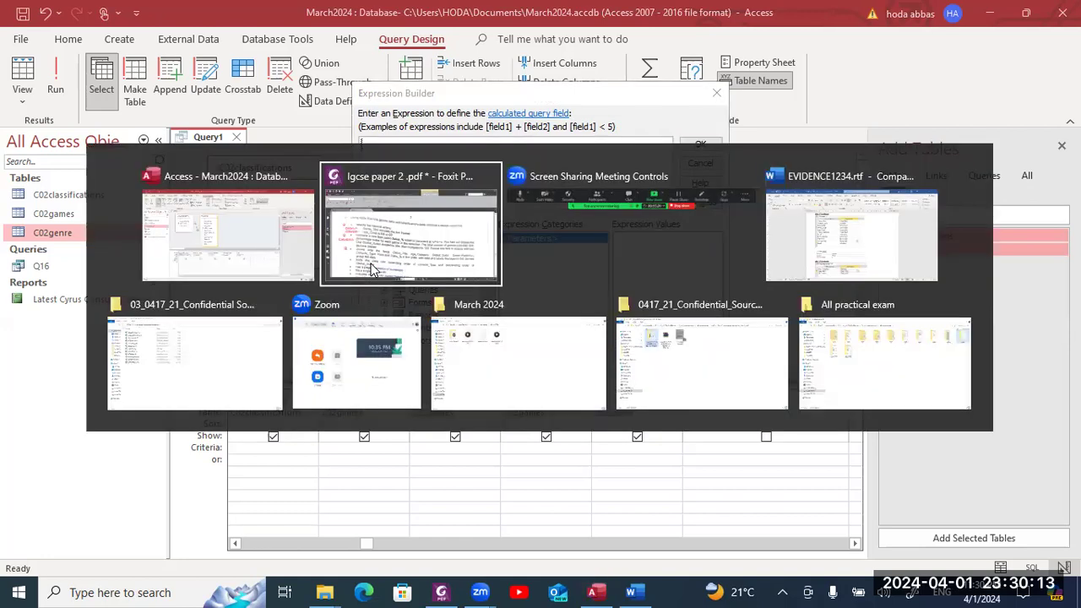
{"action": "left_click", "coordinate": [372, 268]}
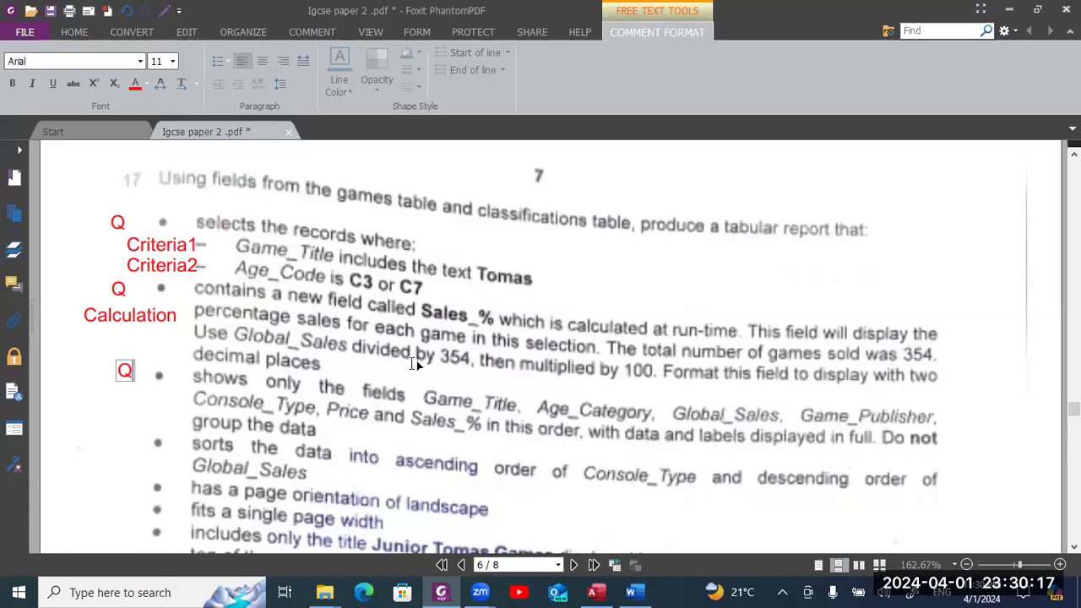
{"action": "key", "text": "alt+Tab"}
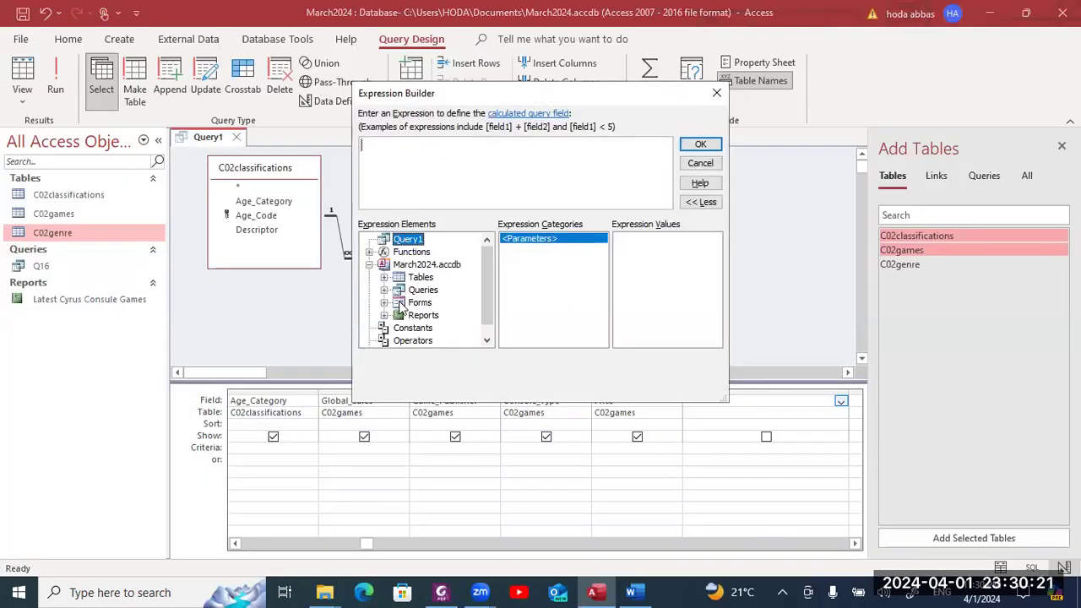
{"action": "left_click", "coordinate": [384, 278]}
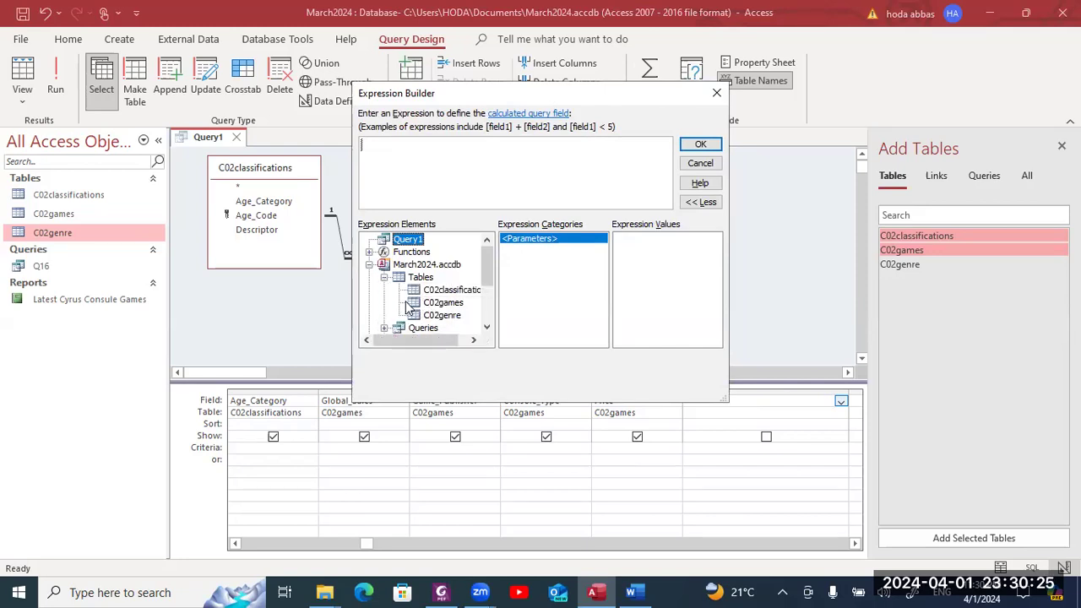
{"action": "left_click", "coordinate": [419, 306]}
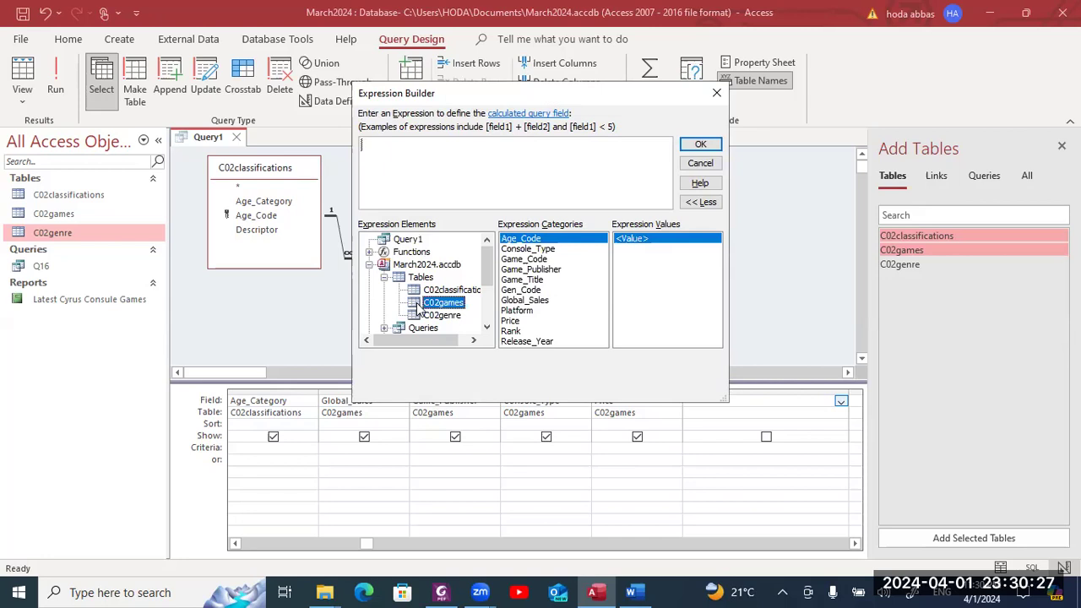
{"action": "double_click", "coordinate": [511, 301]}
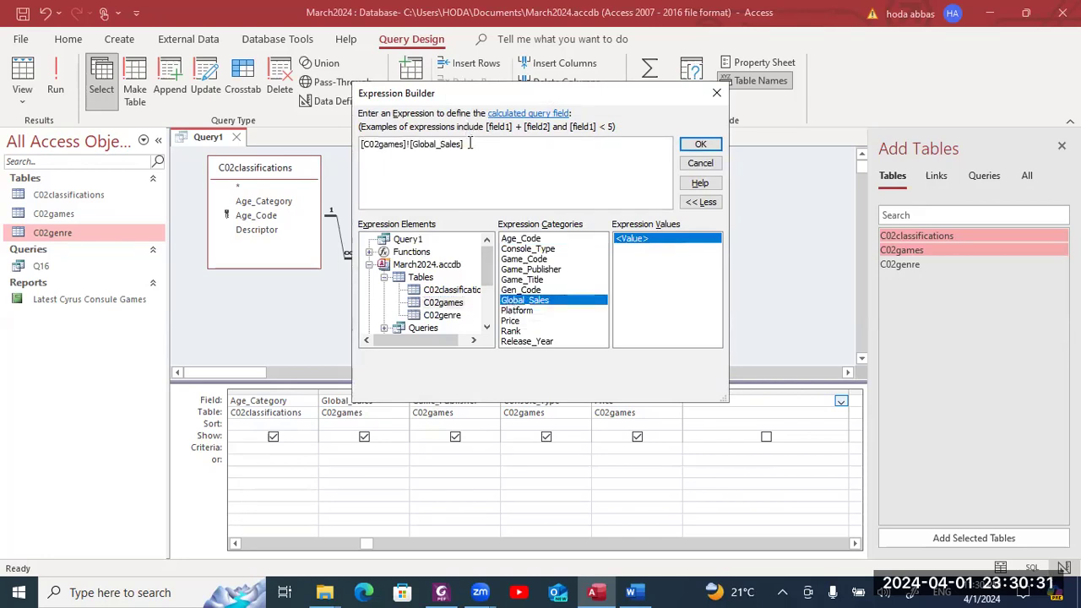
- Complete the expression as ([C02games]![Global_Sales]/354)*100 and confirm it
{"action": "key", "text": "alt+Tab"}
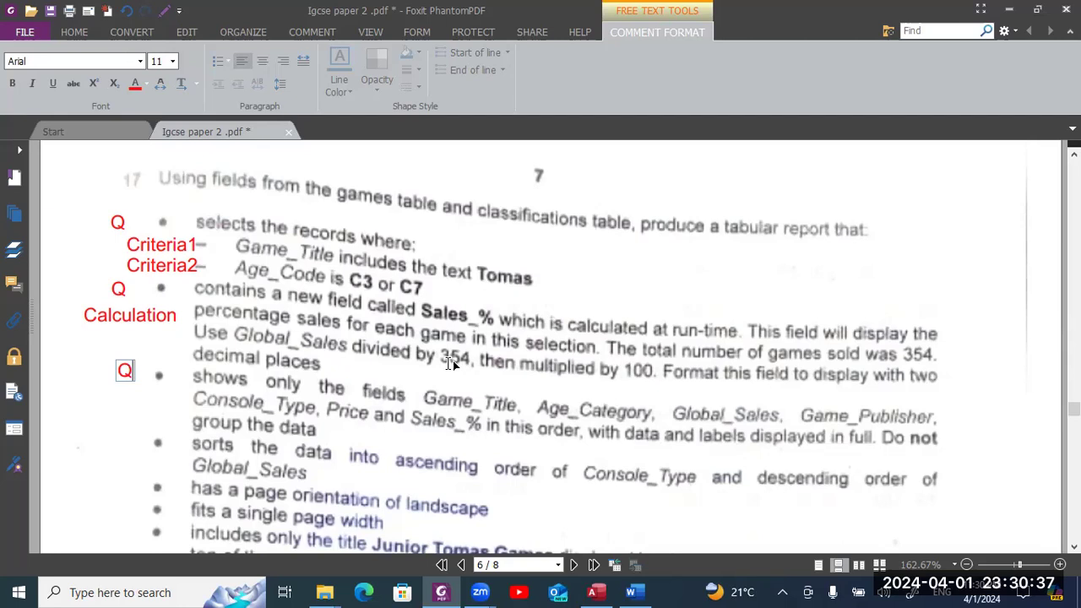
{"action": "key", "text": "alt+Tab"}
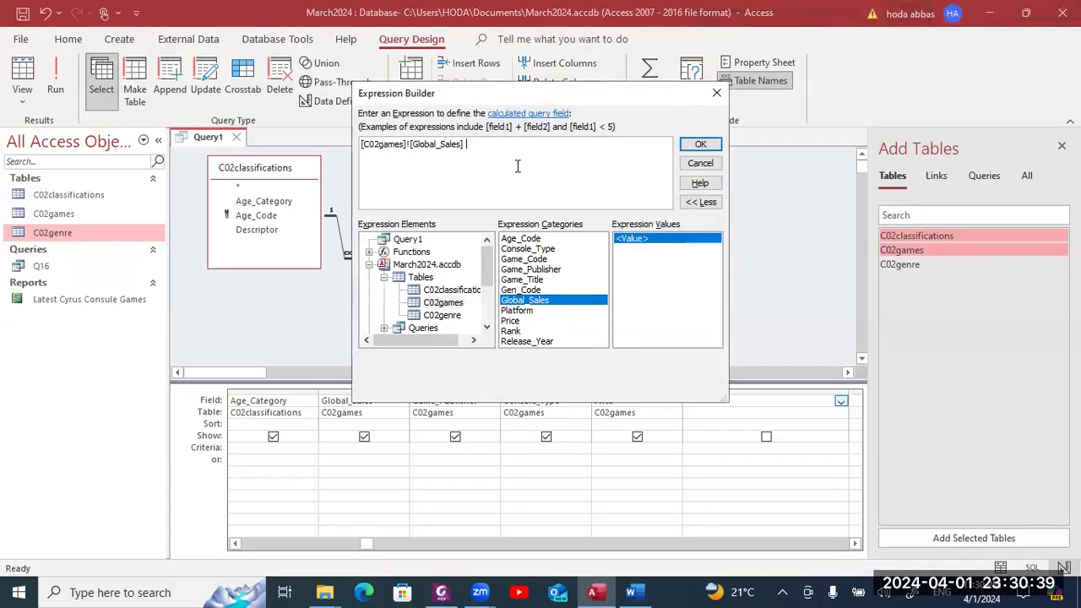
{"action": "type", "text": "/354"}
{"action": "key", "text": "alt+Tab"}
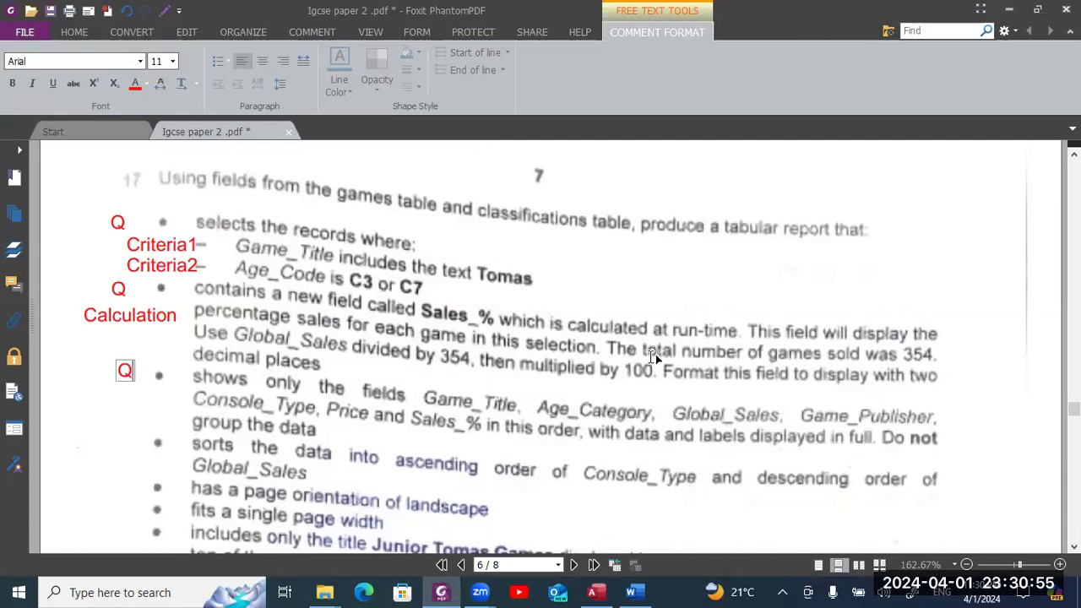
{"action": "key", "text": "alt+Tab"}
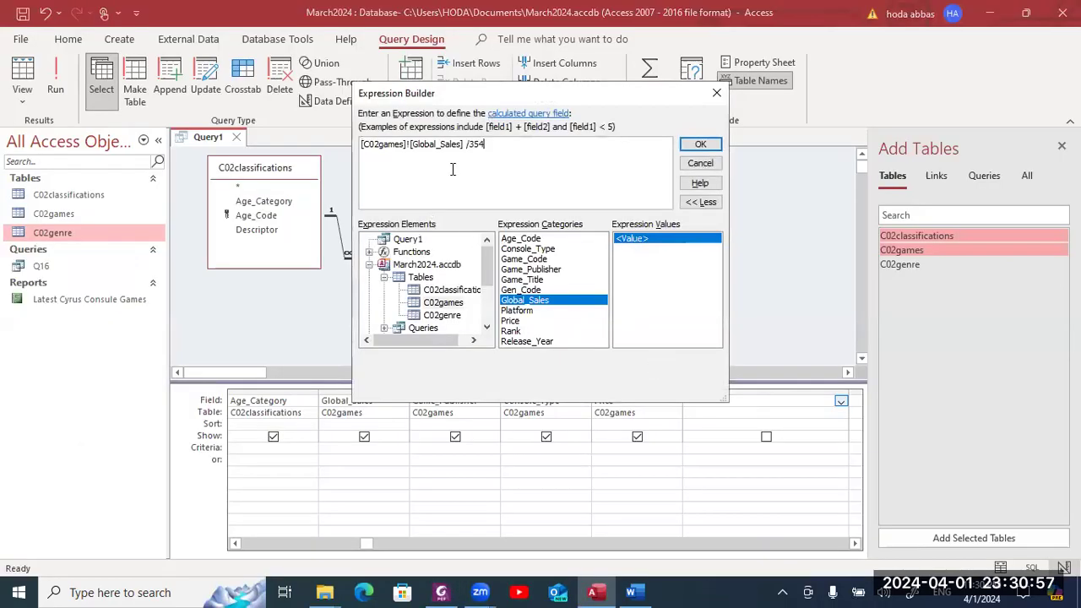
{"action": "type", "text": ")"}
{"action": "left_click", "coordinate": [364, 144]}
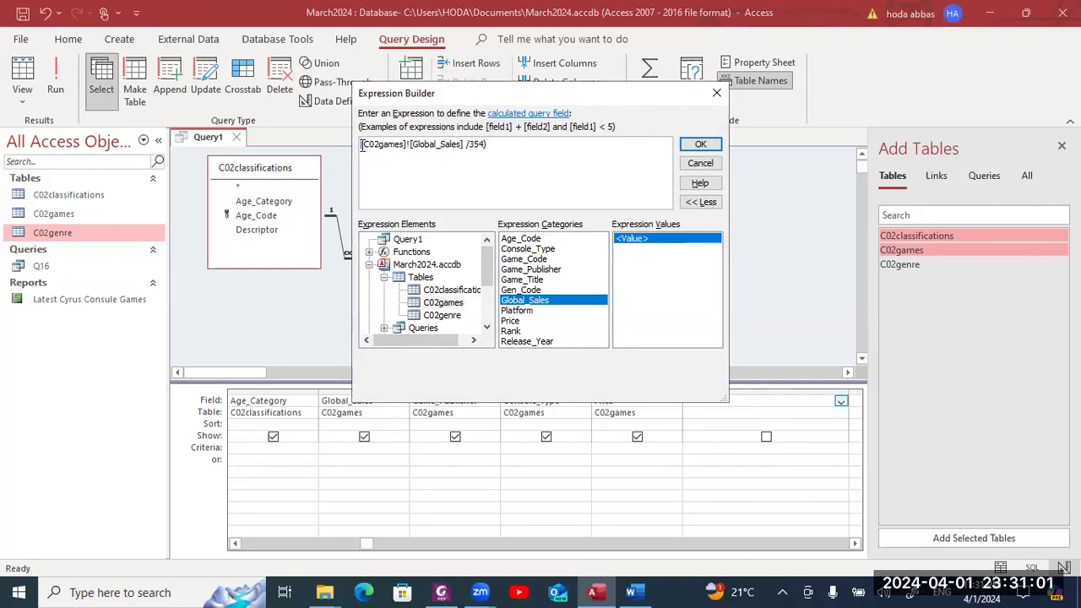
{"action": "type", "text": "("}
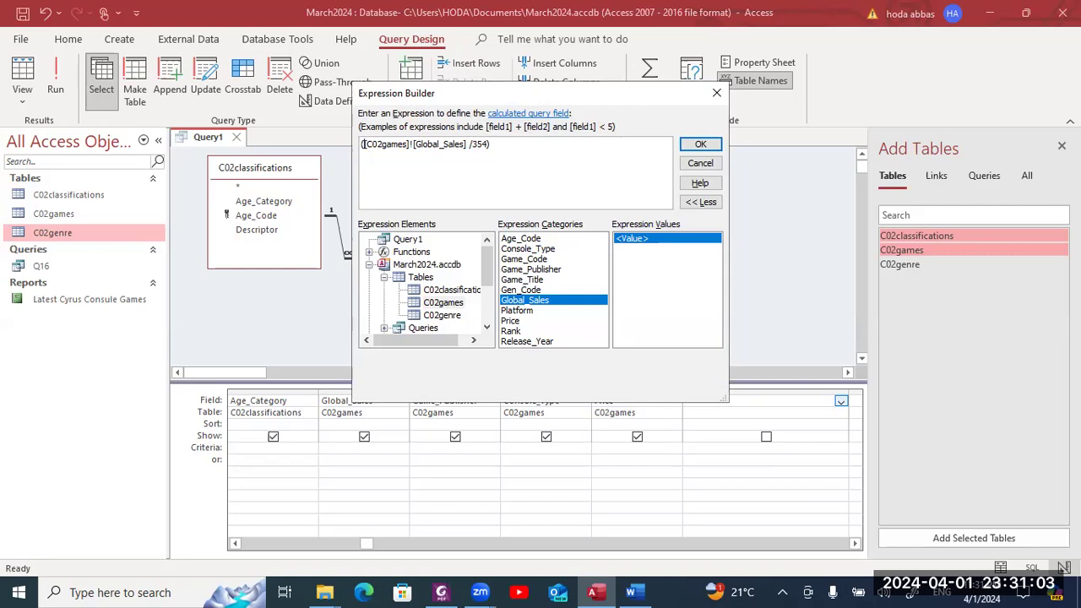
{"action": "left_click", "coordinate": [512, 143]}
{"action": "type", "text": "*100"}
{"action": "left_click", "coordinate": [710, 144]}
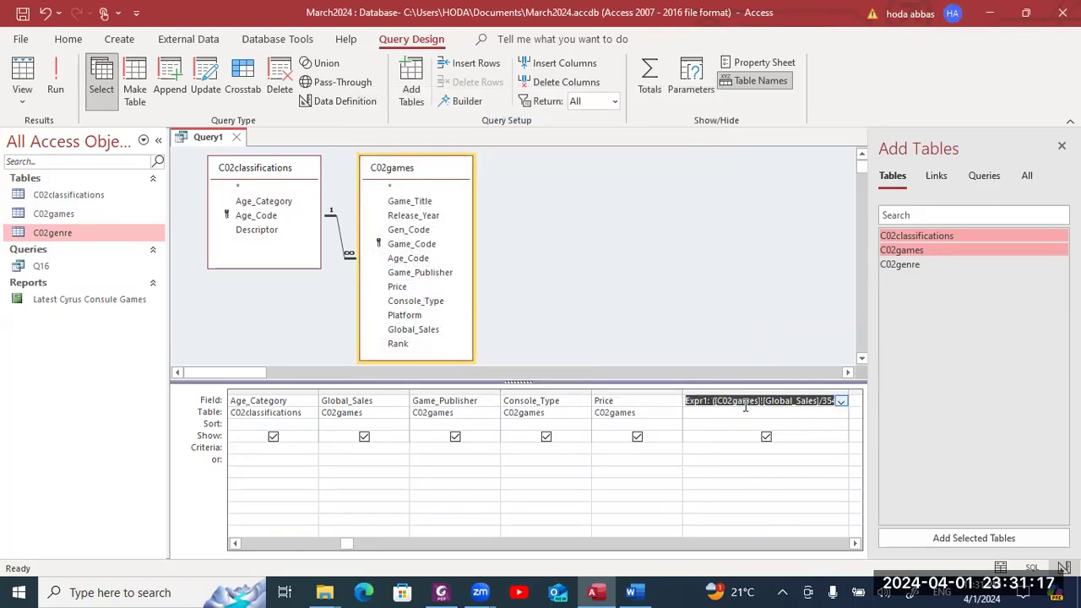
- Replace the Expr1 alias with Sales_% in the calculated column's Field cell
{"action": "left_click", "coordinate": [745, 403]}
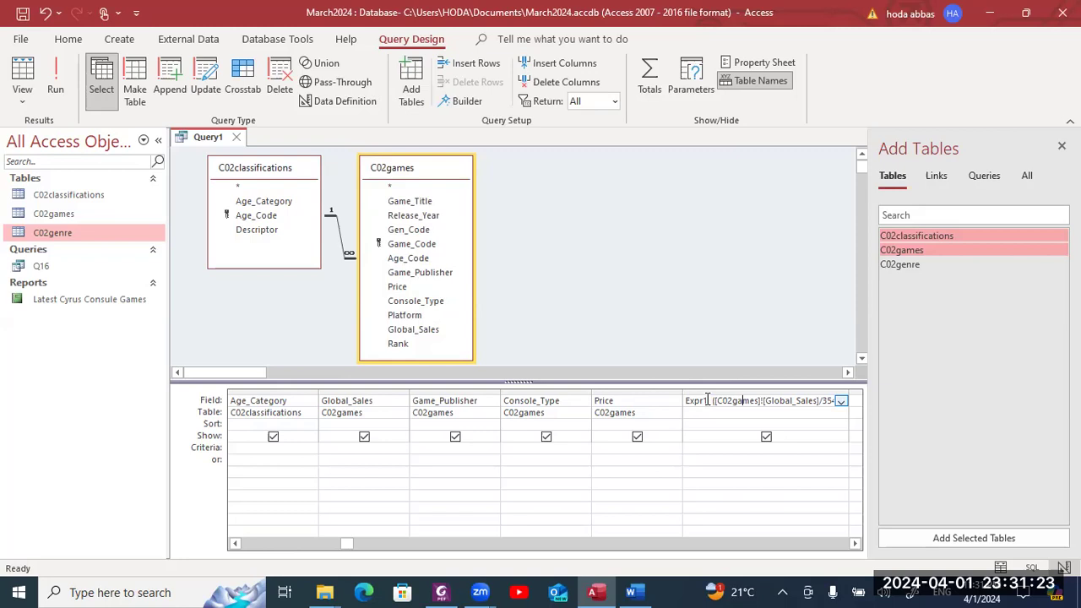
{"action": "left_click_drag", "start_coordinate": [707, 401], "coordinate": [682, 402]}
{"action": "key", "text": "alt+Tab"}
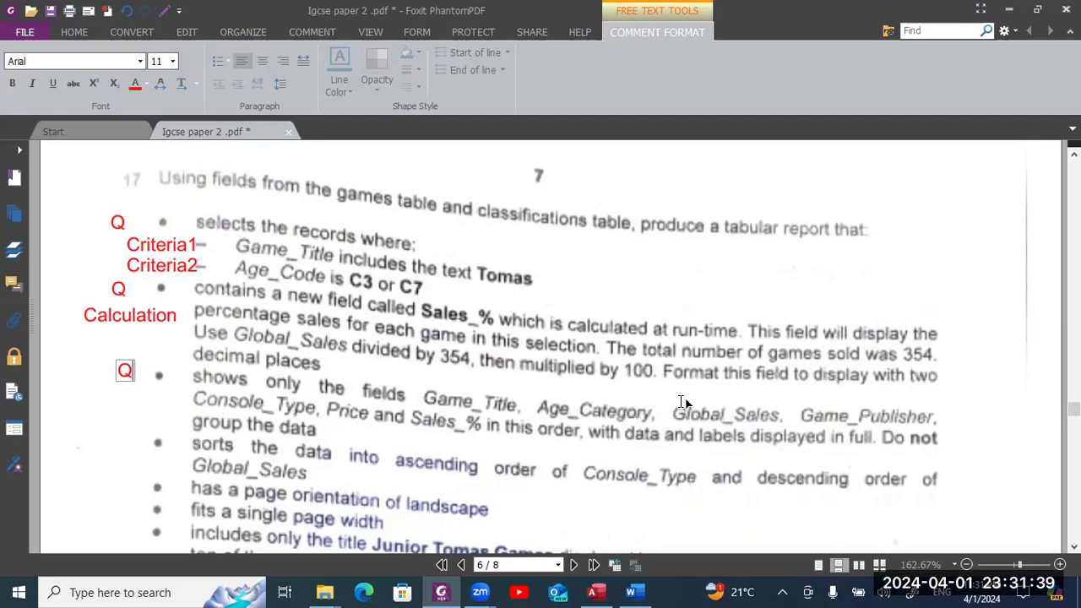
{"action": "key", "text": "alt+Tab"}
{"action": "type", "text": "Sales"}
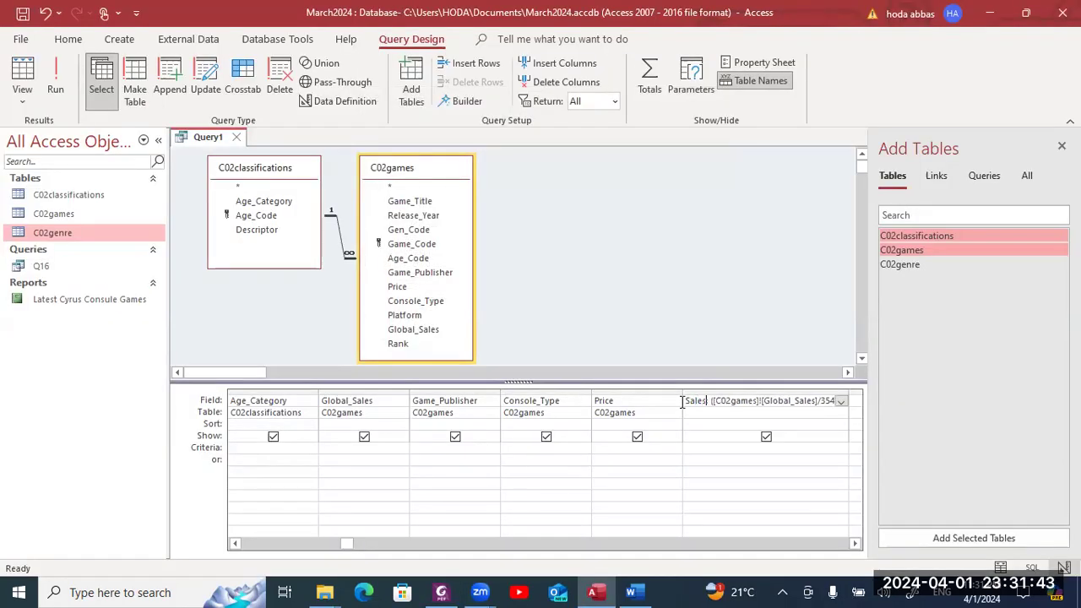
{"action": "type", "text": "_%"}
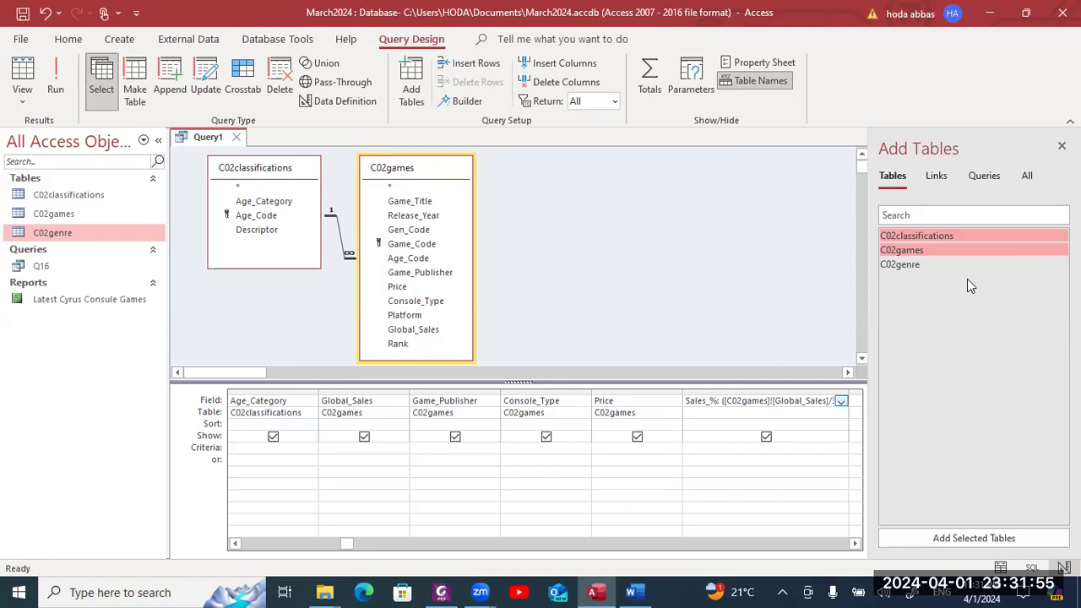
{"action": "key", "text": "alt+Tab"}
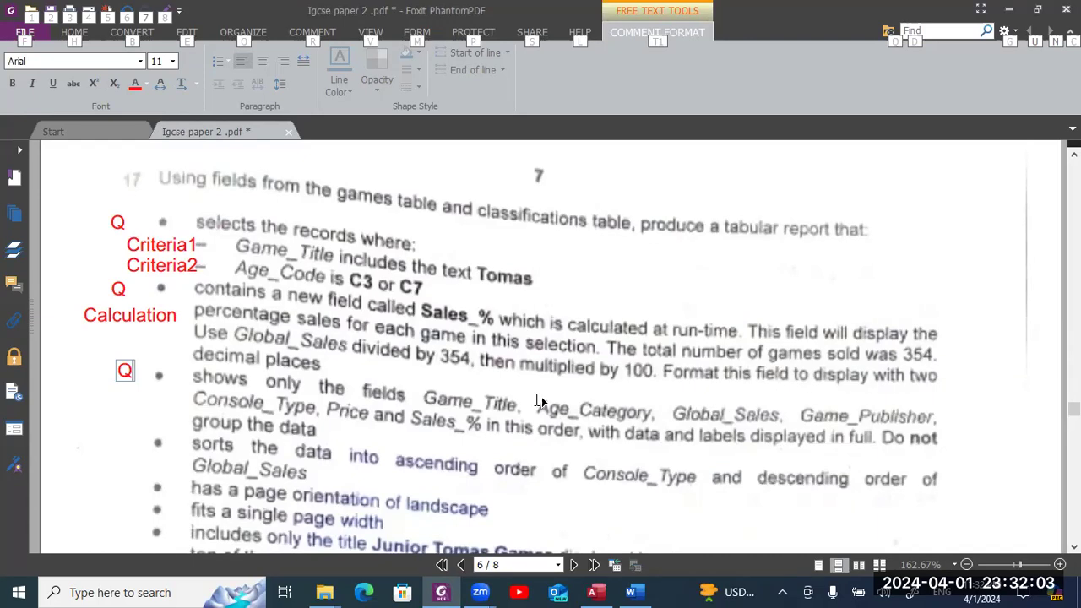
{"action": "key", "text": "alt+Tab"}
{"action": "left_click", "coordinate": [732, 400]}
{"action": "key", "text": "End"}
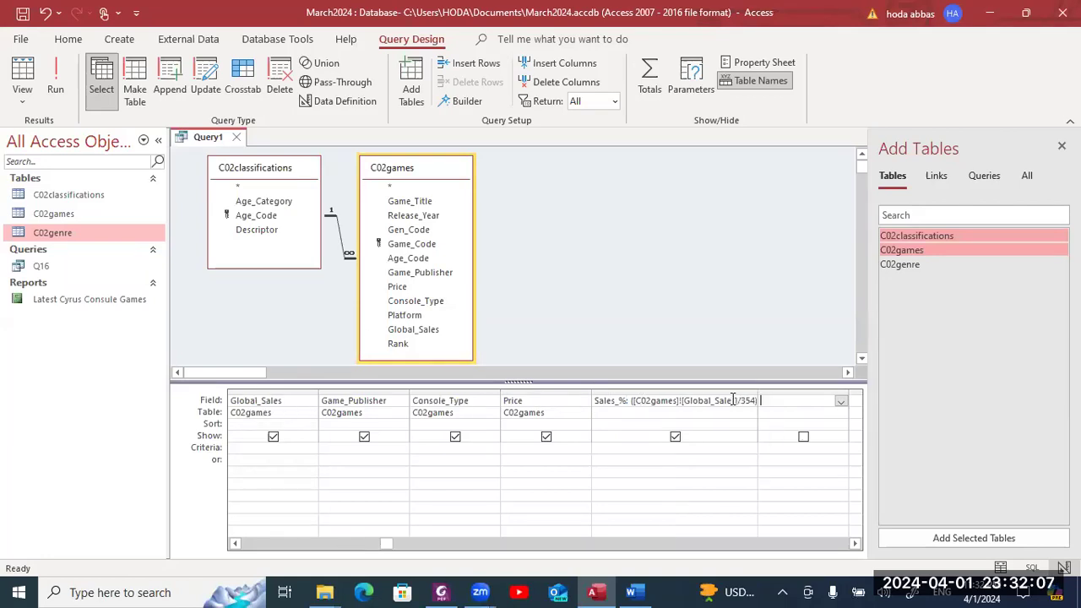
{"action": "left_click", "coordinate": [732, 400]}
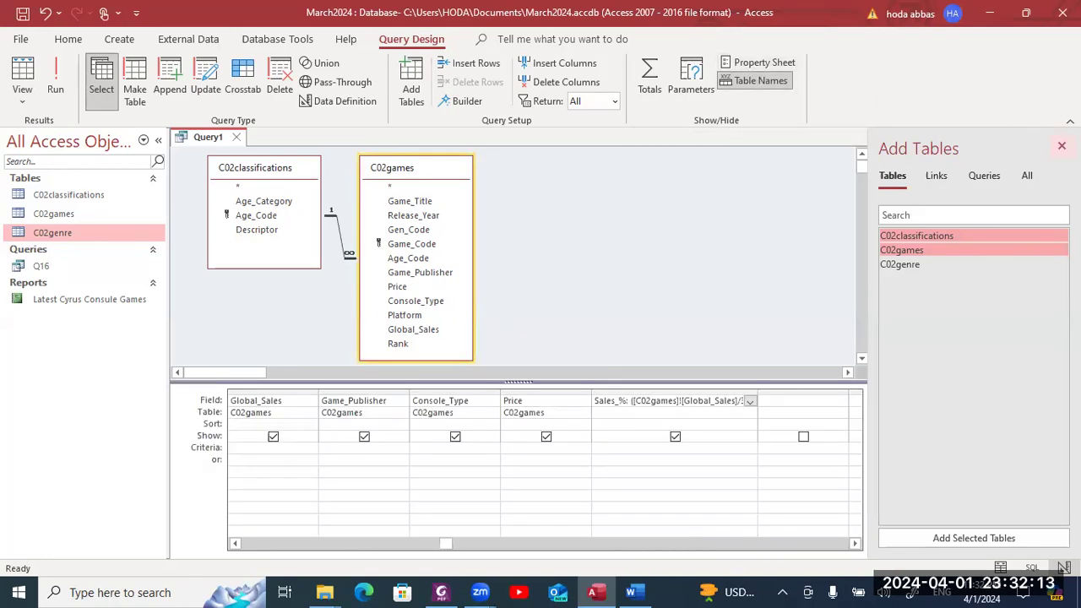
- Close the Add Tables pane and show the Sales_% field's Property Sheet, browsing its Format choices
{"action": "left_click", "coordinate": [1062, 146]}
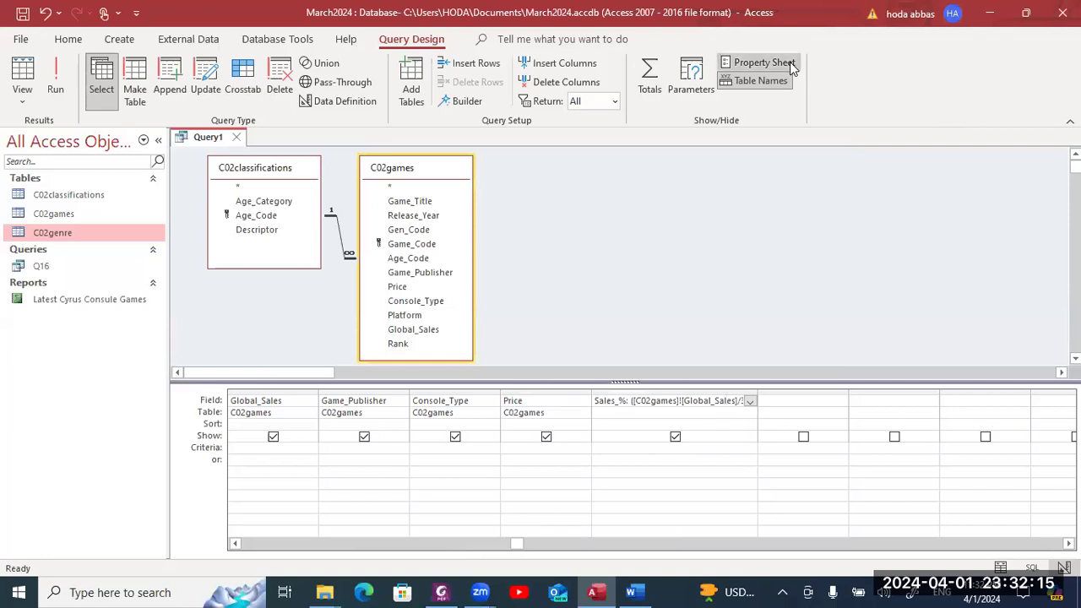
{"action": "left_click", "coordinate": [790, 62]}
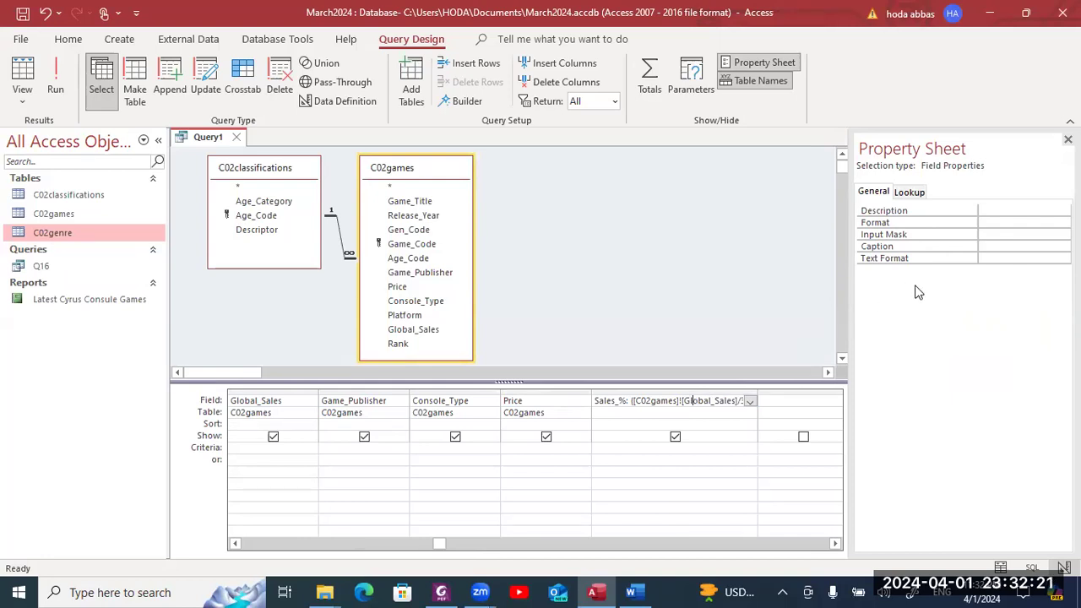
{"action": "left_click", "coordinate": [1011, 221]}
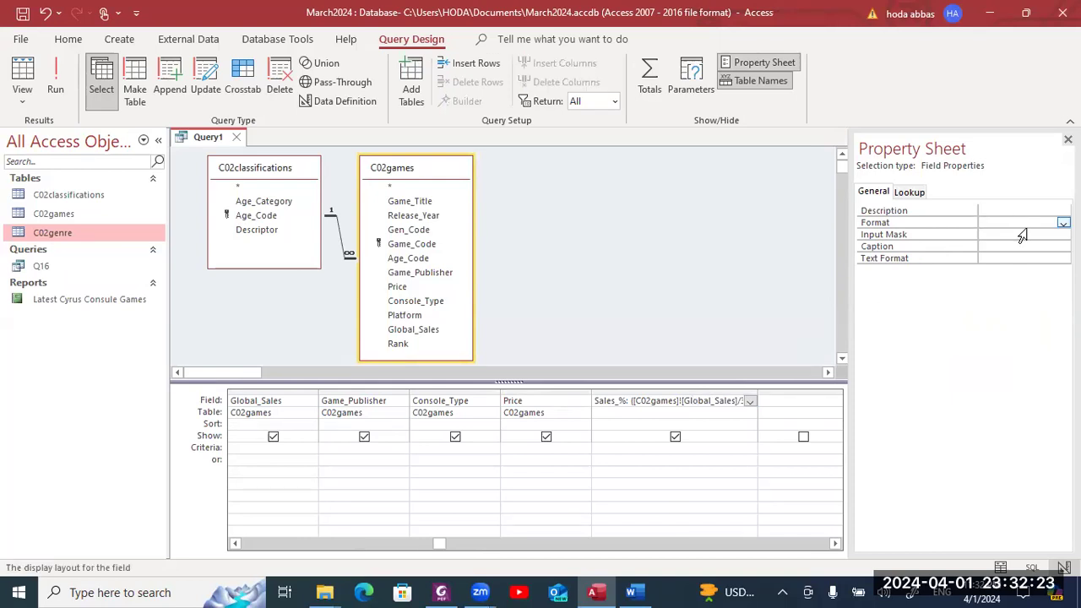
{"action": "left_click", "coordinate": [1063, 223]}
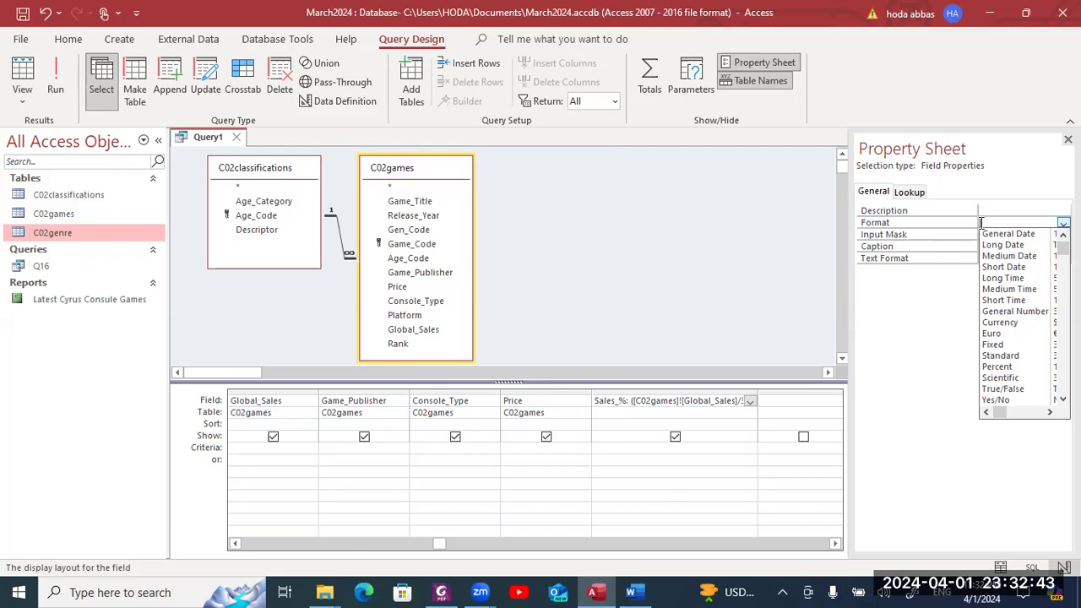
{"action": "left_click", "coordinate": [1010, 194]}
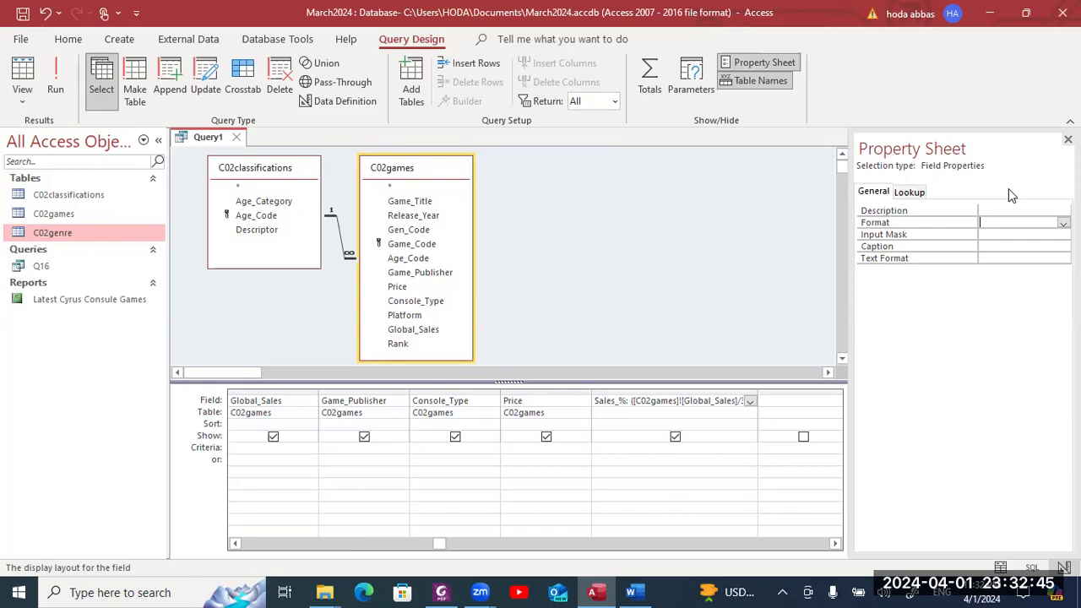
- Run the query, dismiss the syntax error, and autofit Sales_% to show its full values
{"action": "left_click", "coordinate": [52, 83]}
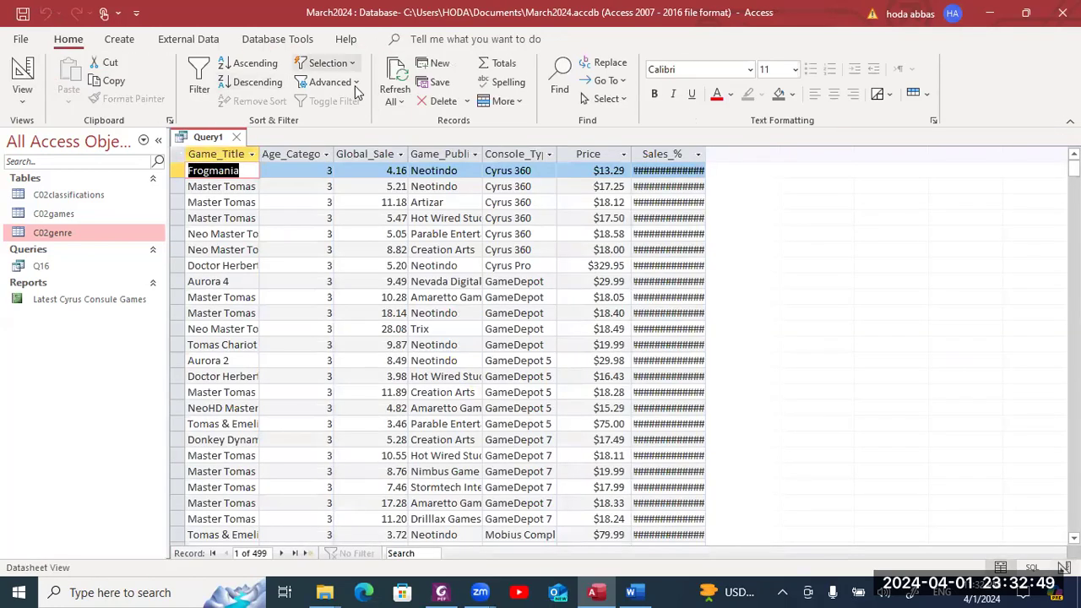
{"action": "left_click", "coordinate": [178, 155]}
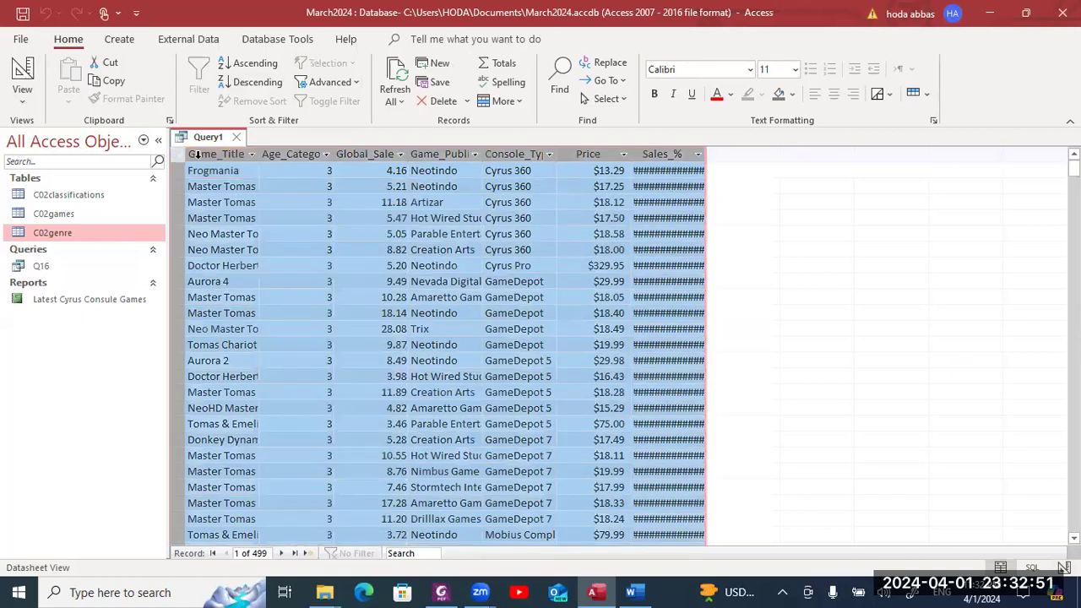
{"action": "left_click", "coordinate": [698, 154]}
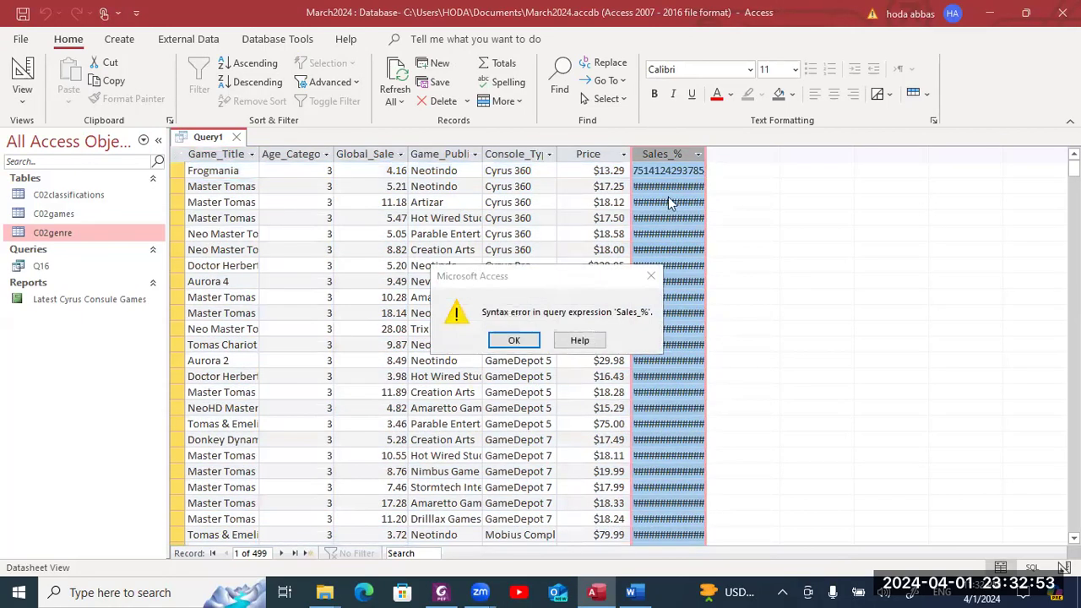
{"action": "left_click", "coordinate": [515, 339]}
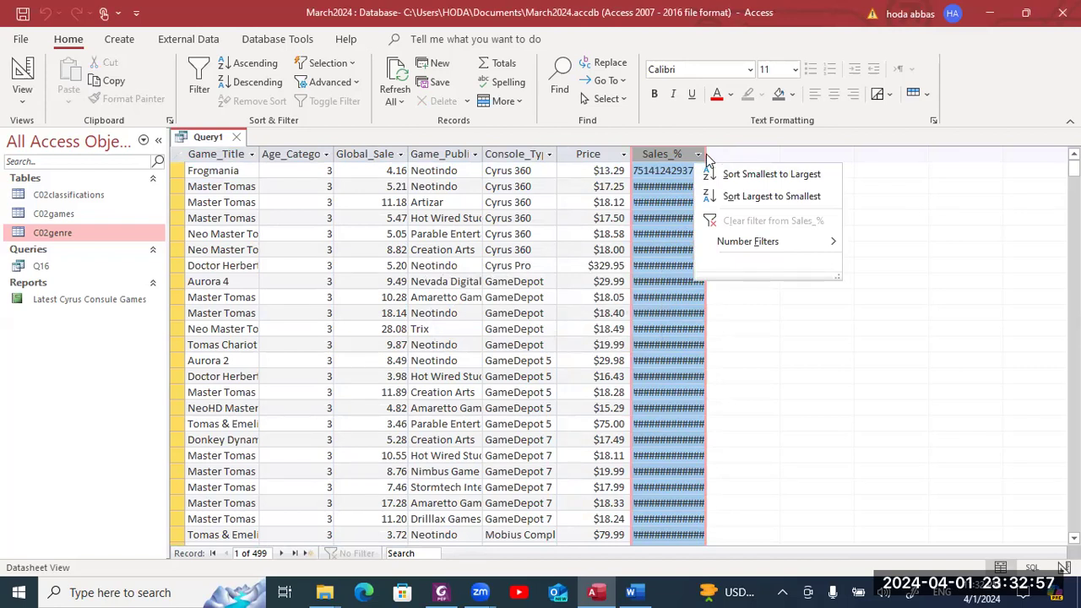
{"action": "left_click", "coordinate": [769, 150]}
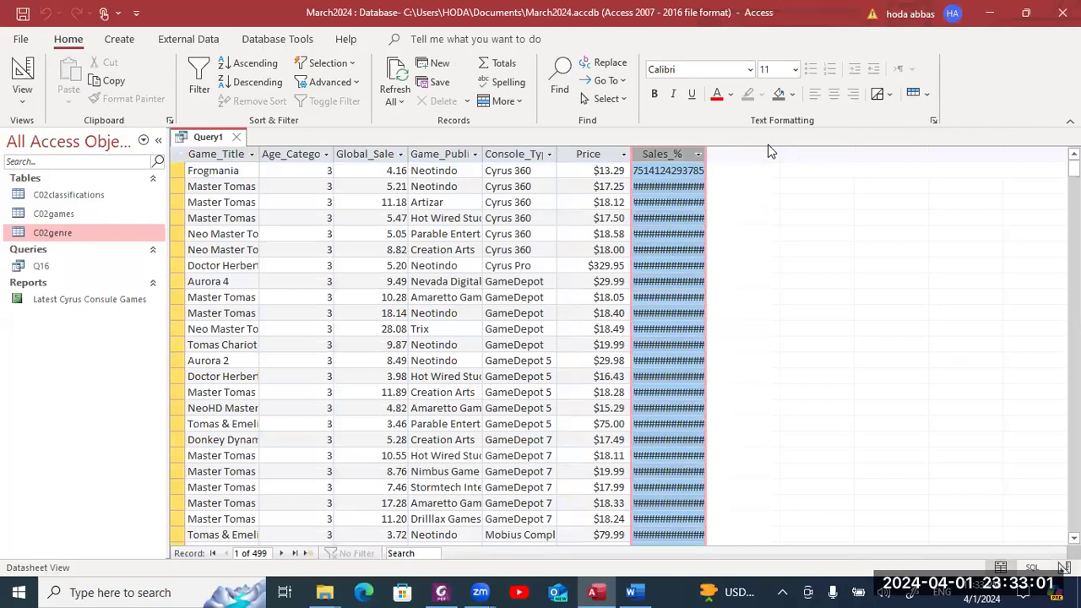
{"action": "double_click", "coordinate": [706, 152]}
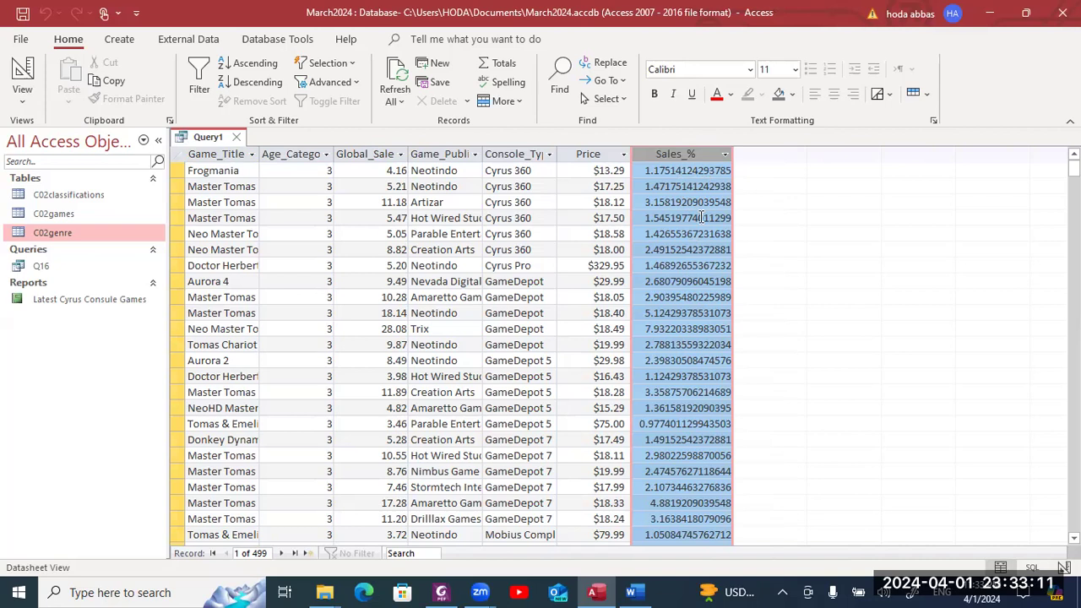
{"action": "key", "text": "alt+Tab"}
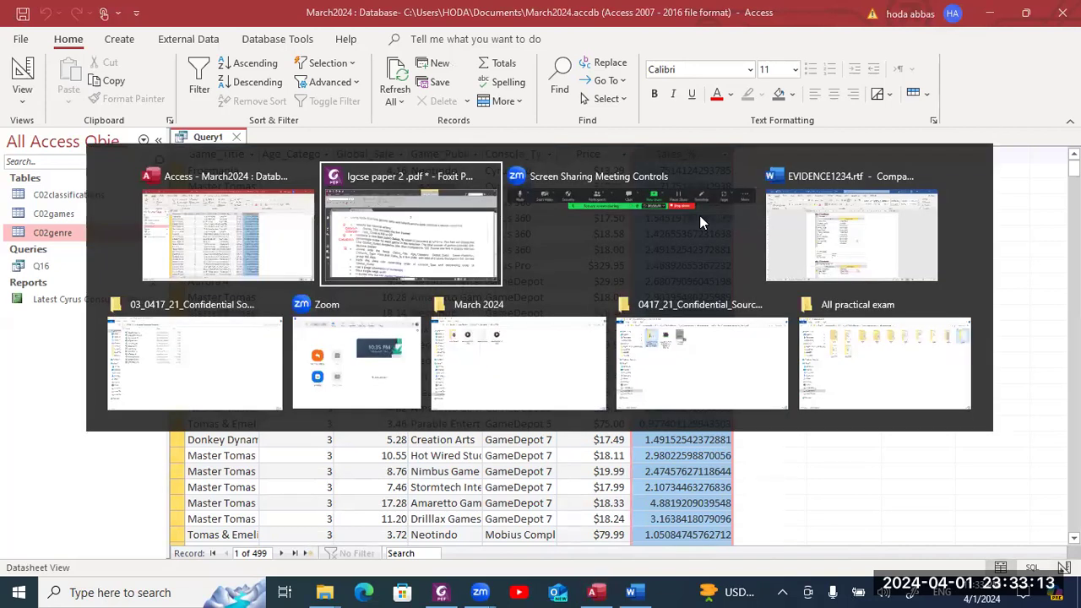
{"action": "key", "text": "alt+shift+Tab"}
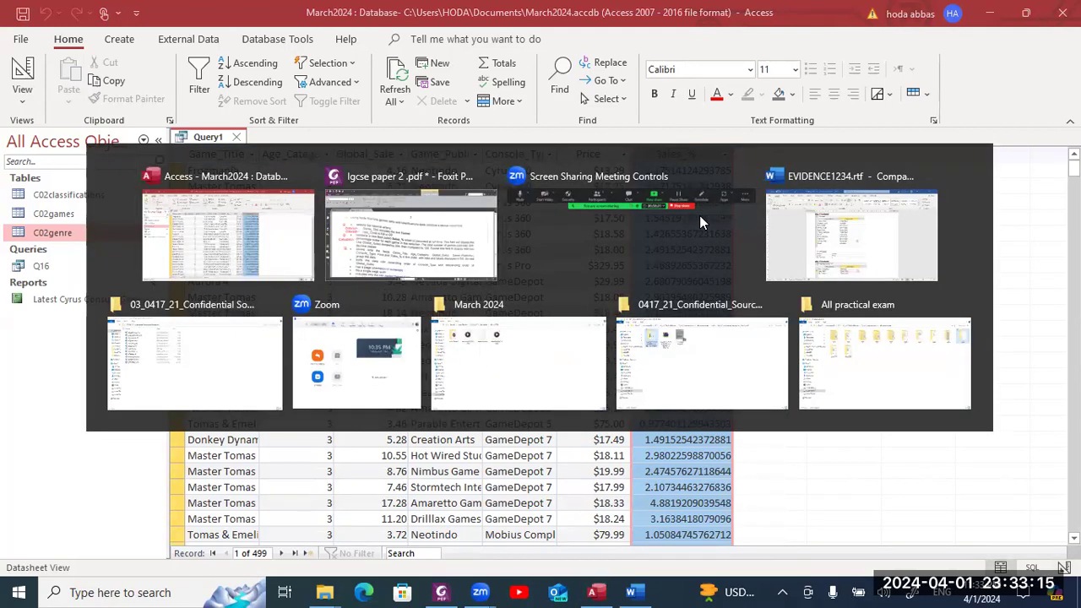
- Set Sales_% Decimal Places to 2 and Format to Fixed in the Property Sheet
{"action": "left_click", "coordinate": [23, 76]}
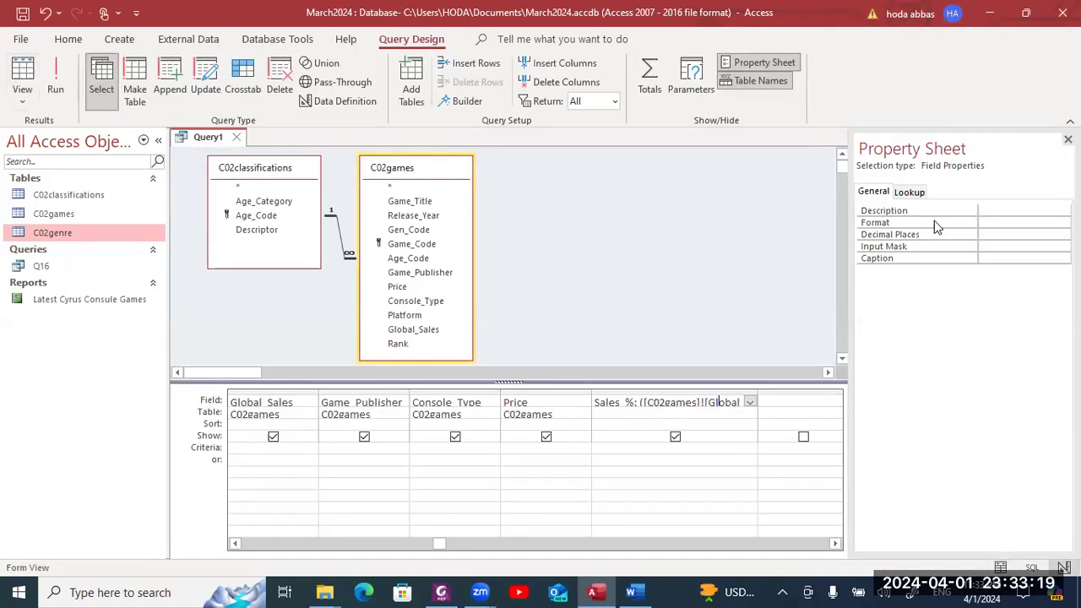
{"action": "left_click", "coordinate": [945, 234]}
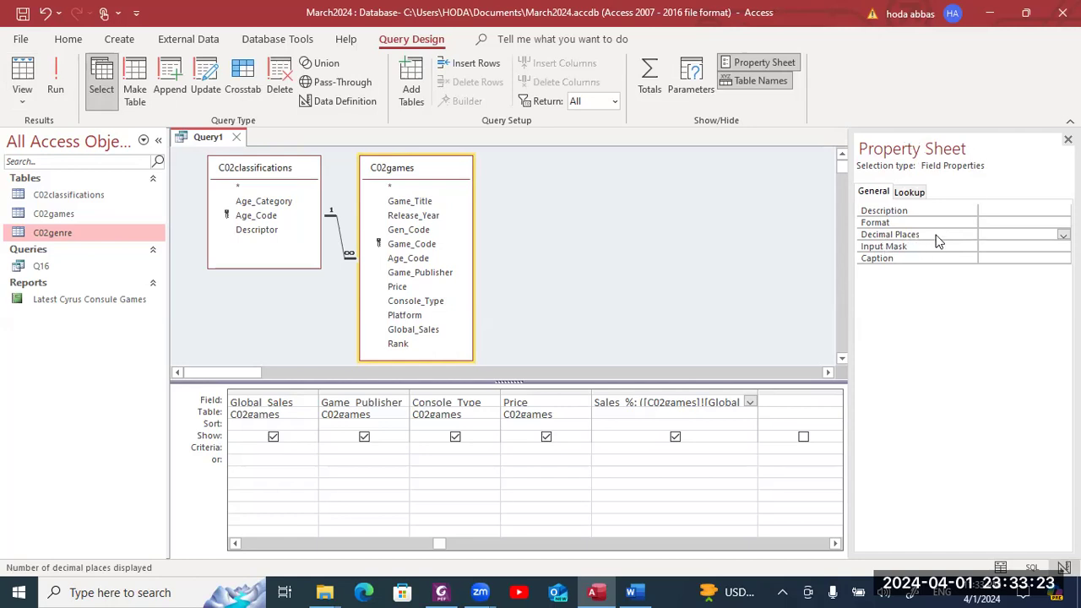
{"action": "left_click", "coordinate": [1063, 234]}
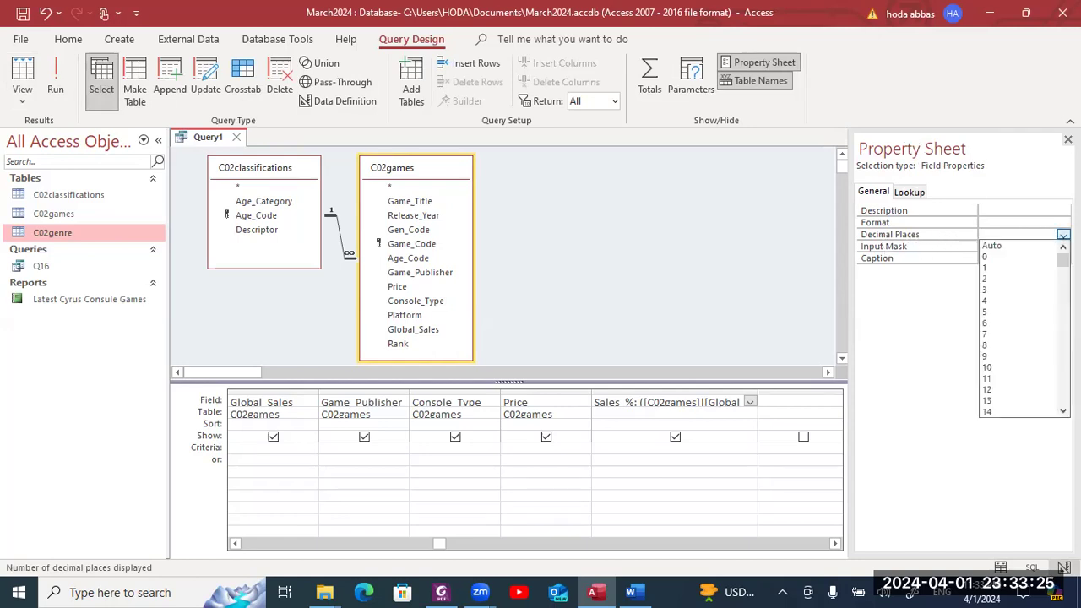
{"action": "left_click", "coordinate": [1050, 279]}
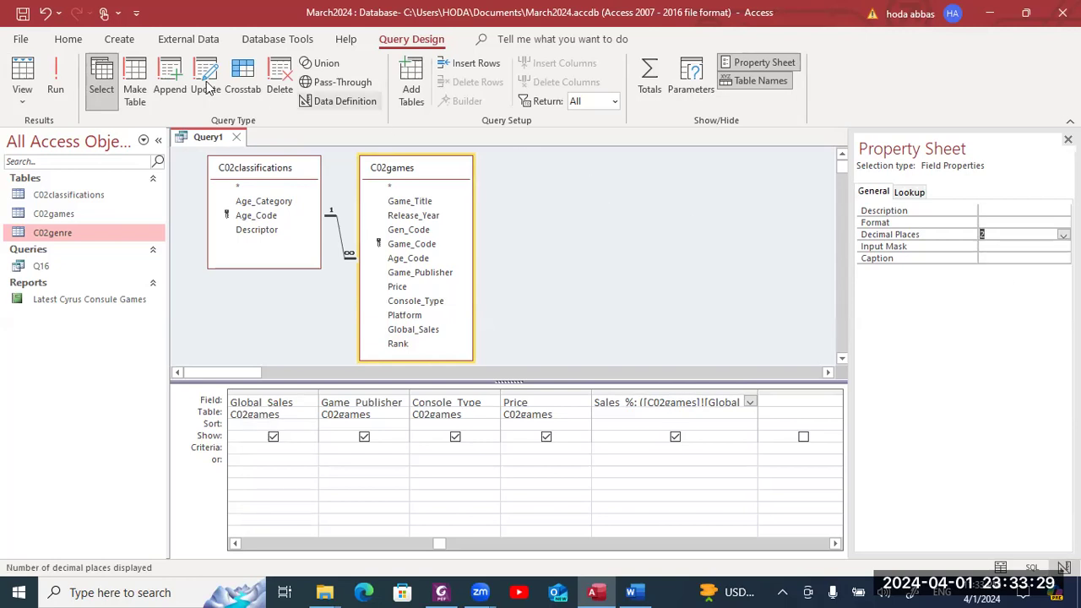
{"action": "left_click", "coordinate": [70, 80]}
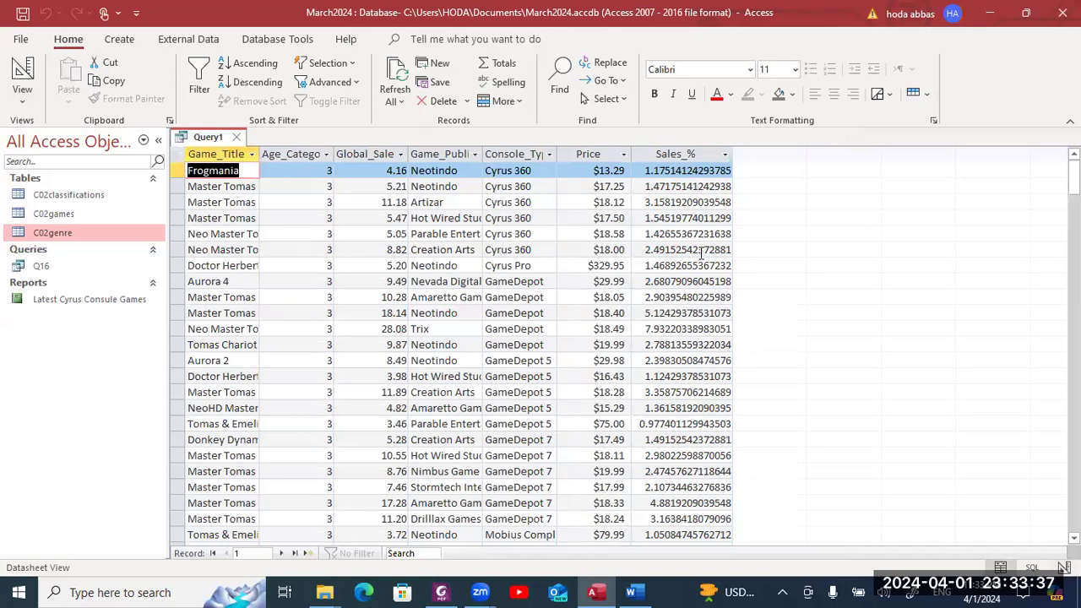
{"action": "left_click", "coordinate": [32, 75]}
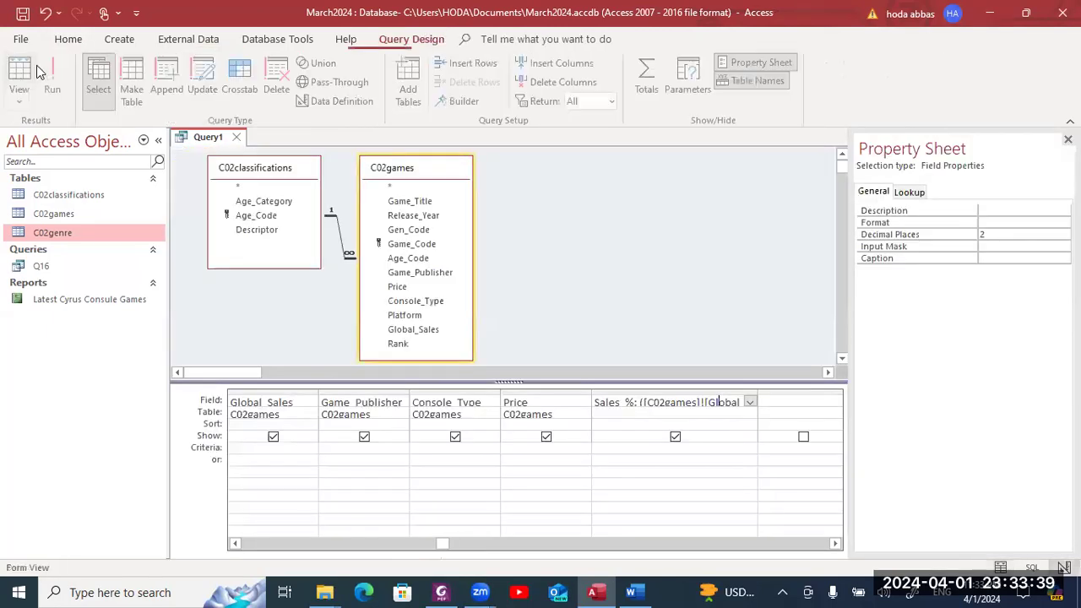
{"action": "left_click", "coordinate": [1044, 222]}
{"action": "left_click", "coordinate": [1063, 223]}
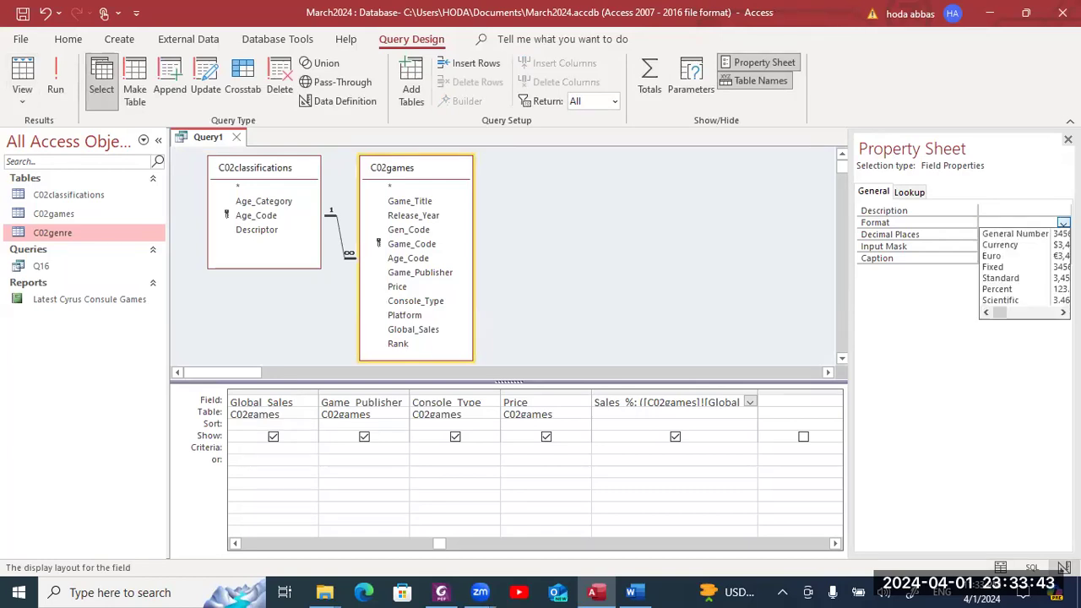
{"action": "left_click", "coordinate": [1026, 268]}
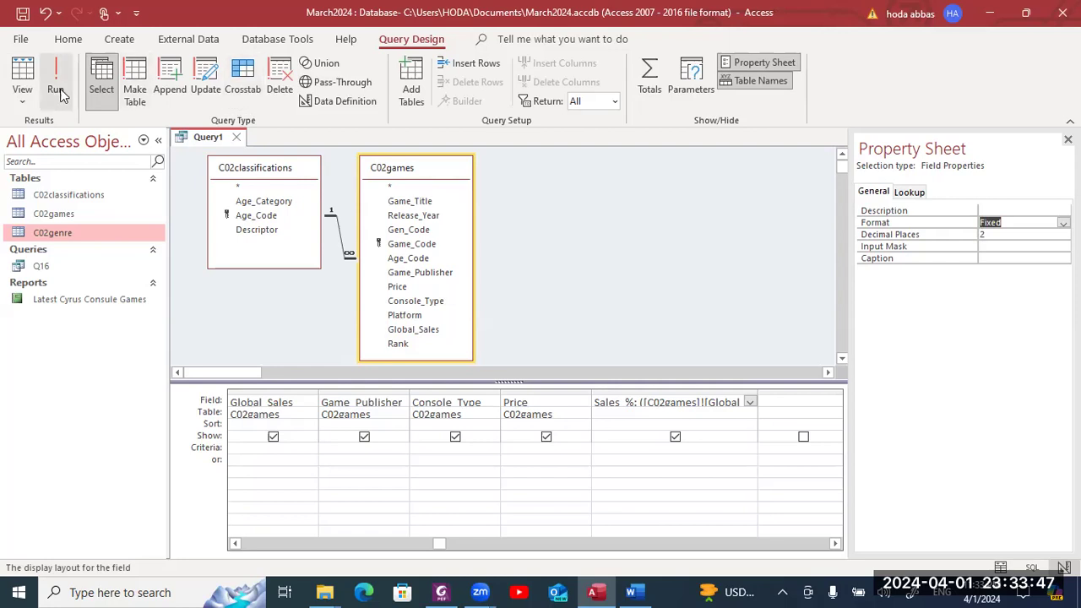
- Run the query to check the Fixed, 2-decimal Sales_% values, then return to Design view
{"action": "left_click", "coordinate": [56, 91]}
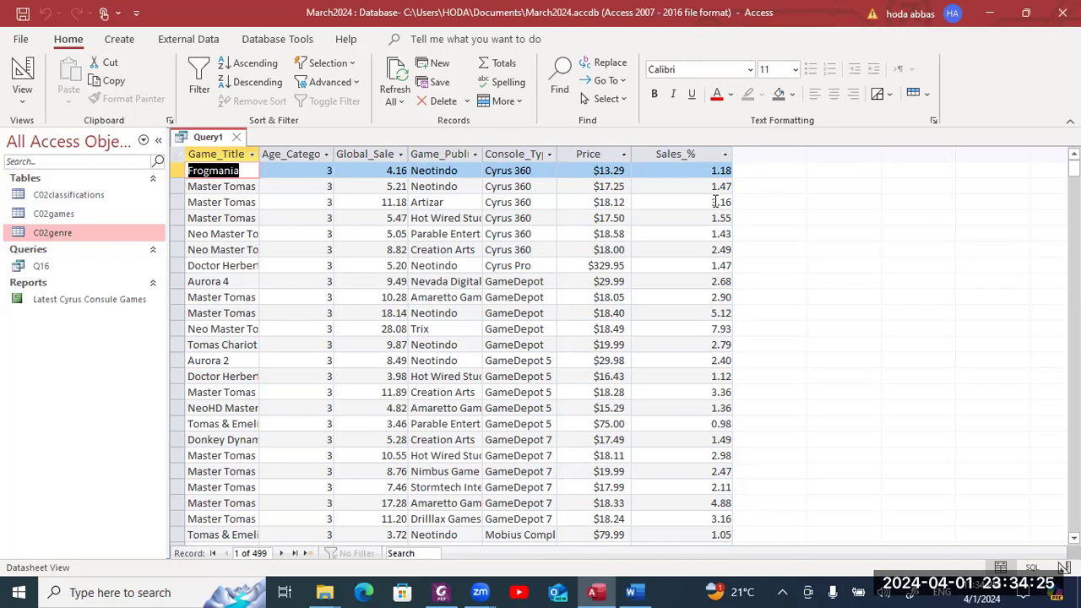
{"action": "left_click", "coordinate": [22, 75]}
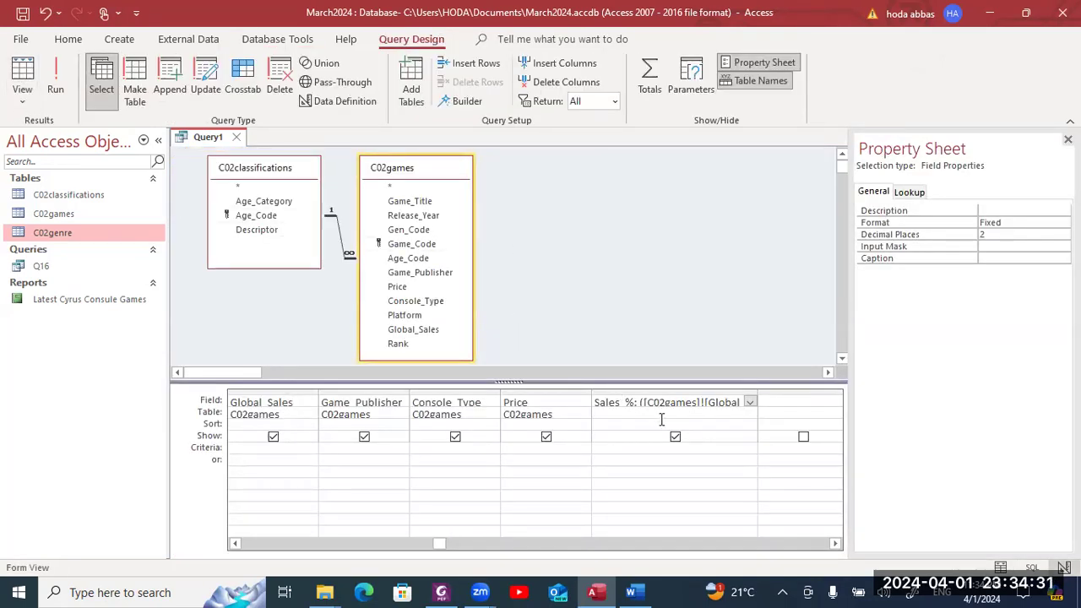
- Close the Property Sheet and widen the Sales_% column until ([C02games]![Global_Sales]/354)*100 is fully visible
{"action": "key", "text": "alt+Tab"}
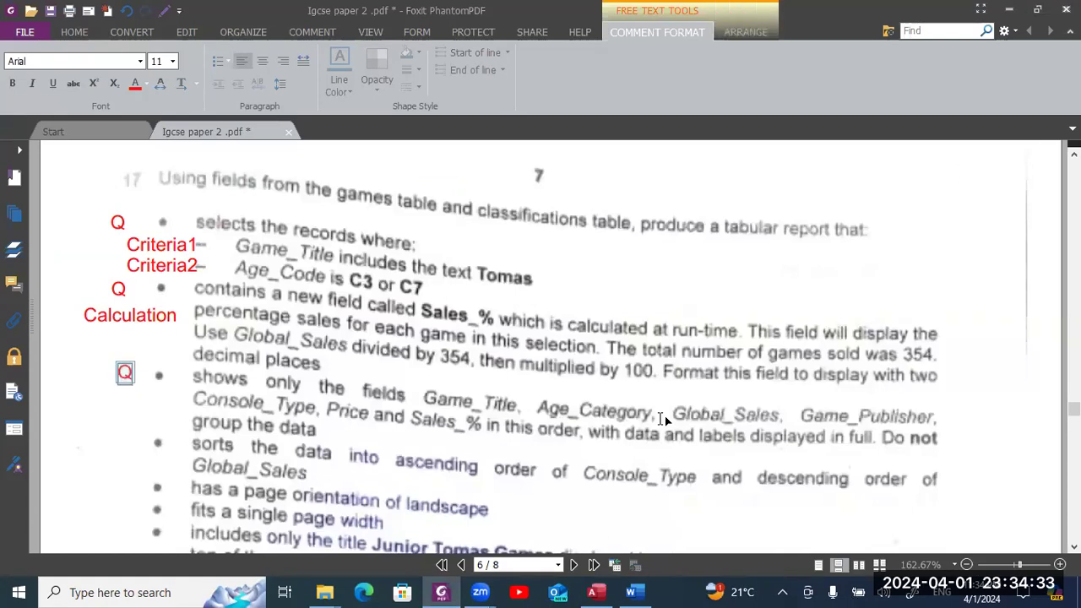
{"action": "left_click", "coordinate": [632, 358]}
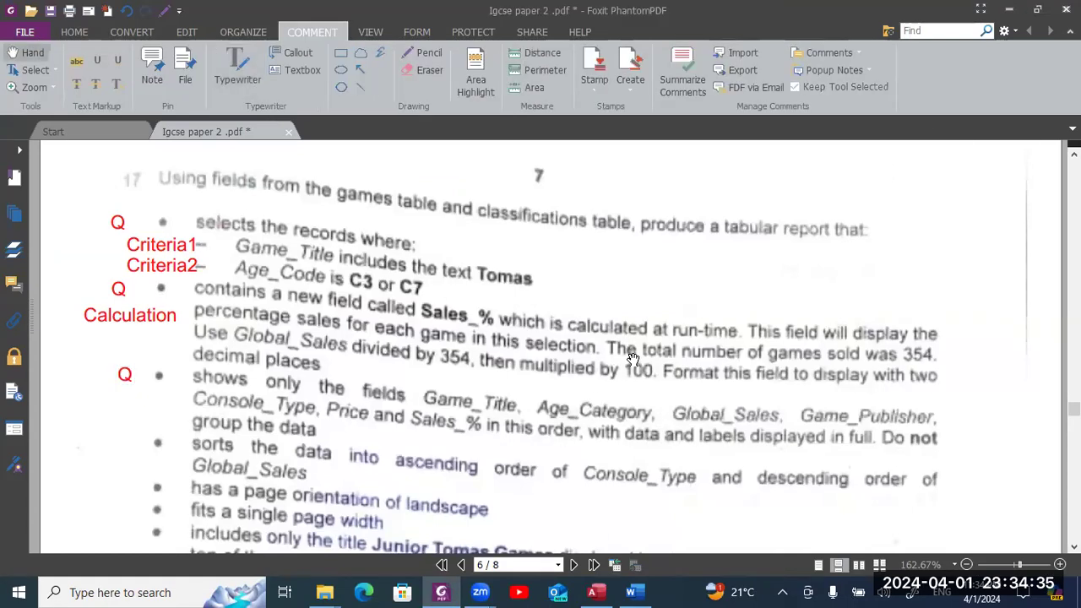
{"action": "key", "text": "alt+Tab"}
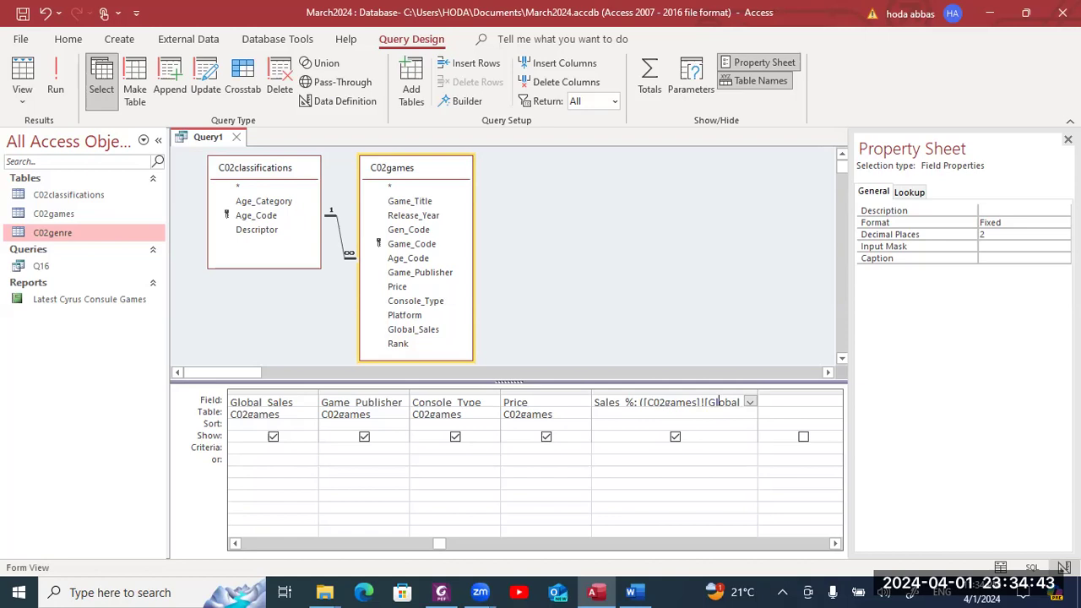
{"action": "left_click", "coordinate": [1067, 138]}
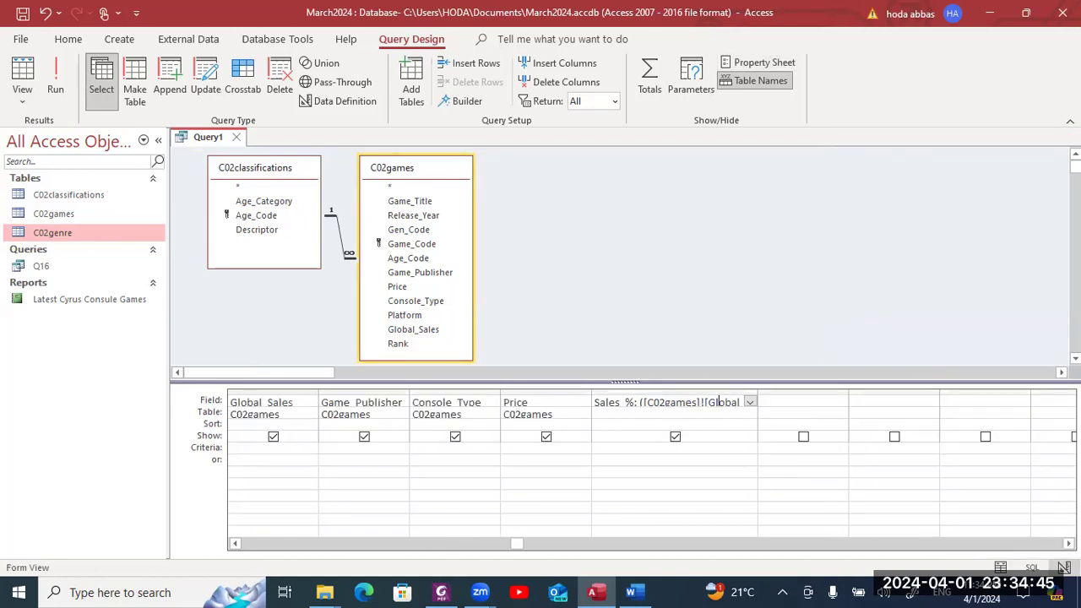
{"action": "left_click", "coordinate": [778, 403]}
{"action": "left_click", "coordinate": [912, 400]}
{"action": "left_click_drag", "start_coordinate": [941, 388], "coordinate": [914, 401]}
{"action": "right_click", "coordinate": [929, 383]}
{"action": "left_click", "coordinate": [904, 391]}
{"action": "left_click", "coordinate": [912, 402]}
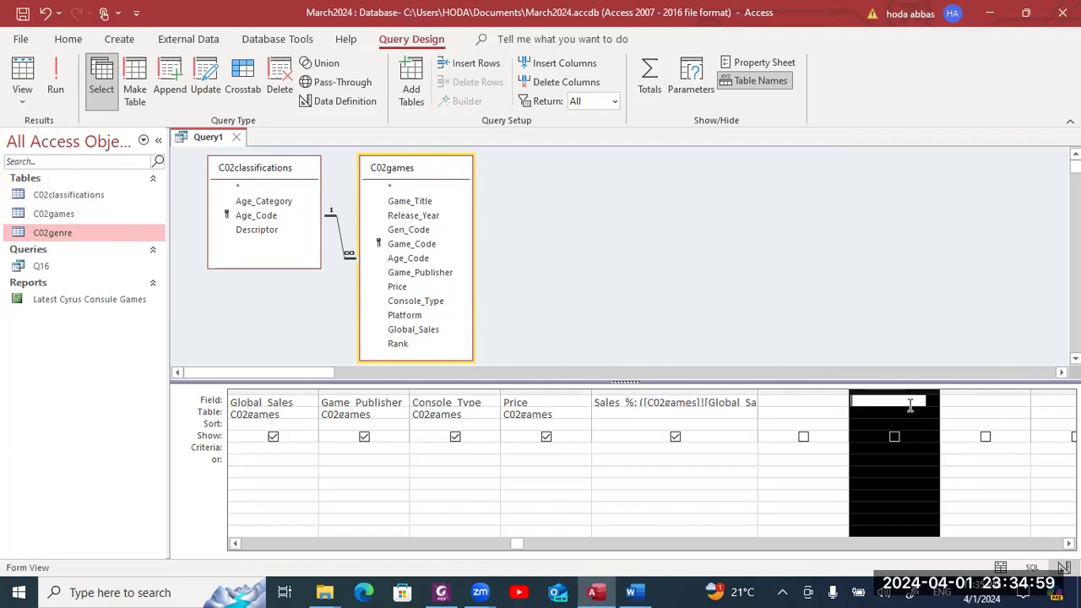
{"action": "left_click_drag", "start_coordinate": [939, 388], "coordinate": [1032, 387]}
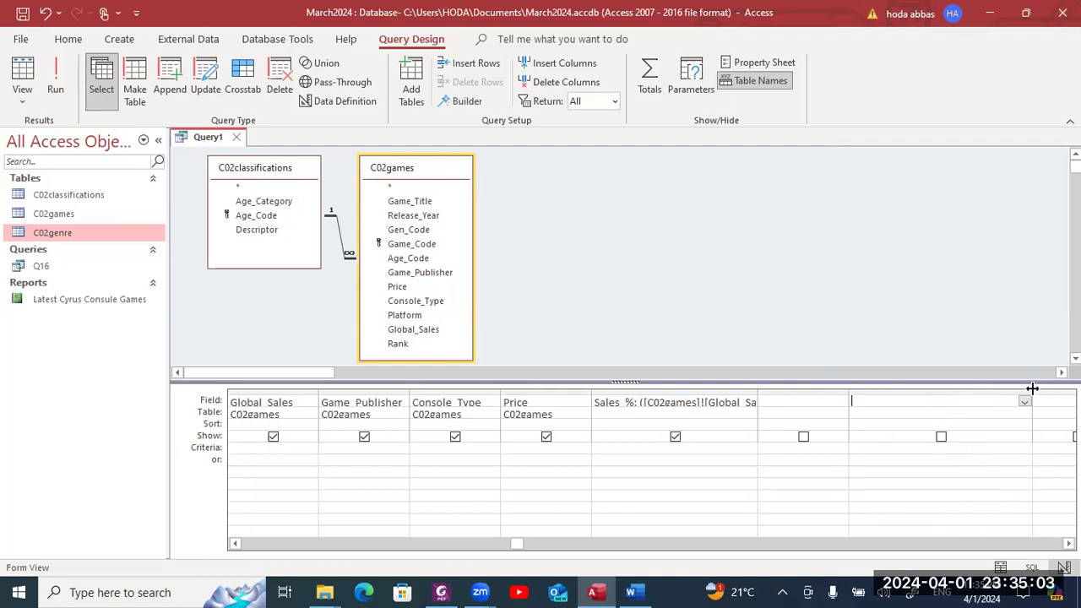
{"action": "left_click_drag", "start_coordinate": [757, 392], "coordinate": [807, 395]}
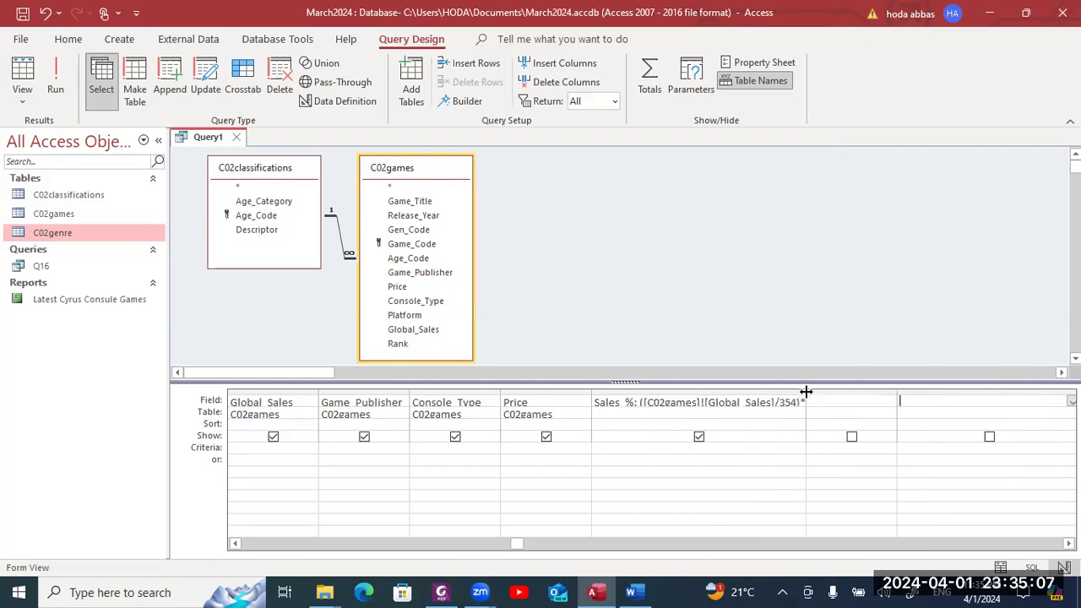
{"action": "left_click_drag", "start_coordinate": [806, 391], "coordinate": [848, 392]}
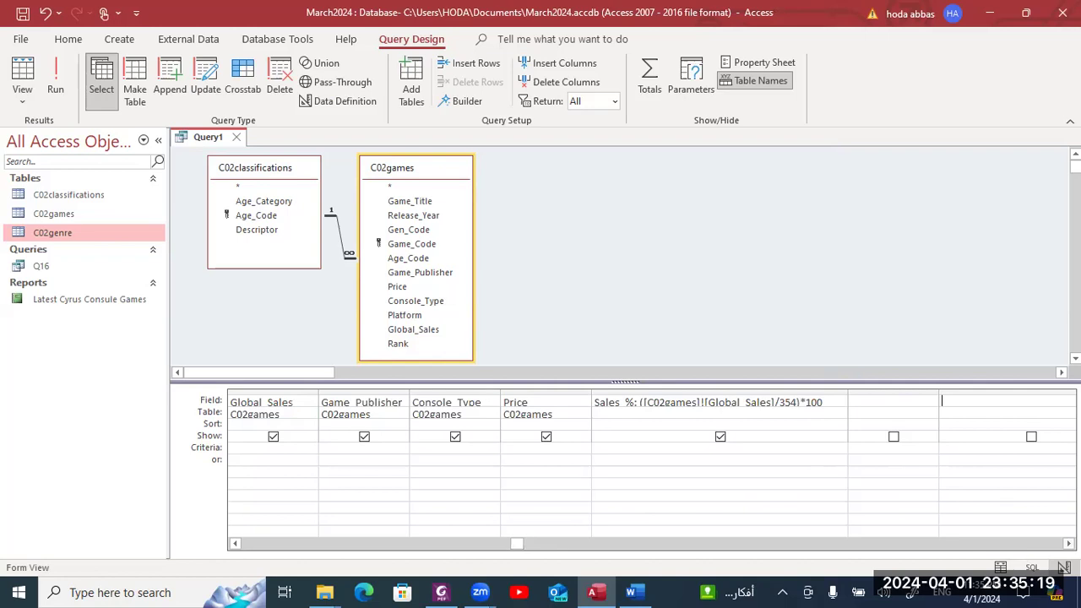
{"action": "left_click", "coordinate": [1025, 543]}
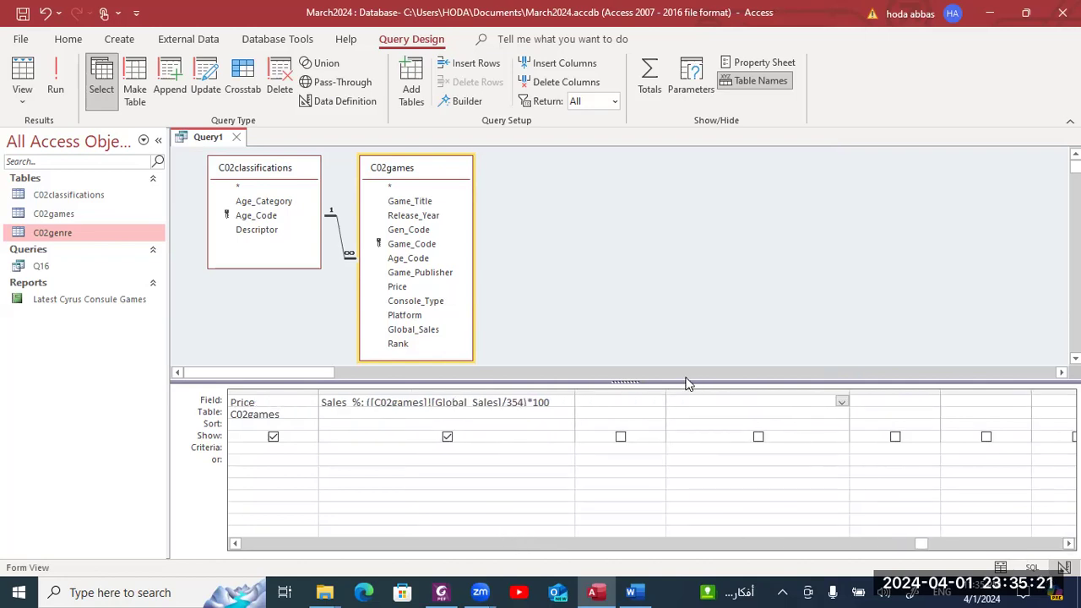
{"action": "type", "text": "Slea"}
{"action": "key", "text": "BackSpace"}
{"action": "key", "text": "BackSpace"}
{"action": "type", "text": "ales %:"}
{"action": "left_click", "coordinate": [842, 403]}
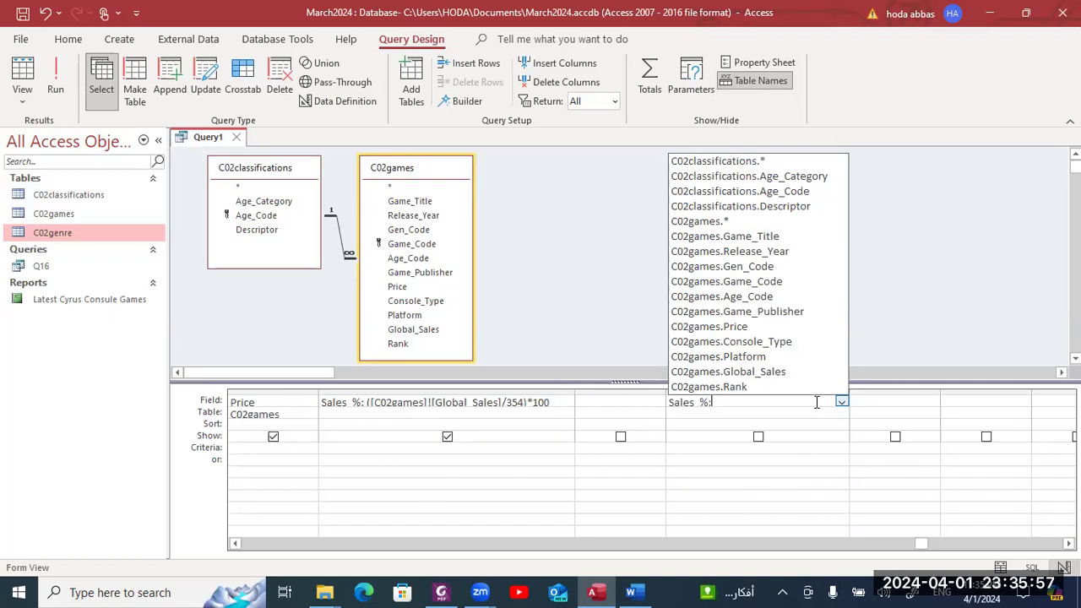
{"action": "left_click", "coordinate": [792, 372]}
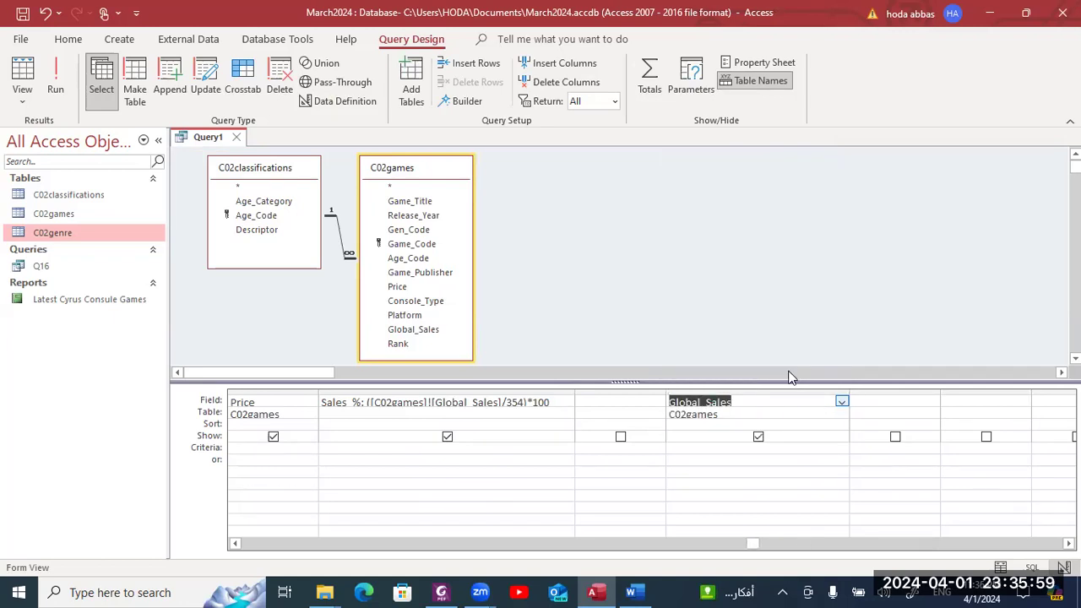
{"action": "left_click", "coordinate": [758, 401]}
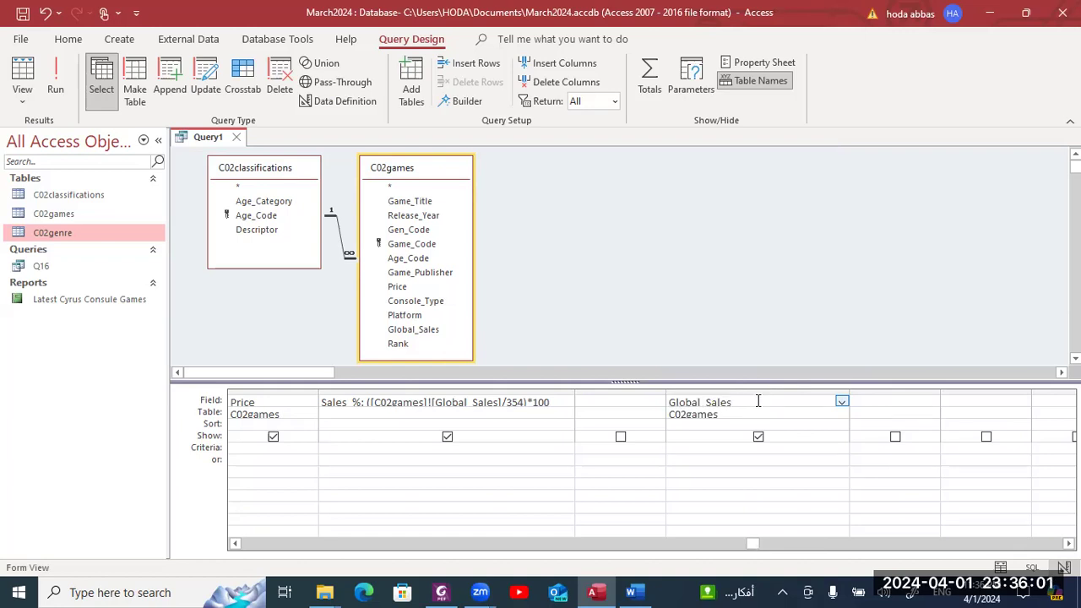
{"action": "key", "text": "ctrl+z"}
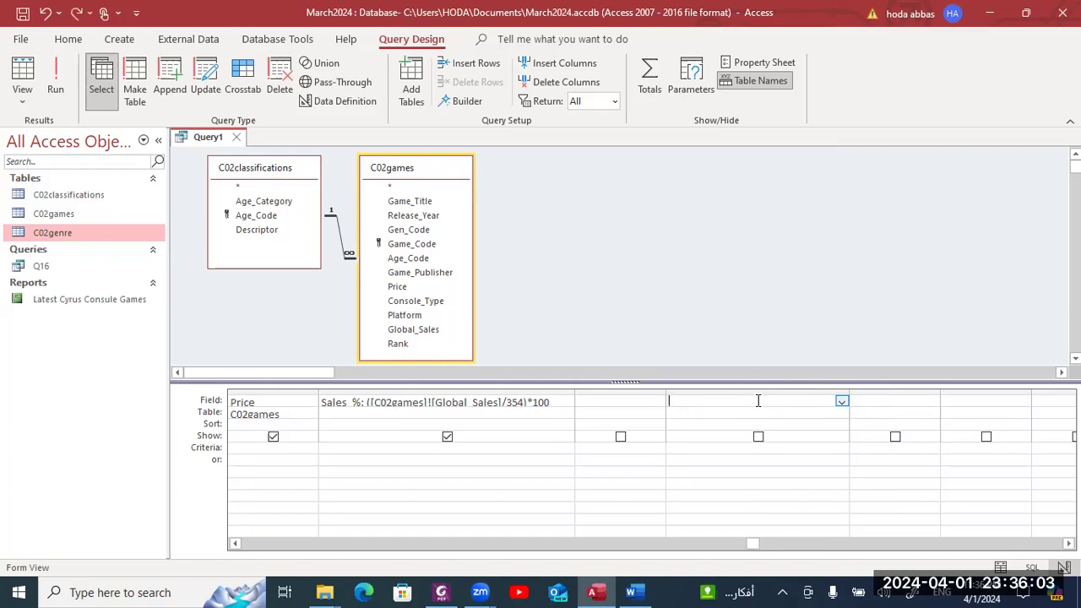
- Enter Sales %: ([Global Sales]/354)*100 in an empty Field cell, correcting typos along the way
{"action": "type", "text": "Sales %: G"}
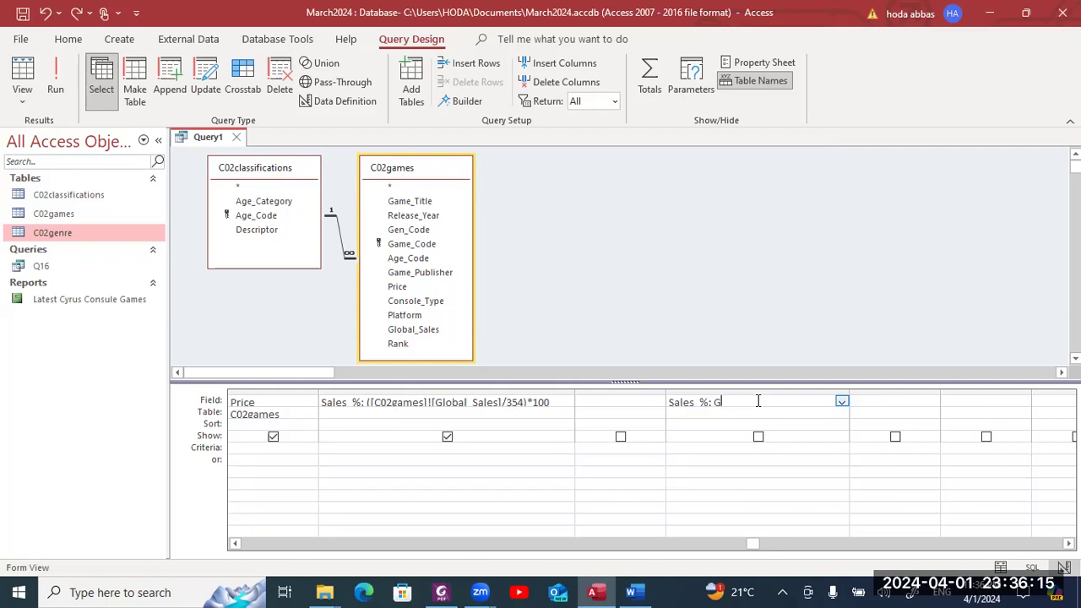
{"action": "type", "text": "ola"}
{"action": "type", "text": "b"}
{"action": "key", "text": "BackSpace"}
{"action": "key", "text": "BackSpace"}
{"action": "key", "text": "BackSpace"}
{"action": "key", "text": "BackSpace"}
{"action": "type", "text": "lobal"}
{"action": "type", "text": " Sales"}
{"action": "type", "text": "/50]"}
{"action": "key", "text": "Left"}
{"action": "key", "text": "Left"}
{"action": "key", "text": "Left"}
{"action": "key", "text": "Left"}
{"action": "key", "text": "Left"}
{"action": "key", "text": "Left"}
{"action": "key", "text": "Left"}
{"action": "key", "text": "Left"}
{"action": "type", "text": "["}
{"action": "left_click", "coordinate": [815, 406]}
{"action": "type", "text": ")"}
{"action": "key", "text": "BackSpace"}
{"action": "key", "text": "Left"}
{"action": "key", "text": "Left"}
{"action": "key", "text": "Left"}
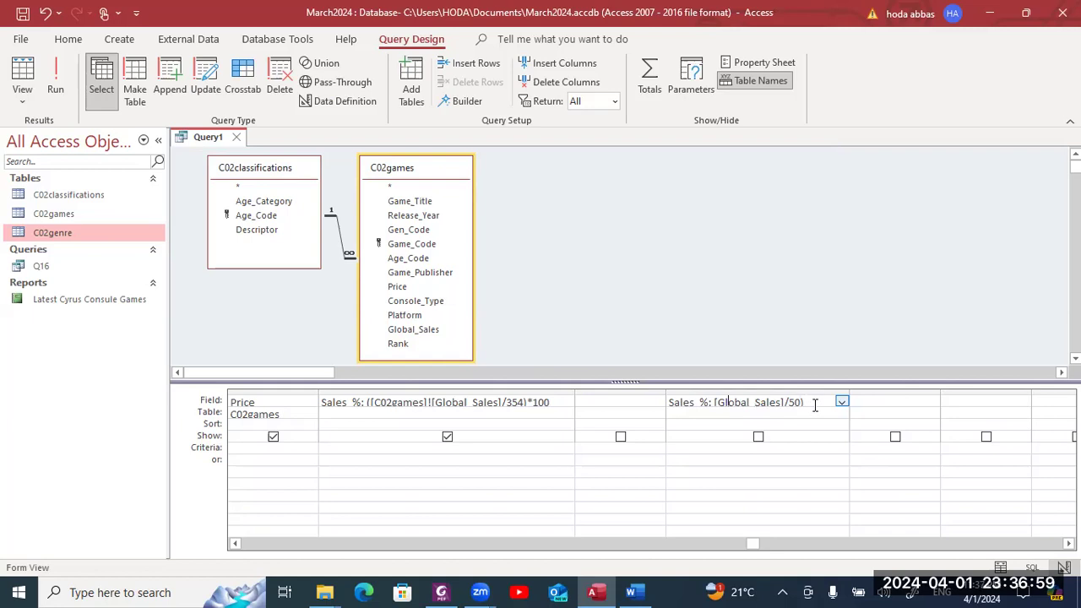
{"action": "key", "text": "Left"}
{"action": "key", "text": "Left"}
{"action": "type", "text": "("}
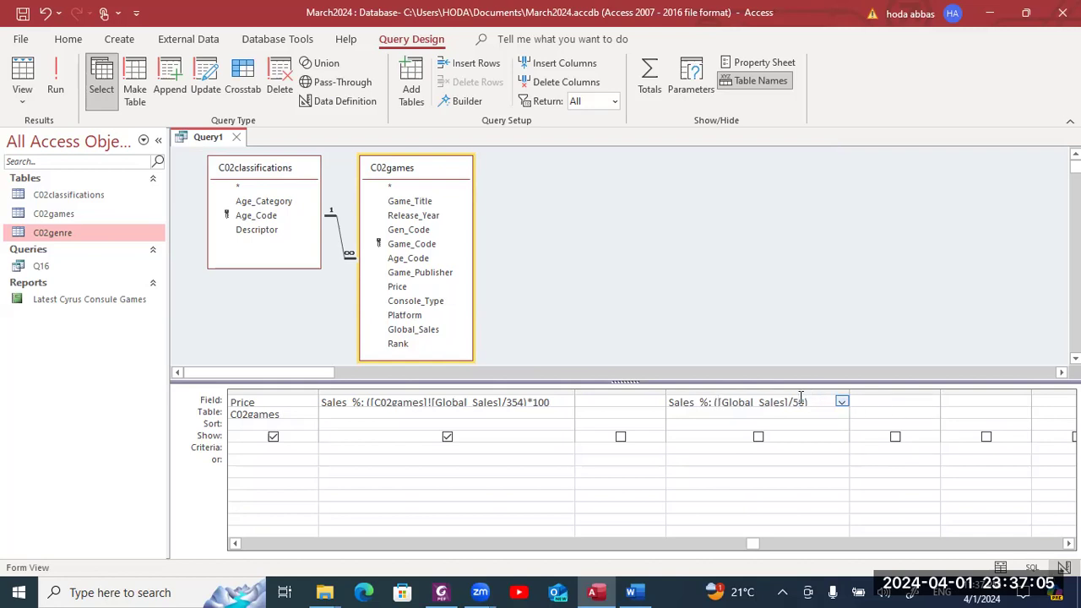
{"action": "key", "text": "BackSpace"}
{"action": "key", "text": "BackSpace"}
{"action": "key", "text": "BackSpace"}
{"action": "type", "text": "354)*100"}
{"action": "key", "text": "Return"}
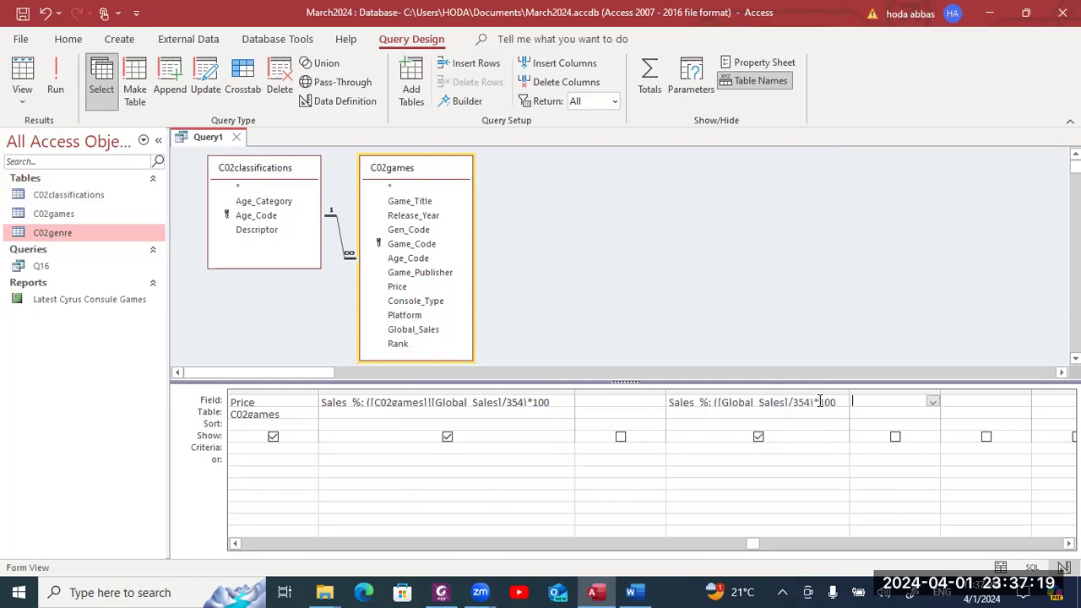
- Cut the duplicate Sales % column from the grid and close the Property Sheet
{"action": "left_click", "coordinate": [804, 404]}
{"action": "left_click", "coordinate": [792, 62]}
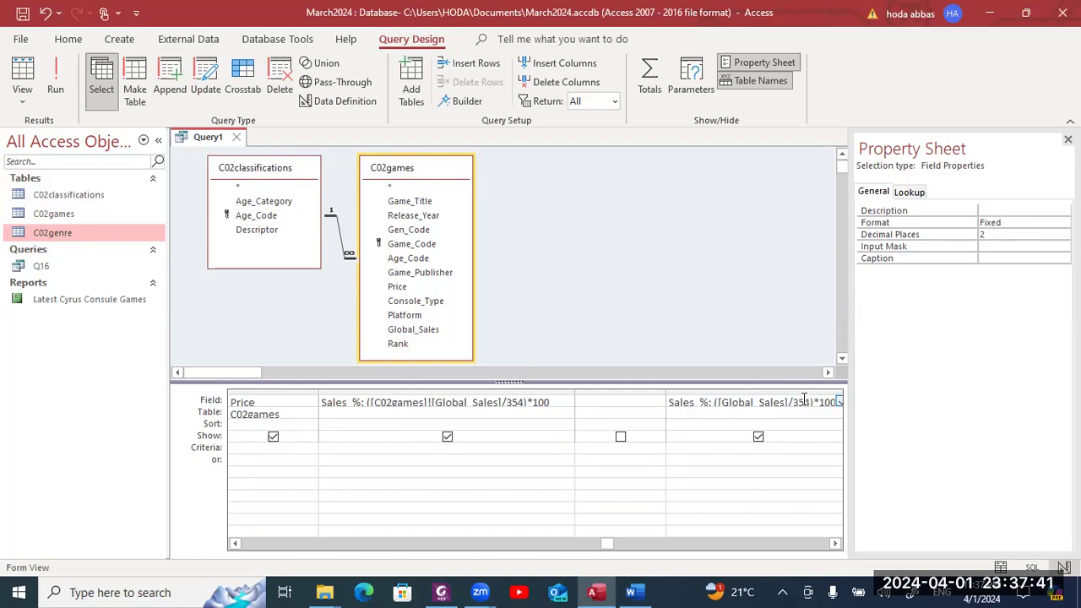
{"action": "right_click", "coordinate": [804, 399]}
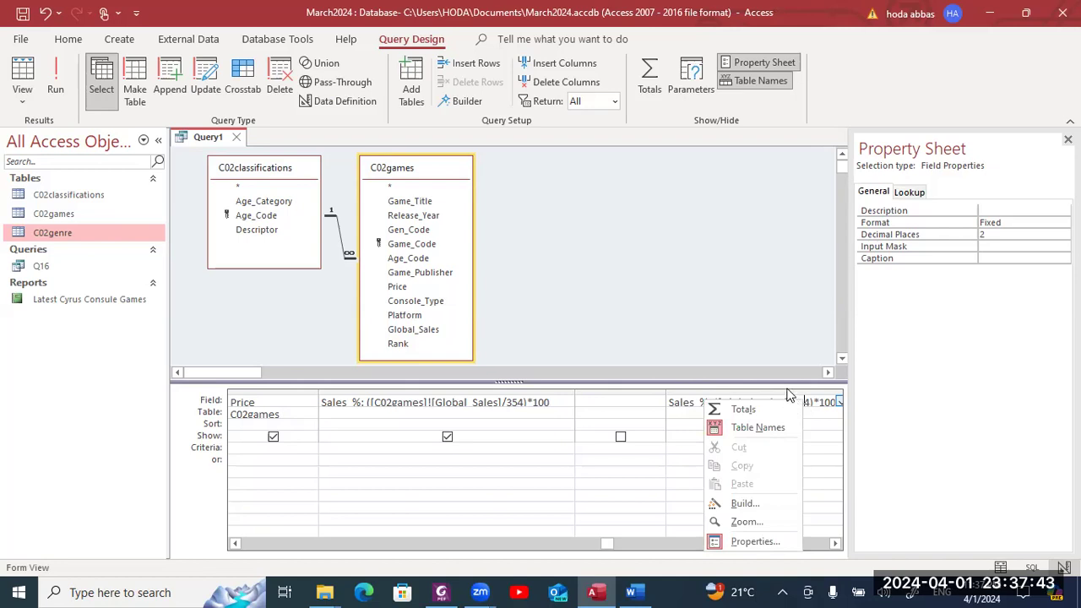
{"action": "left_click", "coordinate": [787, 395]}
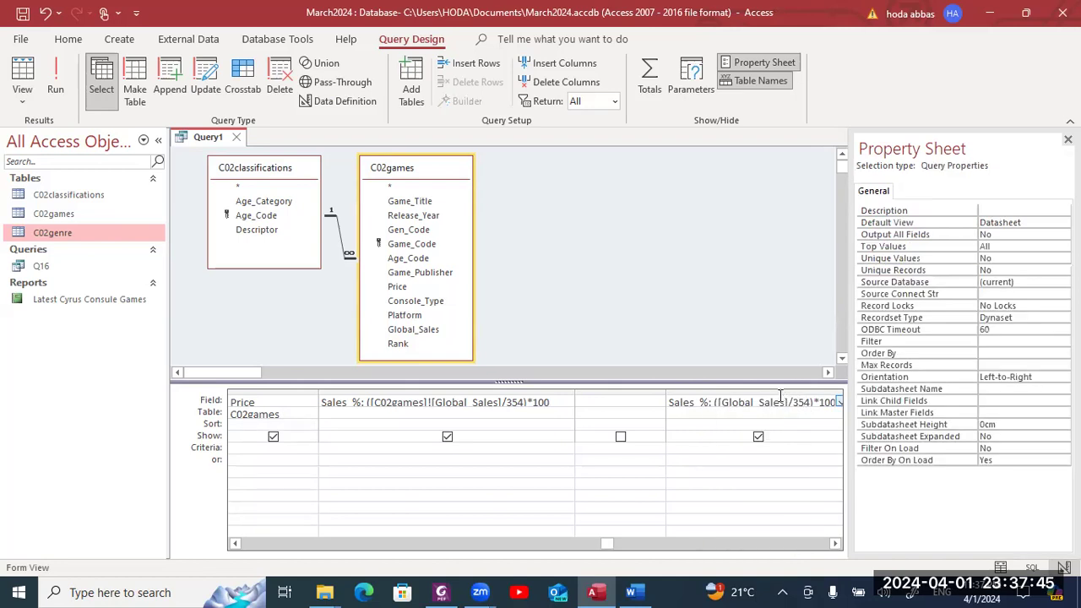
{"action": "left_click", "coordinate": [772, 397]}
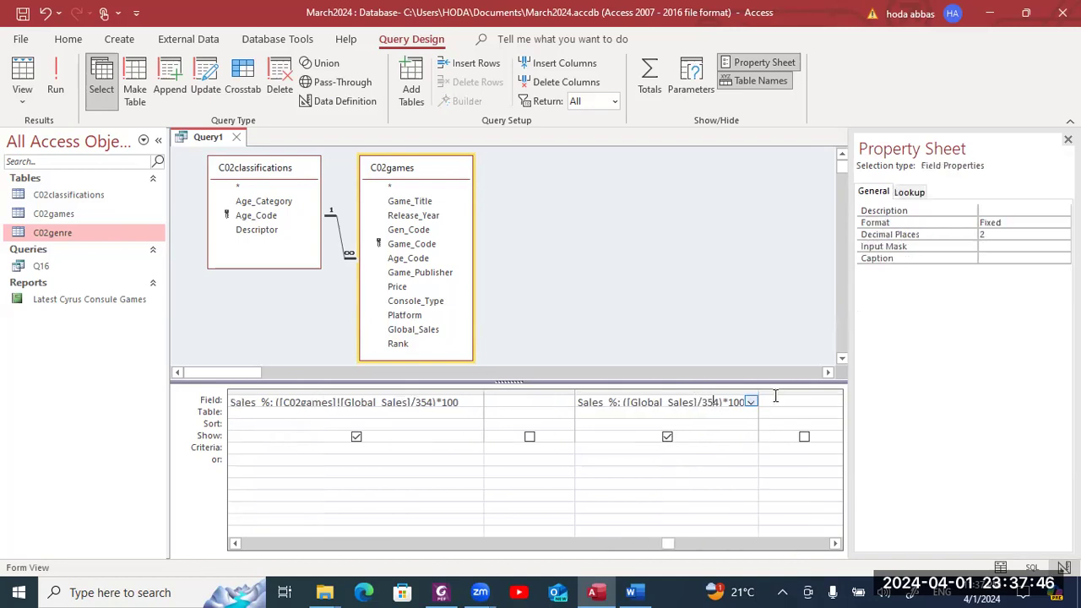
{"action": "left_click", "coordinate": [730, 391]}
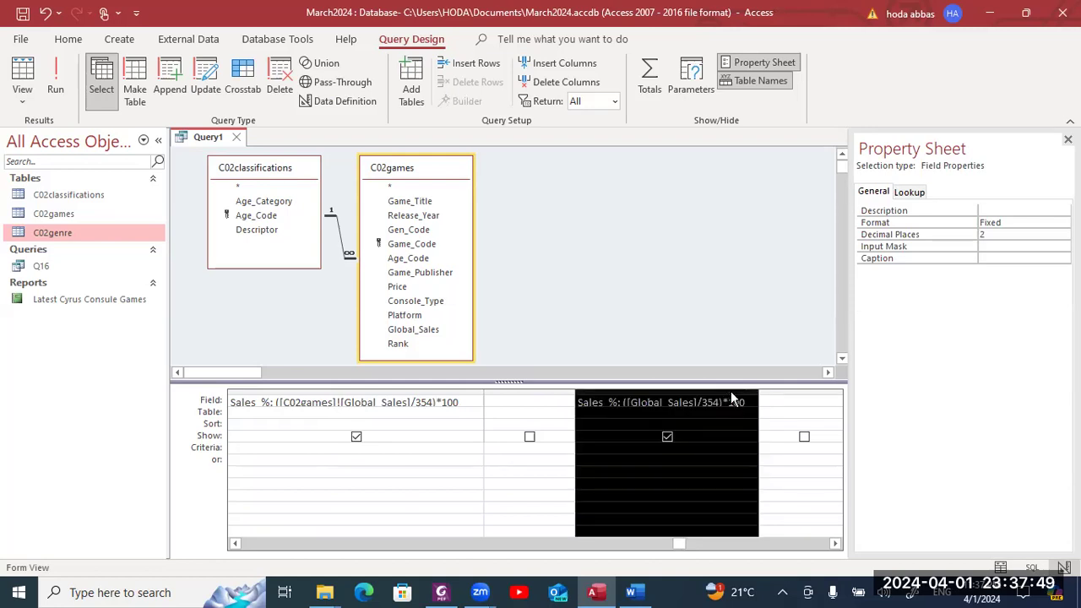
{"action": "right_click", "coordinate": [731, 391]}
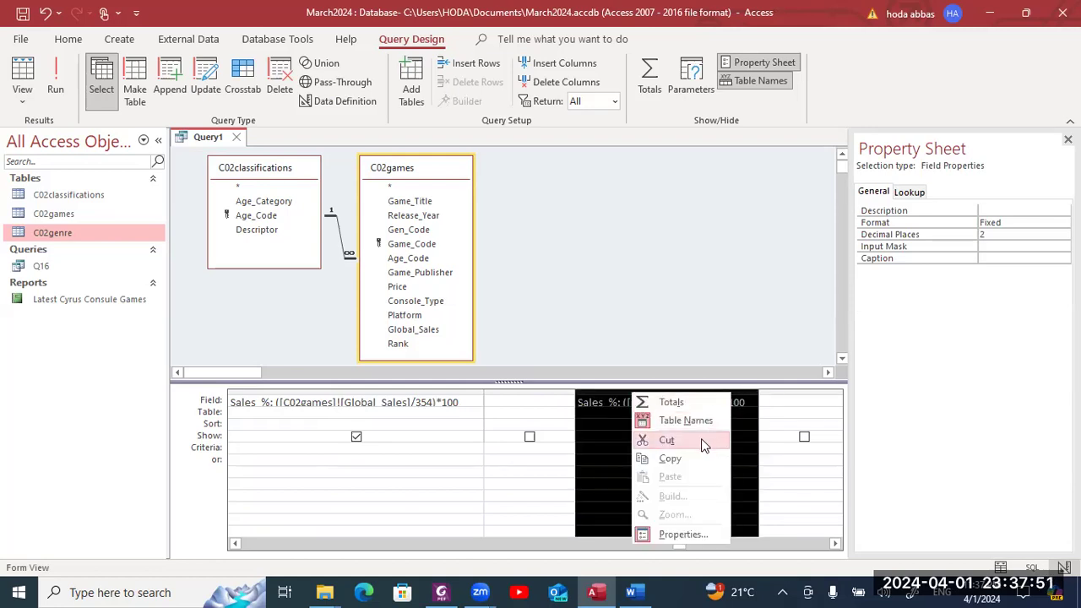
{"action": "left_click", "coordinate": [701, 438]}
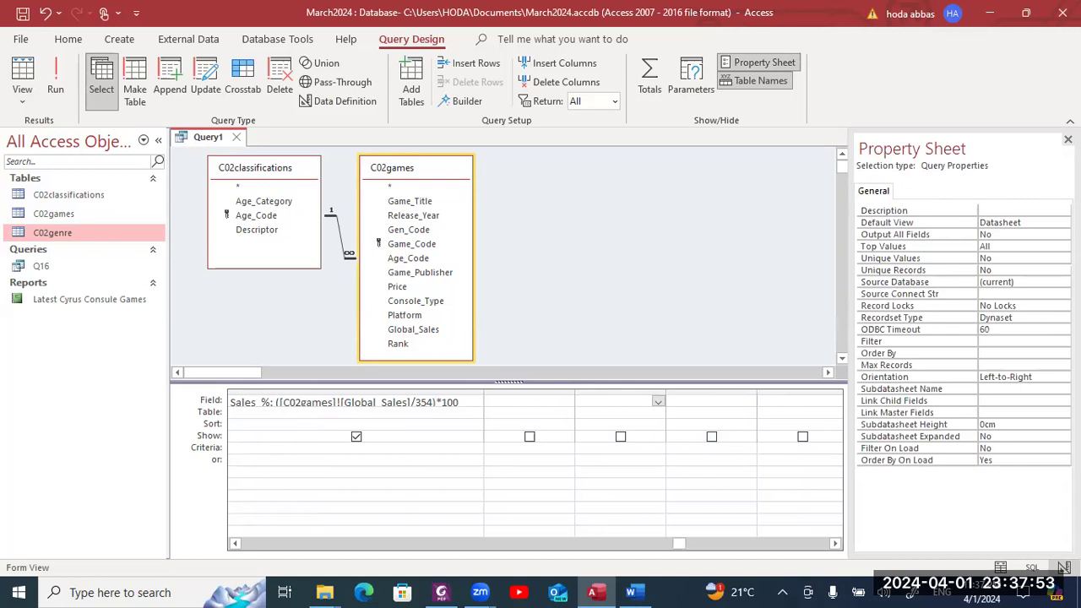
{"action": "left_click", "coordinate": [1068, 139]}
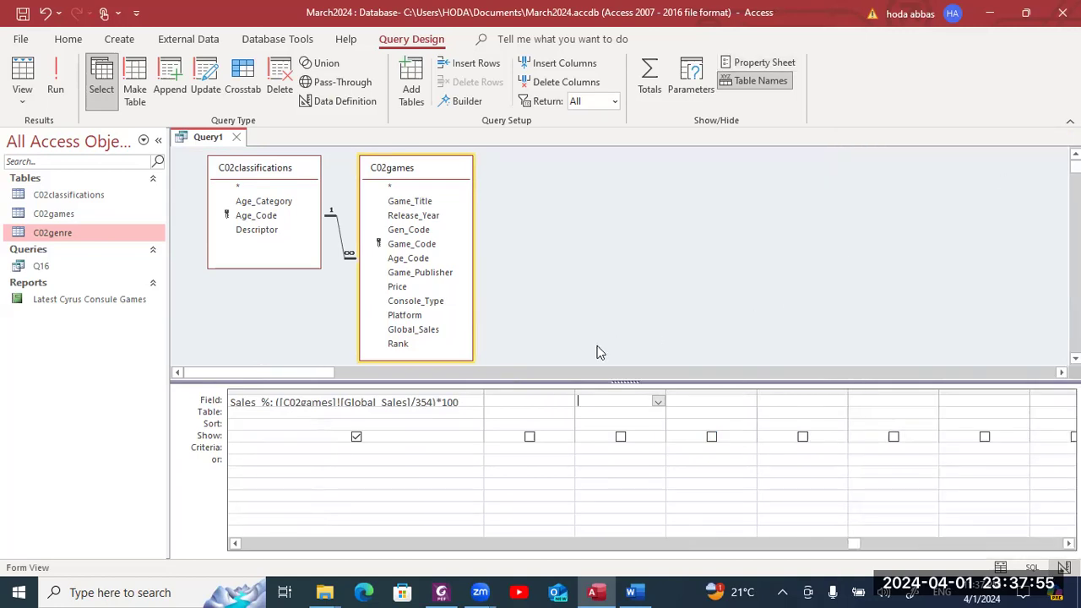
{"action": "key", "text": "alt+Tab"}
{"action": "scroll", "coordinate": [596, 351], "scroll_direction": "down", "scroll_amount": 3}
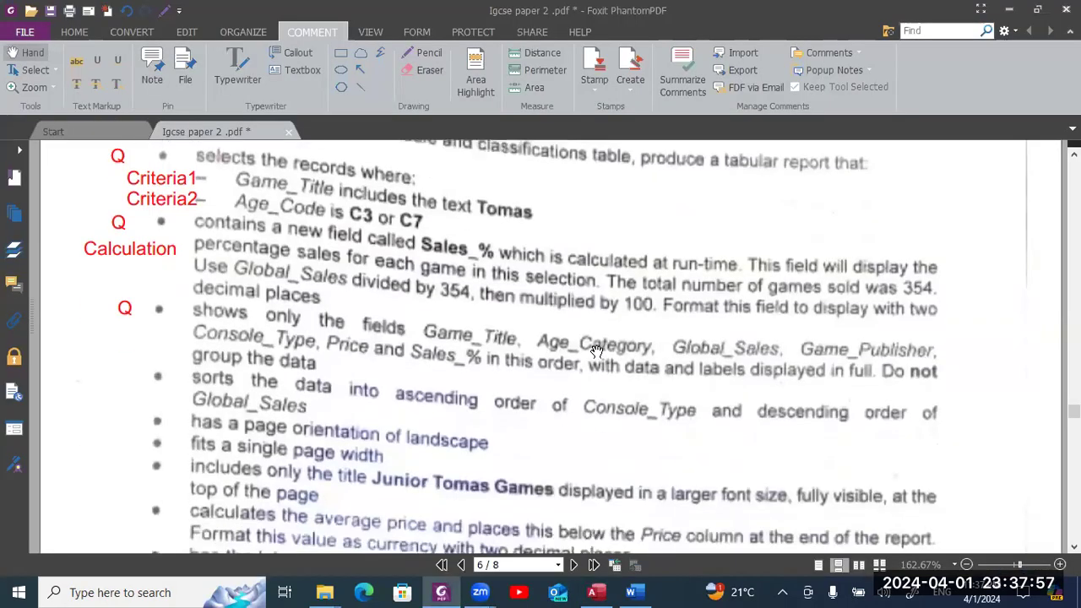
{"action": "scroll", "coordinate": [596, 352], "scroll_direction": "down", "scroll_amount": 2}
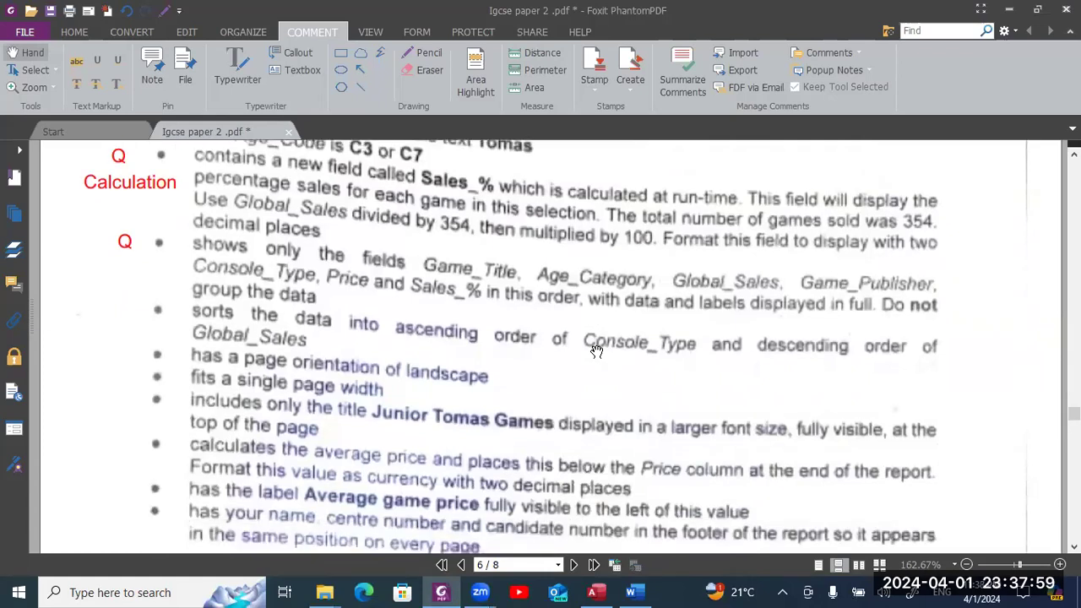
{"action": "scroll", "coordinate": [596, 352], "scroll_direction": "up", "scroll_amount": 4}
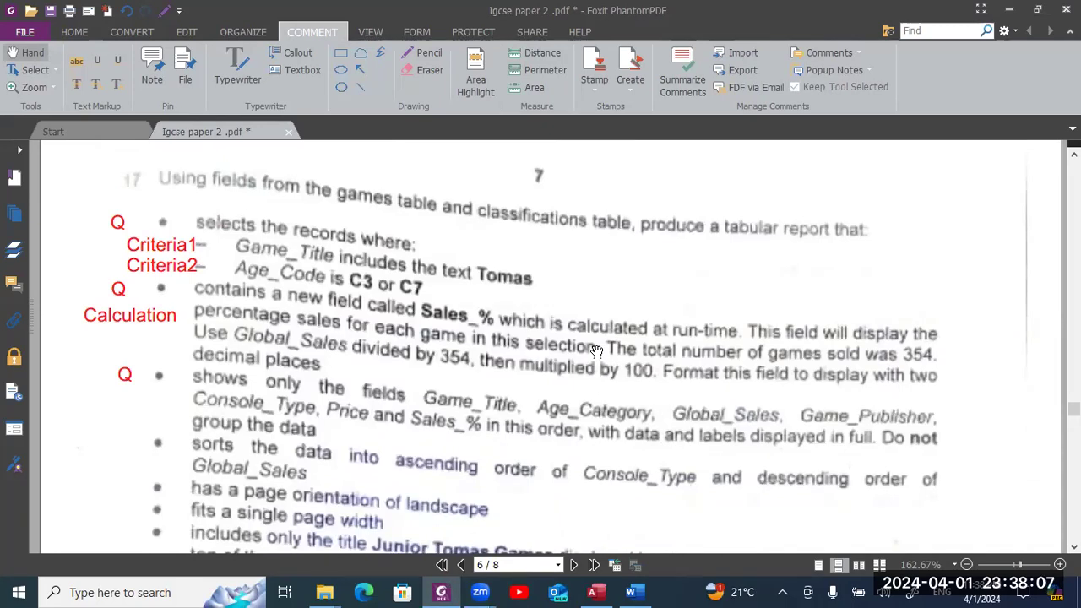
{"action": "key", "text": "alt+Tab"}
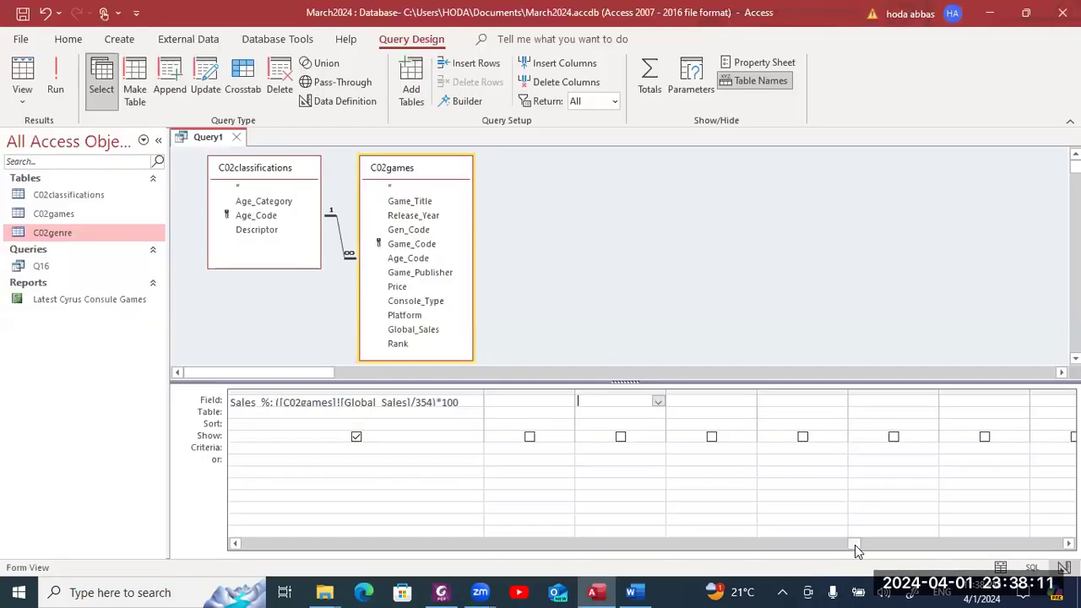
- Filter Game_Title by *Tomas* and run the query, which returns 55 records
{"action": "left_click_drag", "start_coordinate": [855, 545], "coordinate": [424, 553]}
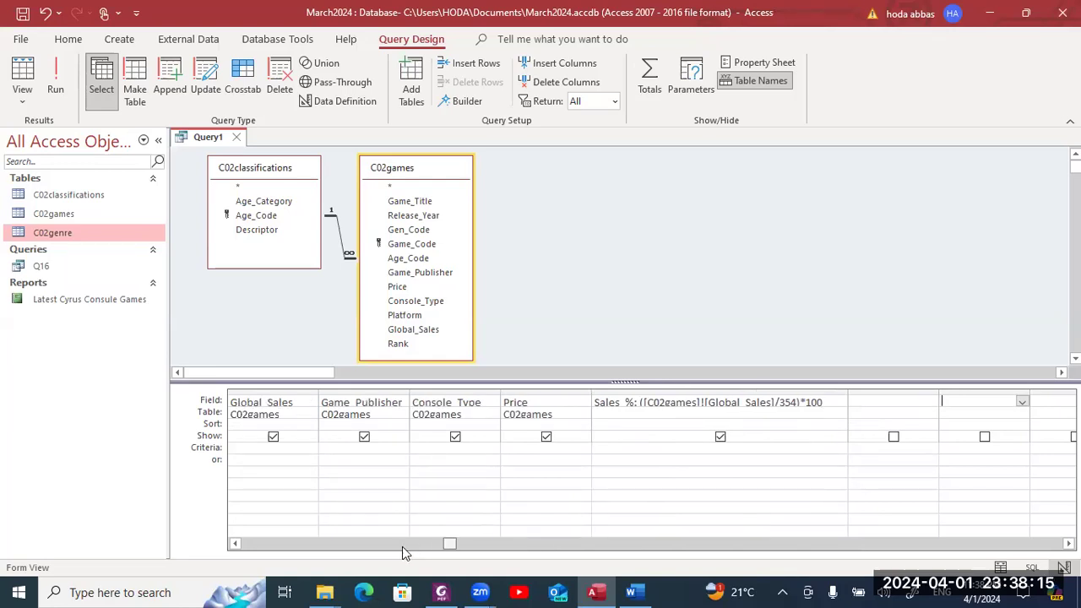
{"action": "left_click", "coordinate": [402, 545]}
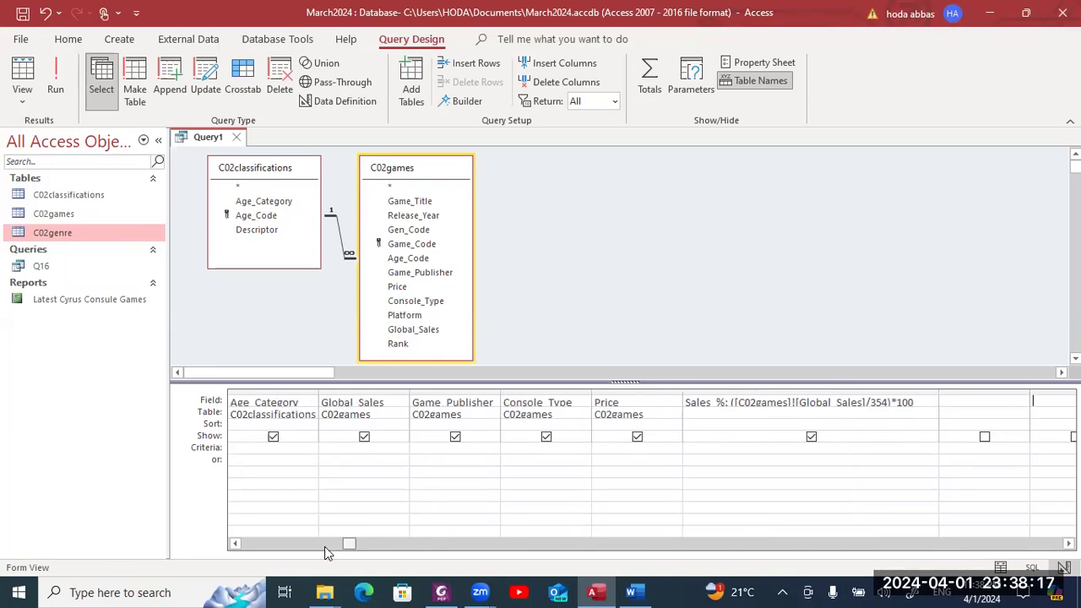
{"action": "left_click", "coordinate": [278, 545]}
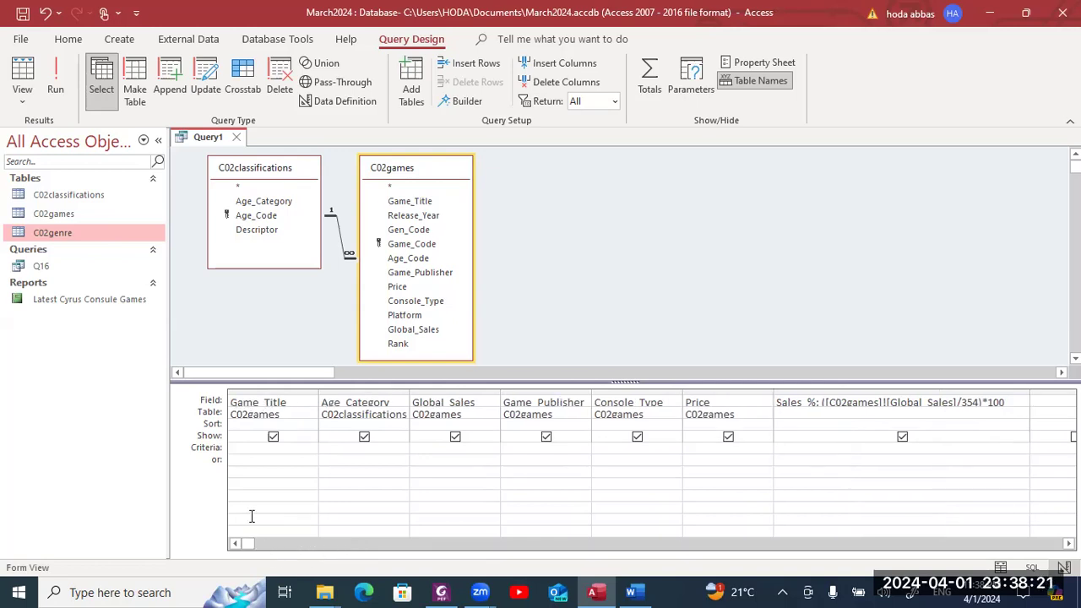
{"action": "left_click", "coordinate": [256, 447]}
{"action": "type", "text": "\"Toma"}
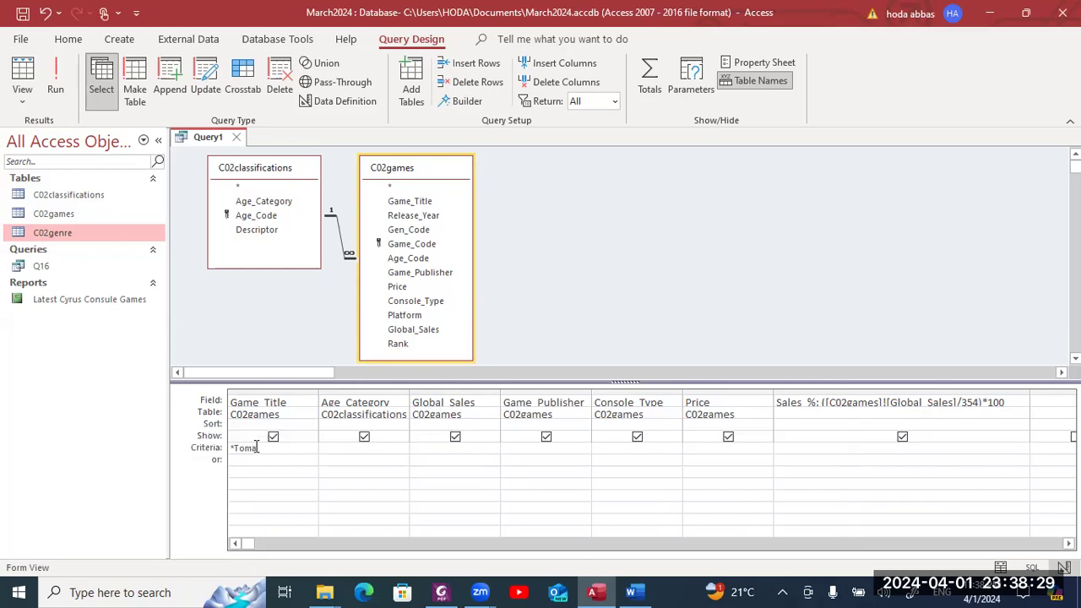
{"action": "type", "text": "*"}
{"action": "key", "text": "alt+Tab"}
{"action": "key", "text": "alt+Tab"}
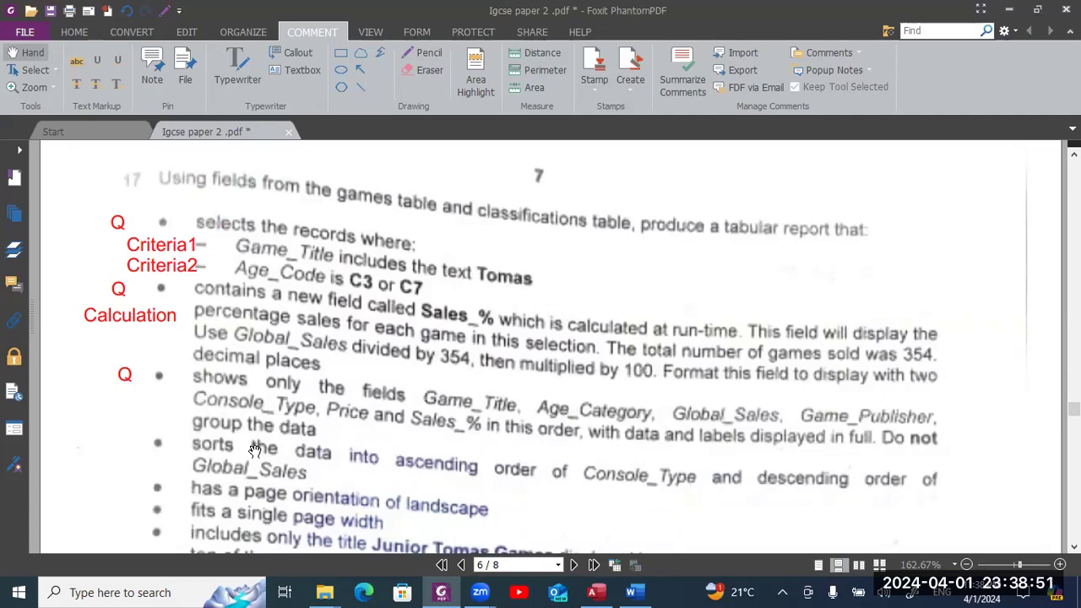
{"action": "key", "text": "alt+Tab"}
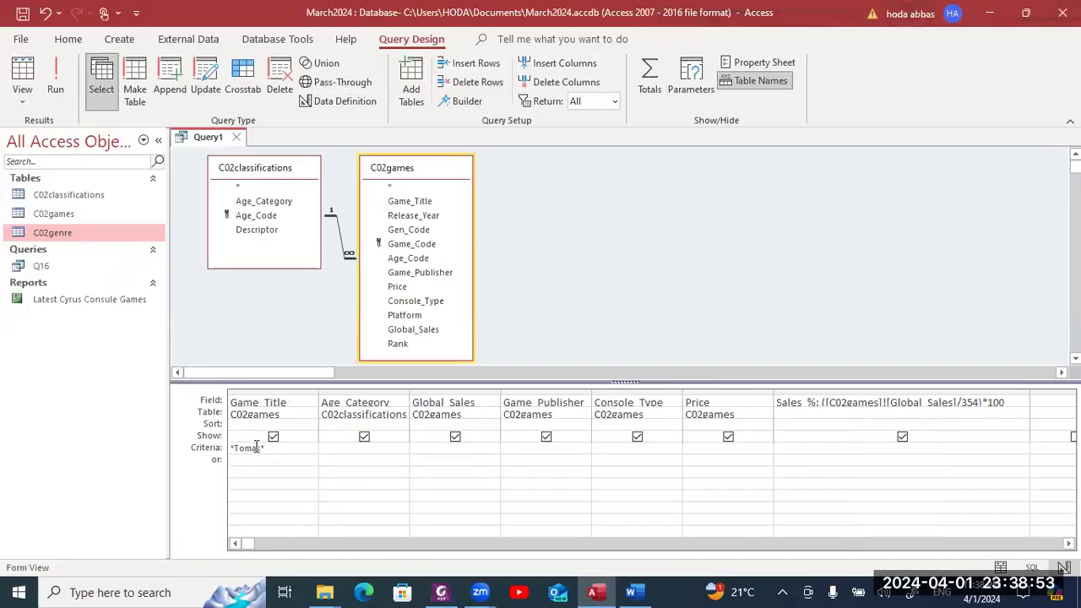
{"action": "left_click", "coordinate": [55, 89]}
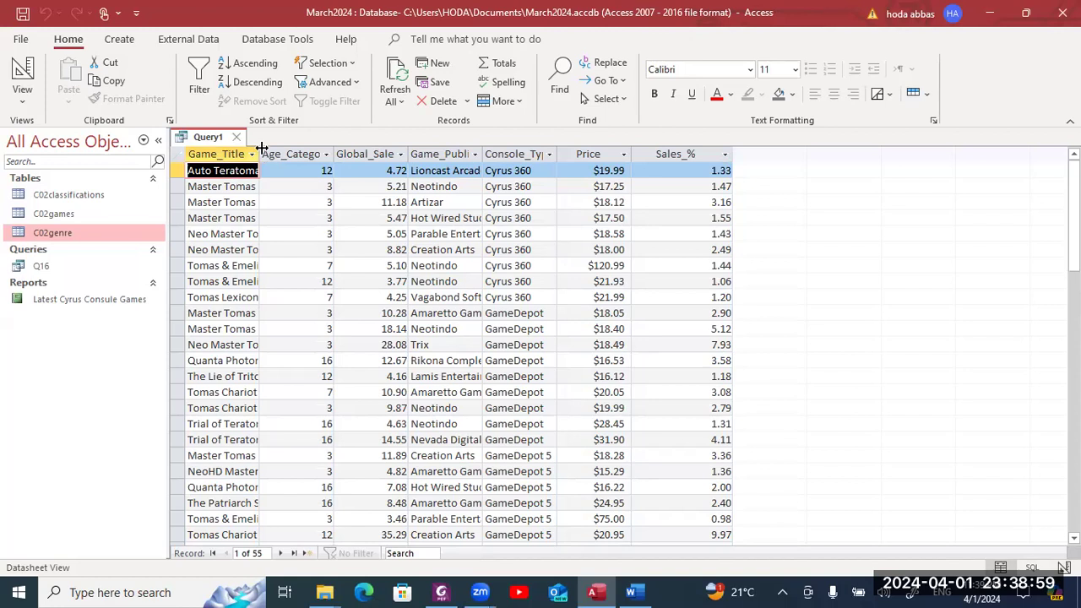
- Autofit the Game_Title column so full titles like Master Tomas Nation 2: Astrowatch show
{"action": "double_click", "coordinate": [259, 154]}
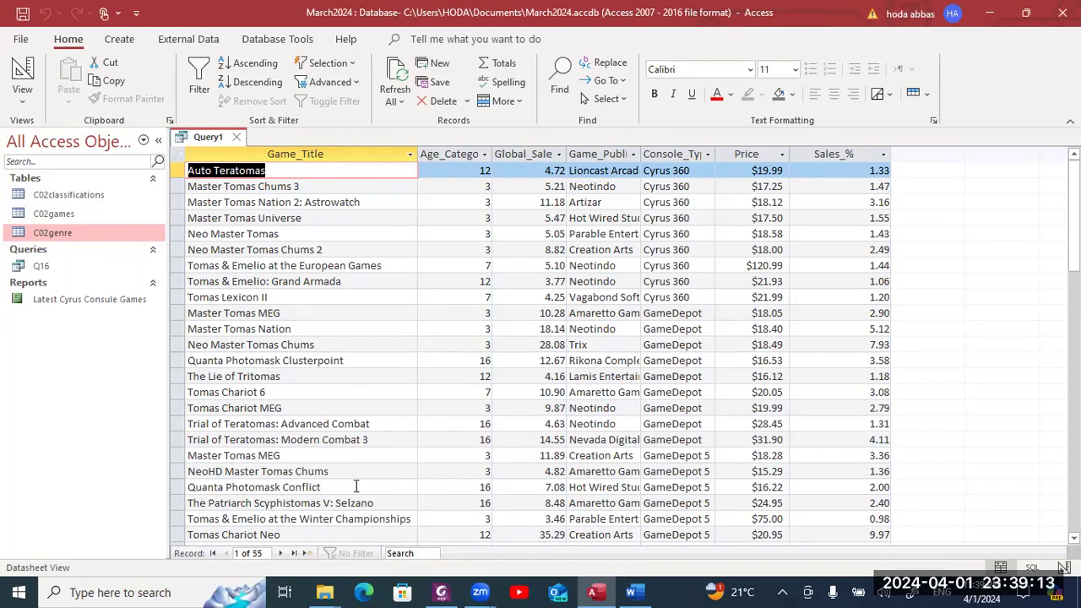
{"action": "key", "text": "alt+Tab"}
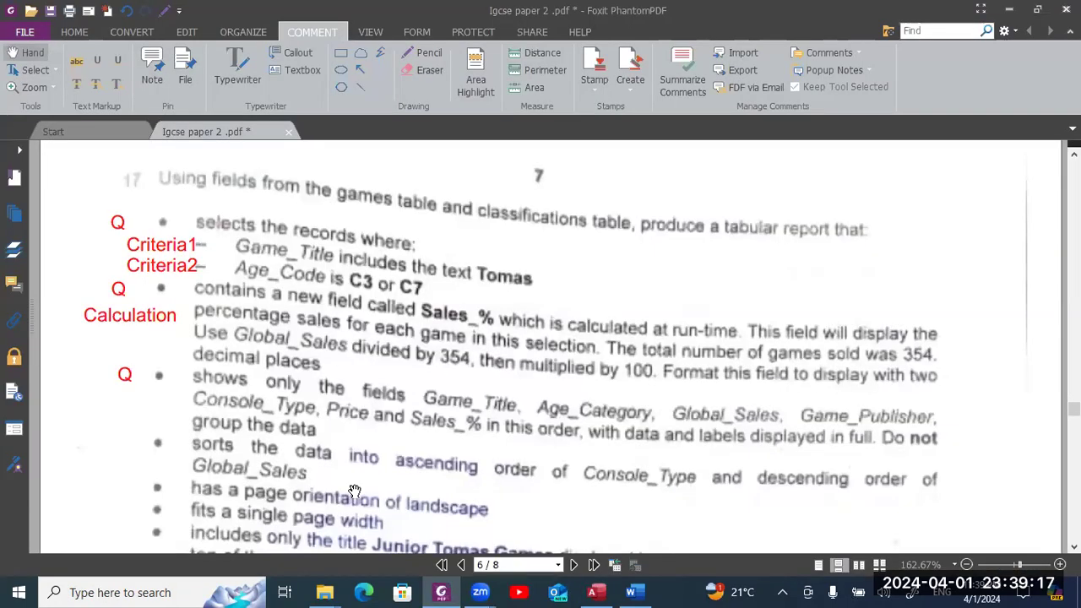
{"action": "scroll", "coordinate": [355, 491], "scroll_direction": "down", "scroll_amount": 2}
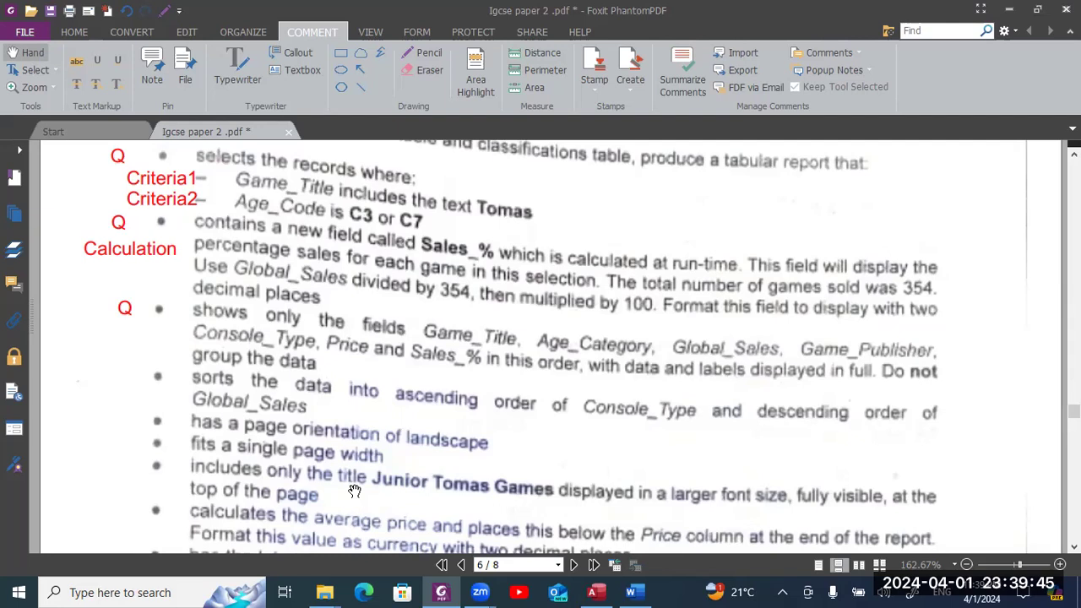
{"action": "key", "text": "alt+Tab"}
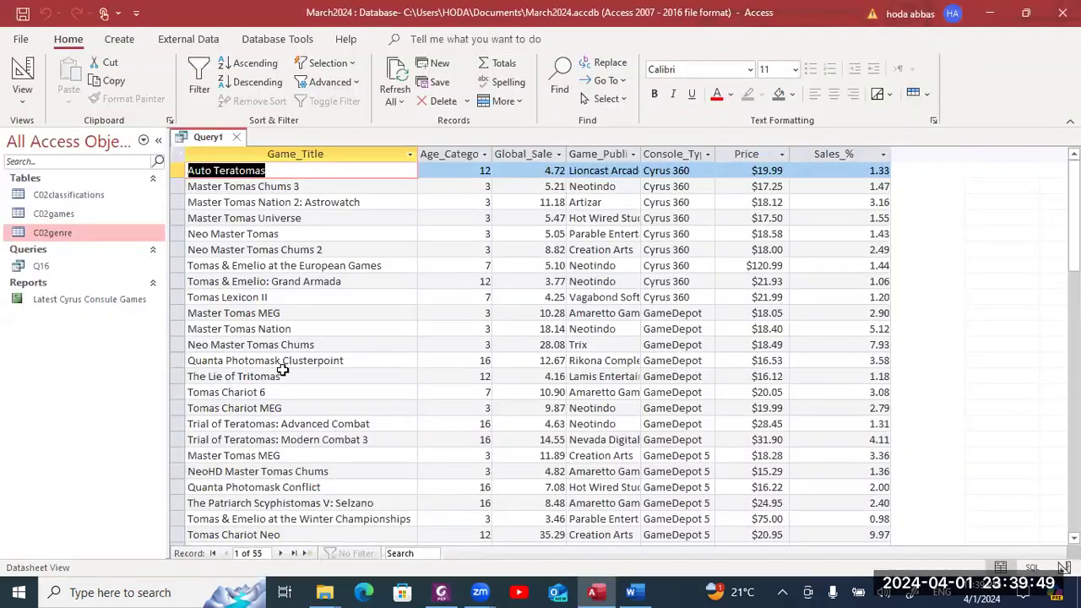
- Switch Query1 back to Design view and recheck the exam paper's requirements
{"action": "left_click", "coordinate": [23, 74]}
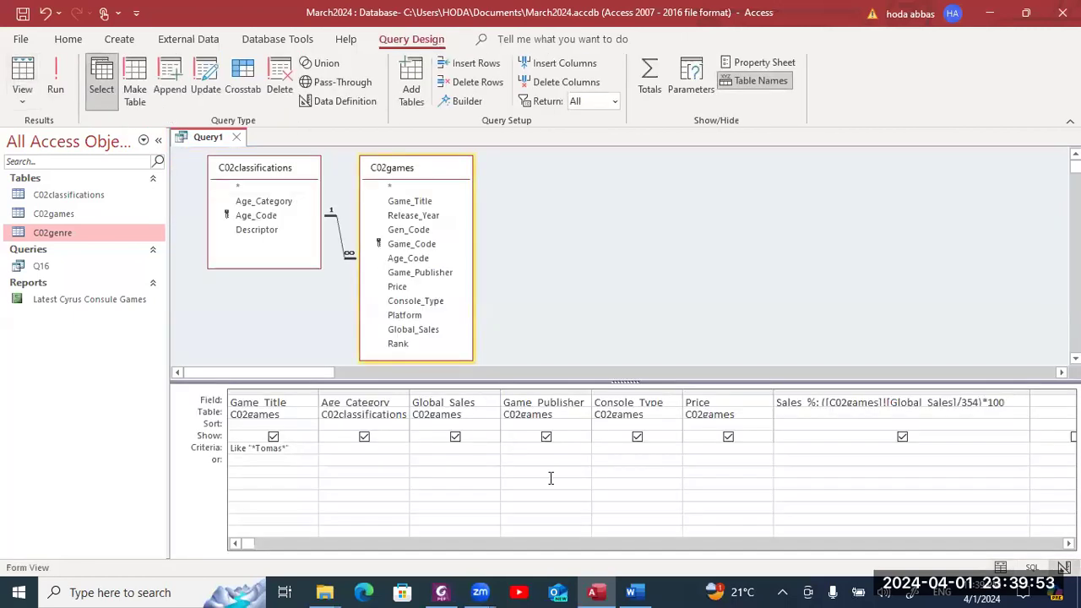
{"action": "key", "text": "alt+Tab"}
{"action": "key", "text": "alt+Tab"}
{"action": "key", "text": "alt+Tab"}
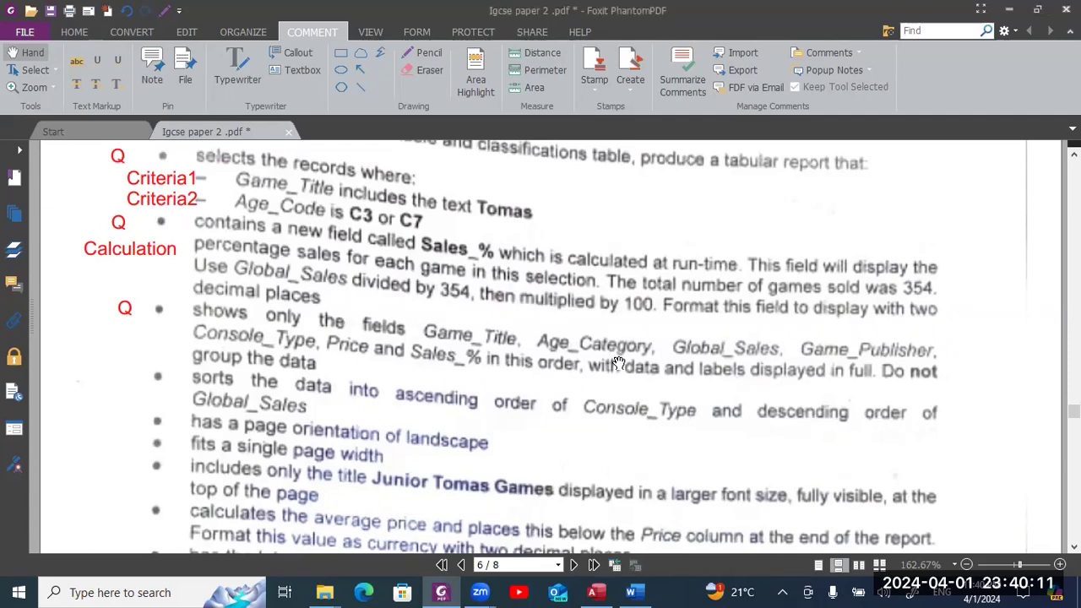
{"action": "key", "text": "alt+Tab"}
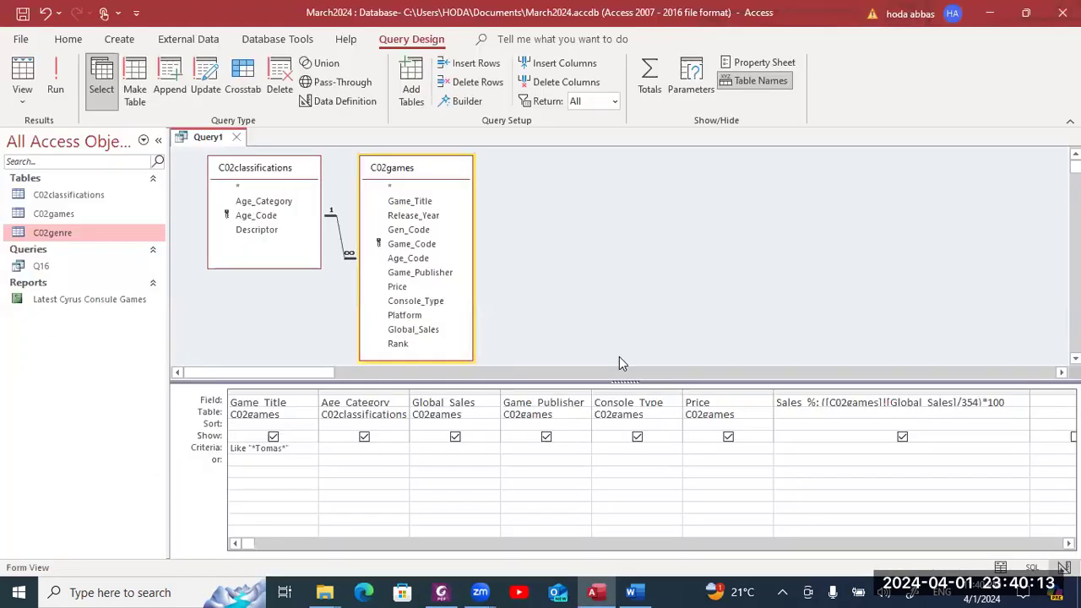
- Add Age_Code from C02games in a new column with the criterion C3 or C7
{"action": "left_click", "coordinate": [1023, 408]}
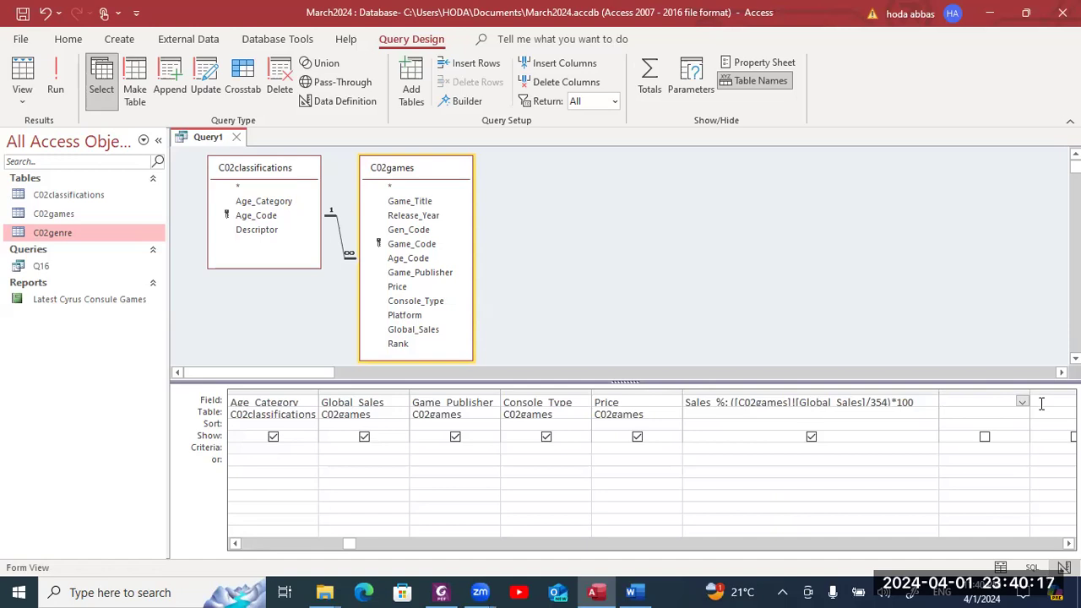
{"action": "double_click", "coordinate": [429, 255]}
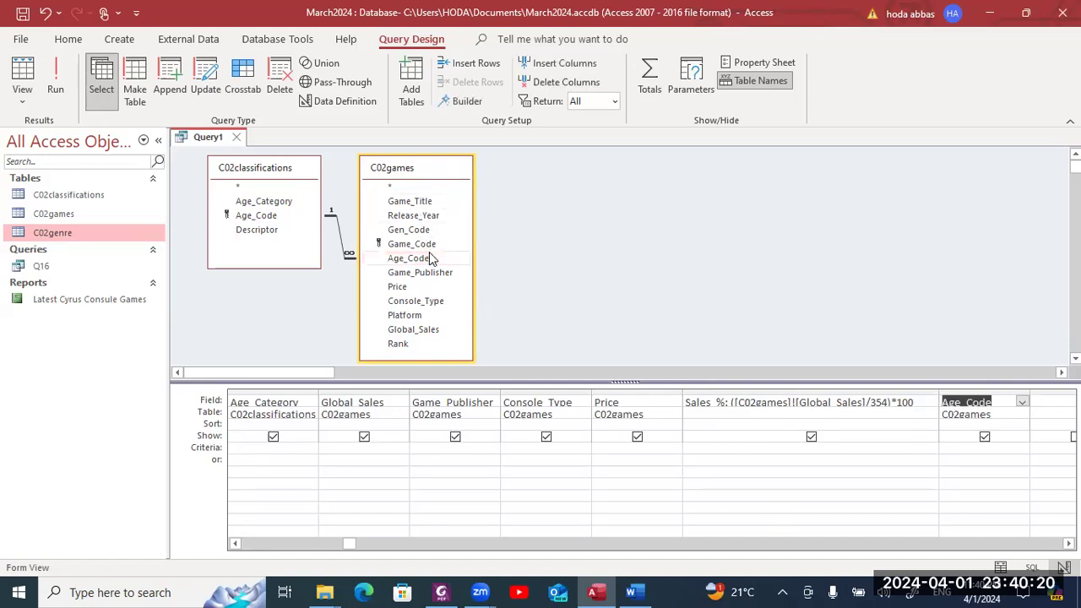
{"action": "left_click", "coordinate": [980, 447]}
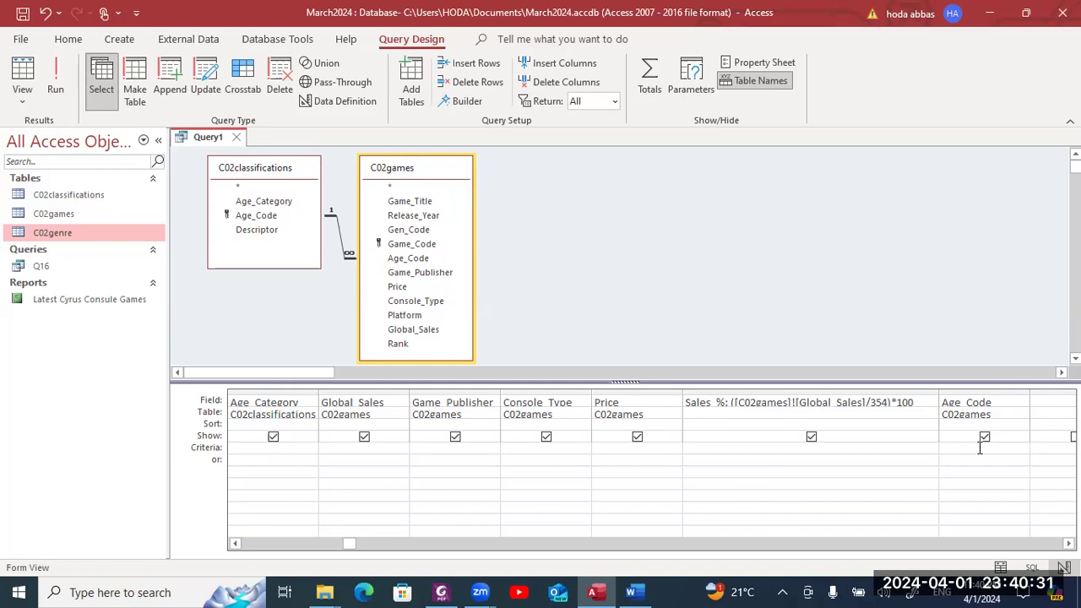
{"action": "type", "text": "C3"}
{"action": "type", "text": "or C7"}
- Run the query and confirm it returns 42 Tomas games with Age_Code C3 or C7
{"action": "left_click", "coordinate": [53, 82]}
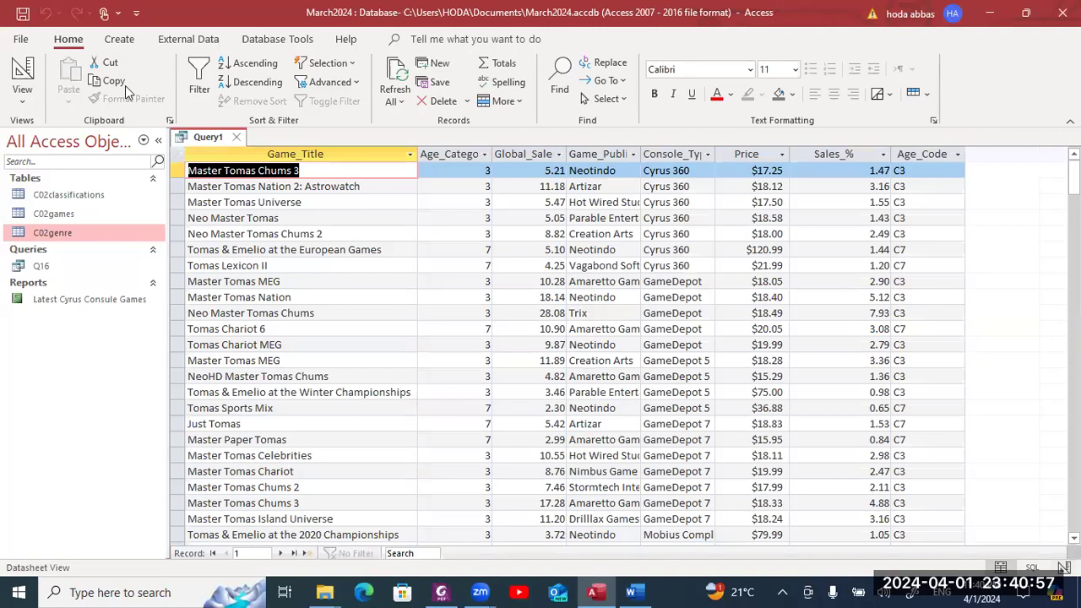
{"action": "left_click_drag", "start_coordinate": [1073, 177], "coordinate": [1074, 524]}
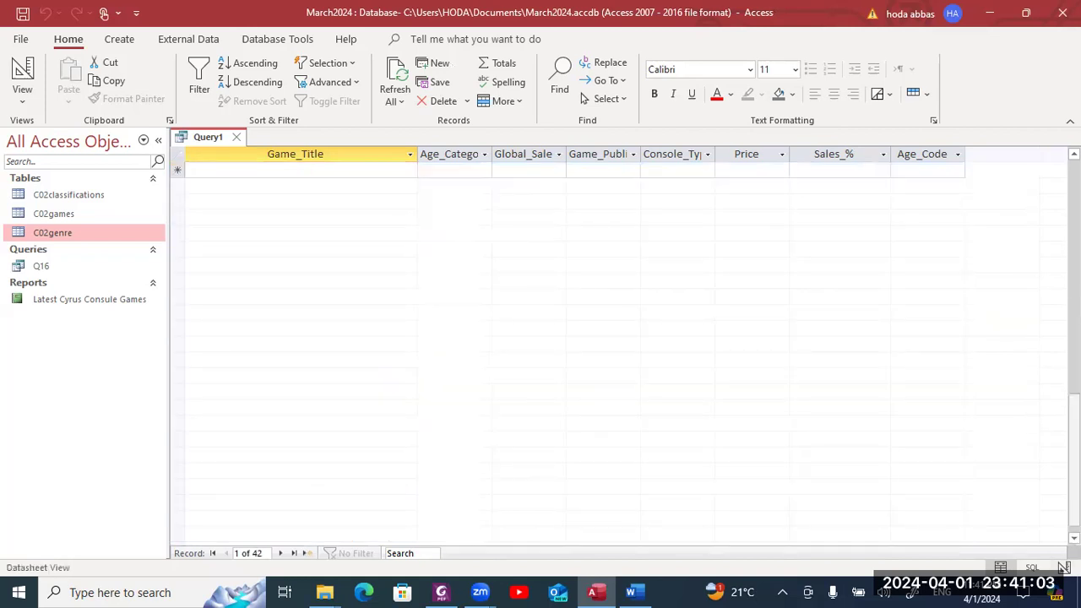
{"action": "right_click", "coordinate": [1073, 506]}
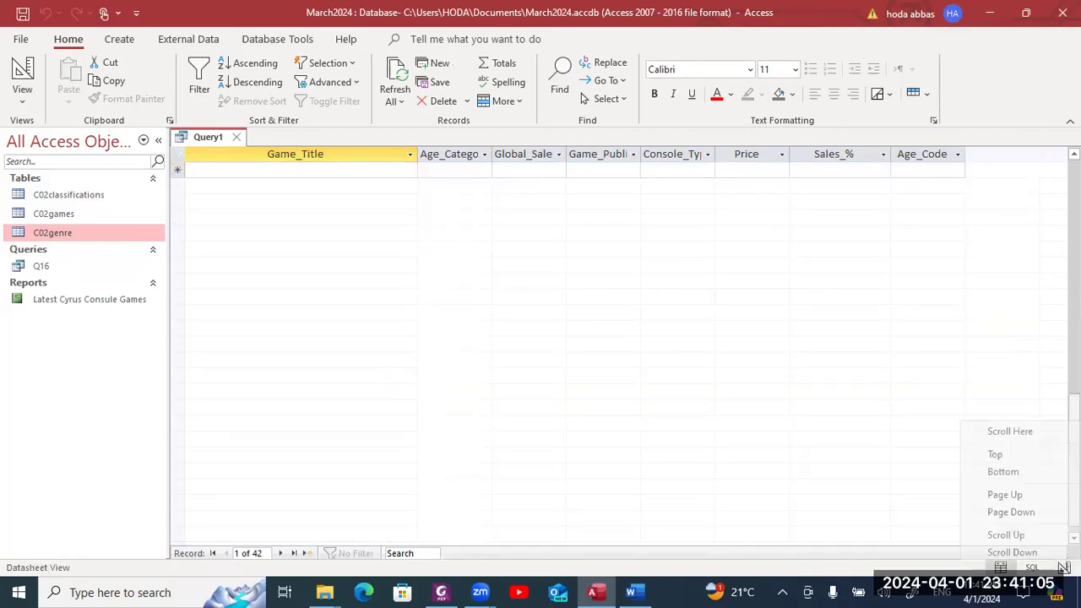
{"action": "left_click_drag", "start_coordinate": [1073, 406], "coordinate": [946, 158]}
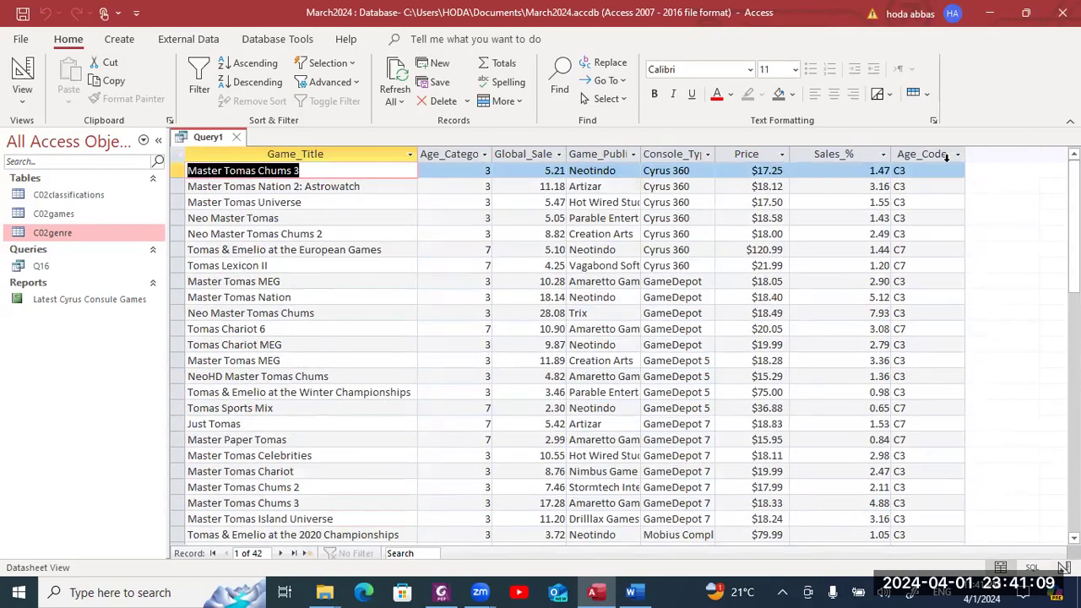
{"action": "key", "text": "alt+Tab"}
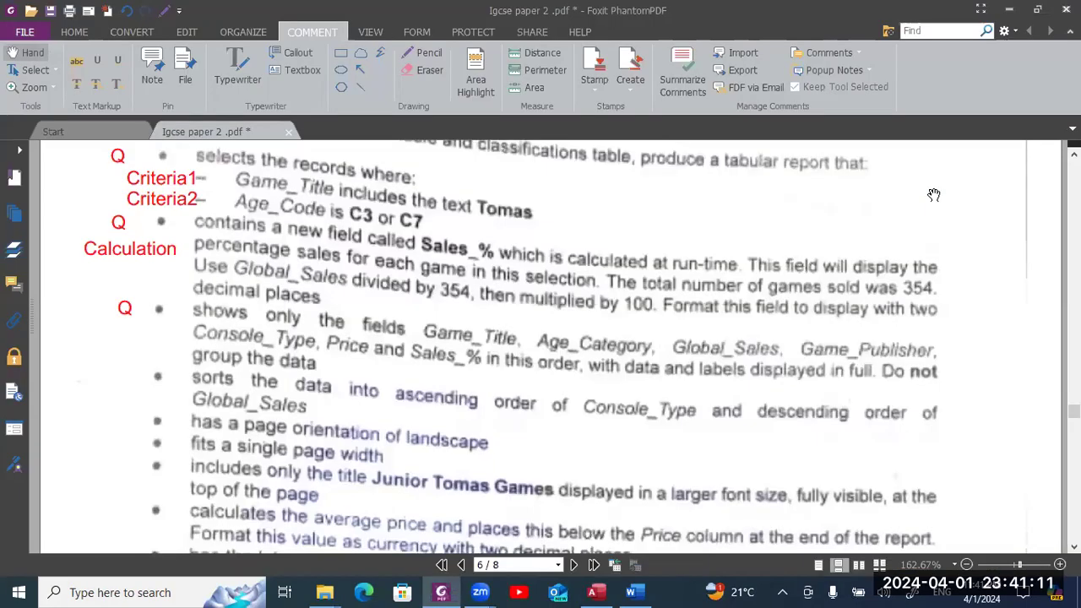
{"action": "key", "text": "alt+Tab"}
{"action": "key", "text": "alt+Tab"}
{"action": "key", "text": "alt+shift+Tab"}
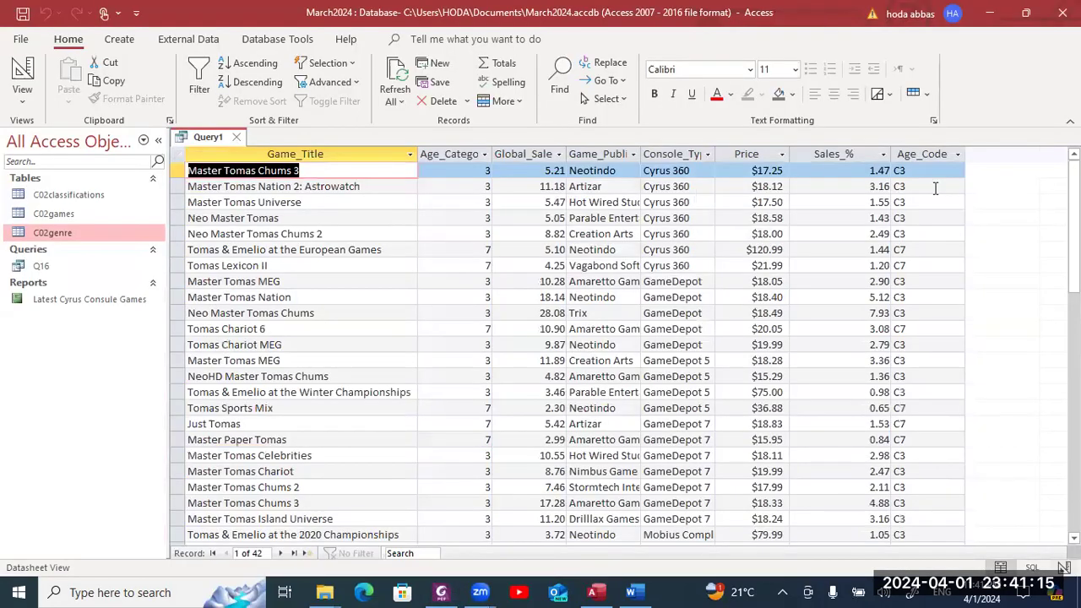
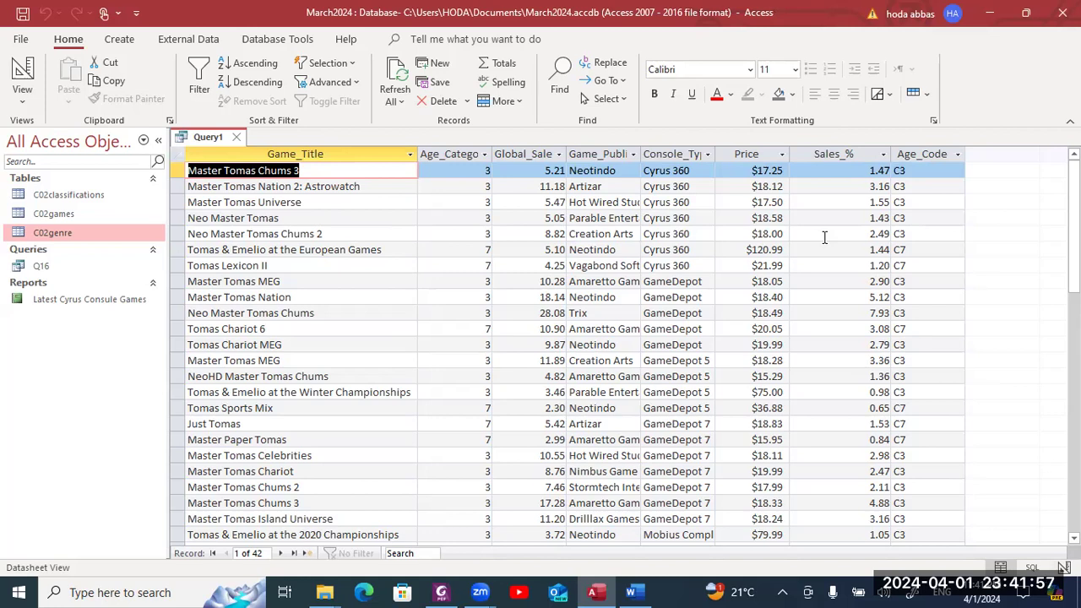
- Reread the exam paper's requirements in the PDF, then return to the Access query results
{"action": "key", "text": "alt+Tab"}
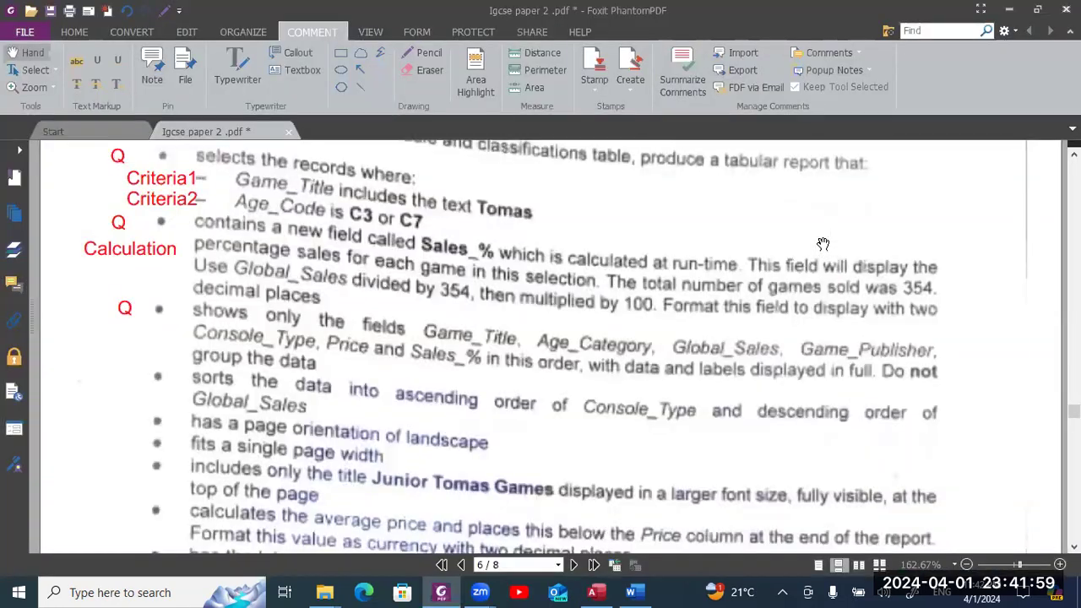
{"action": "scroll", "coordinate": [824, 244], "scroll_direction": "down", "scroll_amount": 2}
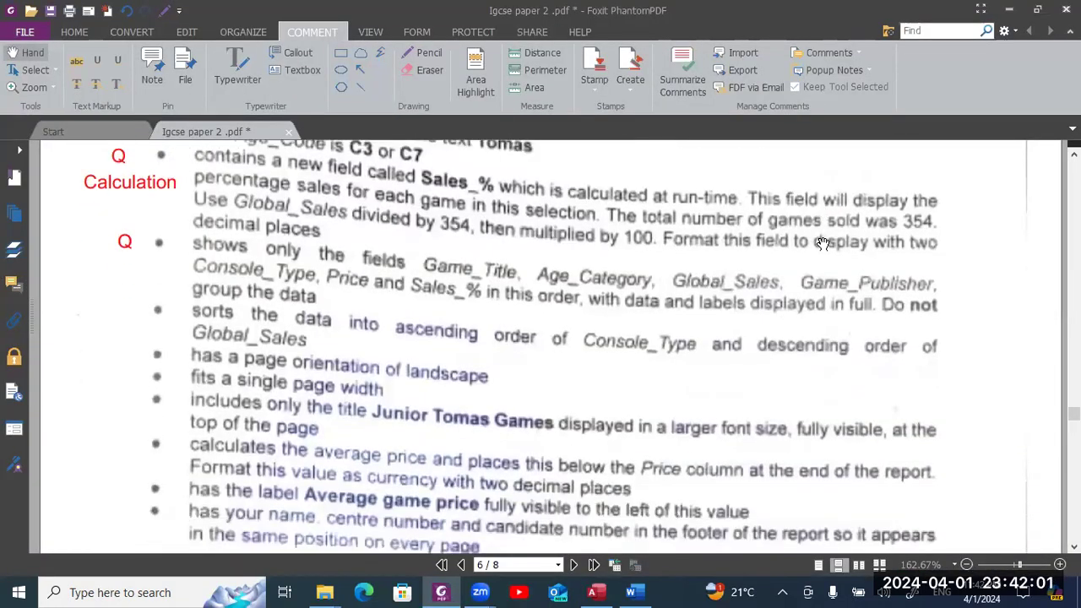
{"action": "scroll", "coordinate": [824, 244], "scroll_direction": "down", "scroll_amount": 1}
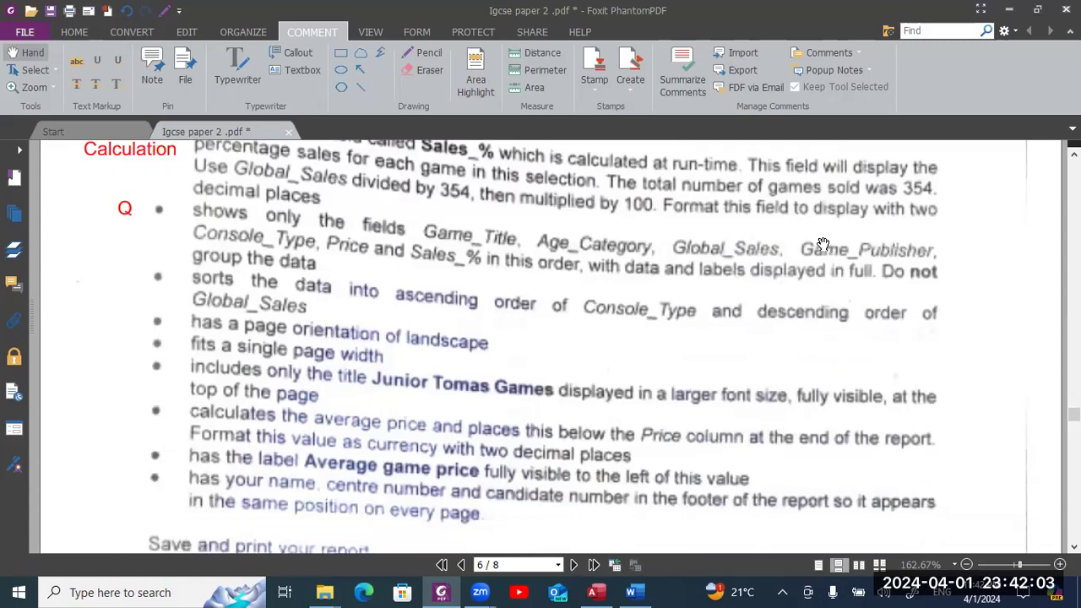
{"action": "key", "text": "alt+Tab"}
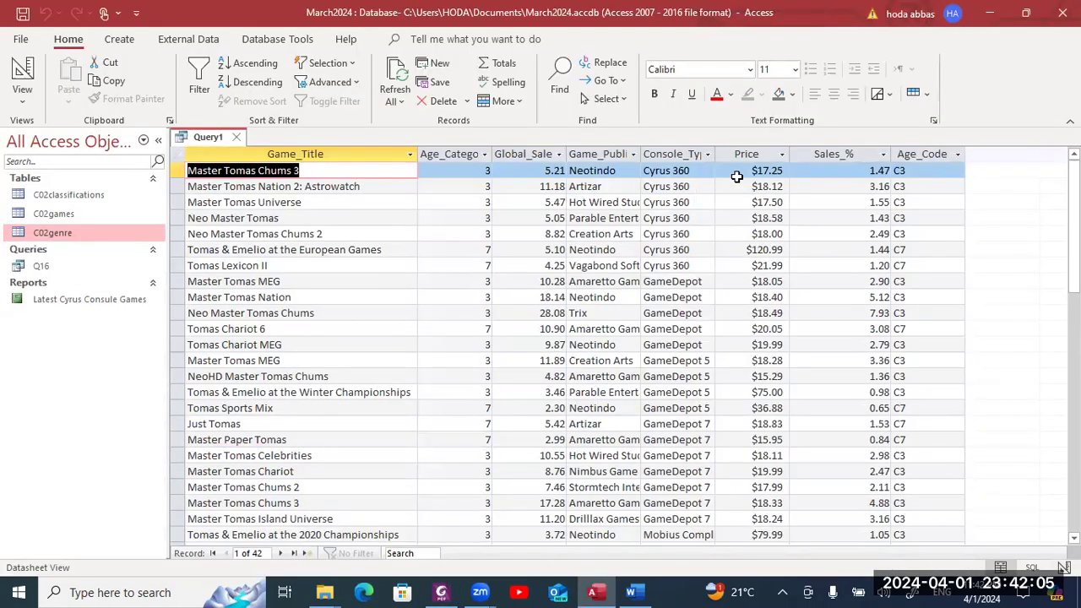
- Hide Age_Code from the results but keep its C3 or C7 criterion, then rerun the query
{"action": "left_click", "coordinate": [27, 73]}
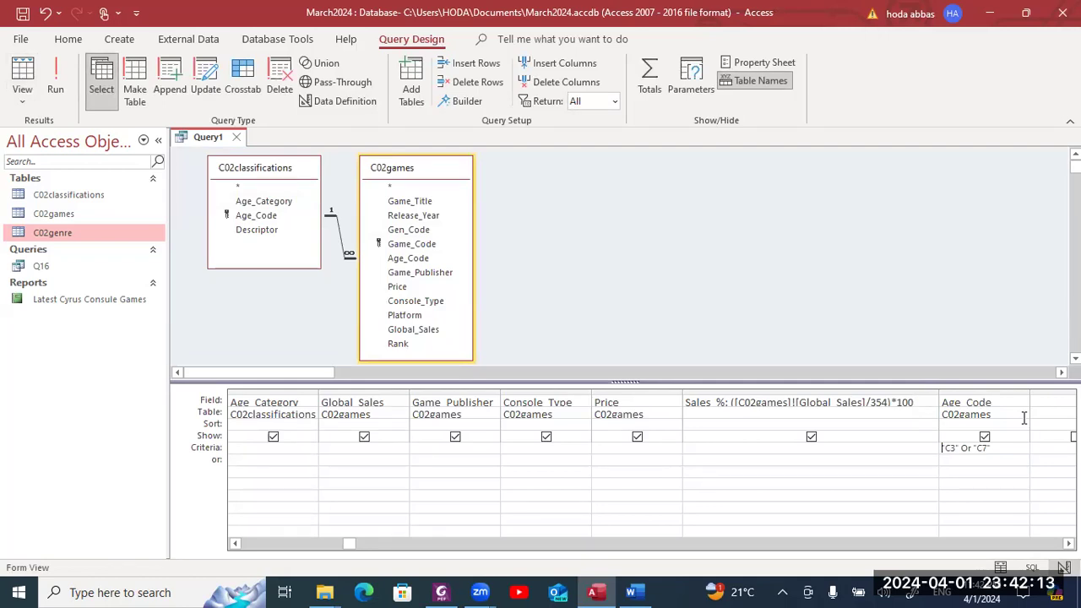
{"action": "left_click", "coordinate": [985, 438]}
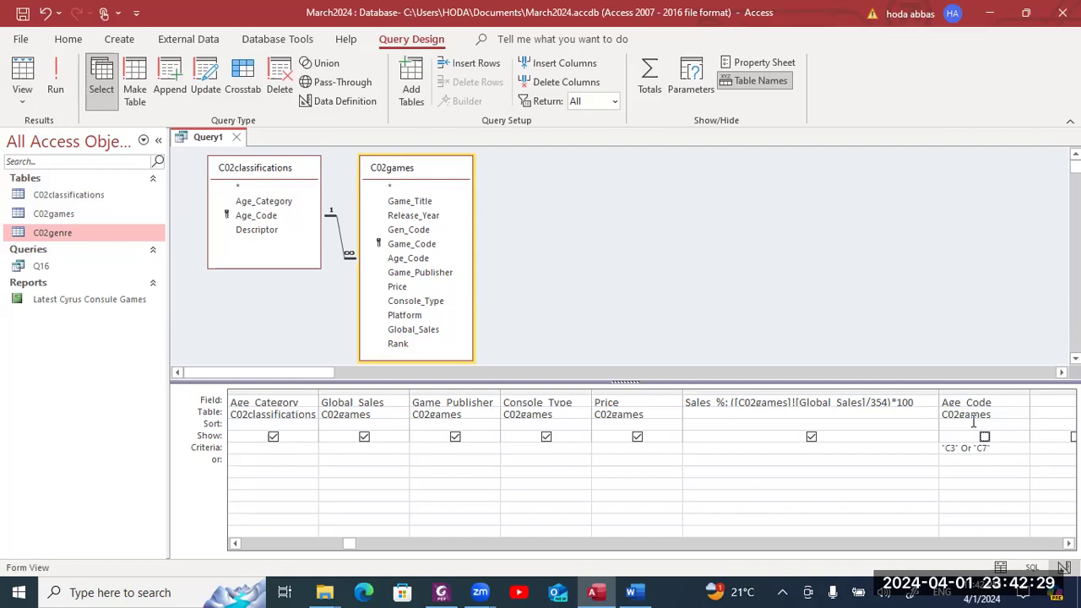
{"action": "key", "text": "alt+Tab"}
{"action": "key", "text": "alt+shift+Tab"}
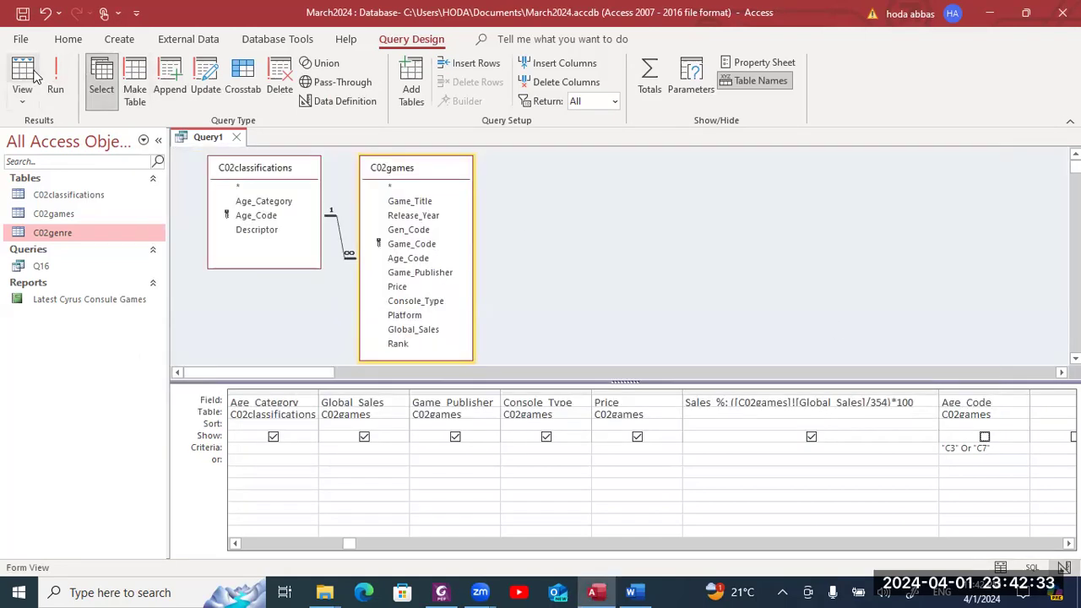
{"action": "left_click", "coordinate": [32, 74]}
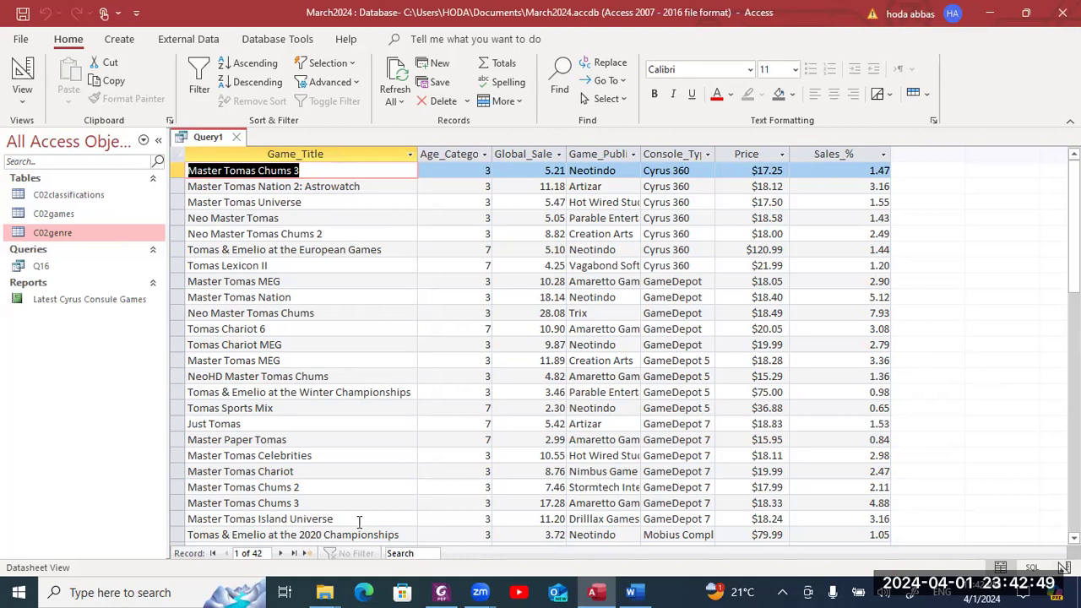
- Compare the exam requirements with the 42-record results, ending on the exam paper PDF
{"action": "key", "text": "alt+Tab"}
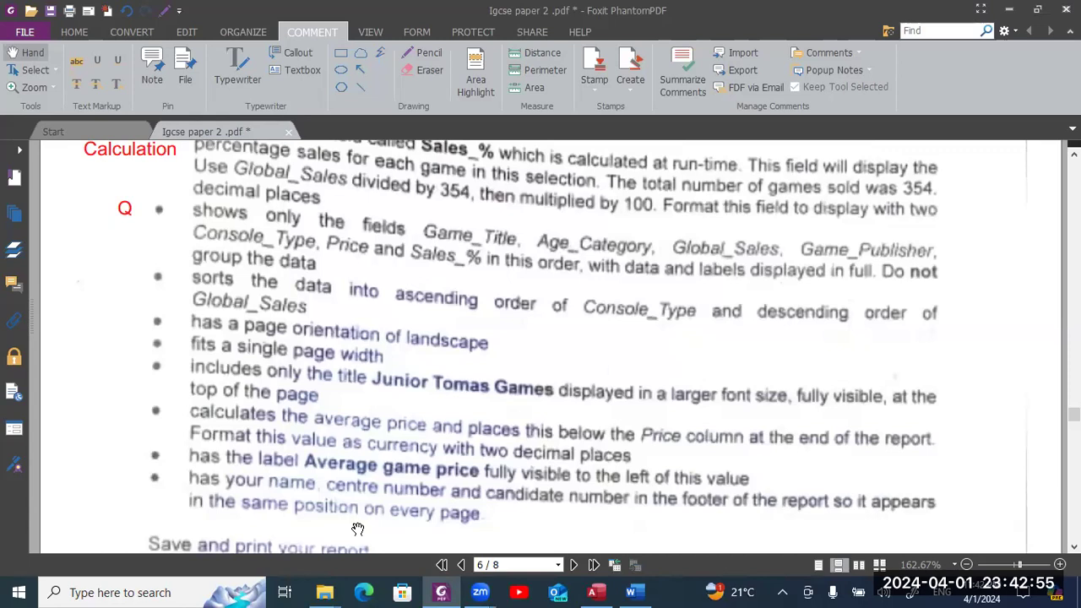
{"action": "scroll", "coordinate": [357, 528], "scroll_direction": "up", "scroll_amount": 3}
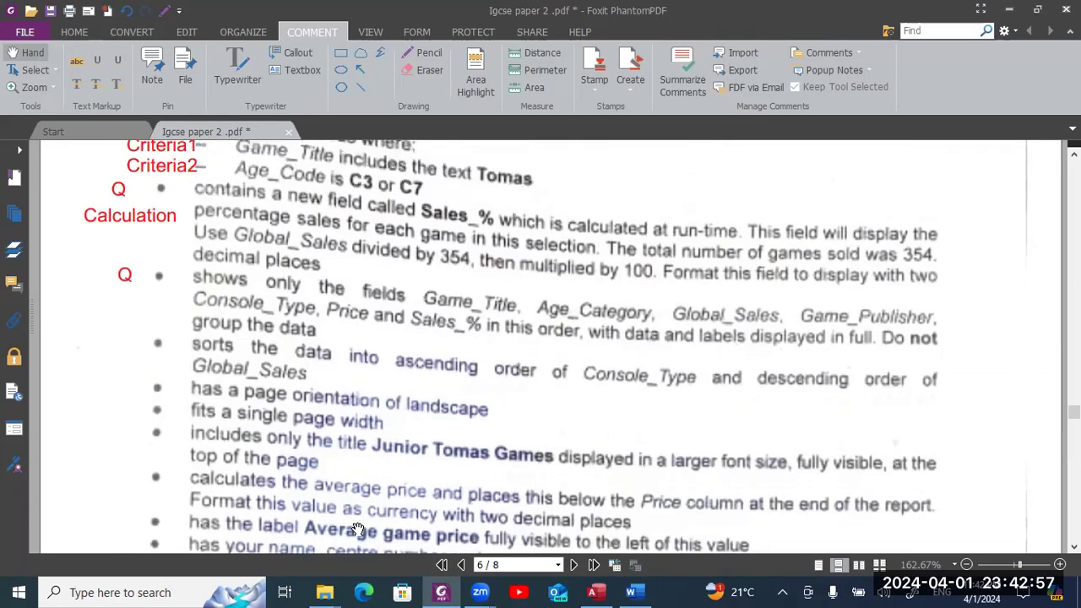
{"action": "key", "text": "alt+Tab"}
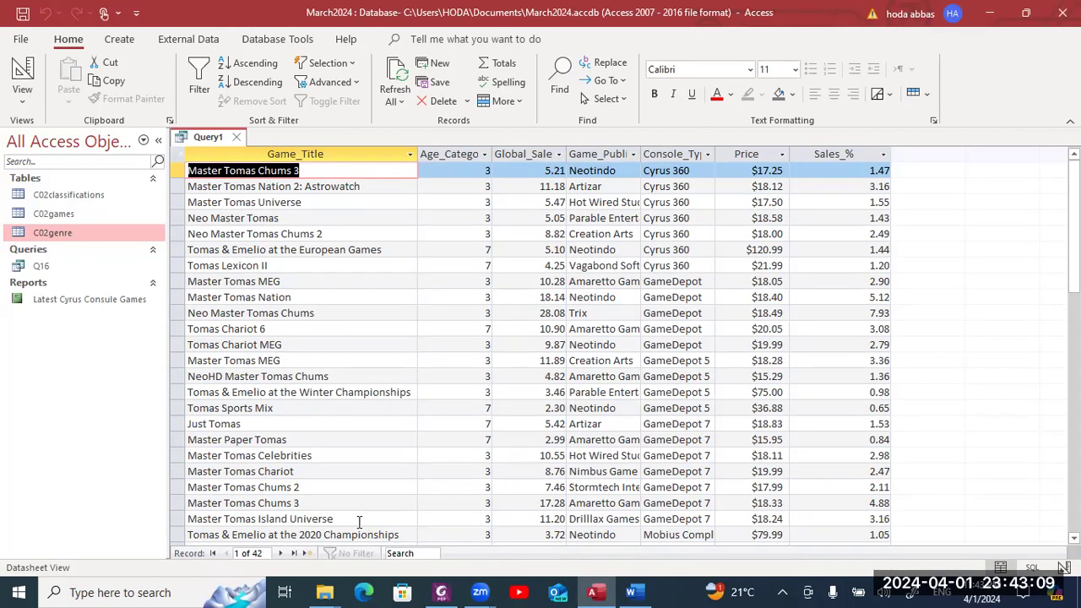
{"action": "key", "text": "alt+Tab"}
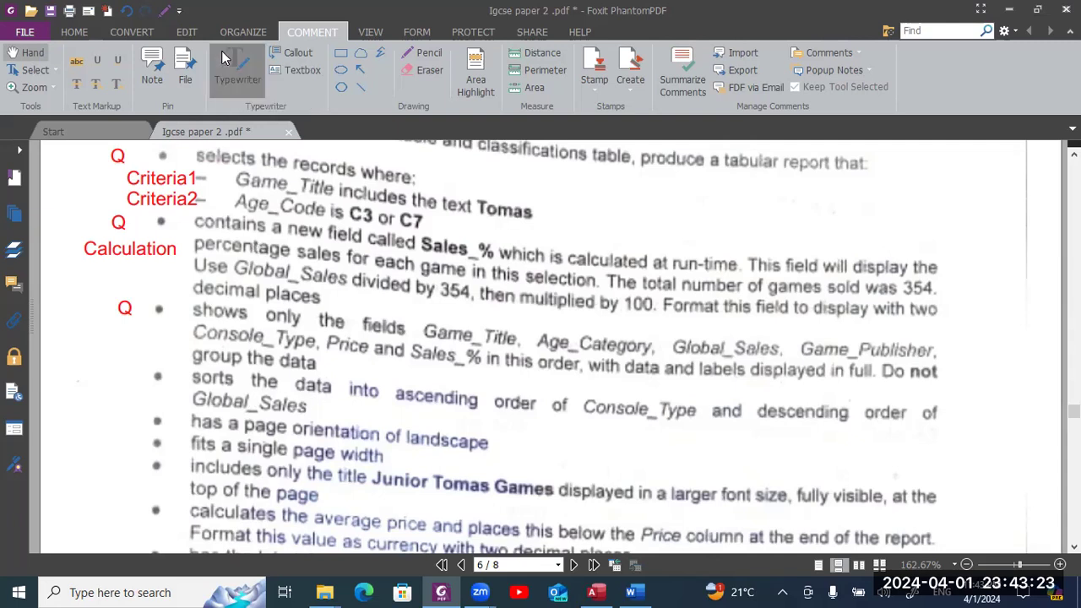
- Type a red R in the margin beside the first four report bullets
{"action": "left_click", "coordinate": [222, 56]}
{"action": "left_click", "coordinate": [114, 365]}
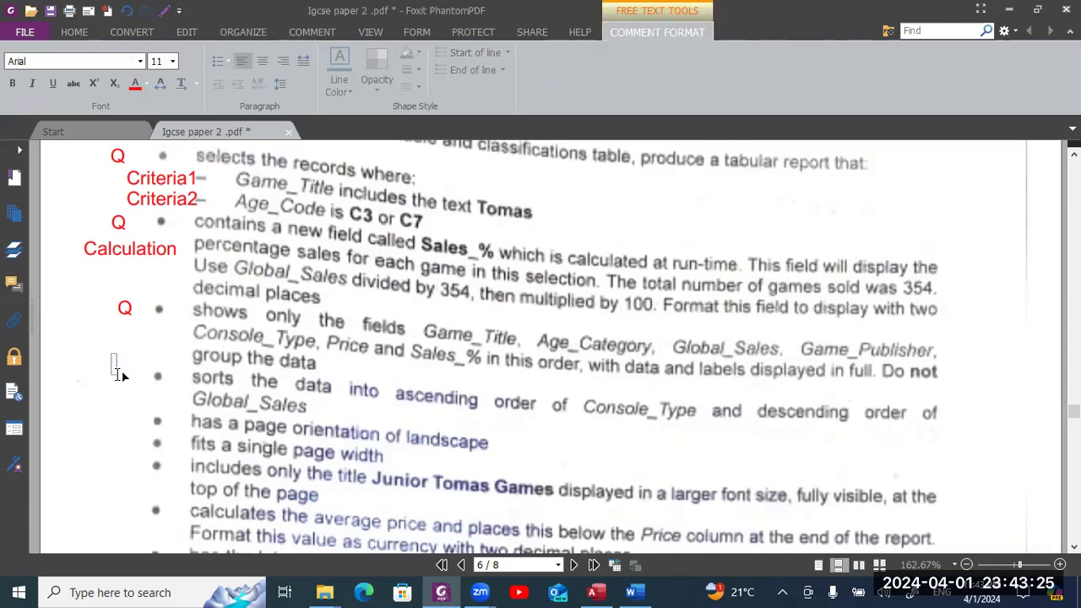
{"action": "type", "text": "R"}
{"action": "key", "text": "Return"}
{"action": "key", "text": "Return"}
{"action": "key", "text": "Return"}
{"action": "type", "text": "R"}
{"action": "key", "text": "Return"}
{"action": "key", "text": "Return"}
{"action": "type", "text": "R"}
{"action": "key", "text": "Return"}
{"action": "key", "text": "Return"}
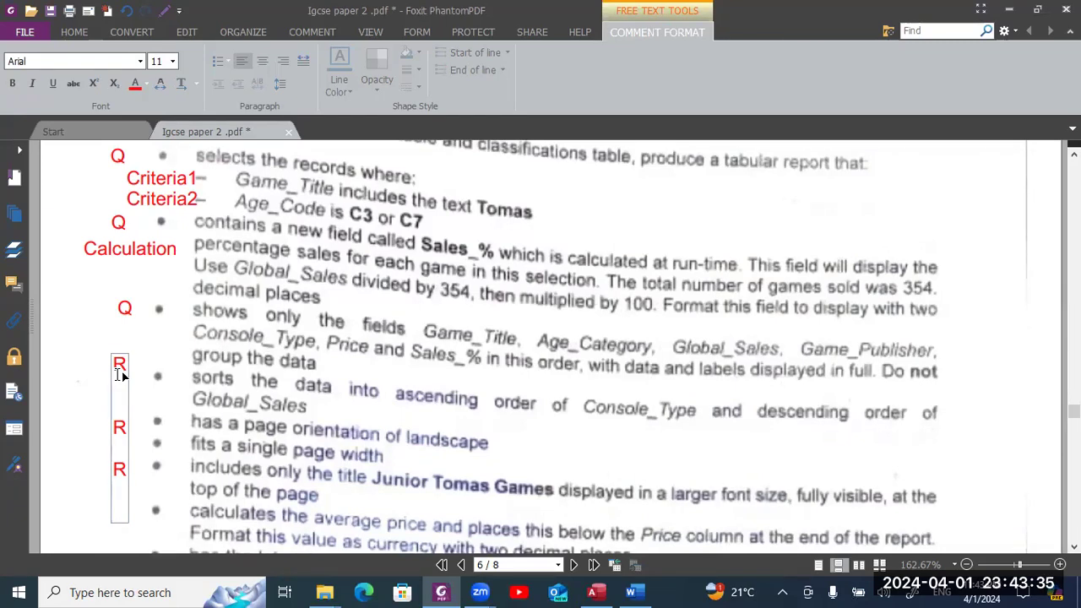
{"action": "type", "text": "R"}
{"action": "key", "text": "Return"}
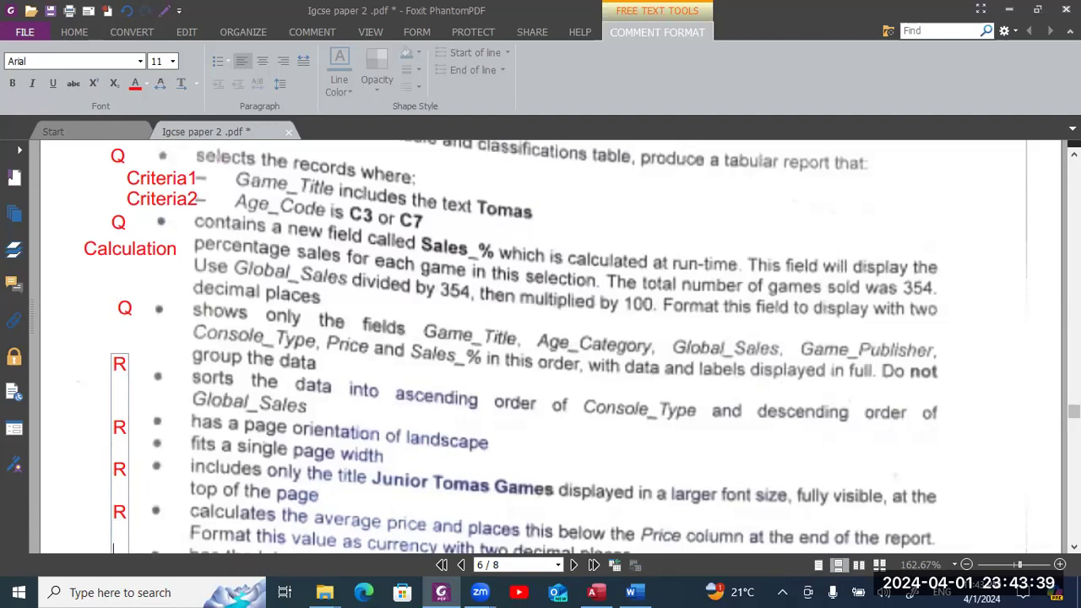
- Mark the remaining two report bullets with R, then go back to Access
{"action": "left_click_drag", "start_coordinate": [1074, 412], "coordinate": [1074, 422]}
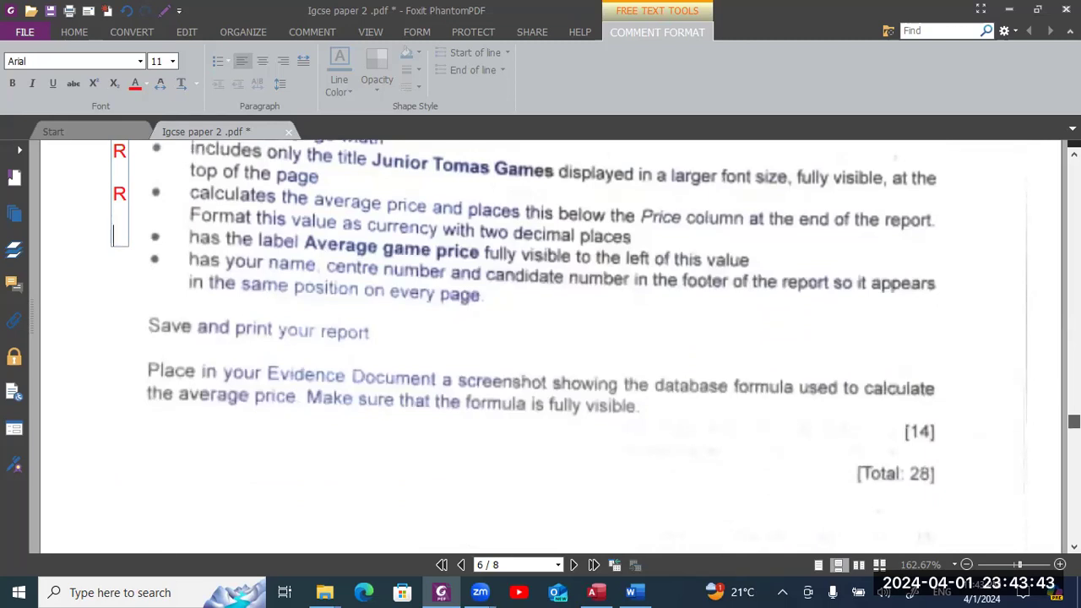
{"action": "type", "text": "R"}
{"action": "key", "text": "Return"}
{"action": "key", "text": "Return"}
{"action": "type", "text": "R"}
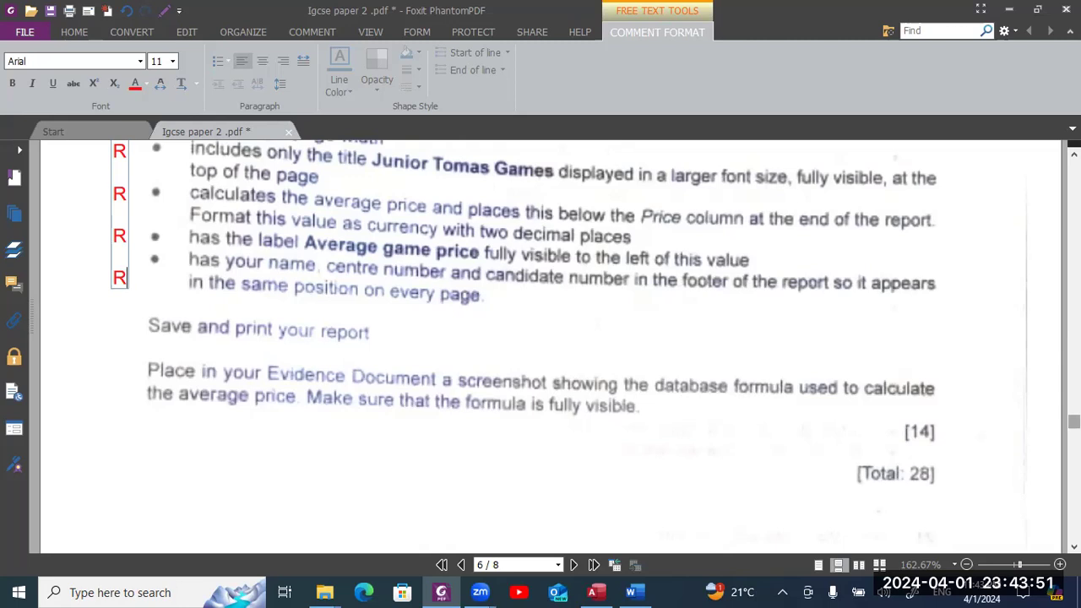
{"action": "key", "text": "alt+Tab"}
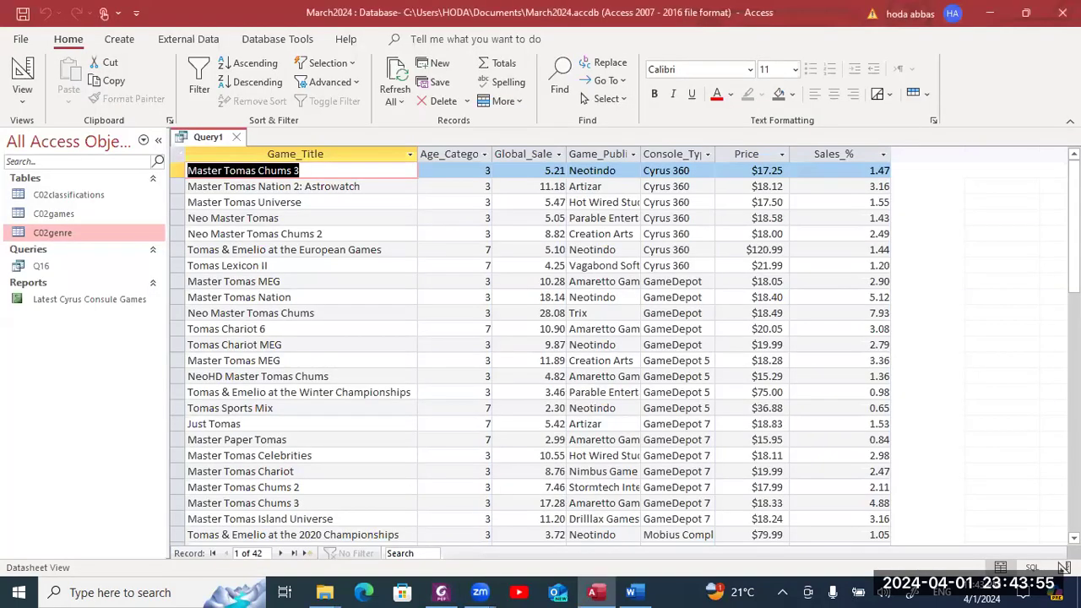
- Save the query as Q17
{"action": "left_click", "coordinate": [22, 14]}
{"action": "type", "text": "Q17"}
{"action": "key", "text": "Return"}
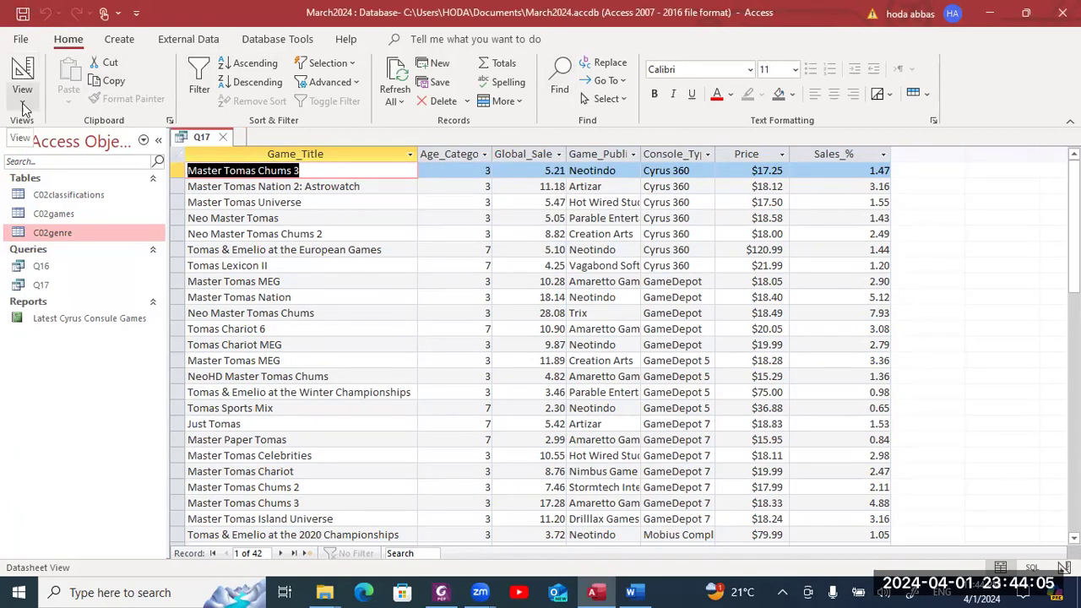
- Close the Q17 query so no objects remain open
{"action": "right_click", "coordinate": [123, 285]}
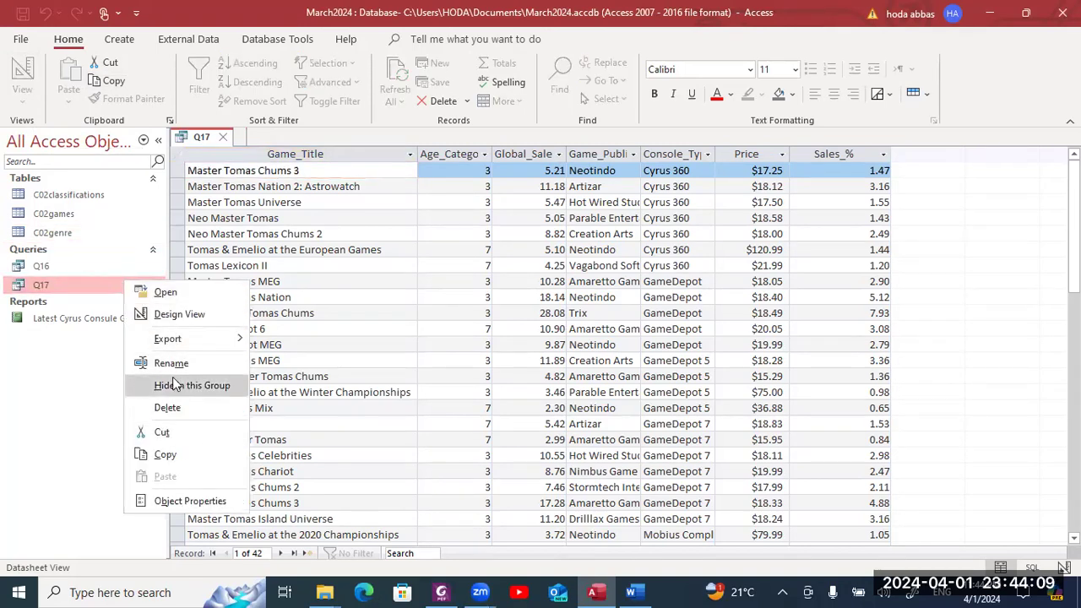
{"action": "left_click", "coordinate": [3, 386]}
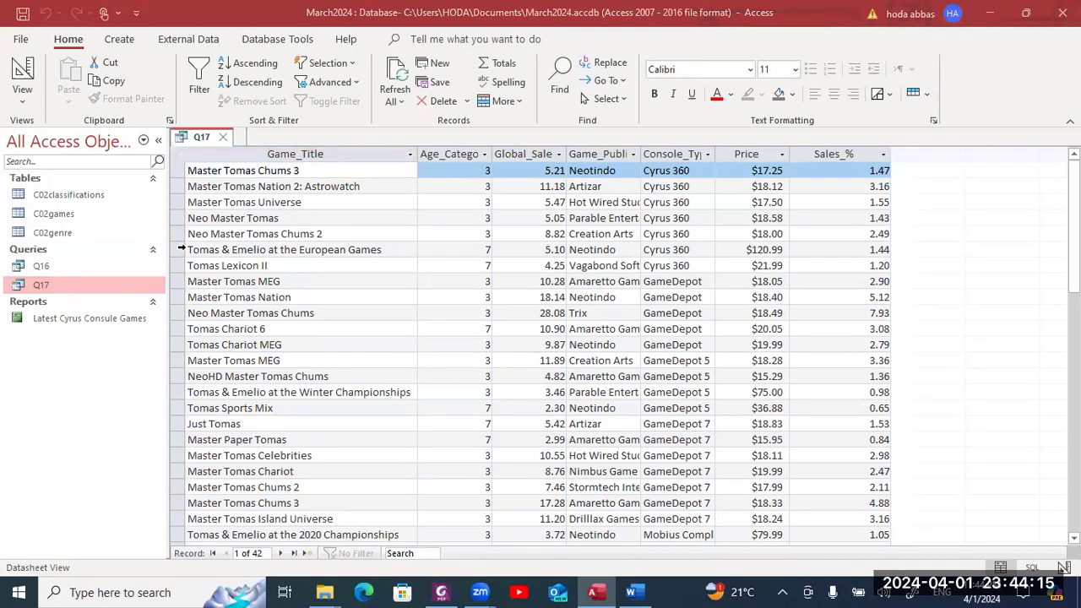
{"action": "left_click", "coordinate": [222, 141]}
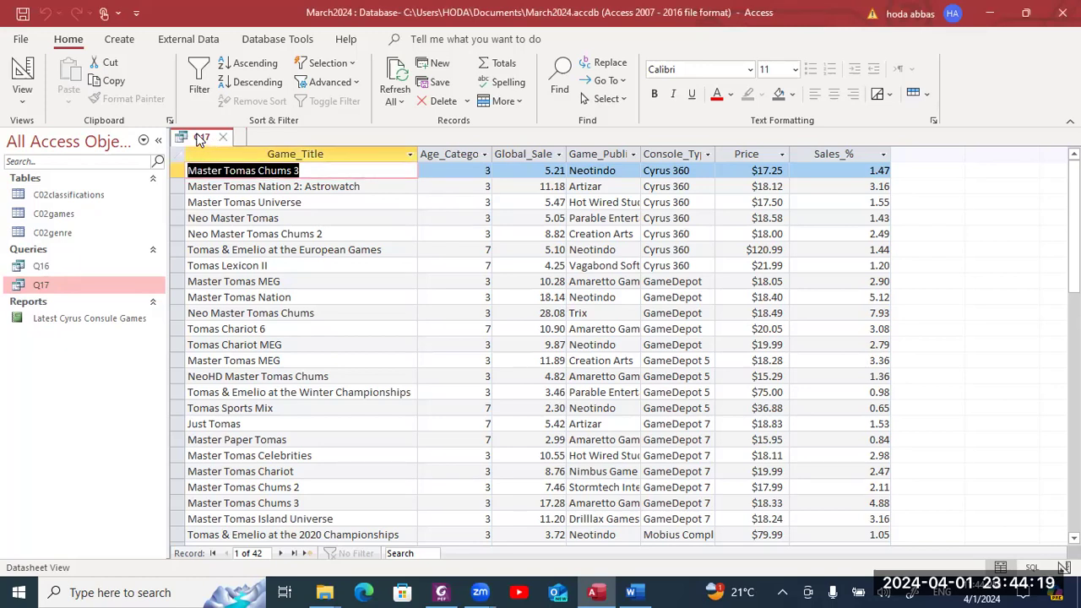
{"action": "right_click", "coordinate": [198, 137]}
{"action": "left_click", "coordinate": [215, 169]}
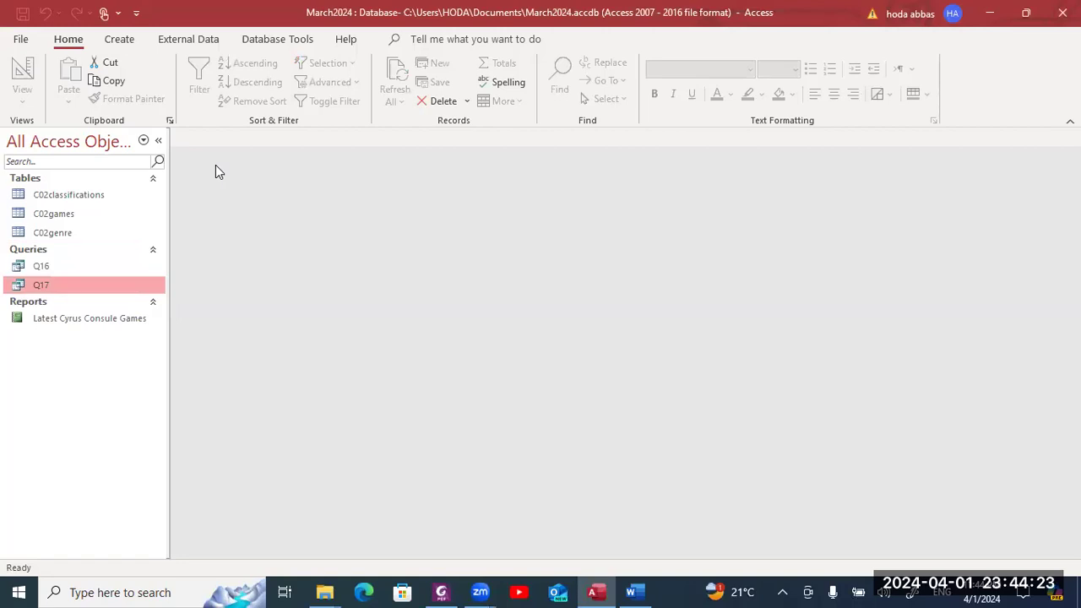
{"action": "key", "text": "alt+Tab"}
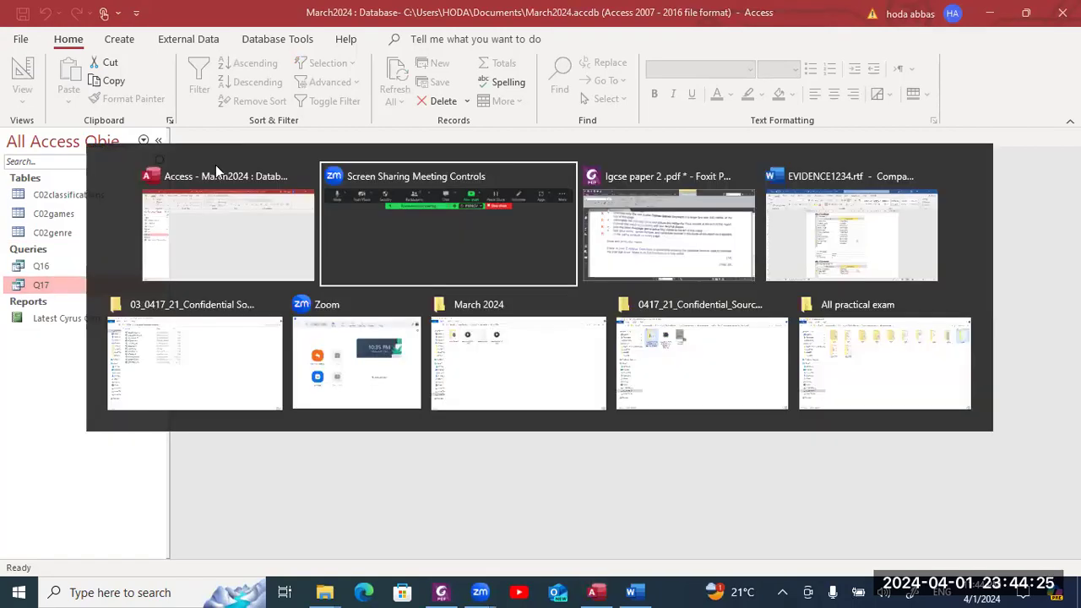
{"action": "left_click", "coordinate": [216, 168]}
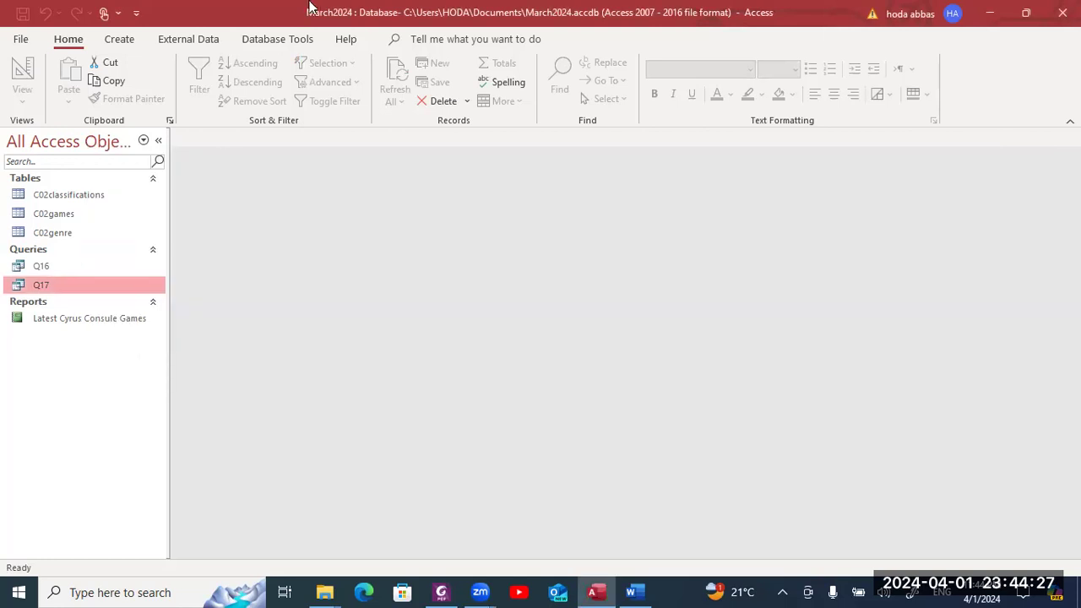
{"action": "left_click", "coordinate": [124, 41]}
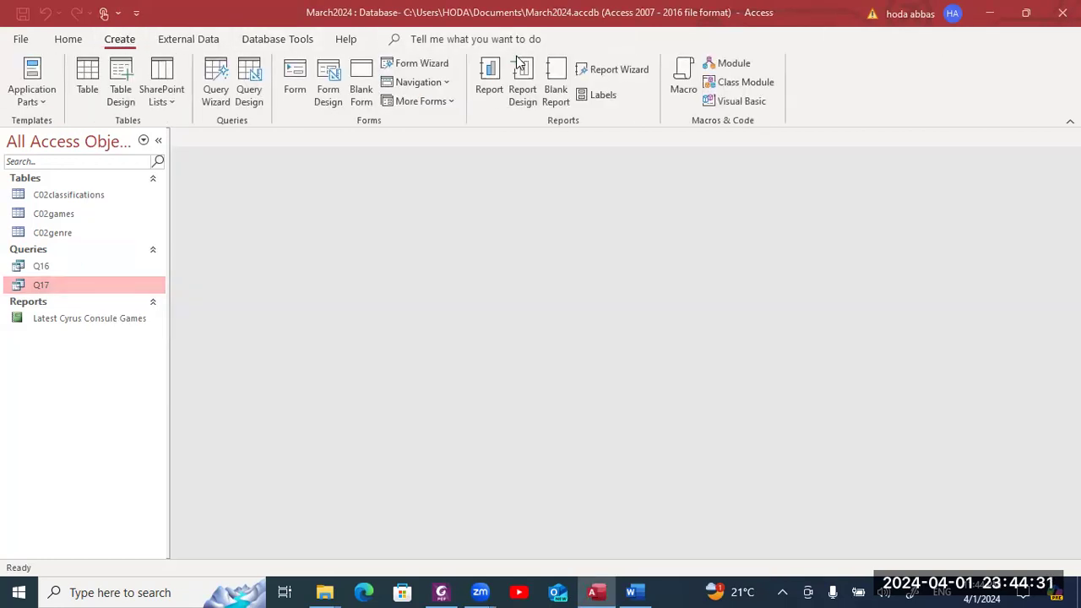
- Start a Report Wizard on Q17 with all seven fields, viewed by C02games, no grouping or sorting
{"action": "left_click", "coordinate": [604, 69]}
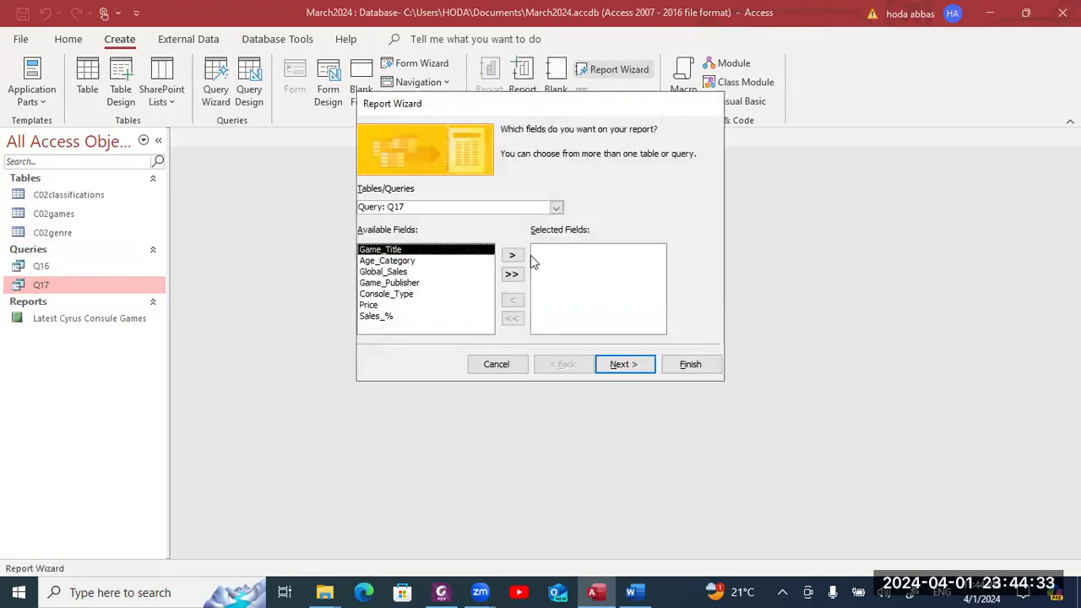
{"action": "left_click", "coordinate": [511, 273]}
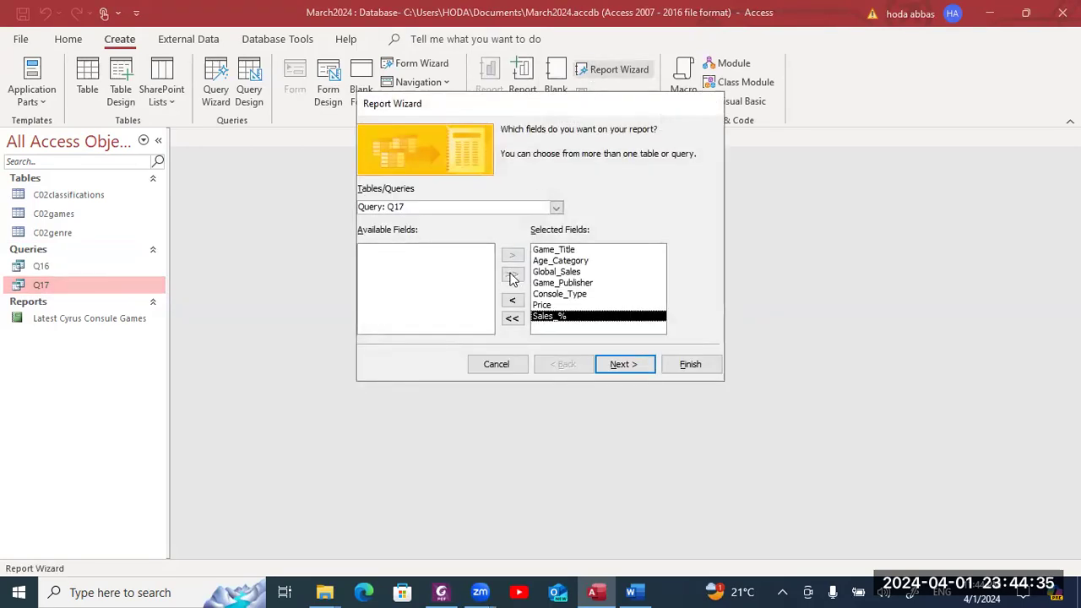
{"action": "left_click", "coordinate": [616, 365]}
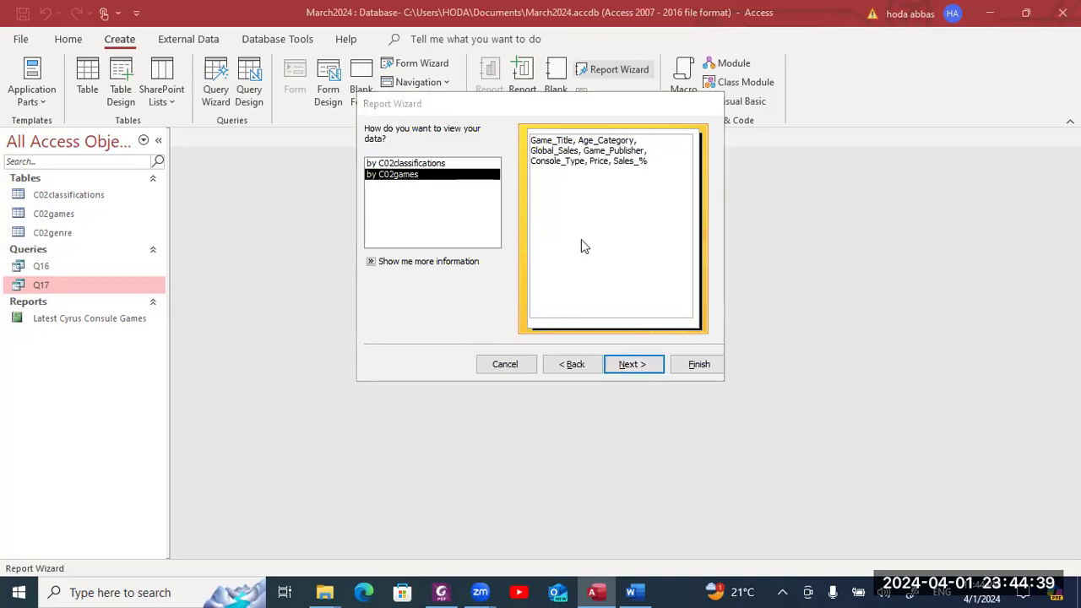
{"action": "left_click", "coordinate": [625, 364]}
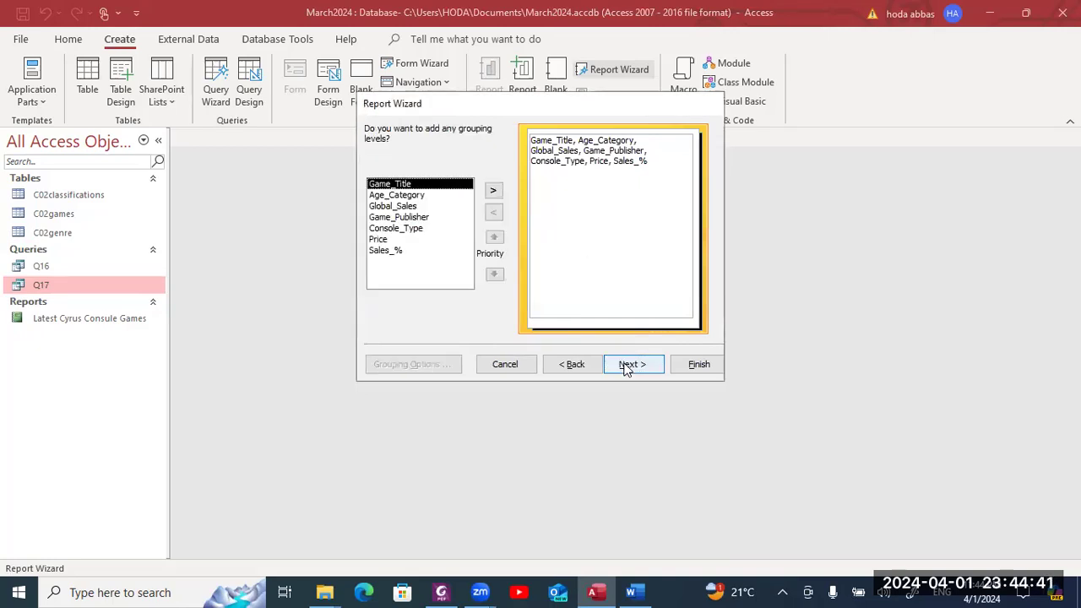
{"action": "left_click", "coordinate": [627, 366]}
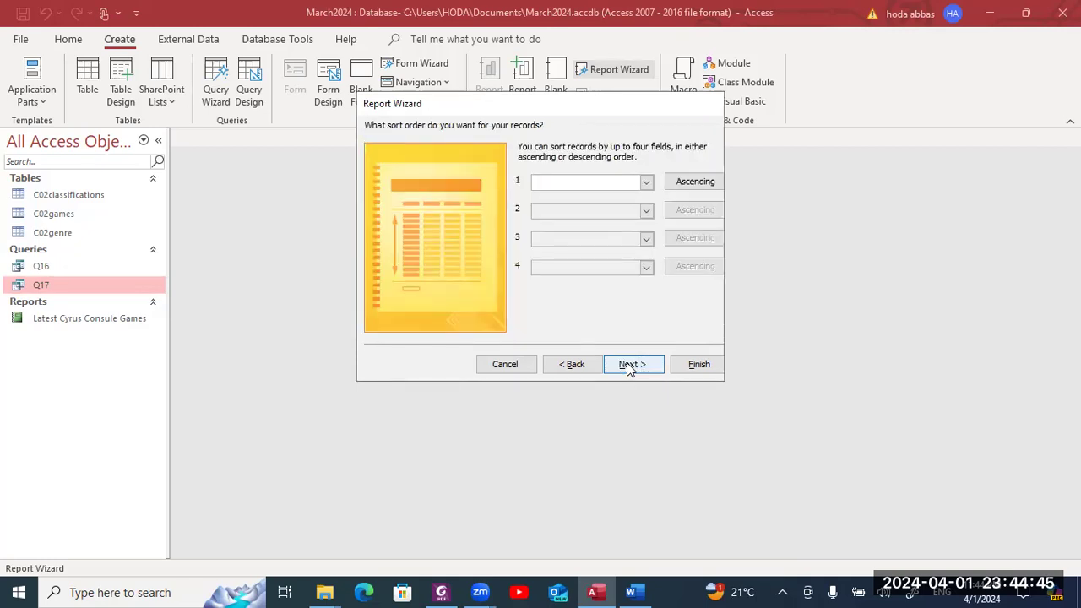
{"action": "left_click", "coordinate": [626, 366]}
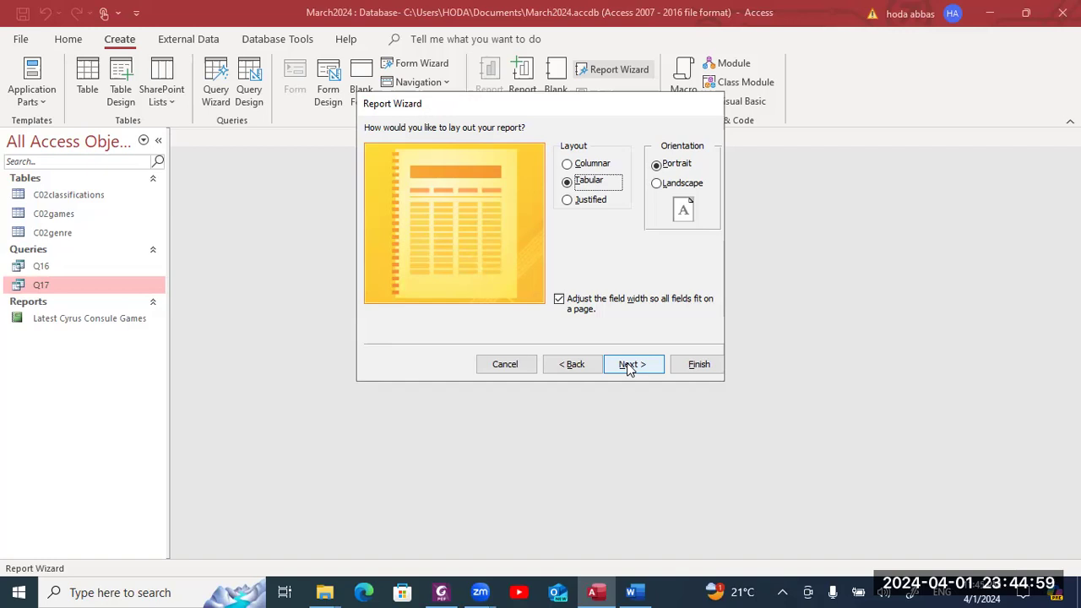
{"action": "left_click", "coordinate": [629, 365]}
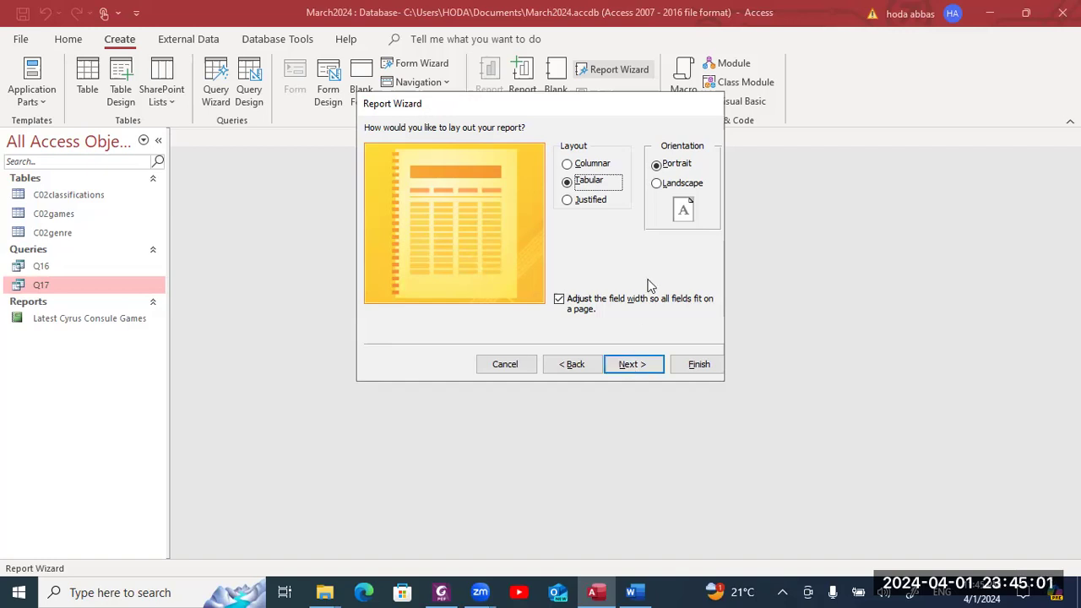
- After rechecking the exam paper, set landscape orientation and choose to modify the design
{"action": "key", "text": "alt+Tab"}
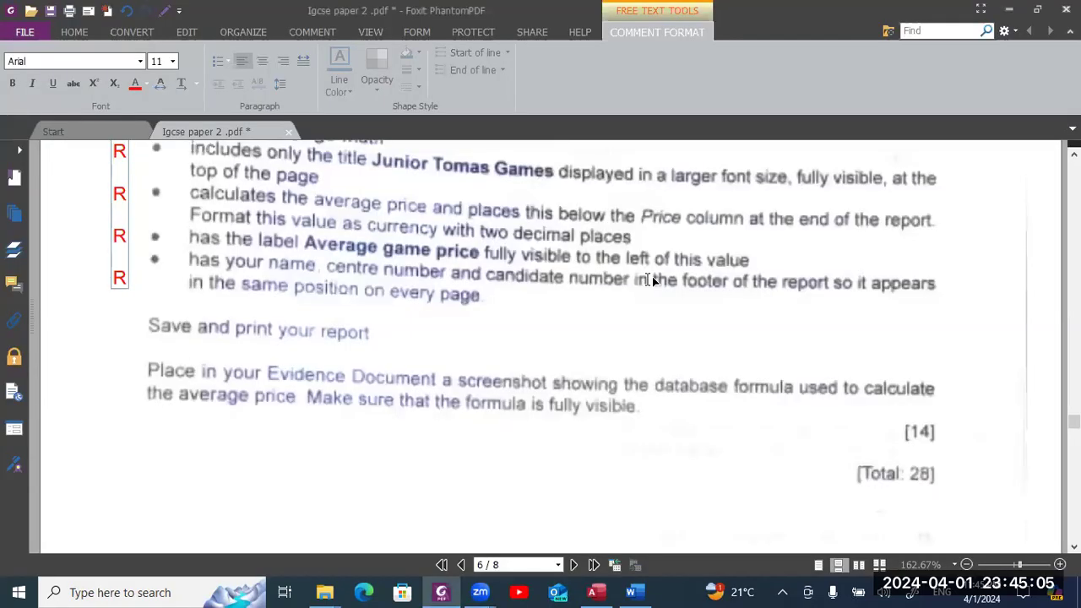
{"action": "left_click", "coordinate": [650, 280]}
{"action": "scroll", "coordinate": [648, 283], "scroll_direction": "up", "scroll_amount": 5}
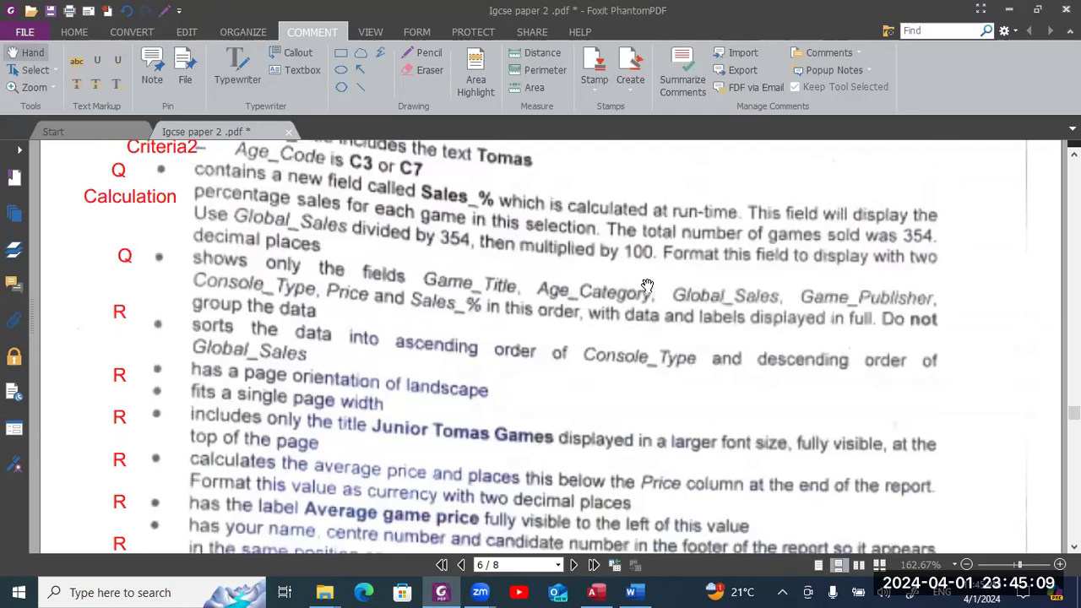
{"action": "key", "text": "alt+Tab"}
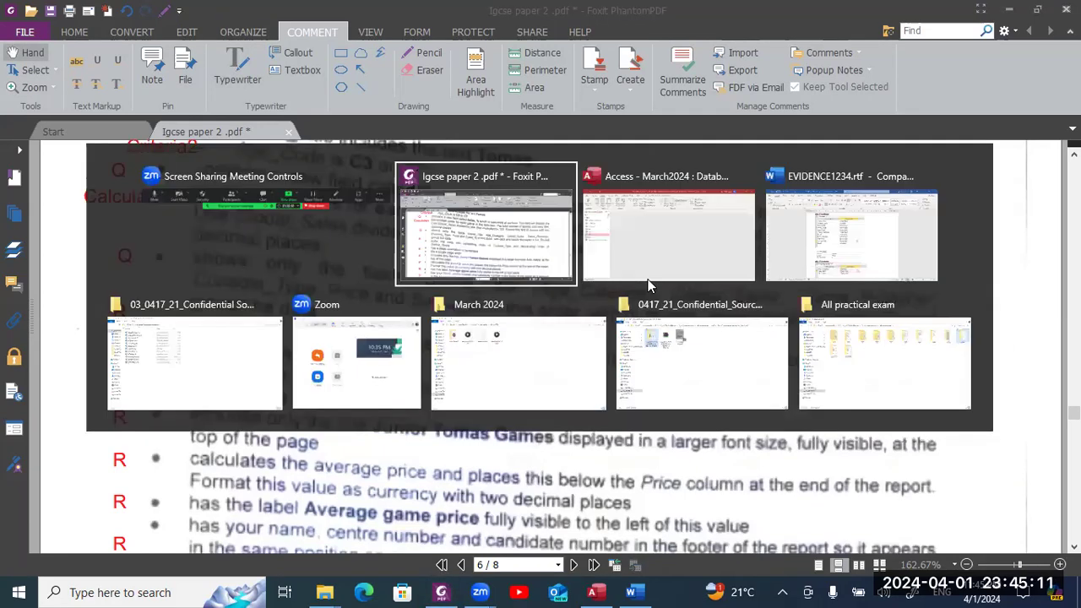
{"action": "left_click", "coordinate": [648, 285]}
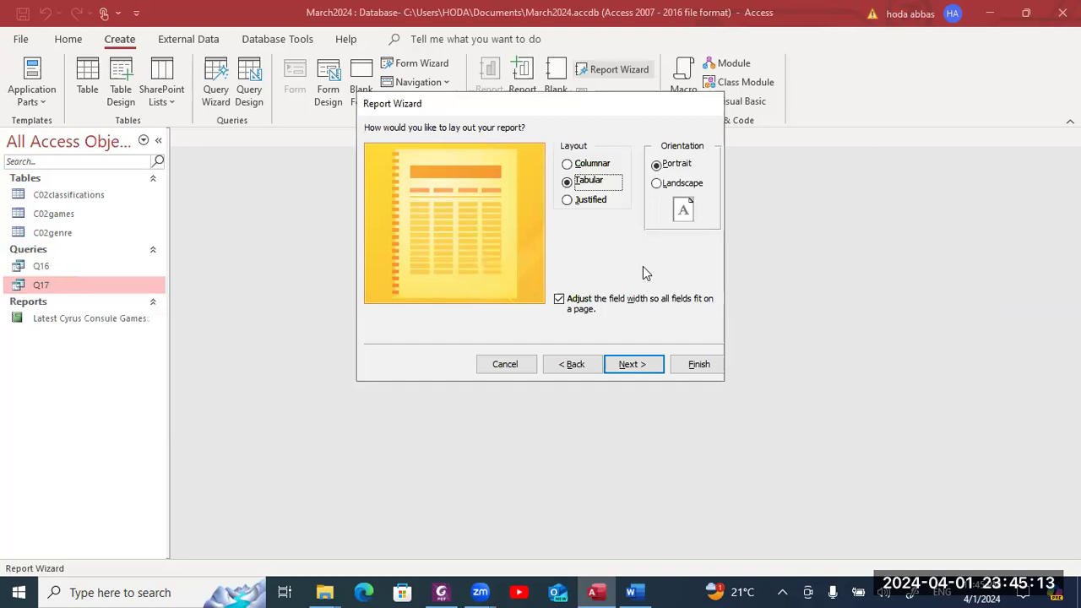
{"action": "left_click", "coordinate": [658, 184]}
{"action": "left_click", "coordinate": [630, 364]}
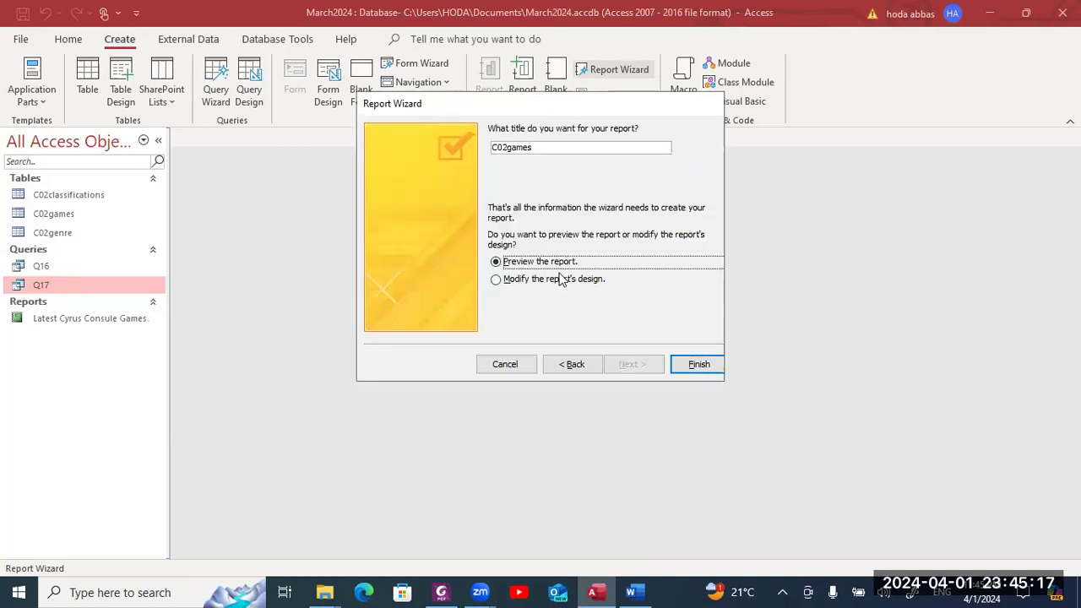
{"action": "left_click", "coordinate": [562, 280]}
- Finish the wizard so the C02games report opens in Design View, rechecking the exam requirements
{"action": "left_click", "coordinate": [694, 364]}
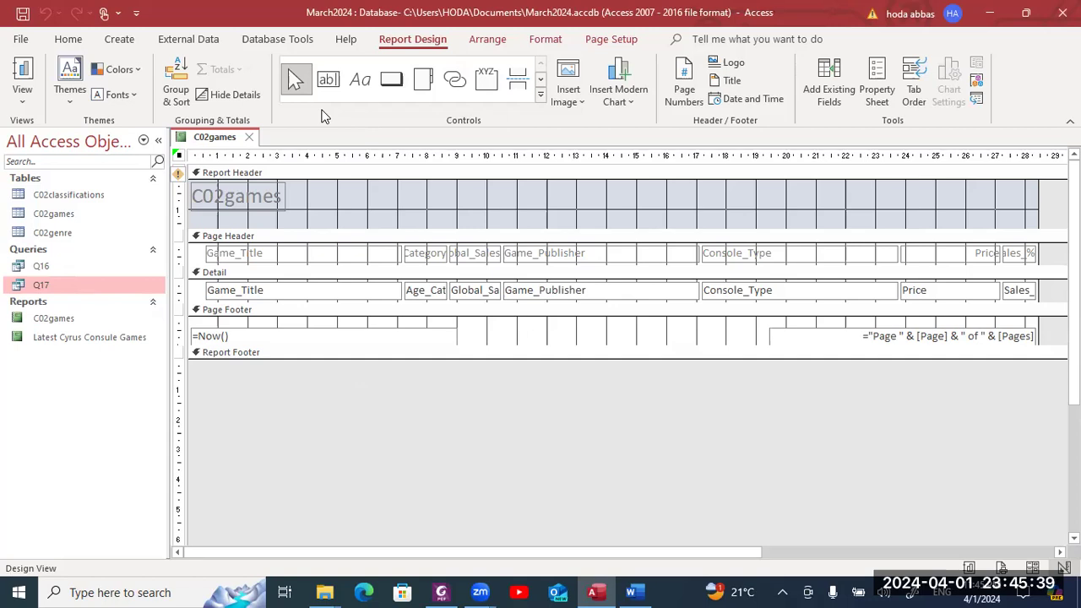
{"action": "key", "text": "alt+Tab"}
{"action": "key", "text": "alt+Tab"}
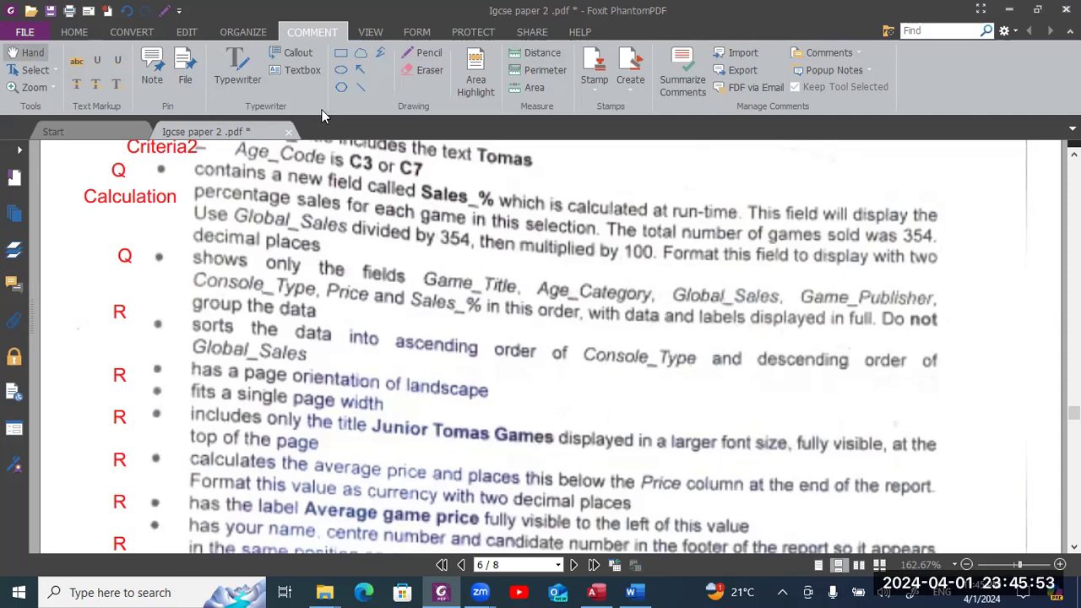
{"action": "key", "text": "alt+Tab"}
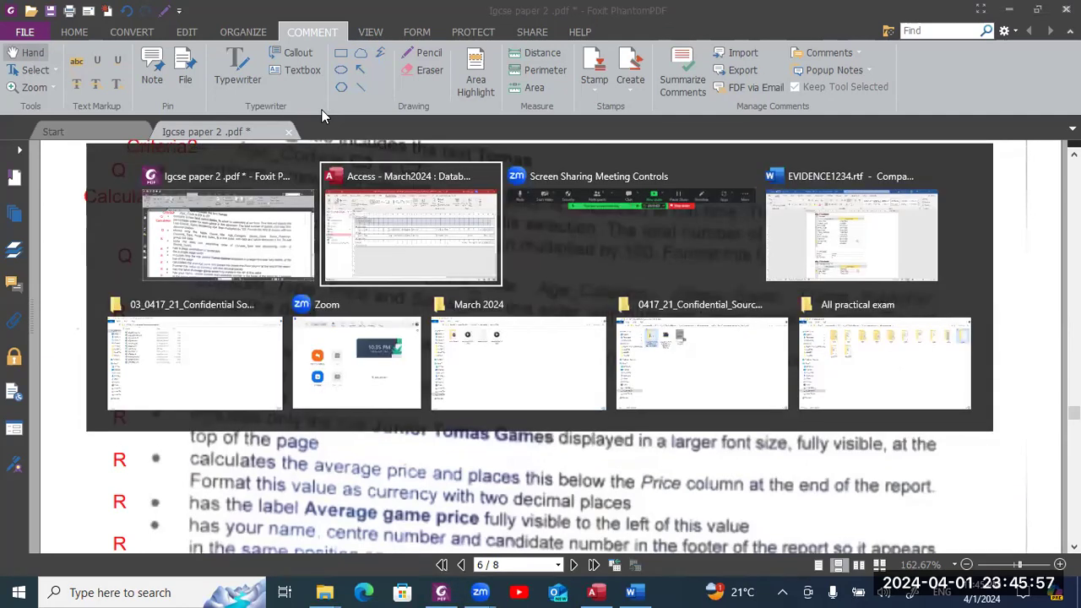
{"action": "key", "text": "alt+shift+Tab"}
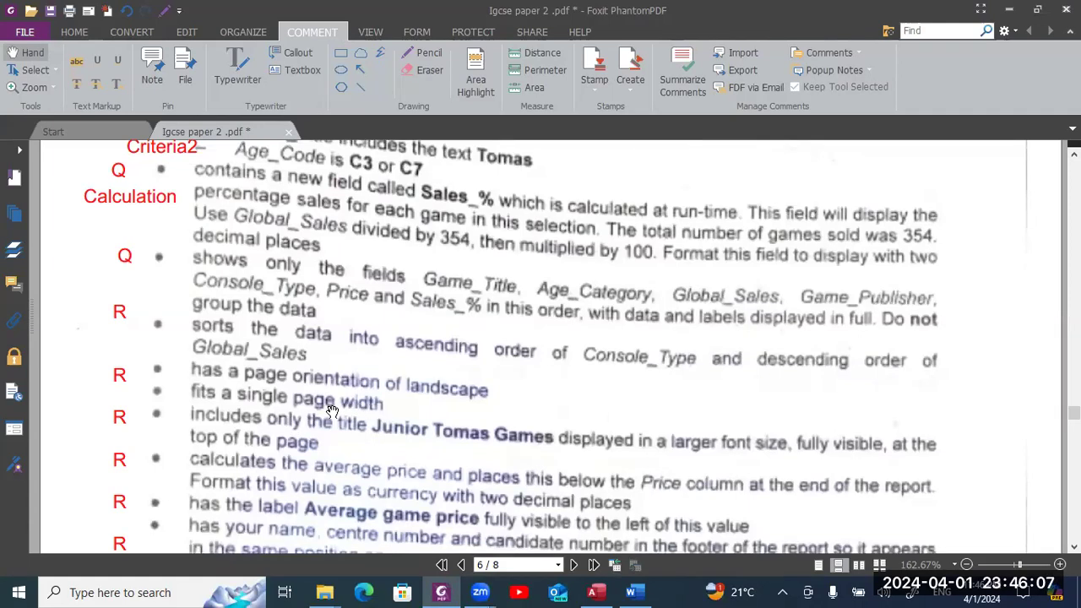
{"action": "key", "text": "alt"}
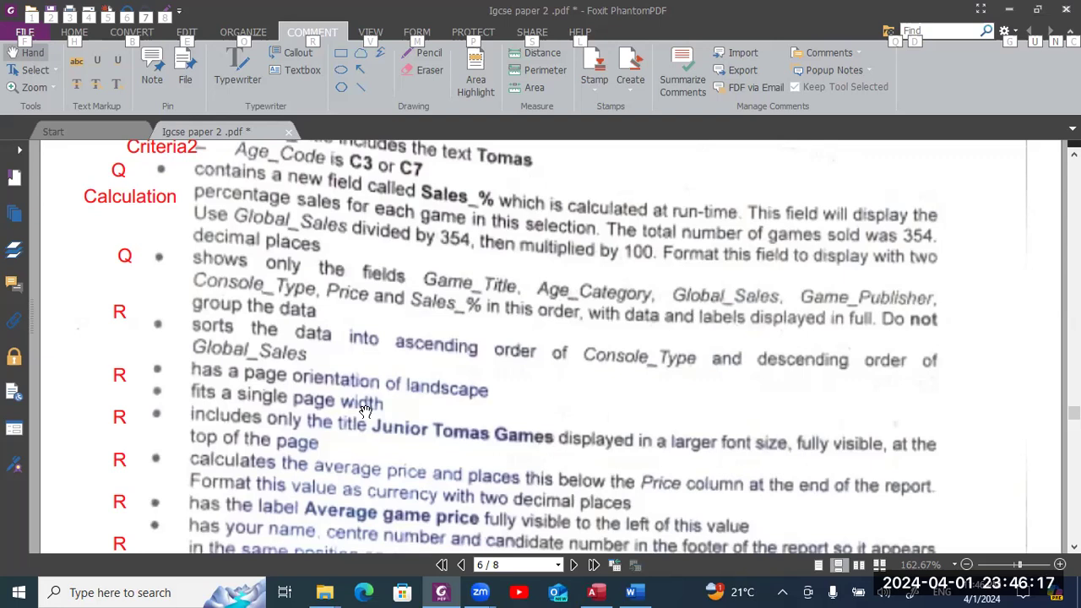
{"action": "key", "text": "alt+Tab"}
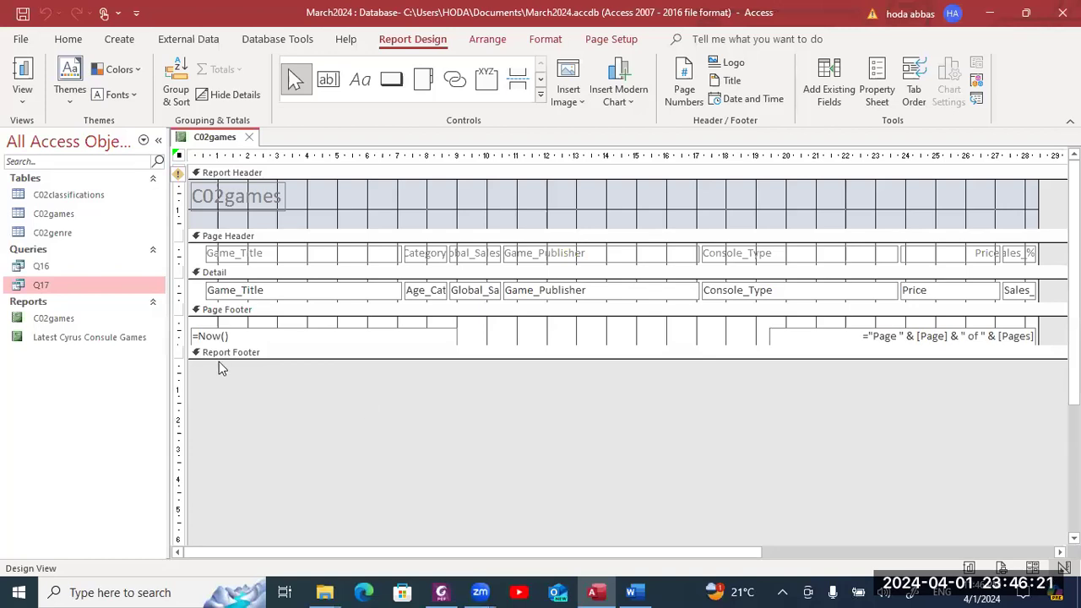
- Switch the C02games report to Layout View and select the Game_Title heading and values
{"action": "left_click", "coordinate": [22, 94]}
{"action": "left_click", "coordinate": [55, 209]}
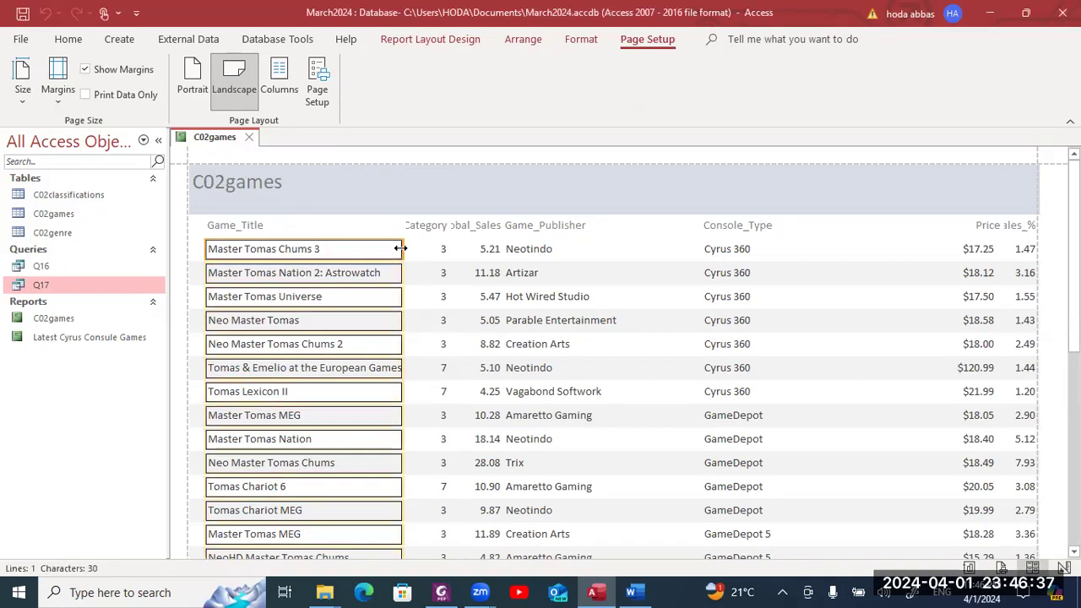
{"action": "left_click", "coordinate": [359, 226]}
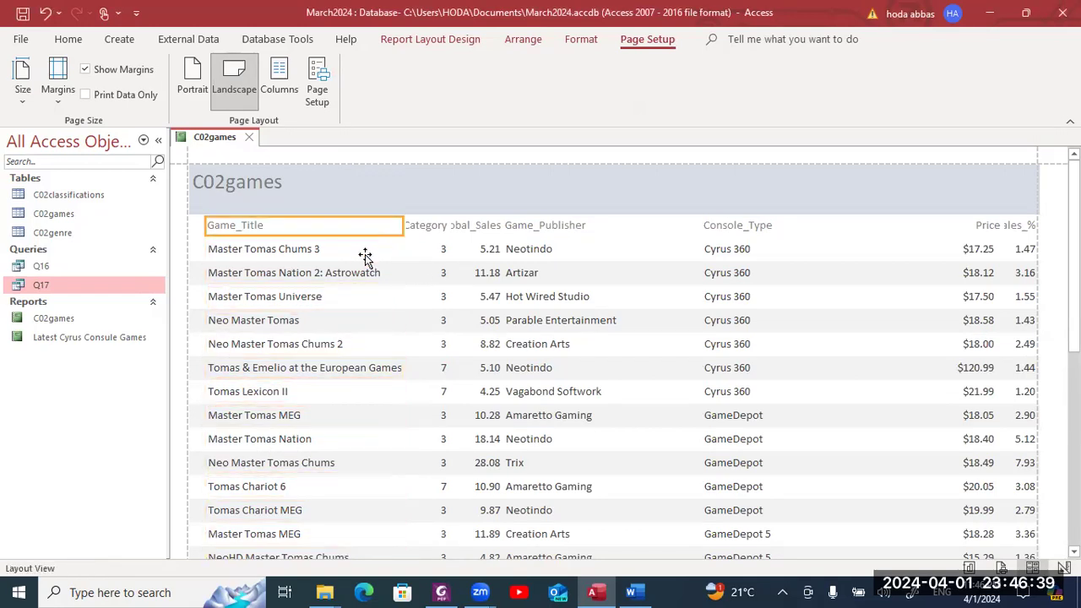
{"action": "left_click", "coordinate": [365, 253], "text": "shift"}
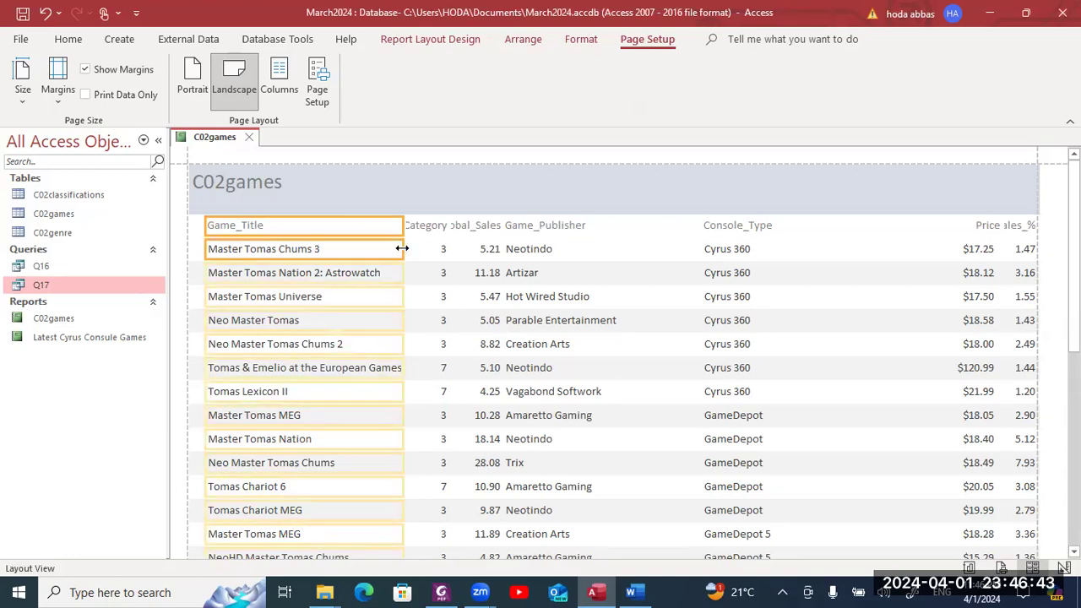
- Widen the Game_Title column and narrow the Console_Type column
{"action": "left_click_drag", "start_coordinate": [402, 249], "coordinate": [417, 248]}
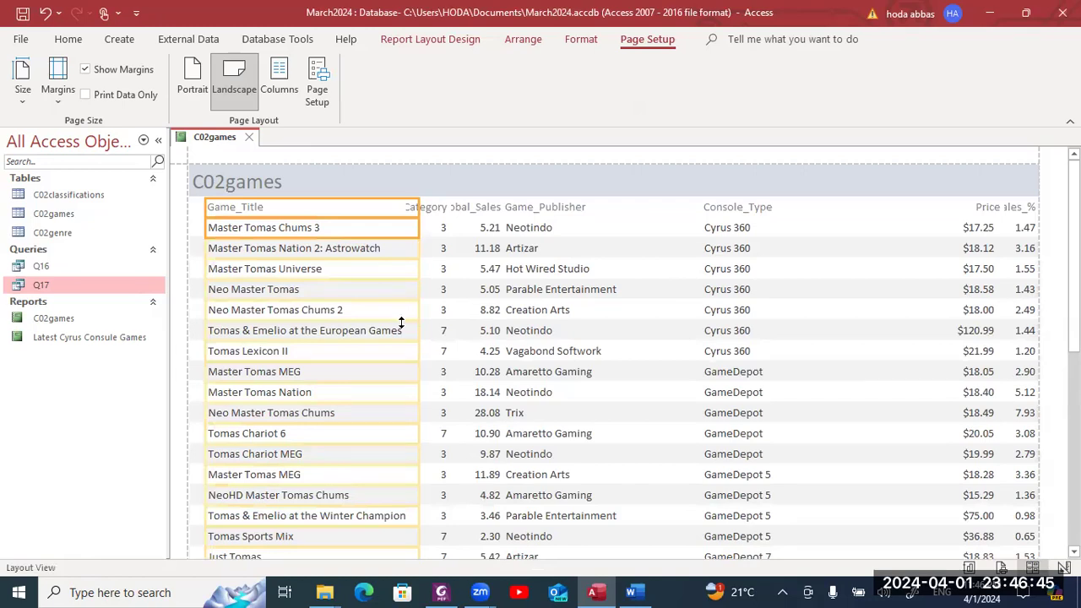
{"action": "left_click", "coordinate": [455, 210]}
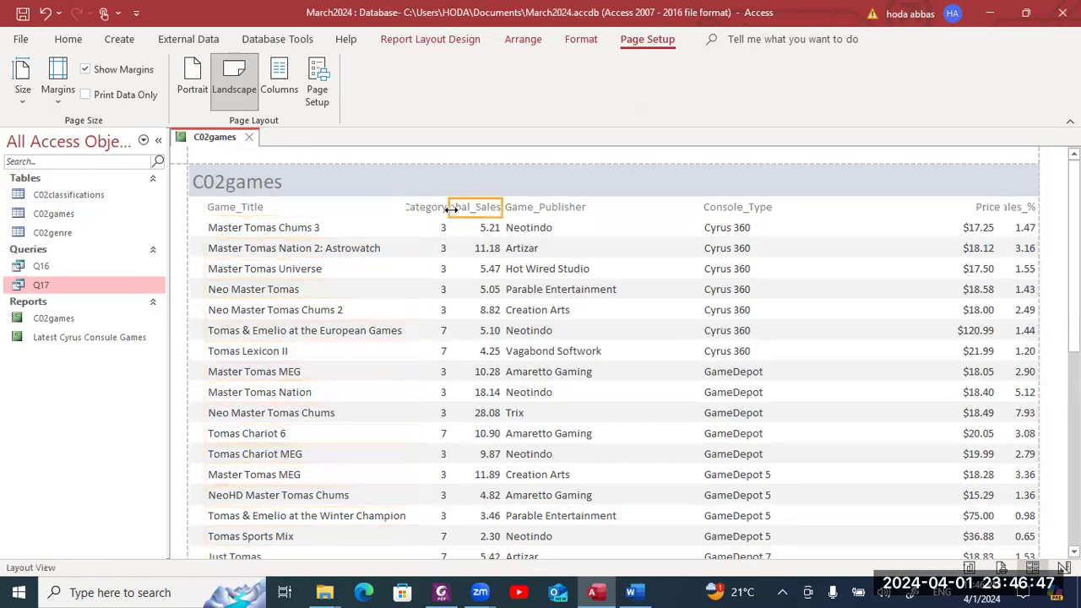
{"action": "left_click", "coordinate": [428, 211]}
{"action": "left_click", "coordinate": [718, 212]}
{"action": "left_click", "coordinate": [792, 236]}
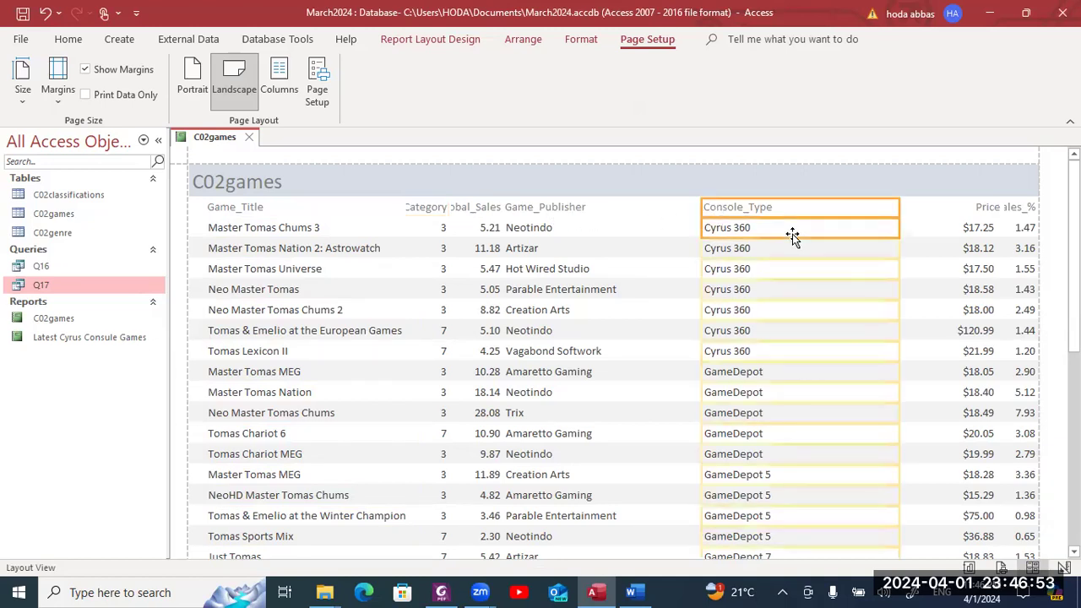
{"action": "left_click_drag", "start_coordinate": [896, 207], "coordinate": [807, 215]}
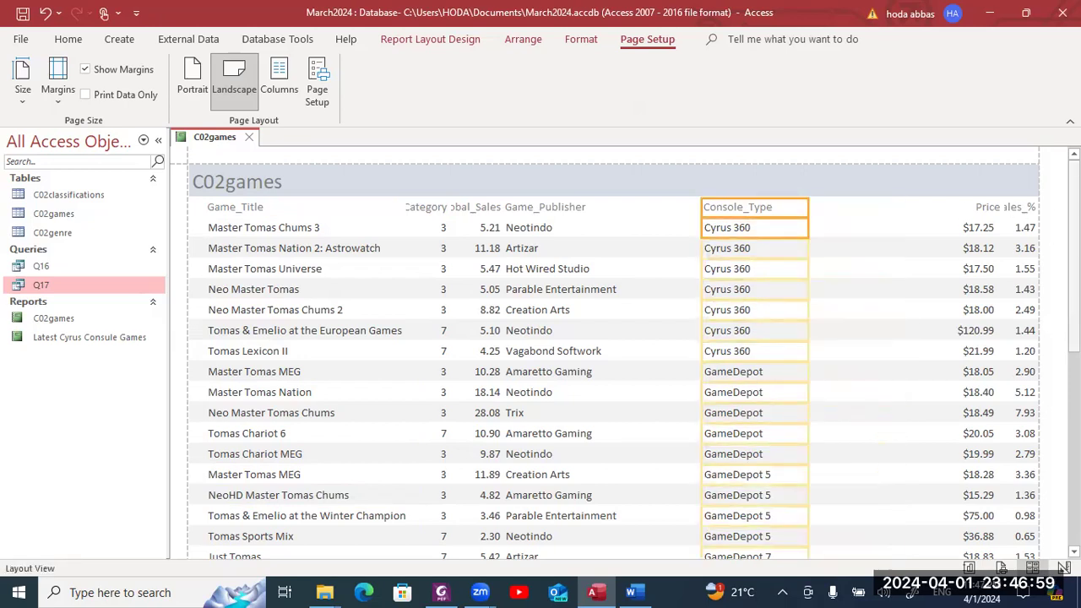
{"action": "scroll", "coordinate": [614, 352], "scroll_direction": "down", "scroll_amount": 2}
{"action": "scroll", "coordinate": [615, 352], "scroll_direction": "down", "scroll_amount": 4}
{"action": "scroll", "coordinate": [615, 352], "scroll_direction": "up", "scroll_amount": 2}
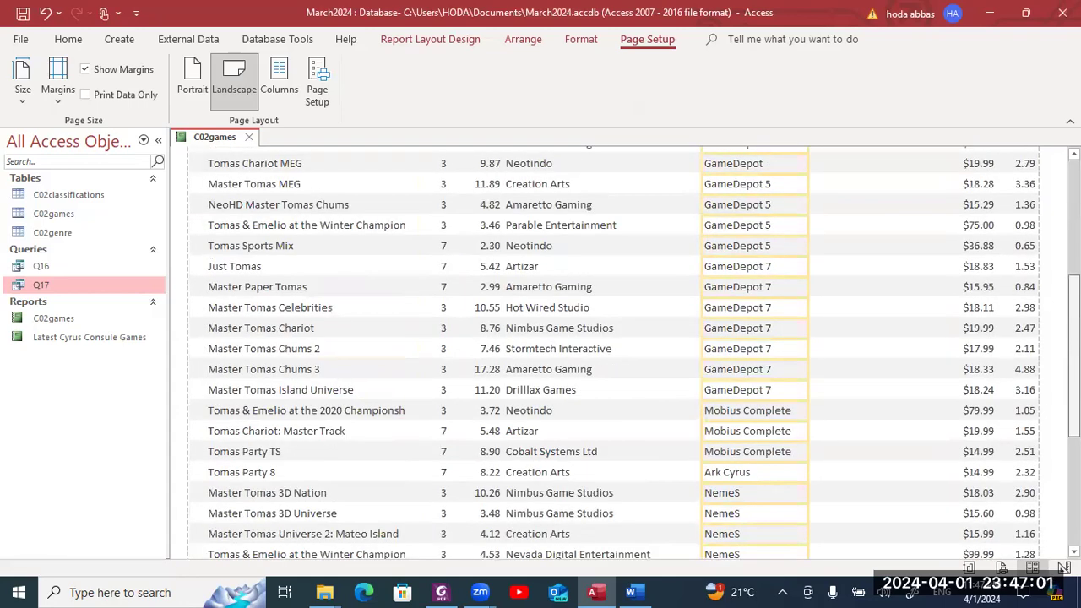
{"action": "scroll", "coordinate": [615, 352], "scroll_direction": "down", "scroll_amount": 4}
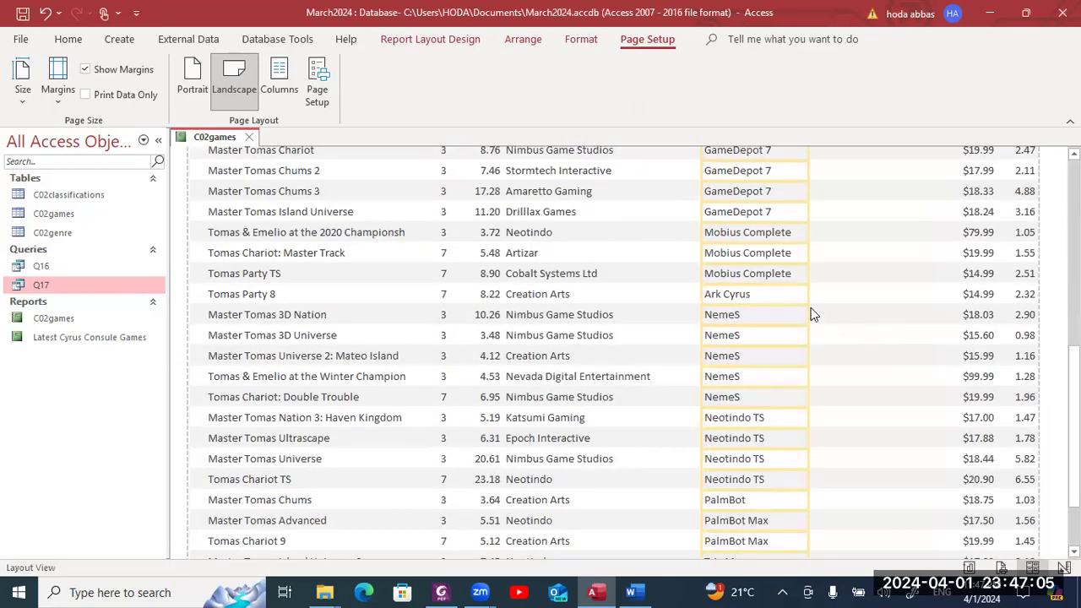
{"action": "left_click_drag", "start_coordinate": [808, 314], "coordinate": [801, 313]}
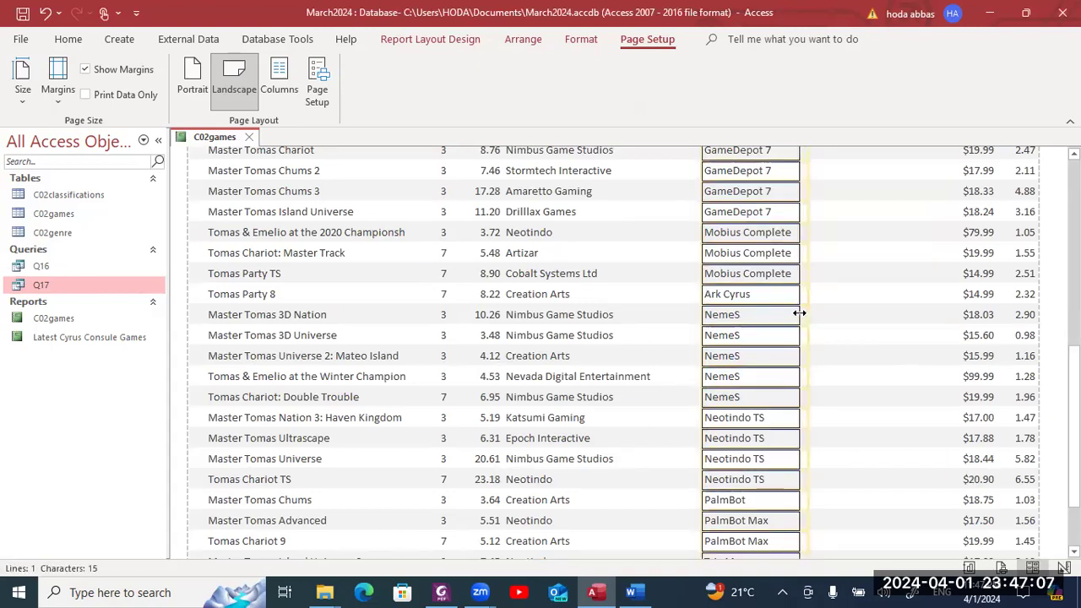
- Narrow the Game_Publisher values column, then return to the report headings
{"action": "left_click", "coordinate": [596, 369]}
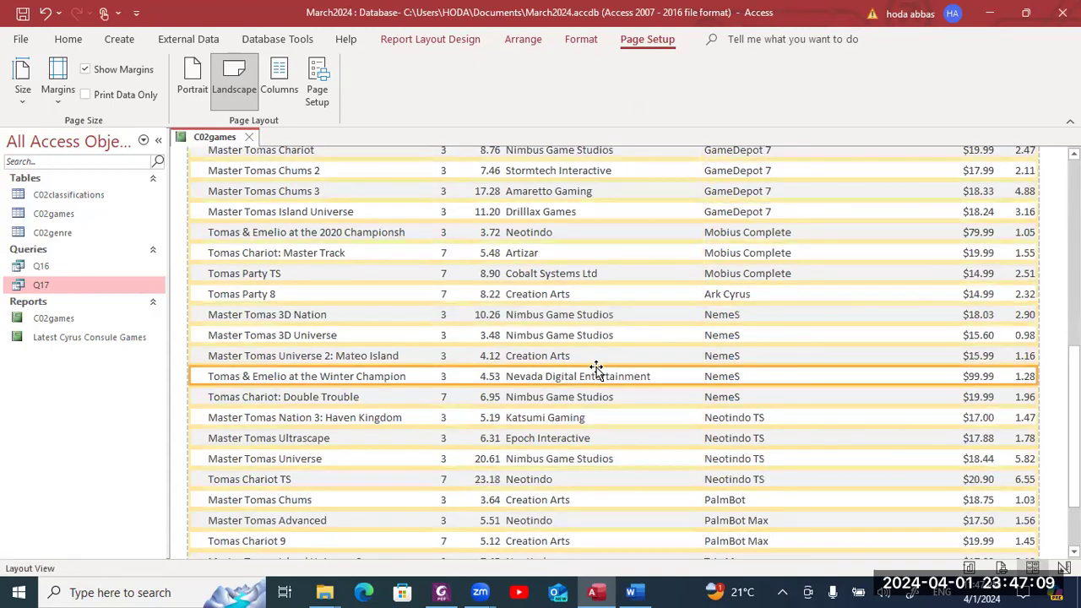
{"action": "left_click", "coordinate": [600, 355]}
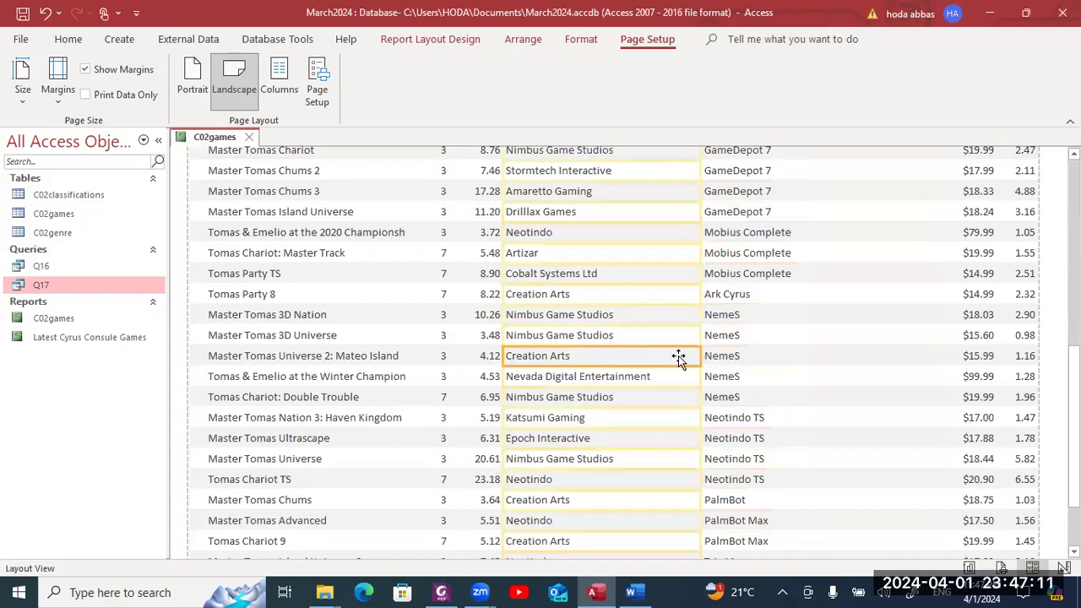
{"action": "left_click_drag", "start_coordinate": [700, 353], "coordinate": [658, 353]}
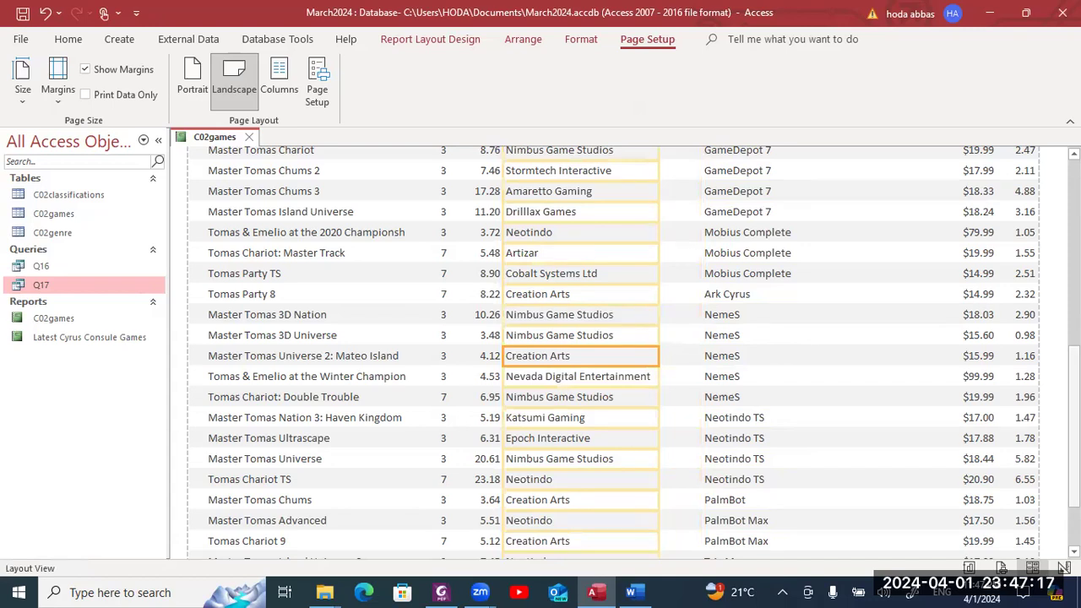
{"action": "right_click", "coordinate": [1071, 348]}
{"action": "key", "text": "Escape"}
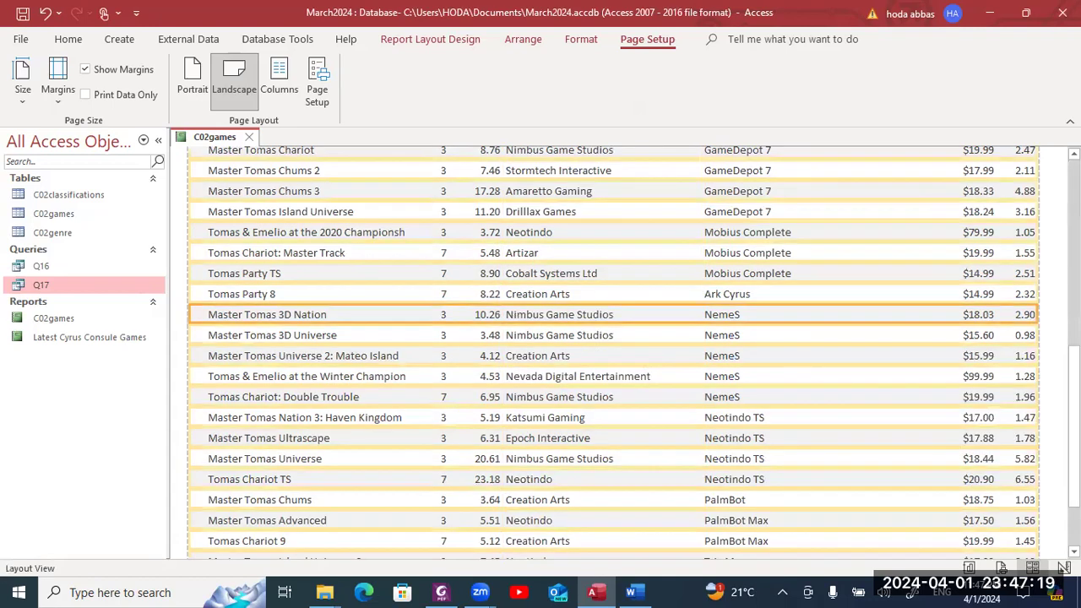
{"action": "key", "text": "Page_Up"}
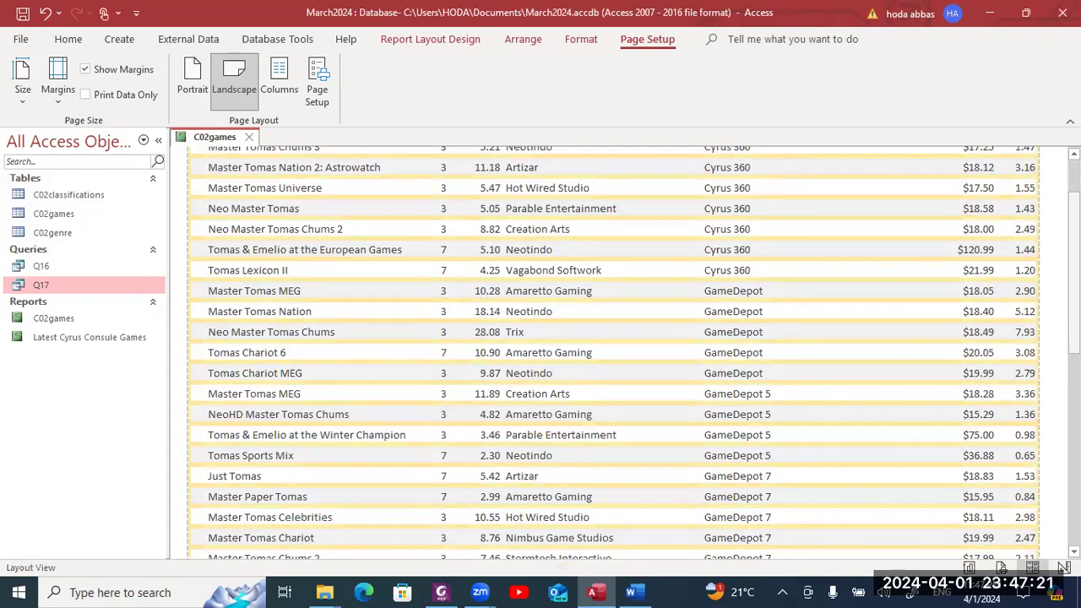
{"action": "key", "text": "Page_Up"}
- Narrow the Game_Publisher heading and shift the column right with Ctrl+Right twice
{"action": "left_click", "coordinate": [582, 215]}
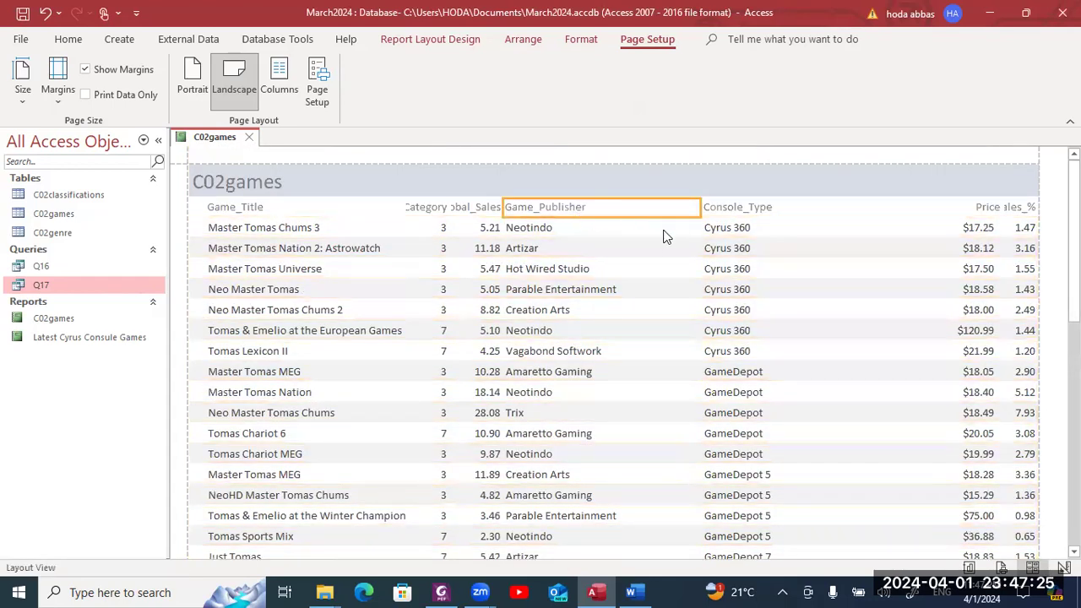
{"action": "left_click_drag", "start_coordinate": [696, 209], "coordinate": [637, 209]}
{"action": "left_click", "coordinate": [623, 270]}
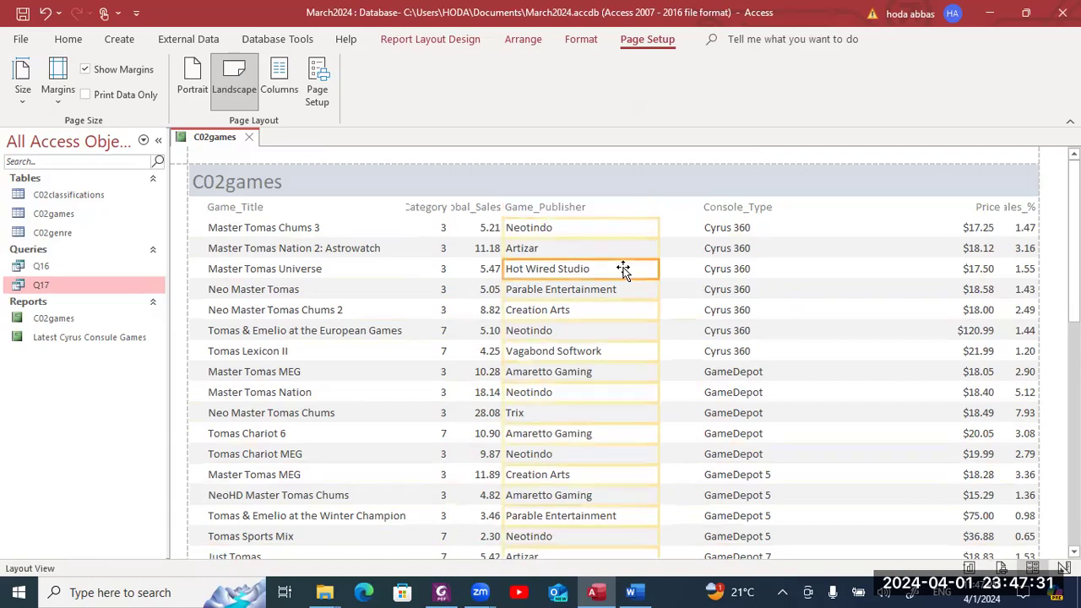
{"action": "left_click", "coordinate": [600, 200]}
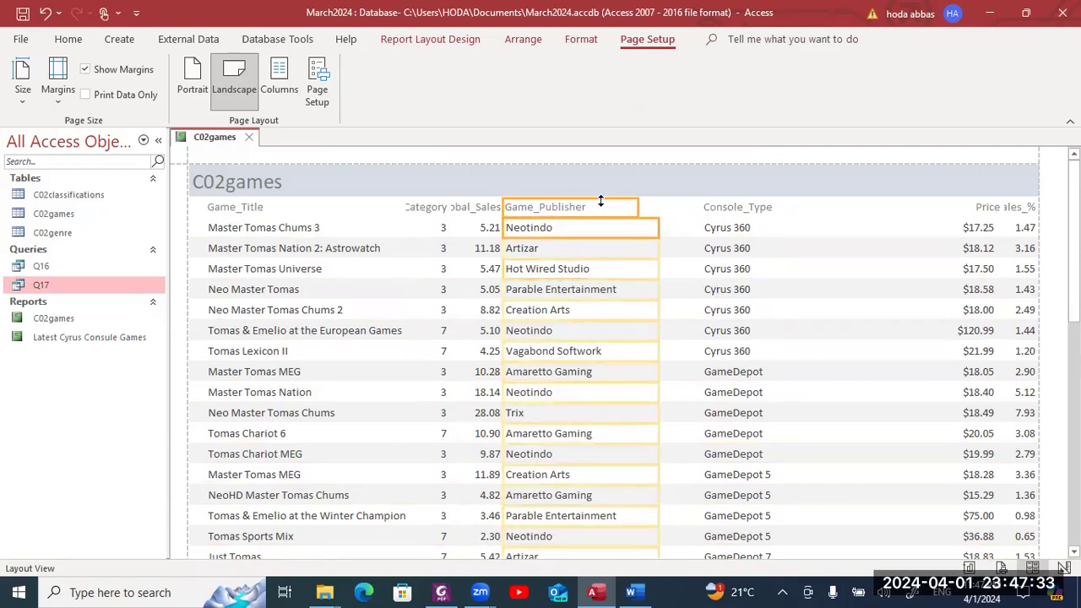
{"action": "scroll", "coordinate": [600, 200], "scroll_direction": "down", "scroll_amount": 1}
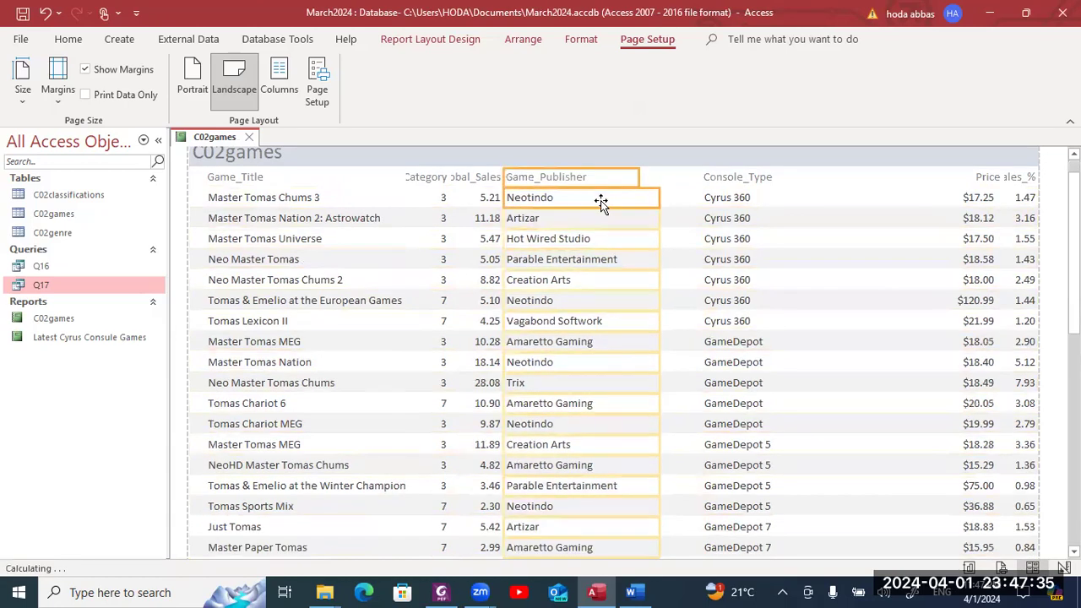
{"action": "key", "text": "ctrl+Right"}
{"action": "key", "text": "ctrl+Right"}
{"action": "key", "text": "ctrl+Right"}
{"action": "key", "text": "ctrl+Right"}
{"action": "key", "text": "ctrl+Right"}
{"action": "key", "text": "ctrl+Right"}
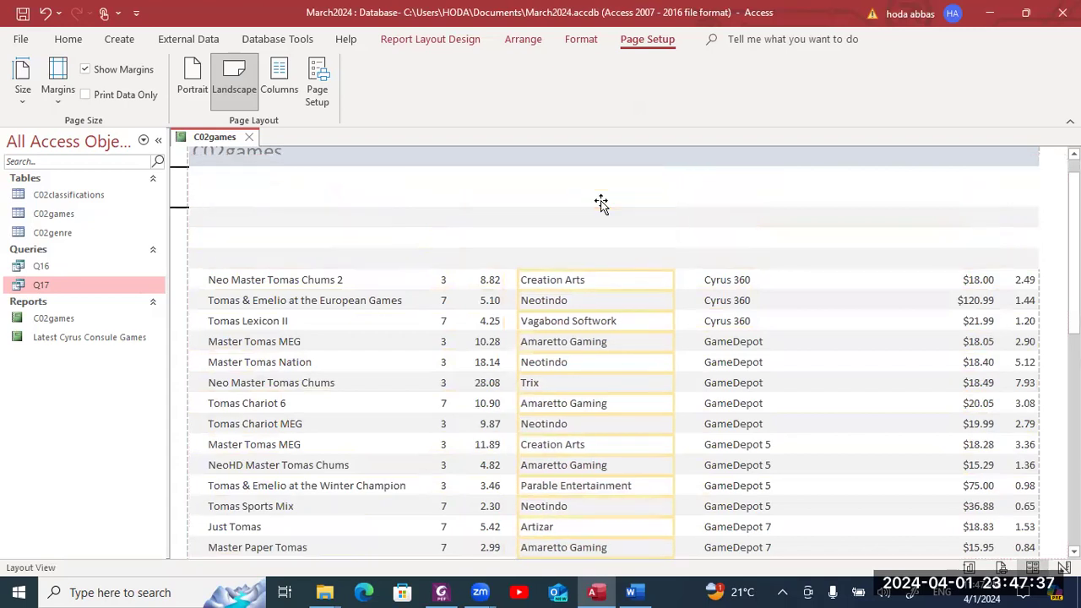
{"action": "scroll", "coordinate": [600, 200], "scroll_direction": "down", "scroll_amount": 1}
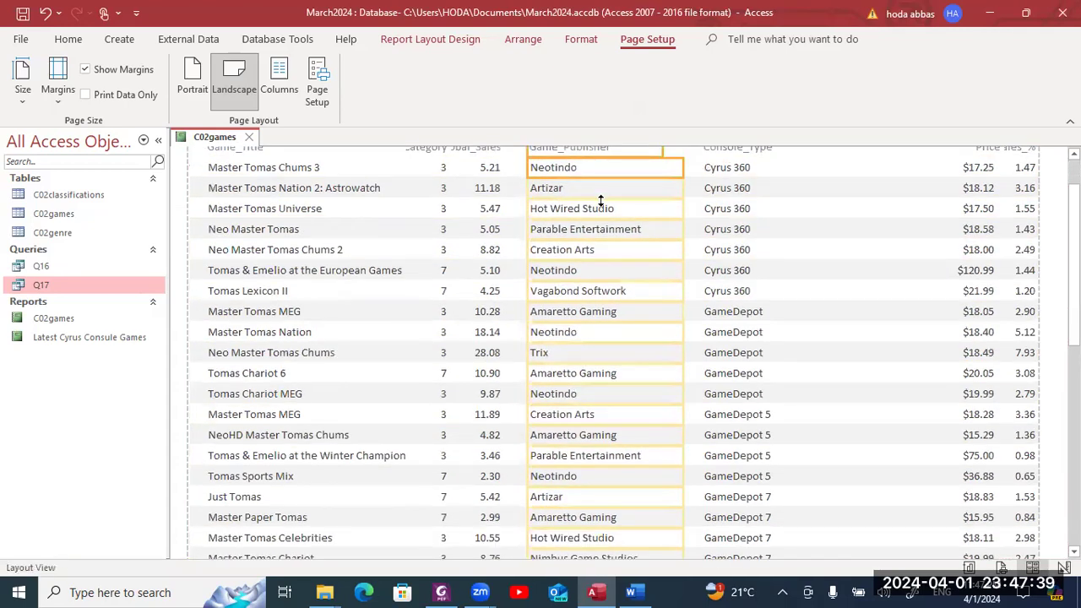
{"action": "scroll", "coordinate": [1073, 253], "scroll_direction": "up", "scroll_amount": 2}
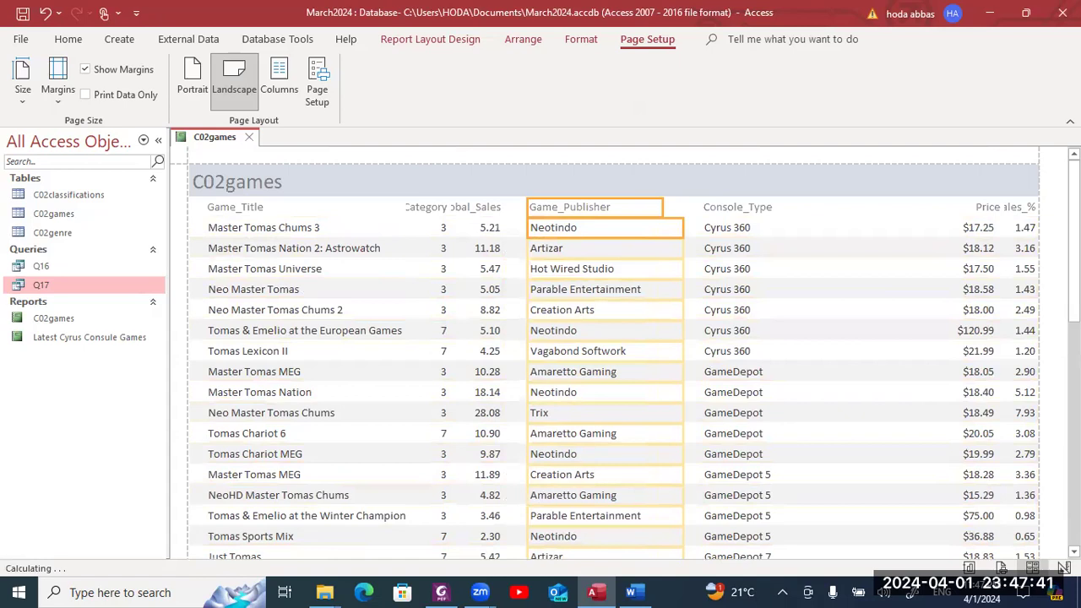
{"action": "key", "text": "ctrl+Right"}
{"action": "key", "text": "ctrl+Right"}
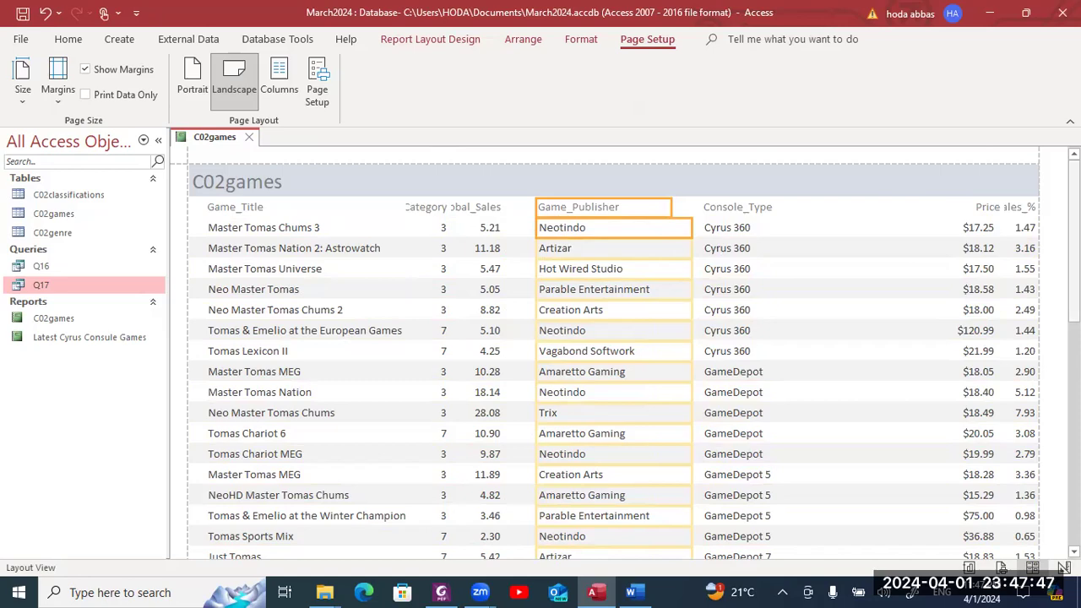
{"action": "scroll", "coordinate": [614, 355], "scroll_direction": "down", "scroll_amount": 4}
{"action": "scroll", "coordinate": [614, 355], "scroll_direction": "down", "scroll_amount": 4}
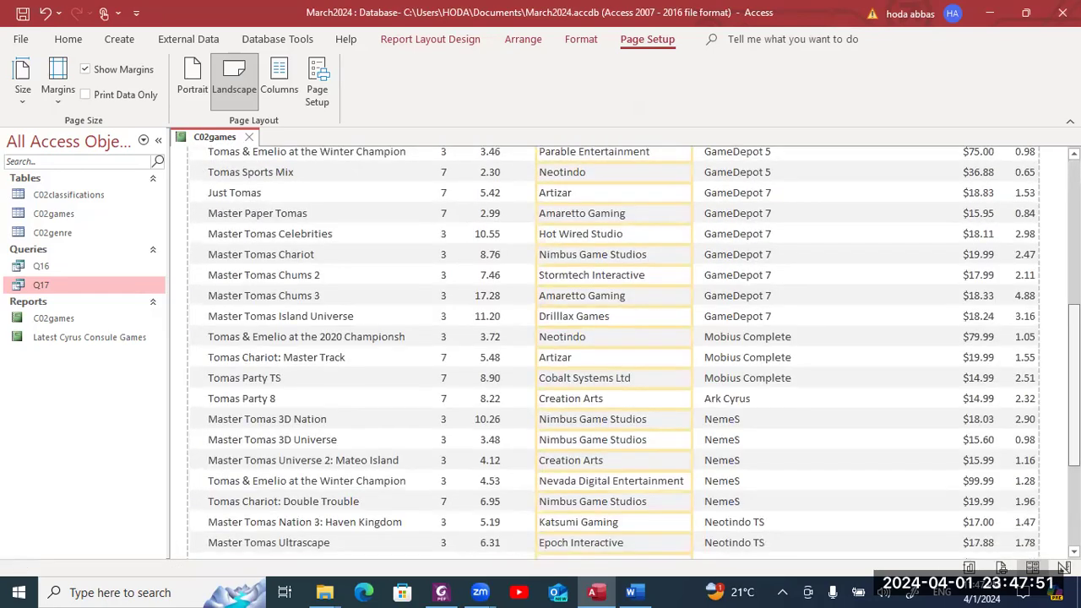
{"action": "scroll", "coordinate": [762, 444], "scroll_direction": "down", "scroll_amount": 1}
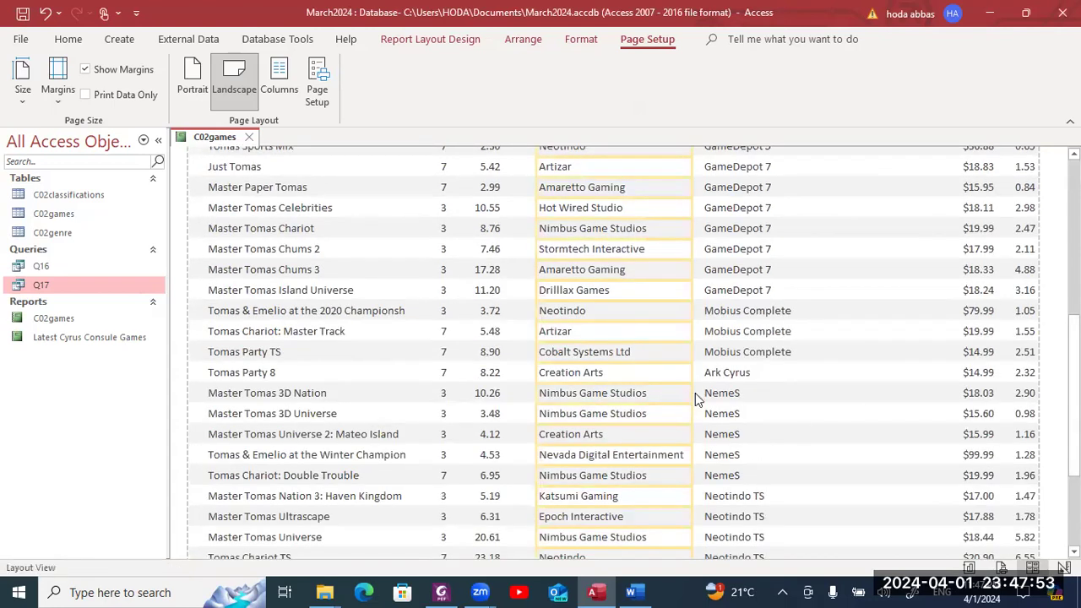
- Resize the Game_Publisher column so 'Nevada Digital Entertainment' shows in full
{"action": "left_click_drag", "start_coordinate": [690, 290], "coordinate": [647, 291]}
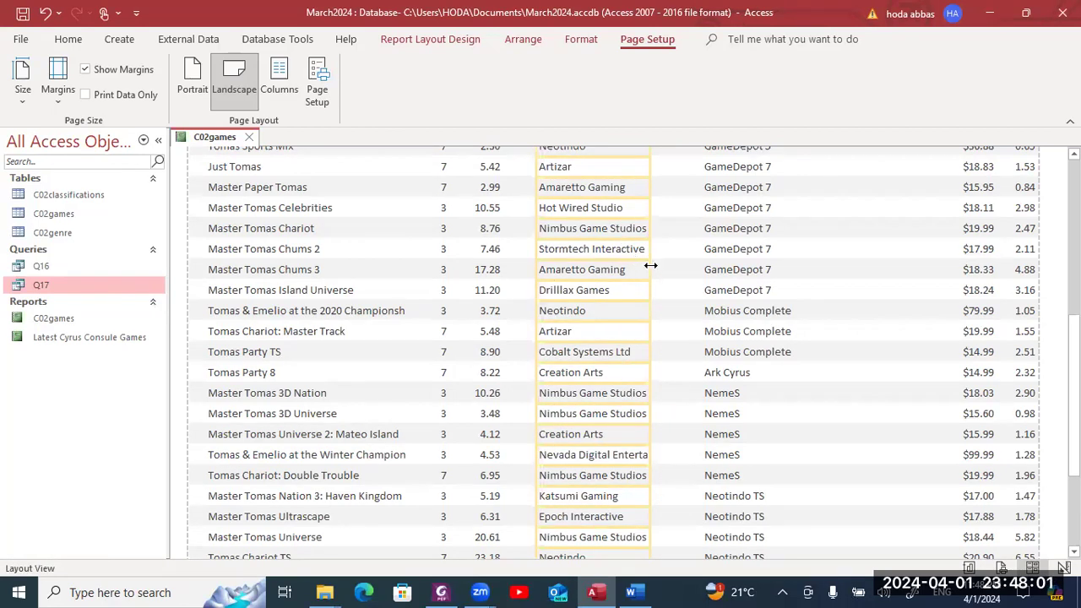
{"action": "right_click", "coordinate": [652, 267]}
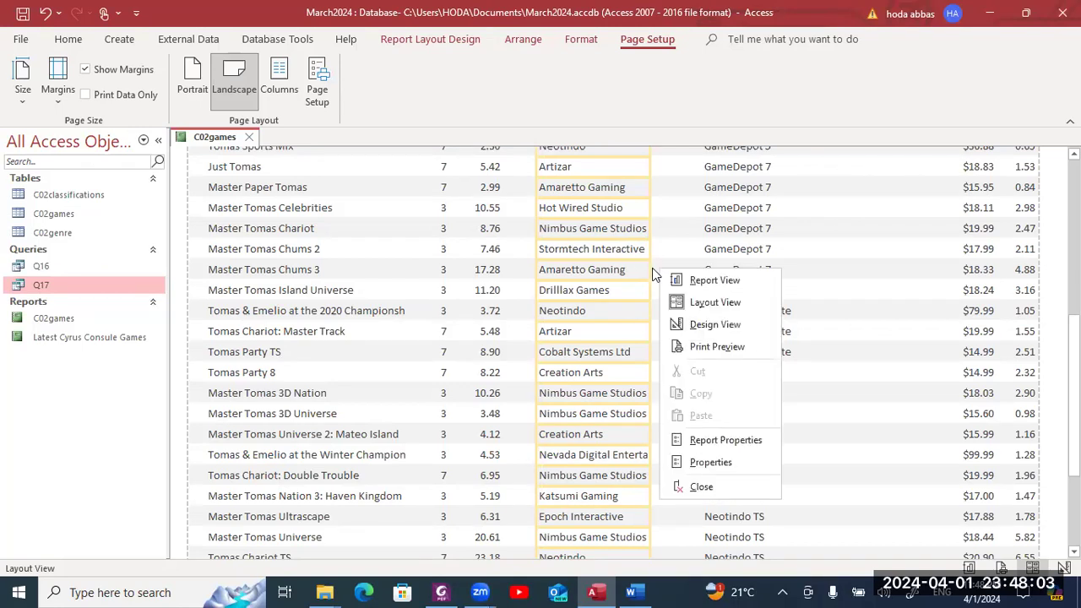
{"action": "left_click", "coordinate": [652, 268]}
{"action": "left_click_drag", "start_coordinate": [652, 267], "coordinate": [683, 264]}
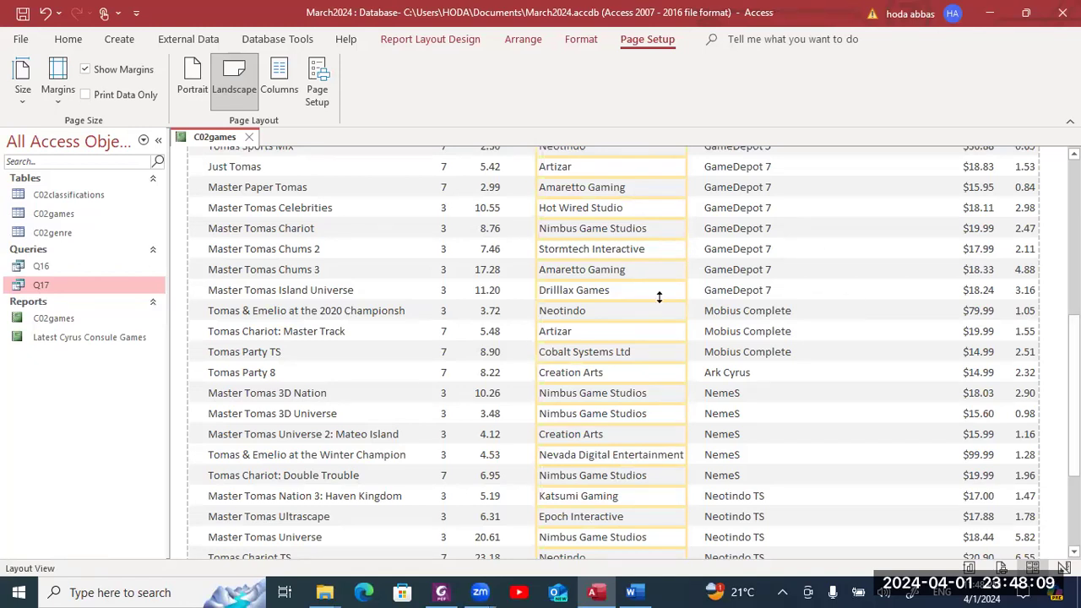
{"action": "scroll", "coordinate": [659, 296], "scroll_direction": "up", "scroll_amount": 1}
{"action": "scroll", "coordinate": [405, 217], "scroll_direction": "up", "scroll_amount": 5}
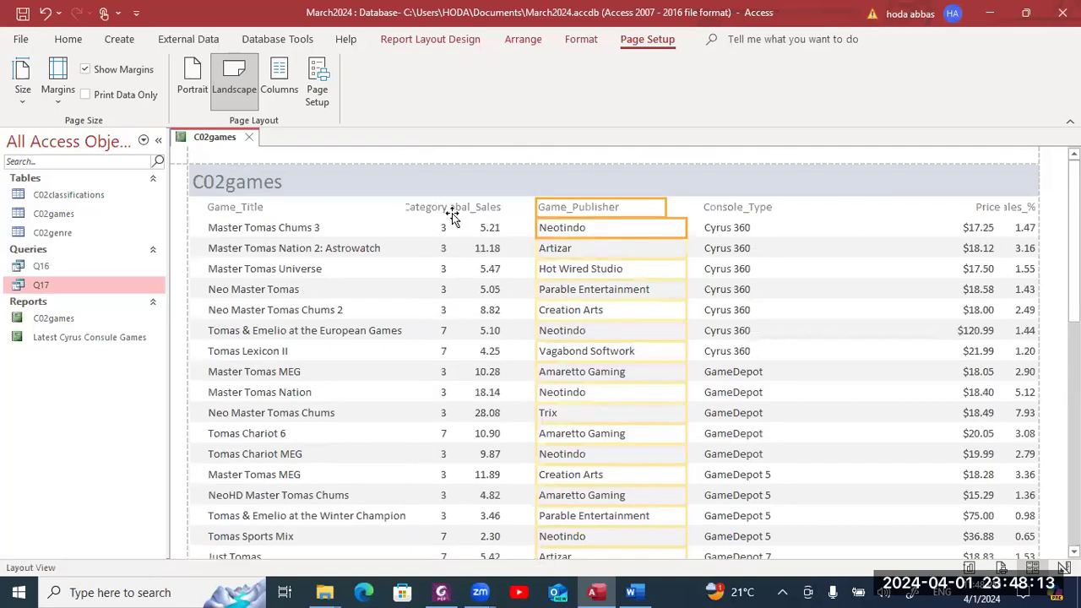
- Widen the Global_Sales heading and values so the heading fits
{"action": "left_click", "coordinate": [475, 207]}
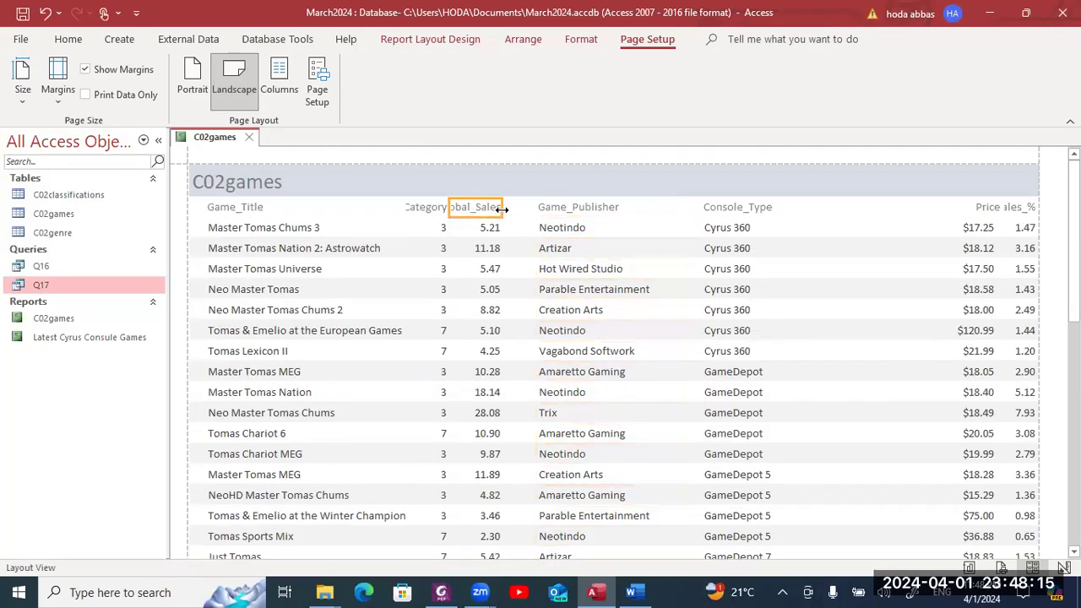
{"action": "left_click", "coordinate": [492, 228]}
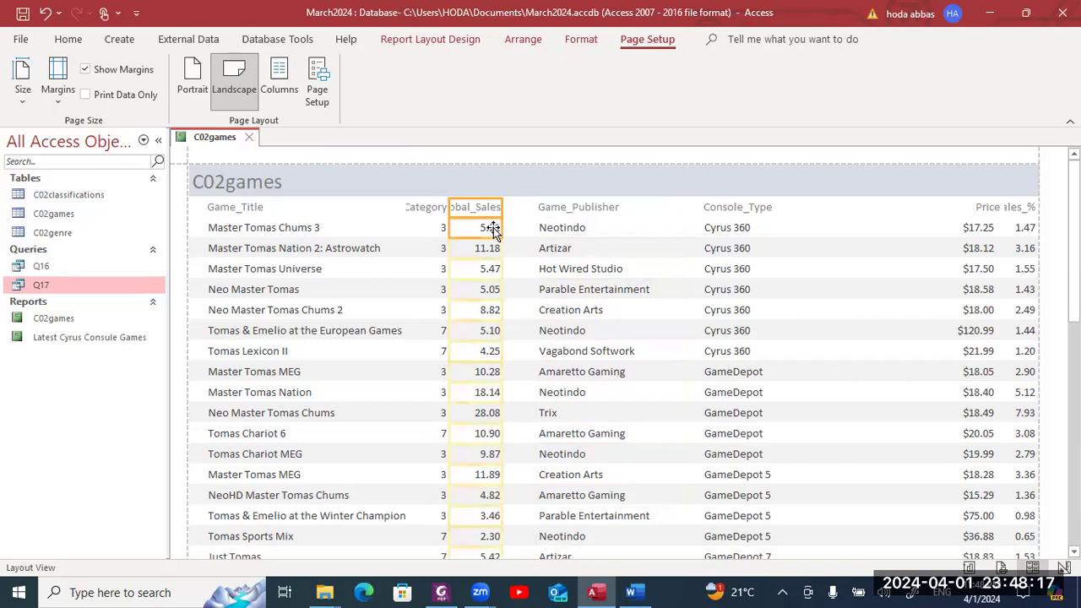
{"action": "left_click_drag", "start_coordinate": [503, 208], "coordinate": [522, 207]}
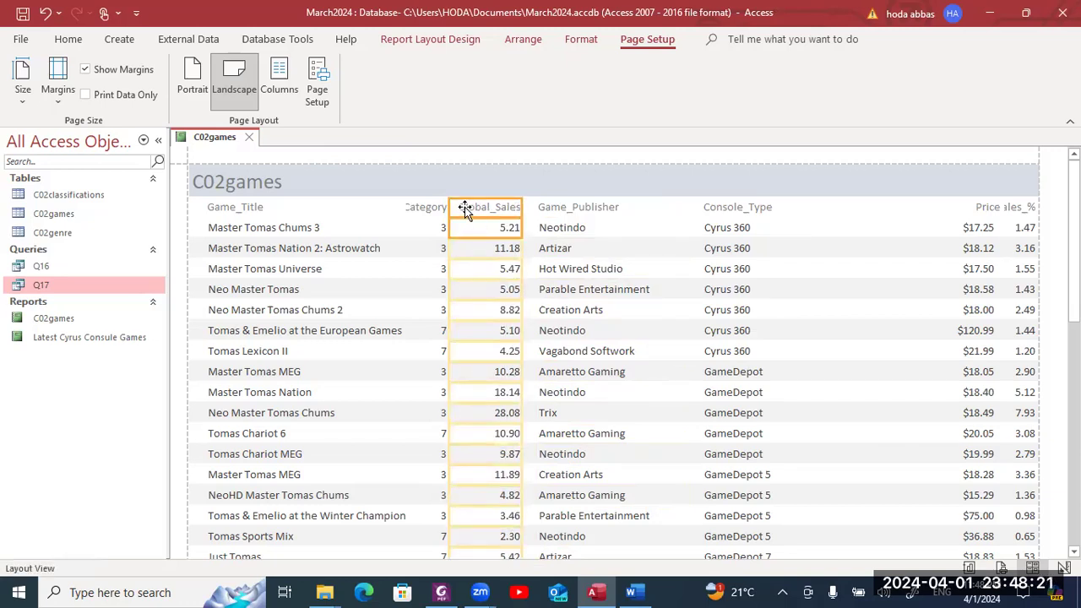
- Widen the Age_Category heading, widen Game_Title slightly, and move Age_Category a little right
{"action": "left_click", "coordinate": [440, 208]}
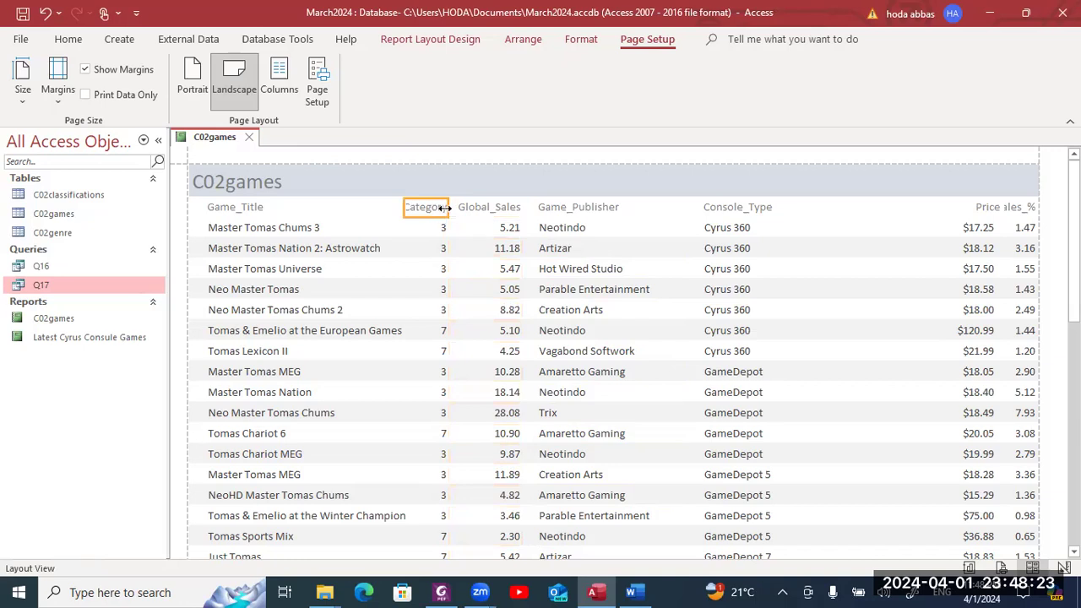
{"action": "left_click_drag", "start_coordinate": [403, 209], "coordinate": [369, 211]}
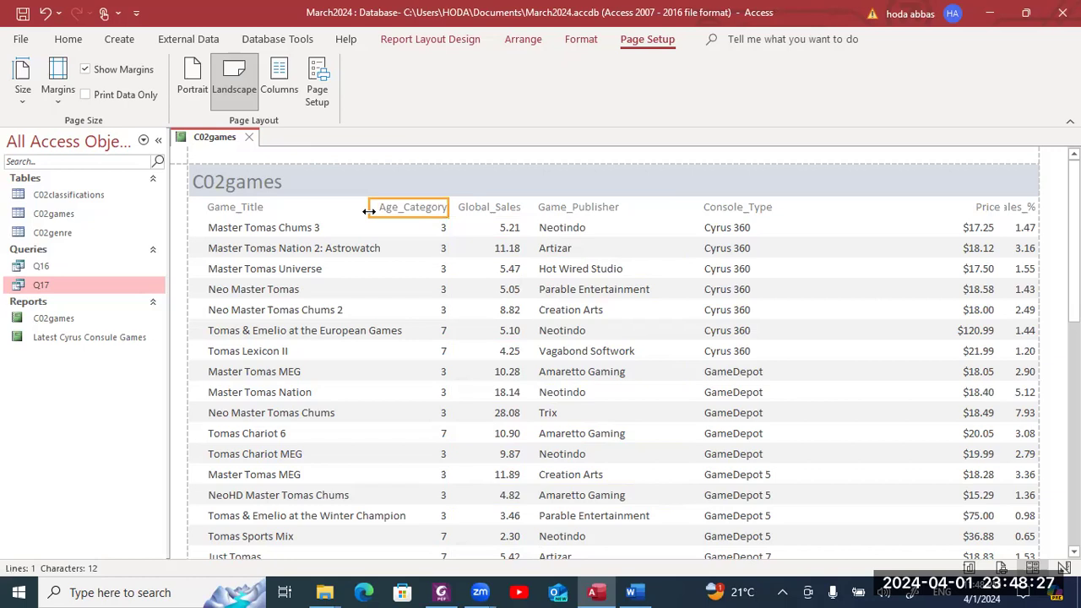
{"action": "left_click", "coordinate": [442, 232]}
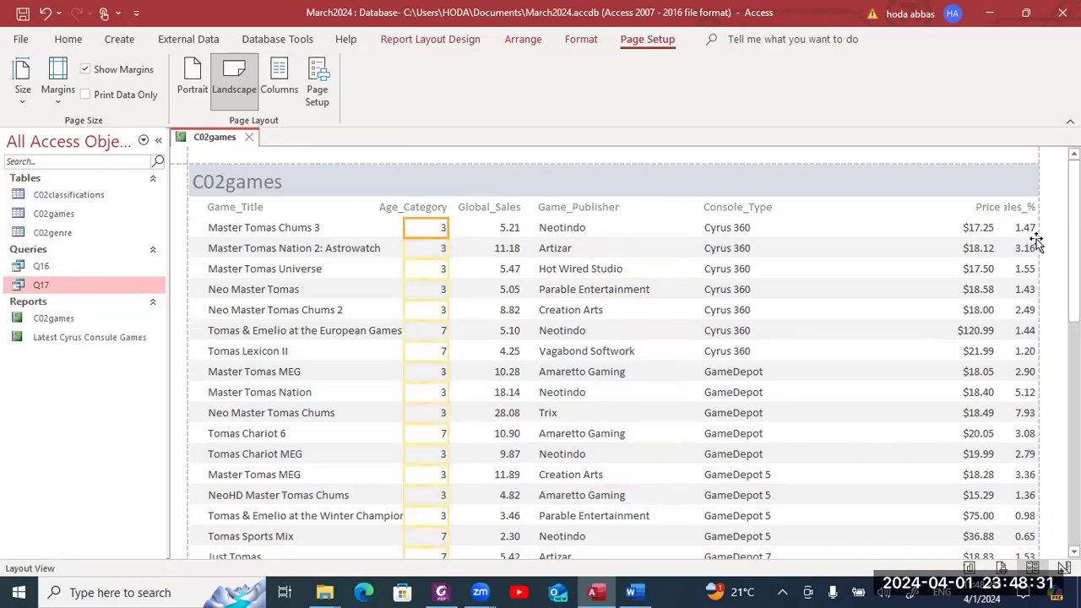
{"action": "scroll", "coordinate": [1073, 253], "scroll_direction": "down", "scroll_amount": 1}
{"action": "scroll", "coordinate": [614, 352], "scroll_direction": "down", "scroll_amount": 5}
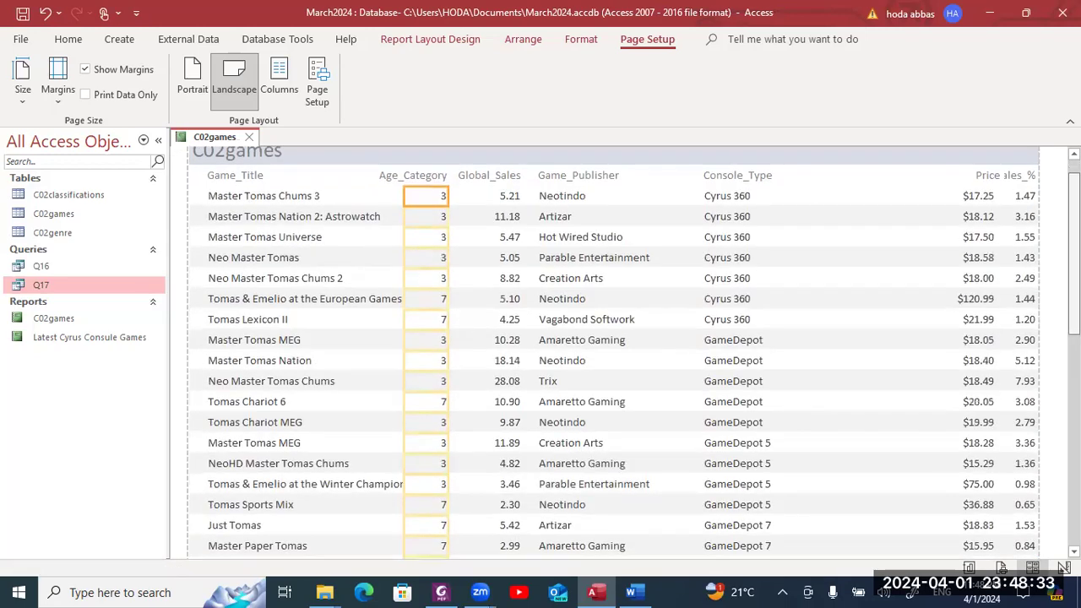
{"action": "scroll", "coordinate": [576, 442], "scroll_direction": "down", "scroll_amount": 4}
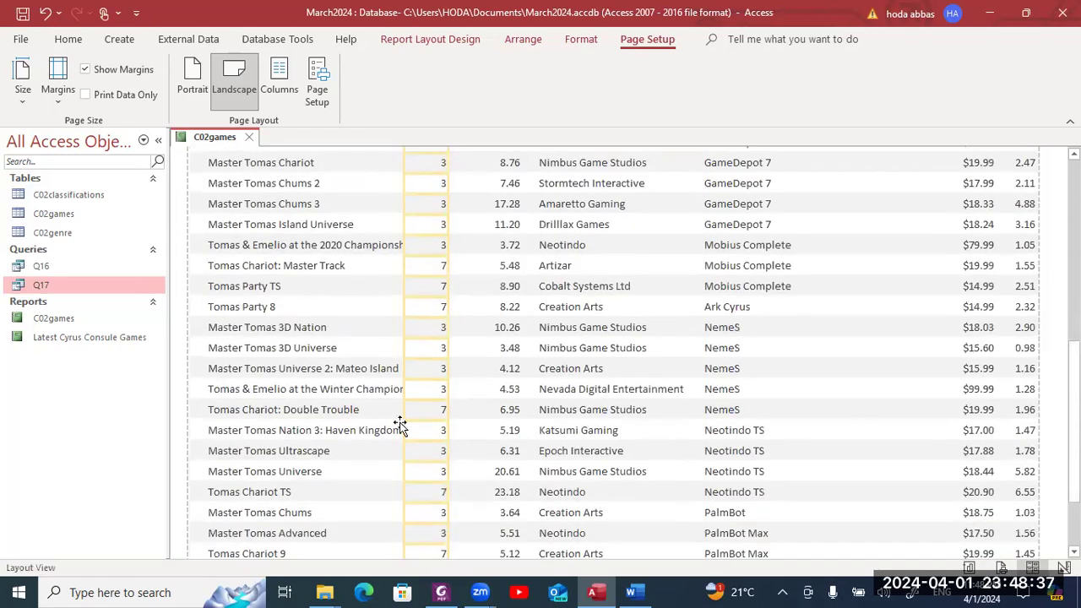
{"action": "left_click_drag", "start_coordinate": [401, 425], "coordinate": [414, 426]}
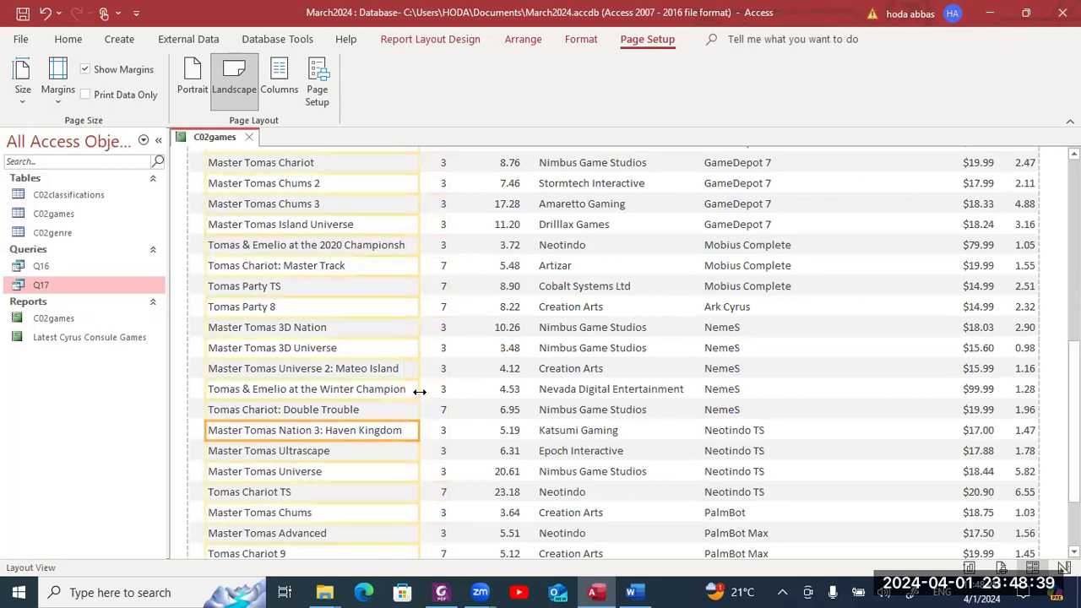
{"action": "left_click", "coordinate": [444, 410]}
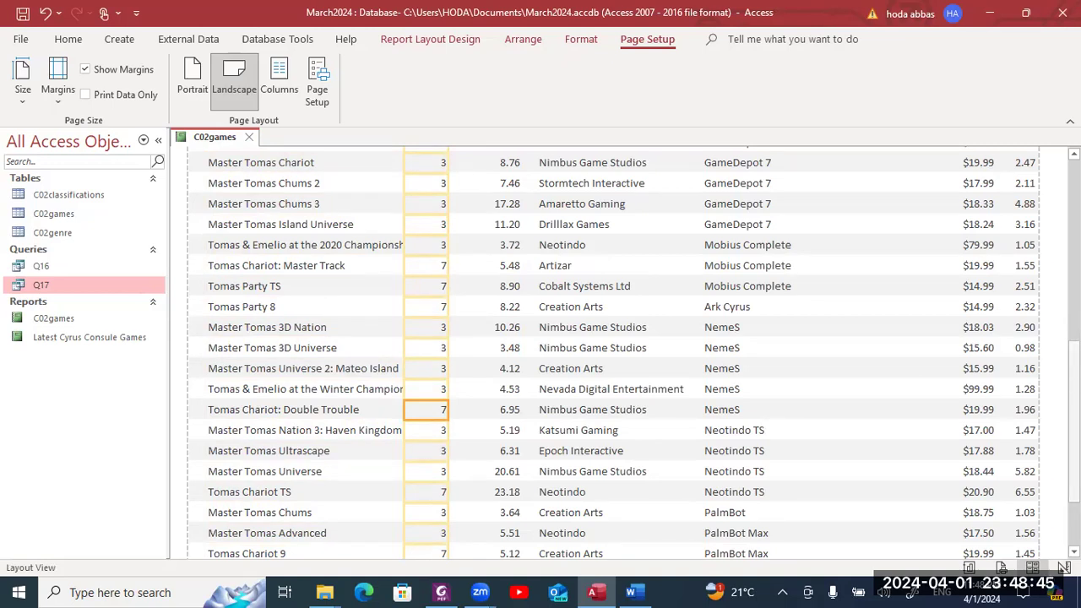
{"action": "scroll", "coordinate": [614, 352], "scroll_direction": "up", "scroll_amount": 5}
{"action": "scroll", "coordinate": [453, 238], "scroll_direction": "up", "scroll_amount": 5}
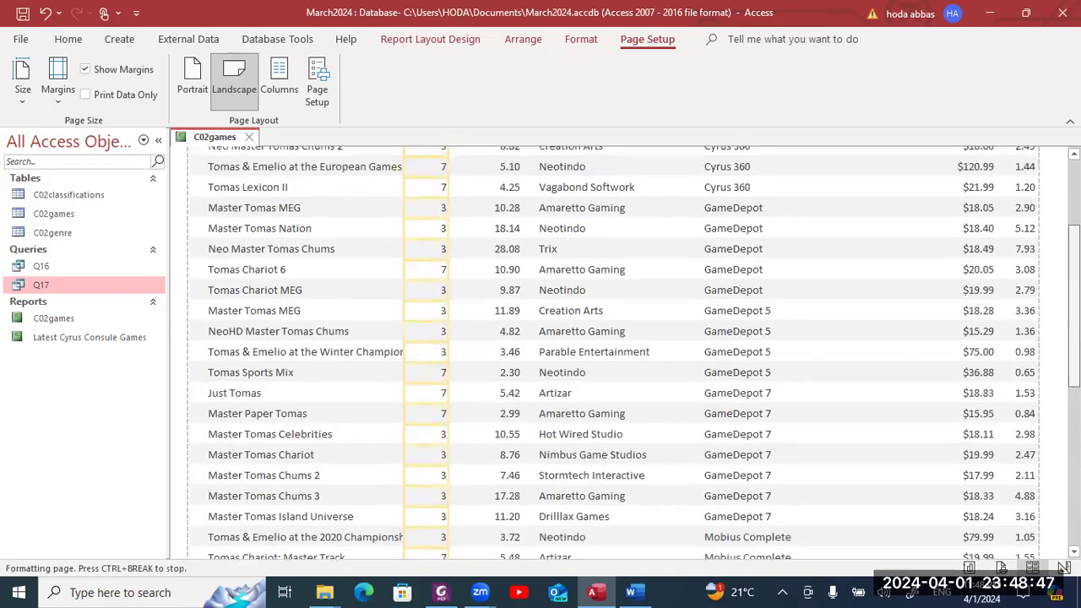
{"action": "left_click", "coordinate": [399, 210]}
{"action": "left_click_drag", "start_coordinate": [436, 232], "coordinate": [435, 233]}
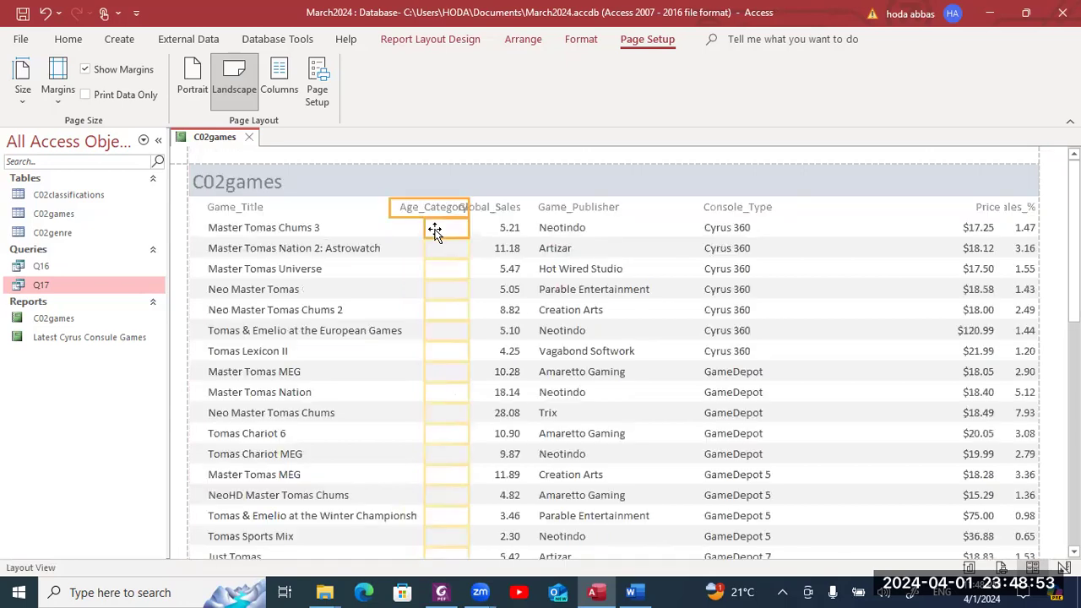
- Shift the Global_Sales and Game_Publisher columns right to uncover Age_Category and Global_Sales
{"action": "left_click", "coordinate": [501, 208]}
{"action": "left_click", "coordinate": [500, 226], "text": "shift"}
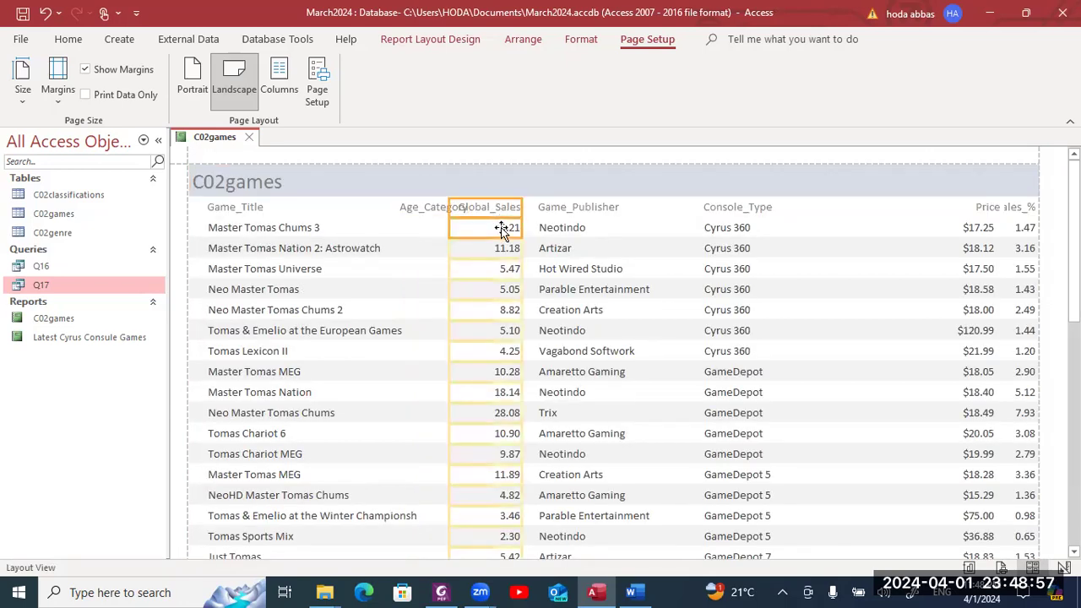
{"action": "key", "text": "Right"}
{"action": "key", "text": "Right"}
{"action": "key", "text": "Right"}
{"action": "key", "text": "Right"}
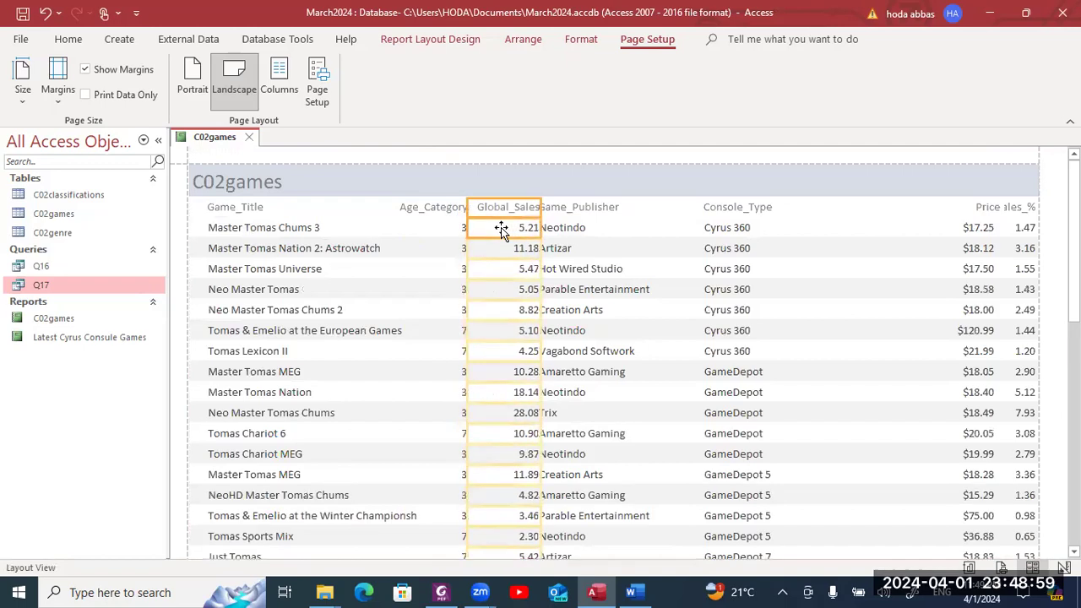
{"action": "left_click", "coordinate": [575, 211]}
{"action": "left_click", "coordinate": [583, 230], "text": "shift"}
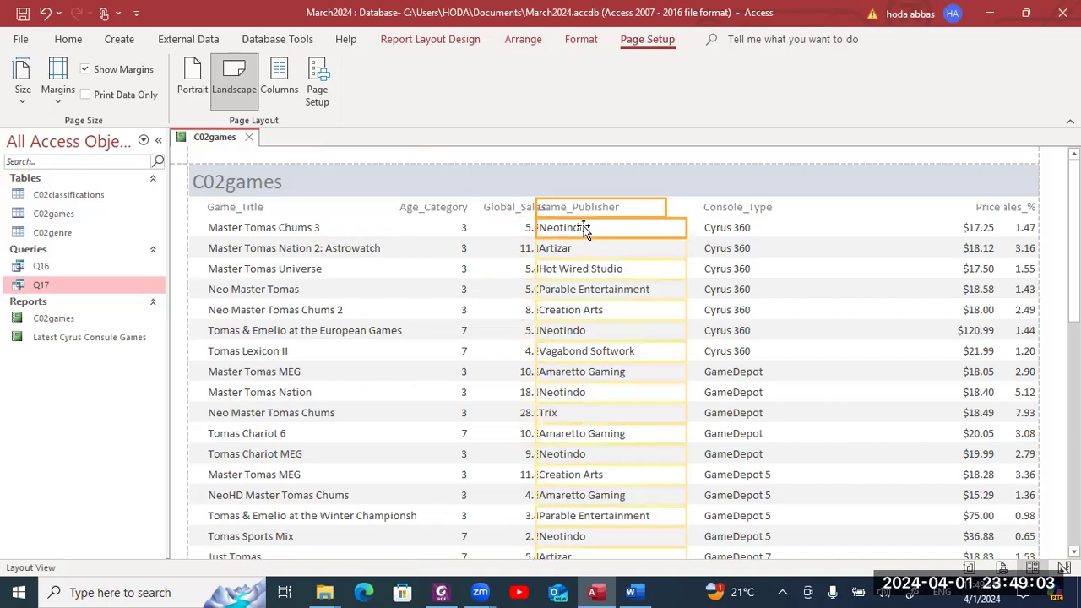
{"action": "key", "text": "Right"}
{"action": "key", "text": "Right"}
{"action": "key", "text": "Right"}
{"action": "key", "text": "Right"}
{"action": "key", "text": "Right"}
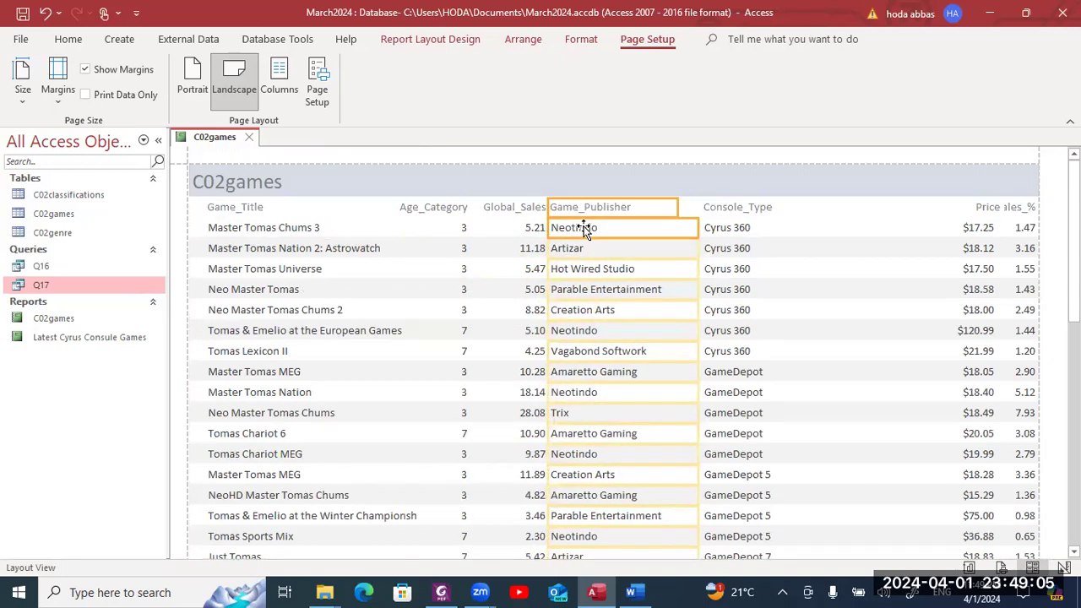
{"action": "key", "text": "Right"}
{"action": "key", "text": "Right"}
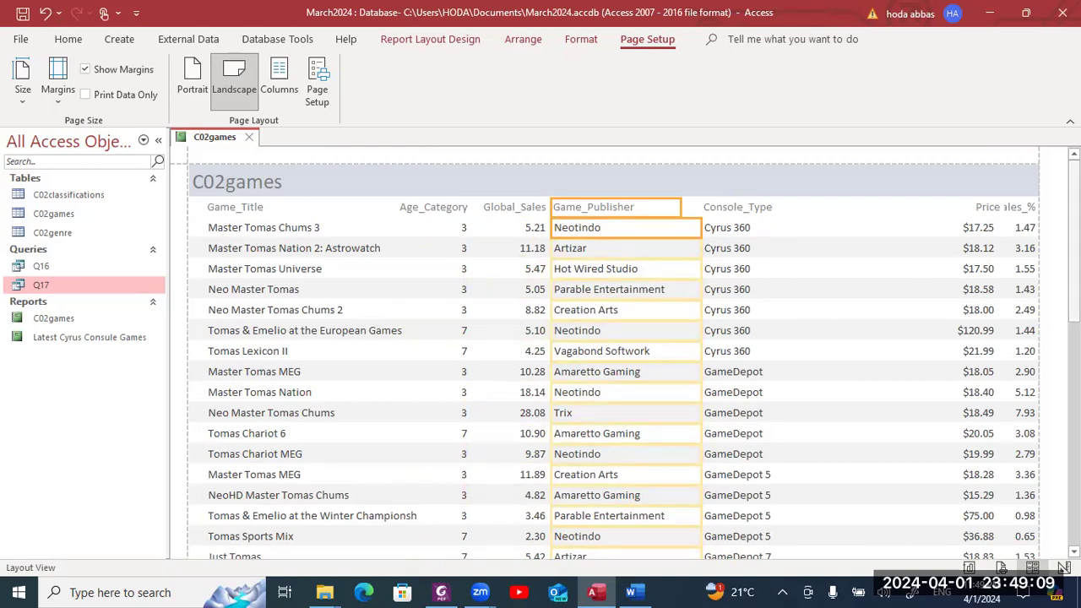
{"action": "mouse_move", "coordinate": [1074, 241]}
{"action": "left_mouse_down"}
{"action": "mouse_move", "coordinate": [1074, 258]}
{"action": "mouse_move", "coordinate": [1075, 241]}
{"action": "left_mouse_up"}
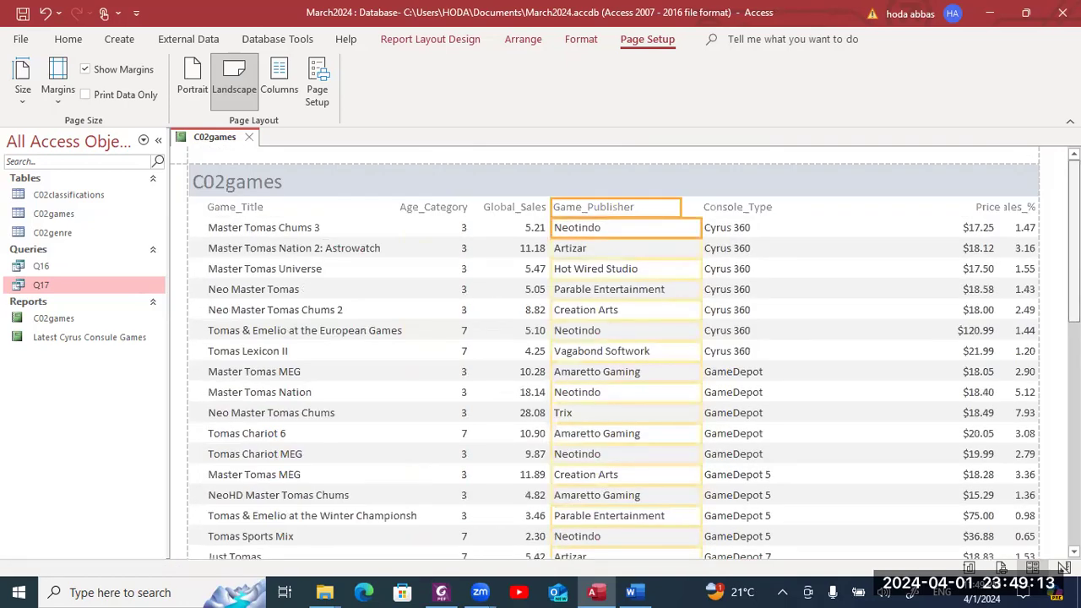
- Narrow the Price column from its left edge so Console_Type gets wider
{"action": "left_click", "coordinate": [957, 212]}
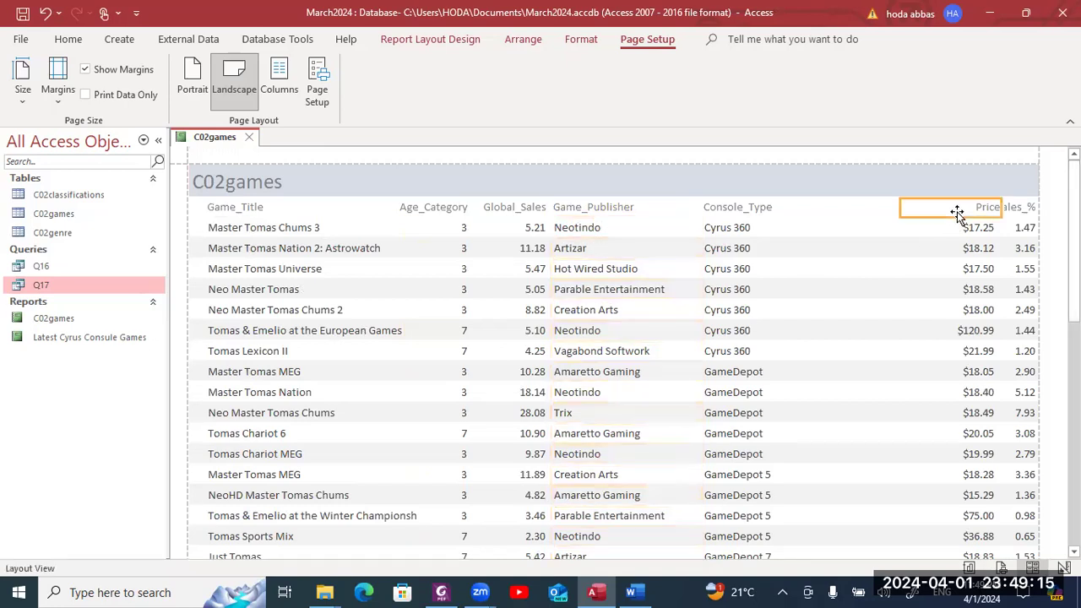
{"action": "left_click", "coordinate": [963, 228]}
{"action": "left_click_drag", "start_coordinate": [962, 228], "coordinate": [965, 228]}
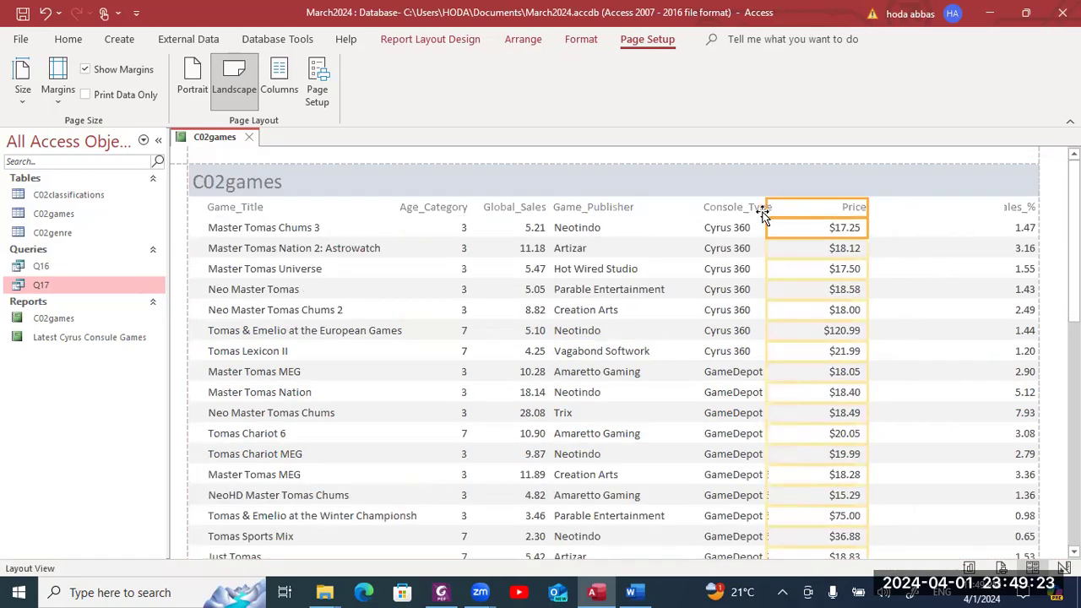
{"action": "left_click_drag", "start_coordinate": [767, 207], "coordinate": [803, 207]}
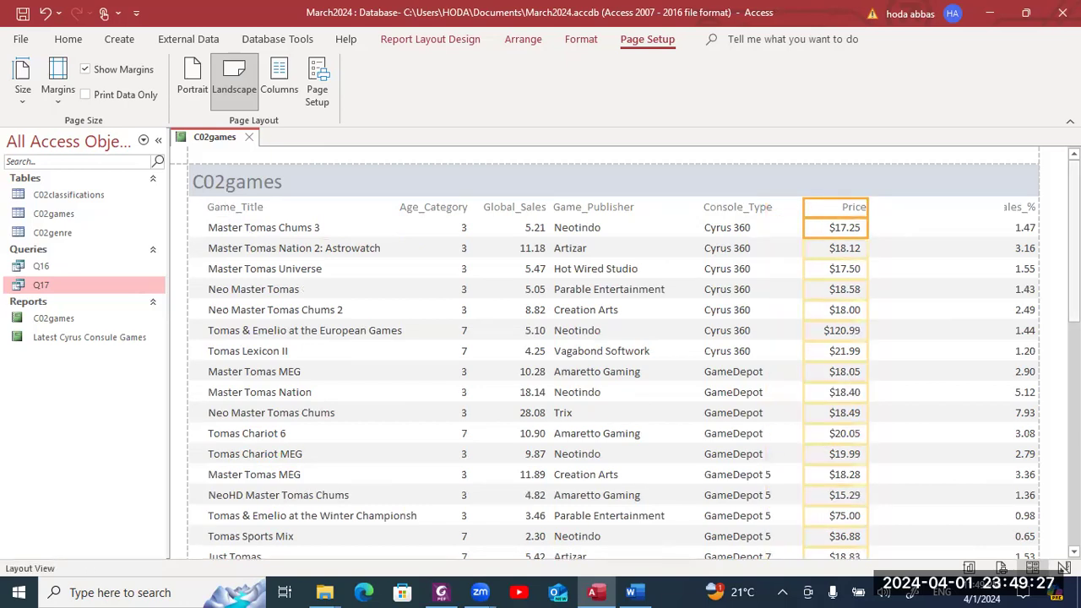
- Widen the Sales_% column leftward so its heading shows in full
{"action": "scroll", "coordinate": [615, 353], "scroll_direction": "down", "scroll_amount": 5}
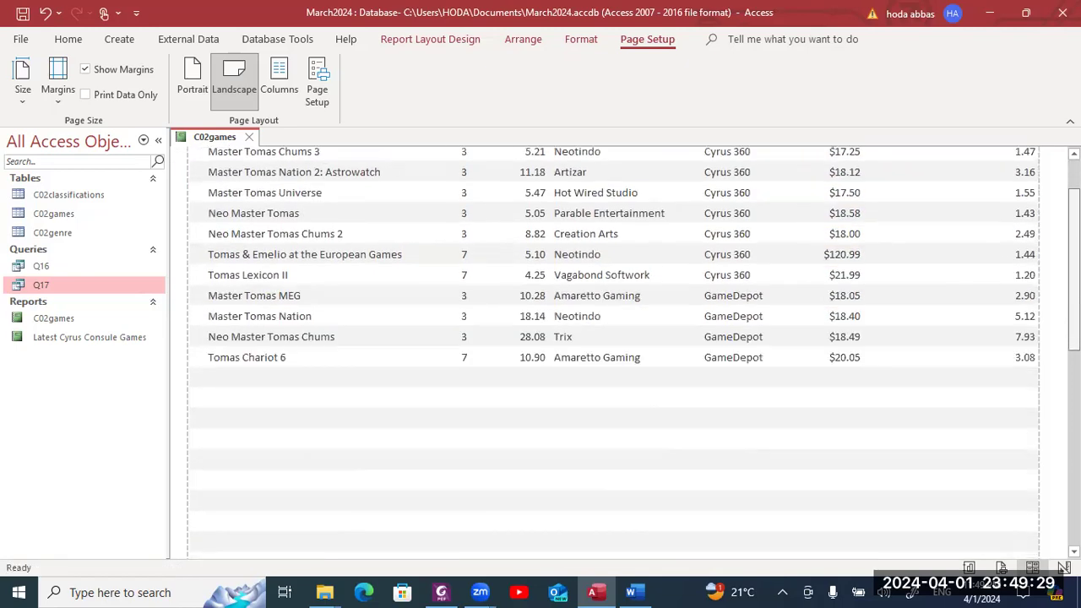
{"action": "scroll", "coordinate": [615, 353], "scroll_direction": "down", "scroll_amount": 10}
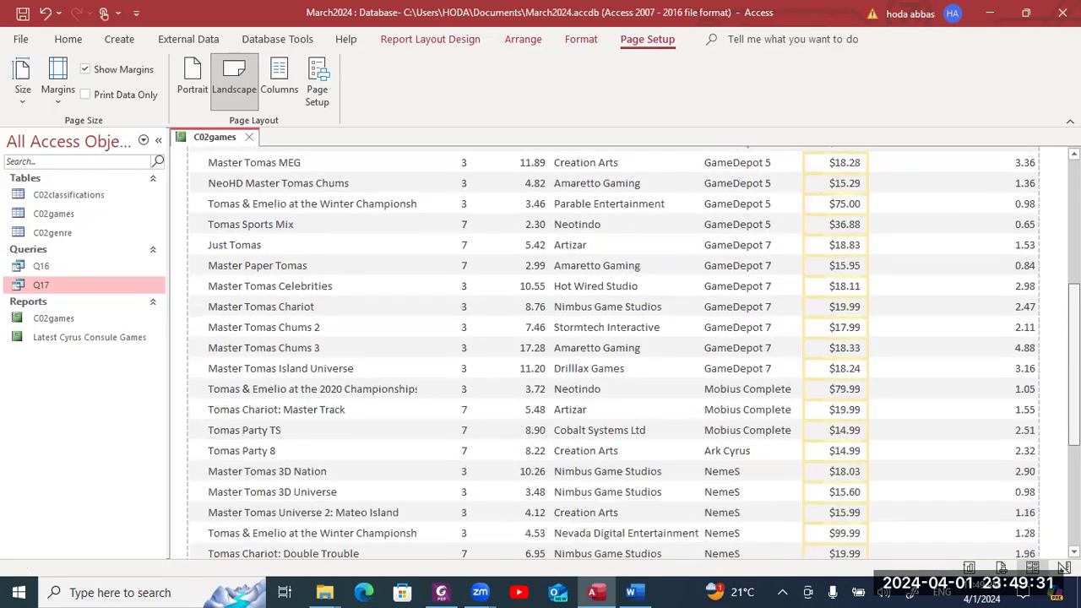
{"action": "scroll", "coordinate": [614, 353], "scroll_direction": "down", "scroll_amount": 1}
{"action": "scroll", "coordinate": [615, 353], "scroll_direction": "up", "scroll_amount": 12}
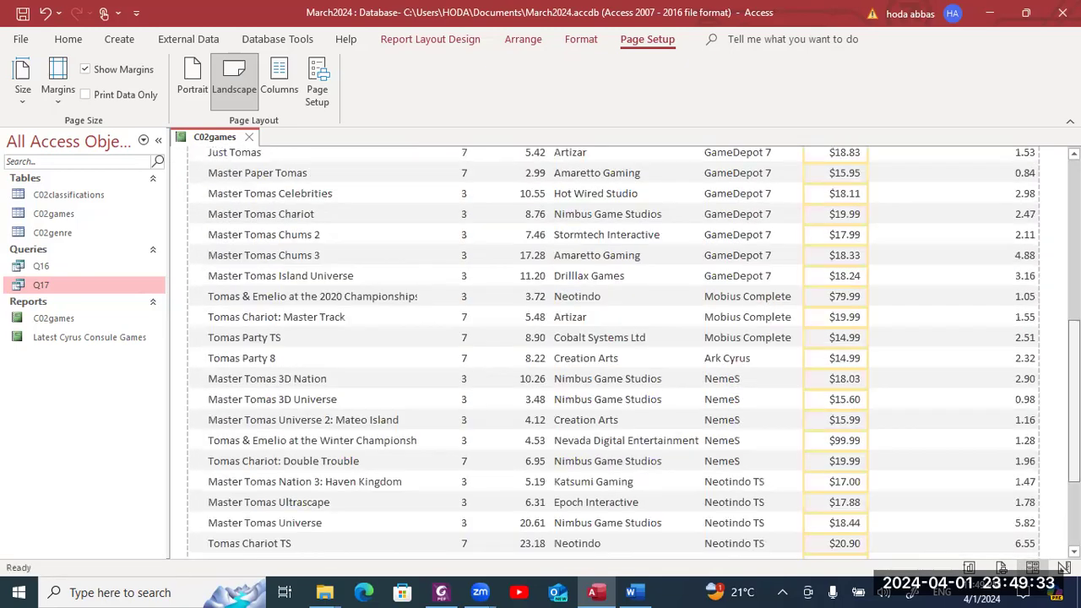
{"action": "scroll", "coordinate": [615, 353], "scroll_direction": "up", "scroll_amount": 1}
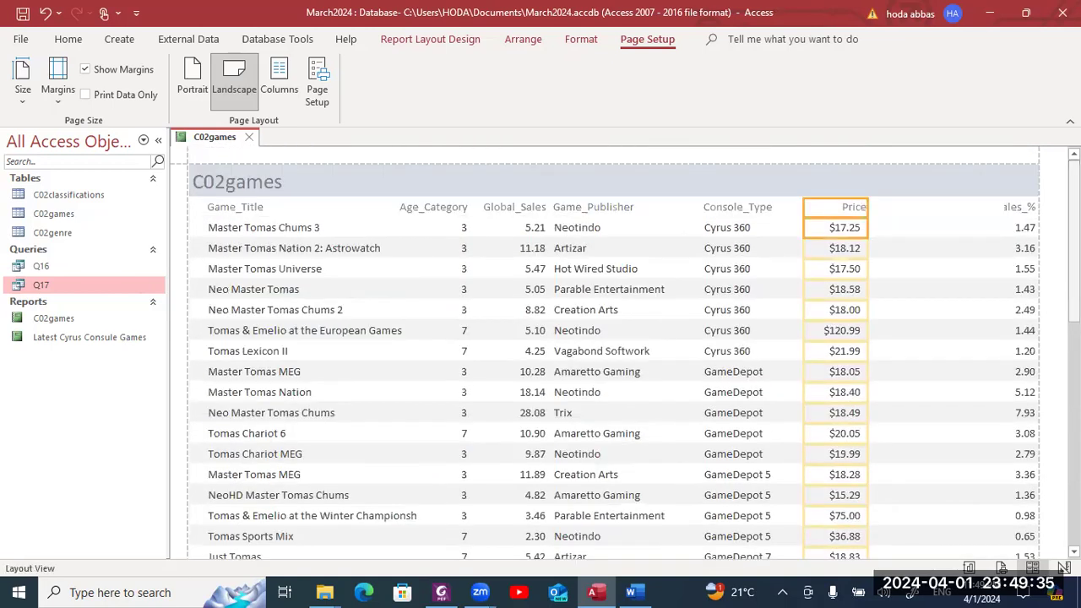
{"action": "left_click", "coordinate": [1022, 206]}
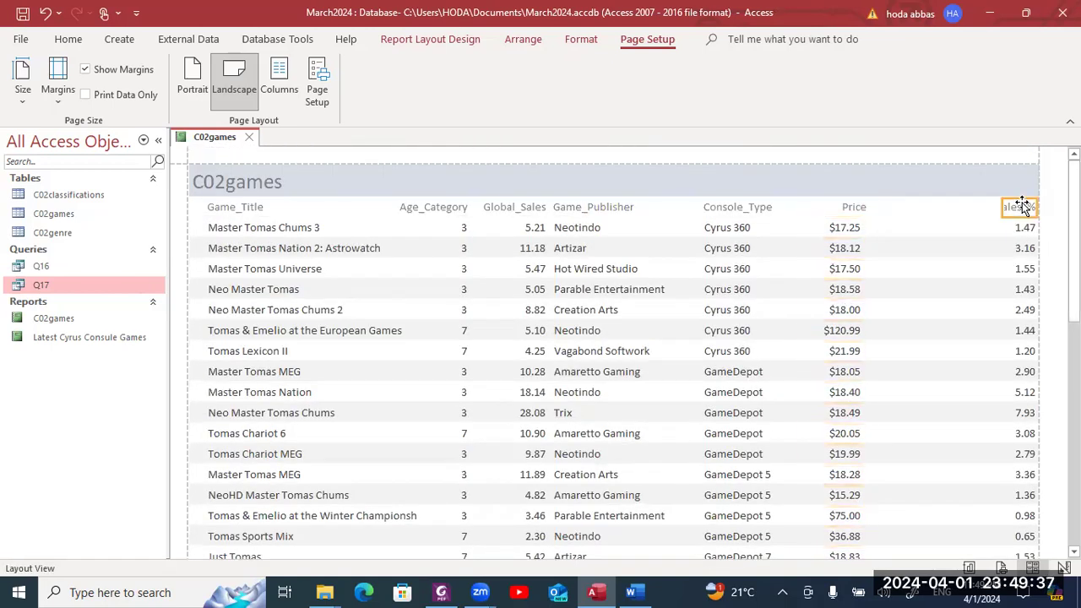
{"action": "left_click", "coordinate": [1012, 226]}
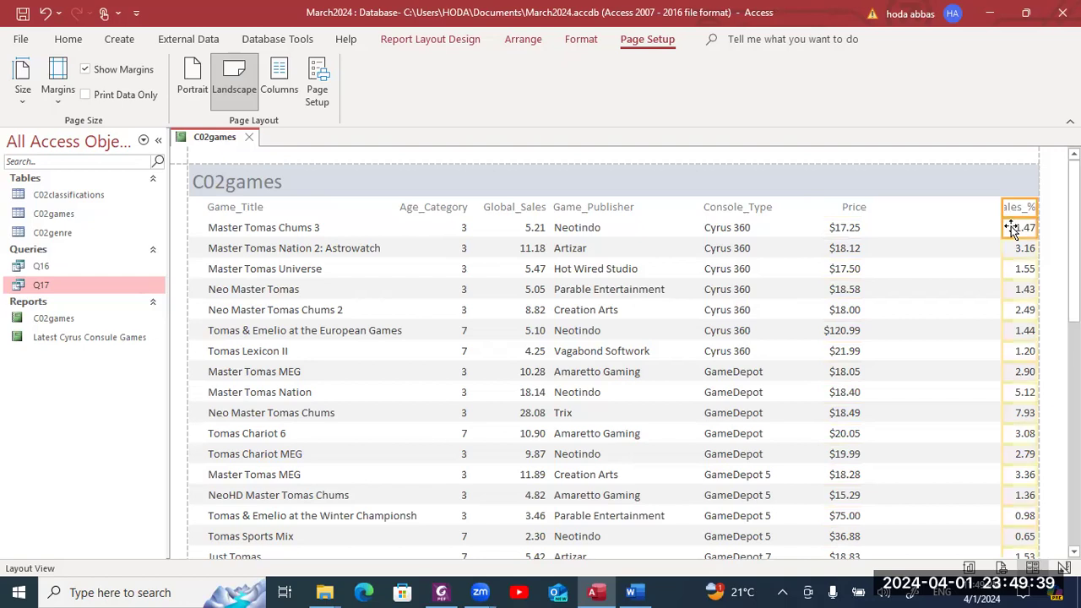
{"action": "left_click_drag", "start_coordinate": [1005, 211], "coordinate": [969, 209]}
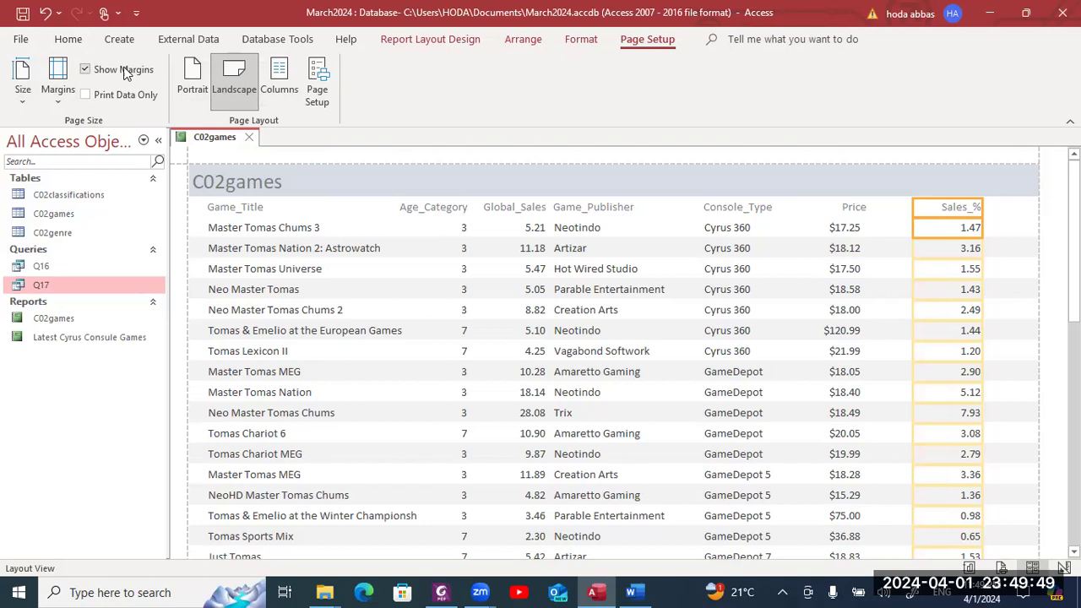
{"action": "right_click", "coordinate": [207, 139]}
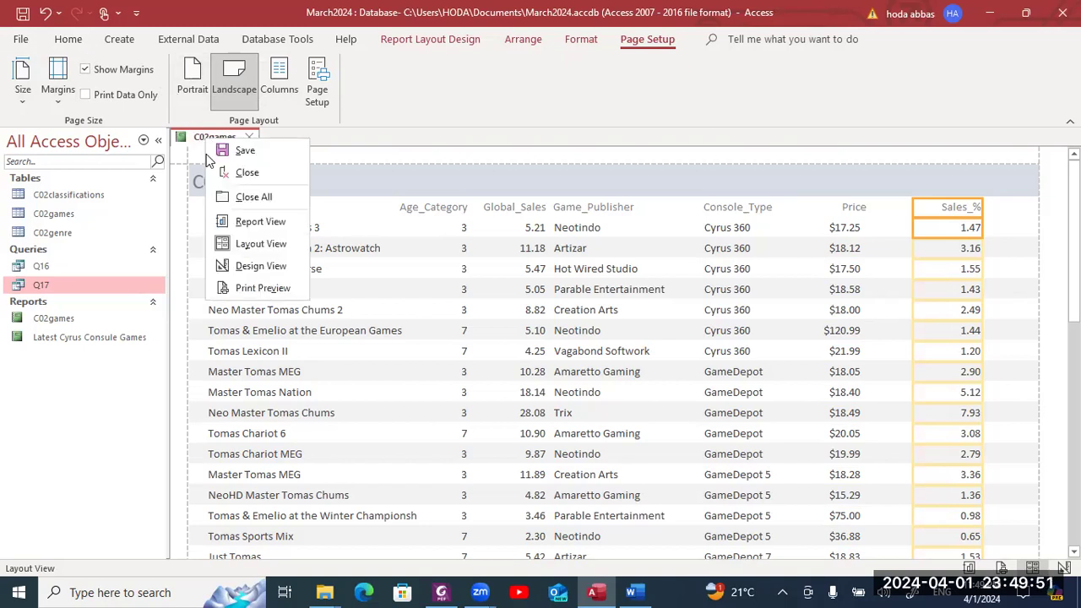
- Check pages 1 and 2 of the C02games report in Print Preview, then bring up the exam PDF
{"action": "left_click", "coordinate": [246, 288]}
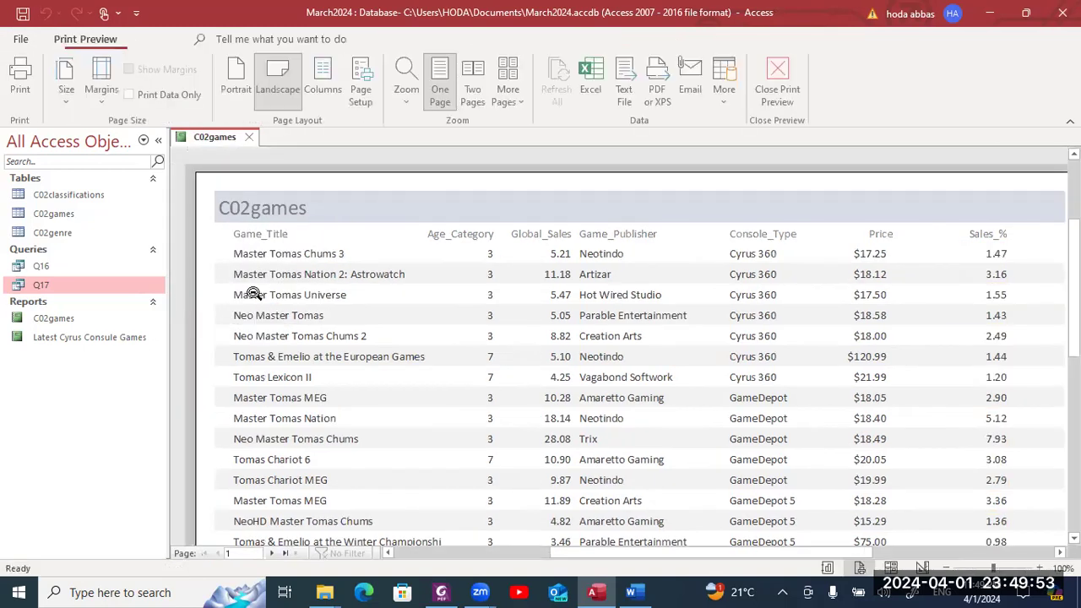
{"action": "left_click", "coordinate": [273, 553]}
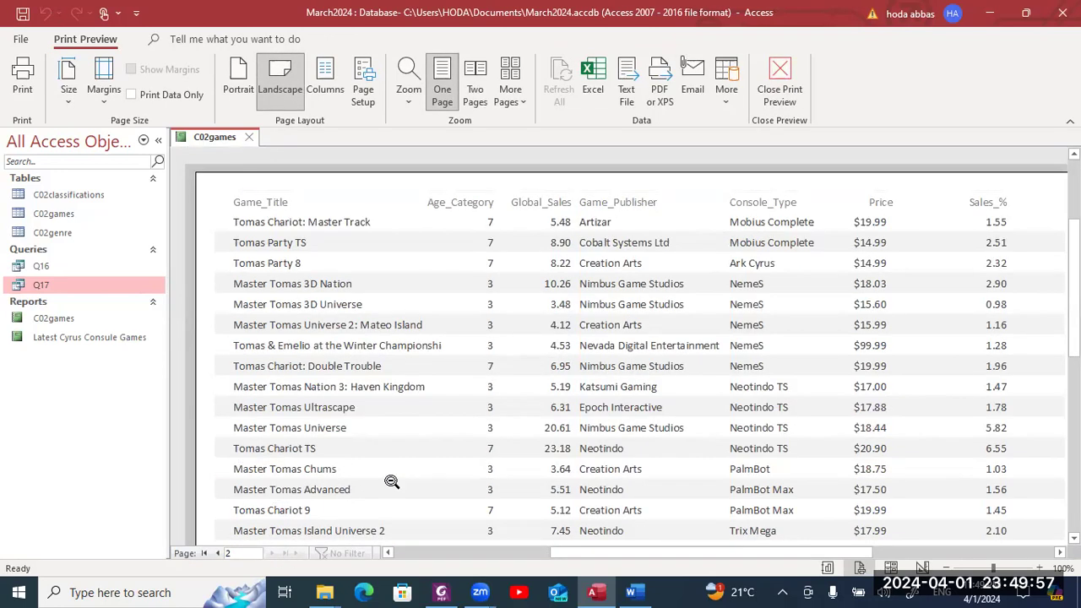
{"action": "left_click_drag", "start_coordinate": [1073, 278], "coordinate": [1073, 312]}
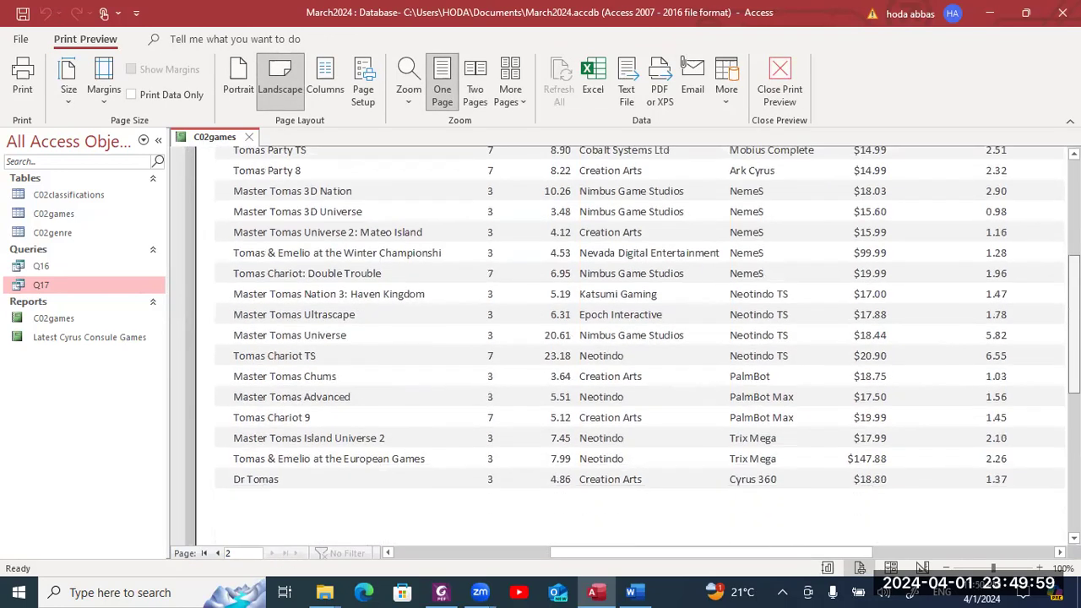
{"action": "scroll", "coordinate": [625, 337], "scroll_direction": "down", "scroll_amount": 3}
{"action": "scroll", "coordinate": [625, 338], "scroll_direction": "up", "scroll_amount": 7}
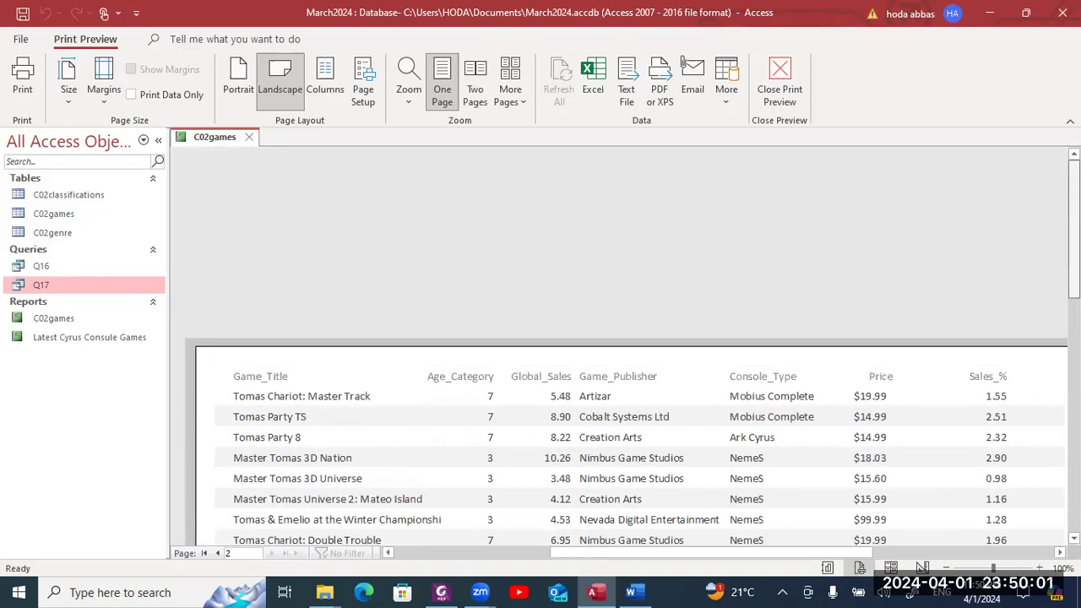
{"action": "left_click", "coordinate": [218, 554]}
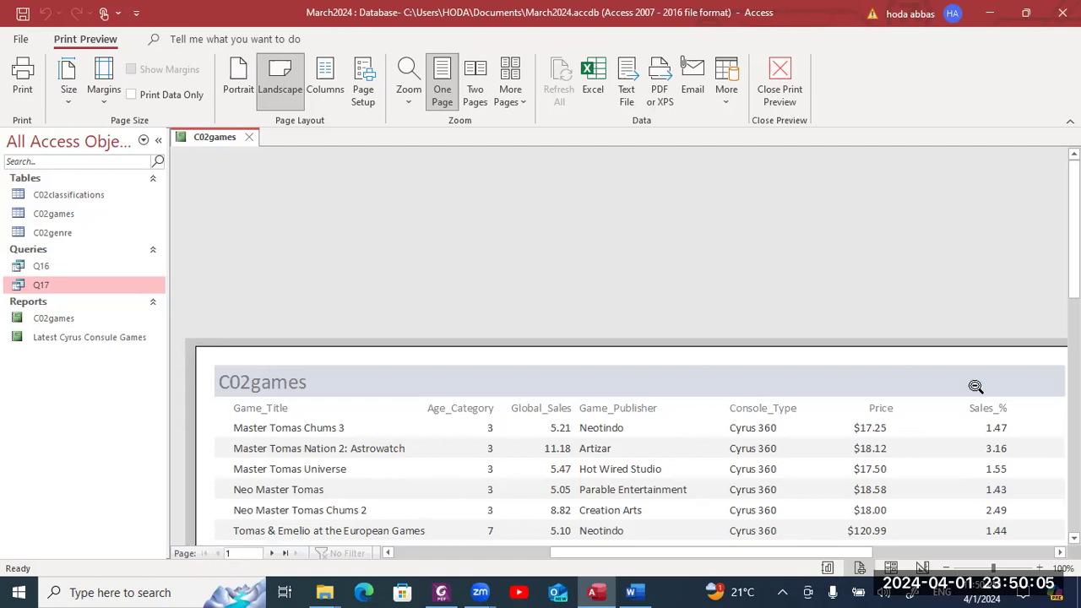
{"action": "scroll", "coordinate": [625, 363], "scroll_direction": "down", "scroll_amount": 3}
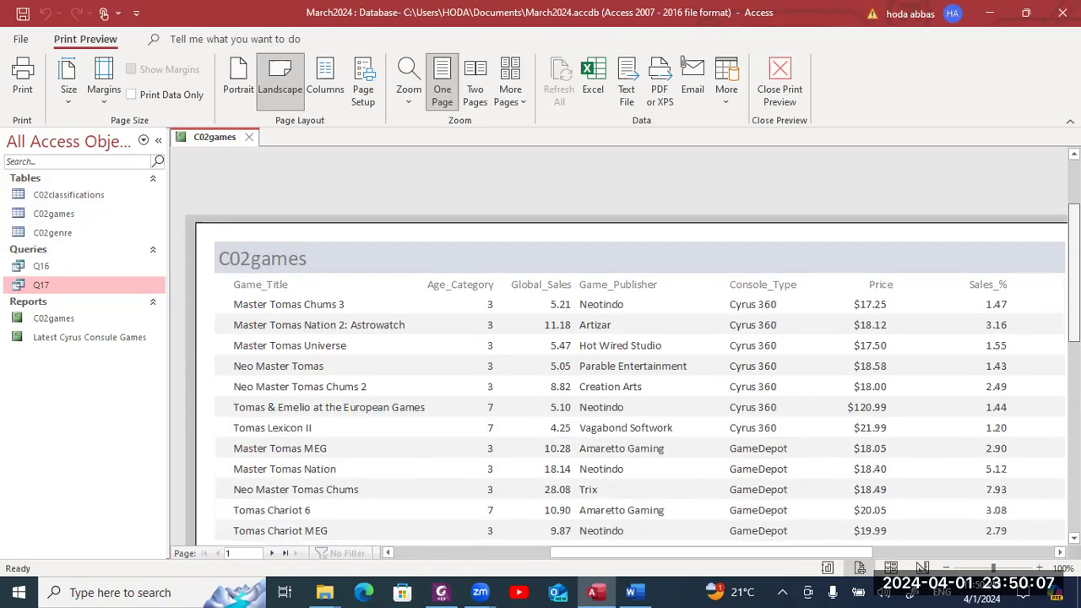
{"action": "scroll", "coordinate": [625, 363], "scroll_direction": "down", "scroll_amount": 10}
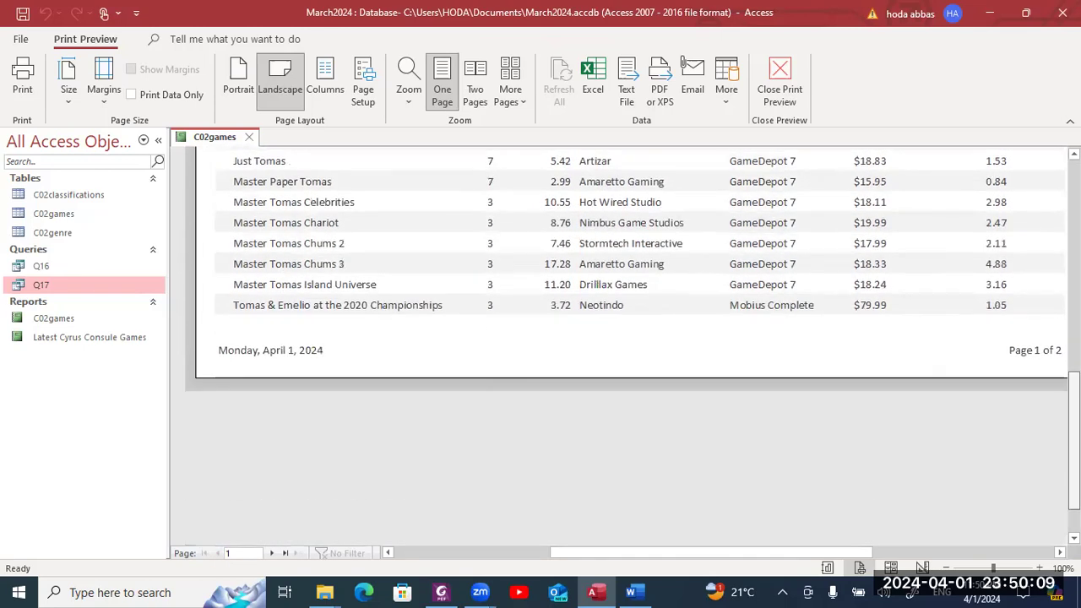
{"action": "scroll", "coordinate": [625, 363], "scroll_direction": "up", "scroll_amount": 10}
{"action": "scroll", "coordinate": [532, 198], "scroll_direction": "up", "scroll_amount": 3}
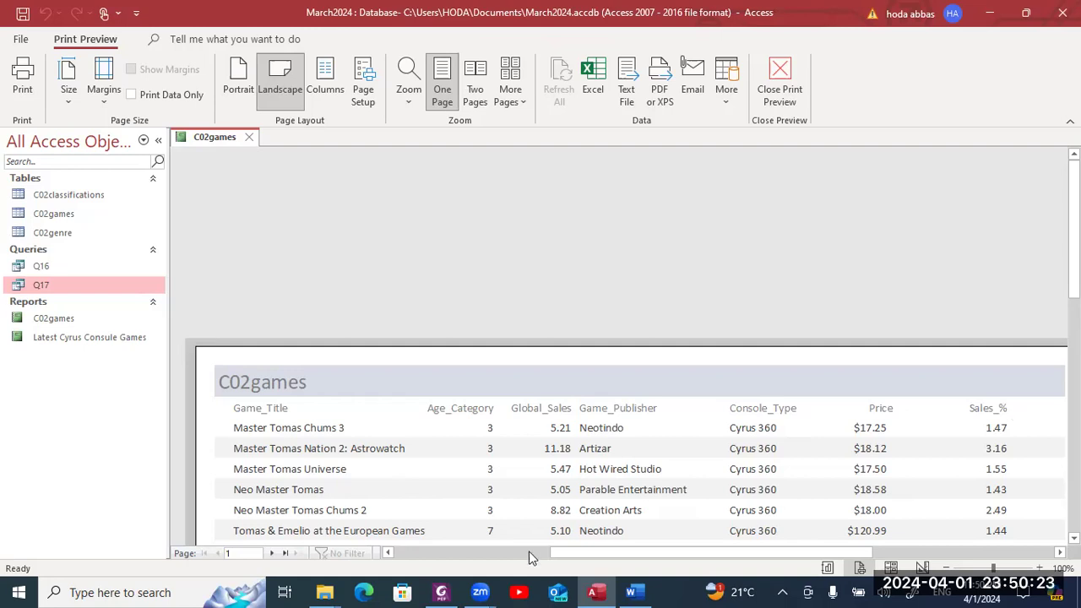
{"action": "left_click", "coordinate": [274, 552]}
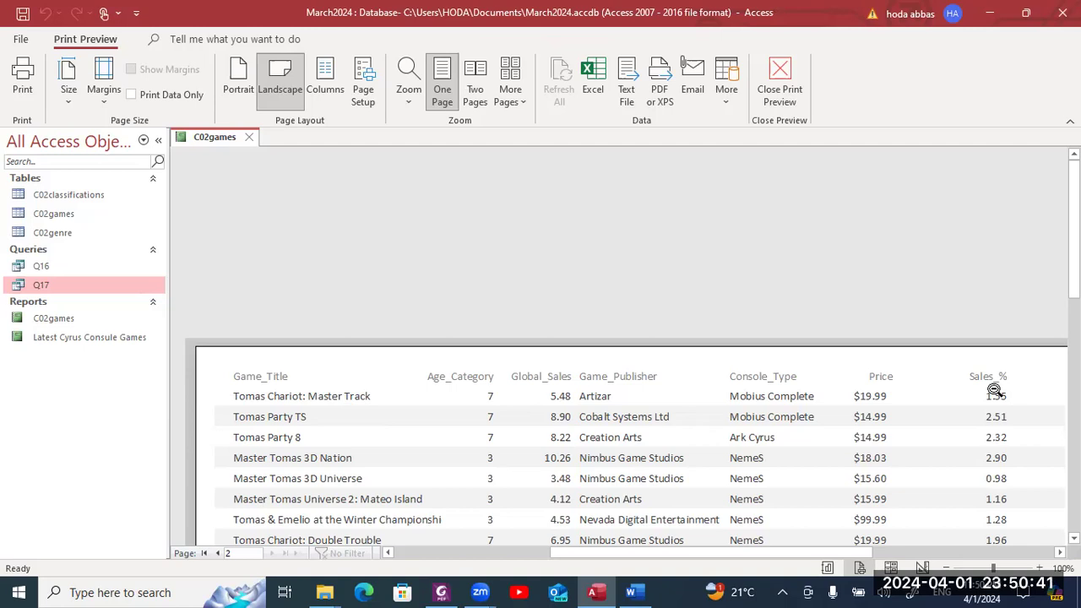
{"action": "key", "text": "alt+Tab"}
{"action": "key", "text": "alt+Tab"}
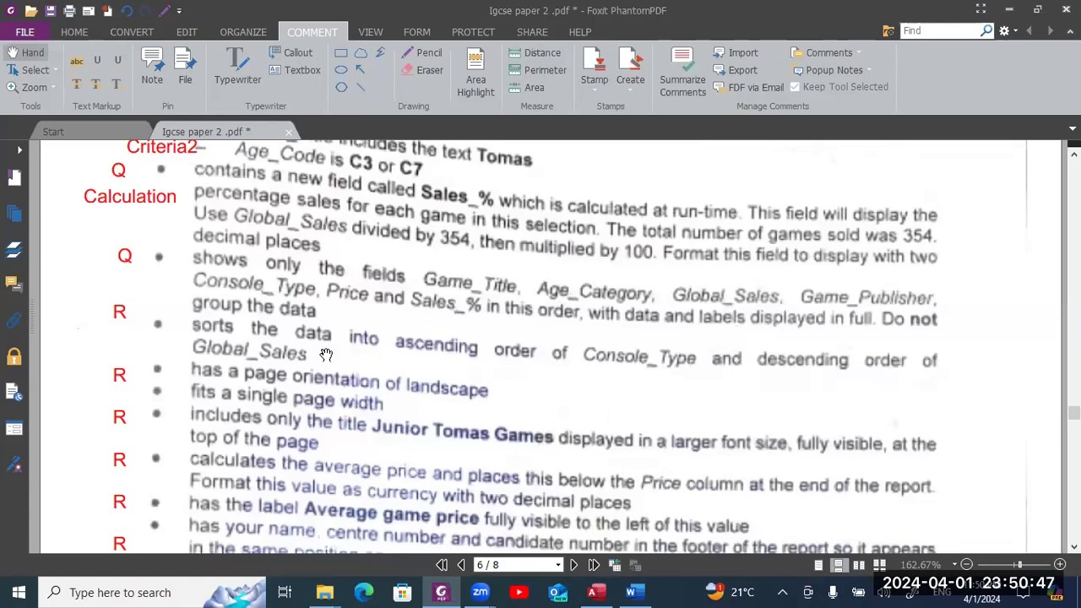
- Switch the C02games report through Layout View into Design View with the Report Design tools showing
{"action": "key", "text": "alt+Tab"}
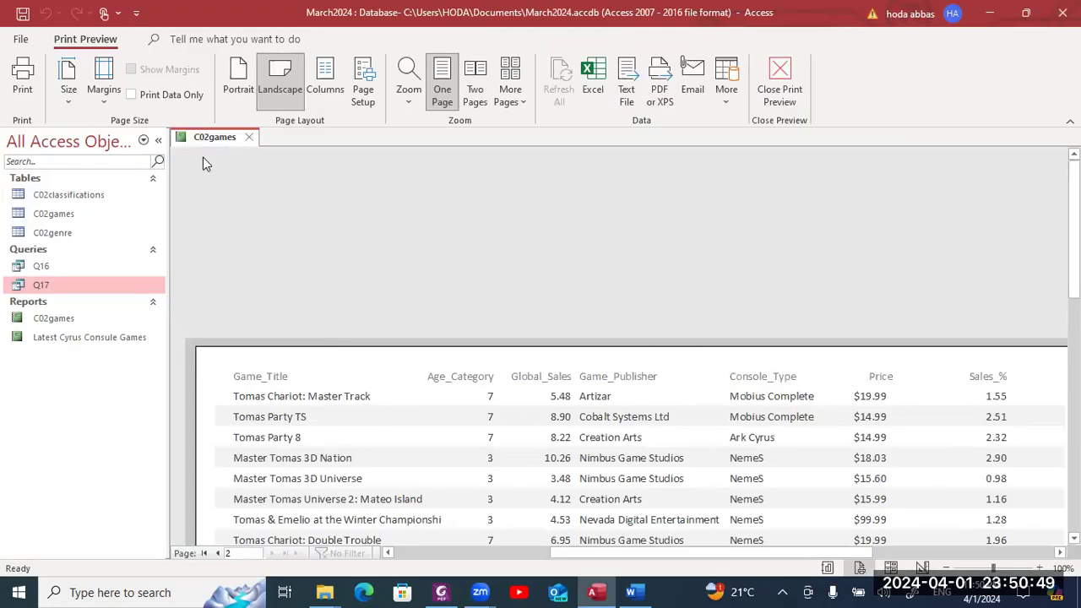
{"action": "right_click", "coordinate": [223, 141]}
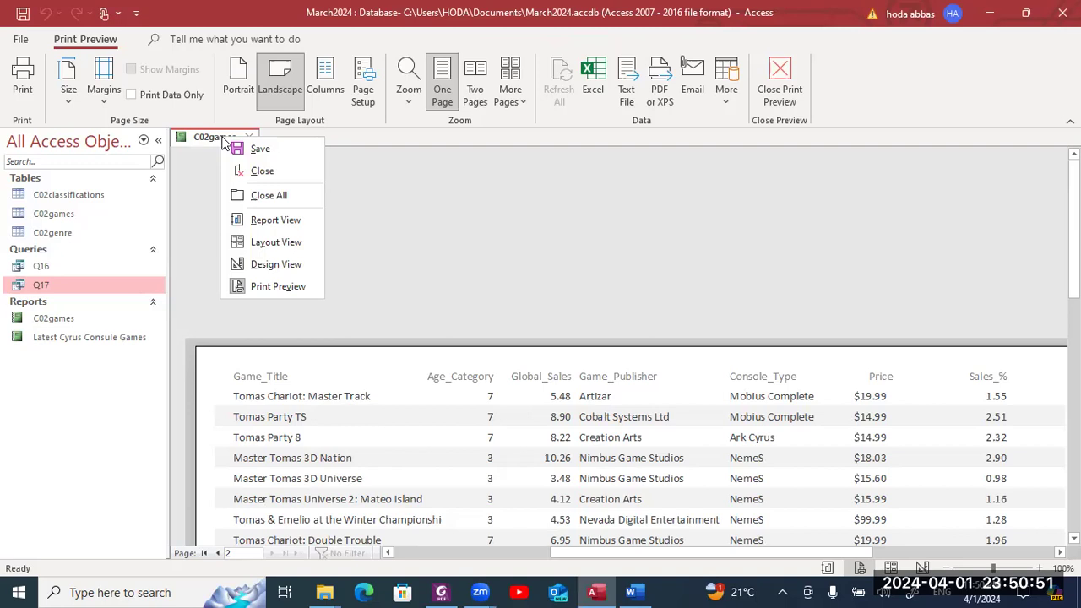
{"action": "left_click", "coordinate": [250, 241]}
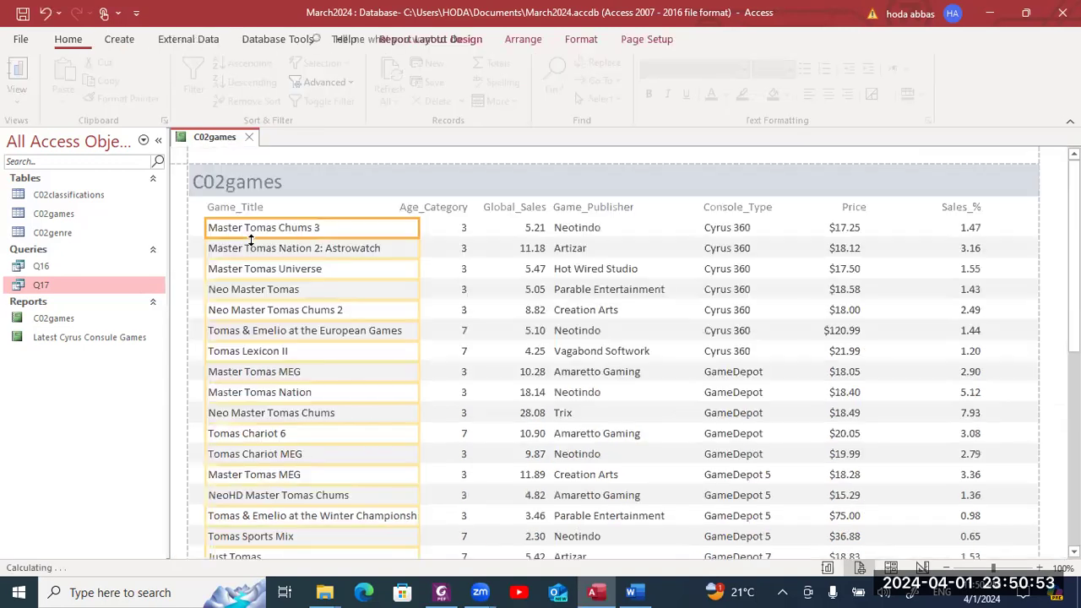
{"action": "right_click", "coordinate": [222, 143]}
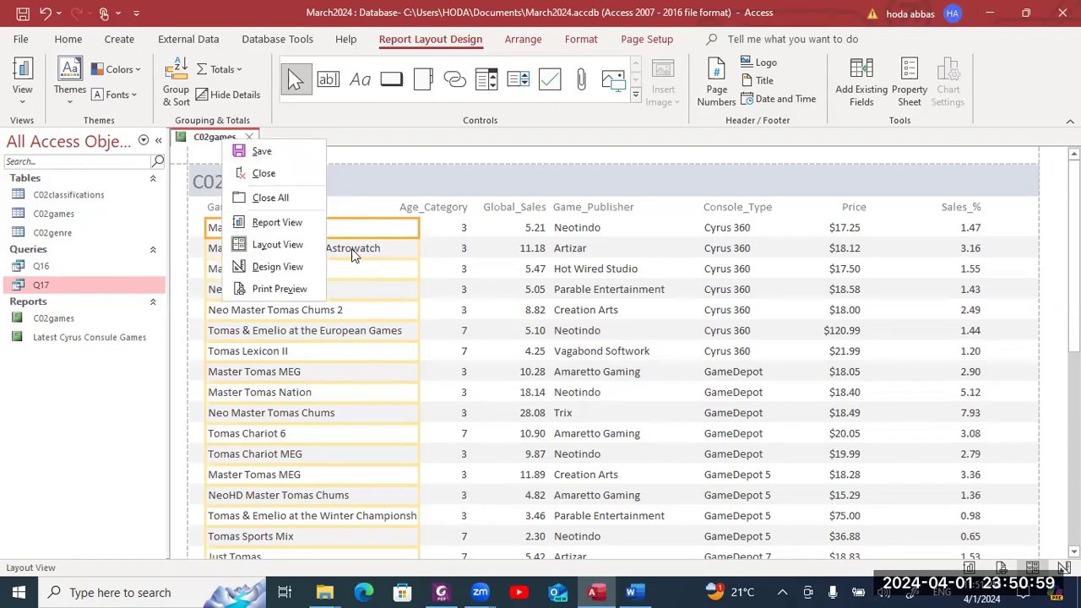
{"action": "left_click", "coordinate": [288, 261]}
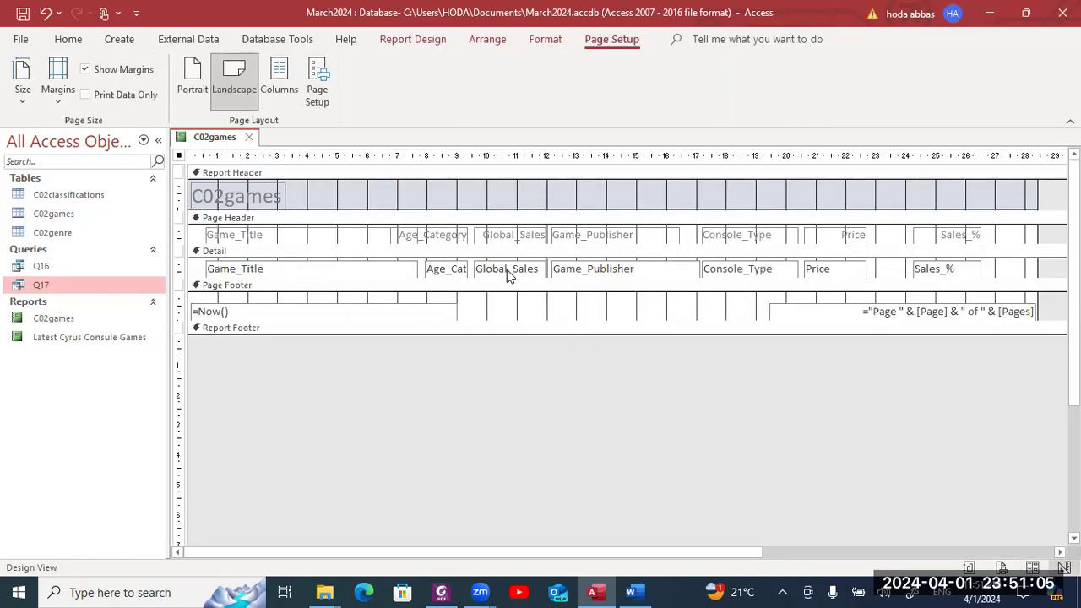
{"action": "key", "text": "alt+Tab"}
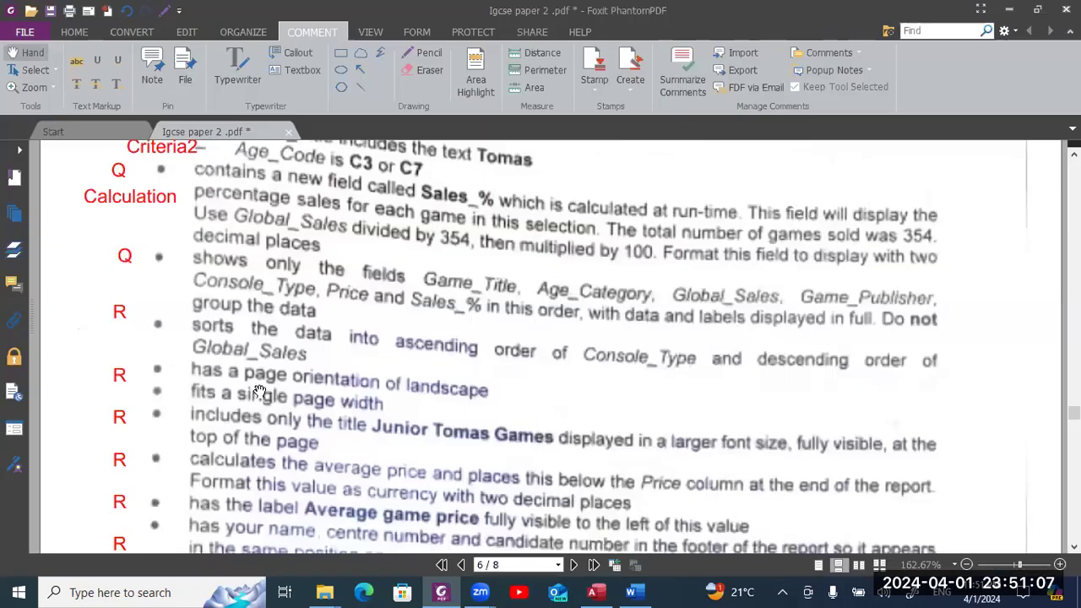
{"action": "key", "text": "alt+Tab"}
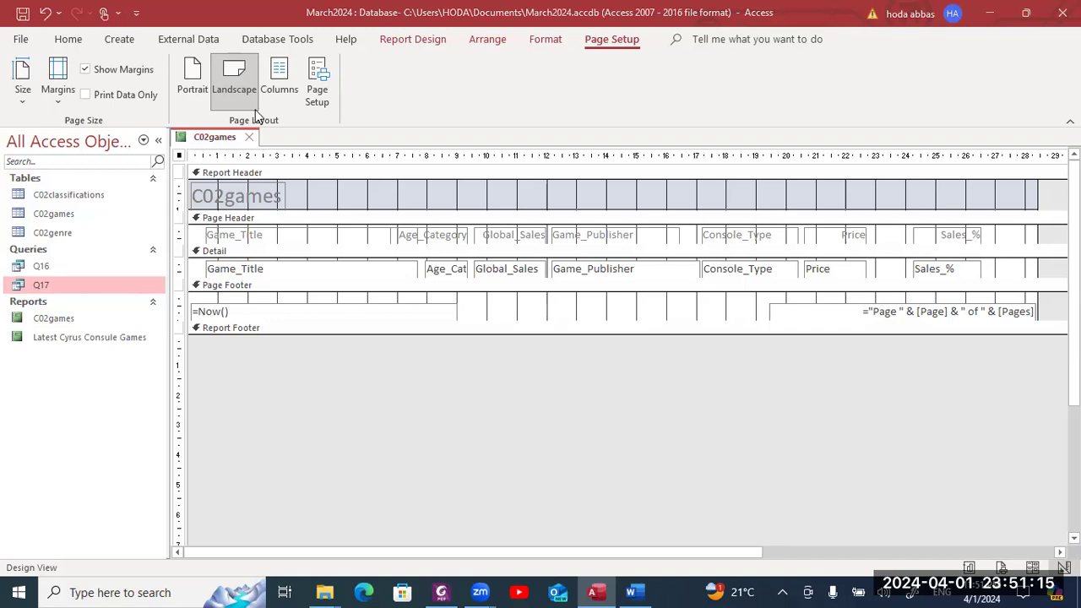
{"action": "left_click", "coordinate": [401, 39]}
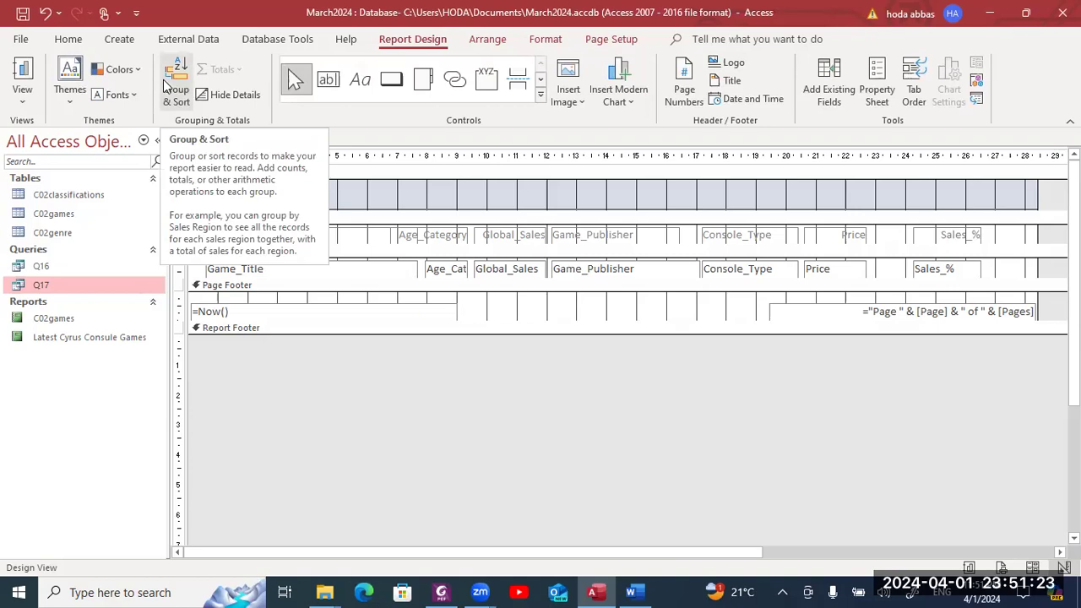
- Add a Console_Type A-to-Z sort in Group, Sort, and Total, plus an empty second sort level
{"action": "left_click", "coordinate": [173, 85]}
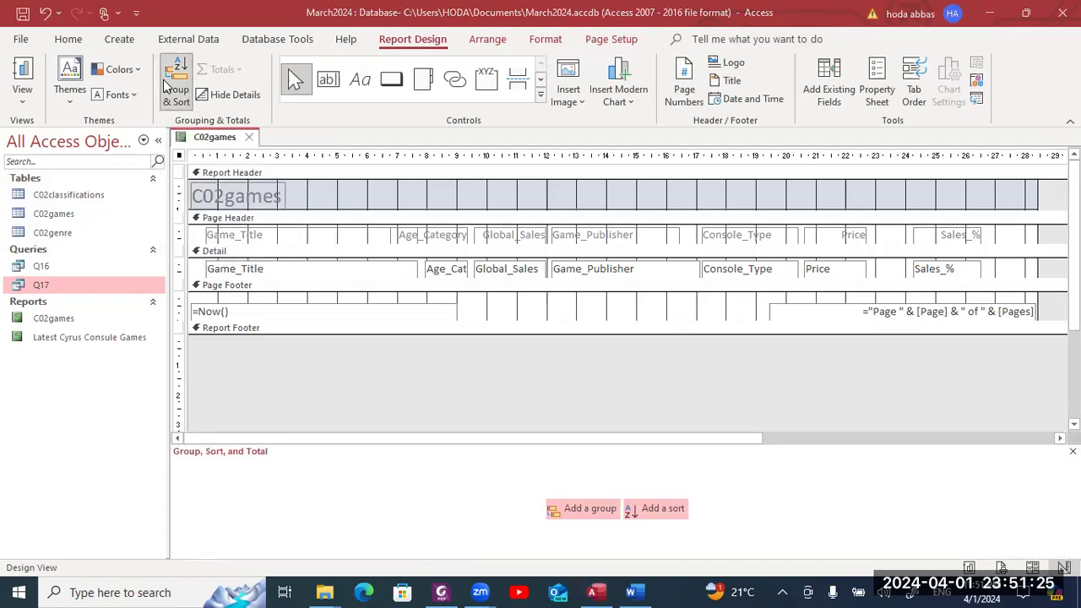
{"action": "key", "text": "alt+Tab"}
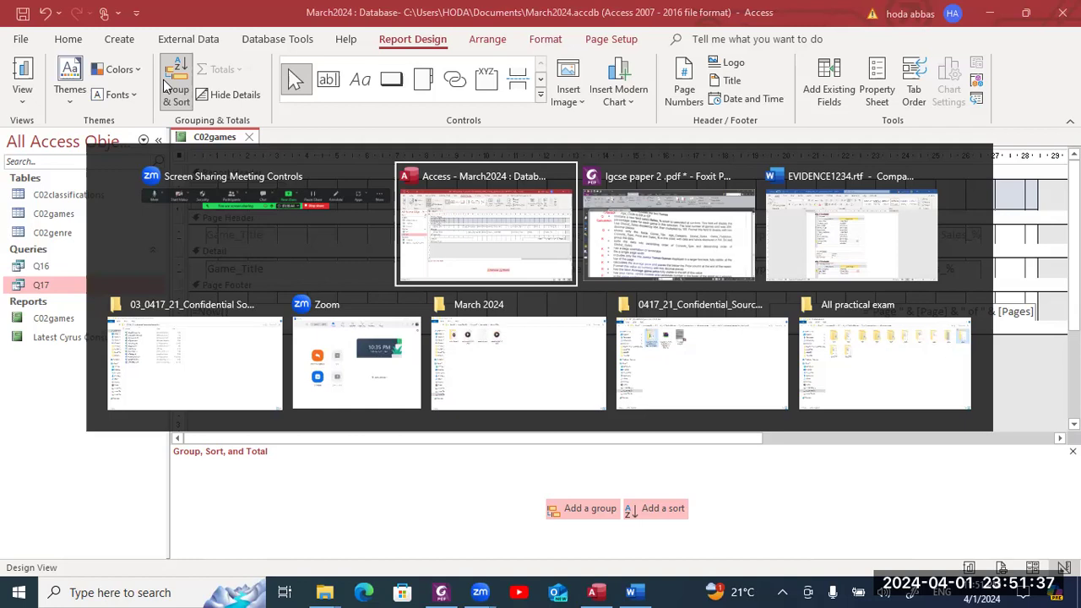
{"action": "key", "text": "alt+Tab"}
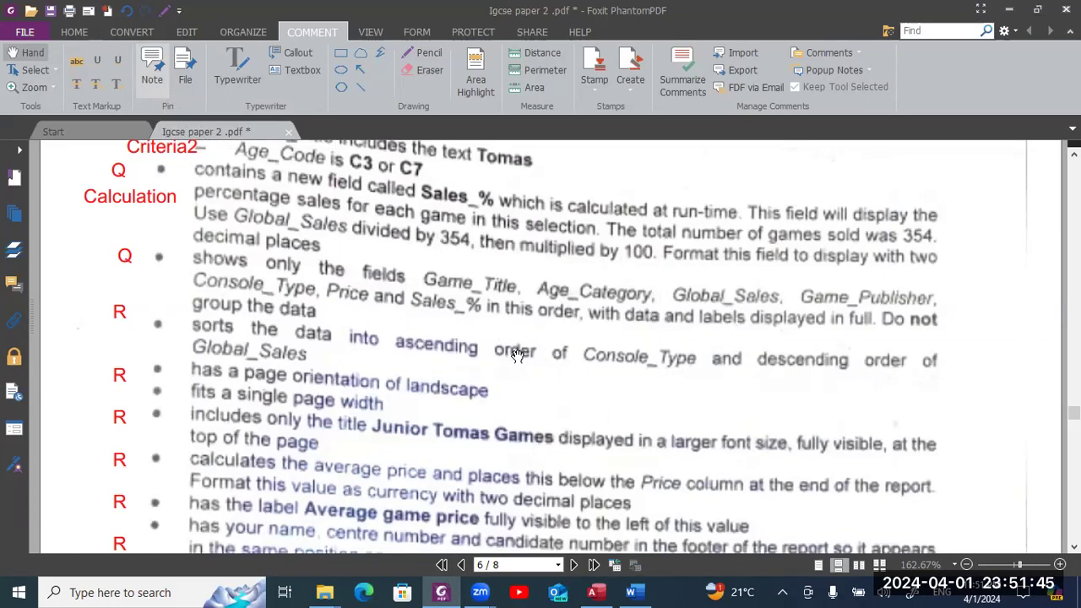
{"action": "key", "text": "alt+Tab"}
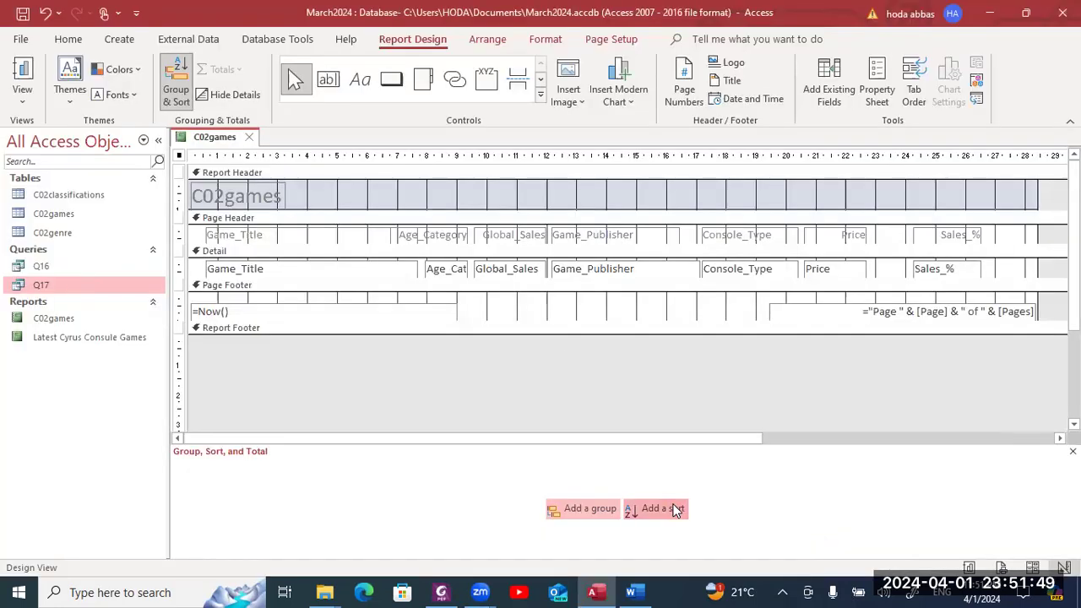
{"action": "left_click", "coordinate": [674, 509]}
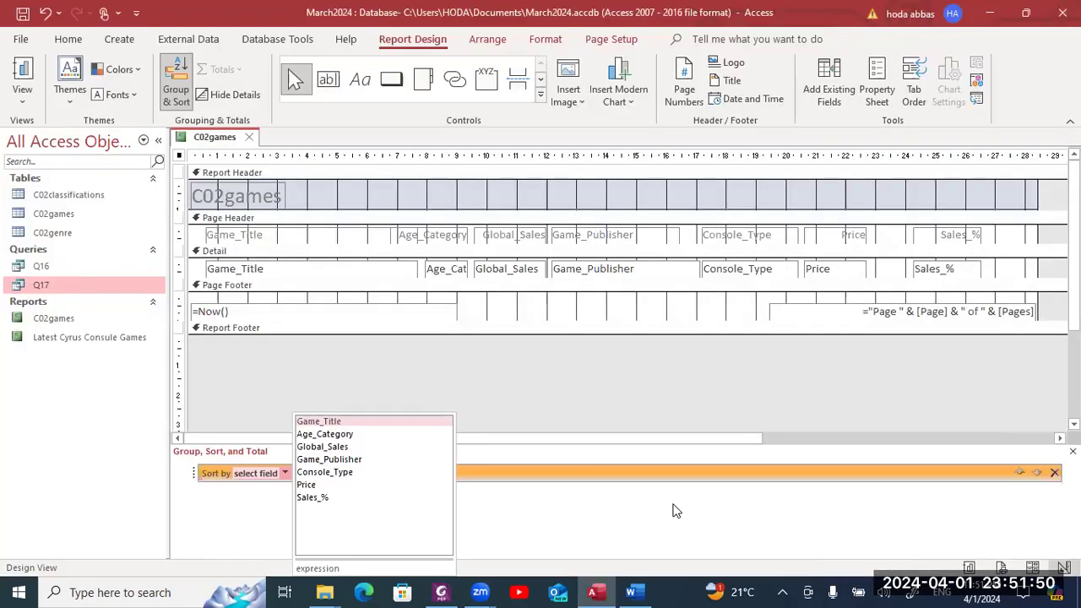
{"action": "left_click", "coordinate": [389, 472]}
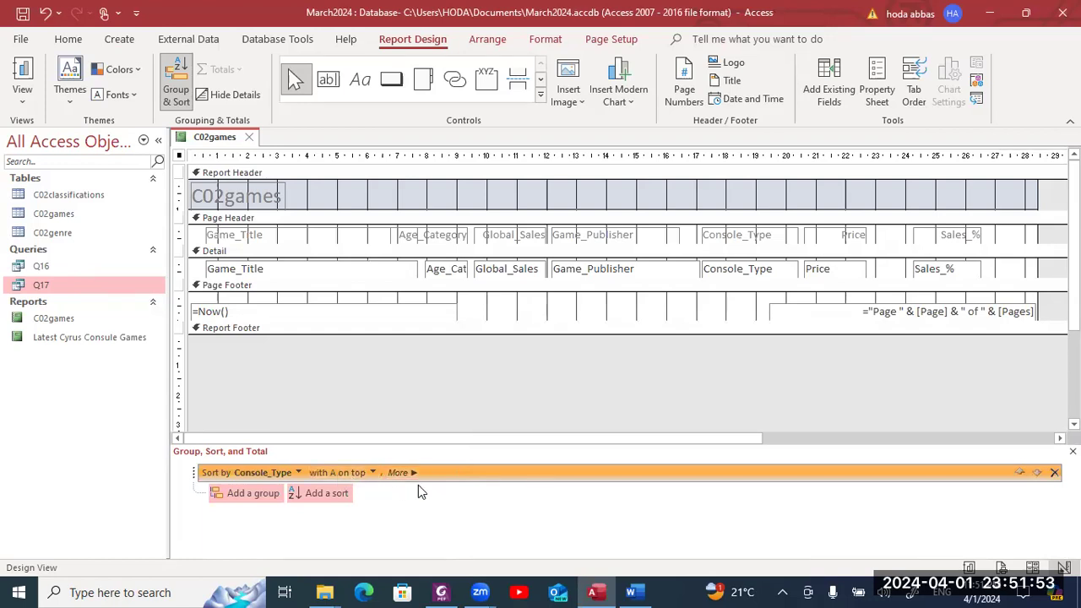
{"action": "key", "text": "alt+Tab"}
{"action": "key", "text": "alt+Tab"}
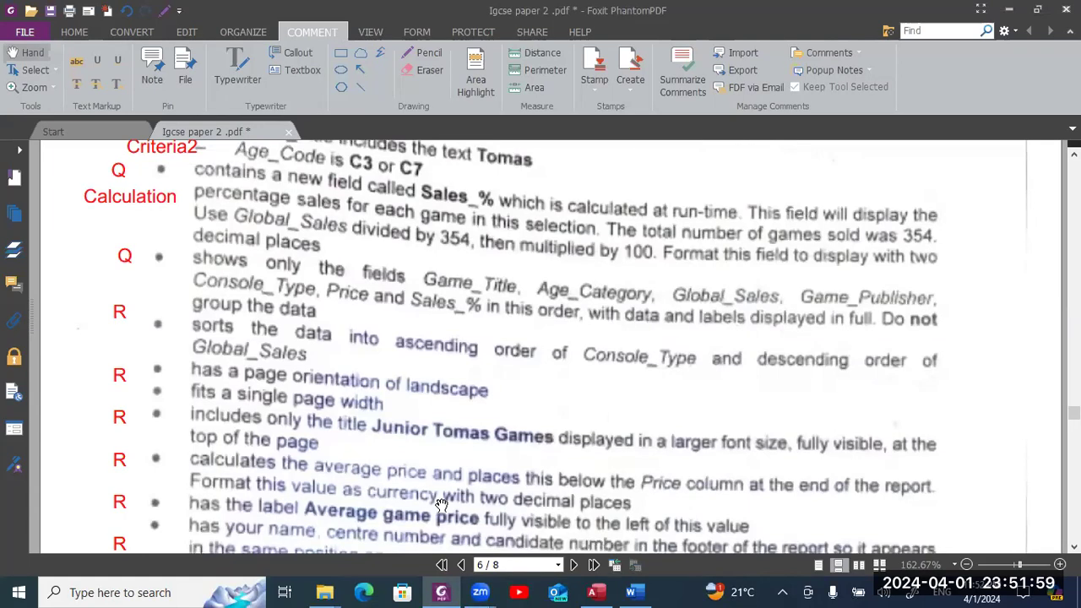
{"action": "key", "text": "alt+Tab"}
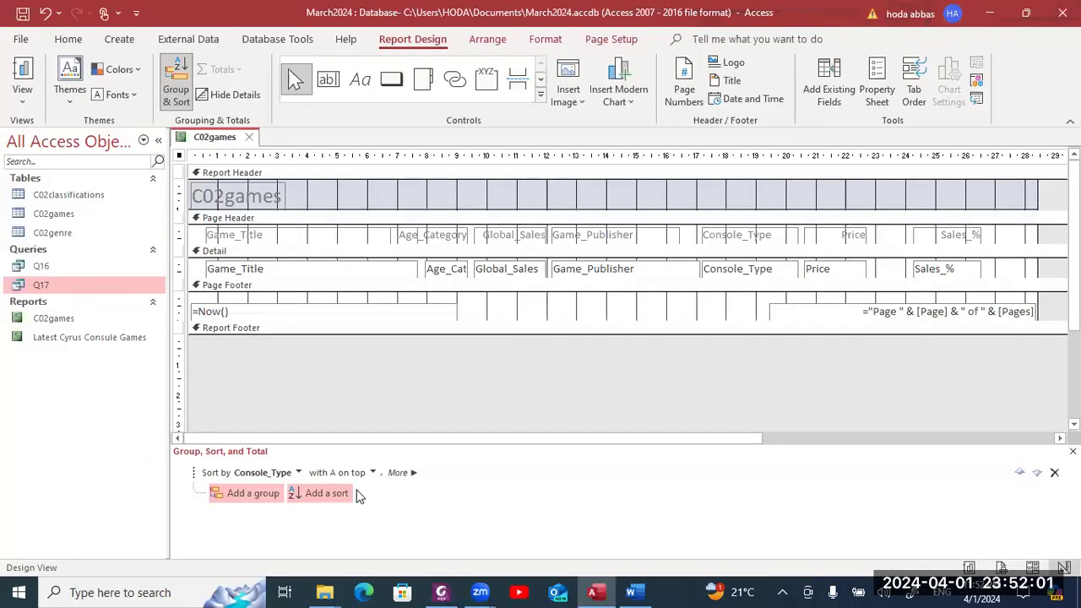
{"action": "left_click", "coordinate": [336, 492]}
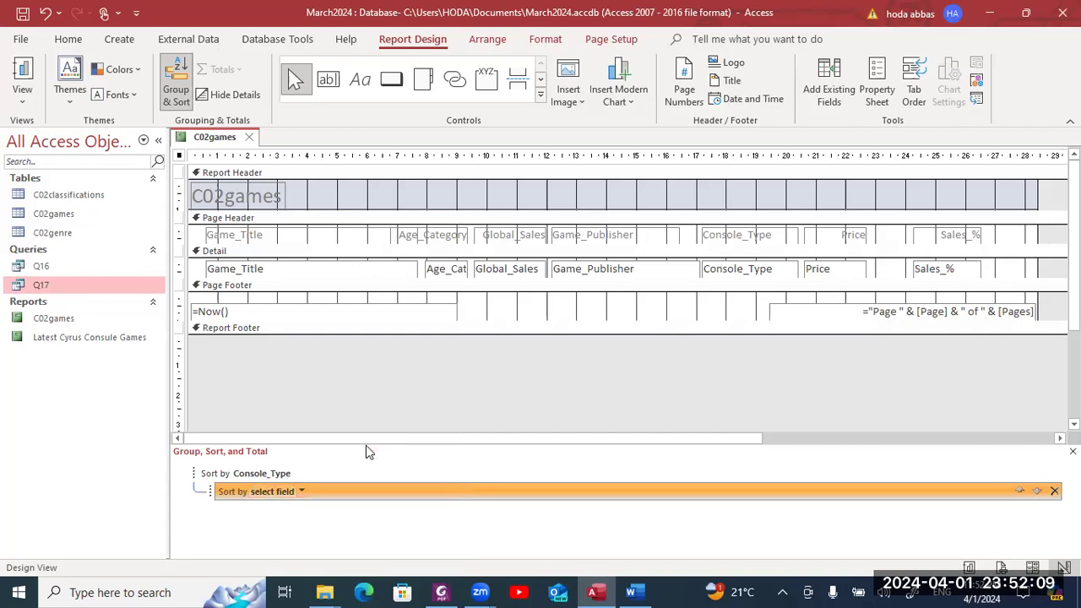
- Make Global_Sales the second sort, largest to smallest, and close the Group, Sort, and Total pane
{"action": "key", "text": "alt+Tab"}
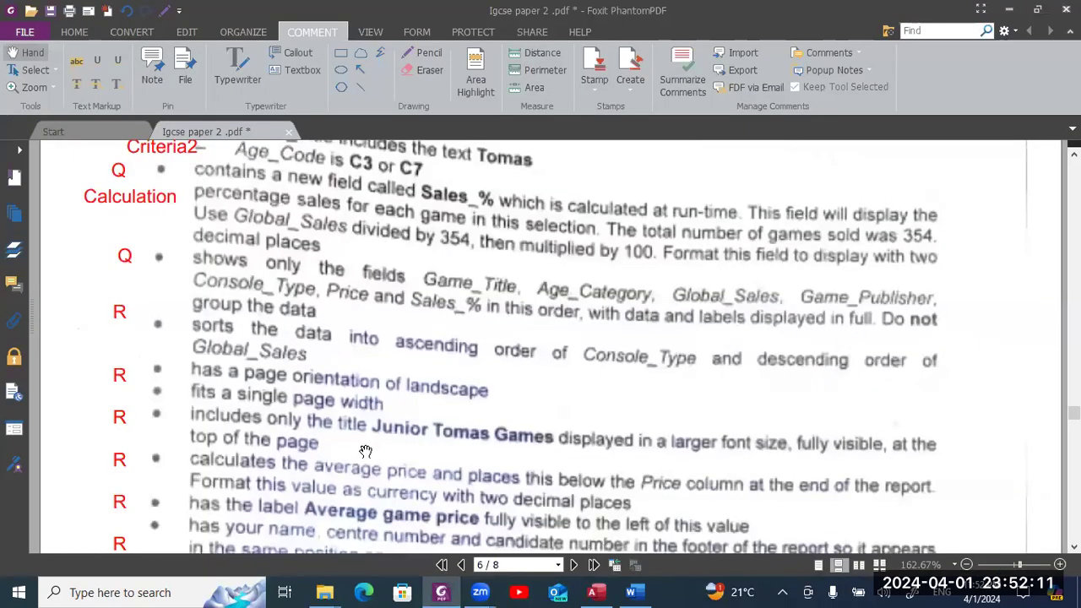
{"action": "key", "text": "alt+Tab"}
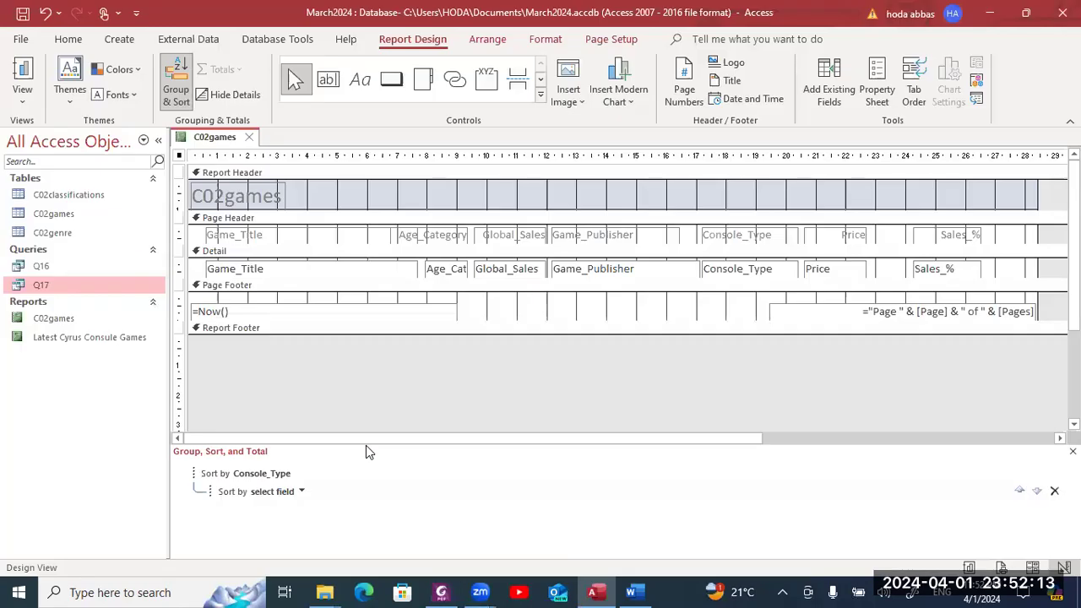
{"action": "left_click", "coordinate": [304, 493]}
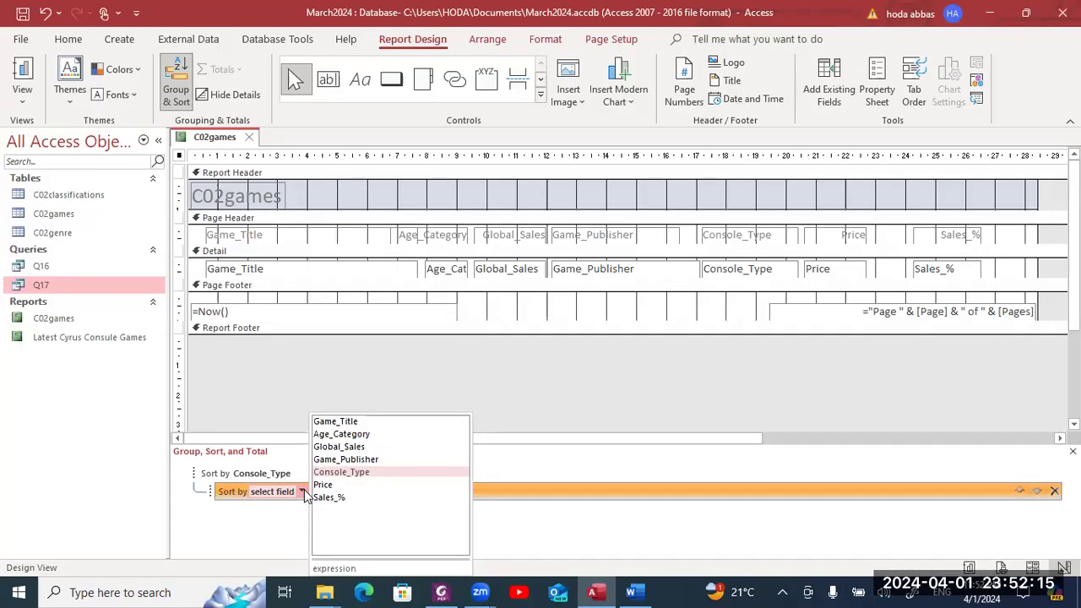
{"action": "left_click", "coordinate": [340, 446]}
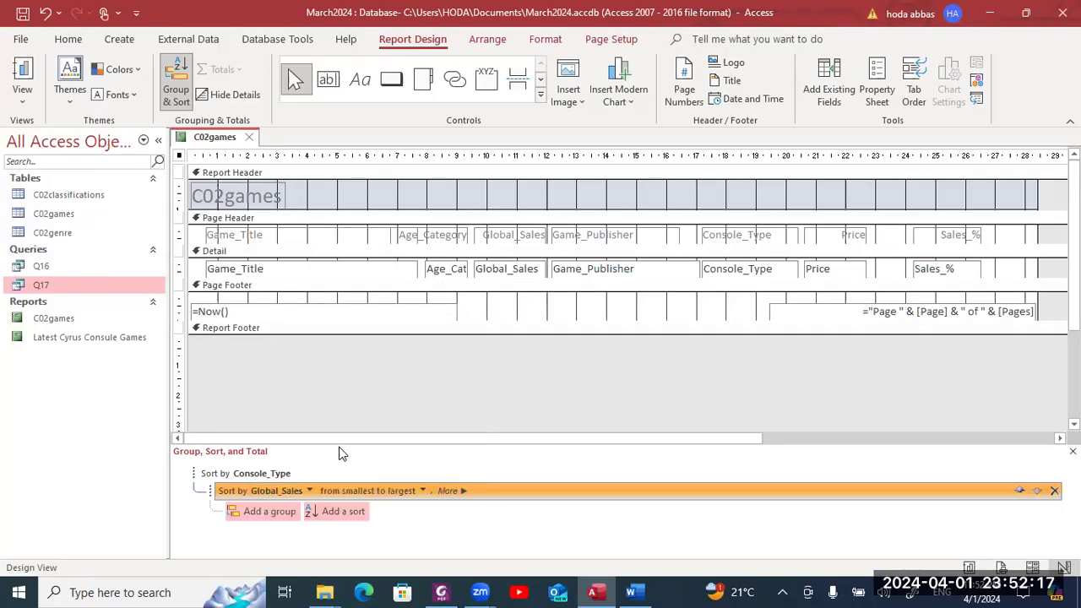
{"action": "left_click", "coordinate": [423, 491]}
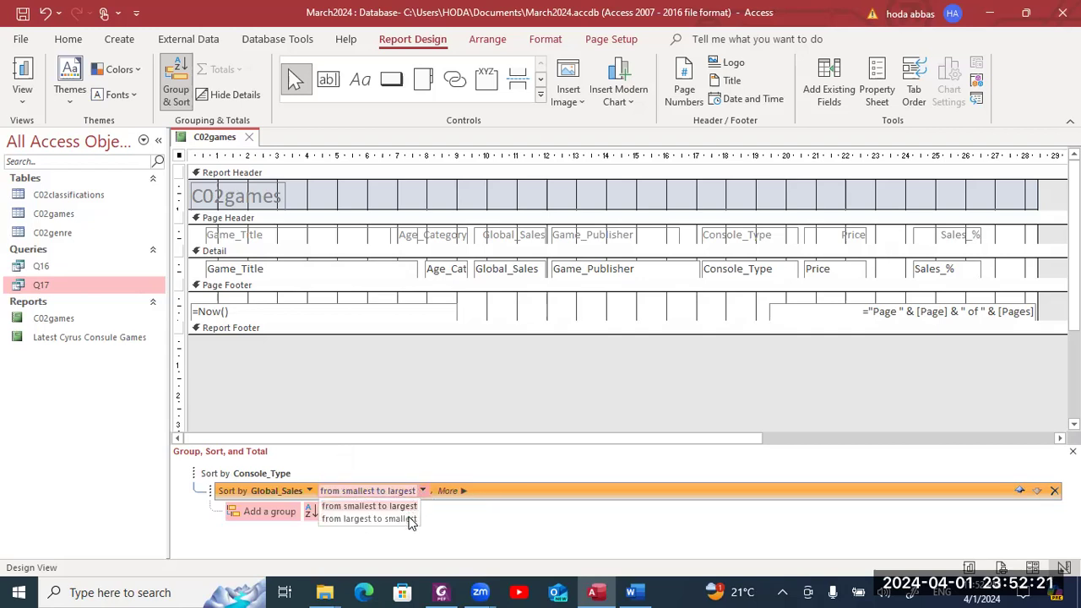
{"action": "left_click", "coordinate": [411, 520]}
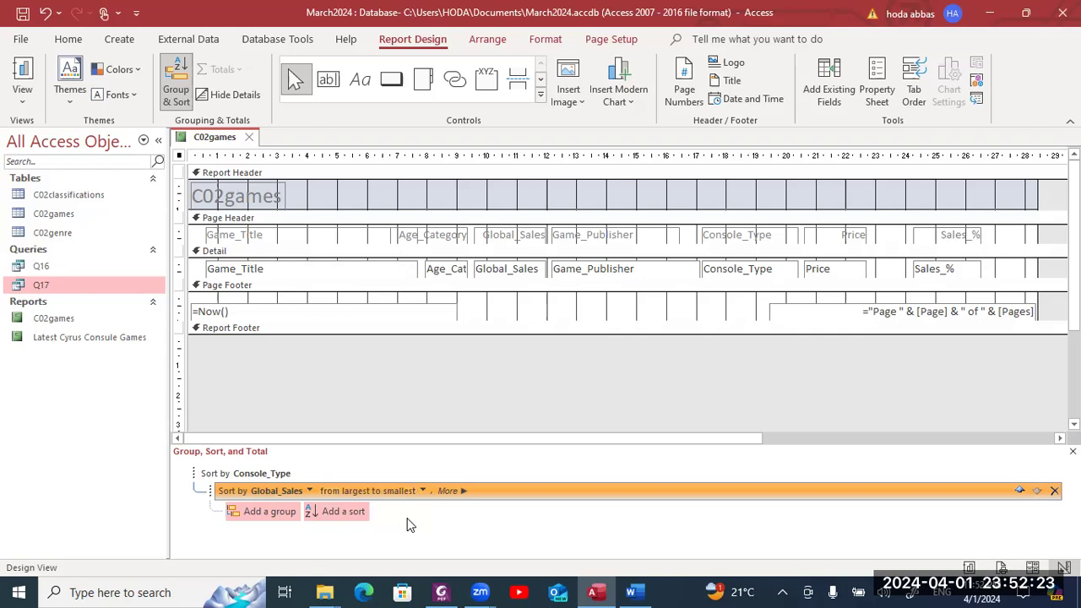
{"action": "left_click", "coordinate": [288, 475]}
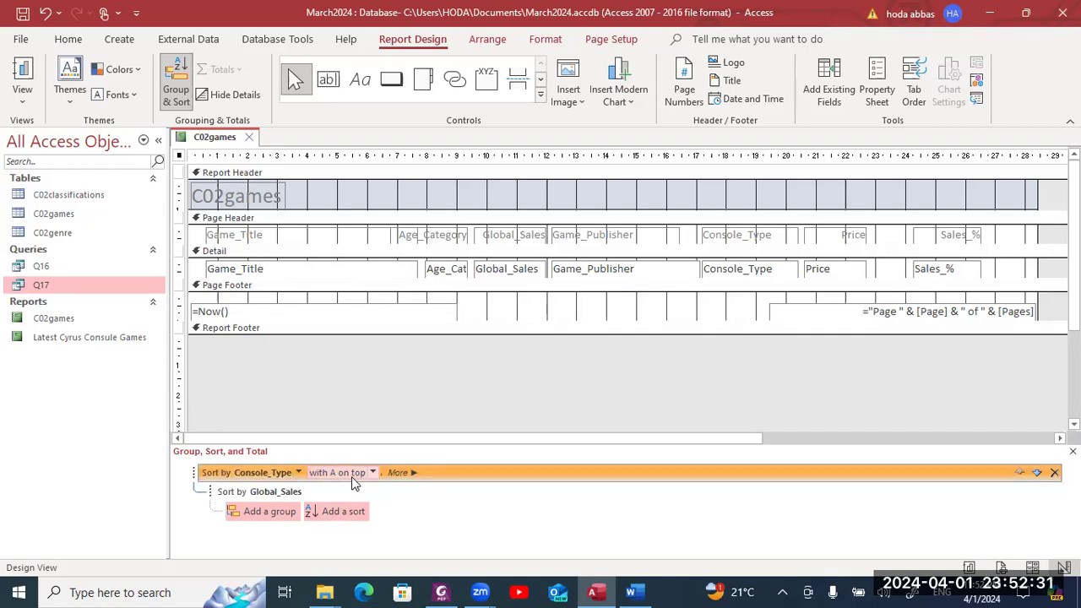
{"action": "left_click", "coordinate": [278, 494]}
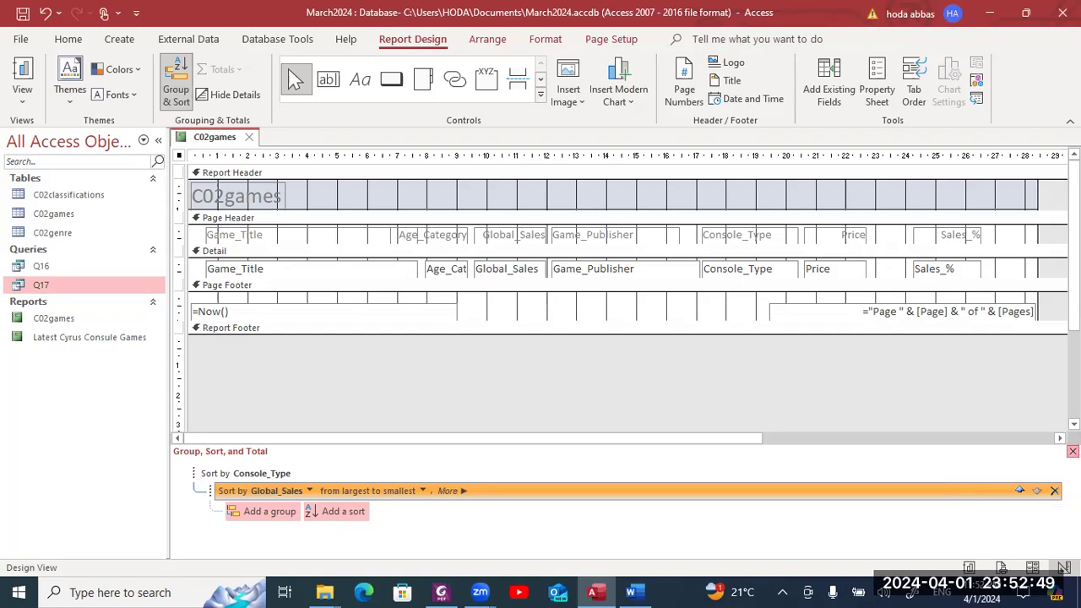
{"action": "left_click", "coordinate": [1073, 451]}
- Scroll the exam paper to page 6's report sorting, orientation and title requirements
{"action": "key", "text": "alt+Tab"}
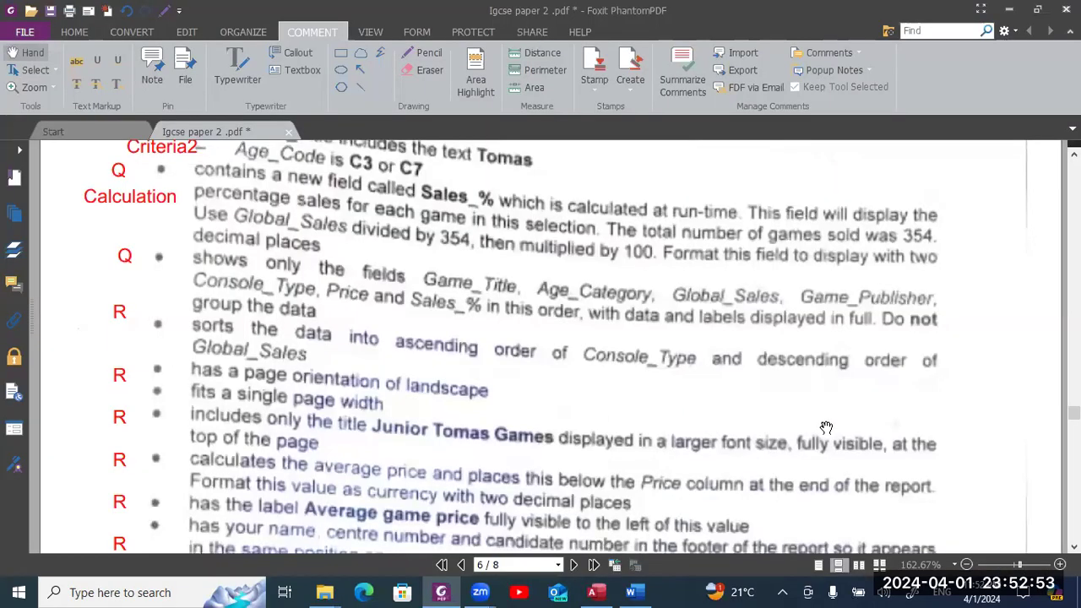
{"action": "scroll", "coordinate": [826, 429], "scroll_direction": "down", "scroll_amount": 1}
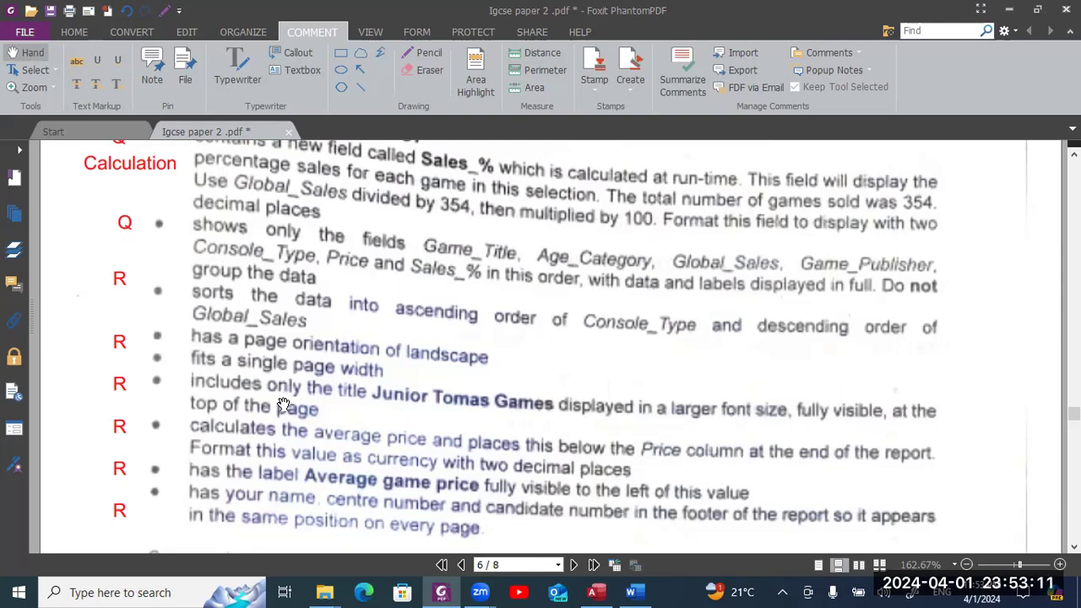
- Replace the report header title C02games with 'Junior Tomas Games'
{"action": "key", "text": "alt+Tab"}
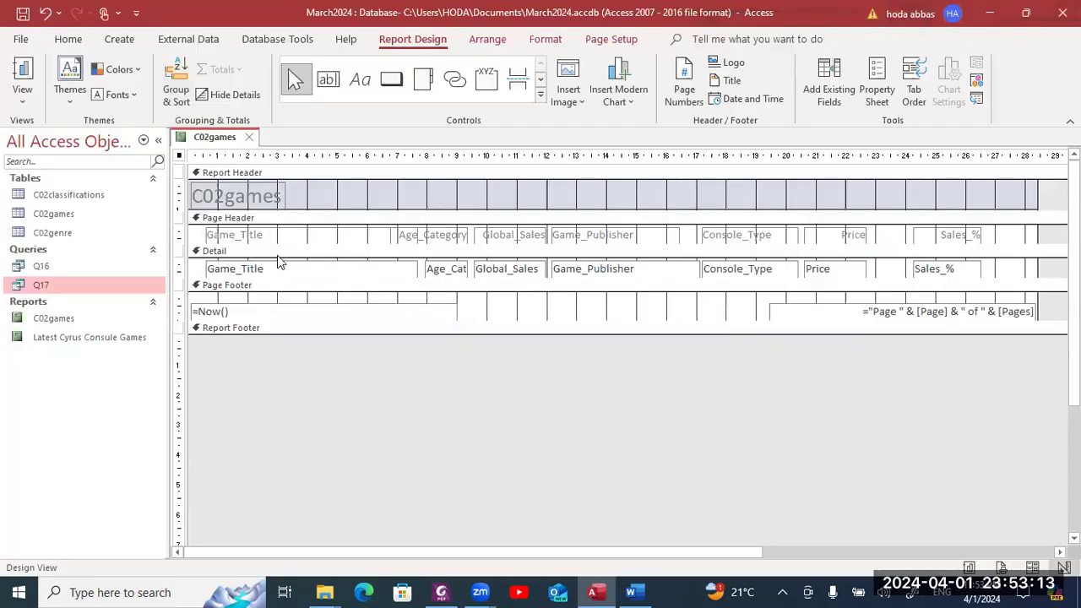
{"action": "double_click", "coordinate": [254, 201]}
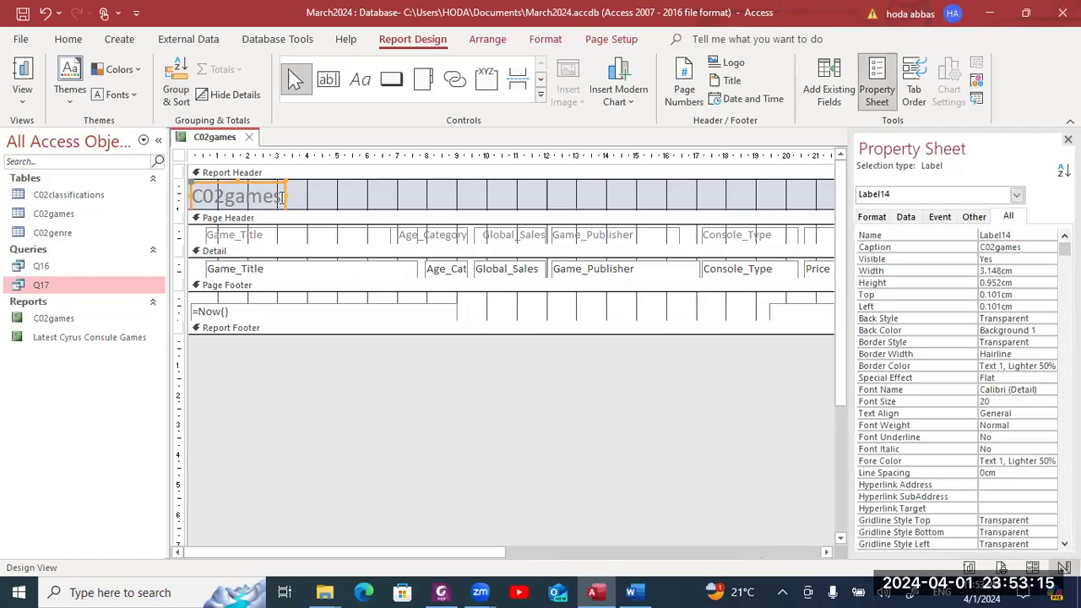
{"action": "left_click_drag", "start_coordinate": [281, 196], "coordinate": [195, 196]}
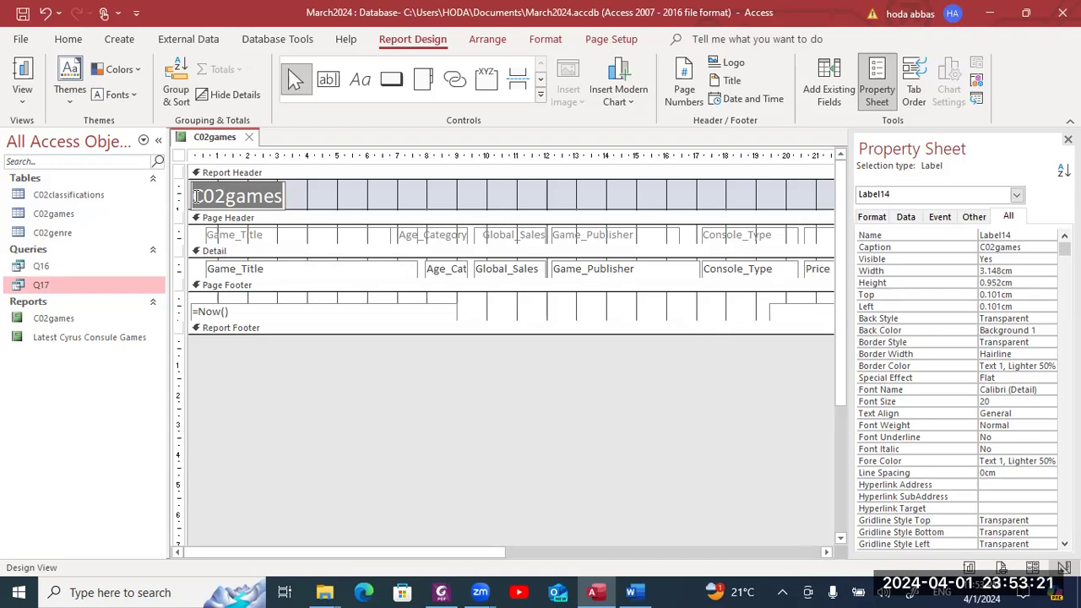
{"action": "key", "text": "alt+Tab"}
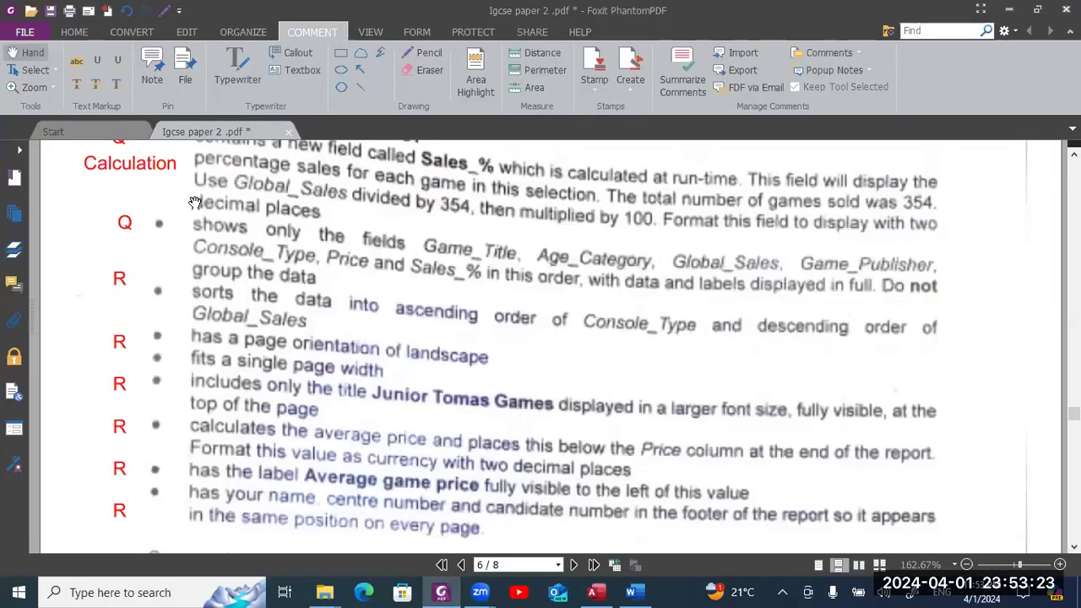
{"action": "key", "text": "alt+Tab"}
{"action": "type", "text": "Junior Tomas Games"}
{"action": "key", "text": "alt+Tab"}
{"action": "key", "text": "alt+Tab"}
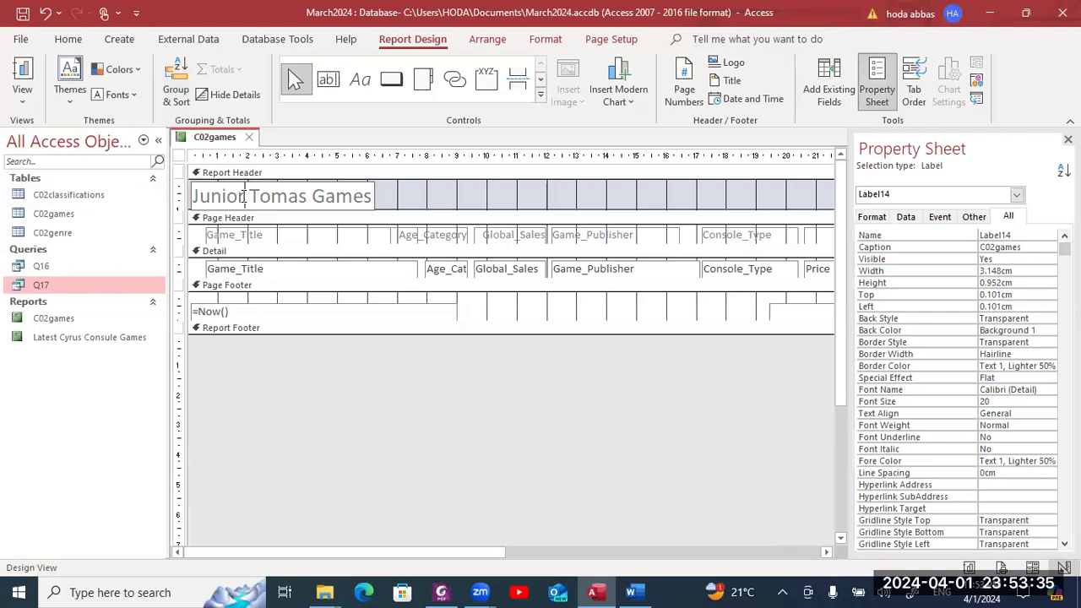
- Format the title bold, 24-point and black, and widen its label to fit
{"action": "left_click_drag", "start_coordinate": [368, 198], "coordinate": [191, 196]}
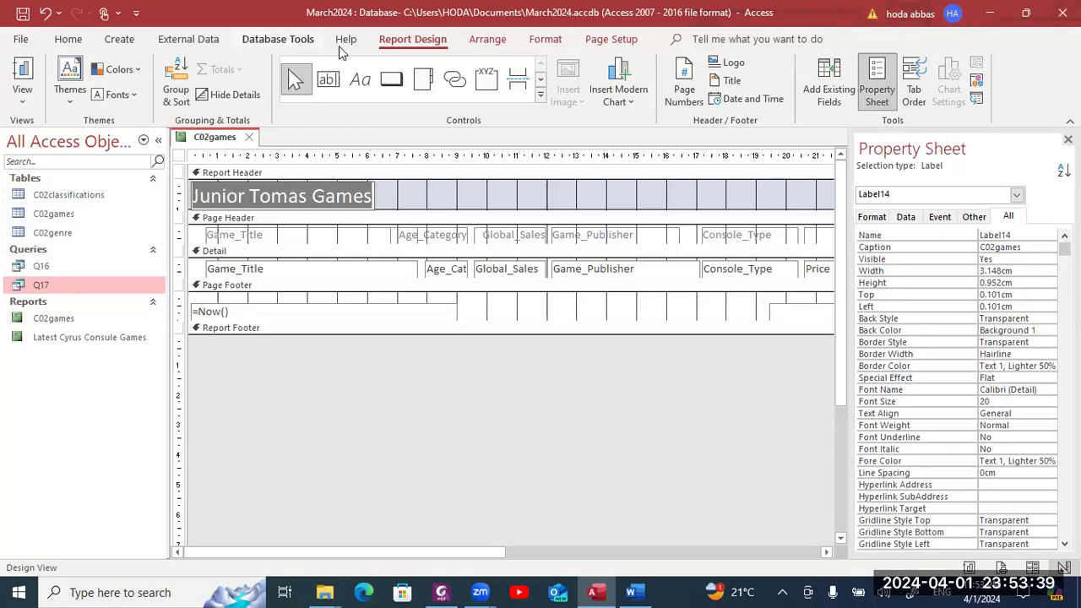
{"action": "left_click", "coordinate": [540, 39]}
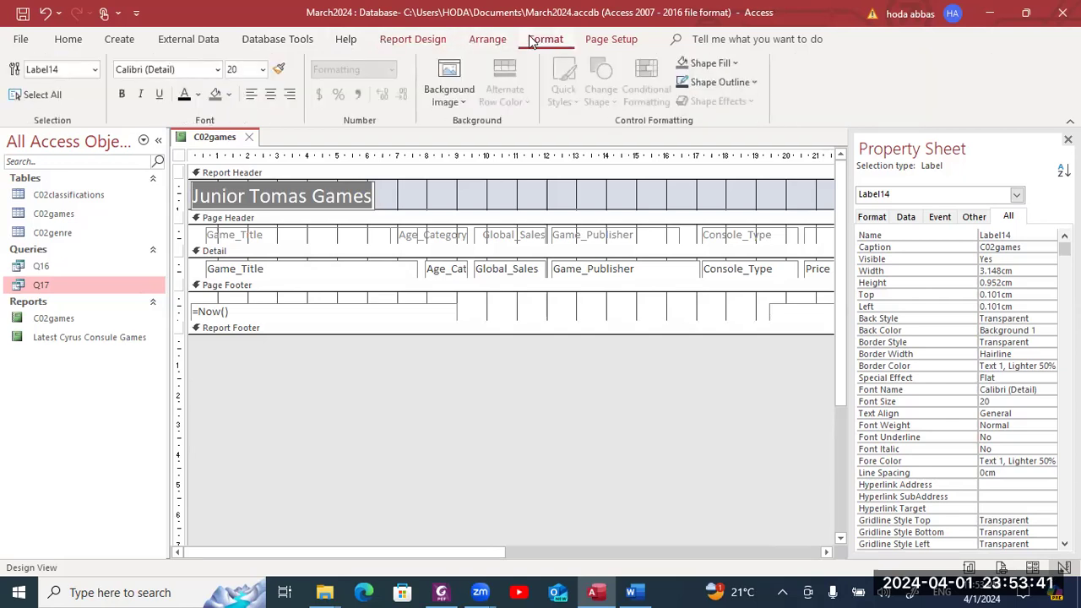
{"action": "left_click", "coordinate": [123, 97]}
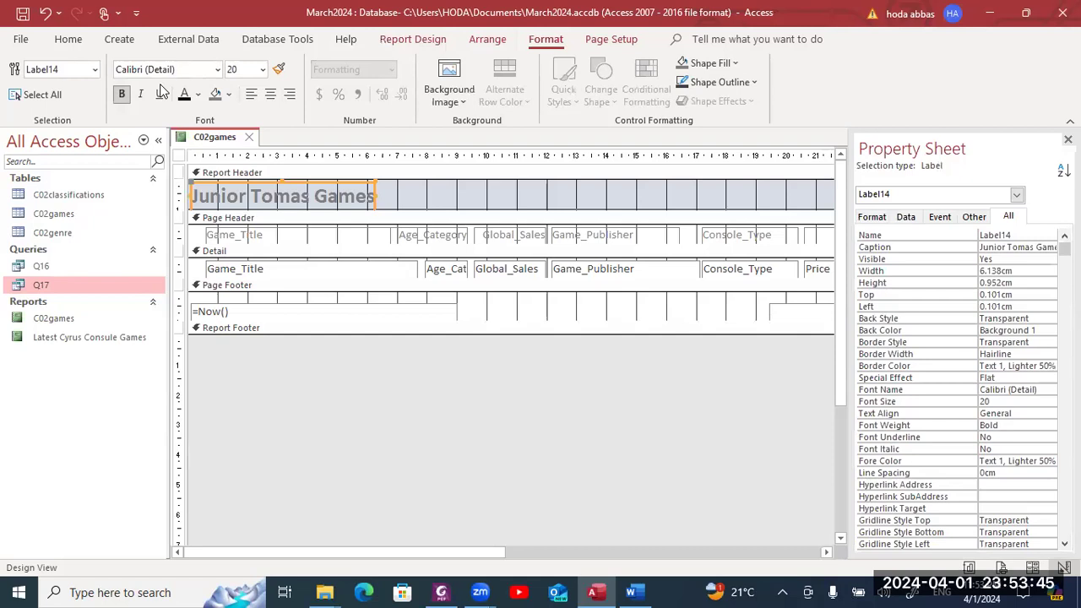
{"action": "left_click", "coordinate": [262, 69]}
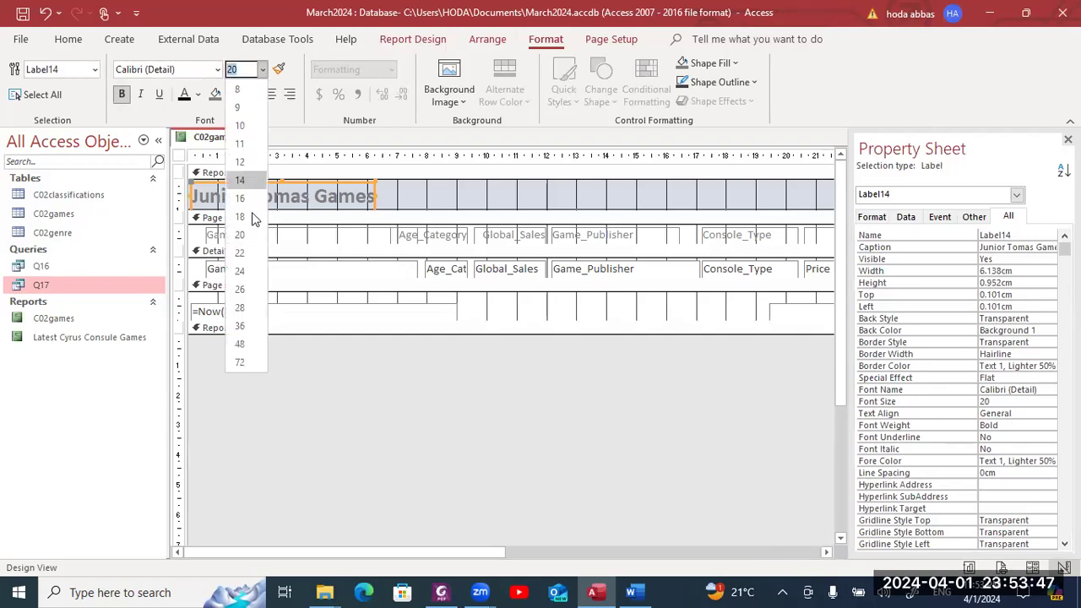
{"action": "left_click", "coordinate": [240, 271]}
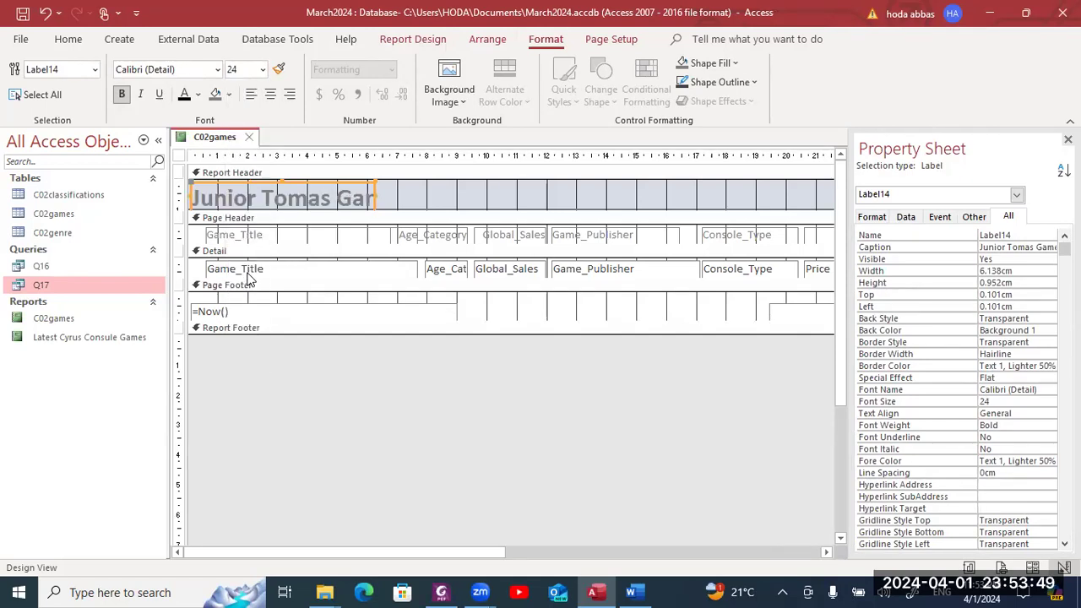
{"action": "left_click", "coordinate": [183, 94]}
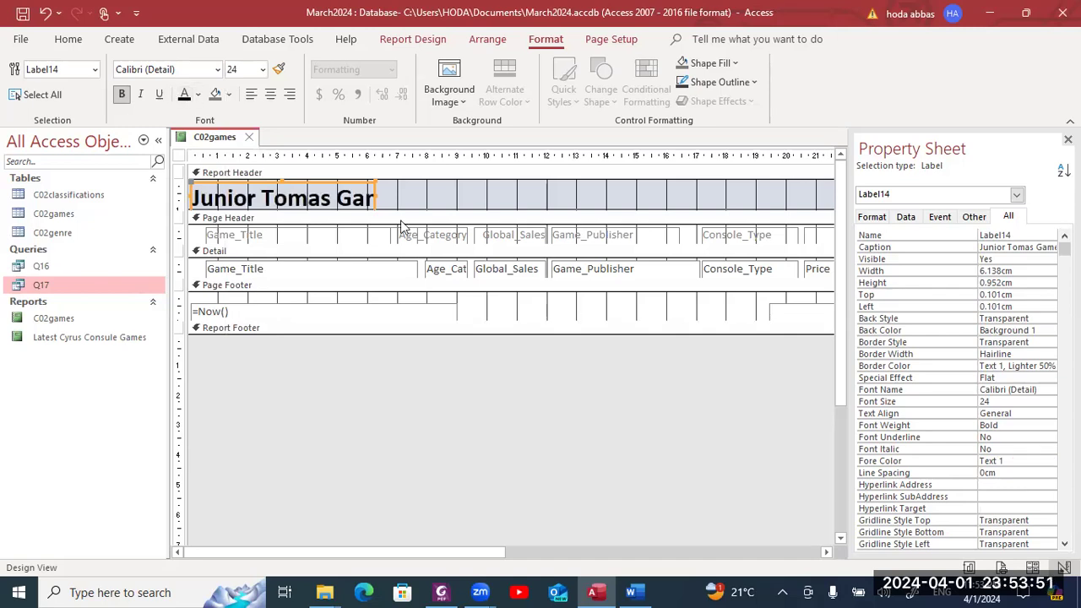
{"action": "left_click_drag", "start_coordinate": [375, 198], "coordinate": [451, 196]}
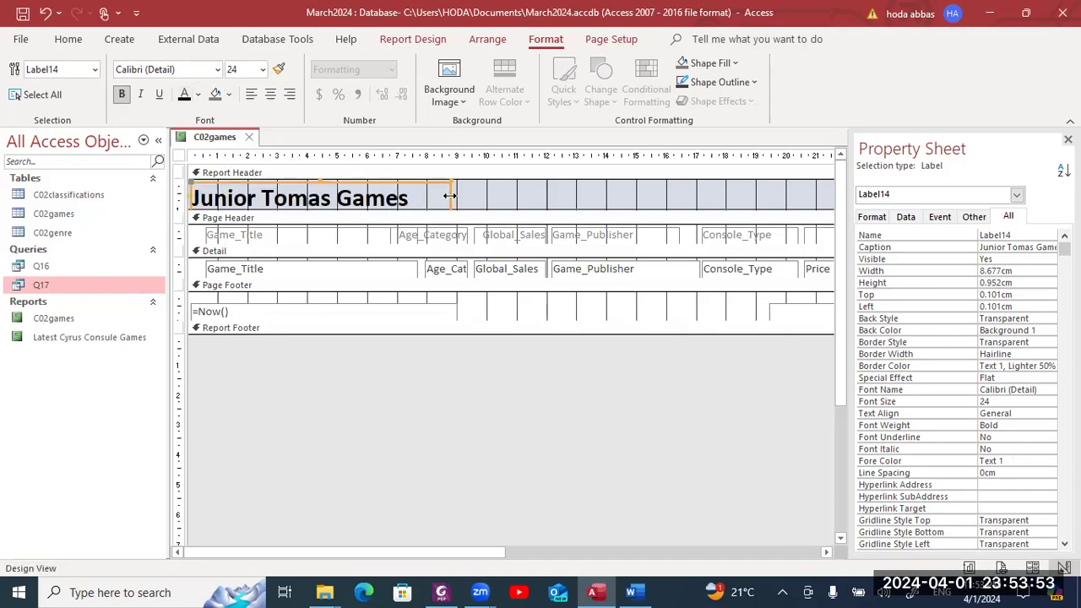
{"action": "left_click", "coordinate": [542, 195]}
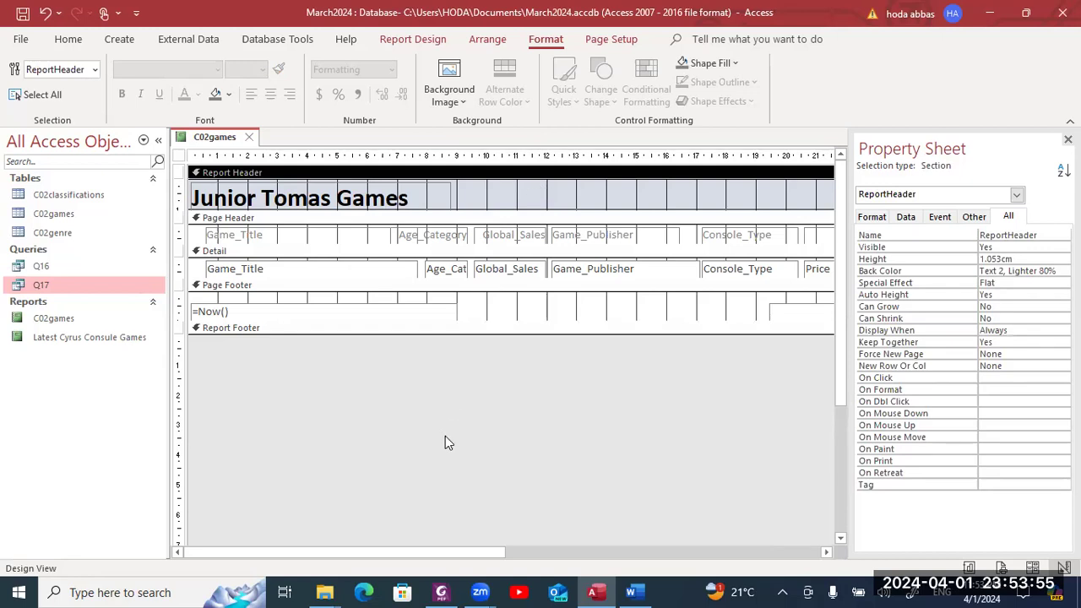
{"action": "key", "text": "alt+Tab"}
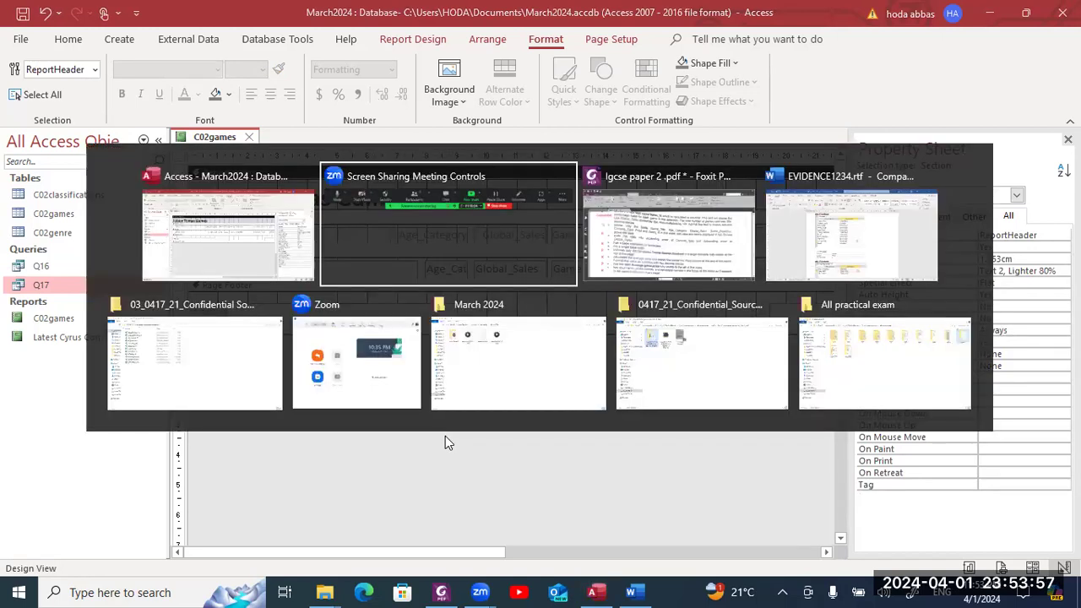
- Read the task in the exam PDF, then return to the C02games report design
{"action": "key", "text": "alt+Tab"}
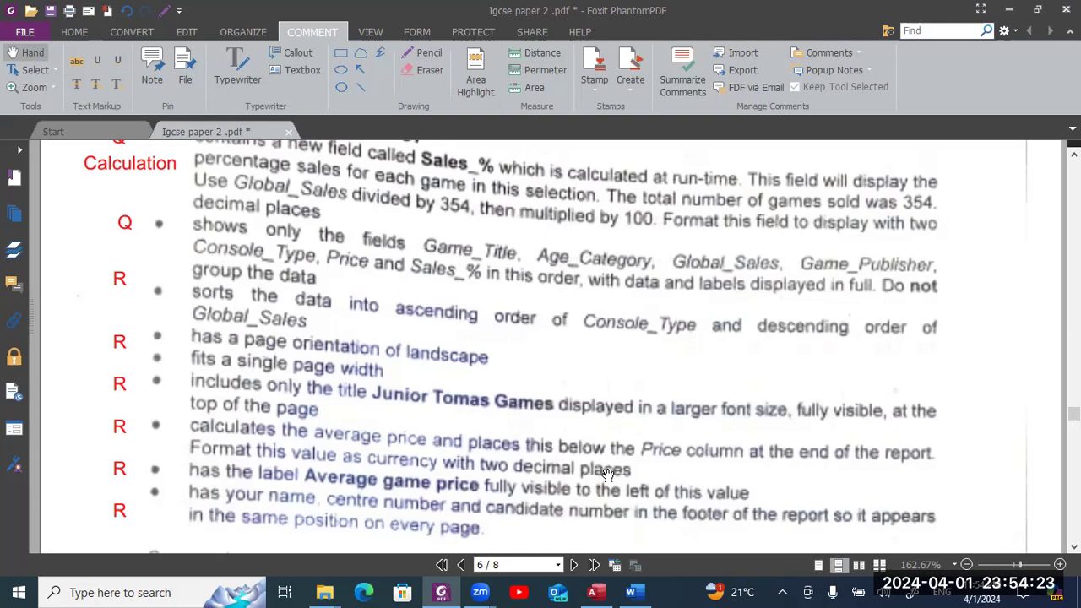
{"action": "key", "text": "alt+Tab"}
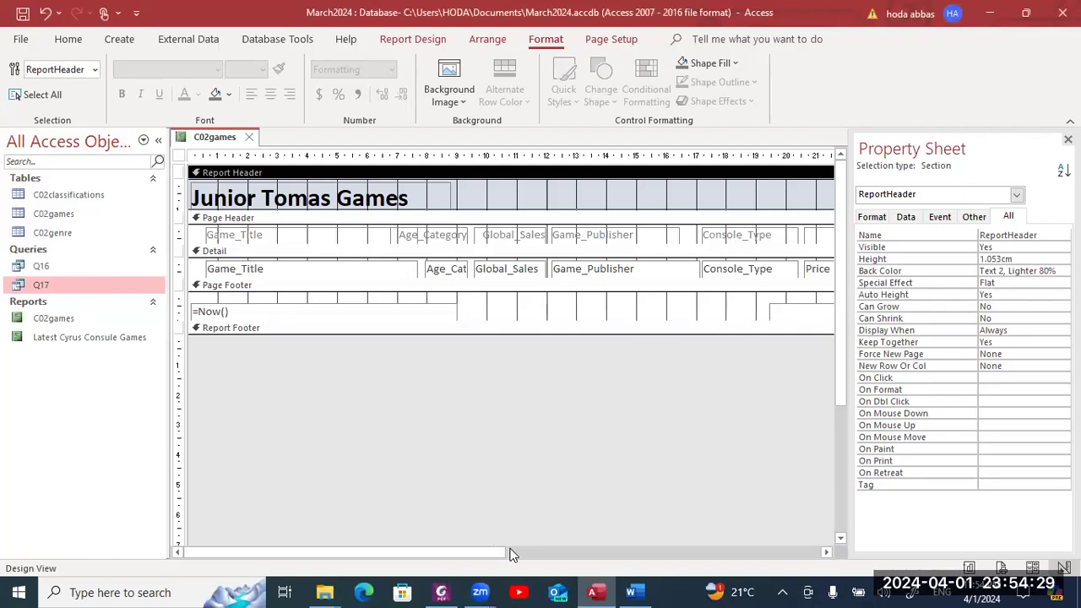
- Add an =Avg([Price]) total to the report footer under the Price column
{"action": "left_click_drag", "start_coordinate": [478, 554], "coordinate": [641, 539]}
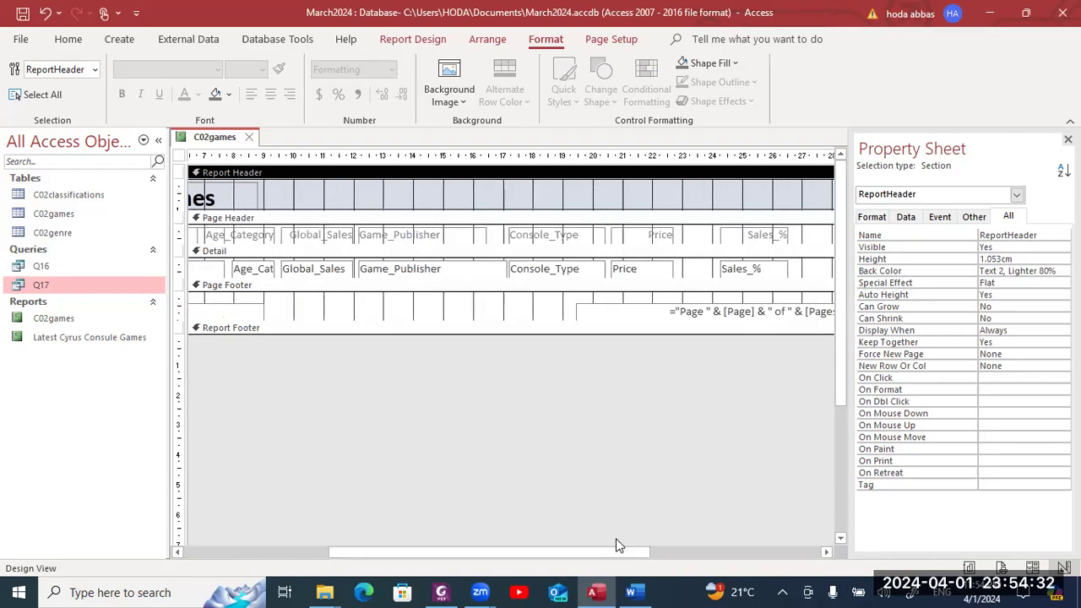
{"action": "left_click", "coordinate": [641, 269]}
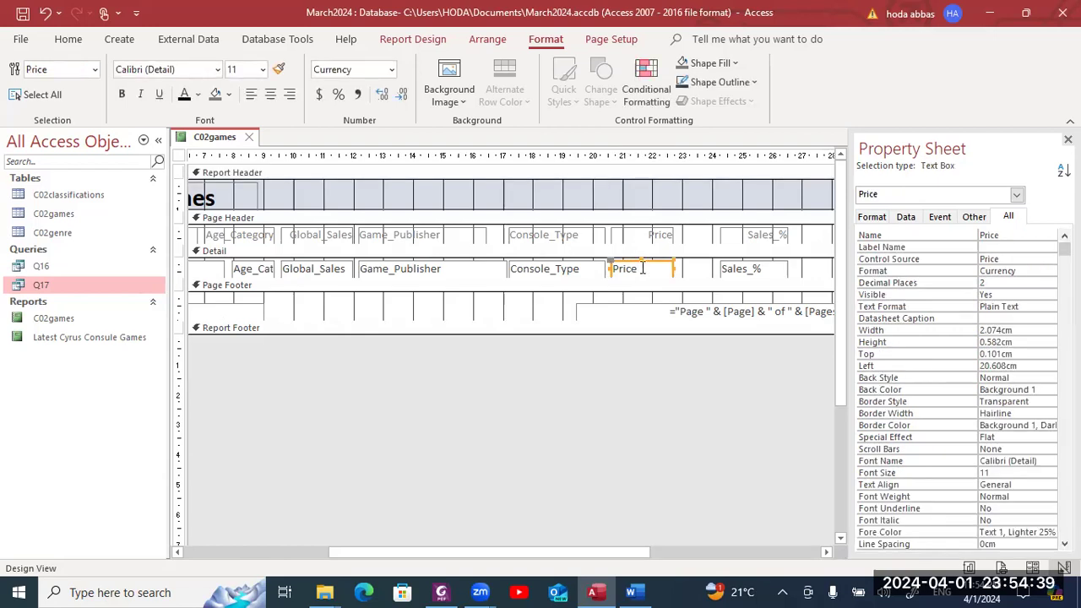
{"action": "right_click", "coordinate": [642, 268]}
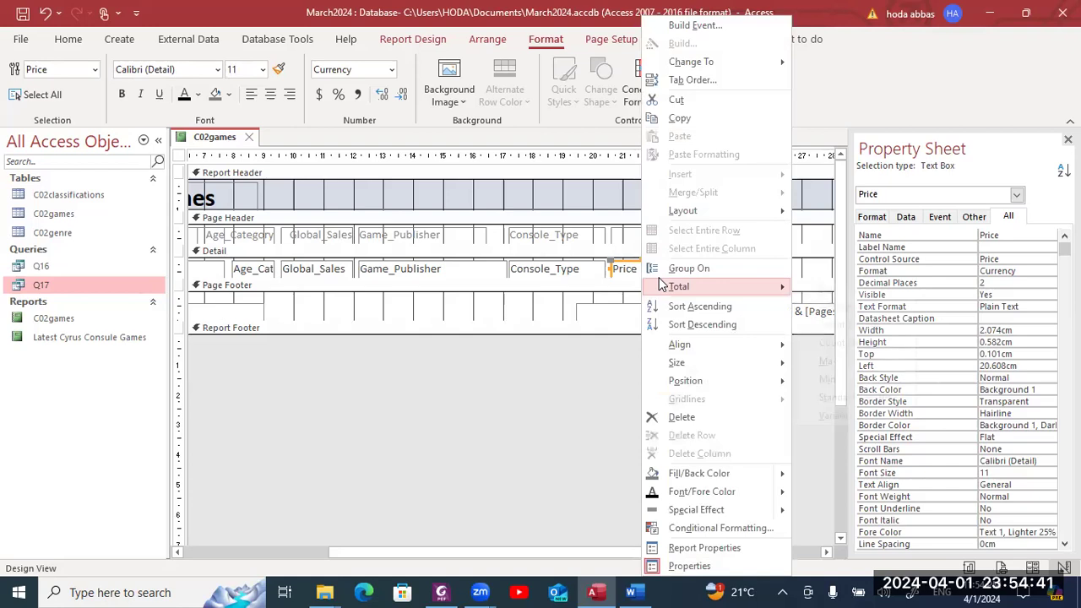
{"action": "mouse_move", "coordinate": [663, 287]}
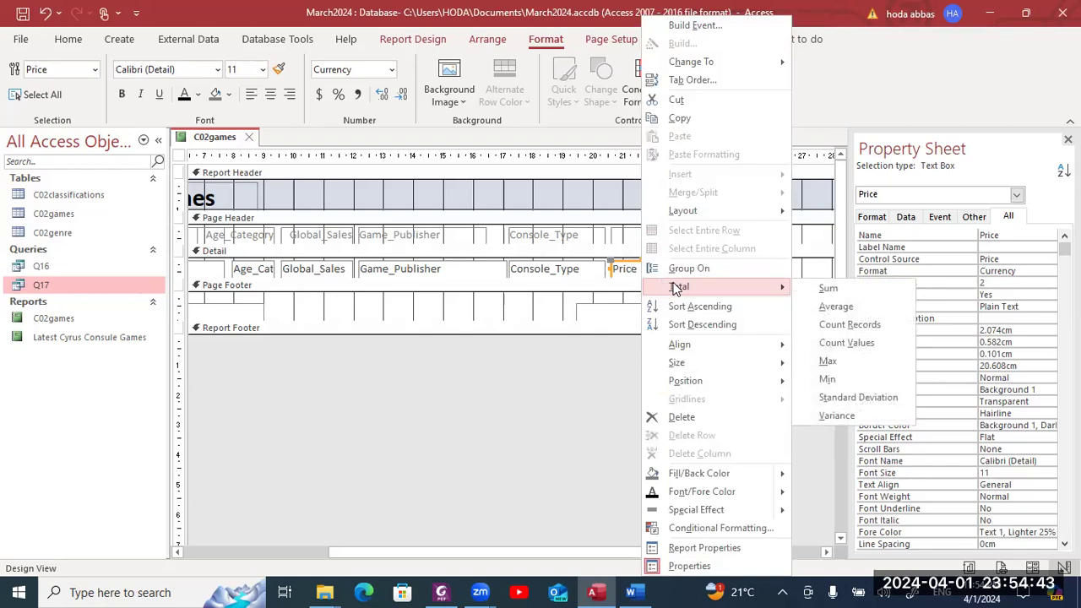
{"action": "left_click", "coordinate": [830, 308]}
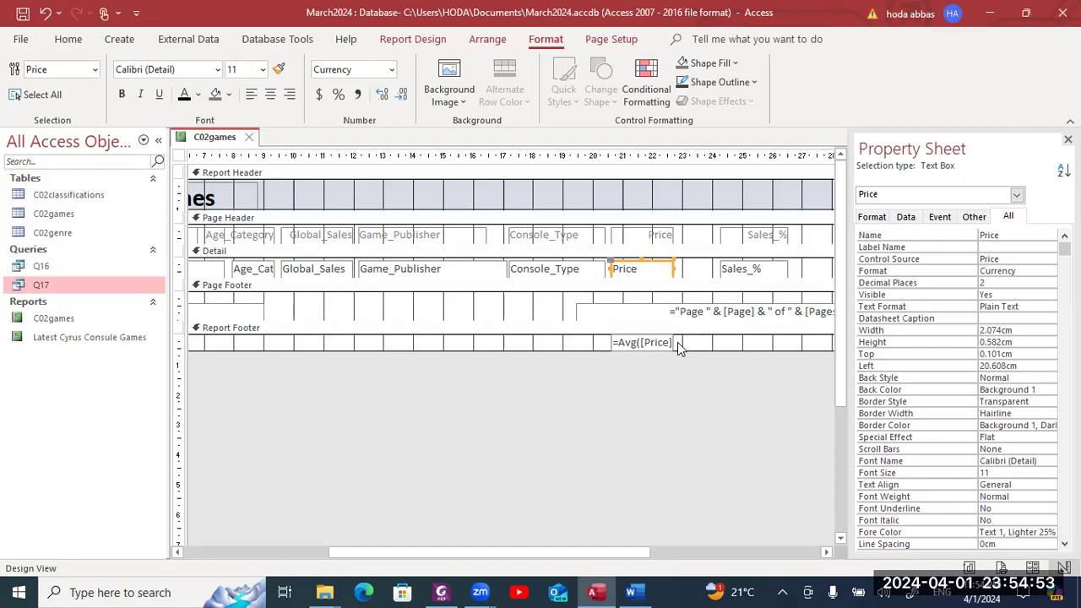
{"action": "key", "text": "alt+Tab"}
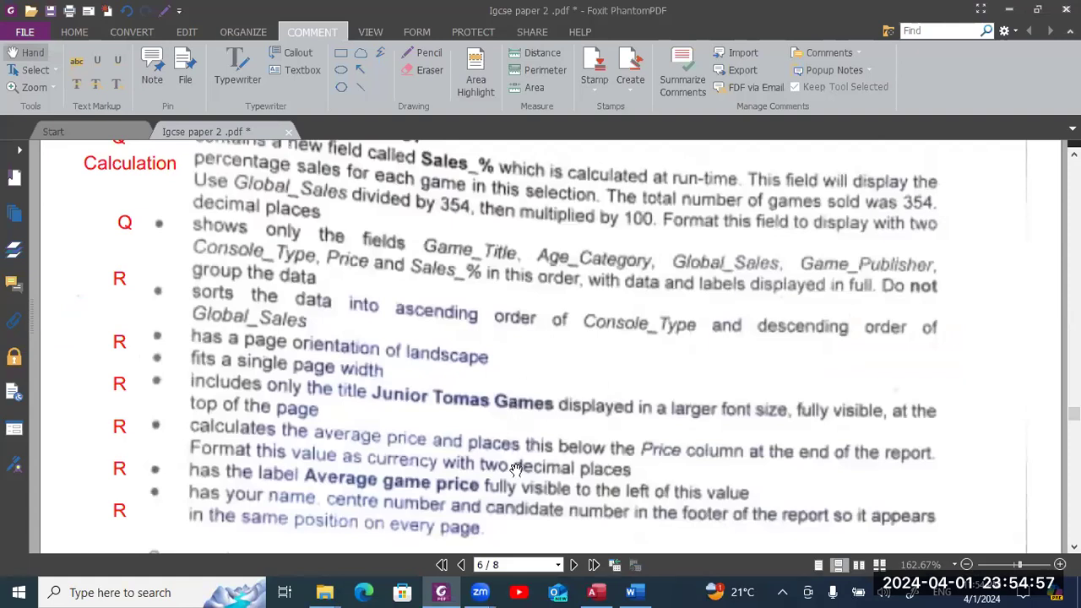
- Keep the =Avg([Price]) total as Currency with 2 decimal places and widen its box
{"action": "key", "text": "alt+Tab"}
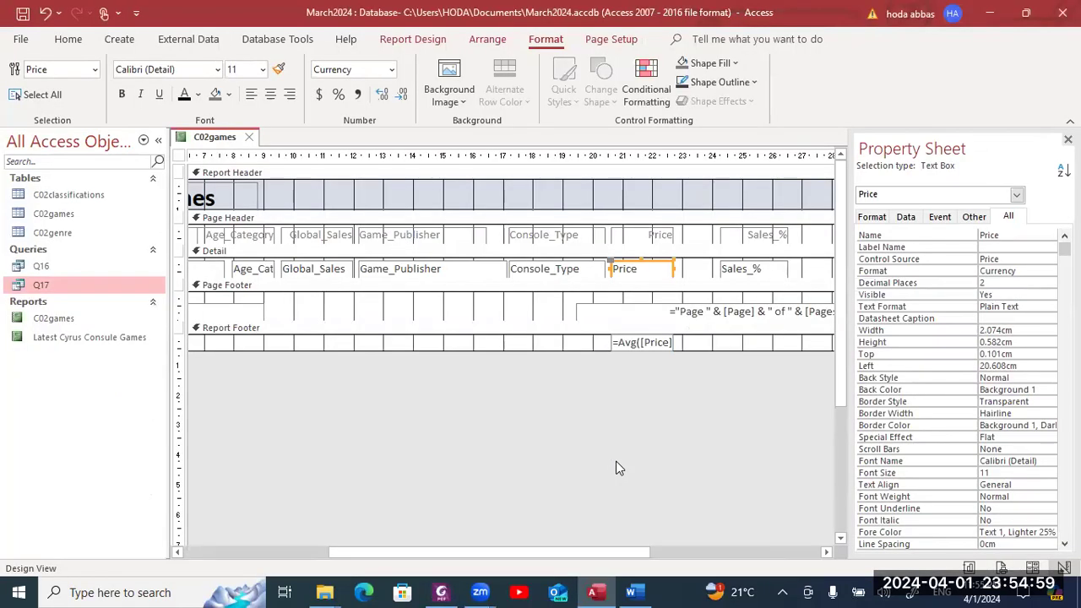
{"action": "left_click", "coordinate": [1020, 269]}
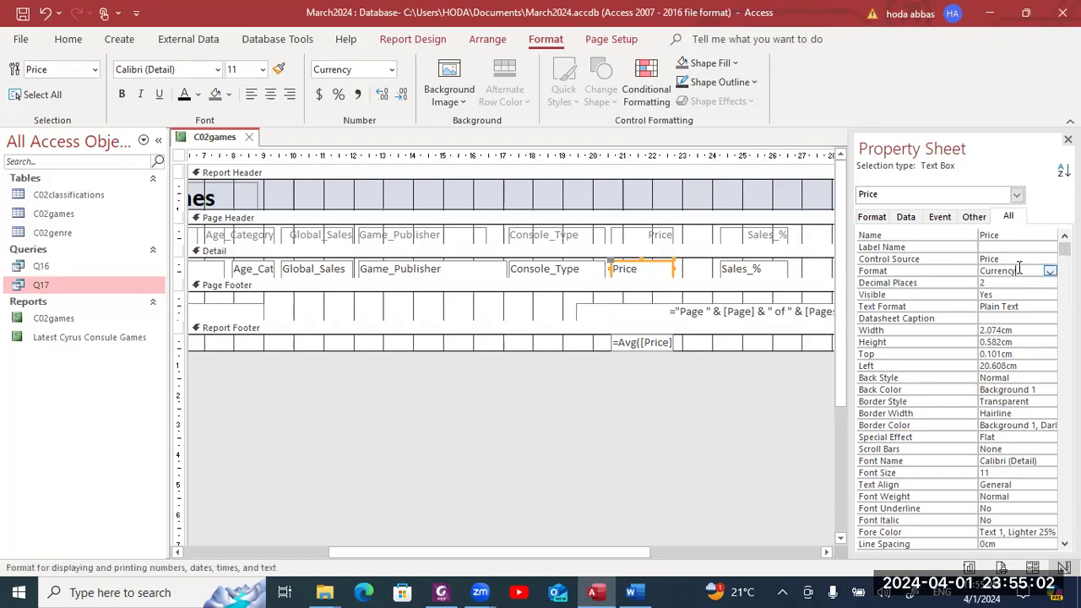
{"action": "left_click", "coordinate": [657, 337]}
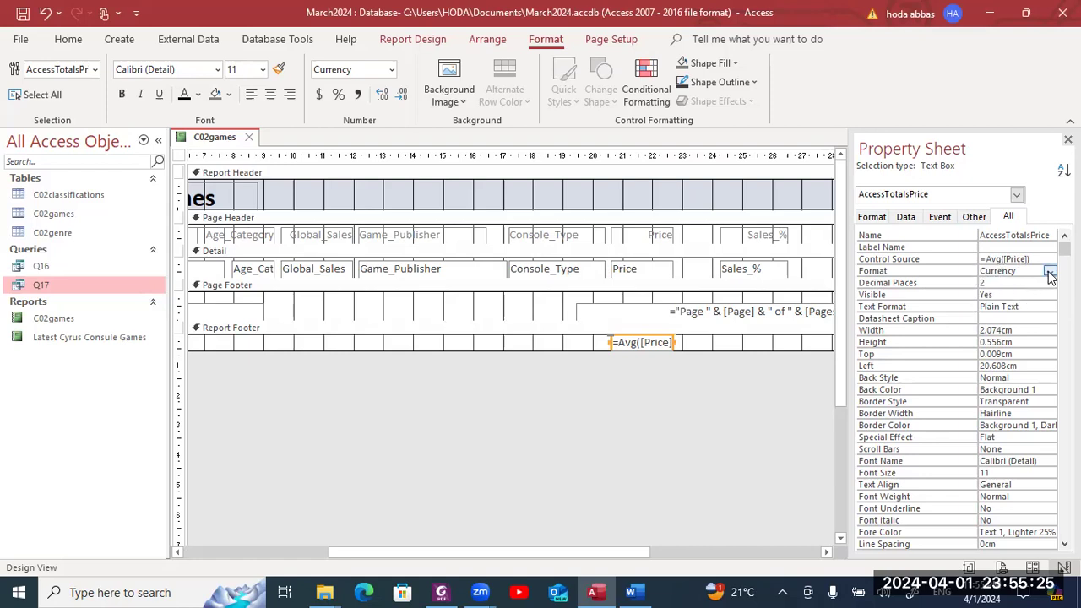
{"action": "left_click", "coordinate": [1050, 272]}
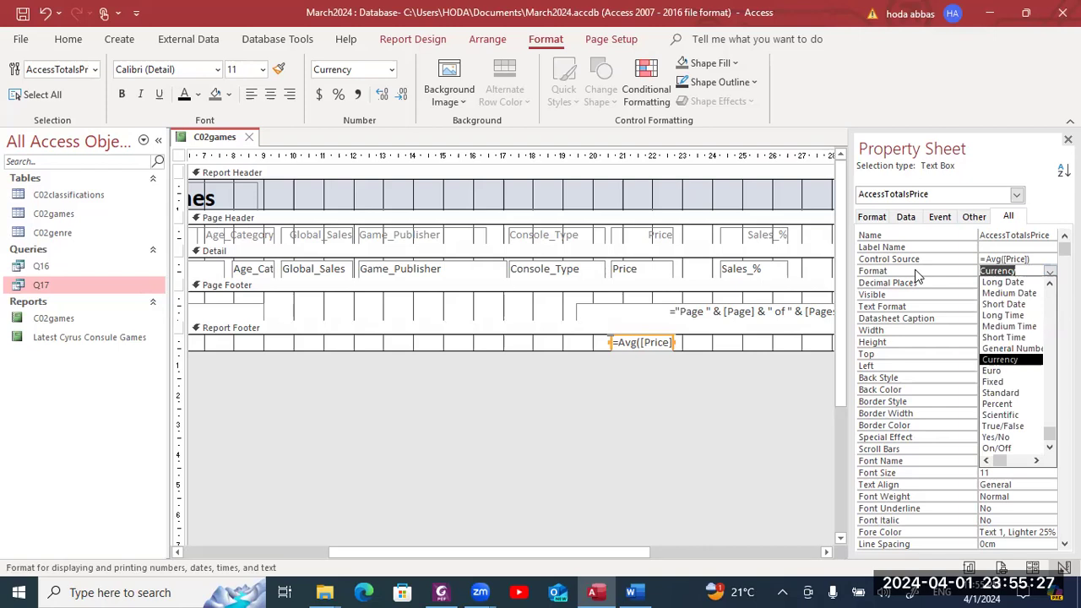
{"action": "left_click", "coordinate": [1003, 360]}
{"action": "left_click", "coordinate": [997, 284]}
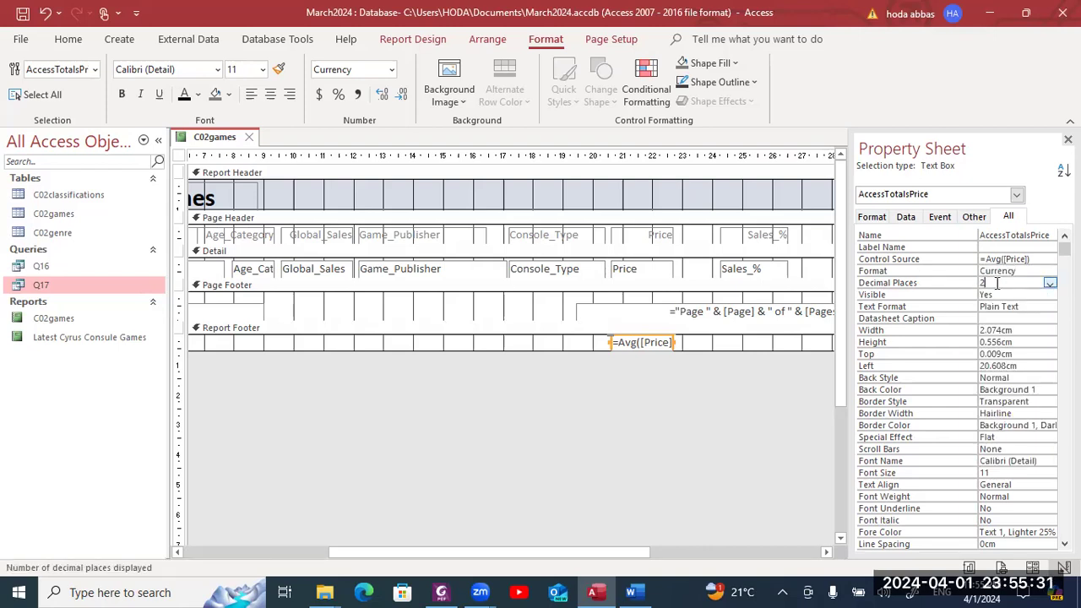
{"action": "left_click", "coordinate": [1050, 284]}
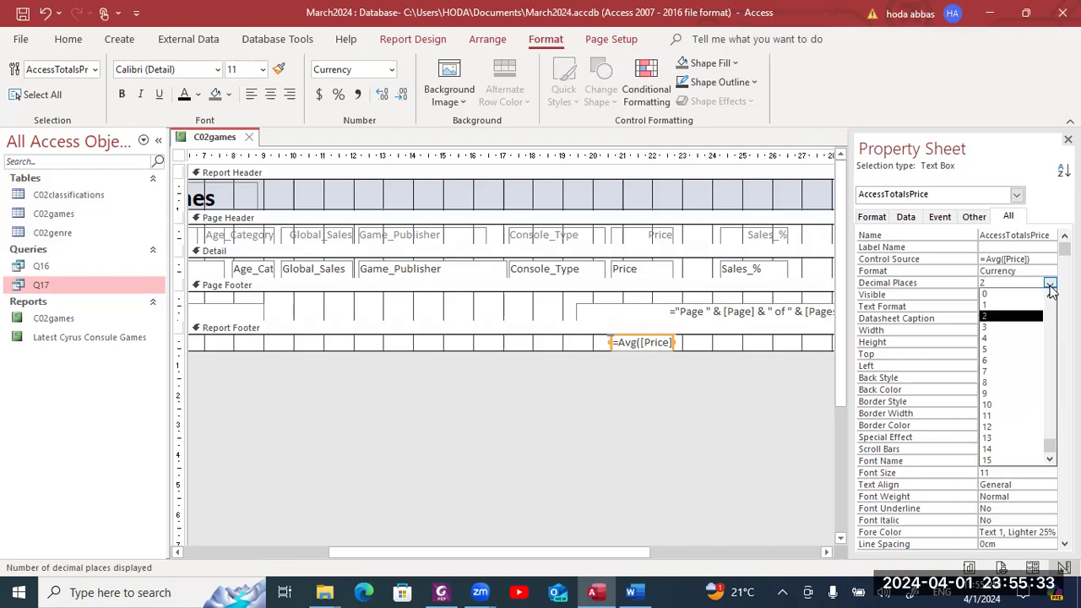
{"action": "left_click", "coordinate": [934, 276]}
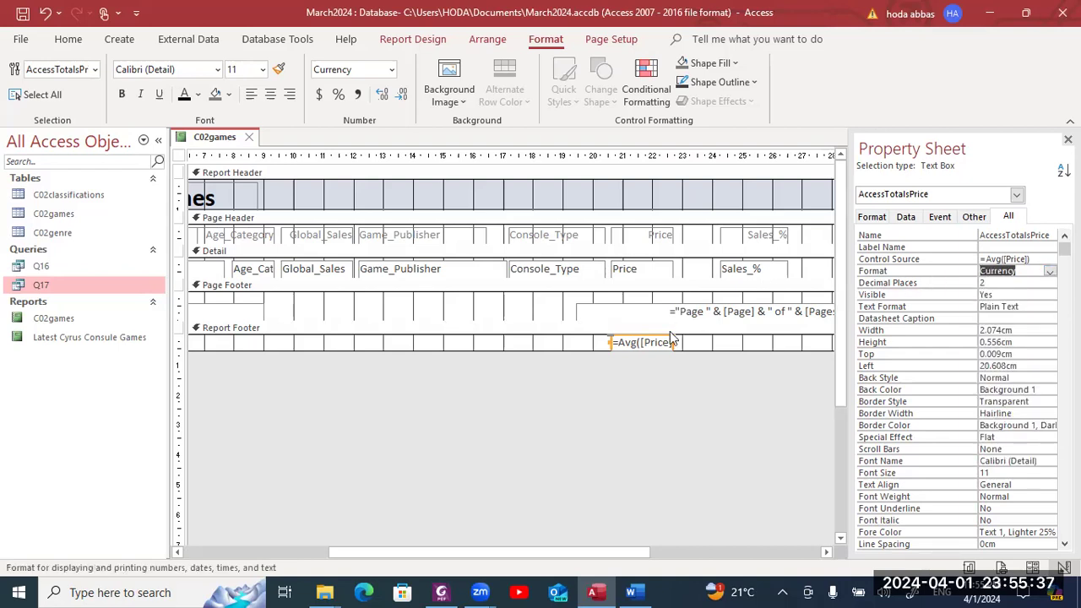
{"action": "left_click_drag", "start_coordinate": [675, 342], "coordinate": [687, 342]}
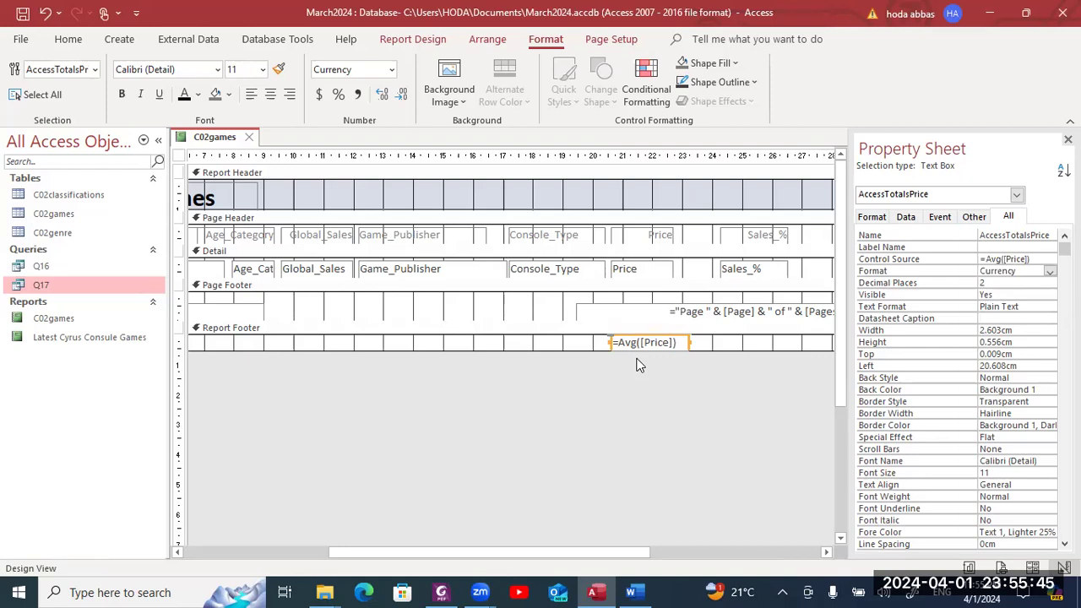
{"action": "key", "text": "alt+Tab"}
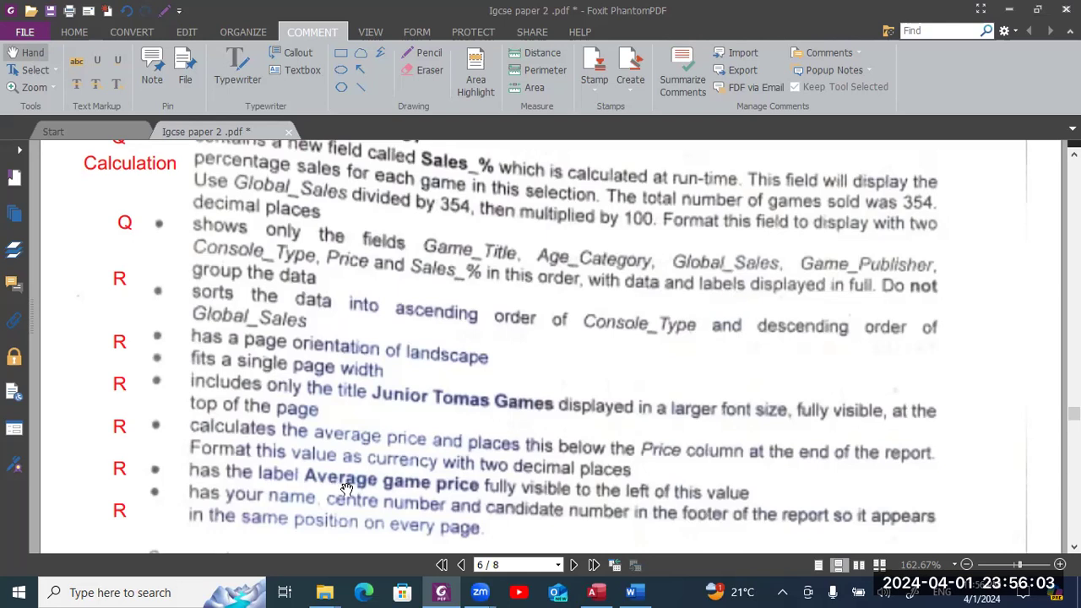
- Add a caption label beside the =Avg([Price]) total in the report footer
{"action": "key", "text": "alt+Tab"}
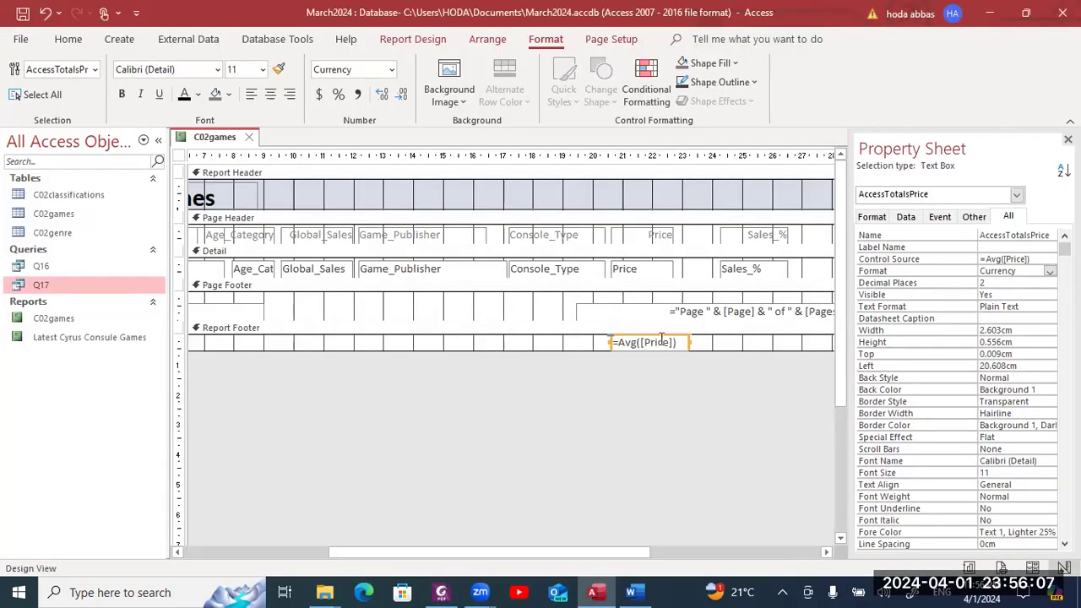
{"action": "right_click", "coordinate": [658, 343]}
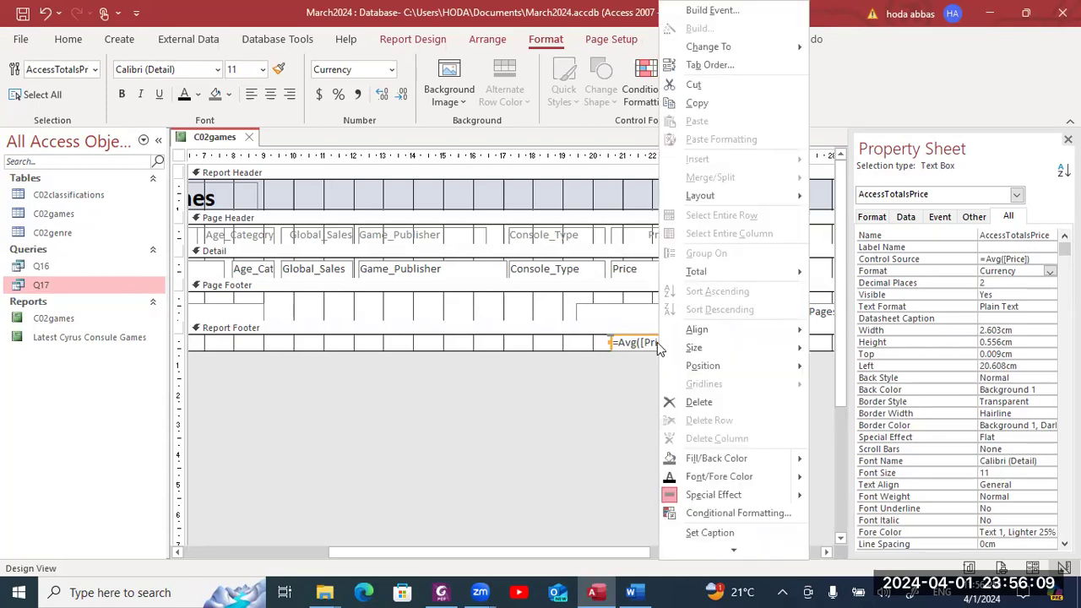
{"action": "left_click", "coordinate": [710, 533]}
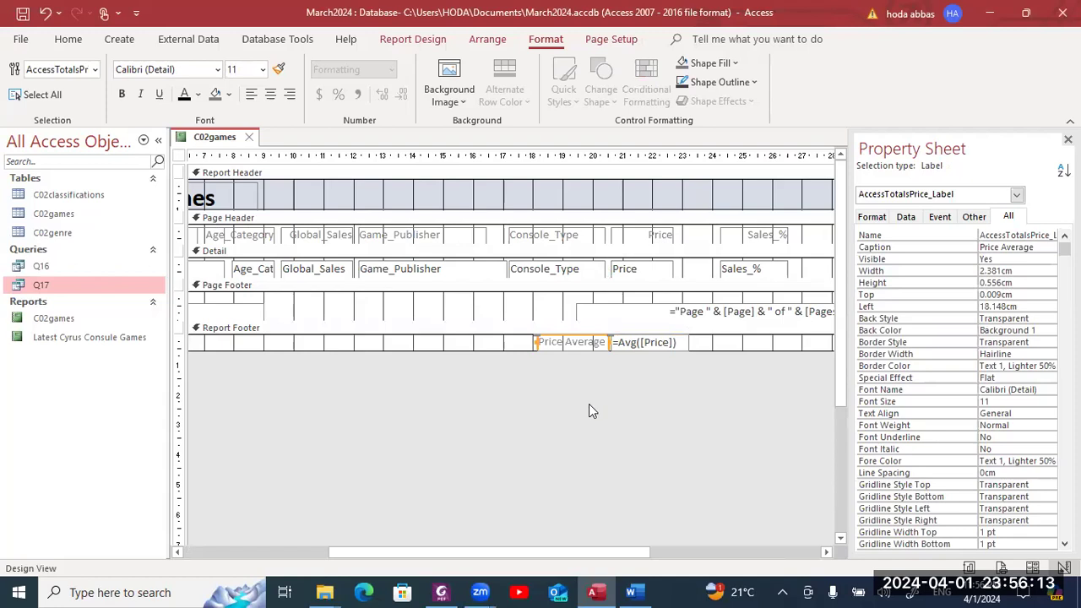
- Retype the caption label as 'Average game price' and fix the typo
{"action": "double_click", "coordinate": [577, 342]}
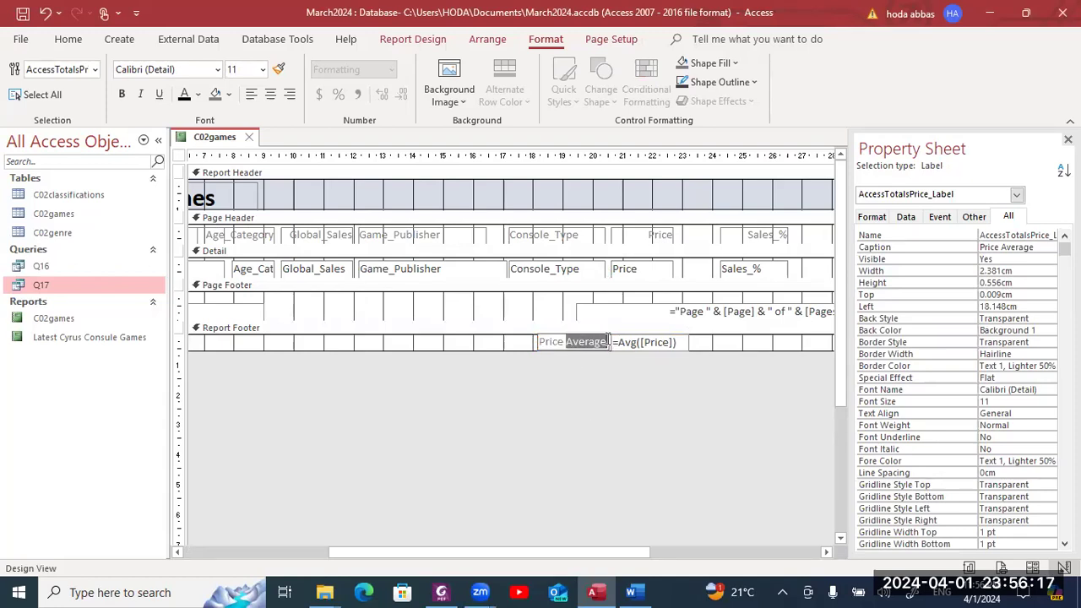
{"action": "key", "text": "BackSpace"}
{"action": "key", "text": "BackSpace"}
{"action": "key", "text": "BackSpace"}
{"action": "key", "text": "BackSpace"}
{"action": "key", "text": "BackSpace"}
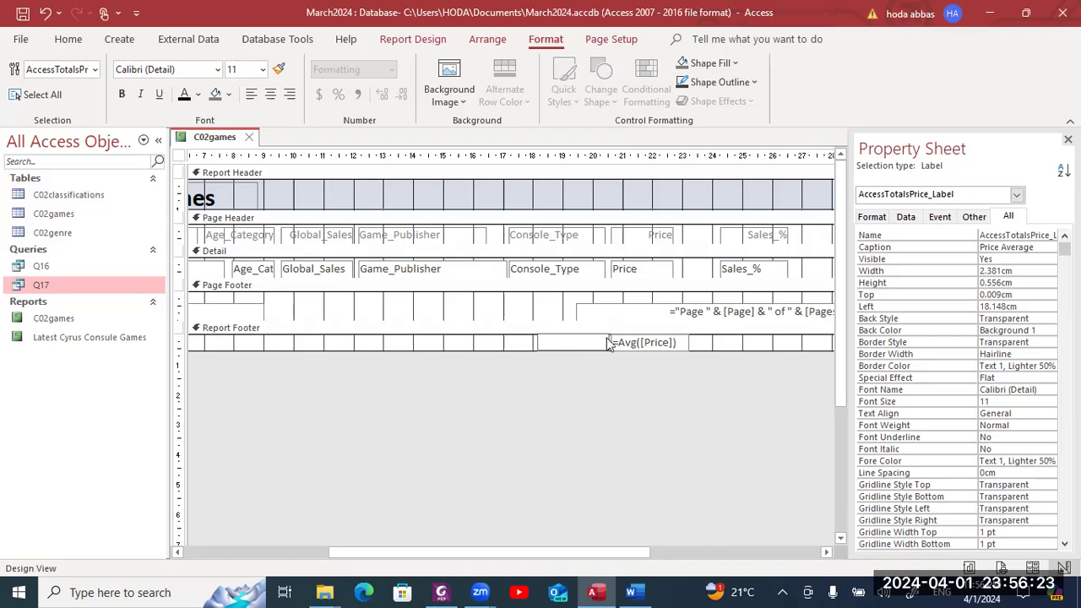
{"action": "key", "text": "alt+Tab"}
{"action": "key", "text": "alt+Tab"}
{"action": "type", "text": "Average game priv"}
{"action": "type", "text": "ce"}
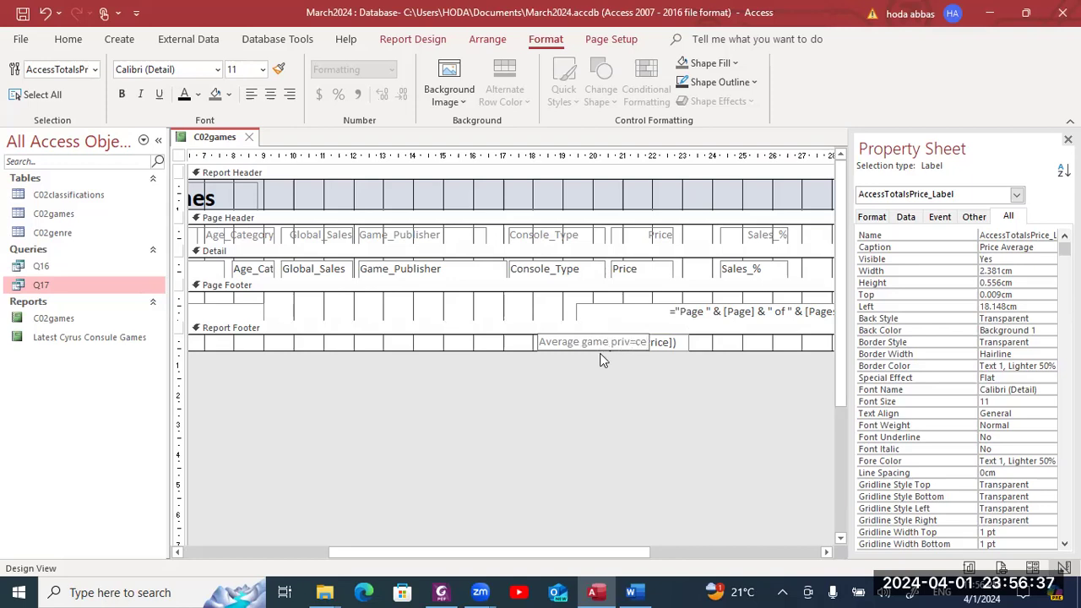
{"action": "left_click", "coordinate": [631, 342]}
{"action": "key", "text": "BackSpace"}
{"action": "key", "text": "alt+Tab"}
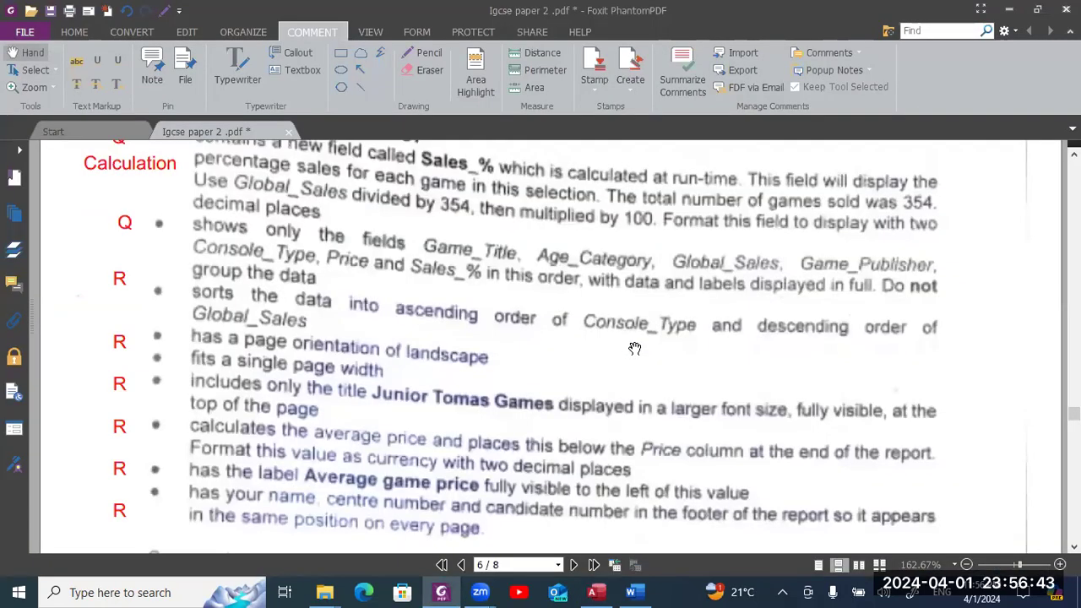
{"action": "key", "text": "alt+Tab"}
- Make the report footer slightly taller and shift the Average game price label left so it fully shows
{"action": "left_click", "coordinate": [637, 380]}
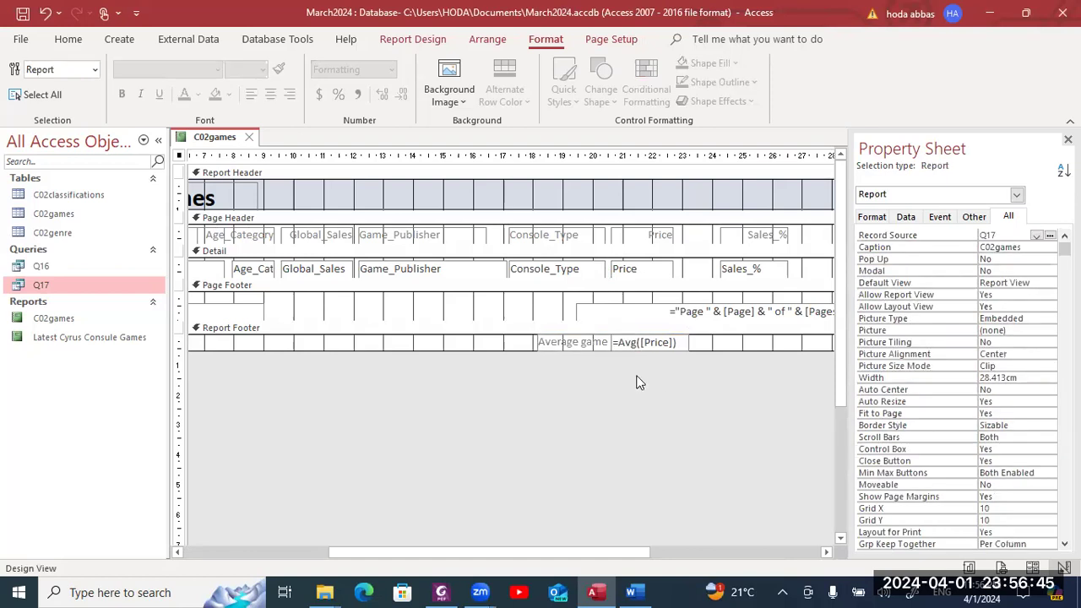
{"action": "left_click", "coordinate": [563, 345]}
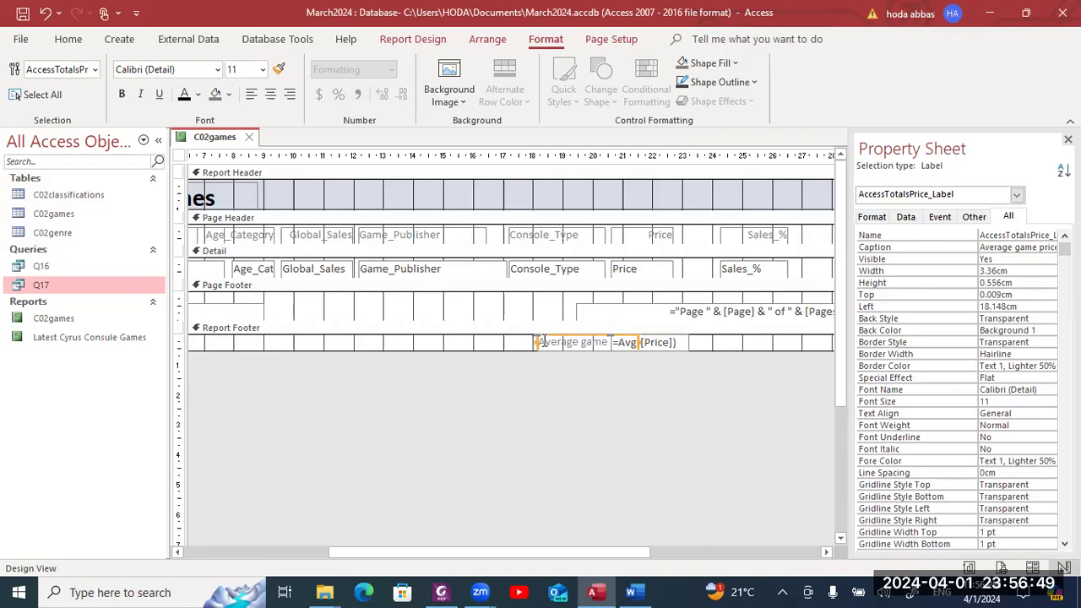
{"action": "left_click_drag", "start_coordinate": [548, 338], "coordinate": [495, 337]}
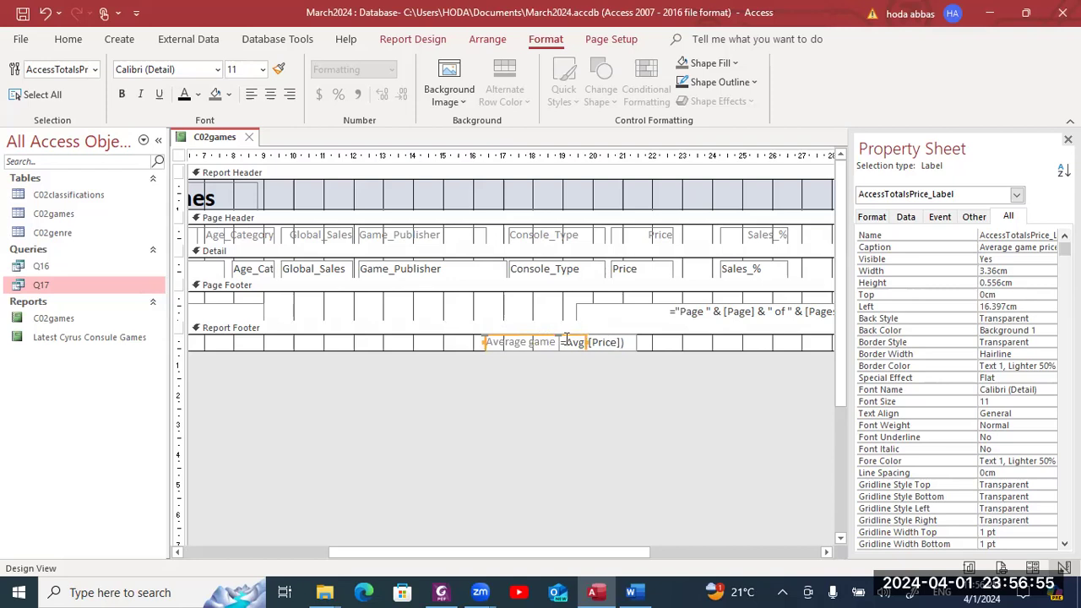
{"action": "key", "text": "ctrl+z"}
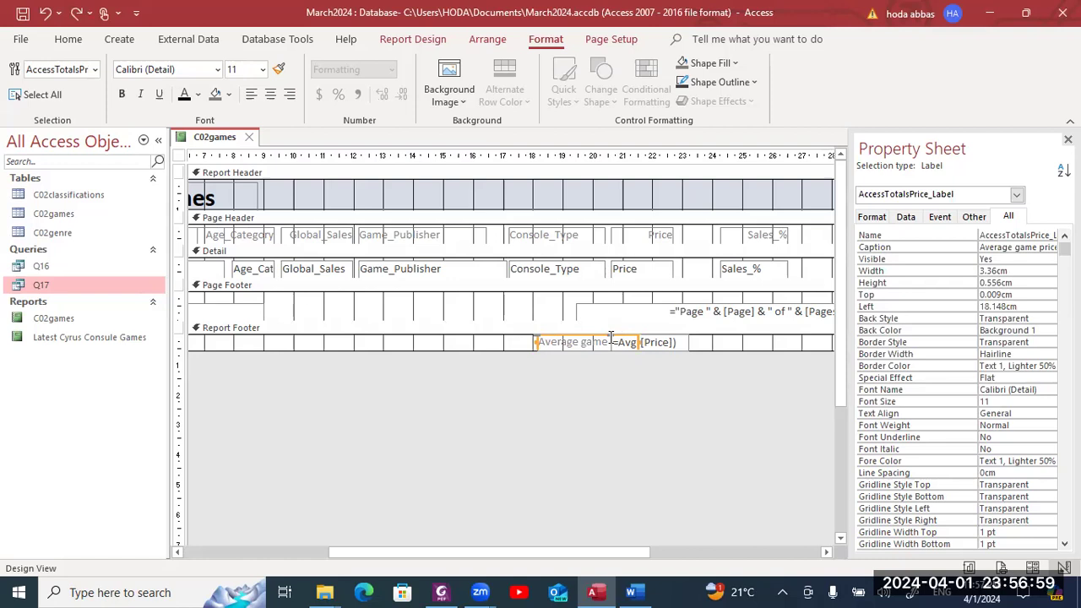
{"action": "left_click", "coordinate": [531, 356]}
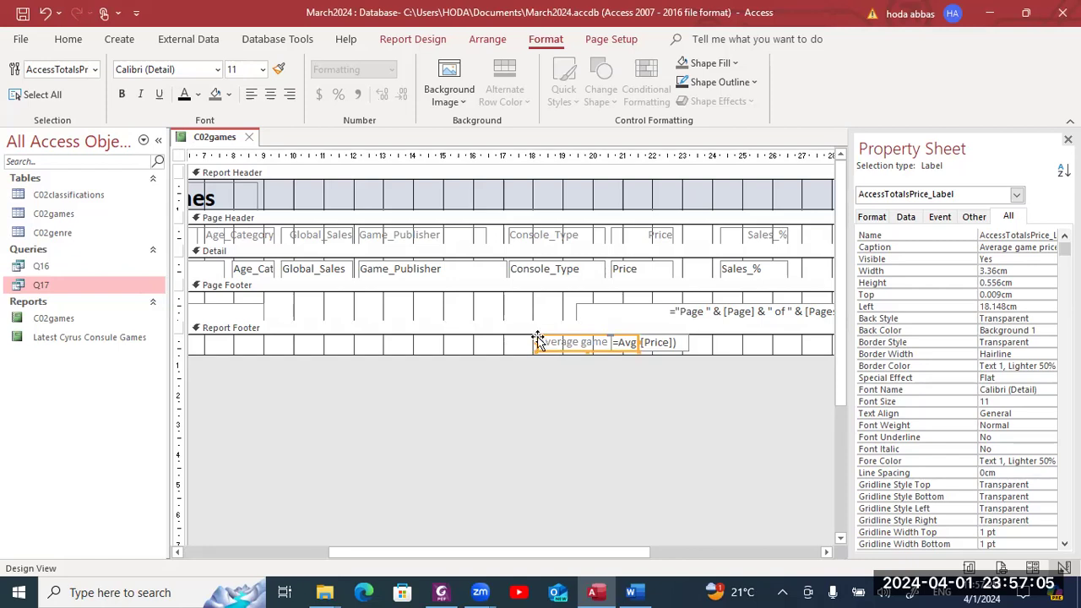
{"action": "left_click_drag", "start_coordinate": [524, 353], "coordinate": [540, 356]}
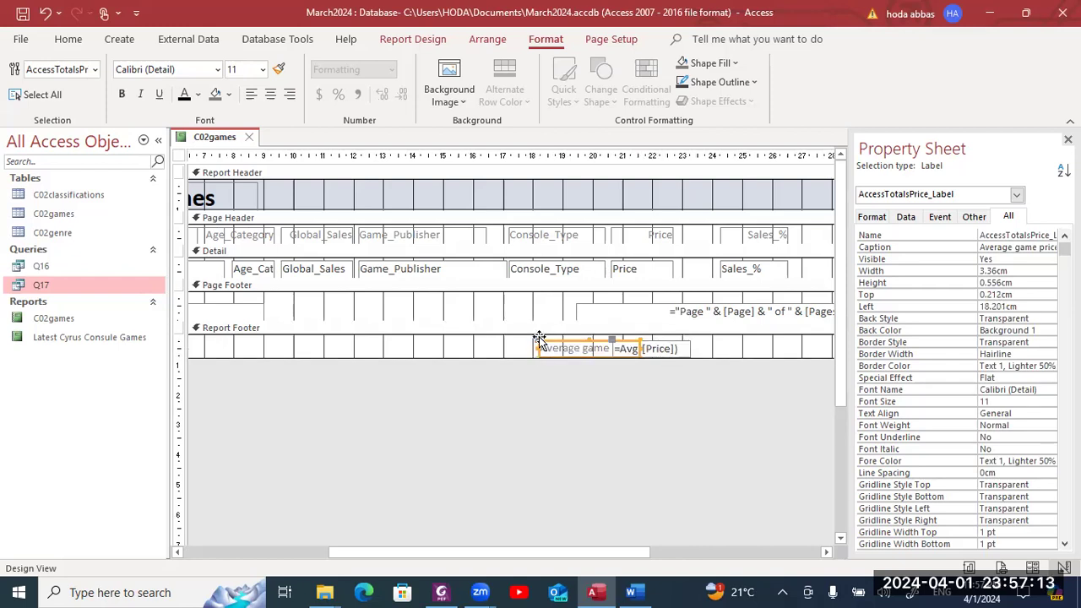
{"action": "left_click_drag", "start_coordinate": [538, 338], "coordinate": [503, 339]}
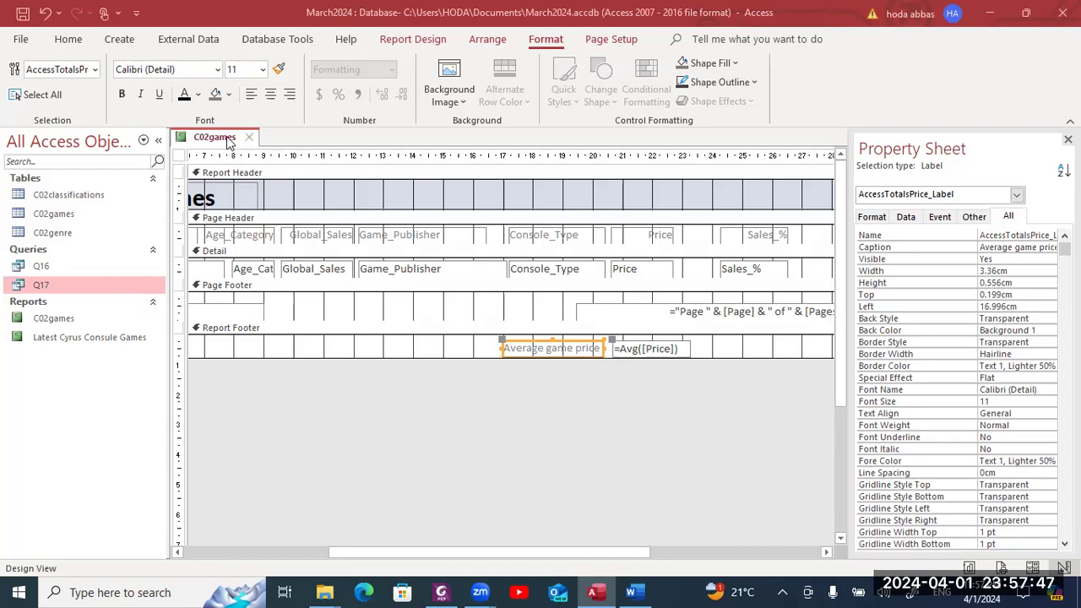
- Save the C02games report design
{"action": "right_click", "coordinate": [225, 143]}
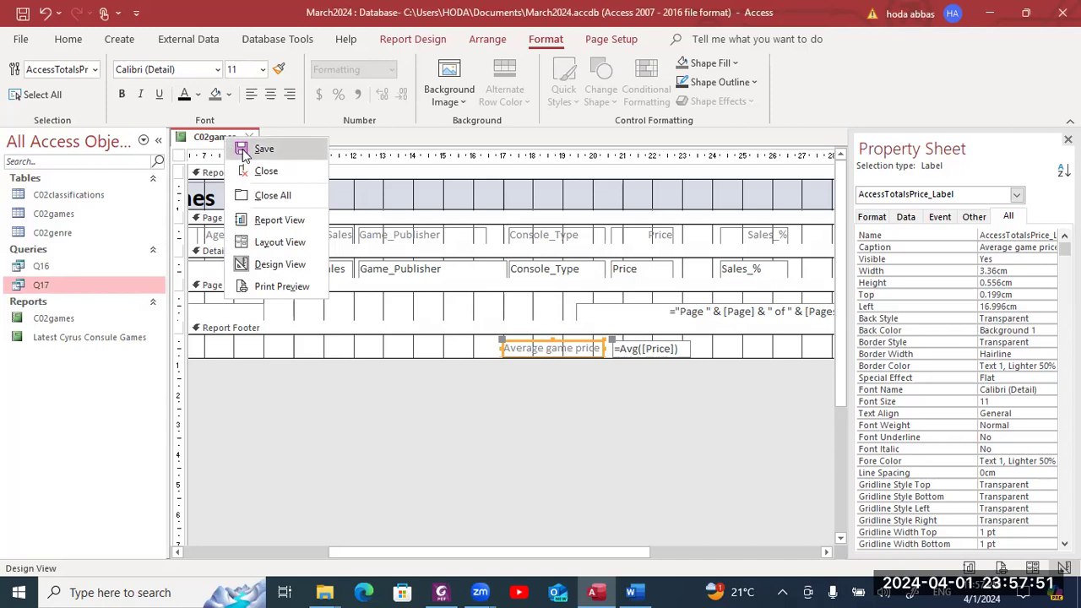
{"action": "left_click", "coordinate": [242, 147]}
{"action": "right_click", "coordinate": [217, 142]}
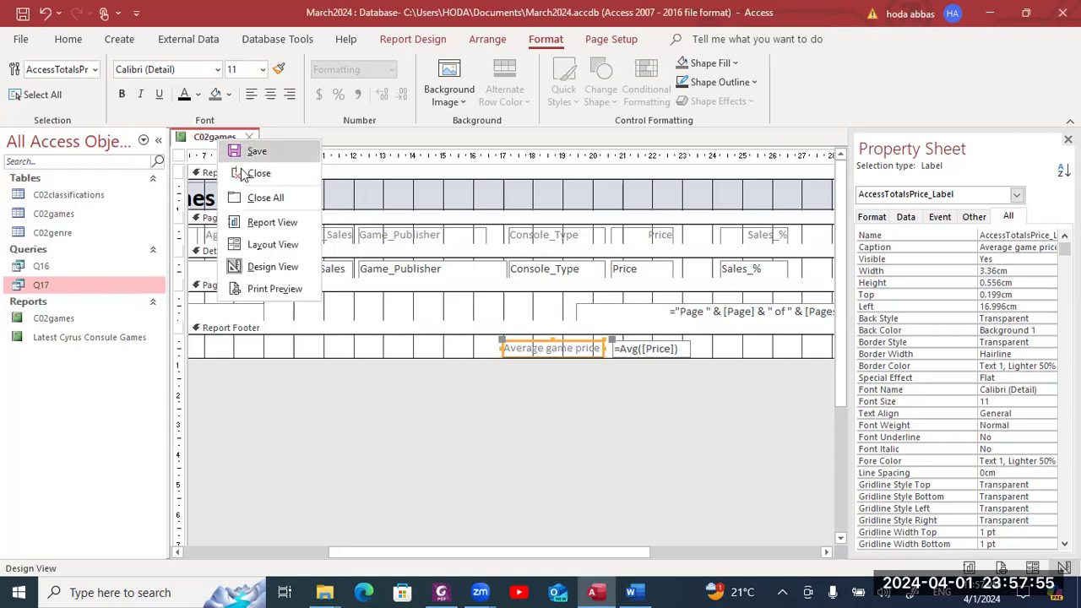
{"action": "left_click", "coordinate": [380, 183]}
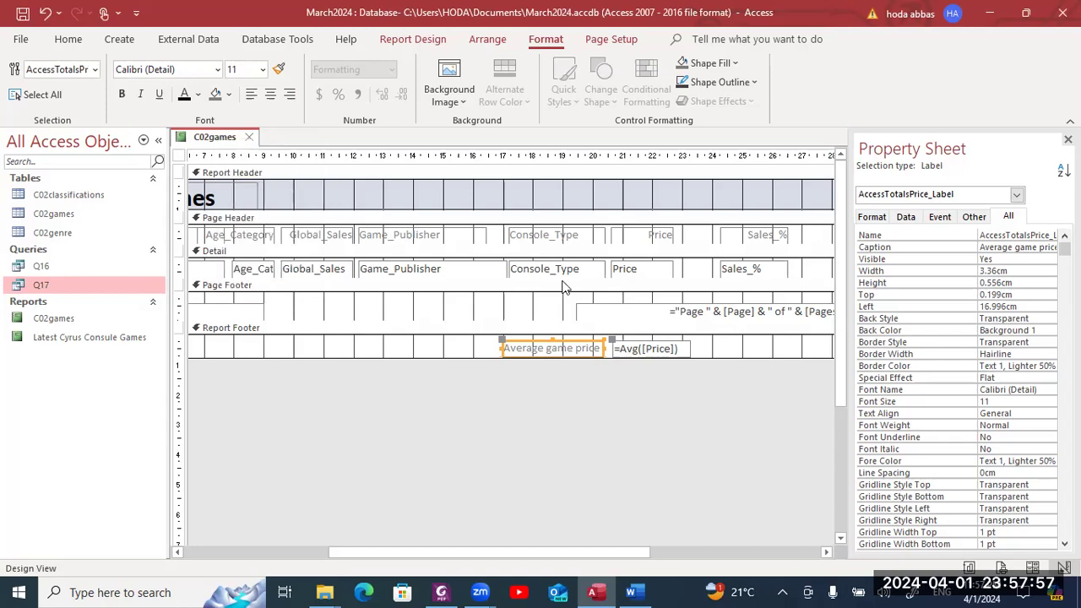
- Close the C02games report design, confirming the save, and select it in the object list
{"action": "left_click_drag", "start_coordinate": [605, 553], "coordinate": [458, 554]}
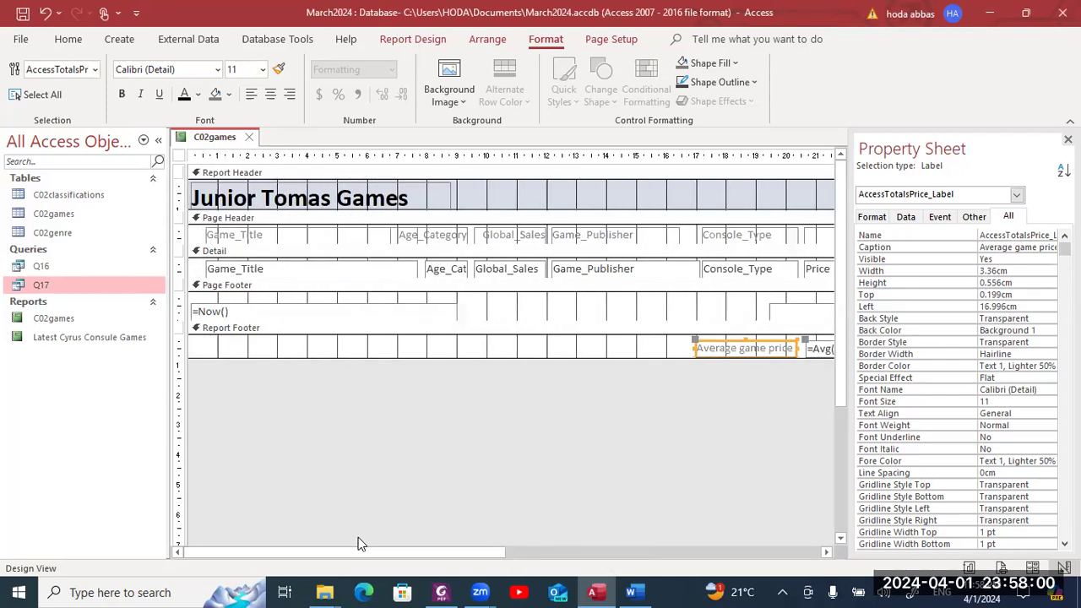
{"action": "left_click", "coordinate": [407, 198]}
{"action": "left_click_drag", "start_coordinate": [407, 197], "coordinate": [192, 207]}
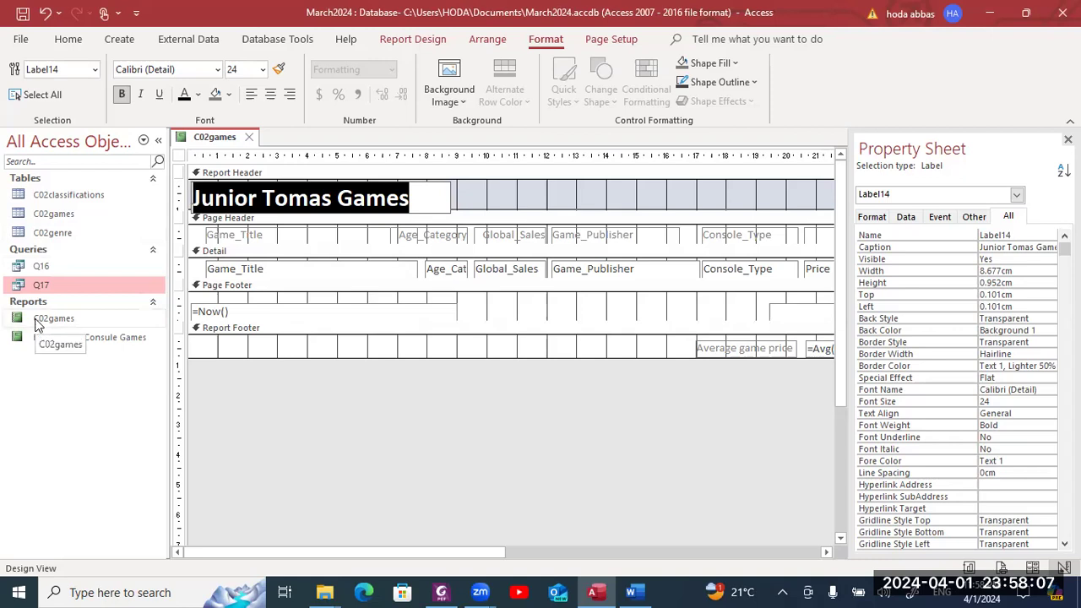
{"action": "left_click", "coordinate": [248, 137]}
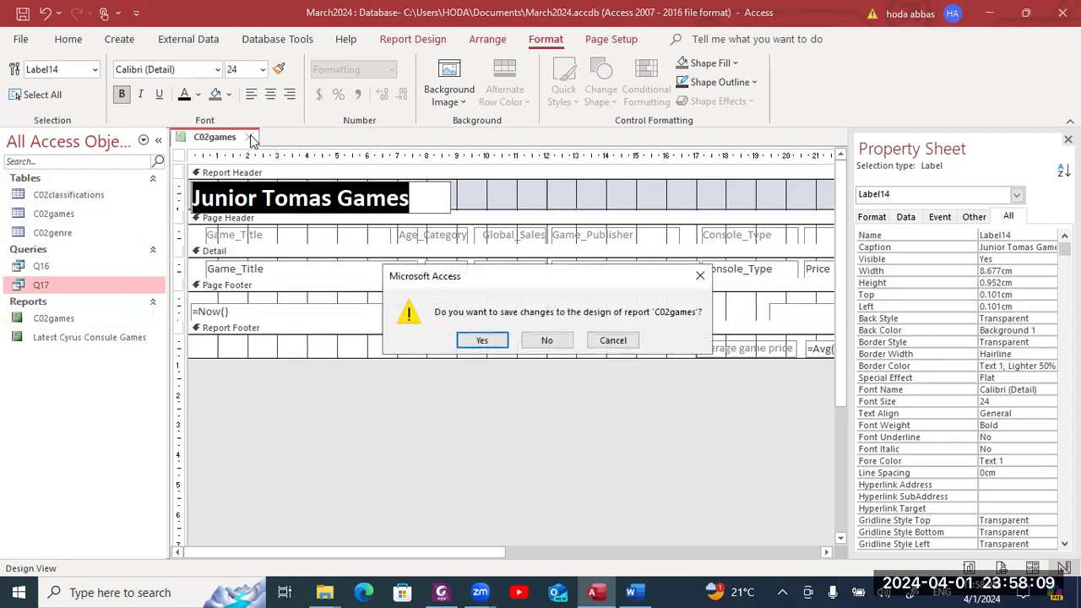
{"action": "key", "text": "Return"}
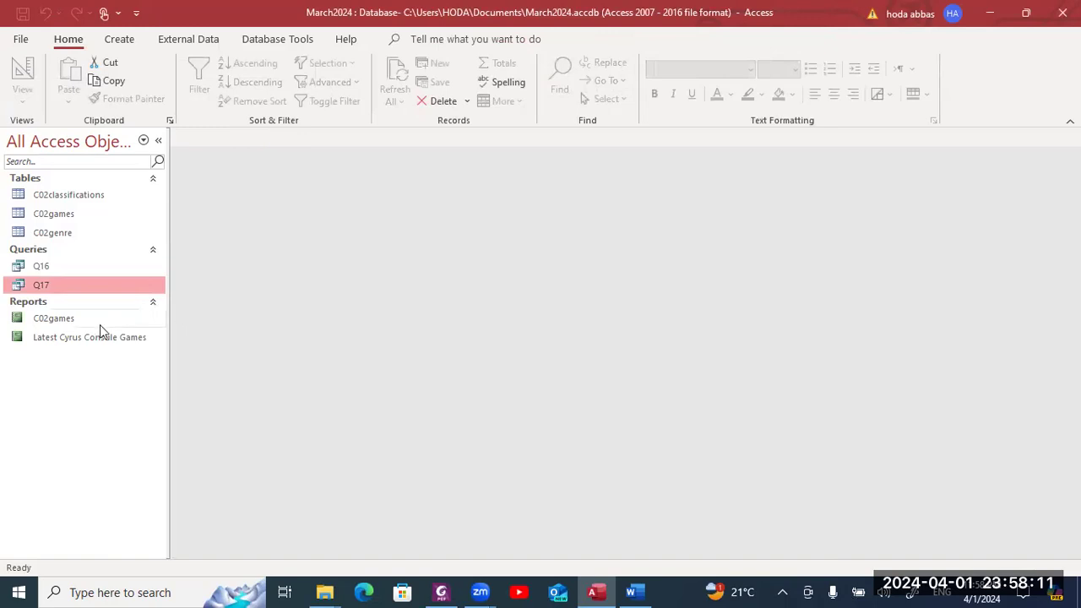
{"action": "left_click", "coordinate": [94, 324]}
- Rename the C02games report to 'Junior Tomas Games'
{"action": "right_click", "coordinate": [94, 323]}
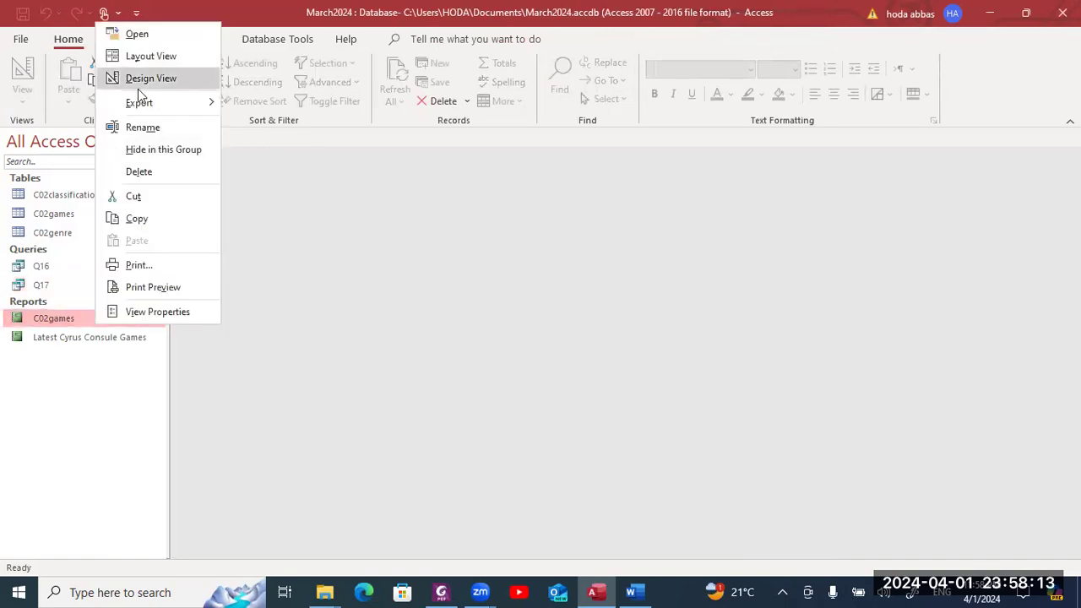
{"action": "left_click", "coordinate": [138, 127]}
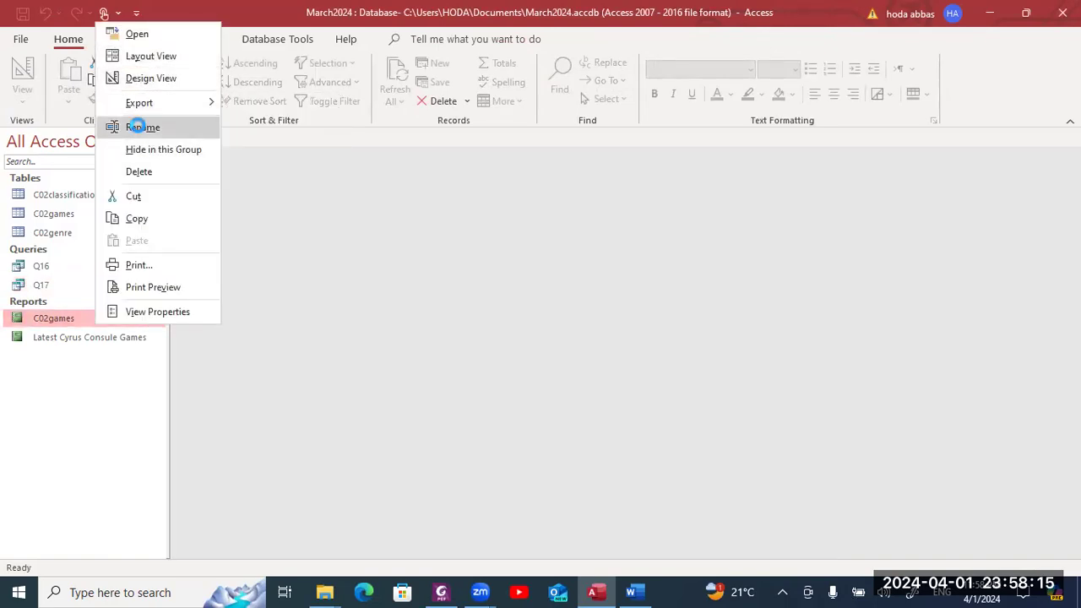
{"action": "type", "text": "Junior Tomas Games"}
{"action": "key", "text": "Return"}
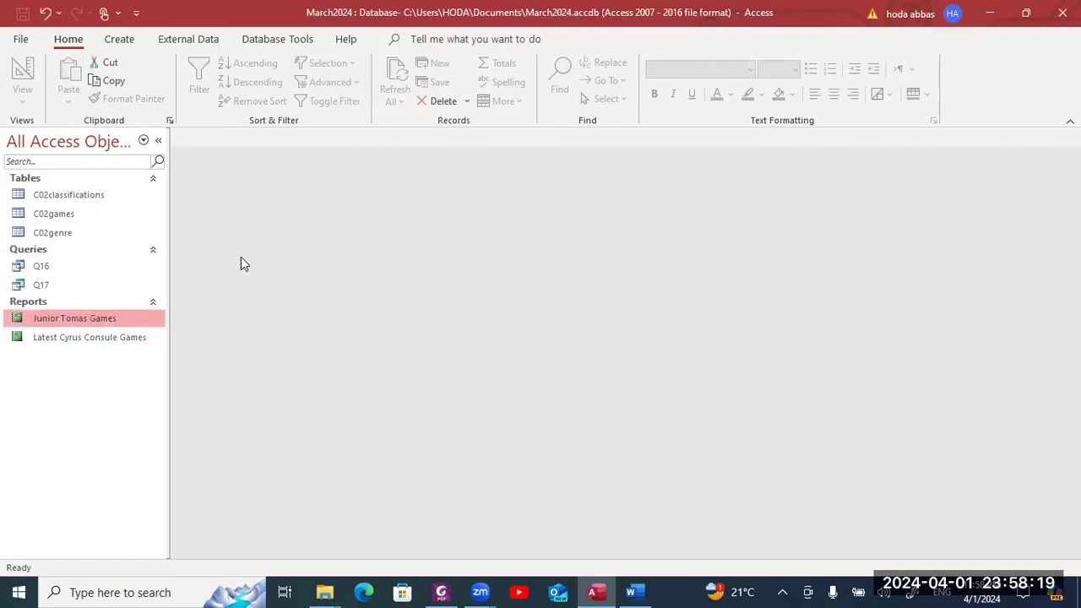
- Check the exam paper, then reopen Junior Tomas Games in Design View
{"action": "key", "text": "alt+Tab"}
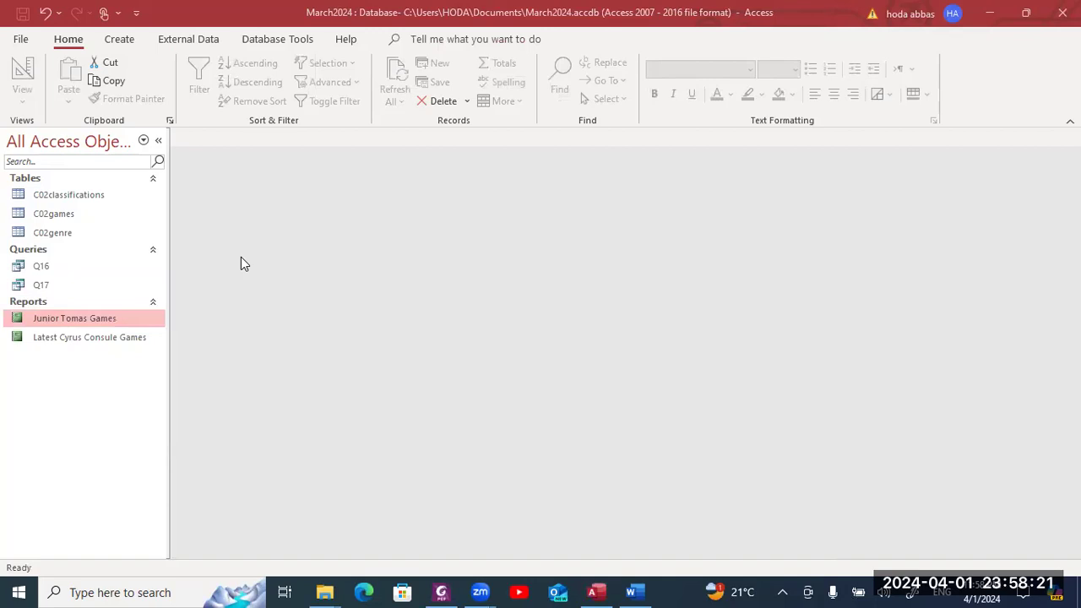
{"action": "key", "text": "alt+Tab"}
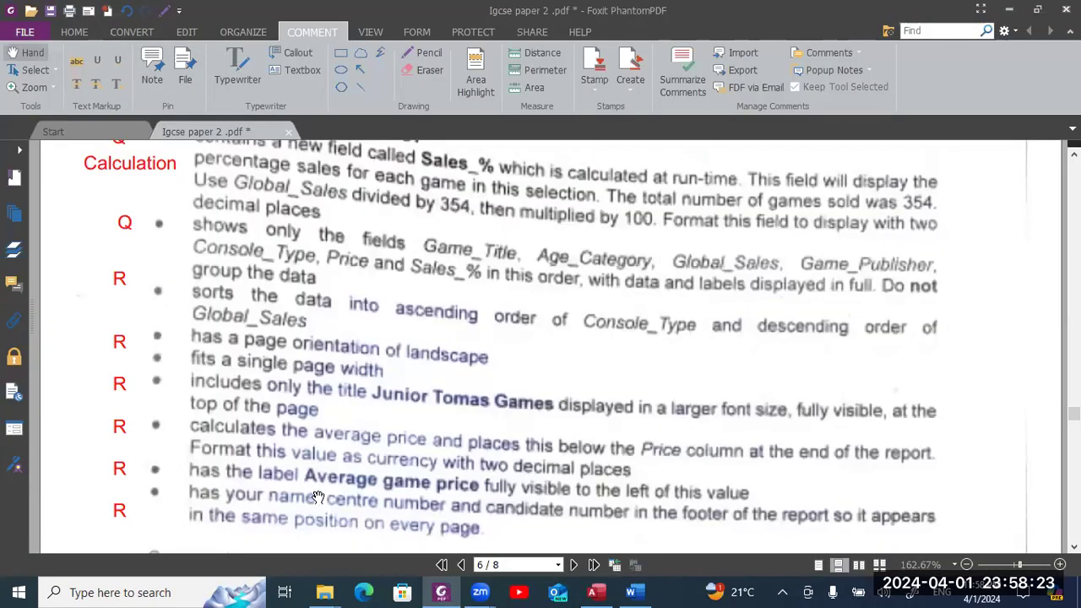
{"action": "key", "text": "alt+Tab"}
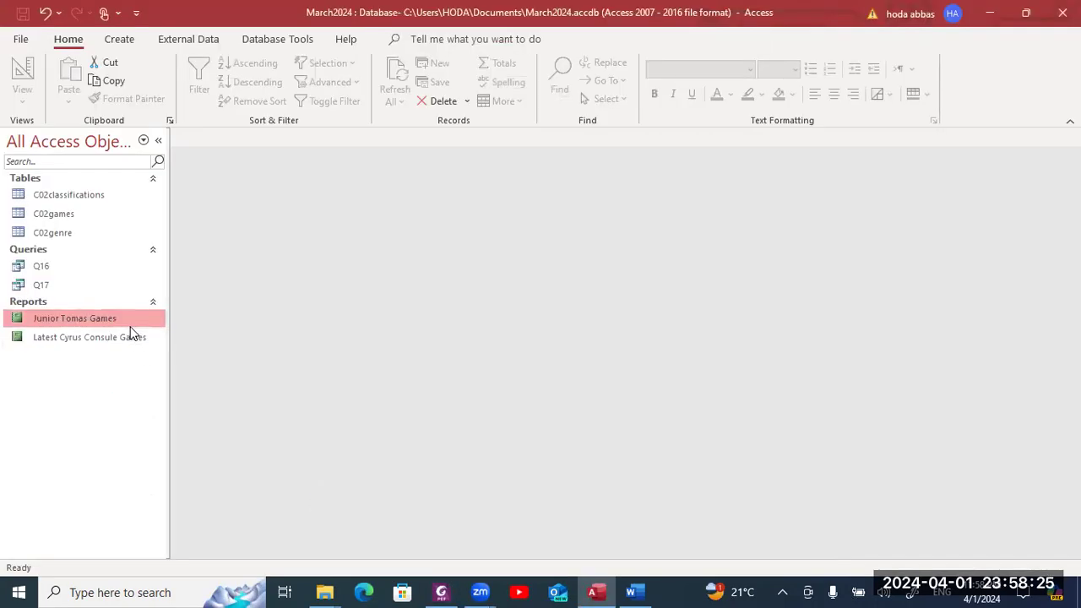
{"action": "right_click", "coordinate": [126, 317]}
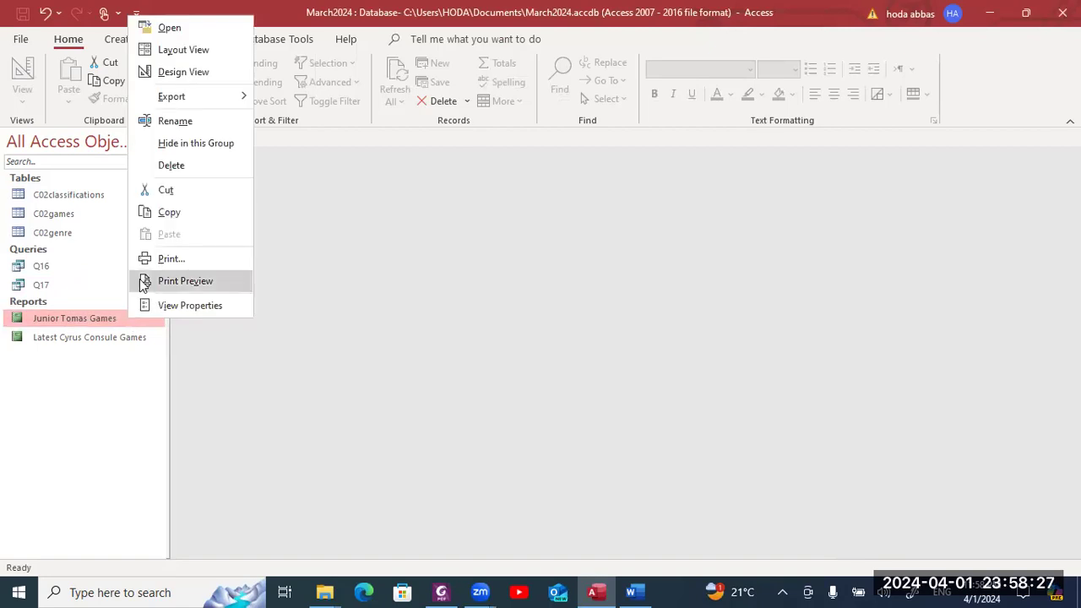
{"action": "left_click", "coordinate": [172, 75]}
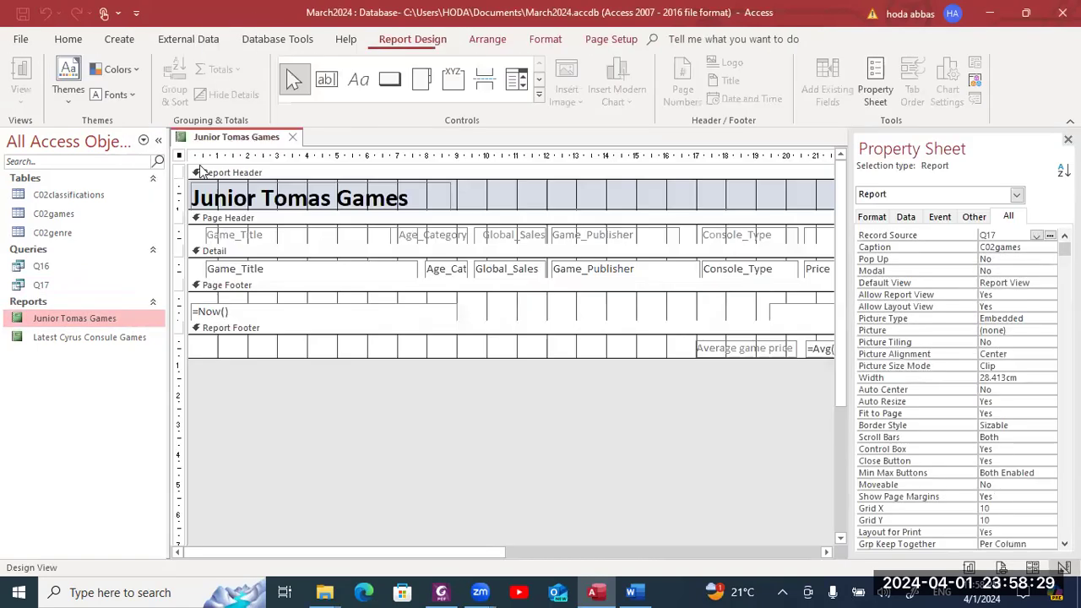
- Delete the =Now() date box from the report's page footer
{"action": "left_click", "coordinate": [302, 311]}
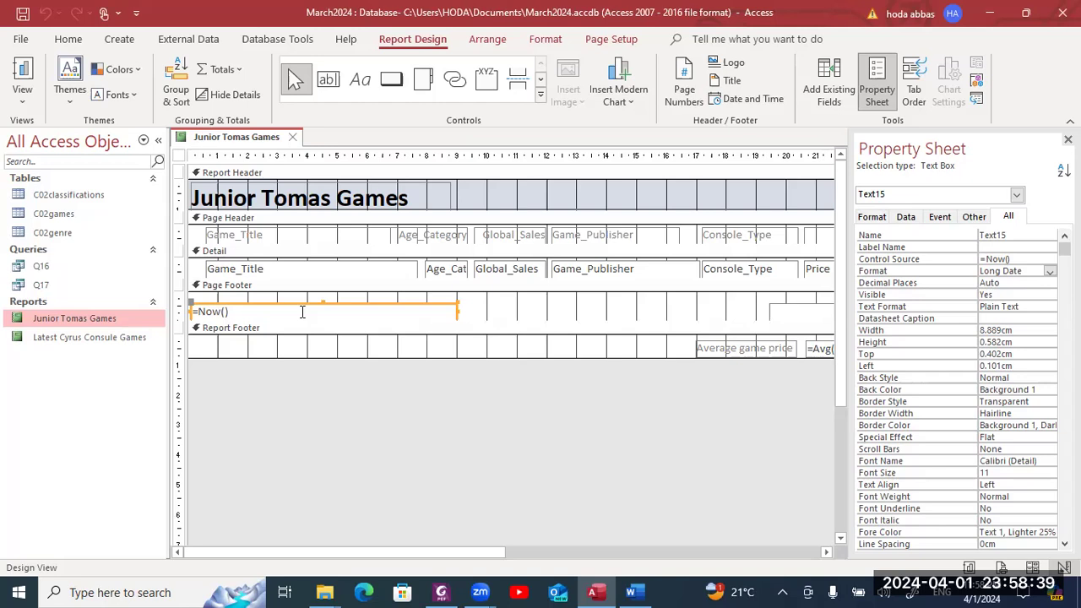
{"action": "key", "text": "Delete"}
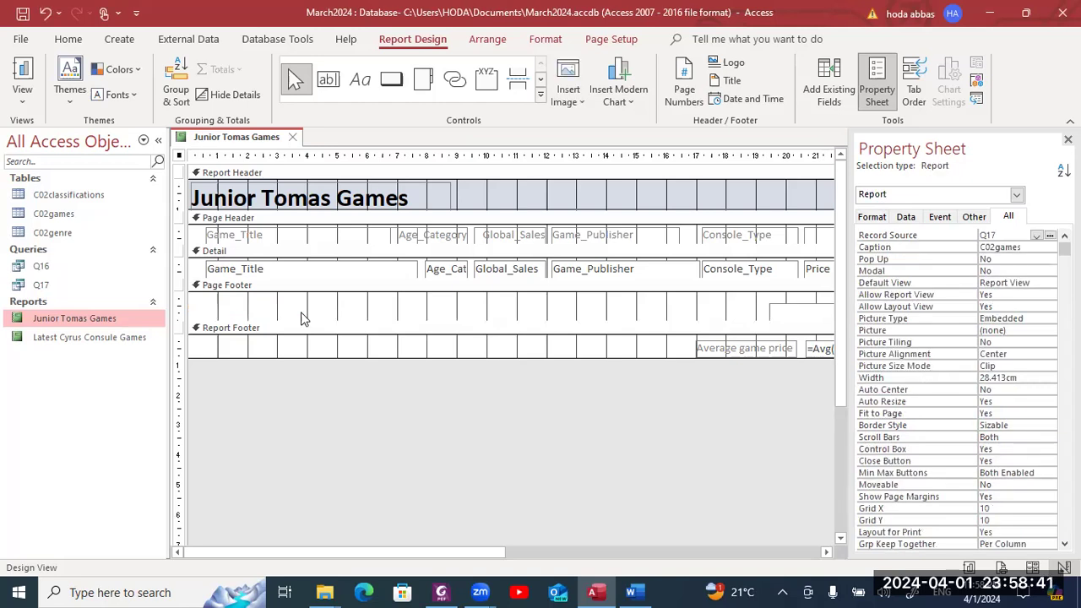
- Abandon a first footer label attempt, removing its empty label while keeping the =Now() box deleted
{"action": "left_click", "coordinate": [356, 88]}
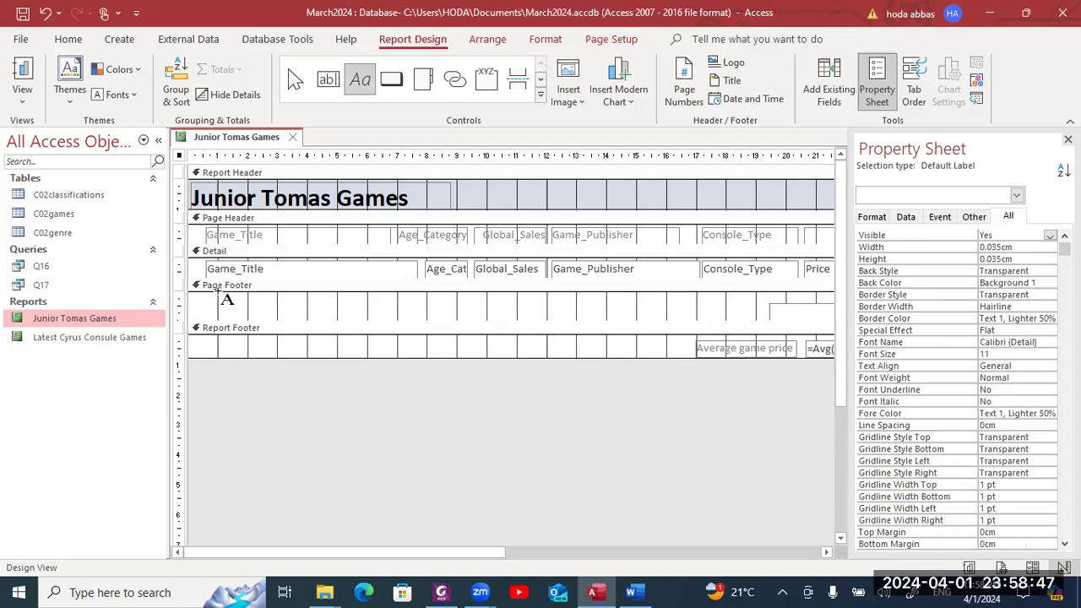
{"action": "left_click_drag", "start_coordinate": [204, 297], "coordinate": [439, 321]}
{"action": "key", "text": "Escape"}
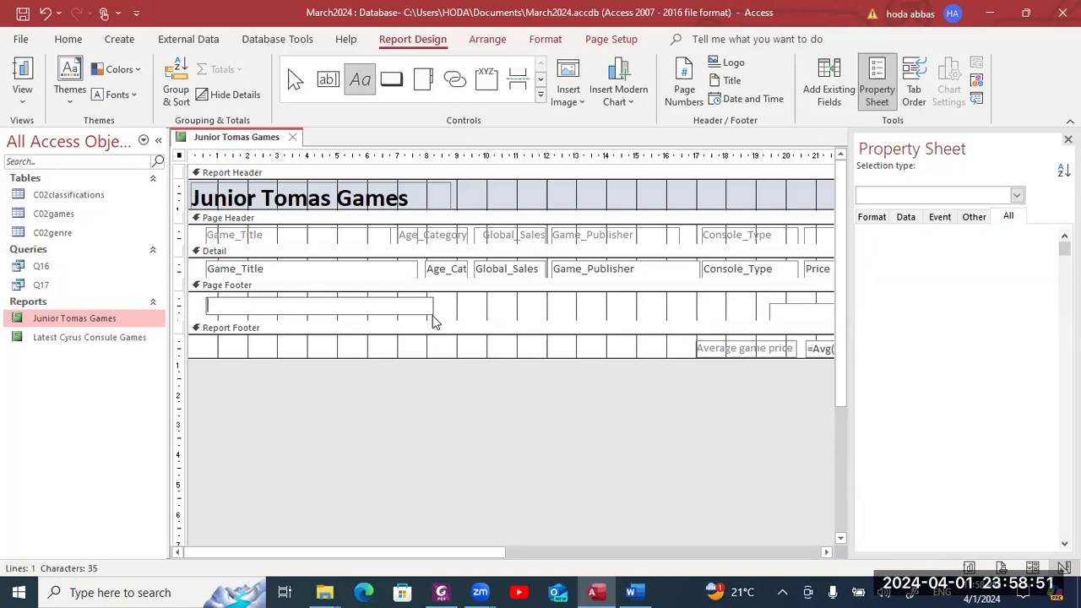
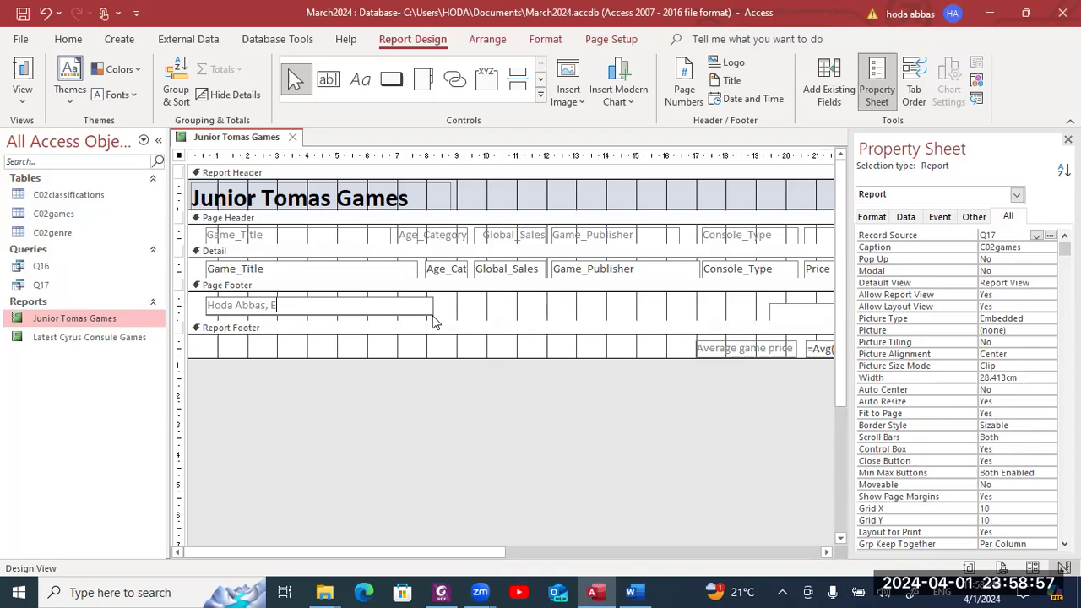
{"action": "key", "text": "Escape"}
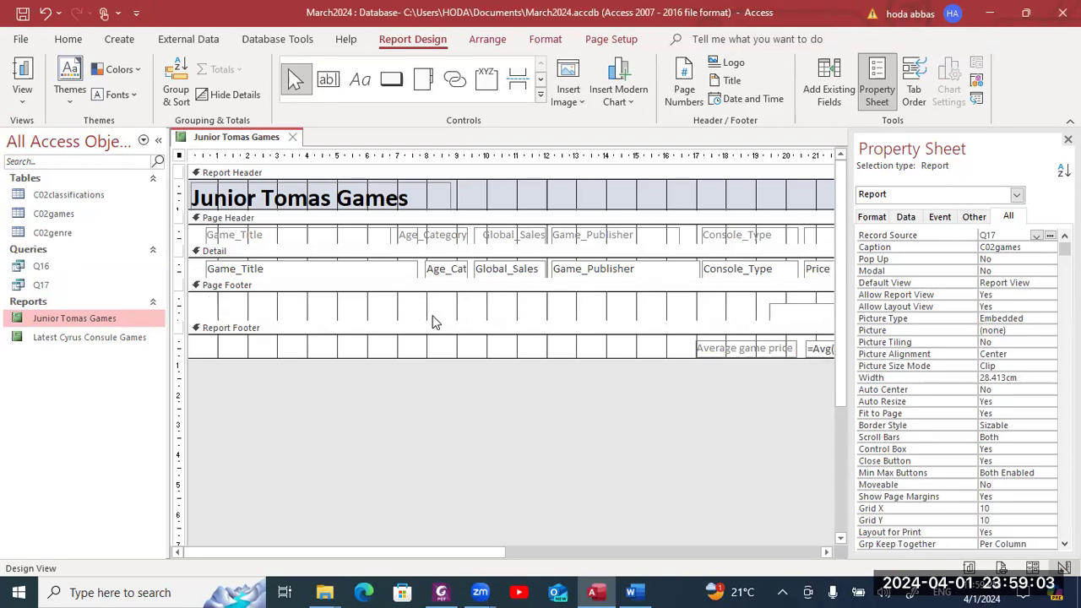
{"action": "key", "text": "ctrl+z"}
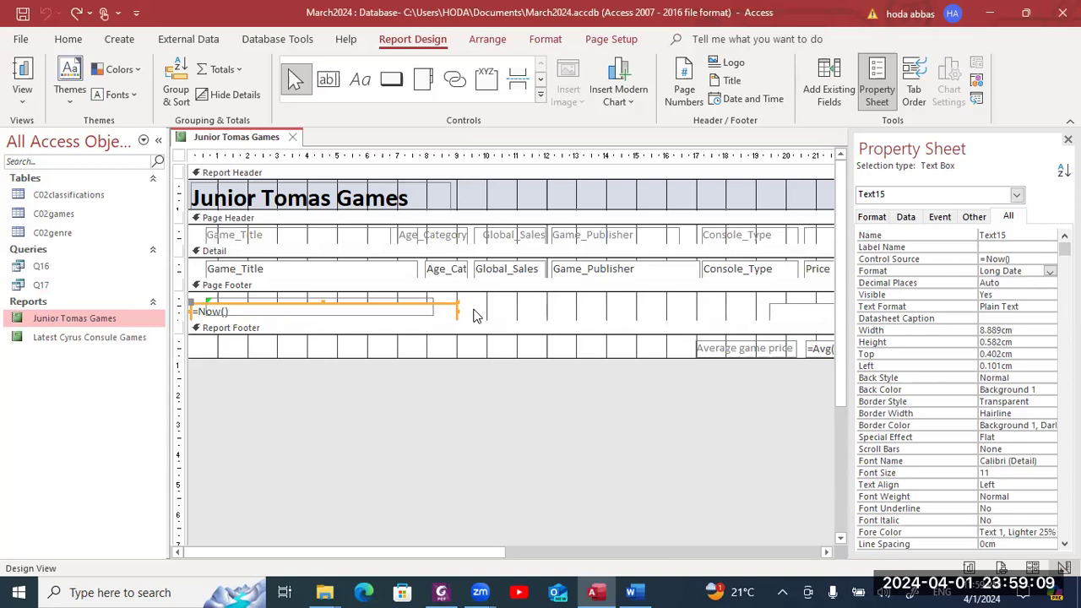
{"action": "key", "text": "Delete"}
{"action": "left_click", "coordinate": [398, 312]}
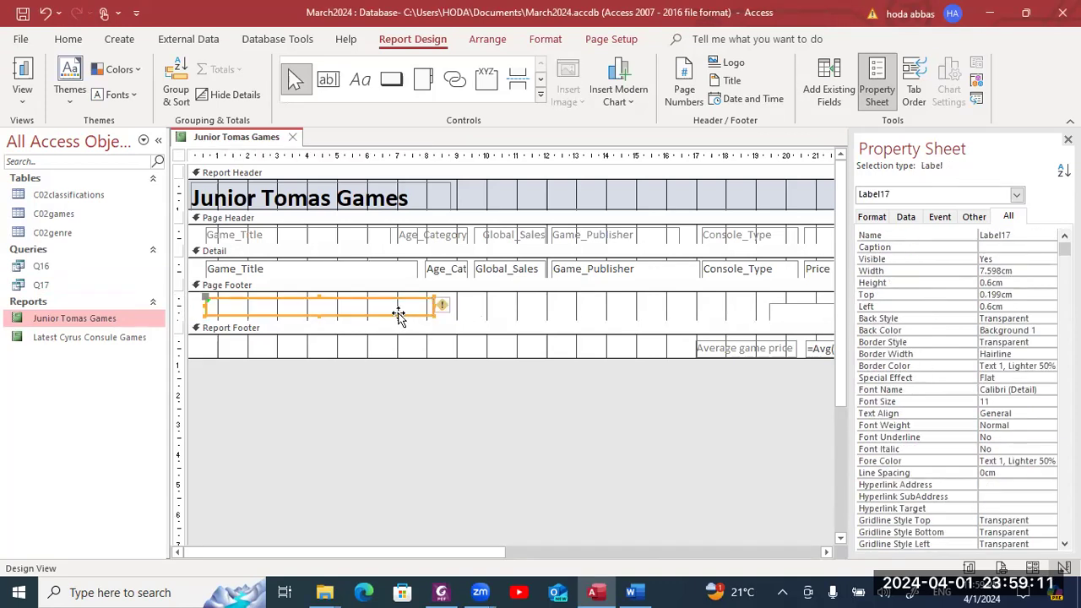
{"action": "key", "text": "Delete"}
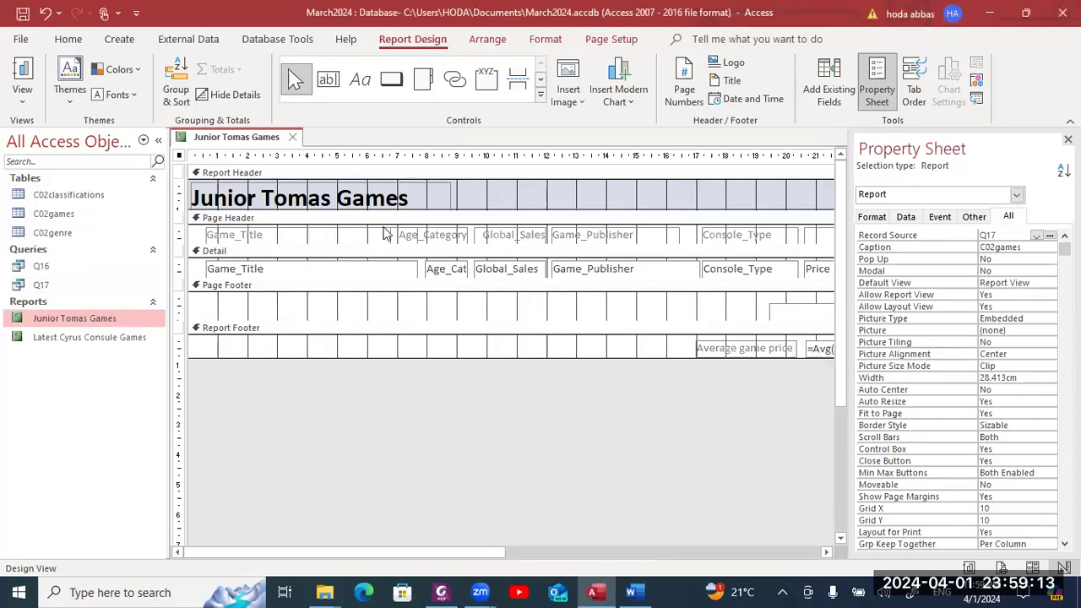
- Discard a second unfinished footer label and an accidentally drawn command button
{"action": "left_click", "coordinate": [360, 80]}
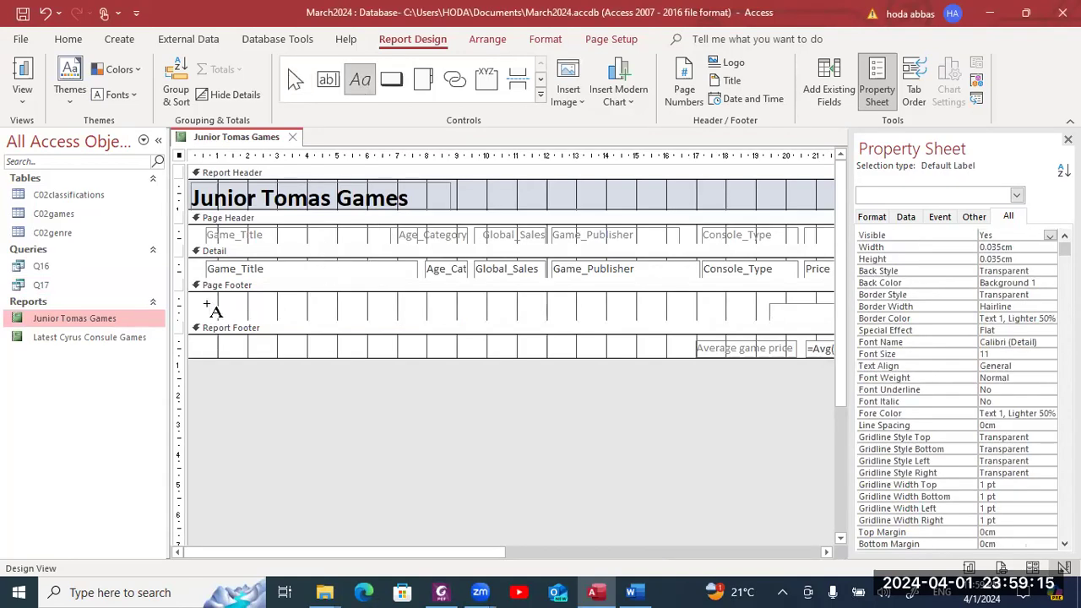
{"action": "left_click_drag", "start_coordinate": [206, 297], "coordinate": [455, 313]}
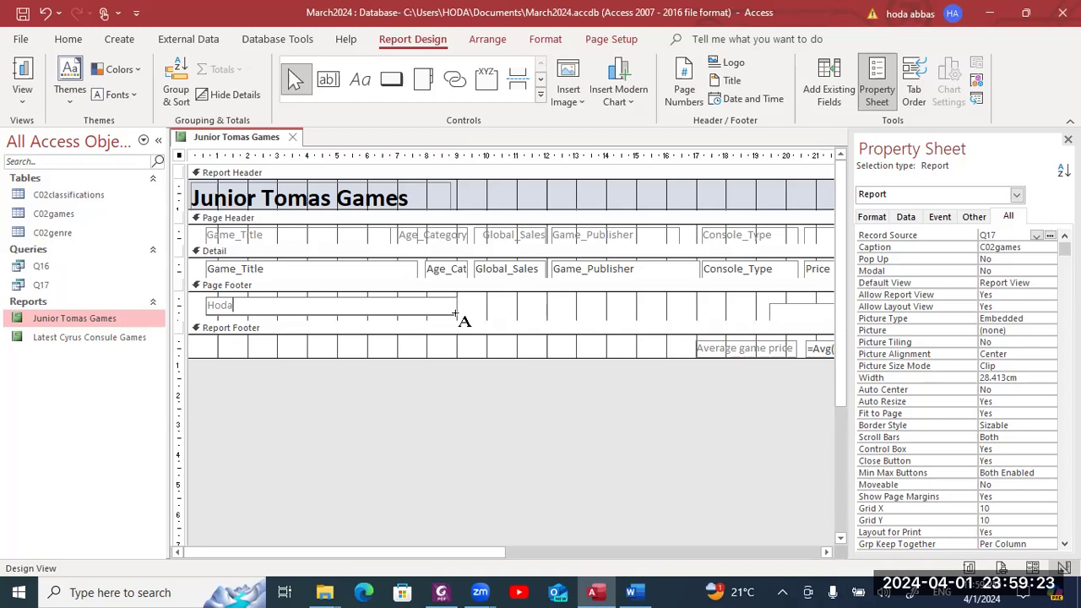
{"action": "type", "text": "1234"}
{"action": "key", "text": "Escape"}
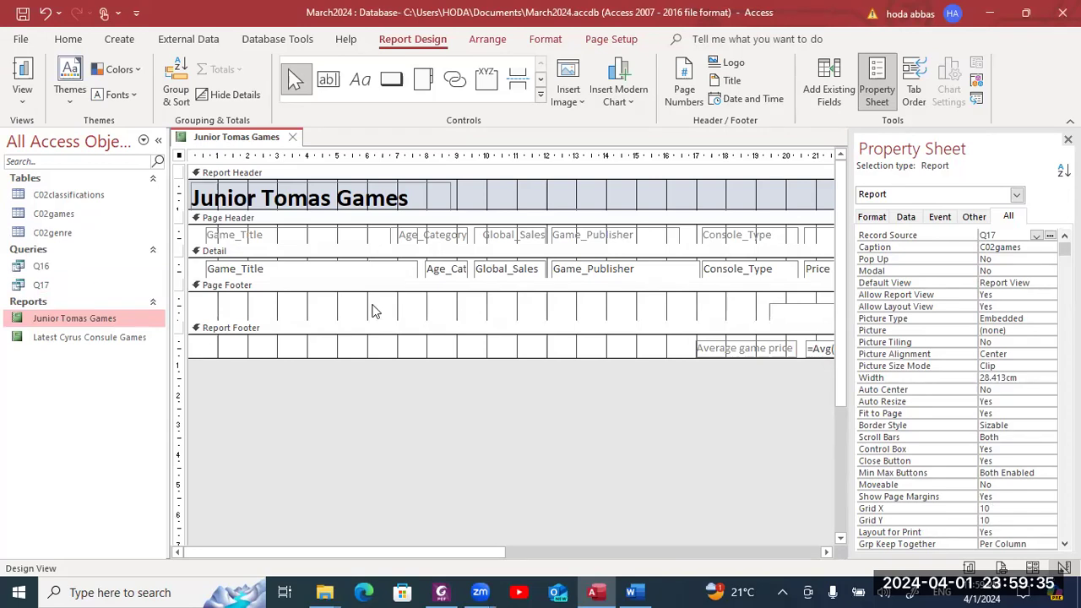
{"action": "left_click", "coordinate": [387, 93]}
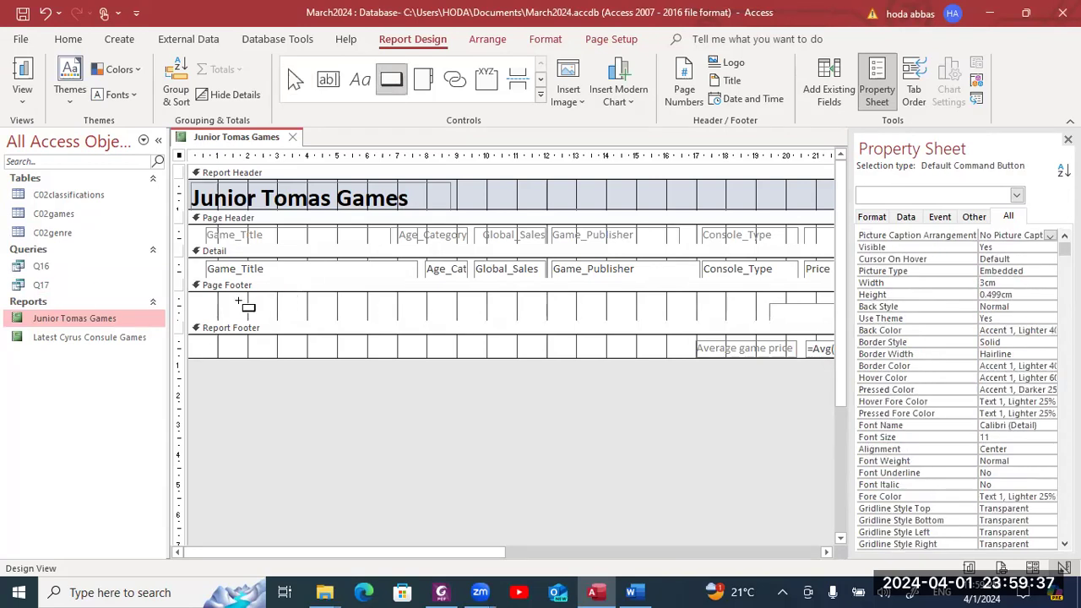
{"action": "left_click_drag", "start_coordinate": [205, 297], "coordinate": [430, 319]}
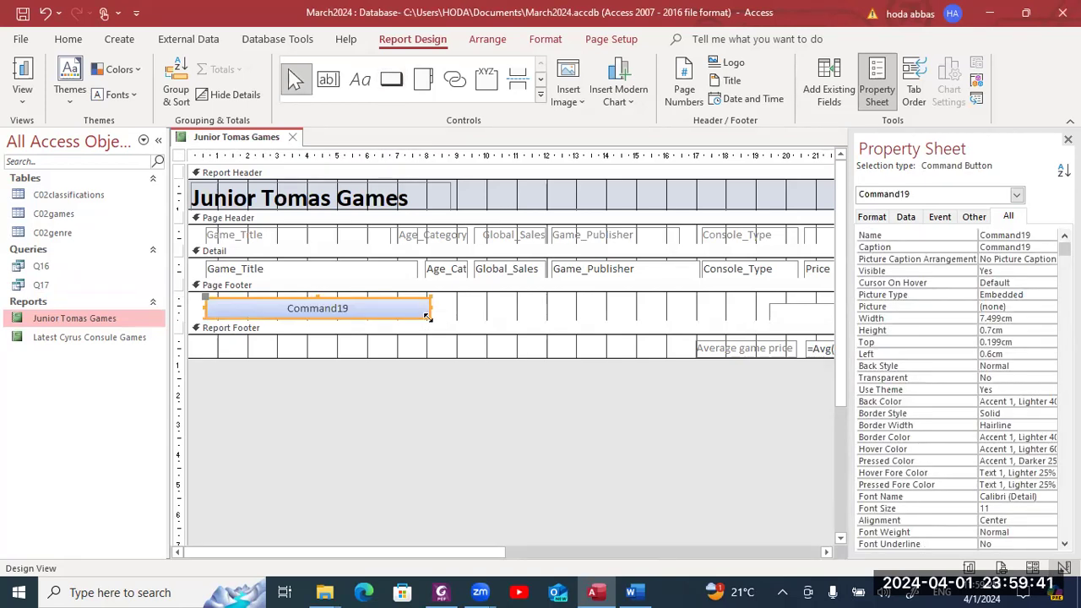
{"action": "key", "text": "ctrl+z"}
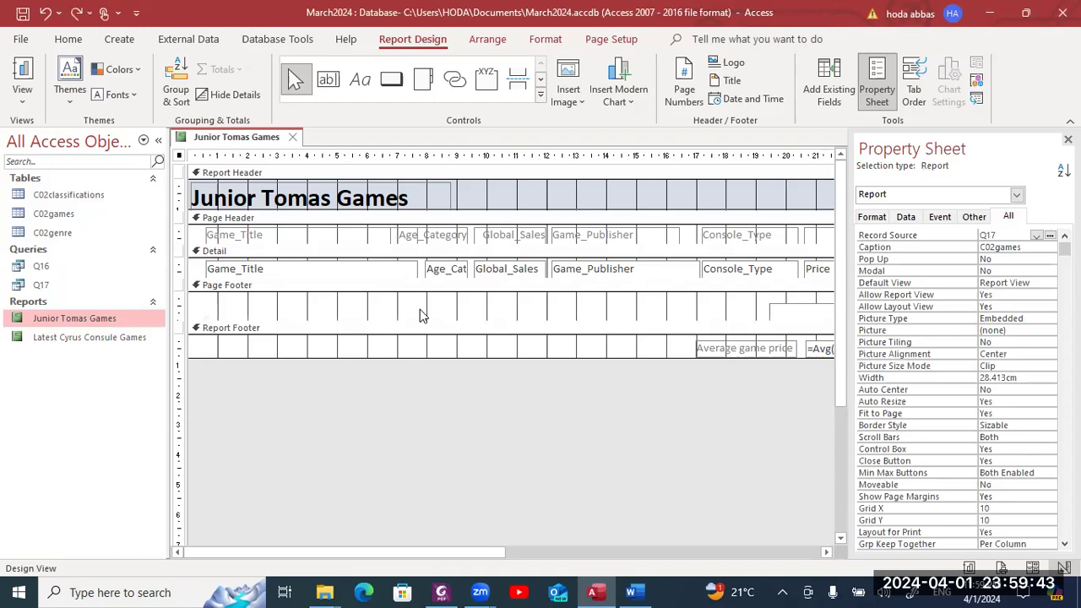
- Draw a page-footer label holding the candidate's name, centre number and candidate number
{"action": "left_click", "coordinate": [360, 79]}
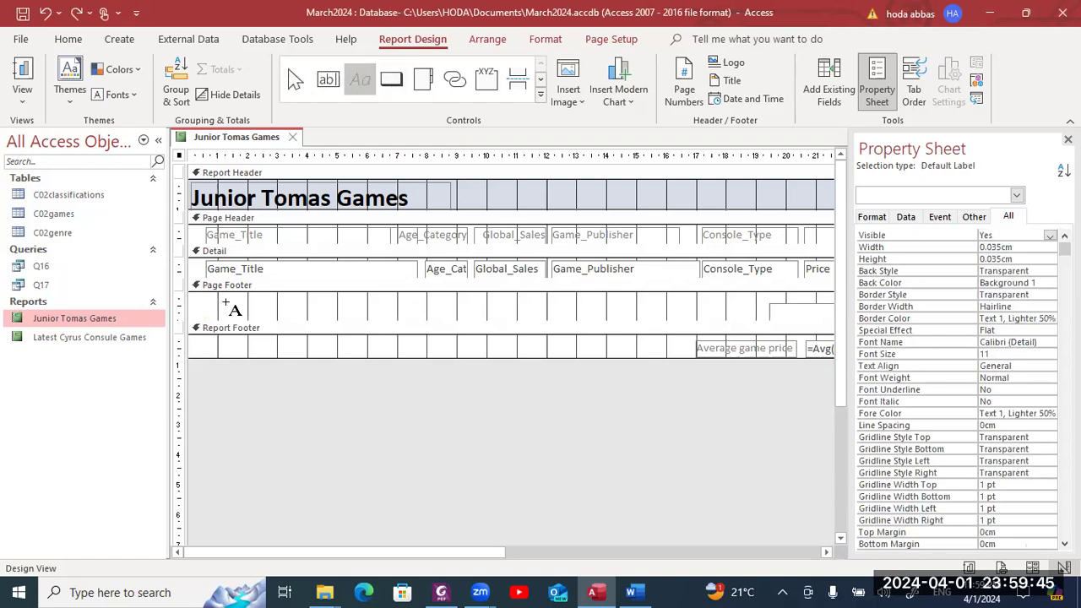
{"action": "left_click_drag", "start_coordinate": [214, 299], "coordinate": [429, 313]}
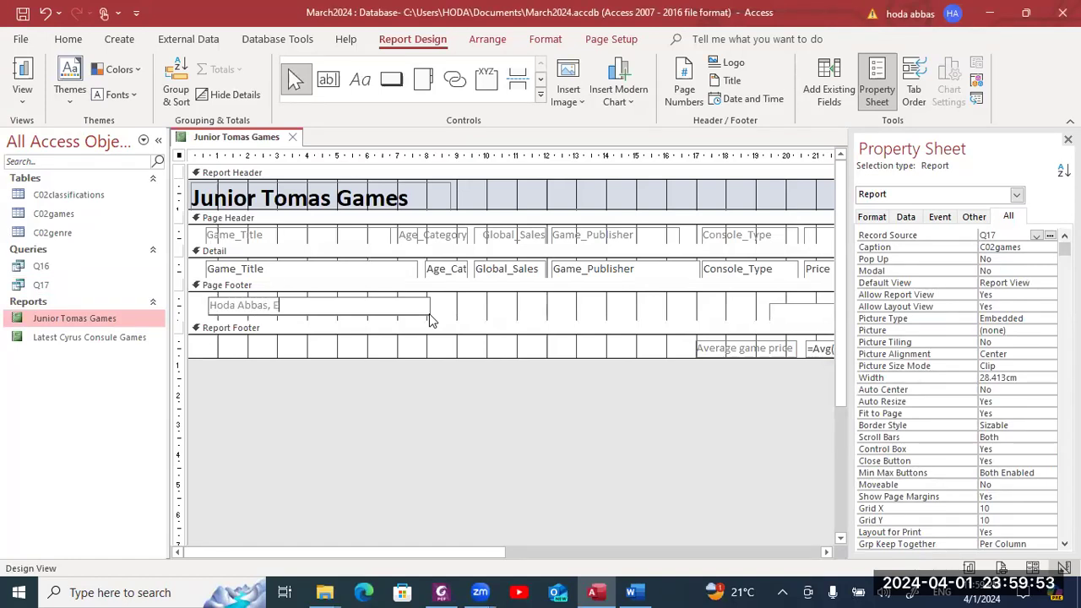
{"action": "type", "text": "G11"}
{"action": "type", "text": "1,"}
{"action": "type", "text": "1"}
{"action": "type", "text": " 123"}
{"action": "left_click", "coordinate": [463, 318]}
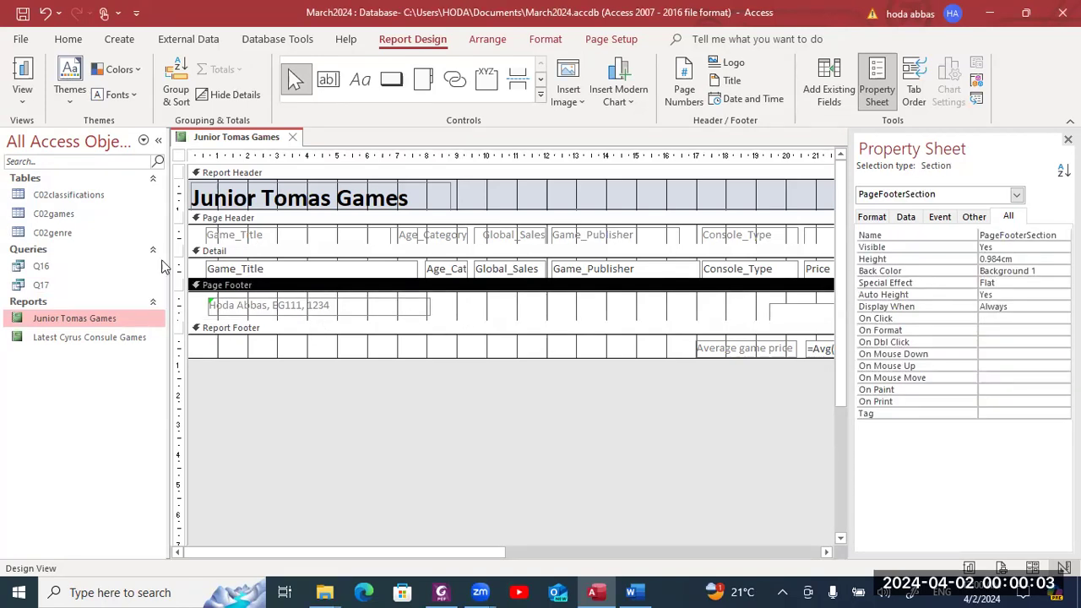
- Open the Junior Tomas Games report in Print Preview and scroll through page 1
{"action": "left_click", "coordinate": [130, 322]}
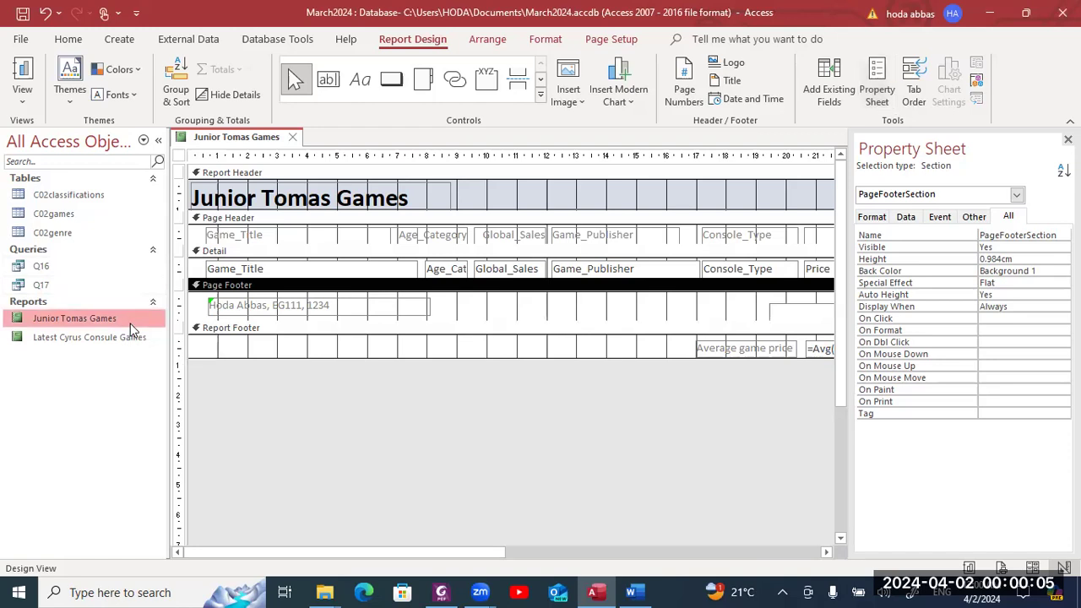
{"action": "right_click", "coordinate": [130, 323]}
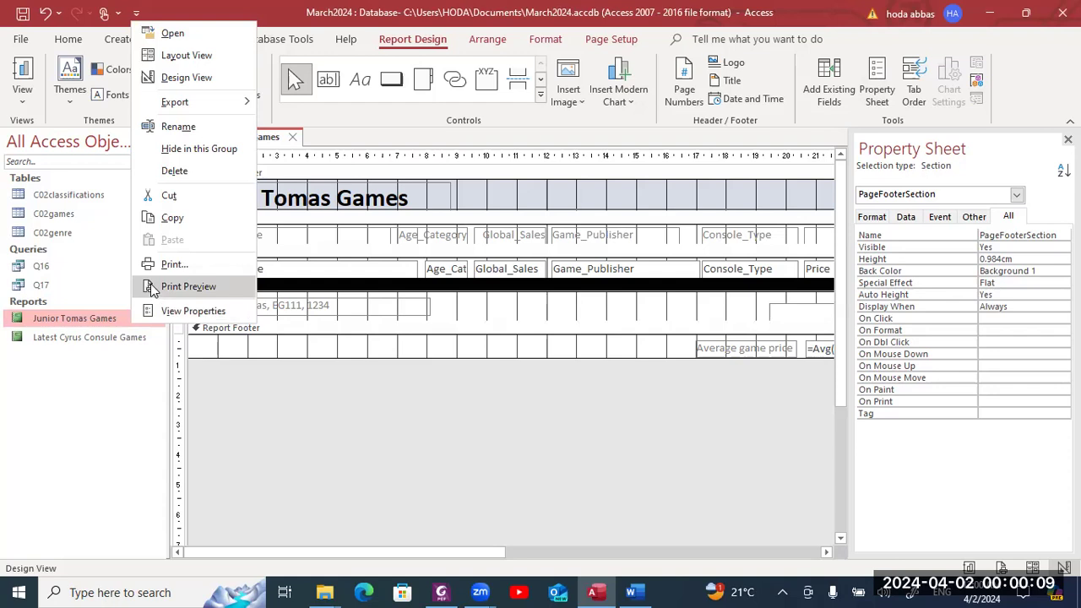
{"action": "left_click", "coordinate": [182, 287]}
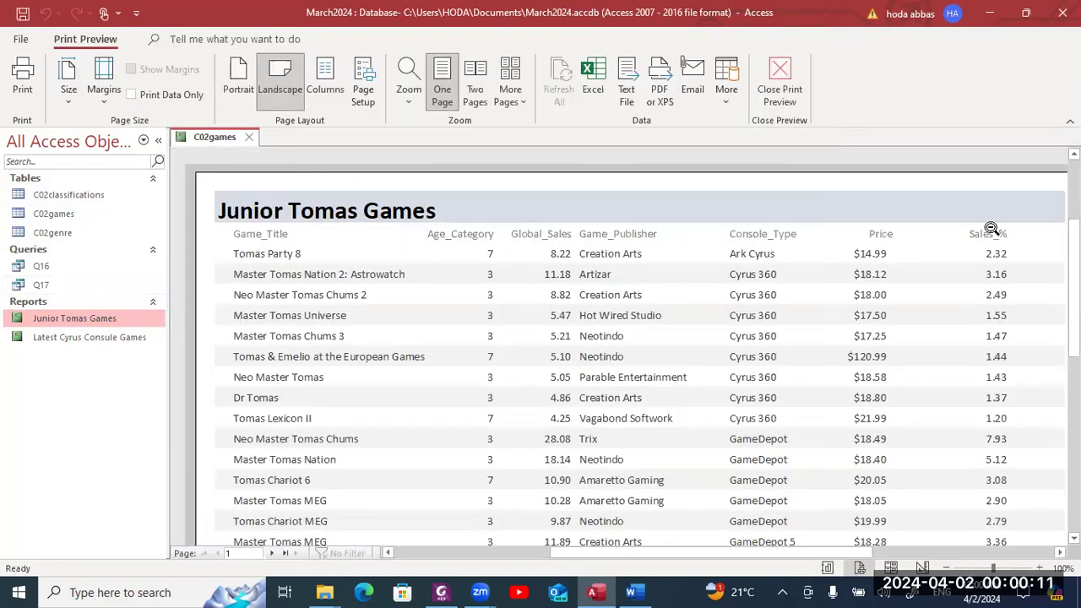
{"action": "scroll", "coordinate": [625, 346], "scroll_direction": "down", "scroll_amount": 10}
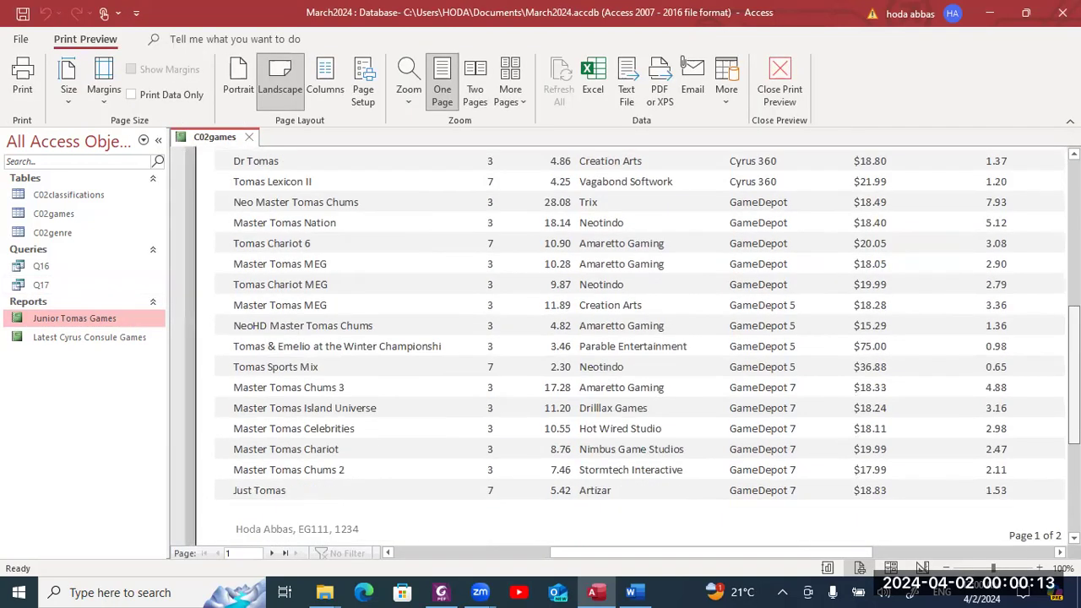
{"action": "scroll", "coordinate": [625, 346], "scroll_direction": "up", "scroll_amount": 2}
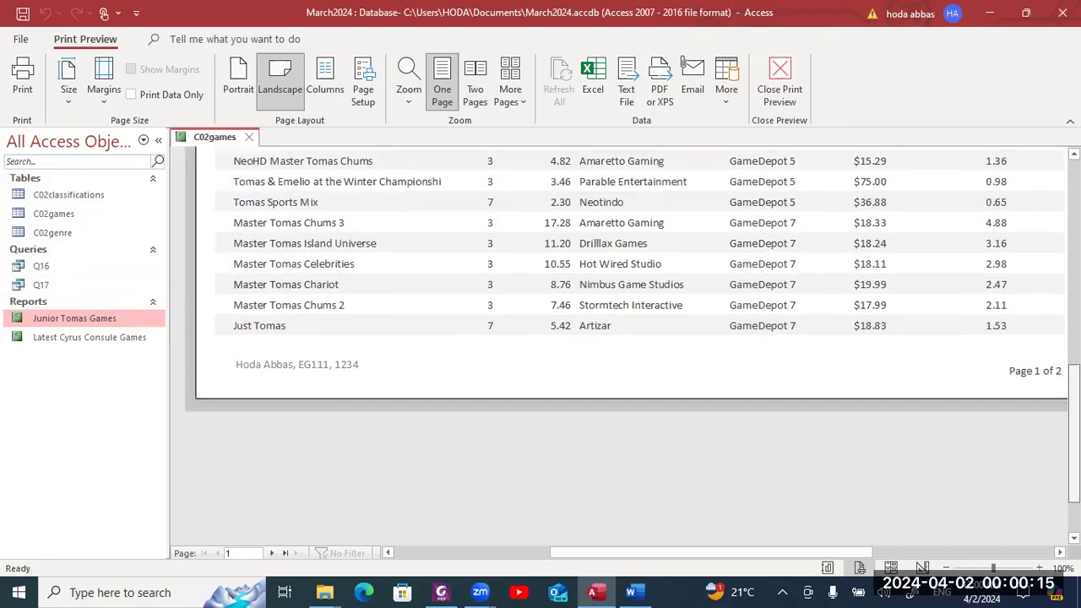
- View page 2 of the preview to check the $28.93 Average game price
{"action": "left_click", "coordinate": [271, 554]}
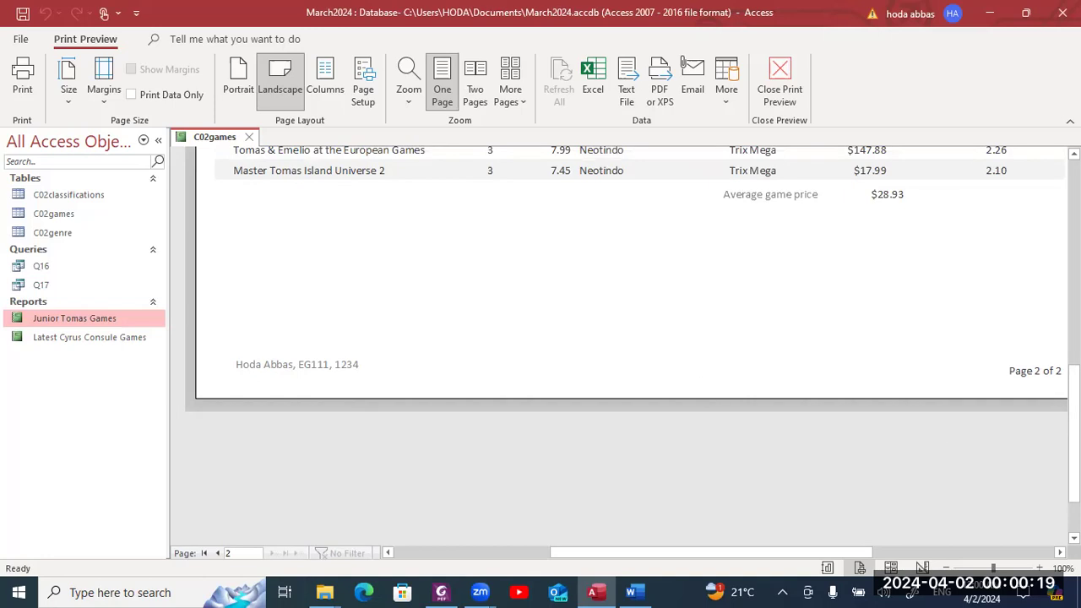
{"action": "scroll", "coordinate": [1074, 435], "scroll_direction": "up", "scroll_amount": 1}
{"action": "scroll", "coordinate": [1054, 350], "scroll_direction": "up", "scroll_amount": 7}
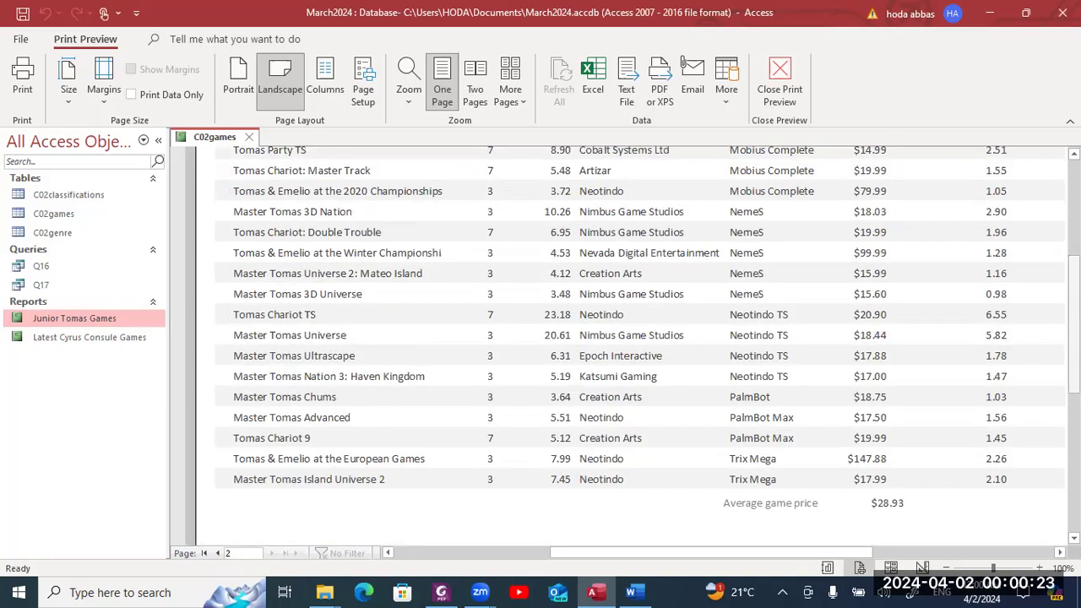
{"action": "scroll", "coordinate": [1073, 338], "scroll_direction": "up", "scroll_amount": 1}
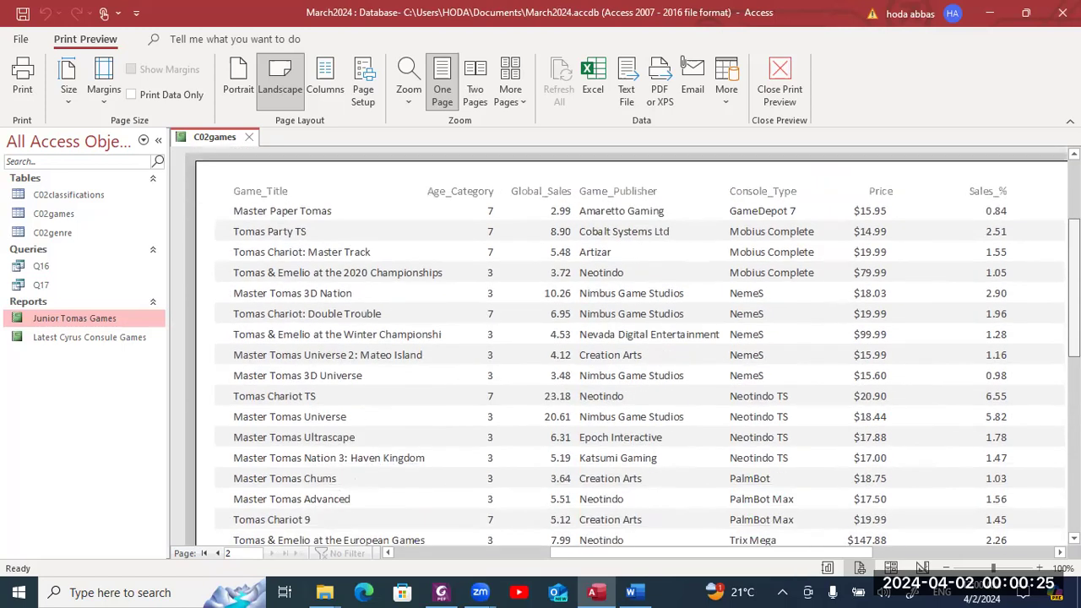
{"action": "scroll", "coordinate": [1074, 338], "scroll_direction": "down", "scroll_amount": 3}
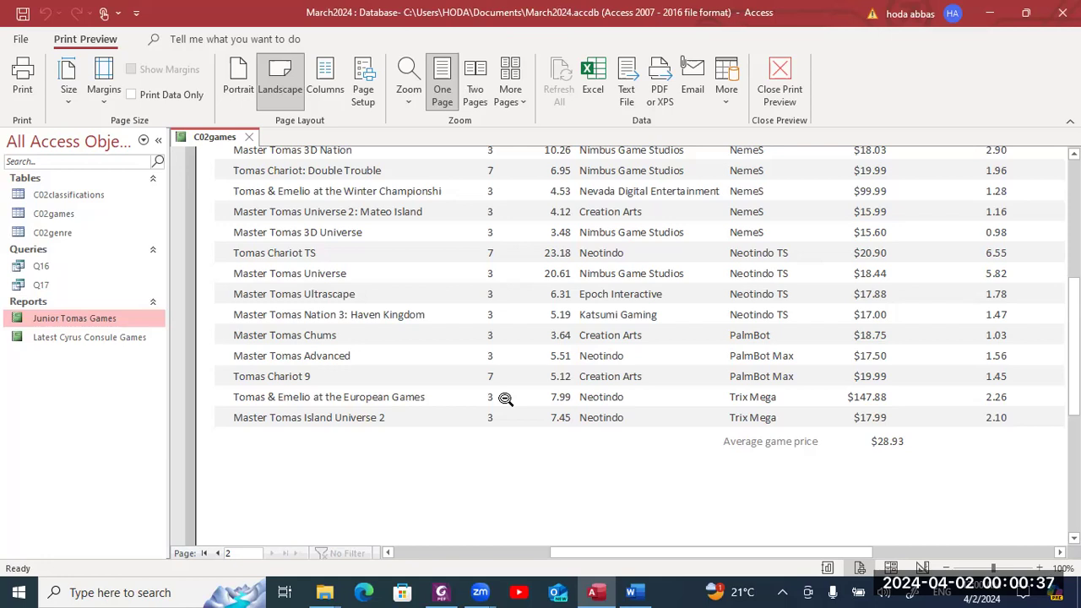
{"action": "right_click", "coordinate": [126, 317]}
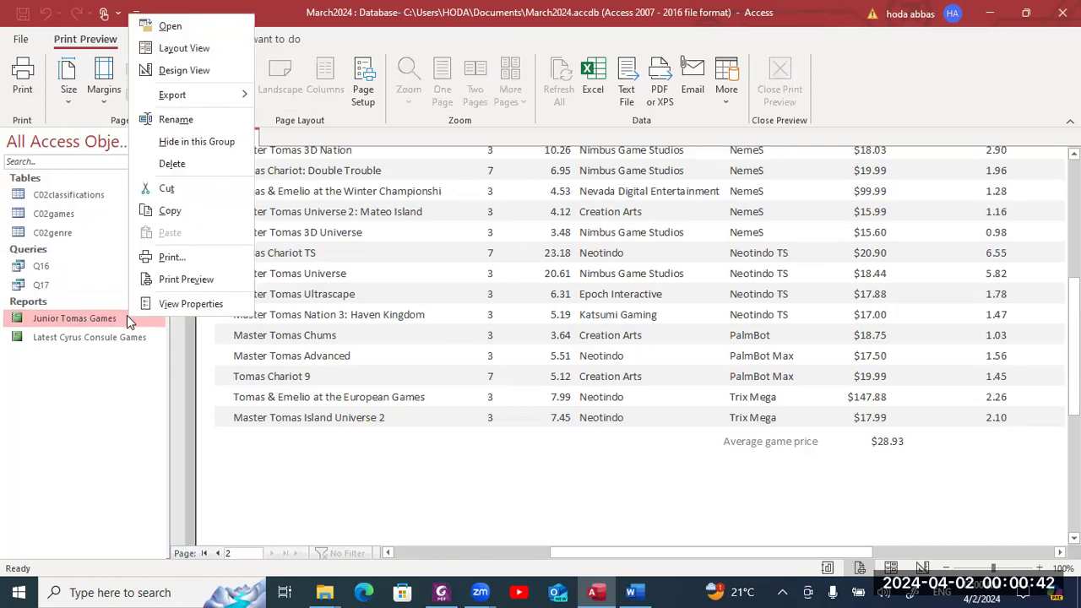
- Open the report in Layout View with the Property Sheet closed
{"action": "left_click", "coordinate": [173, 49]}
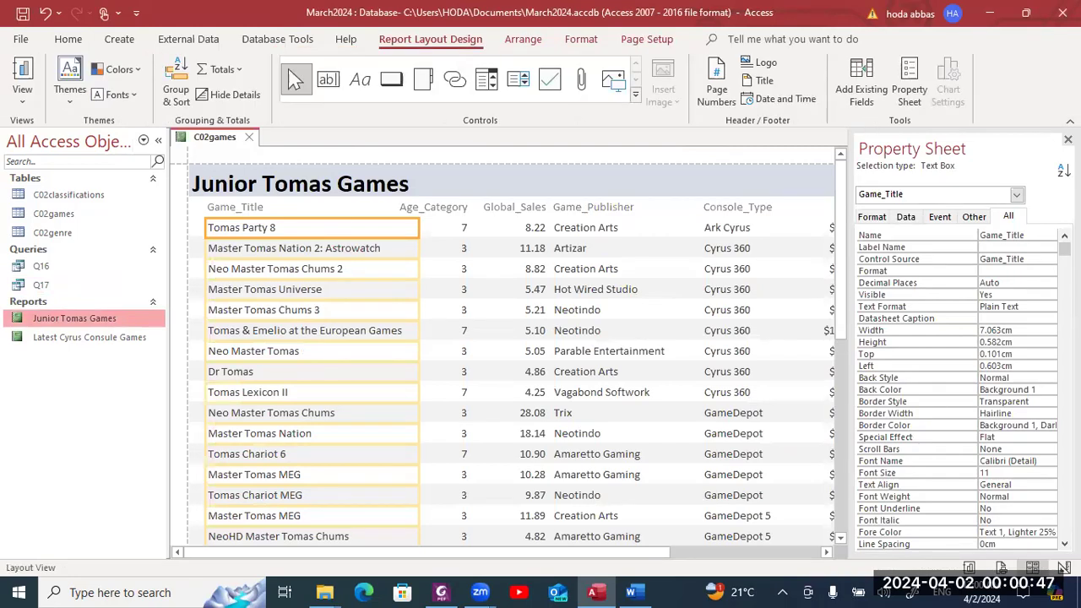
{"action": "left_click", "coordinate": [1067, 139]}
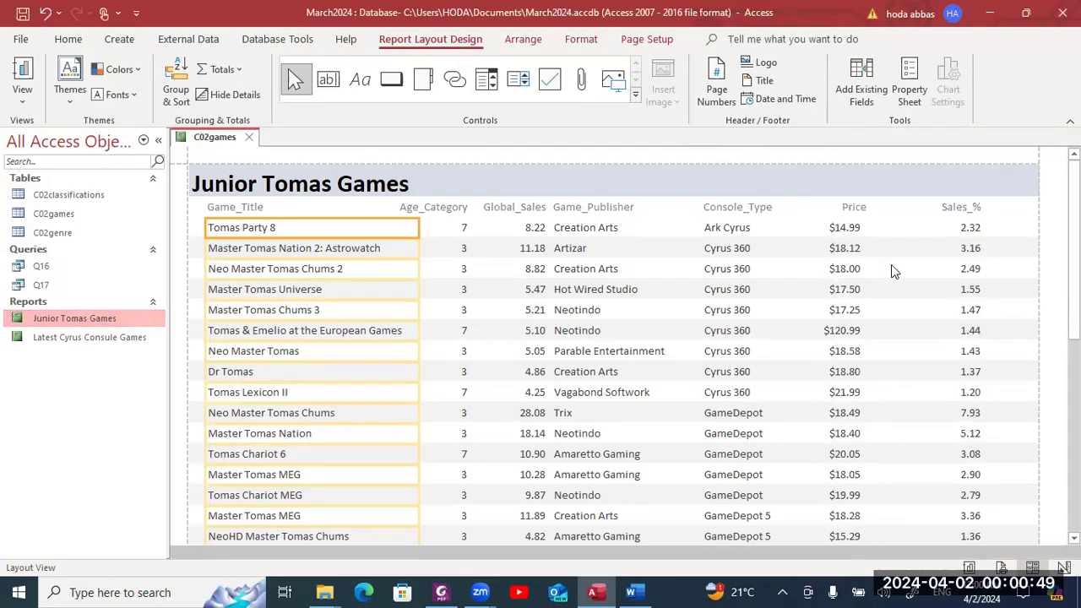
{"action": "left_click", "coordinate": [857, 210]}
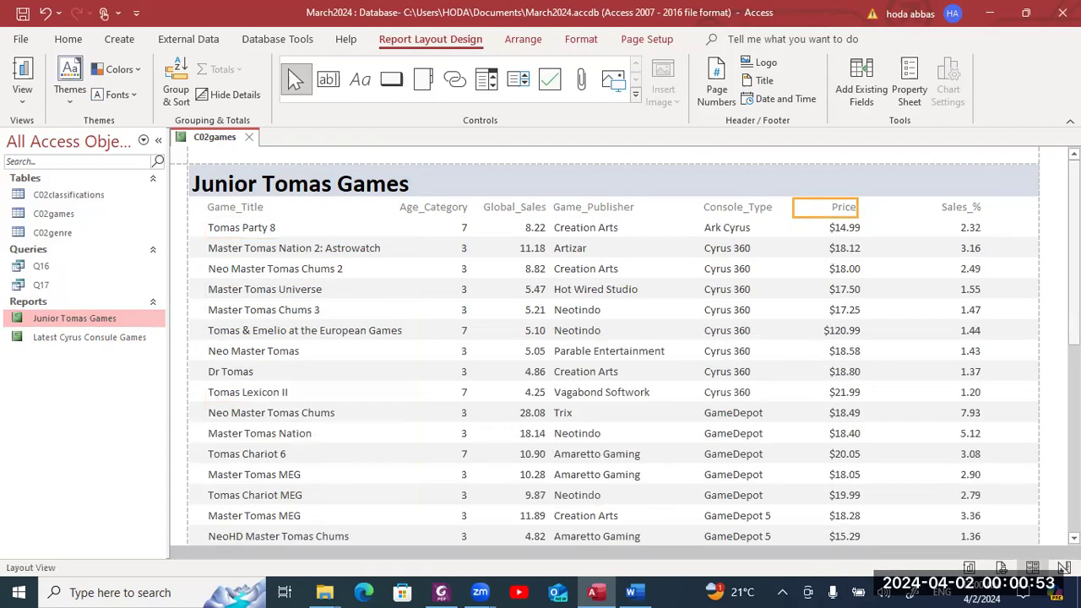
- Narrow the $28.93 average price box and nudge it left beneath the Price column
{"action": "scroll", "coordinate": [614, 347], "scroll_direction": "down", "scroll_amount": 15}
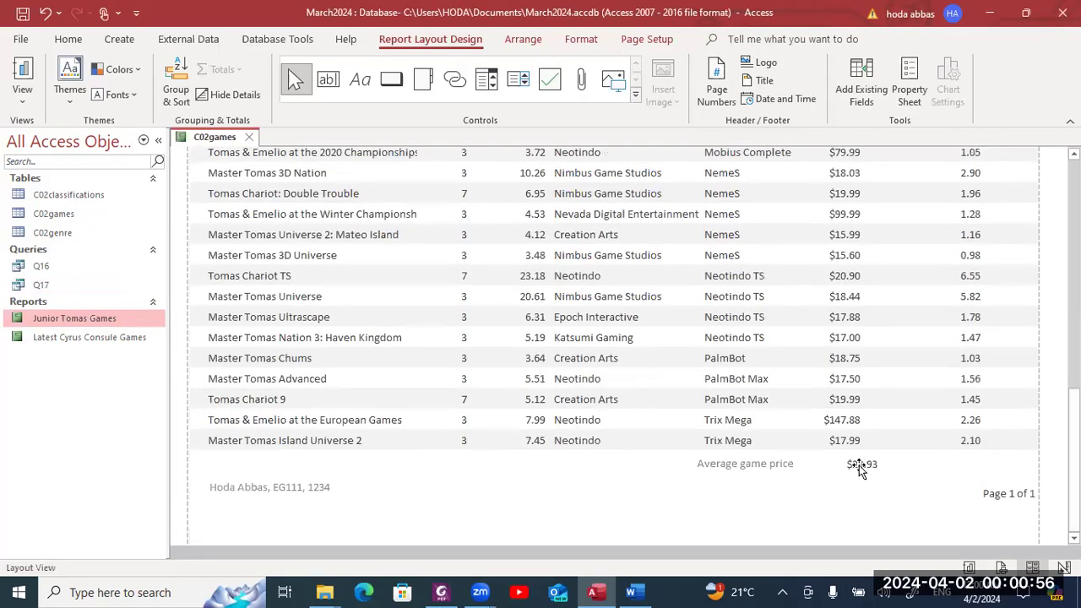
{"action": "left_click", "coordinate": [859, 467]}
{"action": "left_click", "coordinate": [812, 464]}
{"action": "left_click", "coordinate": [810, 463]}
{"action": "left_click_drag", "start_coordinate": [810, 463], "coordinate": [813, 463]}
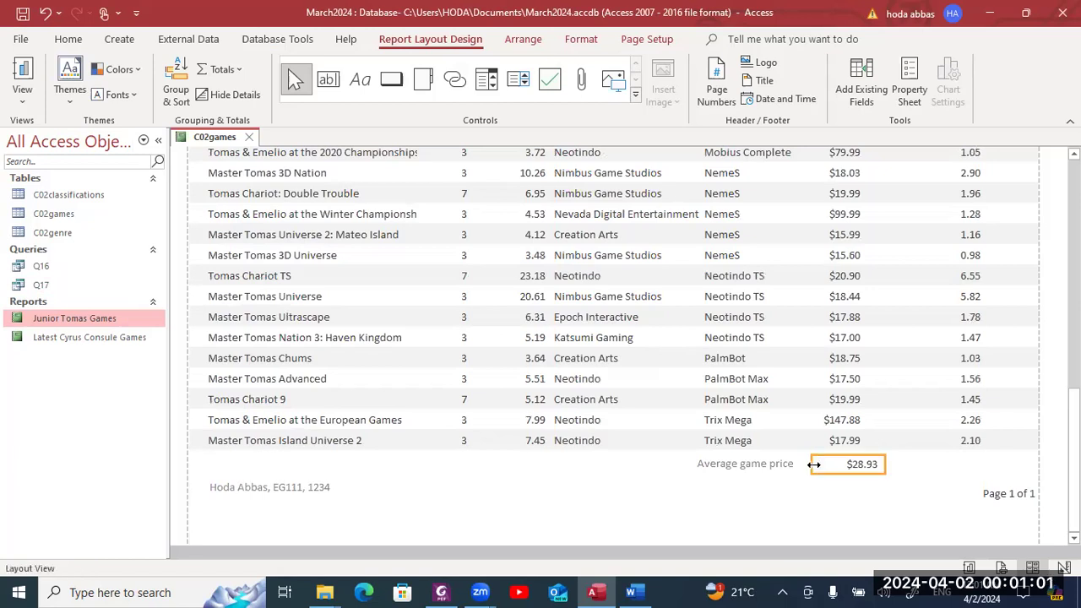
{"action": "scroll", "coordinate": [814, 466], "scroll_direction": "down", "scroll_amount": 3}
{"action": "key", "text": "Left"}
{"action": "key", "text": "Left"}
{"action": "key", "text": "Left"}
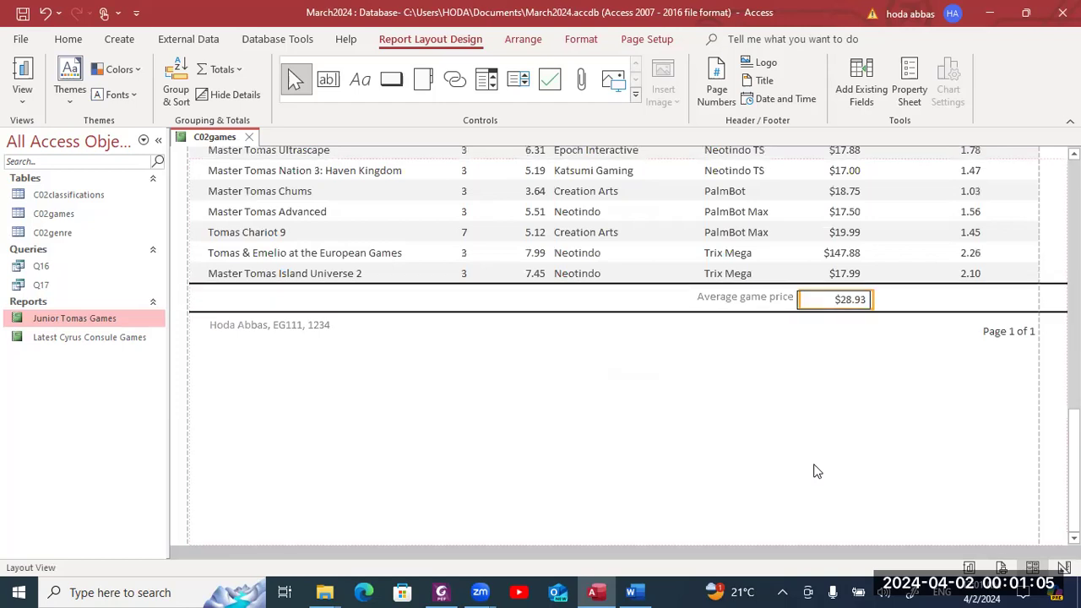
{"action": "left_click", "coordinate": [966, 496]}
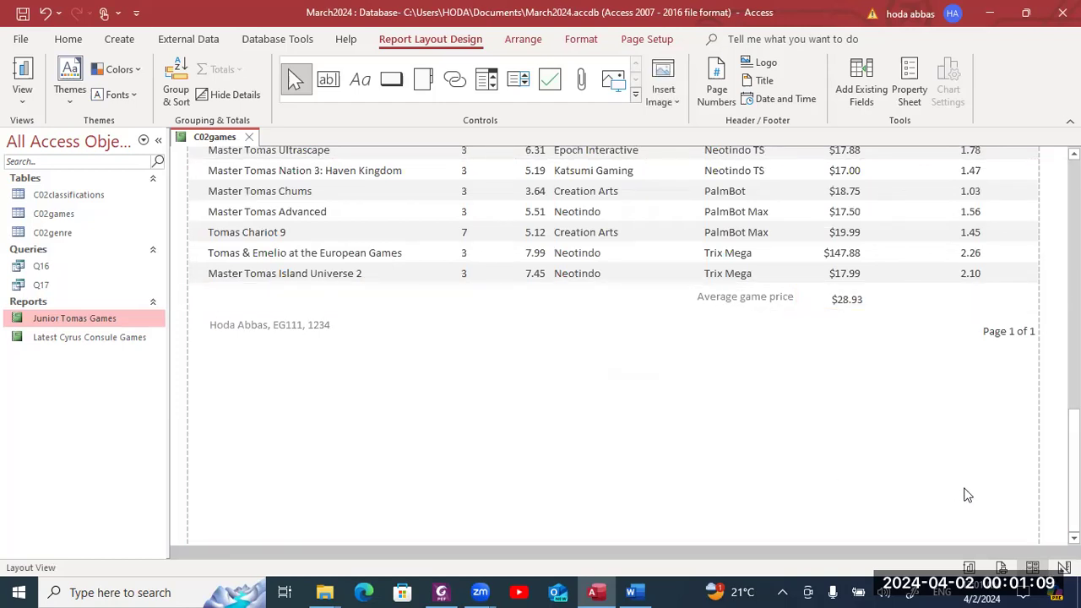
{"action": "key", "text": "alt+Tab"}
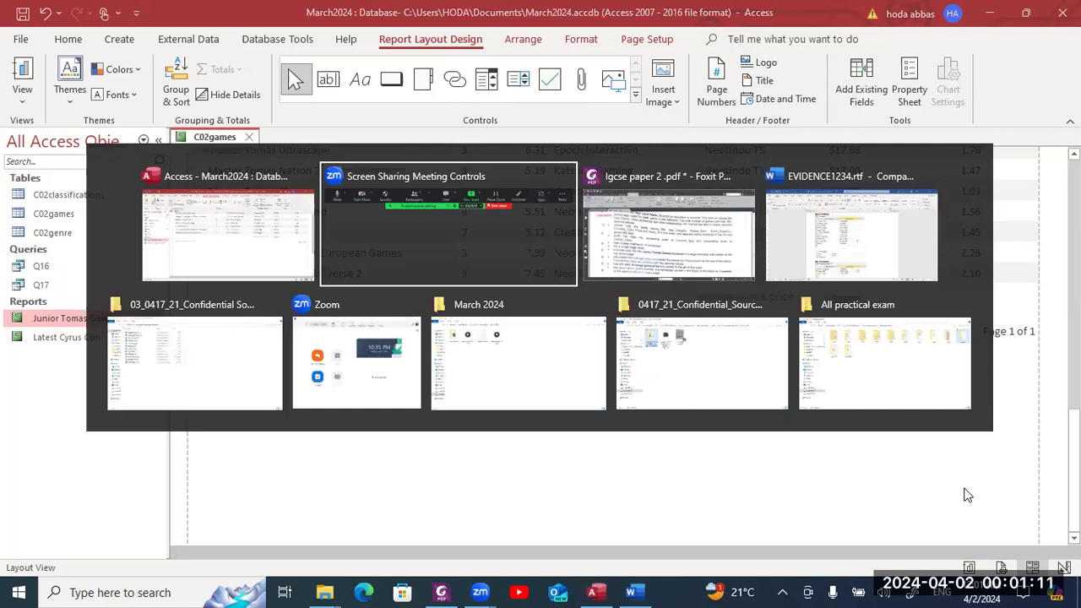
- Read through question 17's tabular report criteria in the exam PDF, then go back to Access
{"action": "key", "text": "alt+Tab"}
{"action": "scroll", "coordinate": [963, 494], "scroll_direction": "down", "scroll_amount": 3}
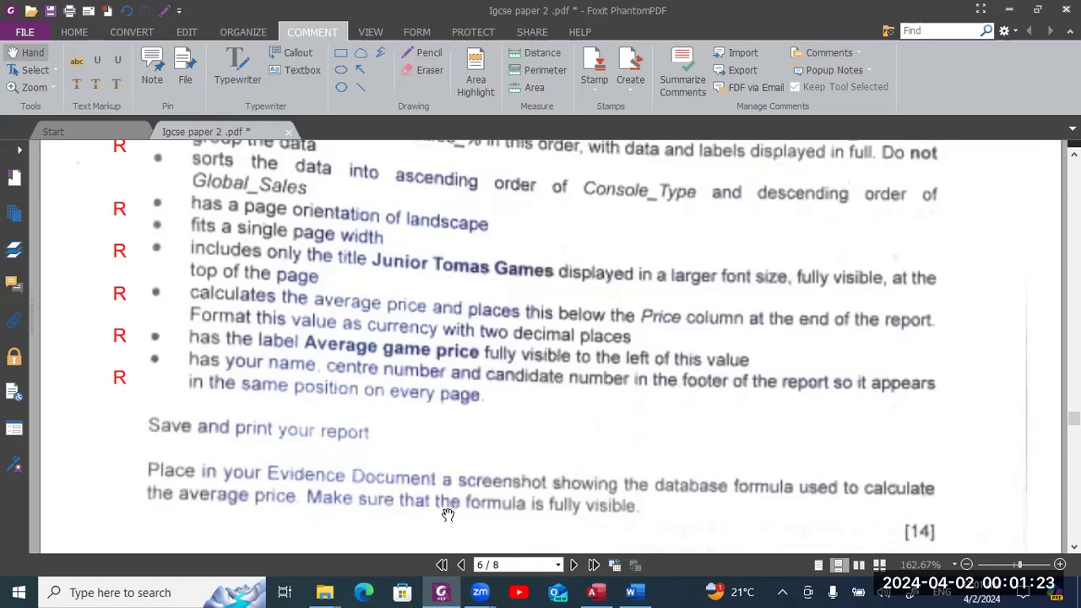
{"action": "scroll", "coordinate": [467, 515], "scroll_direction": "up", "scroll_amount": 8}
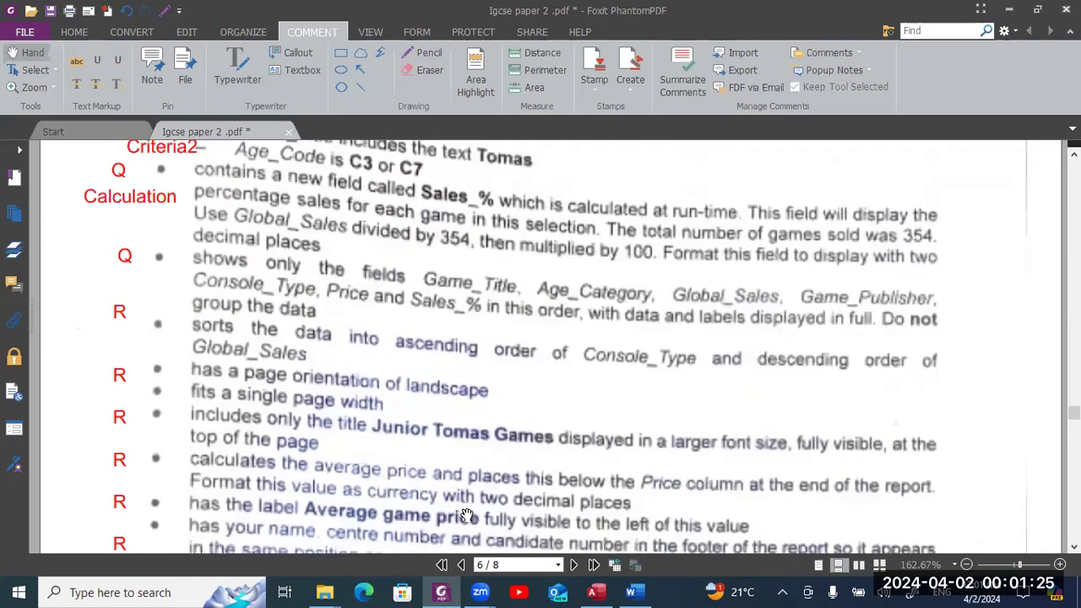
{"action": "scroll", "coordinate": [467, 514], "scroll_direction": "up", "scroll_amount": 2}
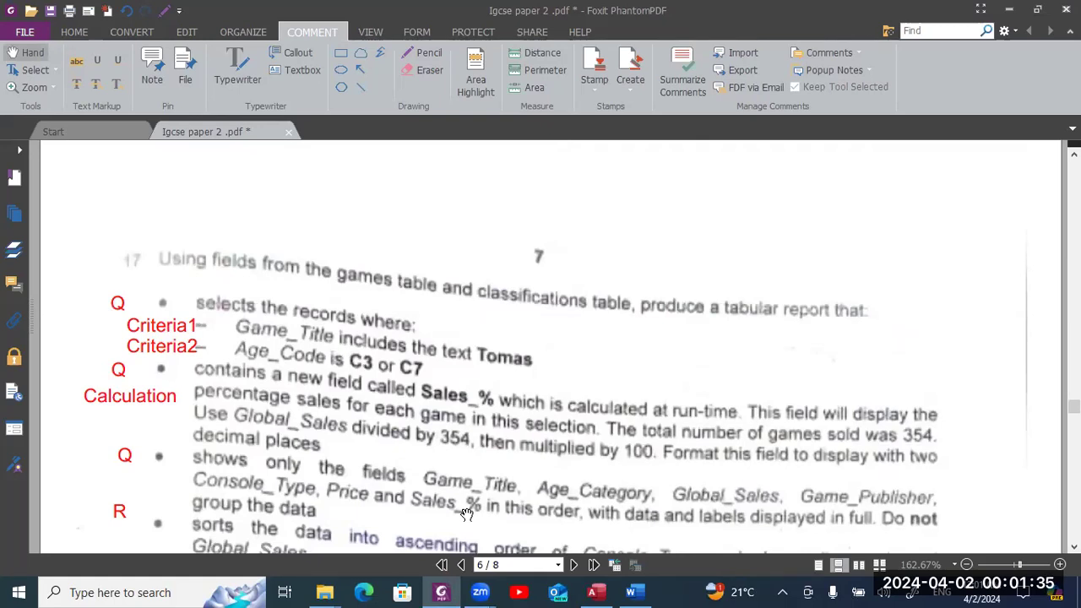
{"action": "key", "text": "alt+Tab"}
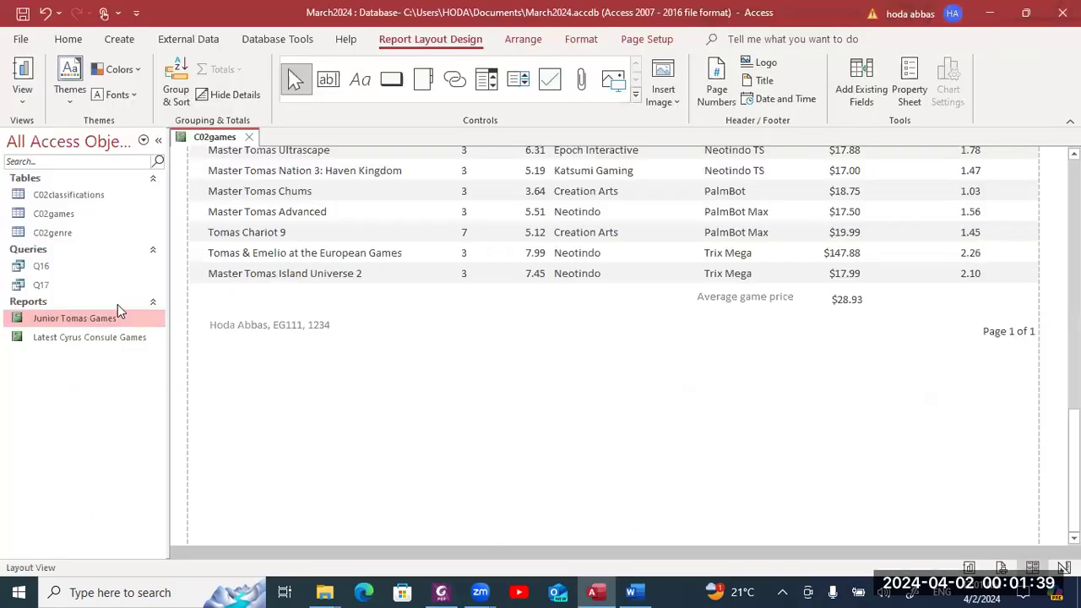
- Reopen the report in Design View and move the Average game price label slightly left
{"action": "left_click", "coordinate": [119, 320]}
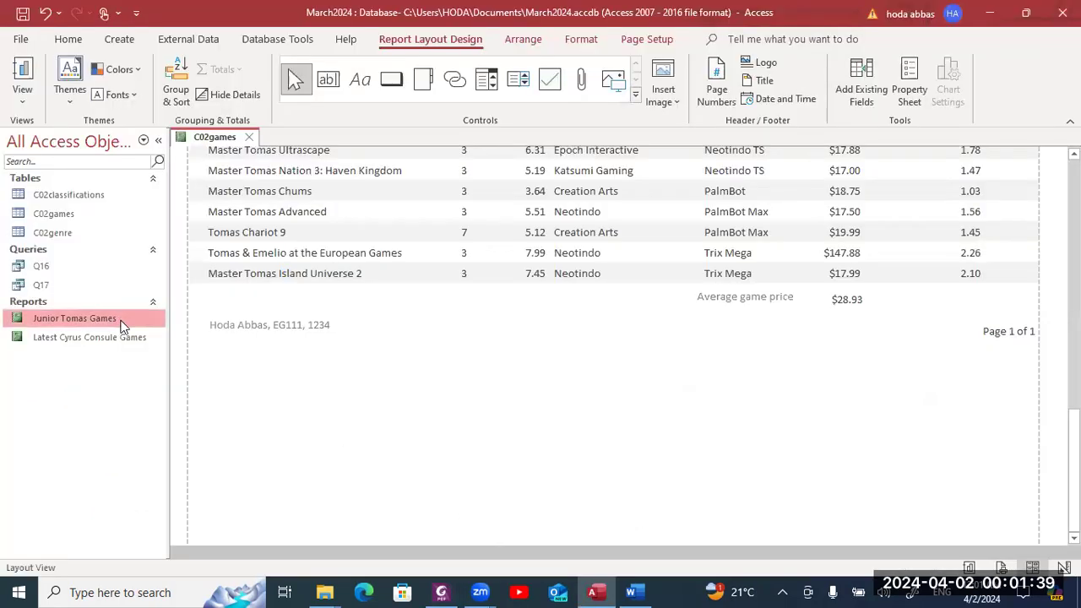
{"action": "right_click", "coordinate": [123, 326]}
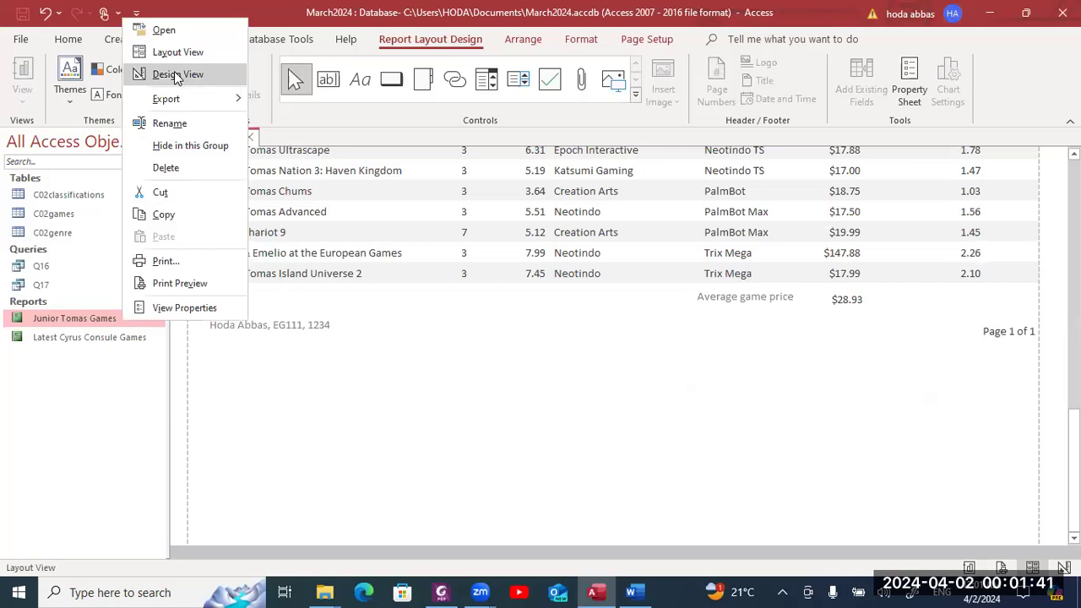
{"action": "left_click", "coordinate": [176, 75]}
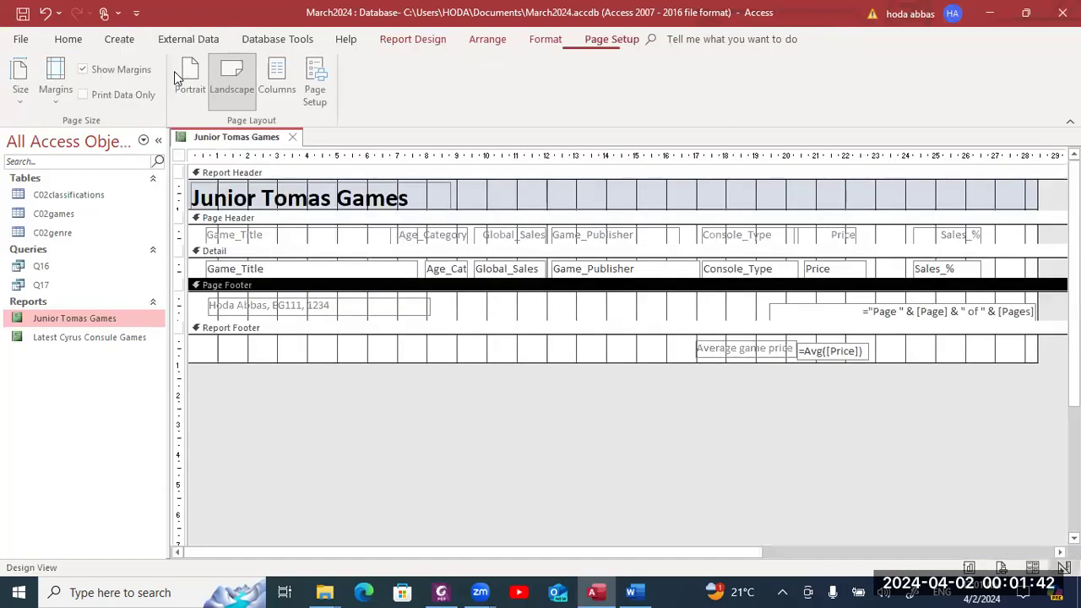
{"action": "left_click", "coordinate": [791, 352]}
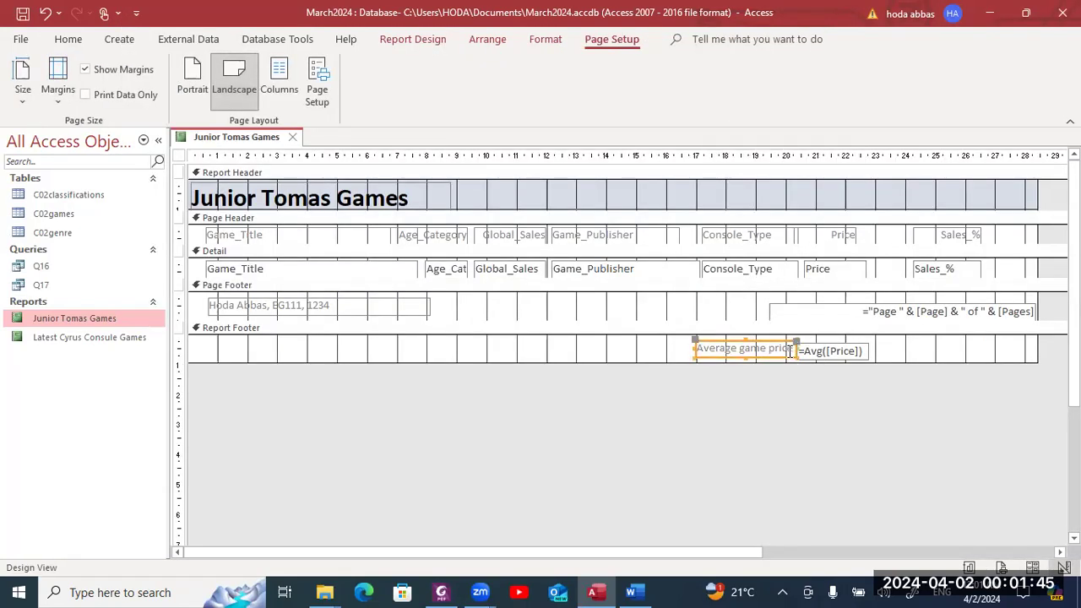
{"action": "left_click", "coordinate": [694, 341]}
{"action": "left_click_drag", "start_coordinate": [694, 341], "coordinate": [690, 343]}
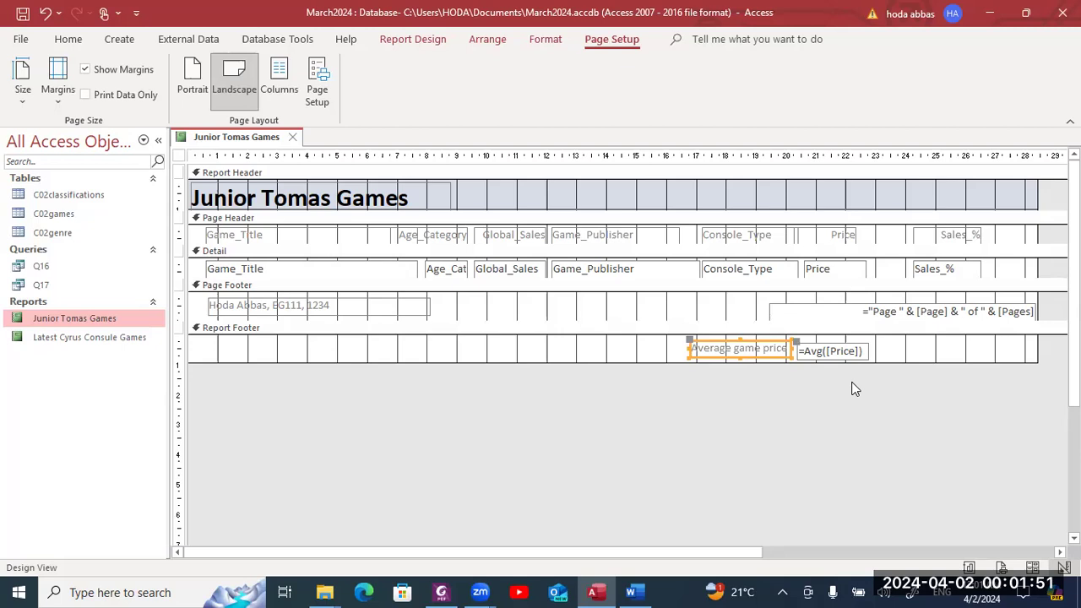
{"action": "left_click", "coordinate": [909, 355]}
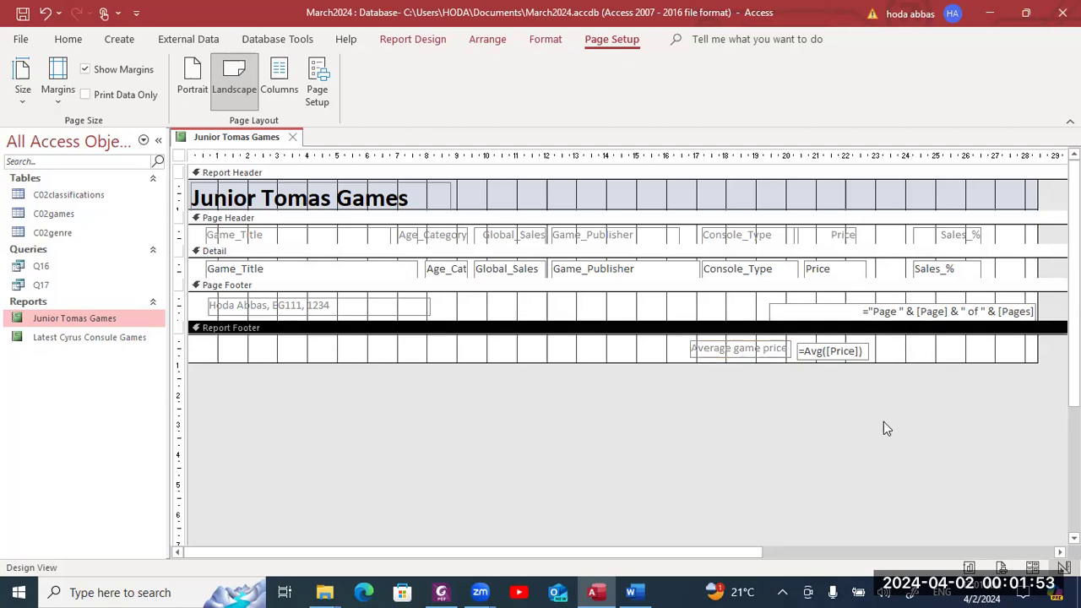
- Snip the Report Footer showing the =Avg([Price]) formula for the Word evidence
{"action": "key", "text": "super+shift+s"}
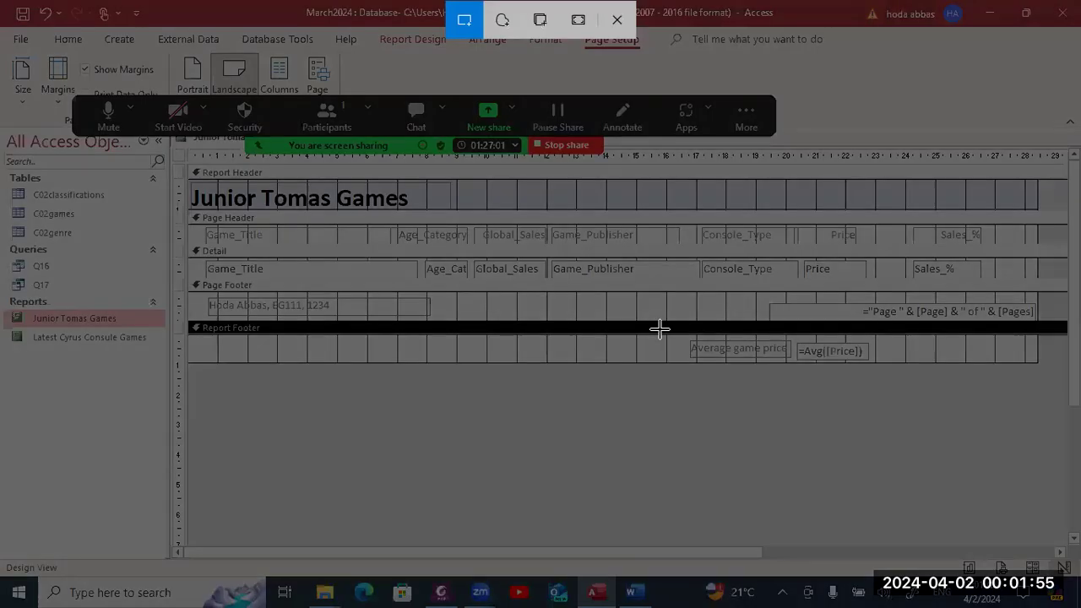
{"action": "left_click_drag", "start_coordinate": [660, 332], "coordinate": [904, 362]}
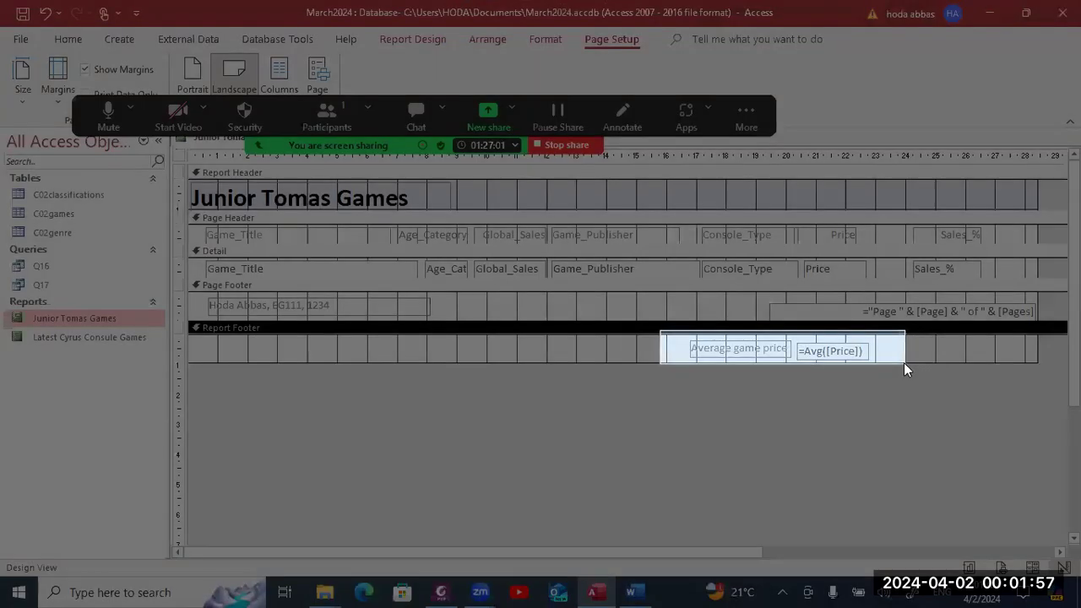
{"action": "left_click", "coordinate": [631, 591]}
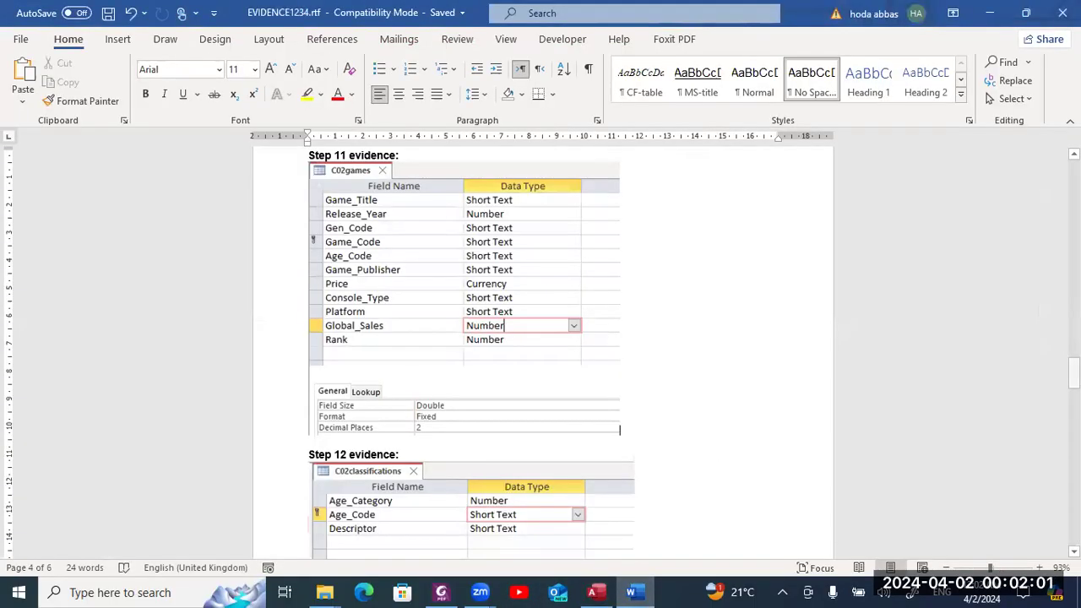
- Push the Step 17 evidence heading onto the next page of the document
{"action": "scroll", "coordinate": [540, 346], "scroll_direction": "down", "scroll_amount": 10}
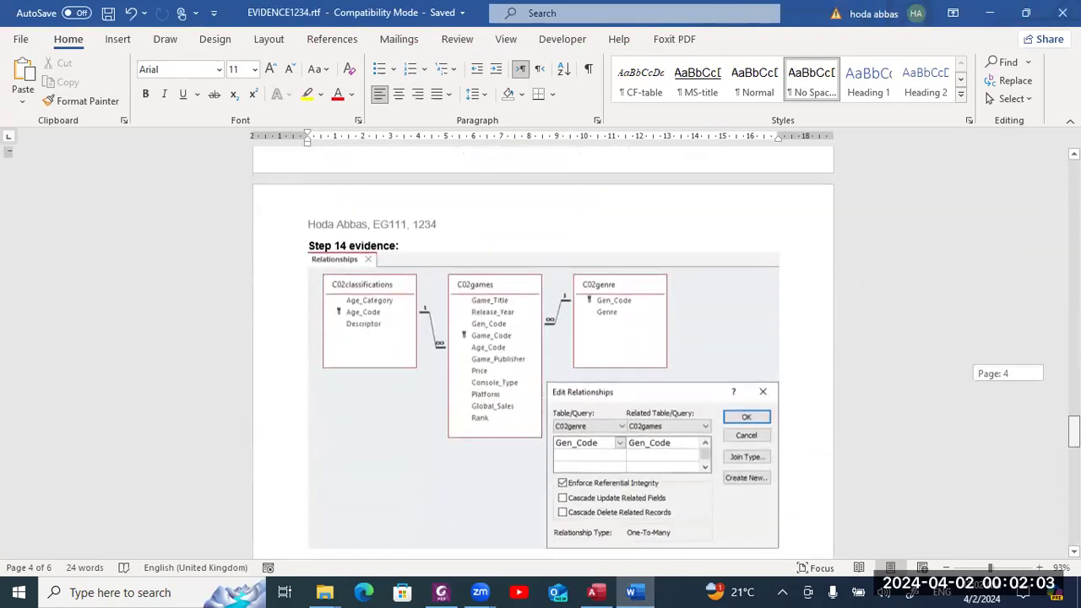
{"action": "scroll", "coordinate": [928, 454], "scroll_direction": "down", "scroll_amount": 12}
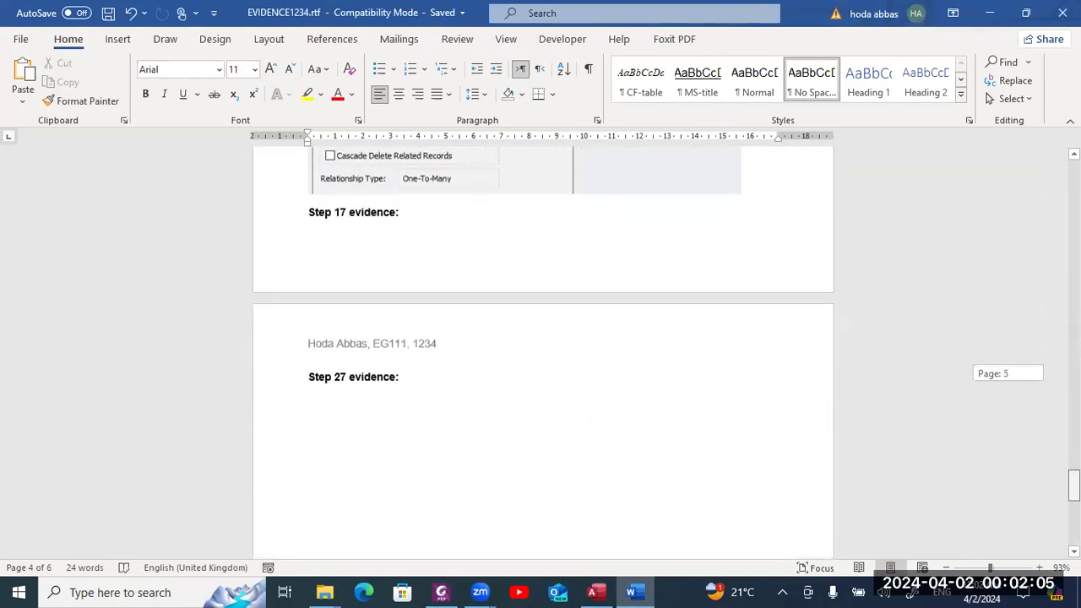
{"action": "left_click", "coordinate": [309, 209]}
{"action": "key", "text": "Return"}
{"action": "key", "text": "Return"}
{"action": "key", "text": "Return"}
{"action": "key", "text": "Return"}
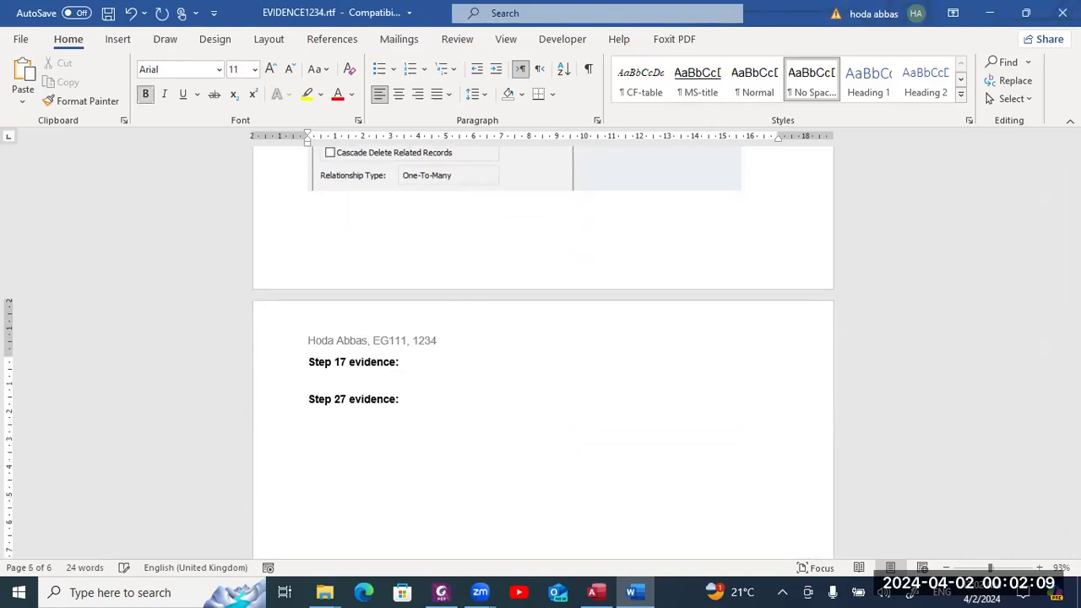
- Paste the =Avg([Price]) footer screenshot under Step 17 and enlarge it to nearly page width
{"action": "left_click", "coordinate": [309, 374]}
{"action": "key", "text": "ctrl+v"}
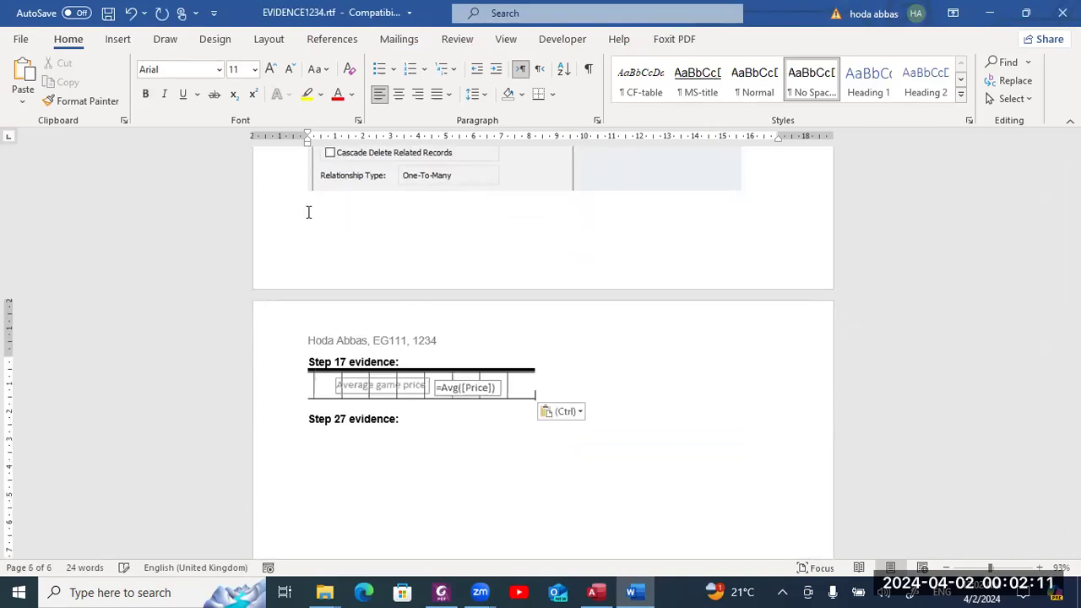
{"action": "left_click", "coordinate": [446, 388]}
{"action": "left_click_drag", "start_coordinate": [532, 396], "coordinate": [602, 432]}
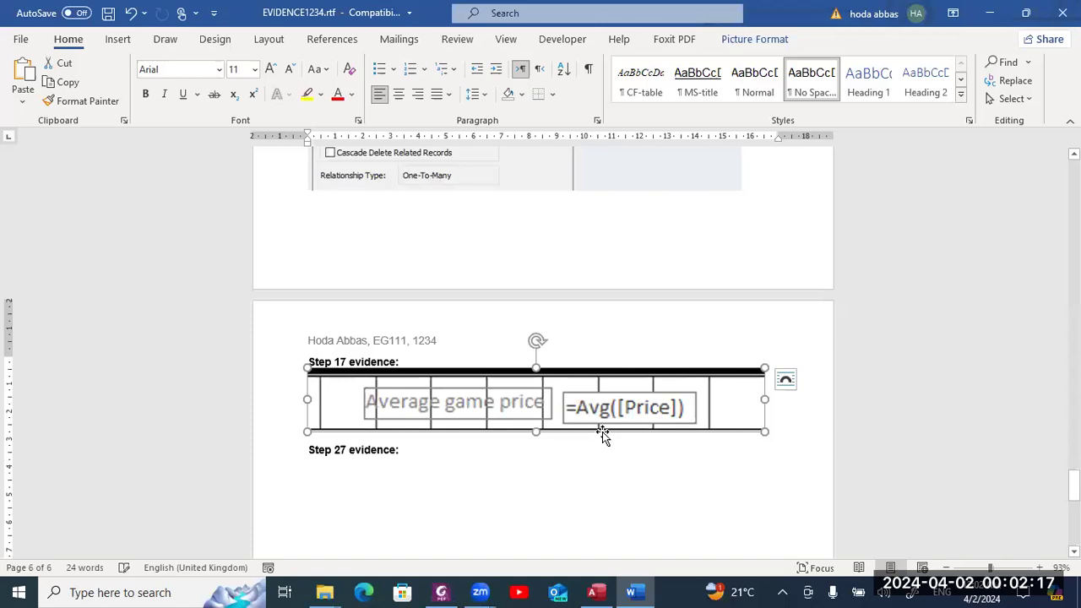
{"action": "left_click", "coordinate": [645, 470]}
{"action": "key", "text": "alt+Tab"}
{"action": "key", "text": "alt+Tab"}
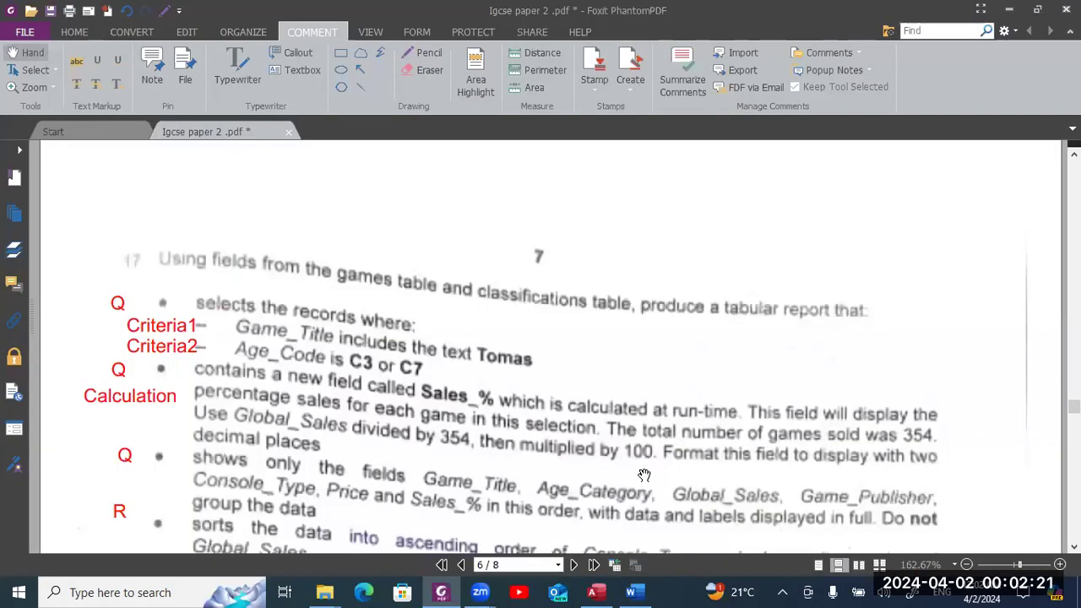
- Read the report criteria for questions 16 and 17 on pages 5–6 of the exam PDF
{"action": "scroll", "coordinate": [644, 475], "scroll_direction": "down", "scroll_amount": 8}
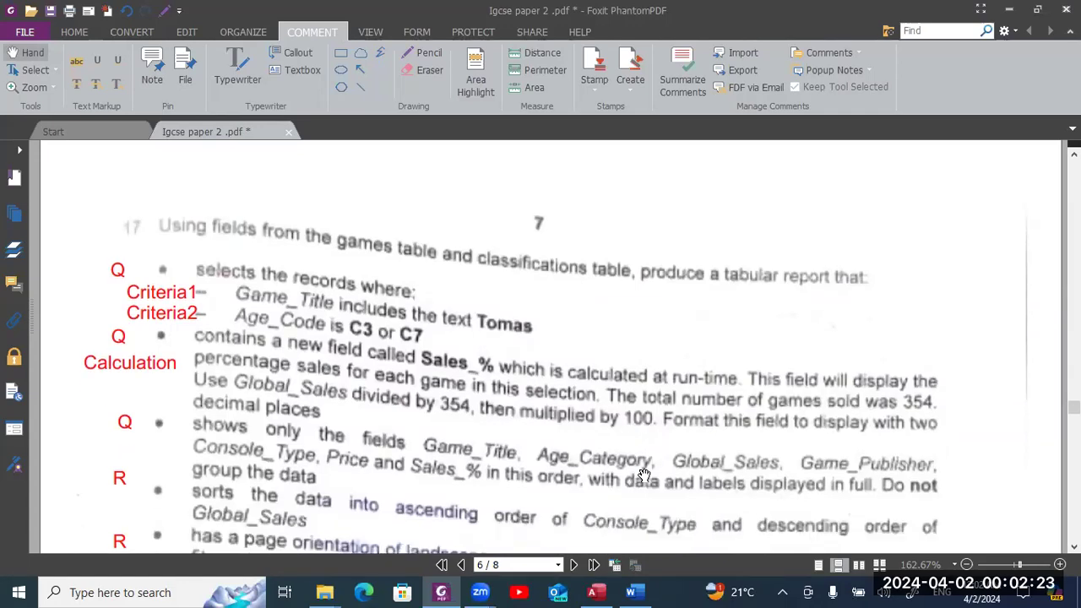
{"action": "scroll", "coordinate": [643, 476], "scroll_direction": "down", "scroll_amount": 3}
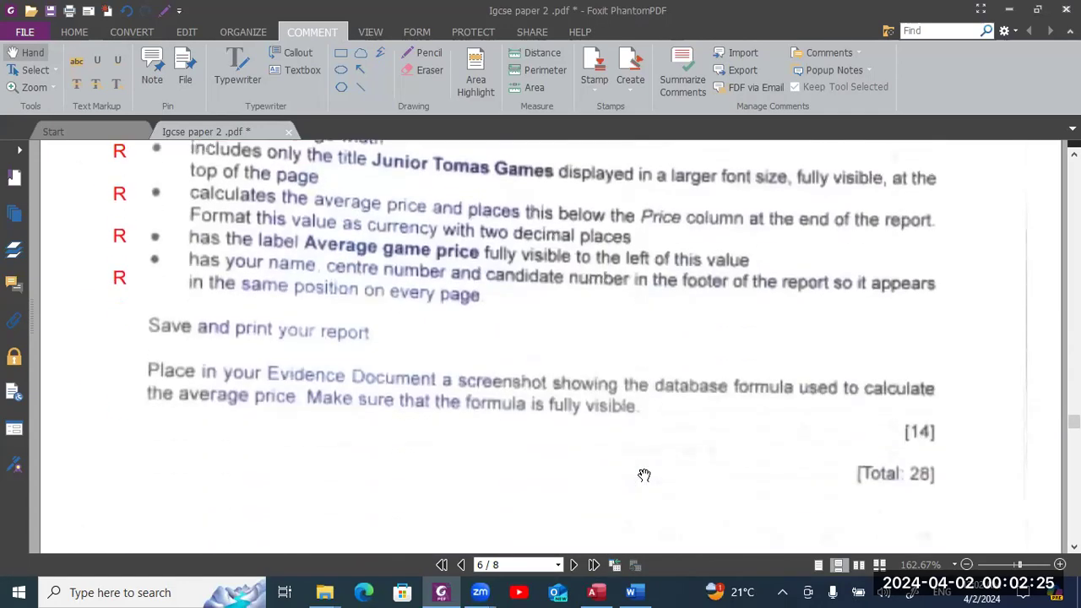
{"action": "scroll", "coordinate": [644, 476], "scroll_direction": "up", "scroll_amount": 14}
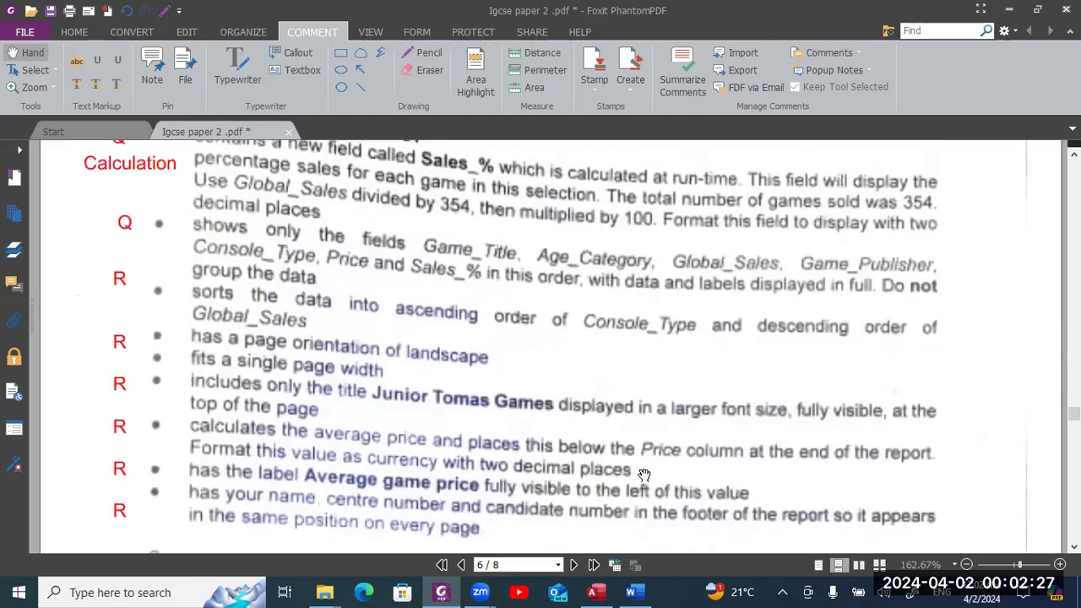
{"action": "scroll", "coordinate": [643, 475], "scroll_direction": "down", "scroll_amount": 8}
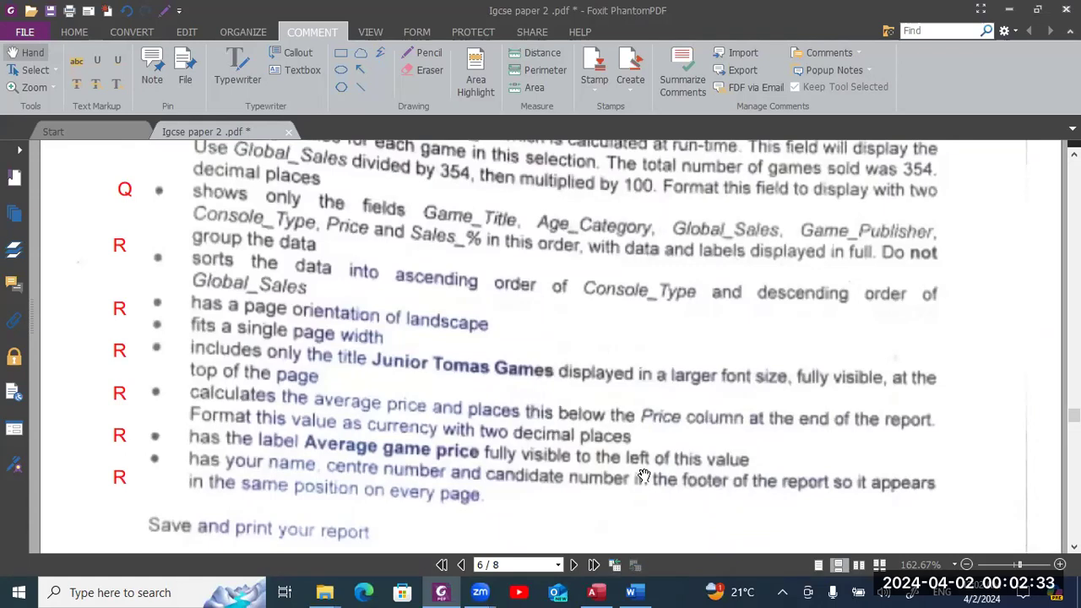
{"action": "scroll", "coordinate": [644, 475], "scroll_direction": "up", "scroll_amount": 3}
{"action": "scroll", "coordinate": [644, 476], "scroll_direction": "down", "scroll_amount": 2}
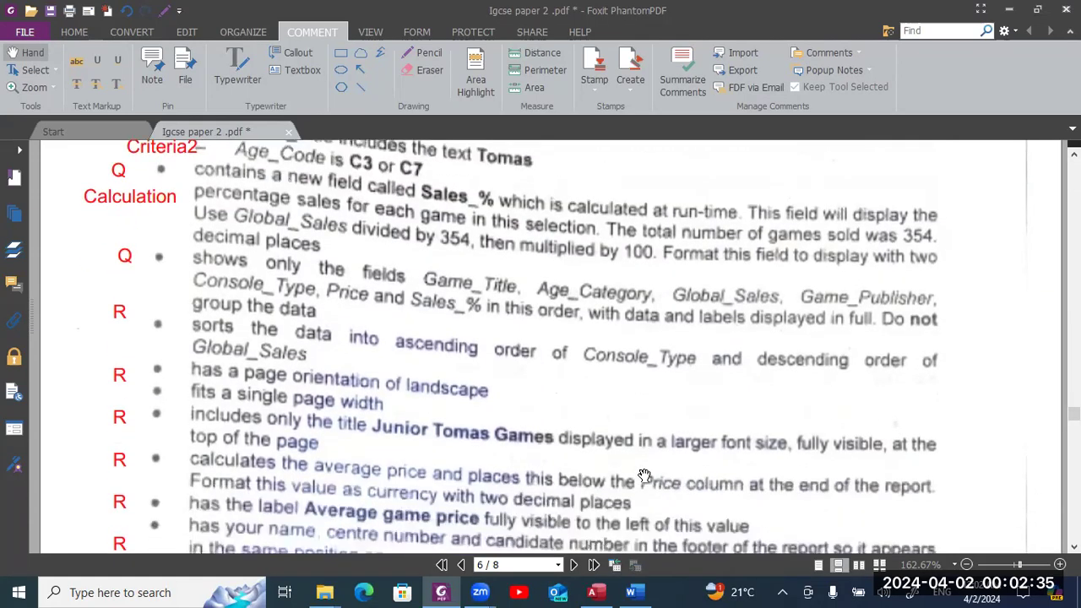
{"action": "scroll", "coordinate": [644, 475], "scroll_direction": "down", "scroll_amount": 4}
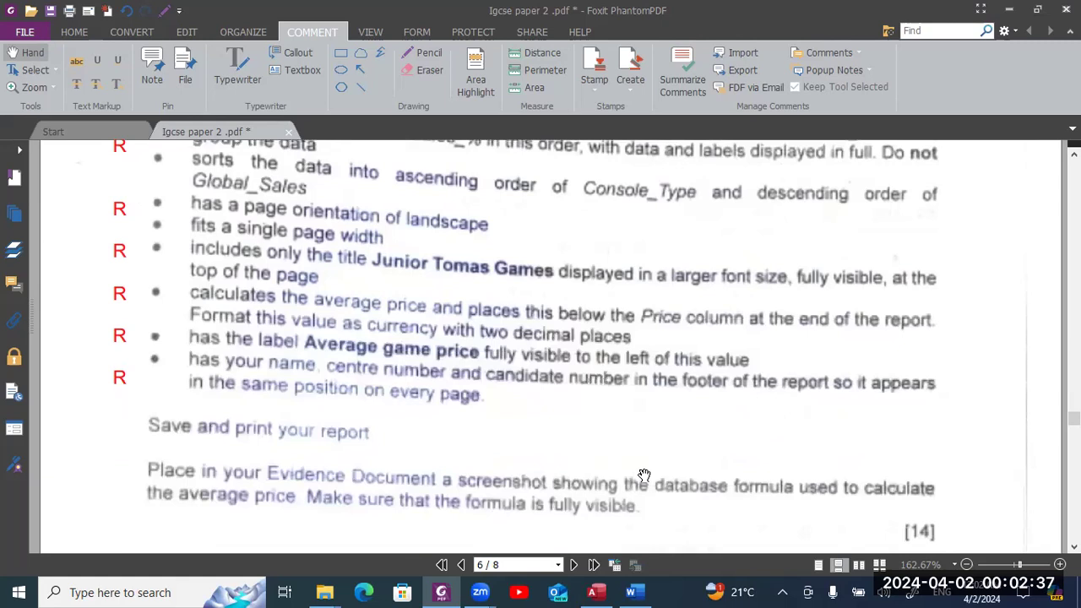
{"action": "scroll", "coordinate": [644, 475], "scroll_direction": "up", "scroll_amount": 6}
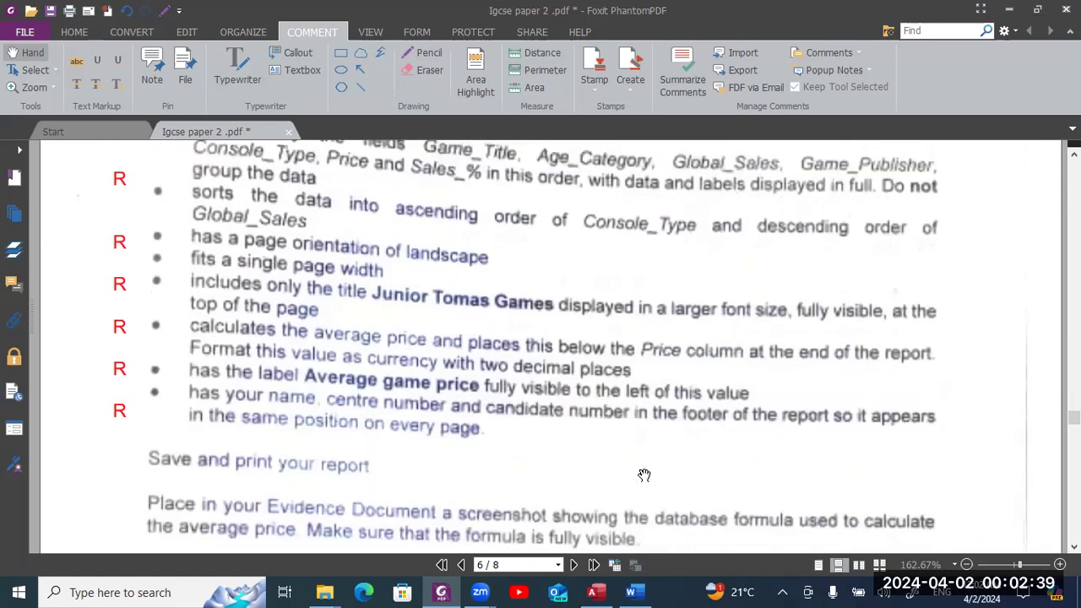
{"action": "scroll", "coordinate": [644, 476], "scroll_direction": "up", "scroll_amount": 10}
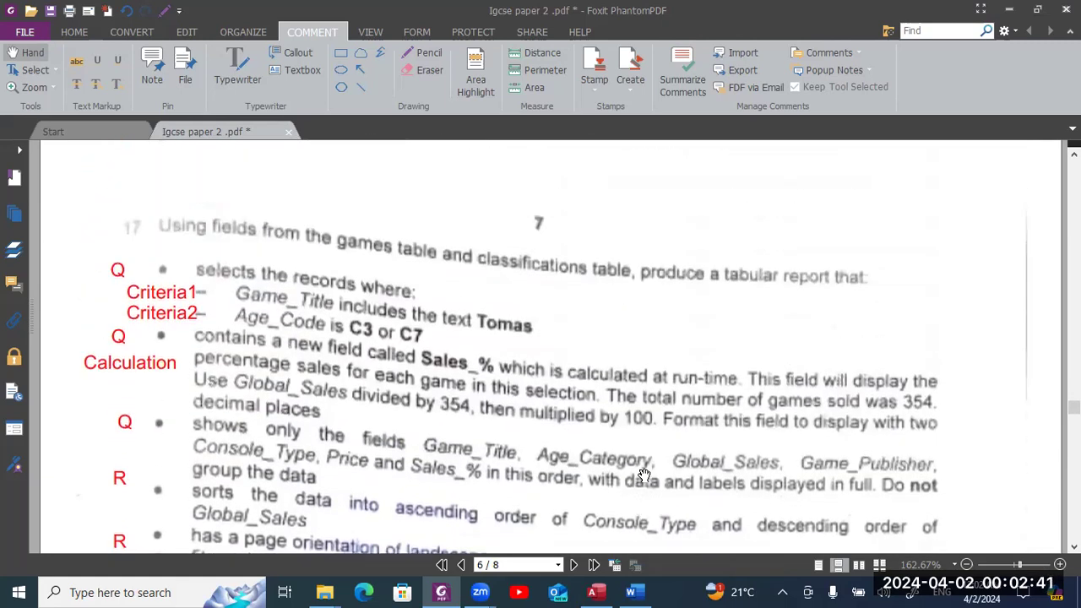
{"action": "scroll", "coordinate": [644, 475], "scroll_direction": "up", "scroll_amount": 5}
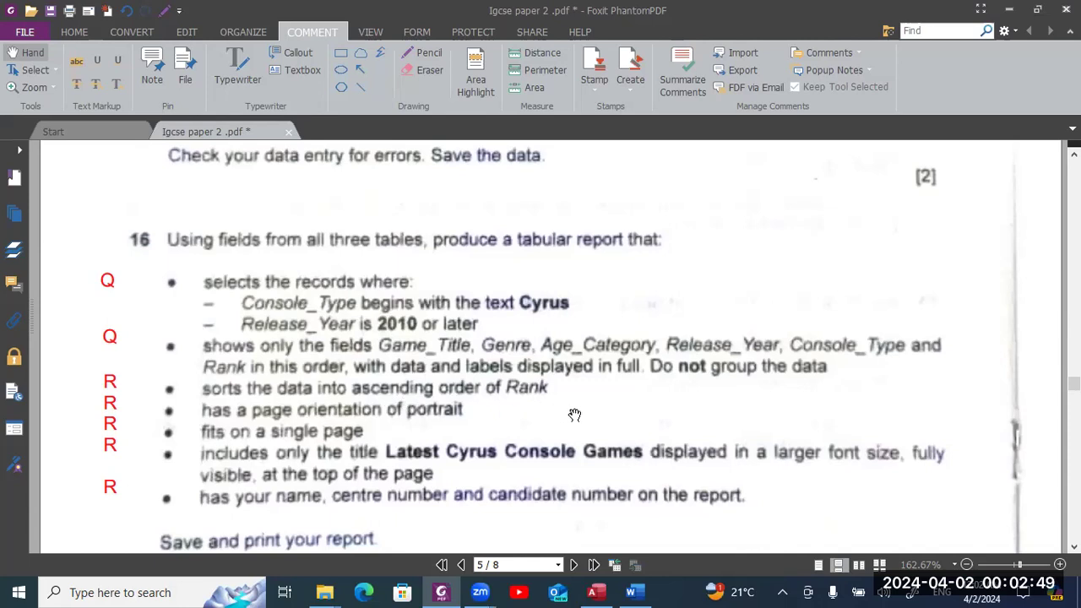
{"action": "key", "text": "alt+Tab"}
{"action": "key", "text": "alt+Tab"}
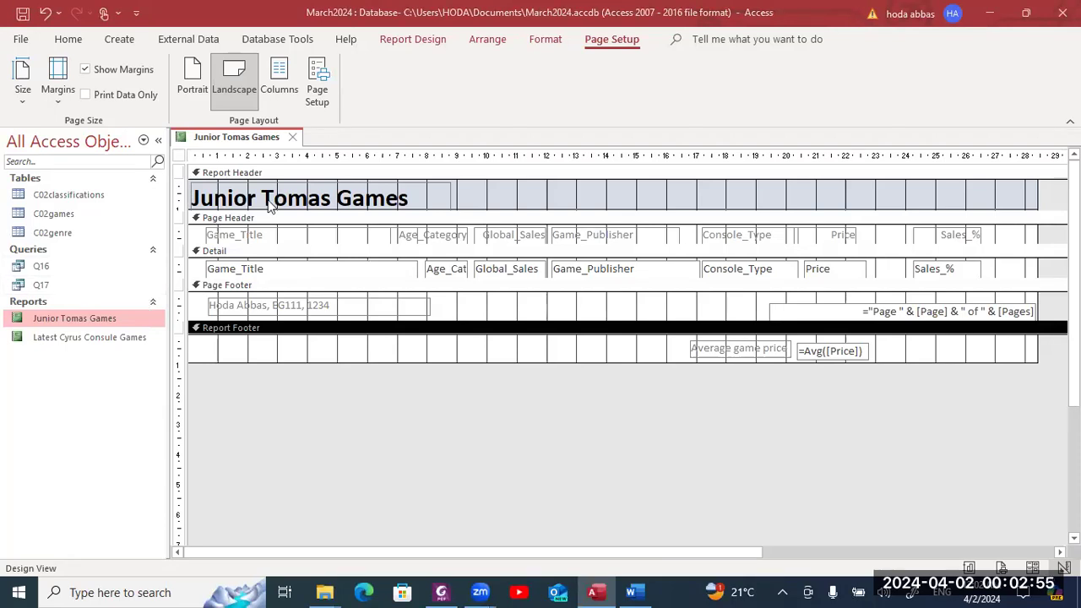
- Save and close the Junior Tomas Games report, then open the Latest Cyrus Consule Games report
{"action": "key", "text": "ctrl+w"}
{"action": "key", "text": "Return"}
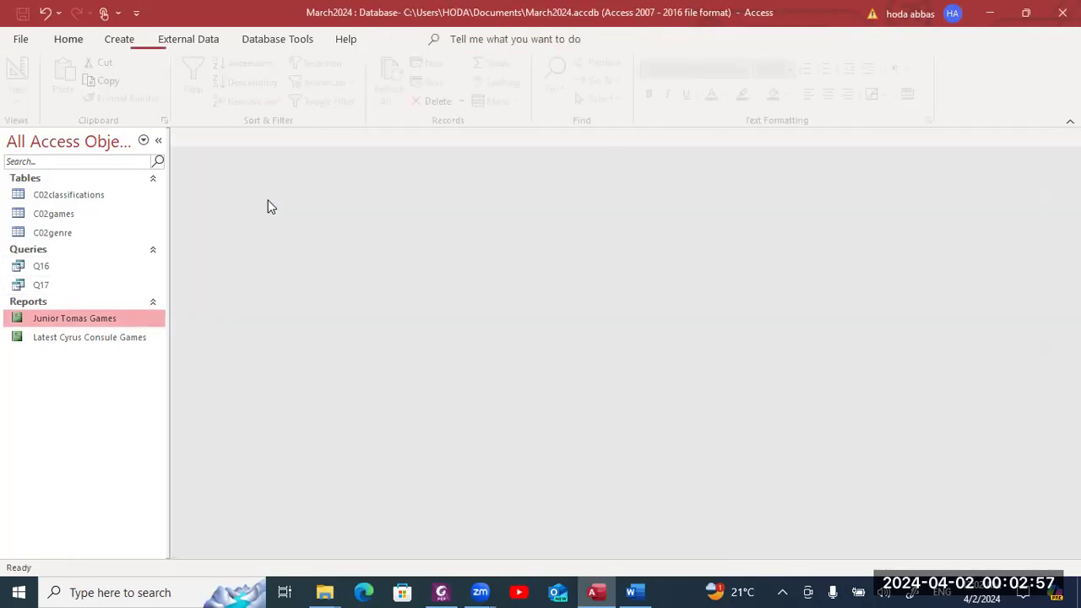
{"action": "left_click", "coordinate": [110, 338]}
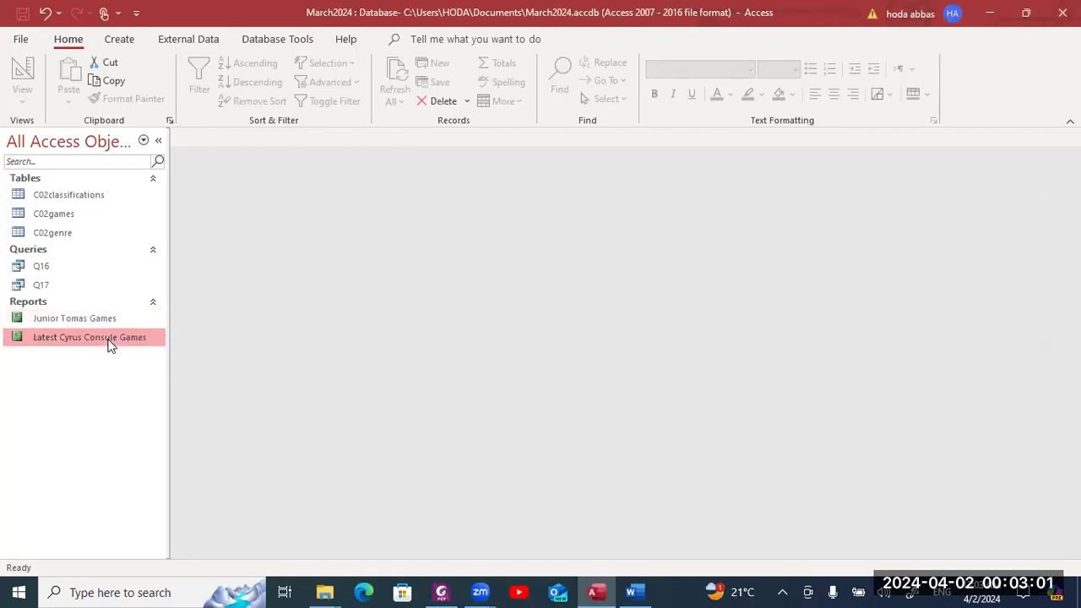
{"action": "double_click", "coordinate": [109, 343]}
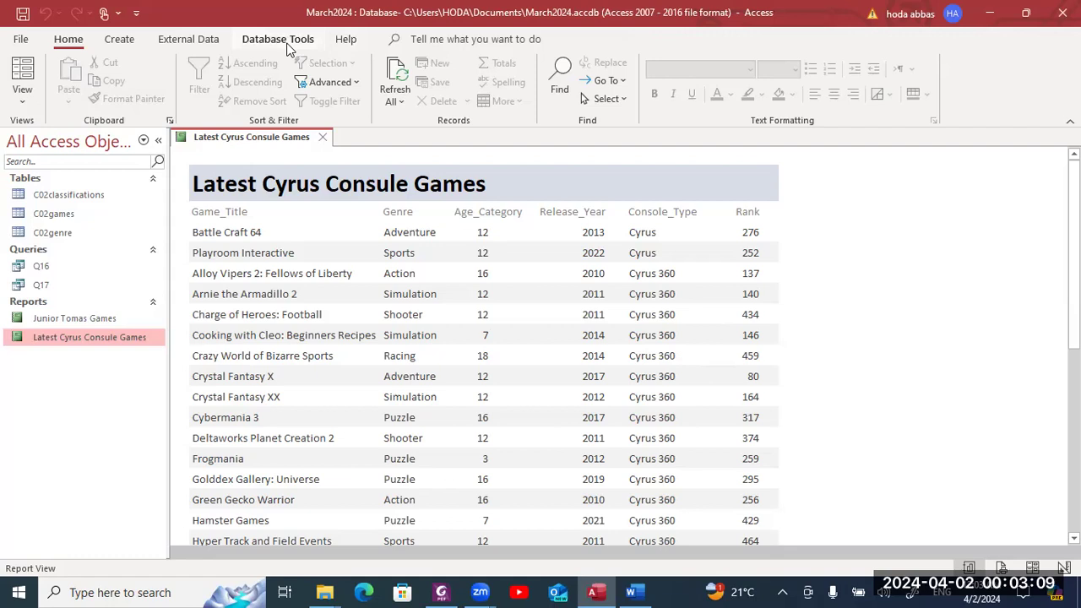
{"action": "right_click", "coordinate": [221, 137]}
- In Layout View, add a sort on Rank, smallest to largest, to Latest Cyrus Consule Games
{"action": "left_click", "coordinate": [292, 235]}
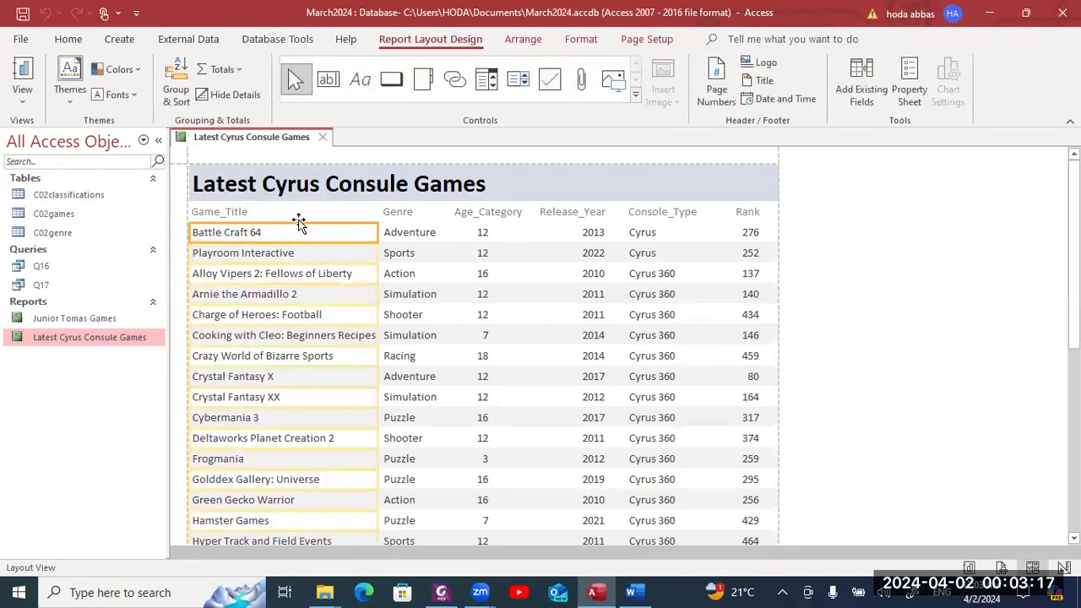
{"action": "left_click", "coordinate": [190, 90]}
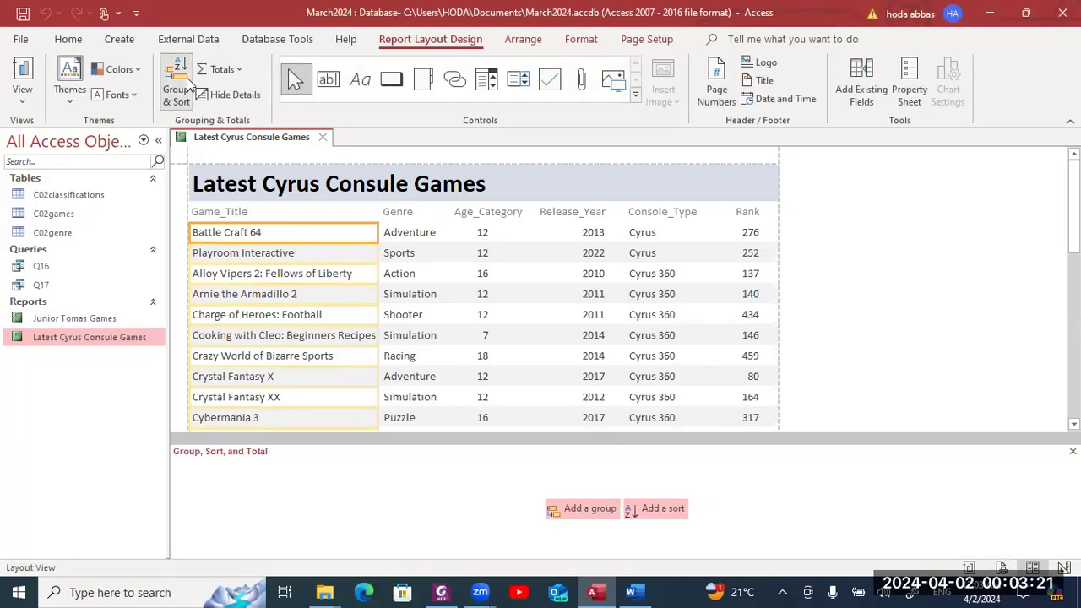
{"action": "left_click", "coordinate": [646, 512]}
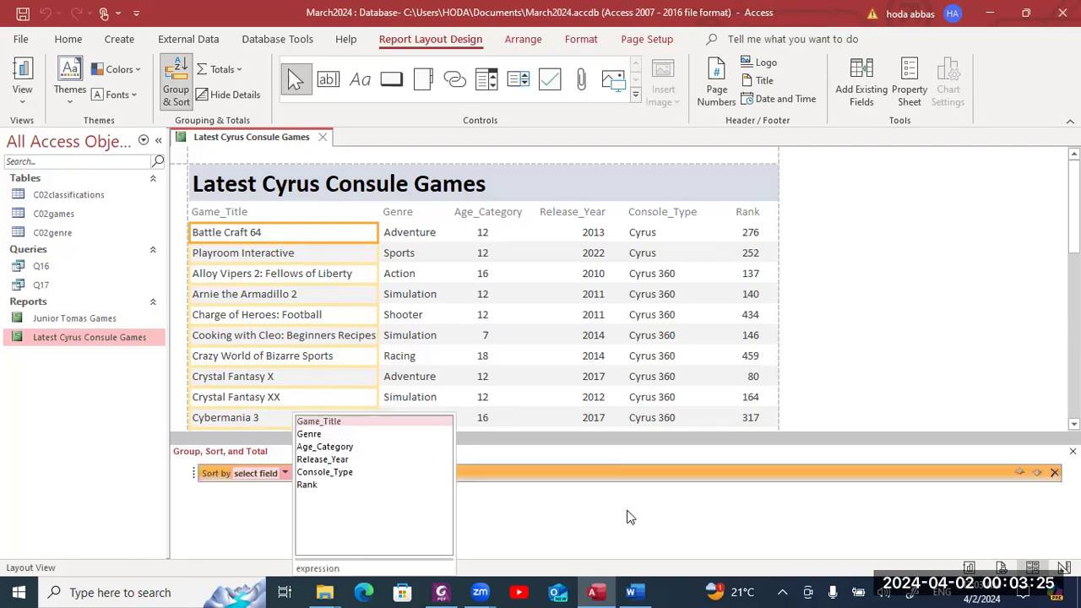
{"action": "left_click", "coordinate": [378, 484]}
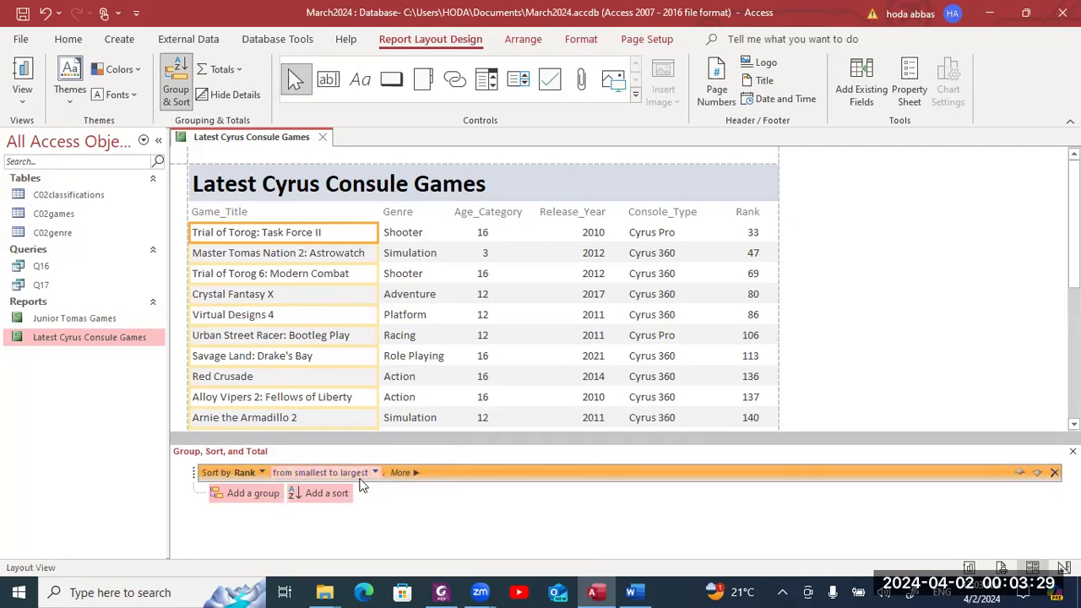
{"action": "key", "text": "alt+Tab"}
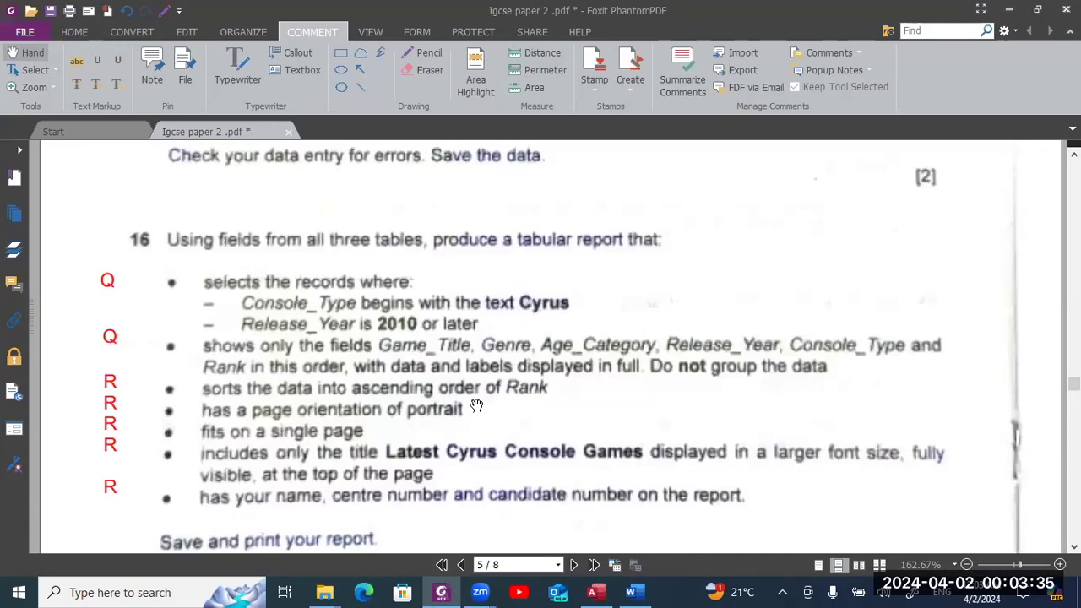
- Go back to the Access report after checking question 16's sorting requirement
{"action": "key", "text": "alt+Tab"}
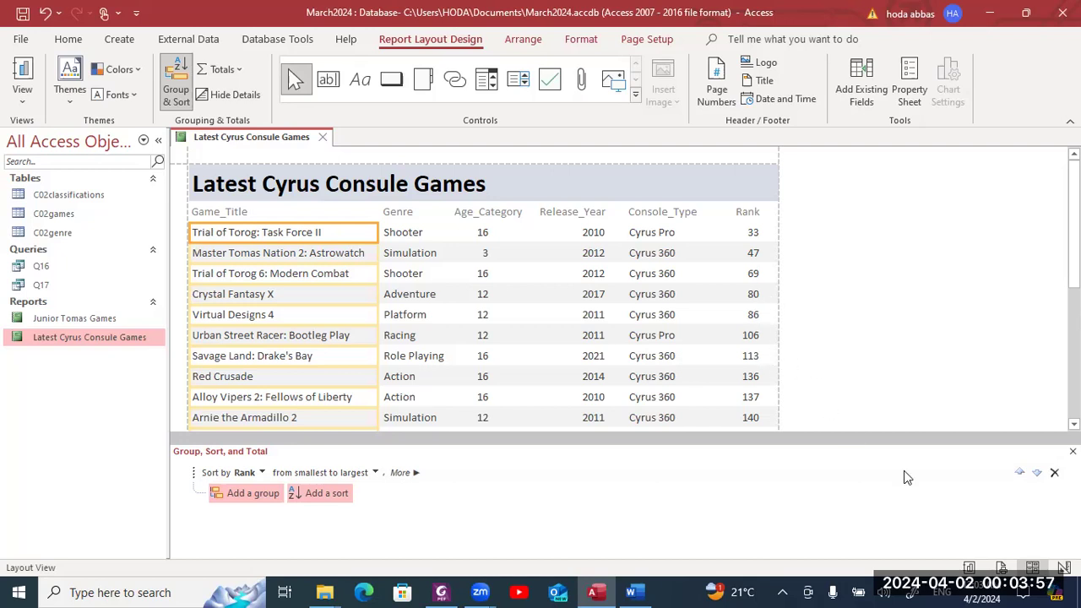
- Close the Group, Sort, and Total pane and save the Latest Cyrus Consule Games report
{"action": "left_click", "coordinate": [1073, 451]}
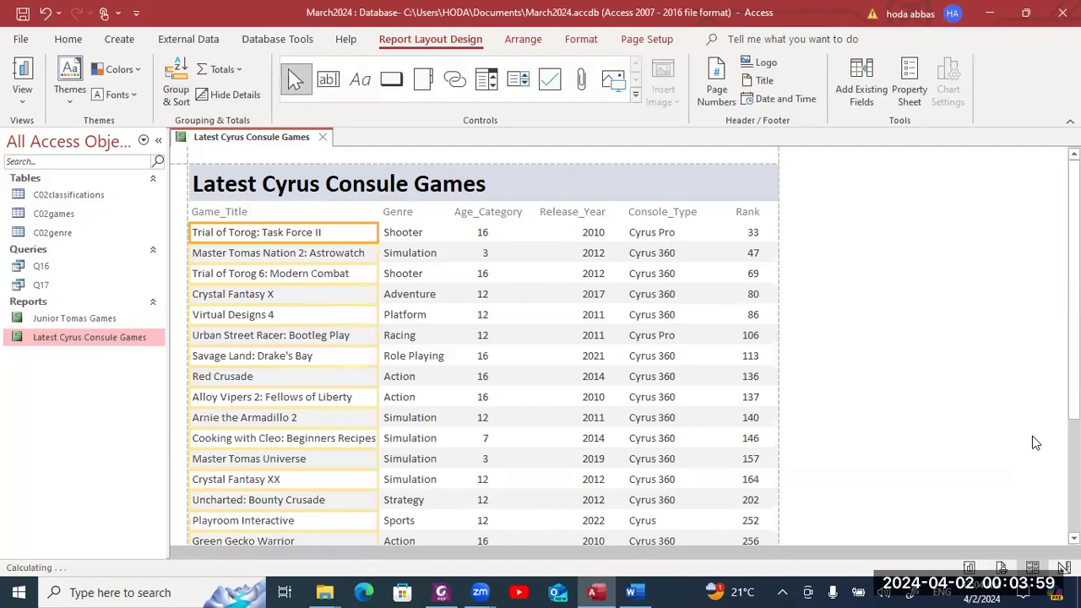
{"action": "left_click", "coordinate": [23, 15]}
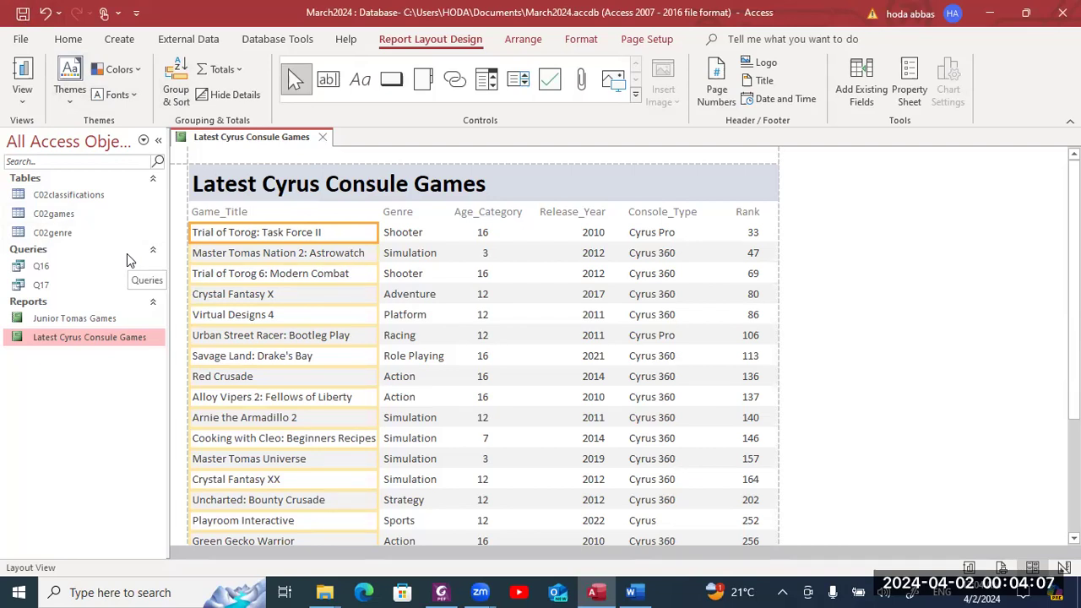
- Scroll the exam PDF to question 17's report criteria on page 6
{"action": "key", "text": "alt+Tab"}
{"action": "scroll", "coordinate": [126, 259], "scroll_direction": "down", "scroll_amount": 10}
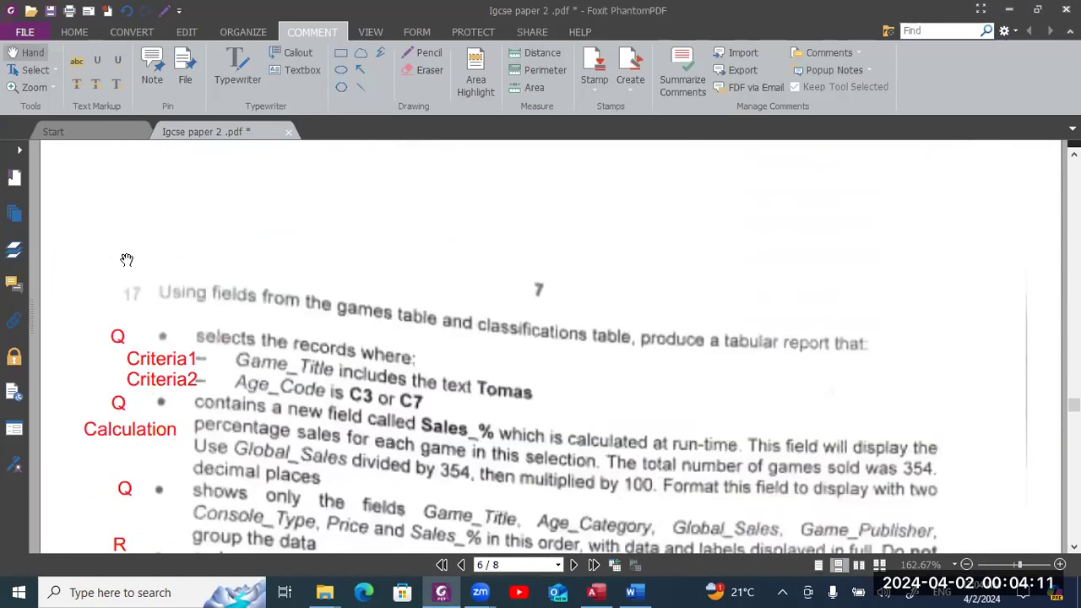
{"action": "scroll", "coordinate": [126, 260], "scroll_direction": "down", "scroll_amount": 10}
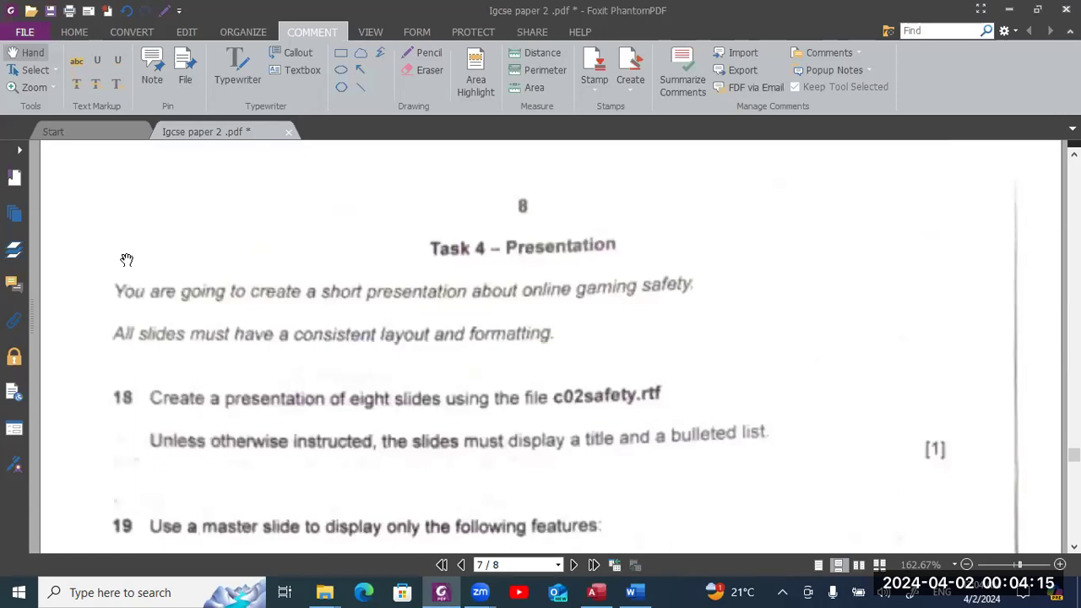
{"action": "scroll", "coordinate": [126, 259], "scroll_direction": "up", "scroll_amount": 6}
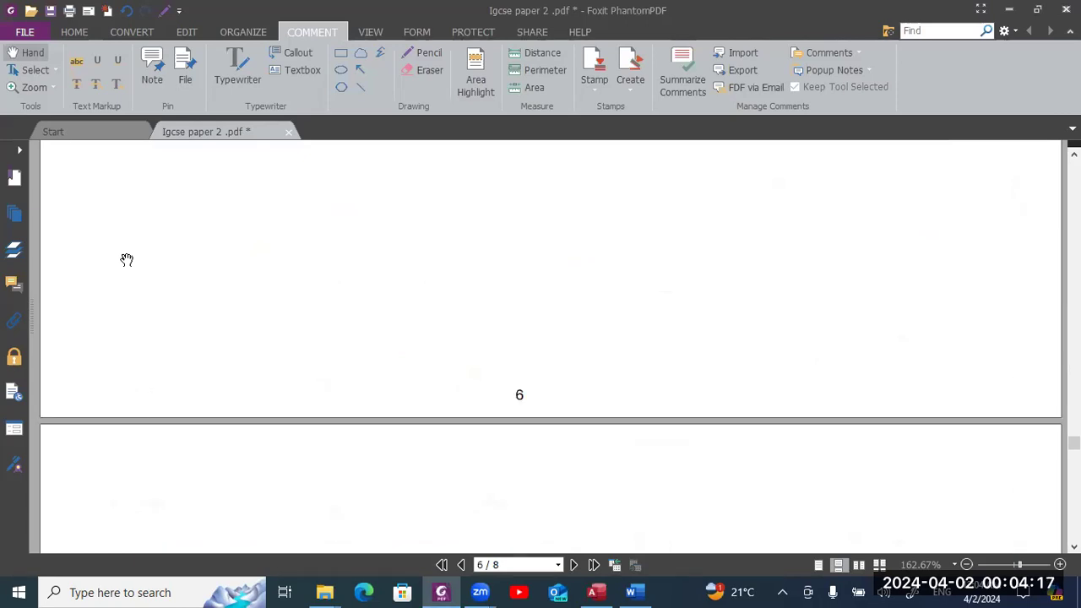